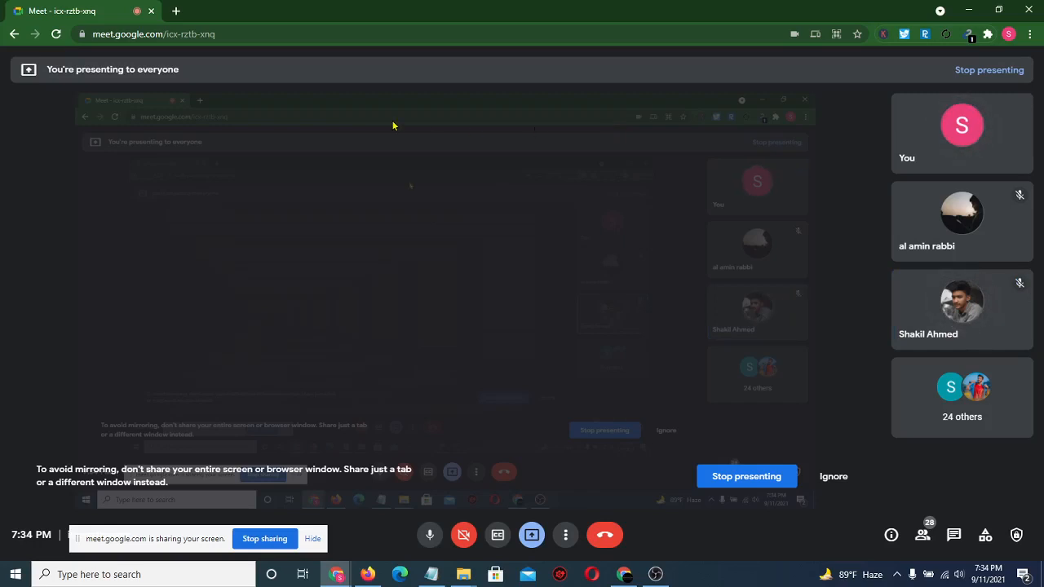
- Open exprocoderit.com in a new Chrome tab beside the Meet call
left_click(176, 10)
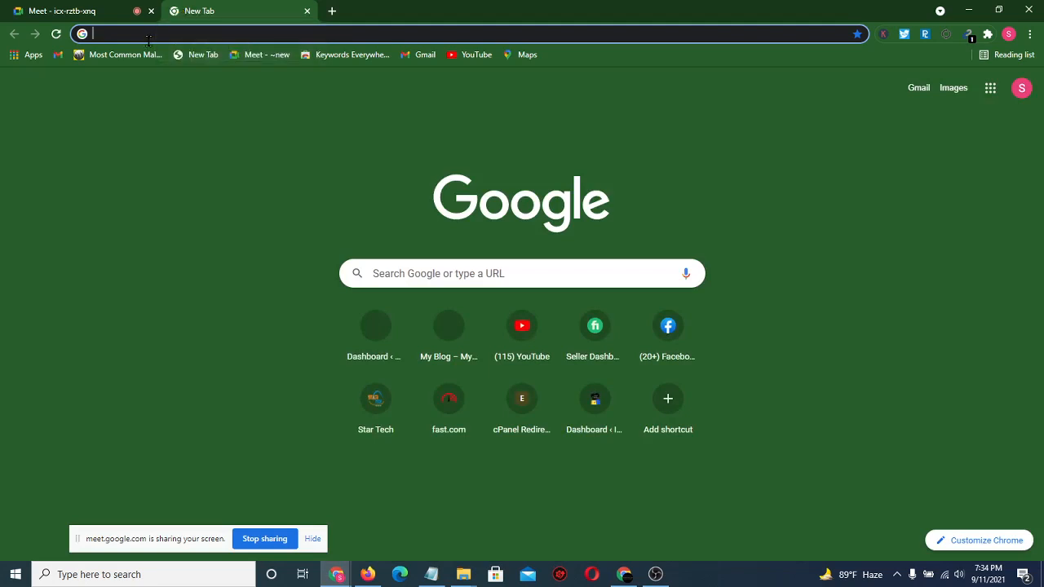
type("exprocoderit.com")
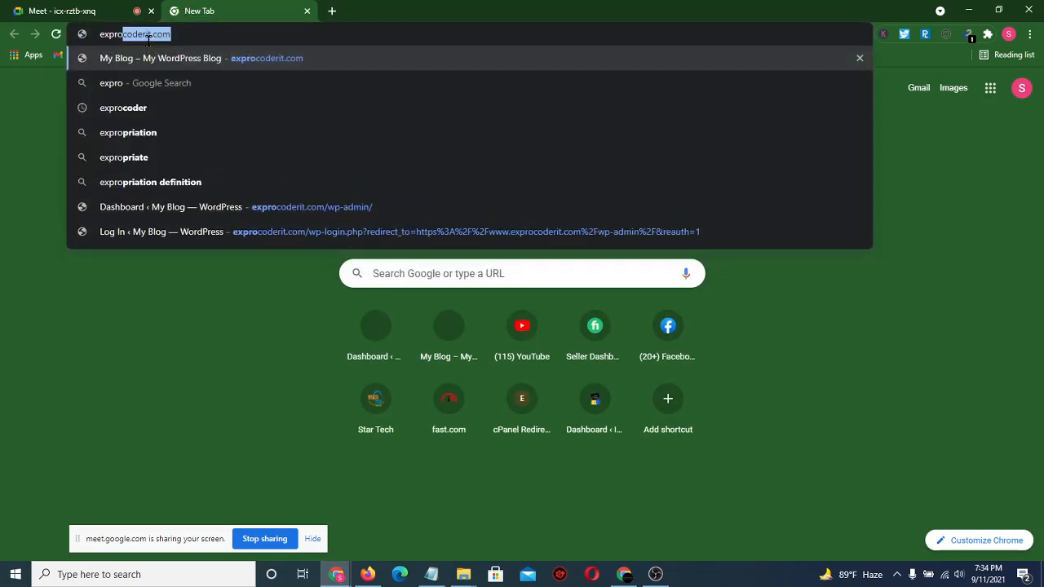
key("Return")
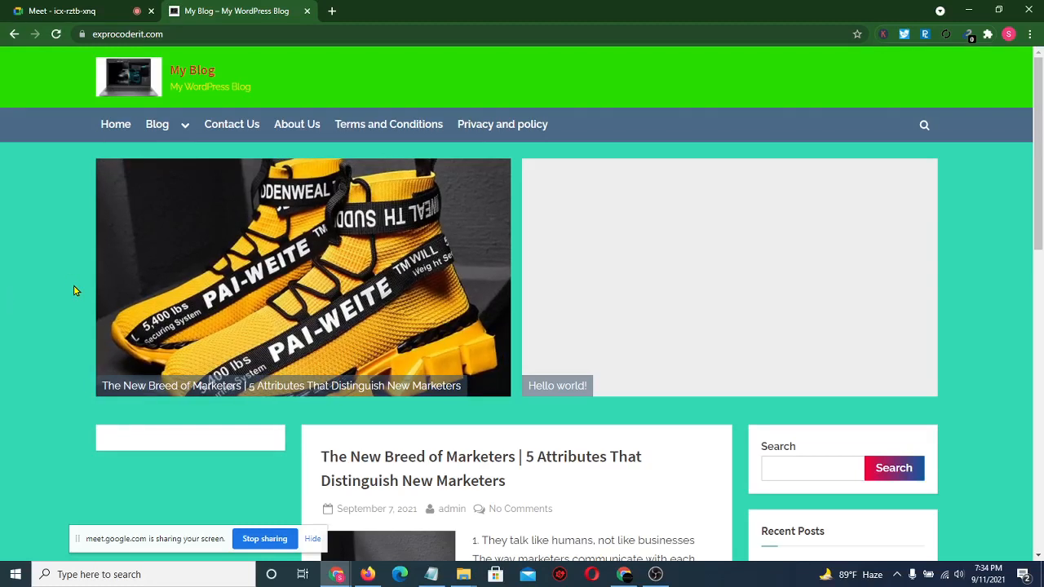
- Go to the 'Dashboard ‹ My Blog' admin page at exprocoderit.com and log in
left_click(191, 30)
left_click(190, 30)
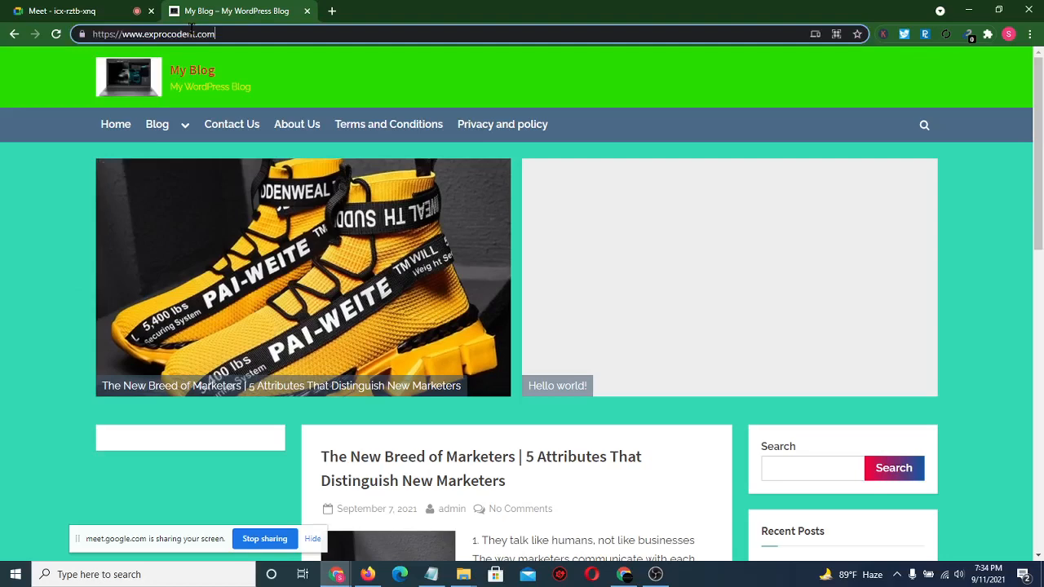
type("/")
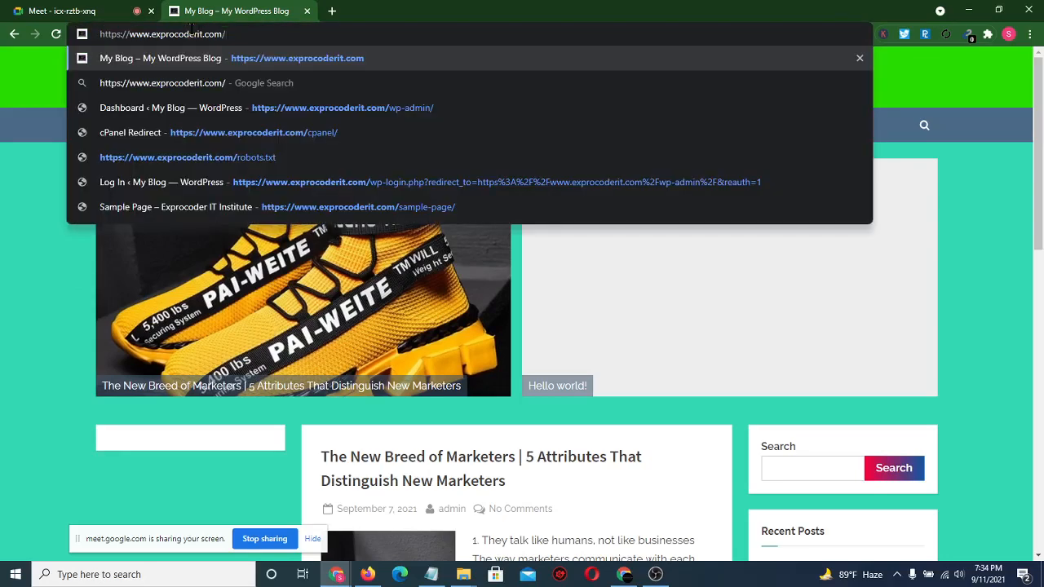
left_click(285, 104)
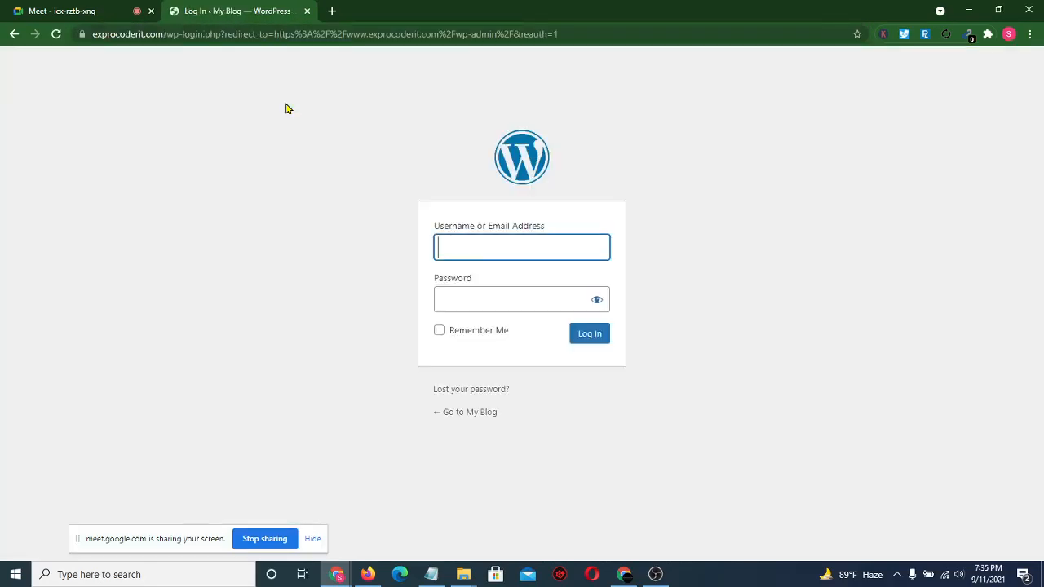
left_click(592, 340)
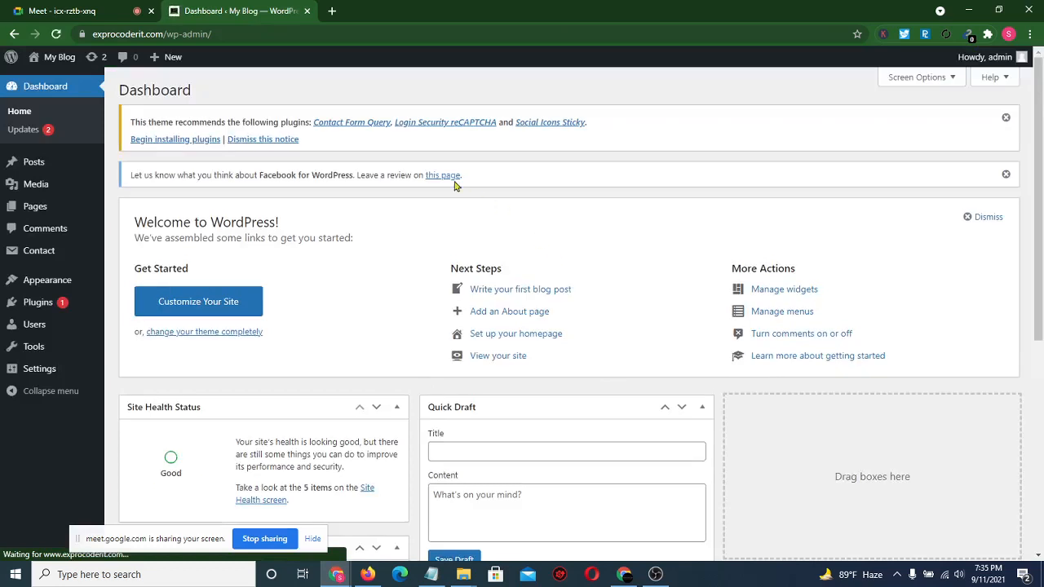
left_click_drag(316, 29, 170, 41)
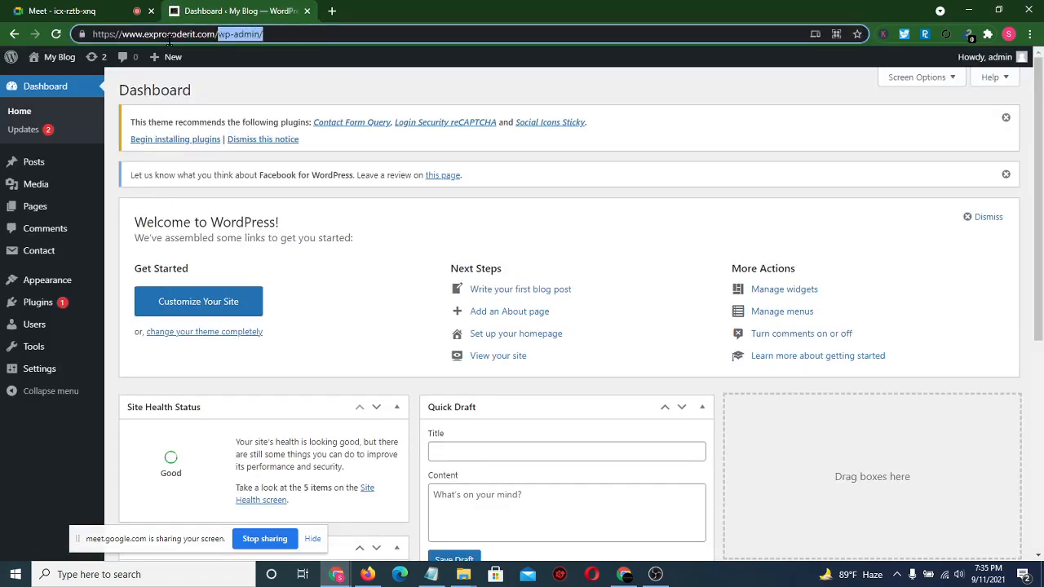
- Change the address to exprocoderit.com/cpanel and log in to cPanel
key("BackSpace")
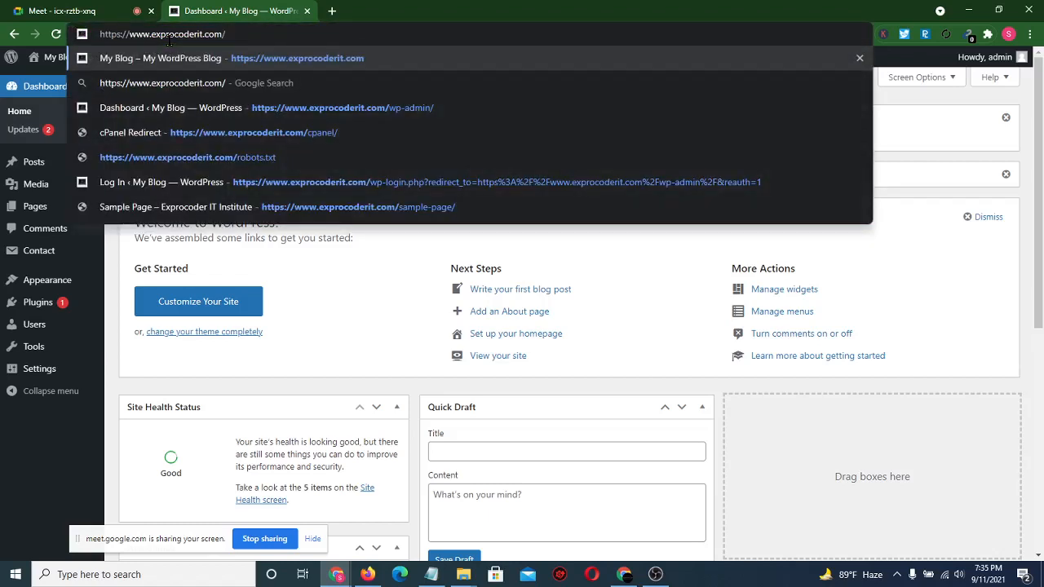
type("cpanel")
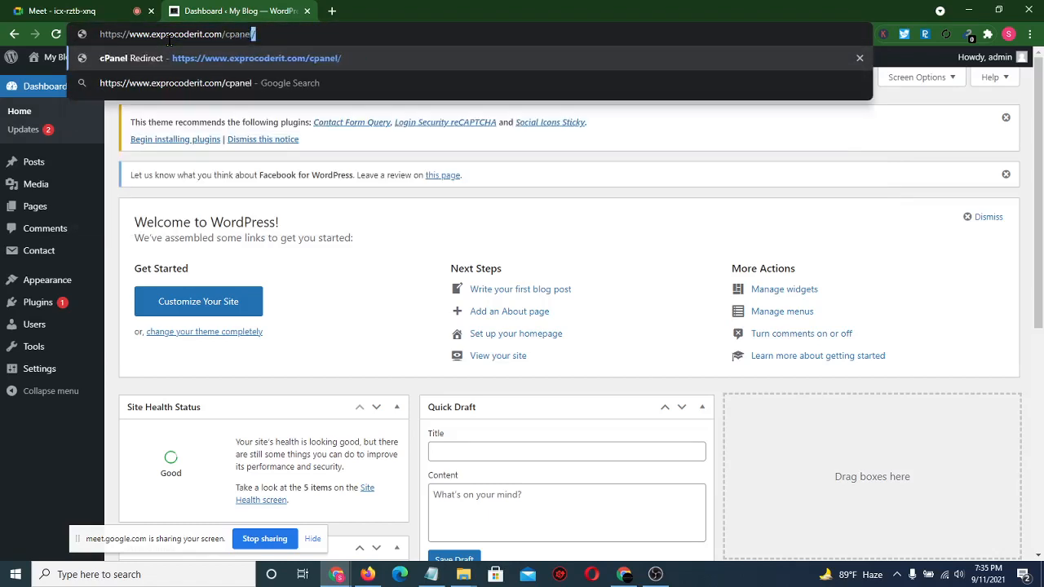
key("Return")
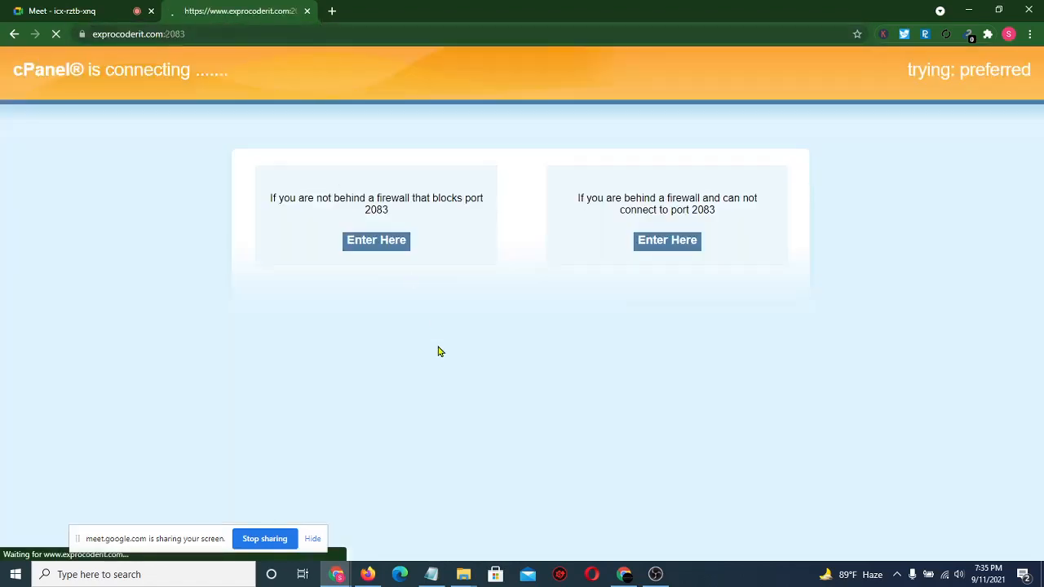
left_click(522, 325)
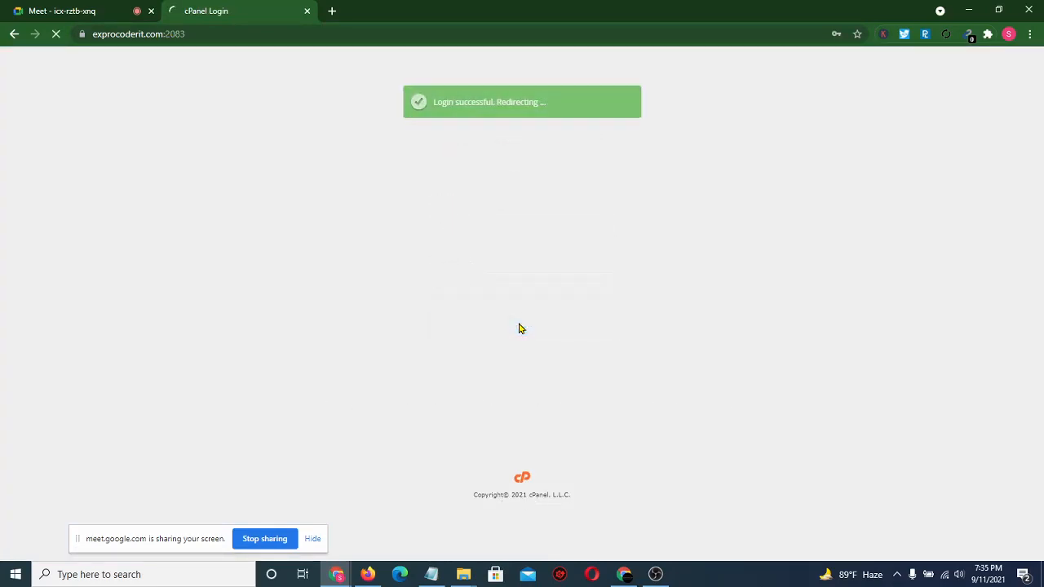
- Open WordPress under Softaculous Apps Installer to view current installations
scroll(198, 315, "down", 10)
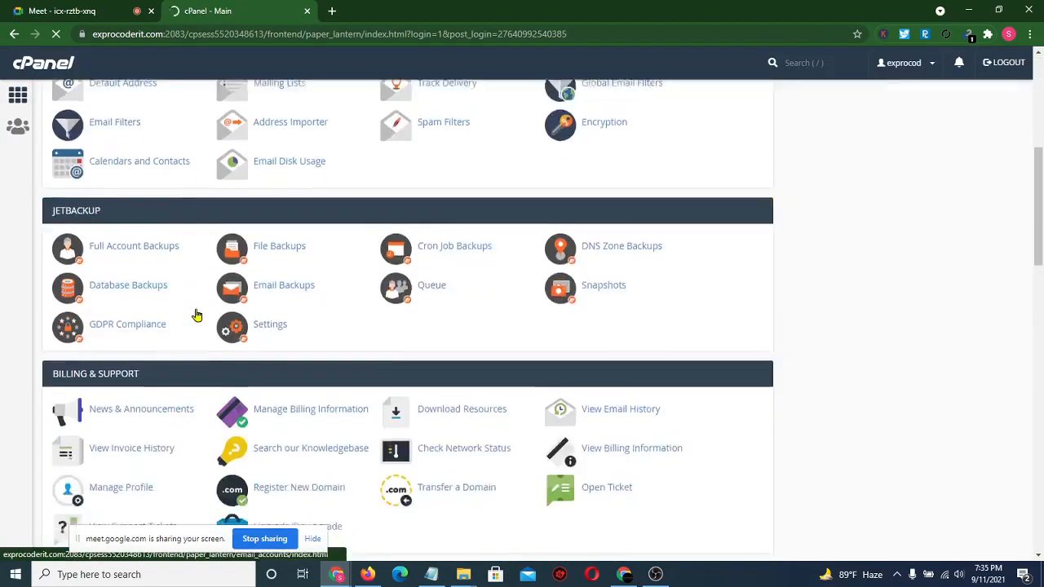
scroll(195, 310, "down", 10)
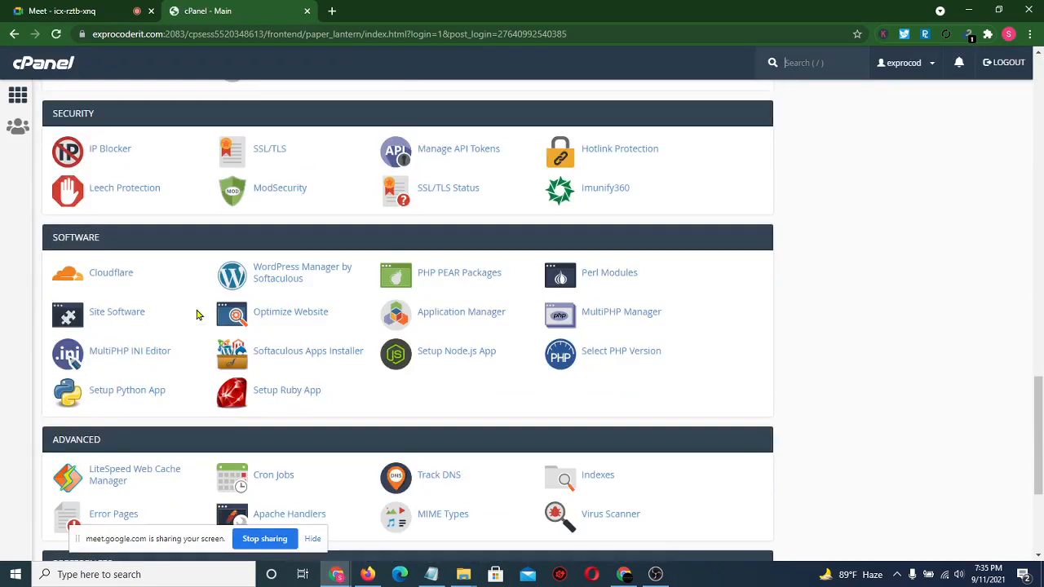
scroll(196, 313, "down", 5)
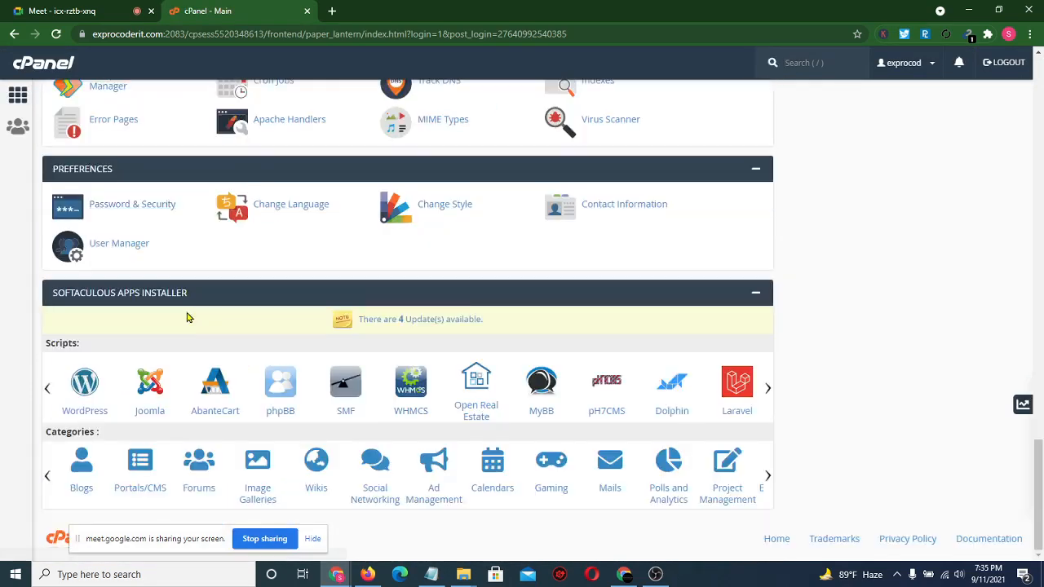
left_click(85, 388)
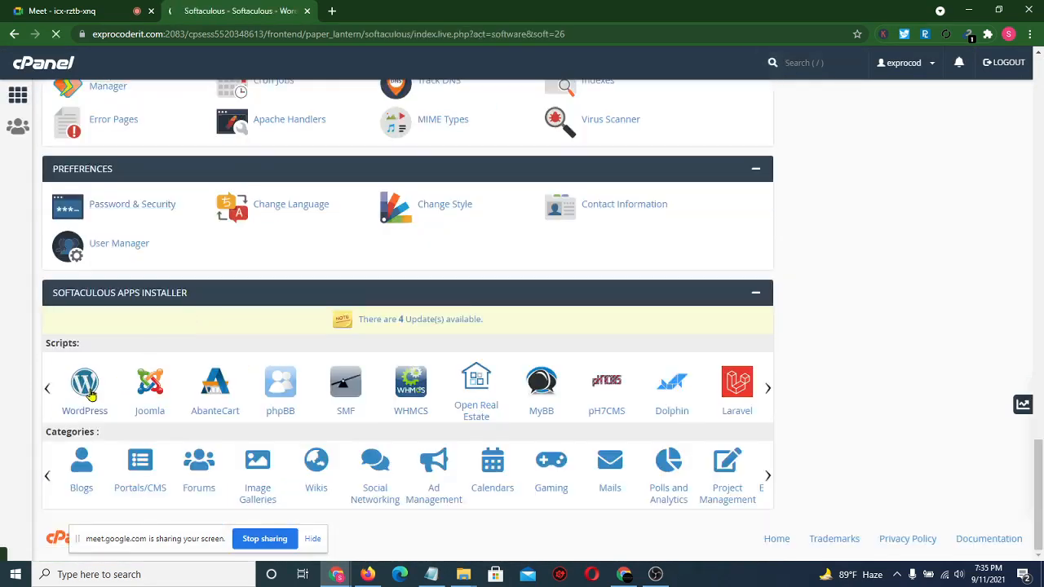
scroll(460, 304, "down", 2)
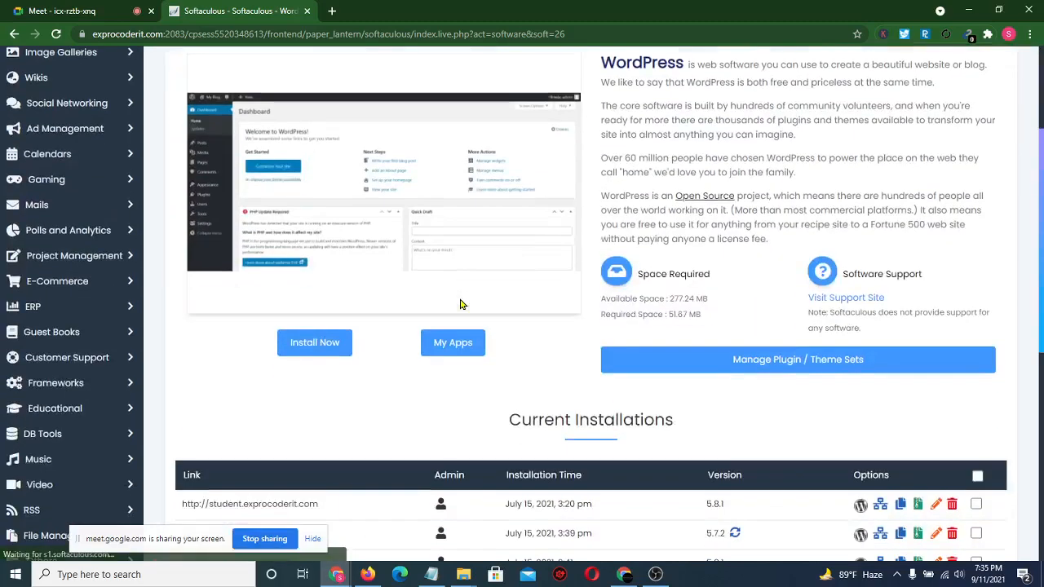
scroll(460, 304, "down", 5)
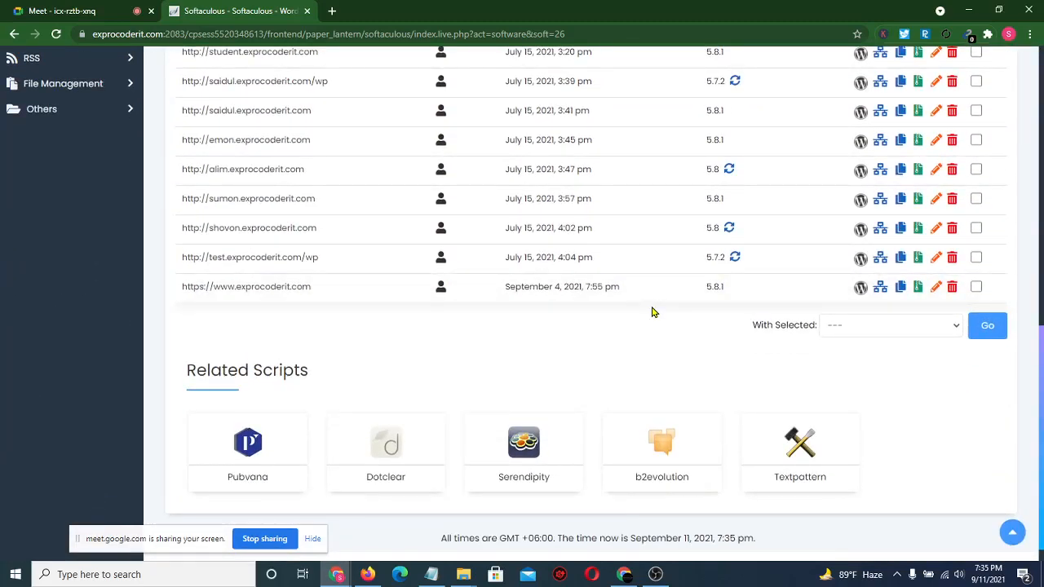
left_click(954, 292)
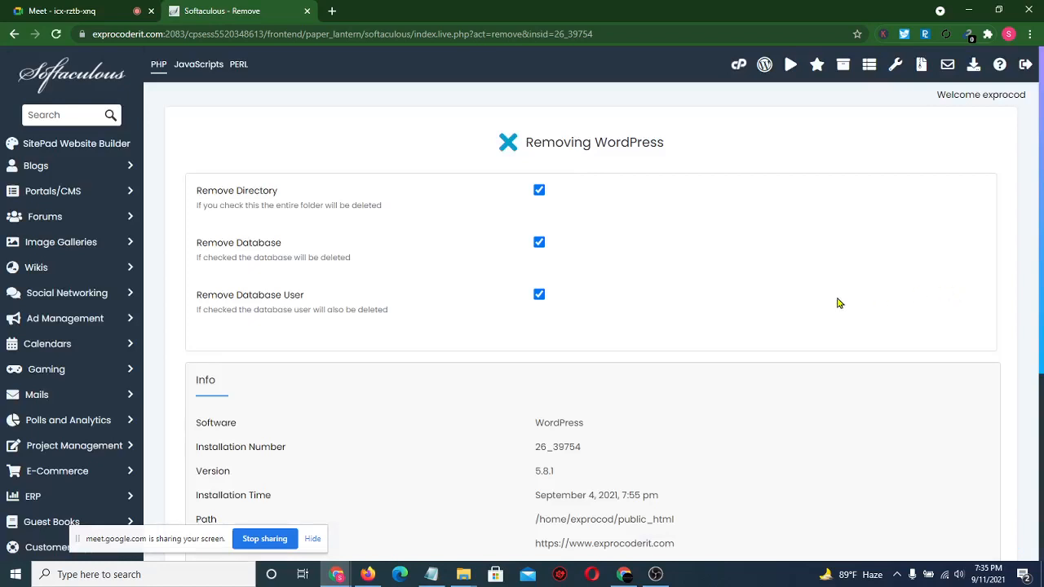
scroll(601, 395, "down", 4)
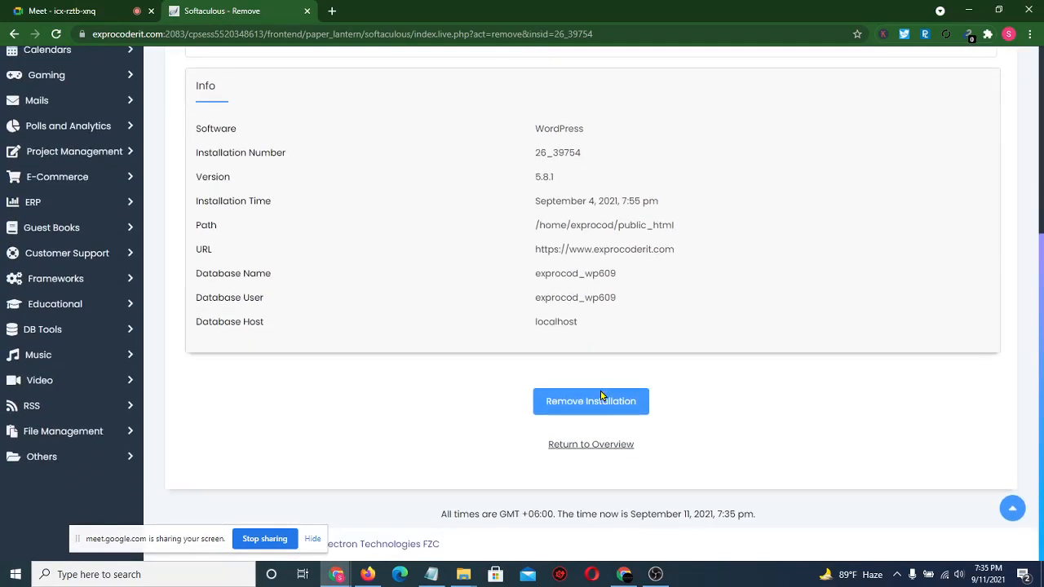
left_click(617, 411)
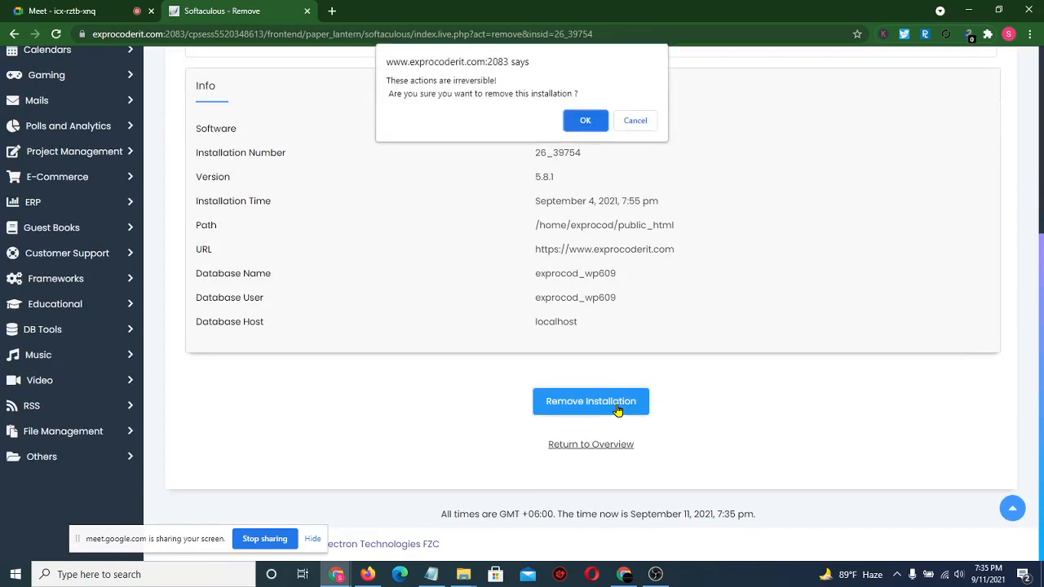
left_click(587, 122)
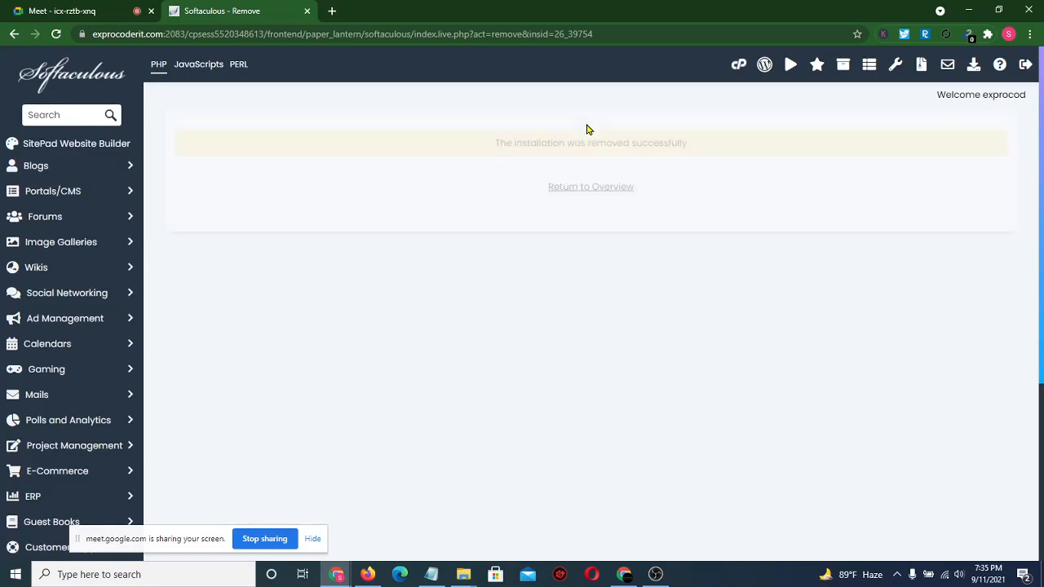
- Return to the Softaculous overview and confirm exprocoderit.com now shows 404 Not Found
left_click(568, 188)
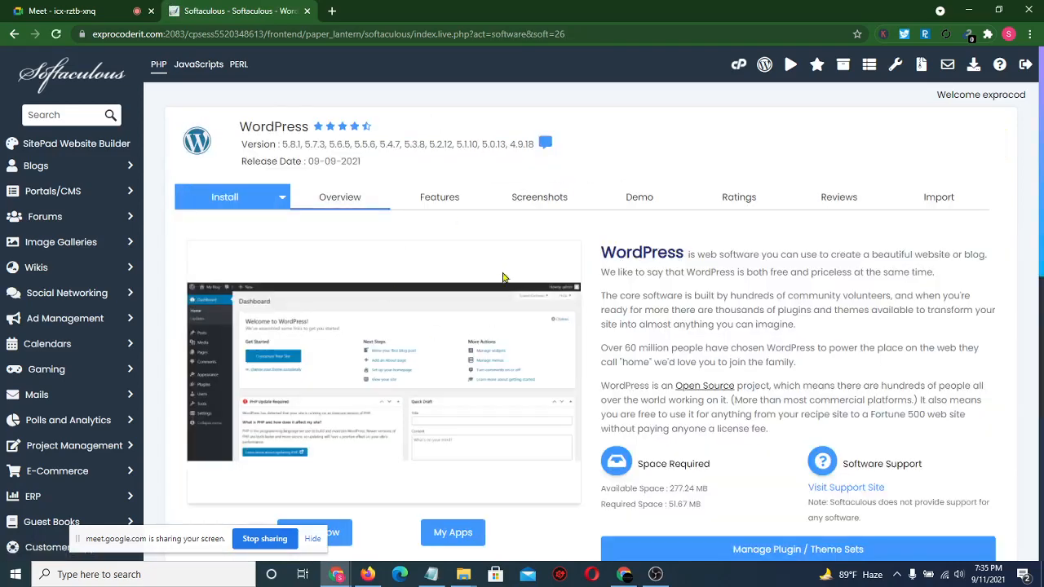
scroll(500, 269, "down", 2)
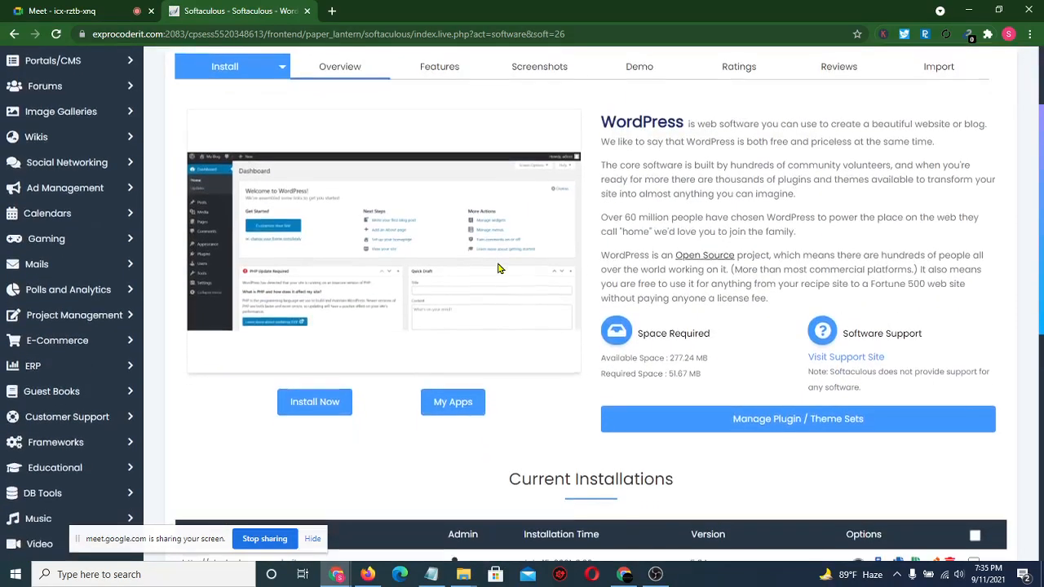
scroll(500, 268, "up", 2)
left_click(332, 11)
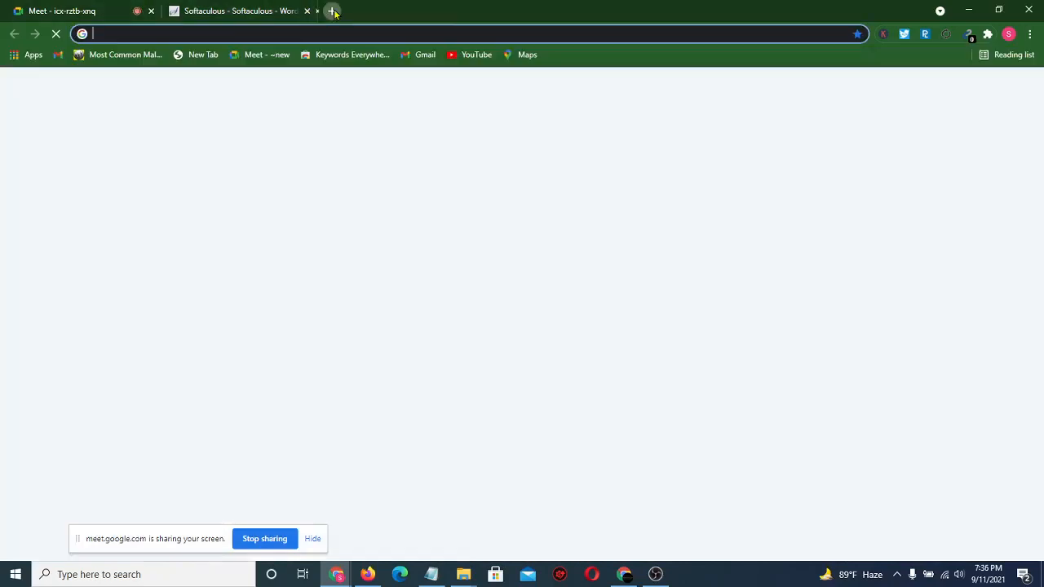
type("expro")
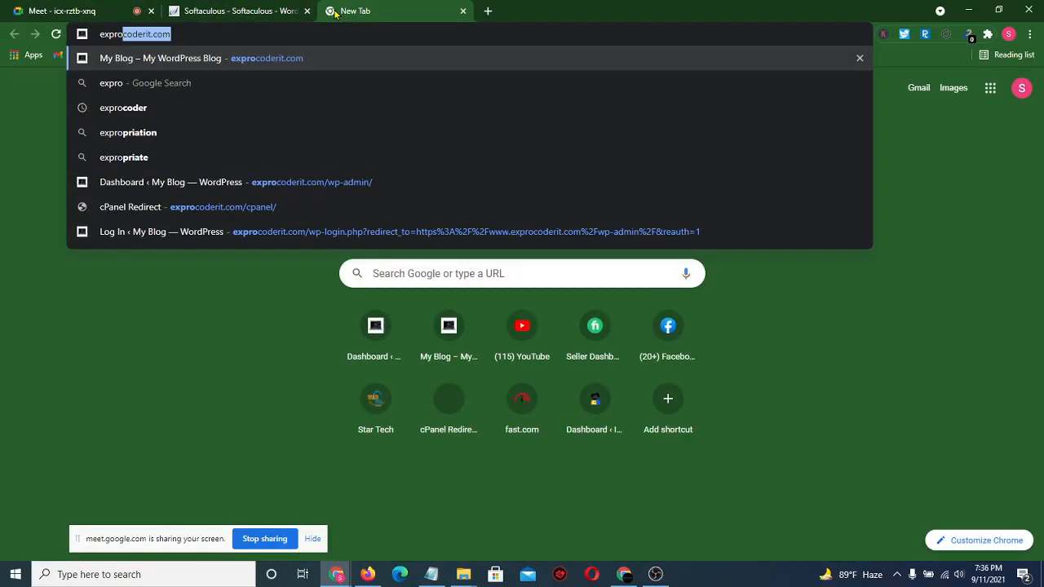
key("Return")
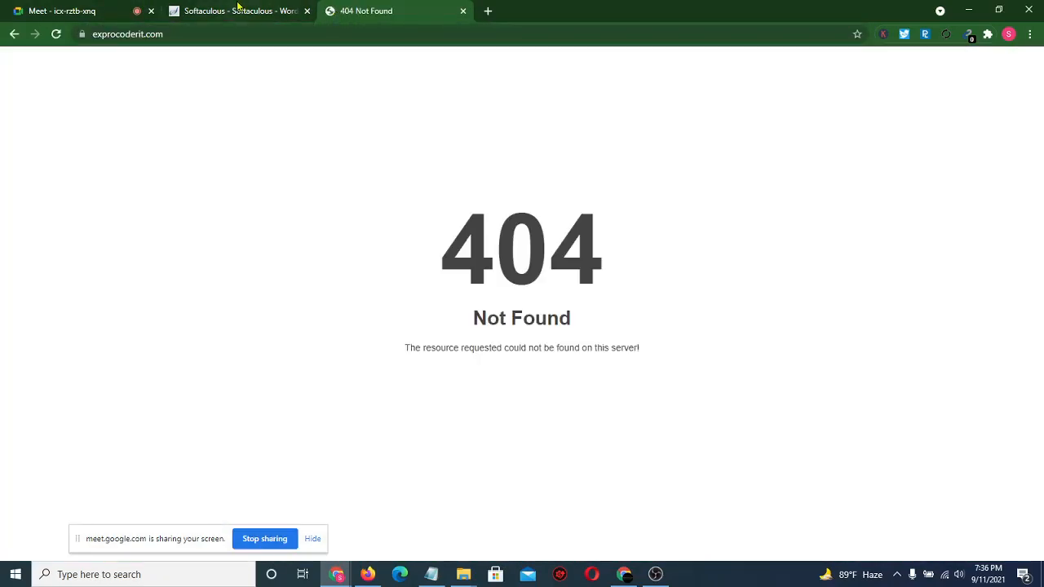
left_click(239, 8)
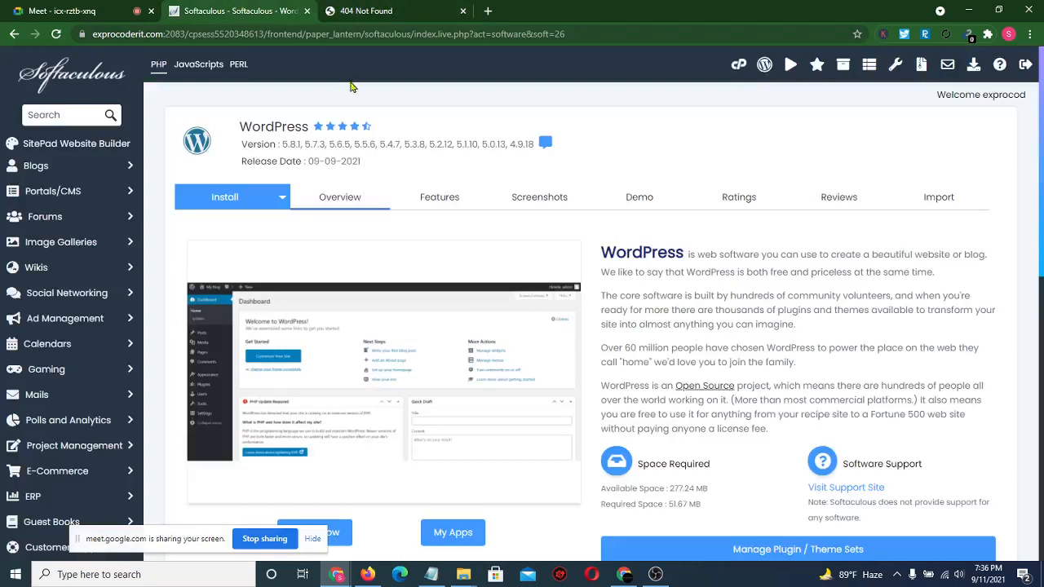
left_click(229, 203)
left_click(284, 336)
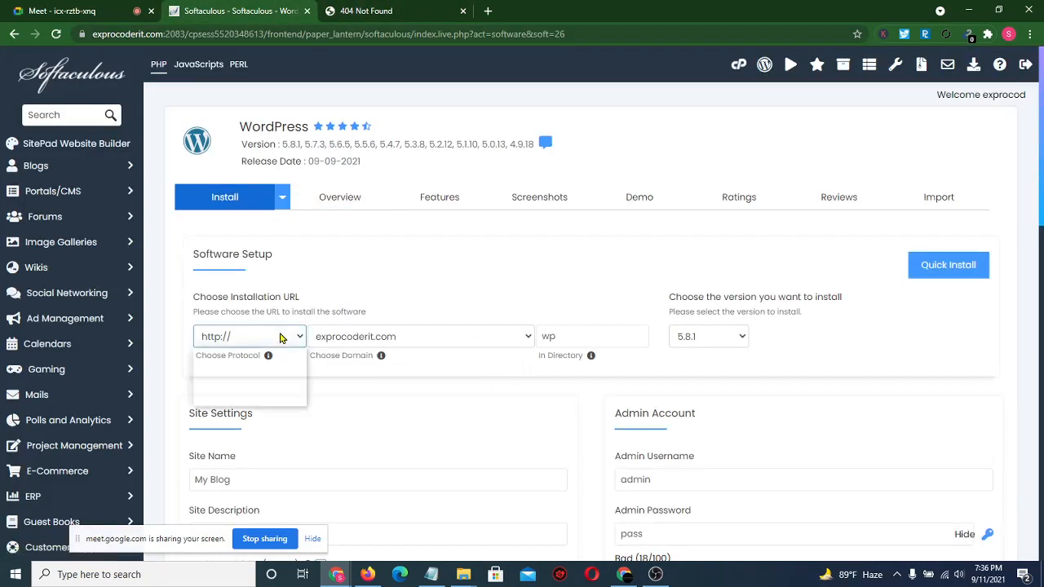
left_click(260, 398)
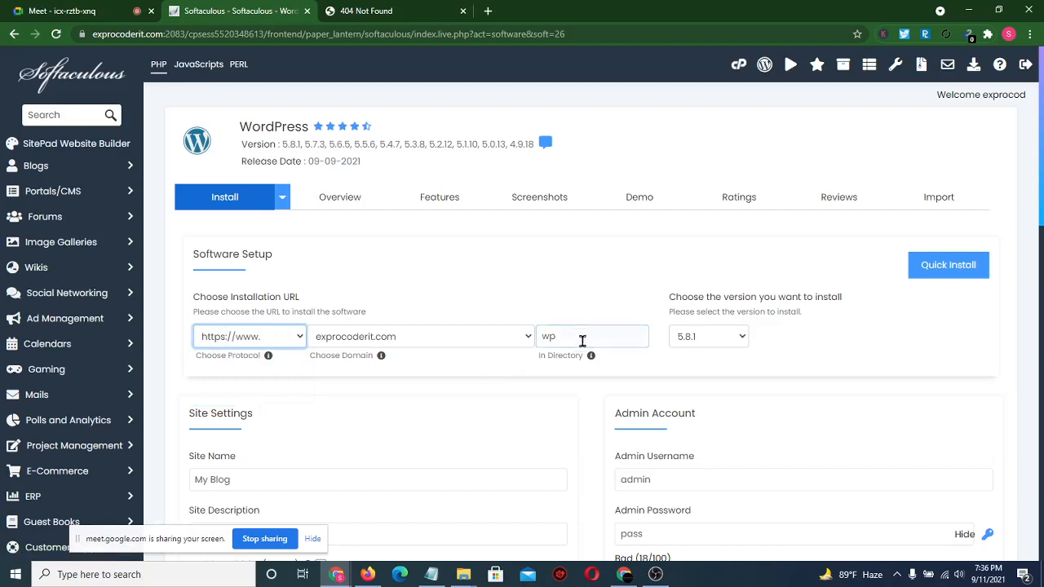
left_click_drag(582, 337, 530, 343)
key("BackSpace")
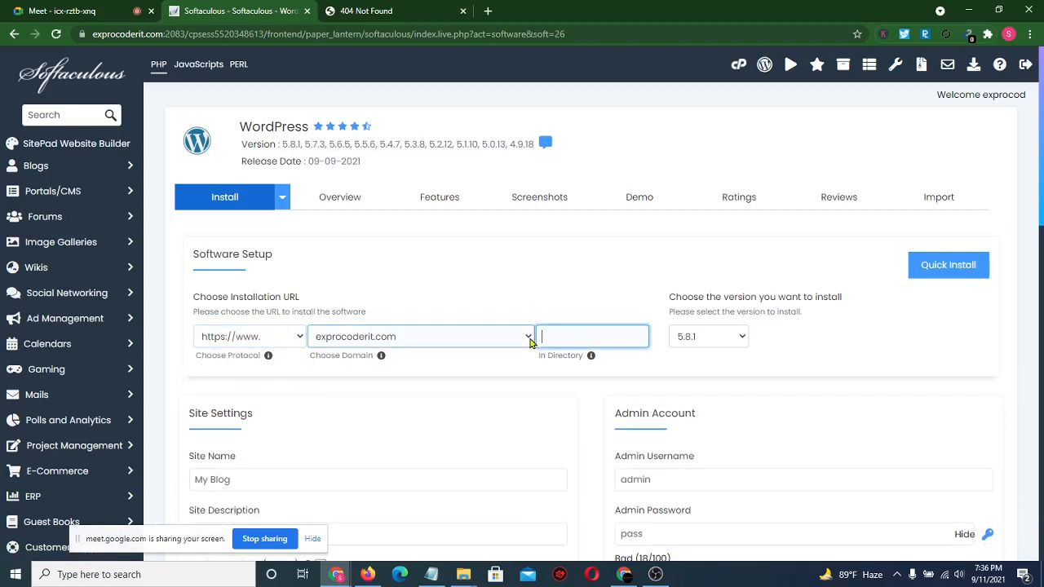
scroll(487, 417, "down", 3)
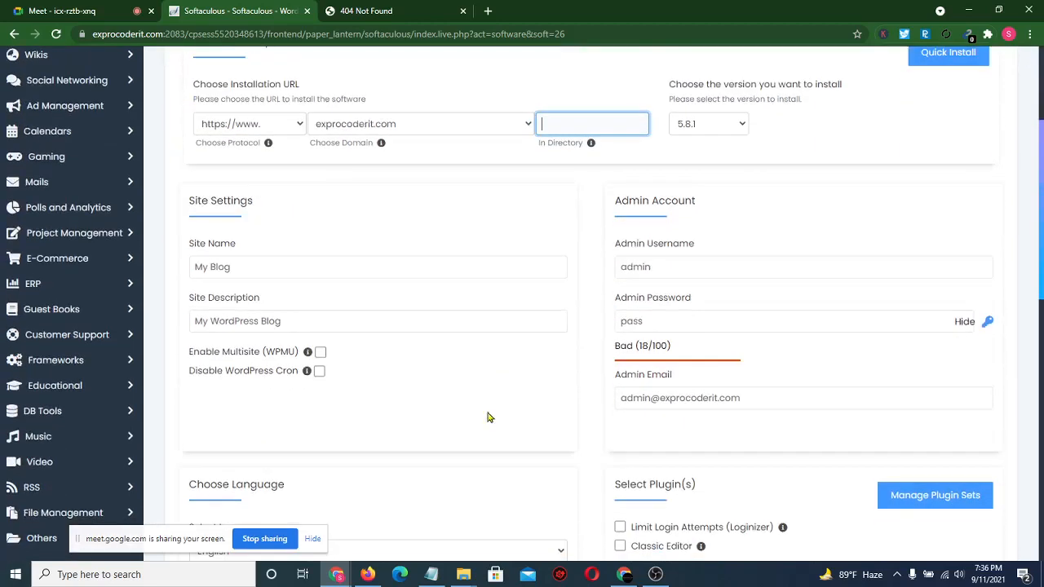
- Replace the default admin password with a new one, mask it, and start the installation
left_click(671, 268)
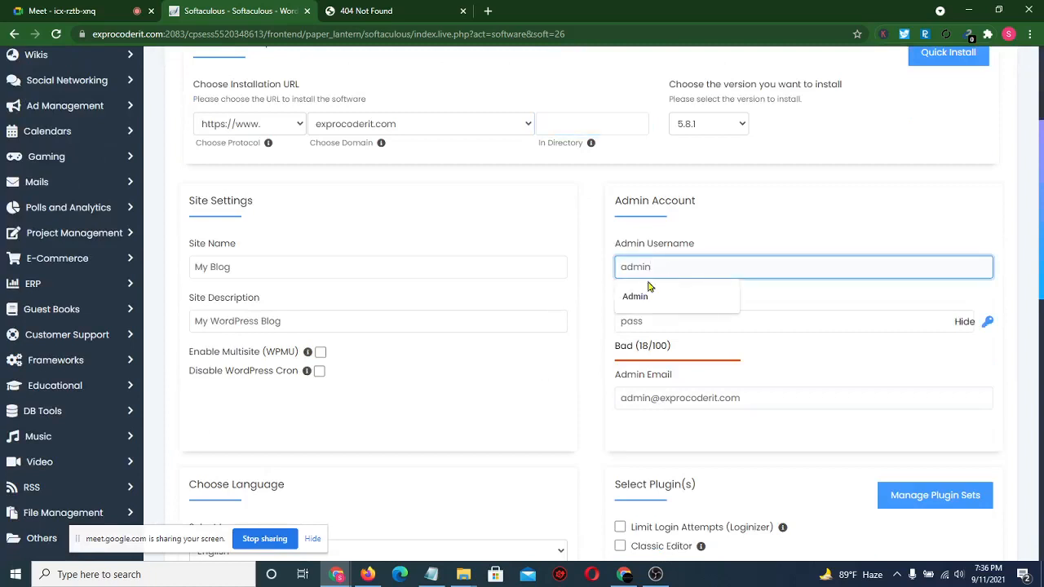
double_click(857, 324)
key("BackSpace")
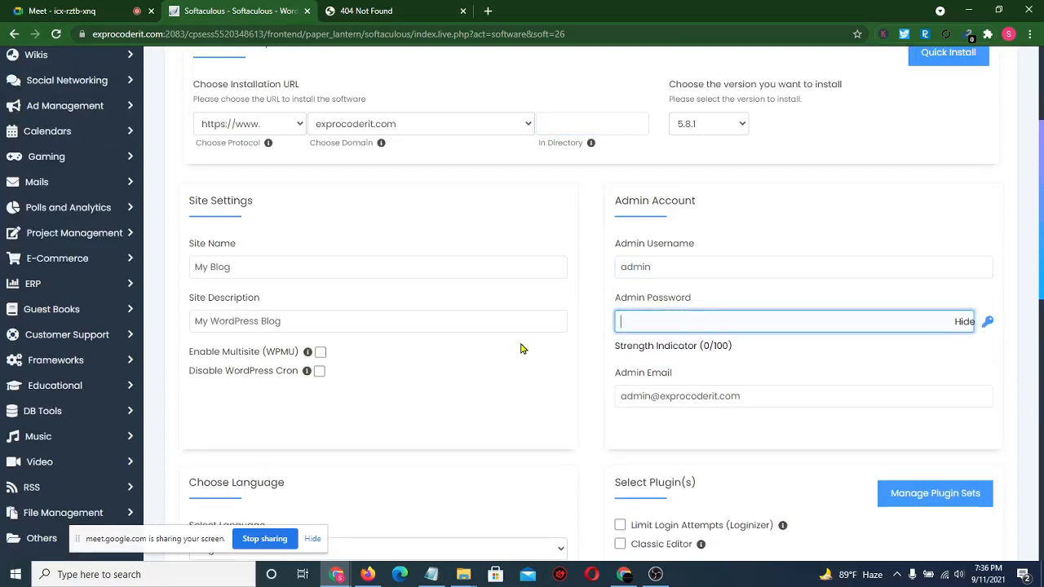
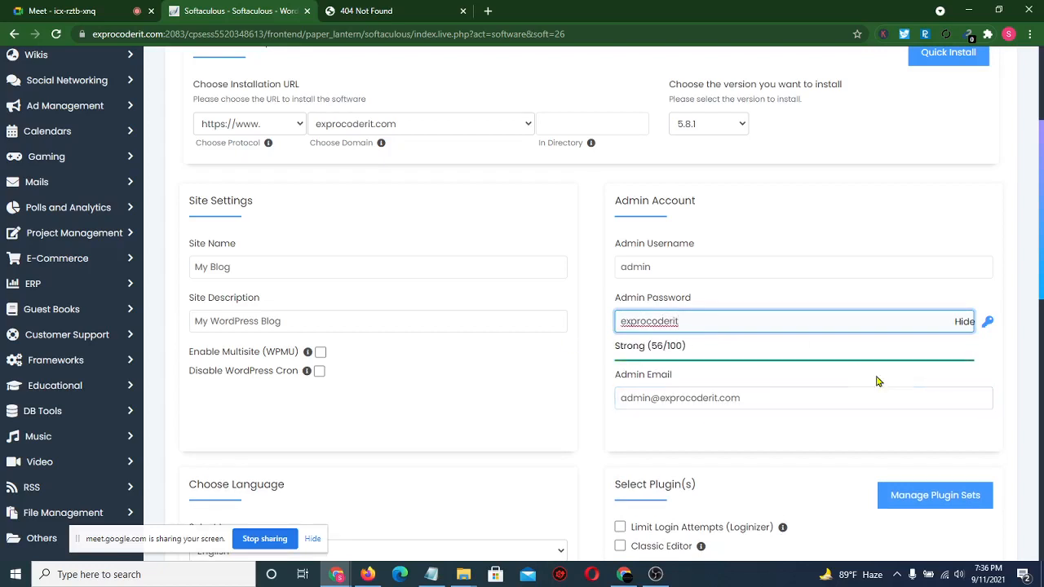
left_click(965, 321)
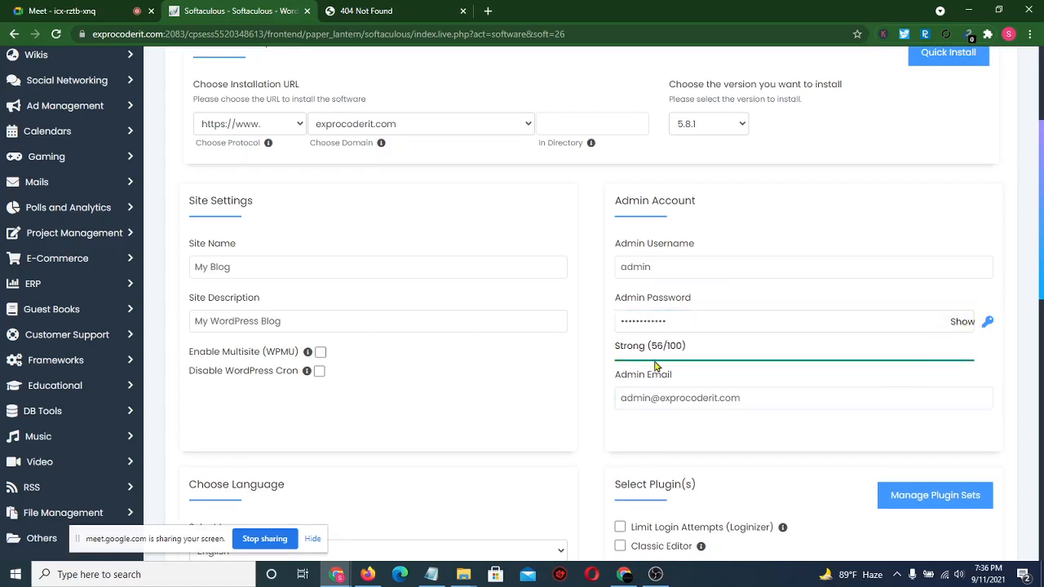
scroll(601, 365, "down", 9)
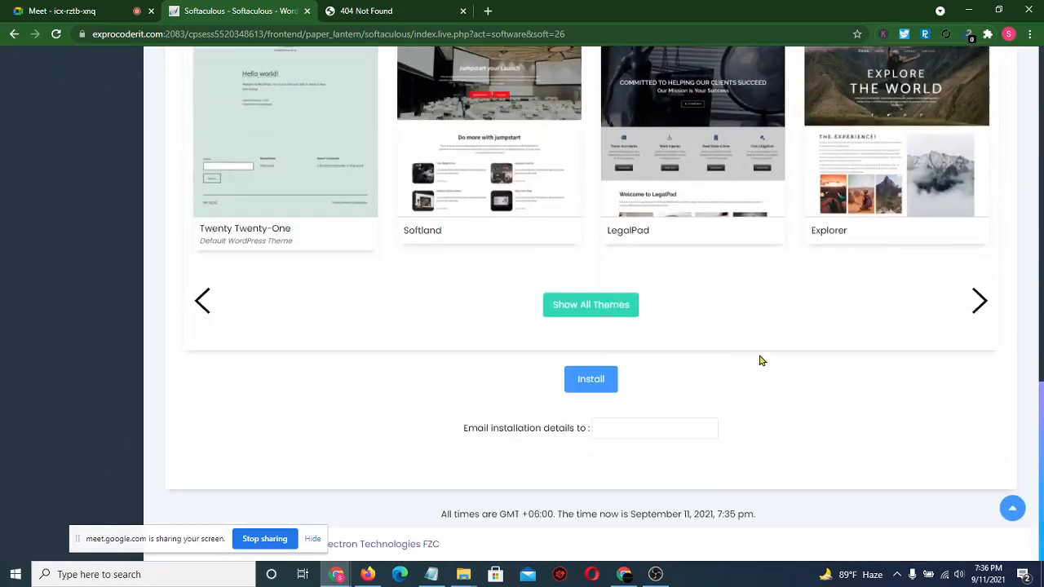
left_click(599, 388)
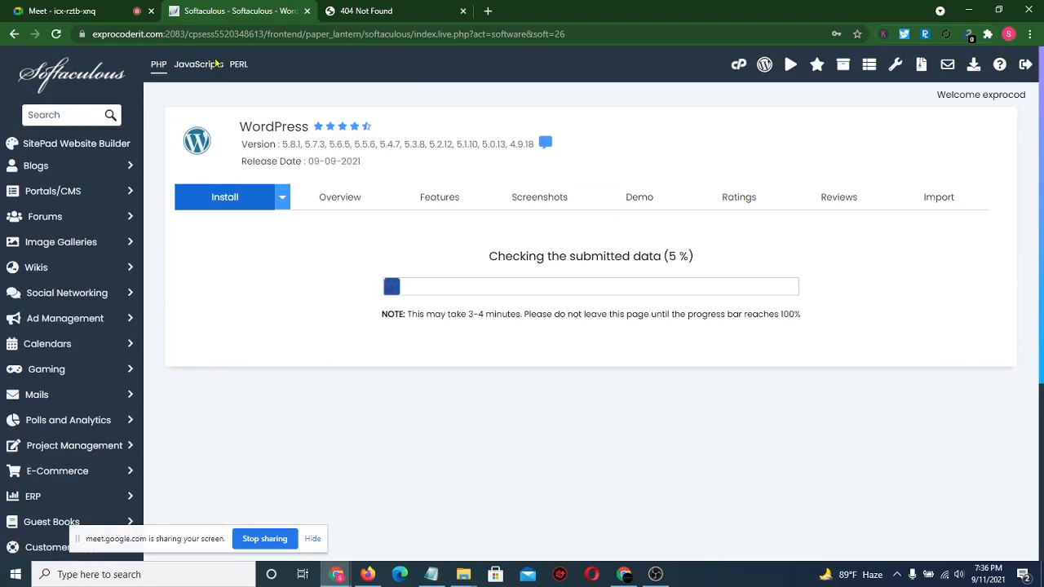
left_click(70, 9)
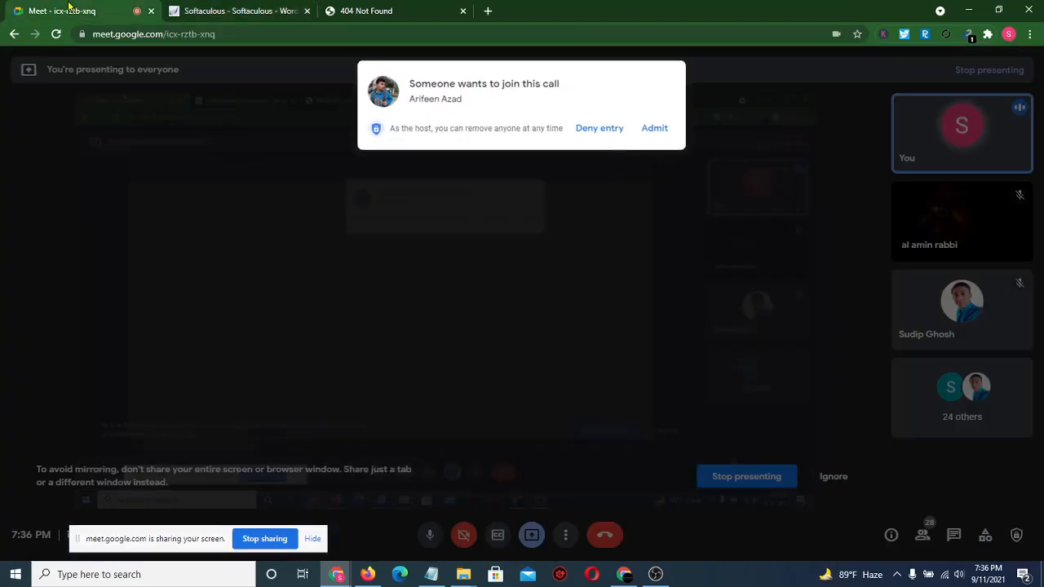
- Admit two waiting participants to the Meet call, then view the installation success page
left_click(657, 126)
left_click(286, 8)
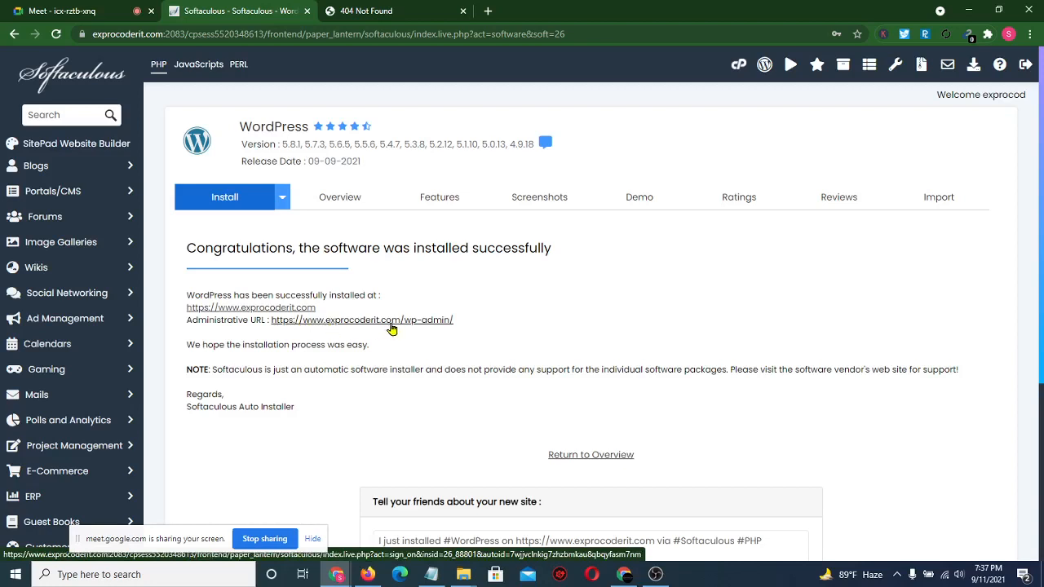
left_click(73, 10)
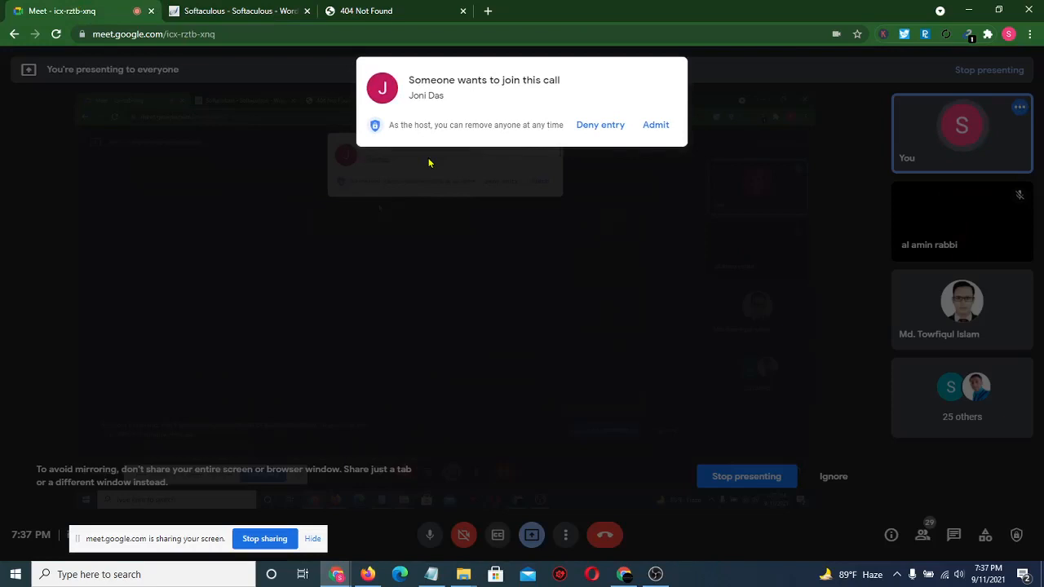
left_click(659, 128)
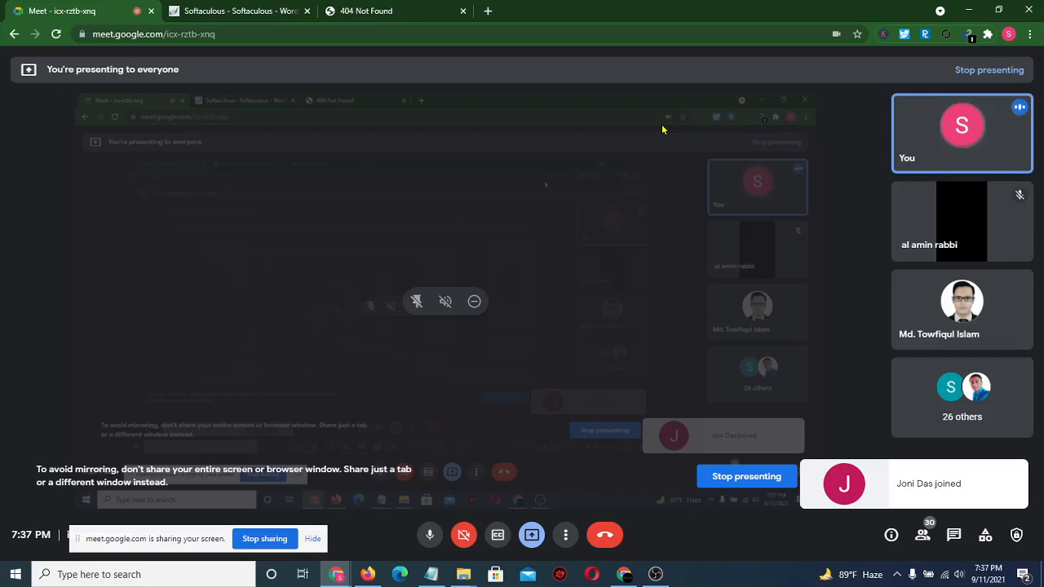
left_click(249, 8)
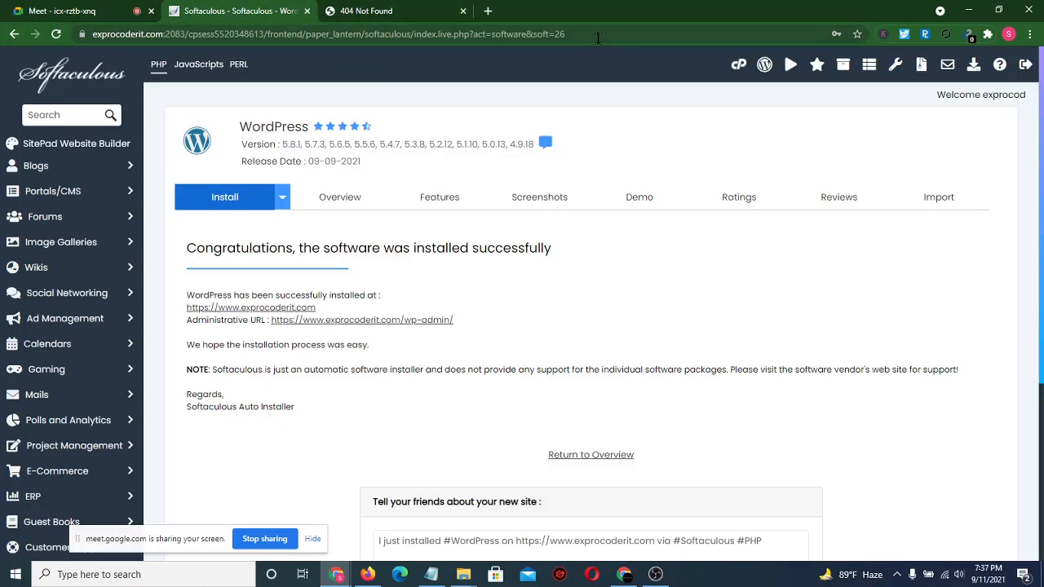
- Check the new site on the former 404 tab, then open its Administrative URL
left_click_drag(598, 38, 302, 61)
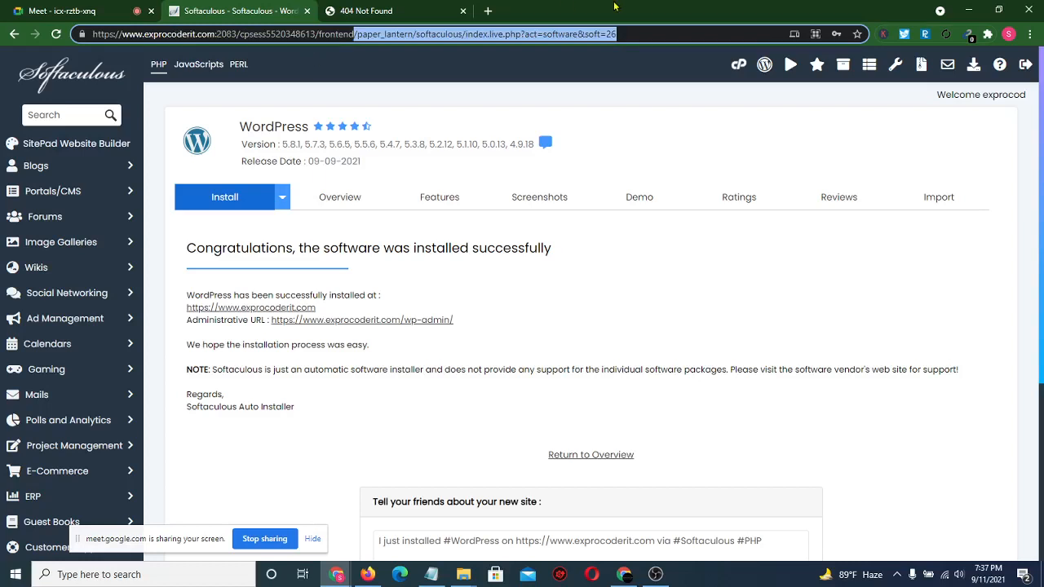
left_click(363, 11)
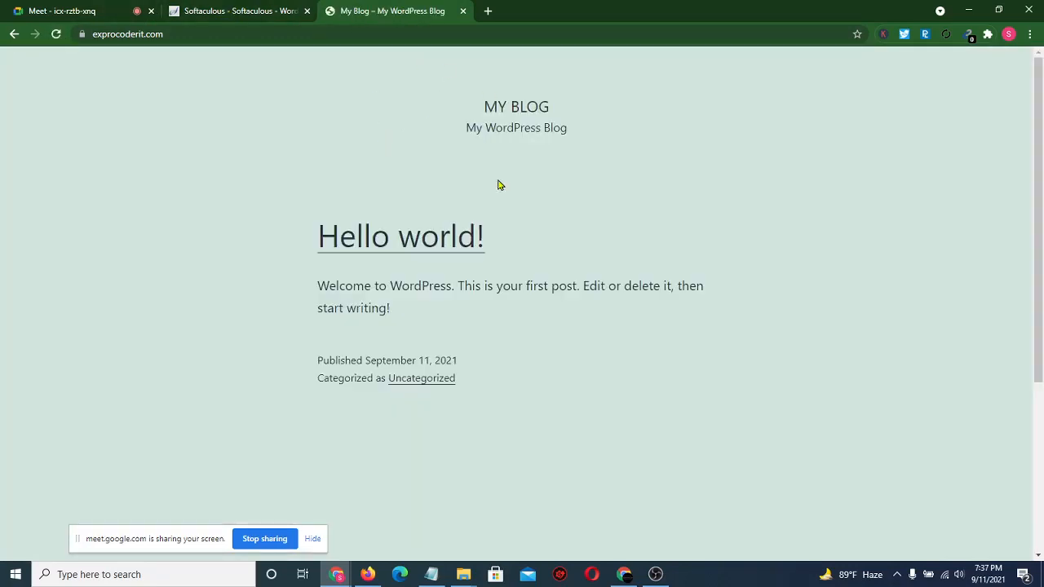
left_click(265, 11)
left_click(412, 319)
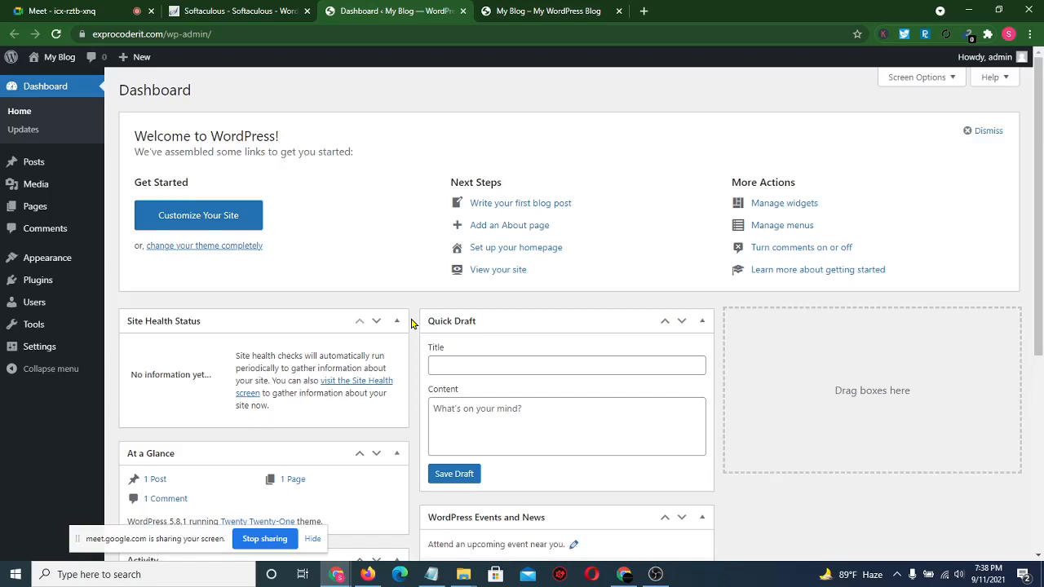
- Go to Appearance > Themes > Add New and search for 'shopping'
mouse_move(57, 259)
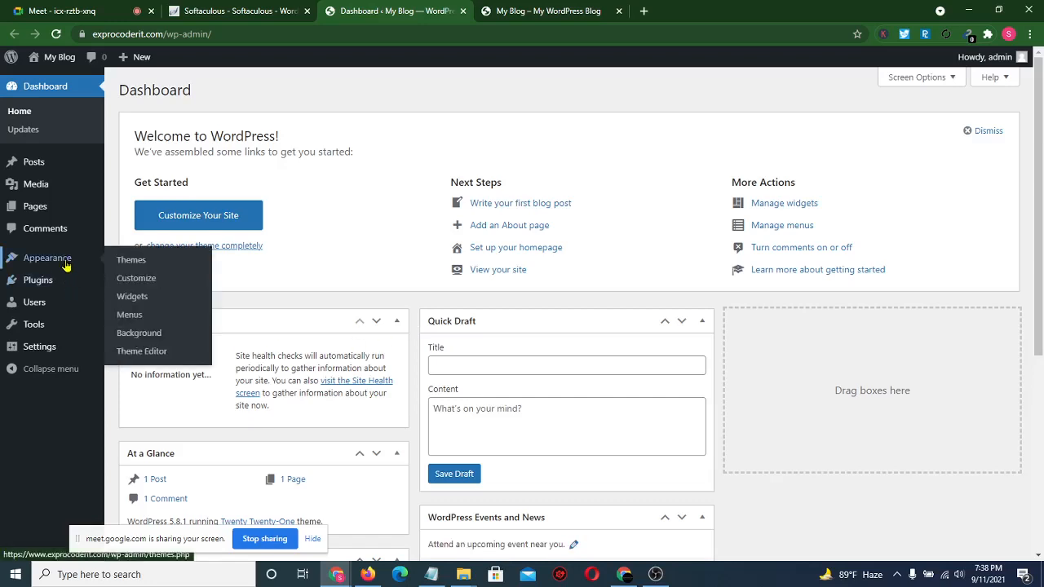
left_click(150, 262)
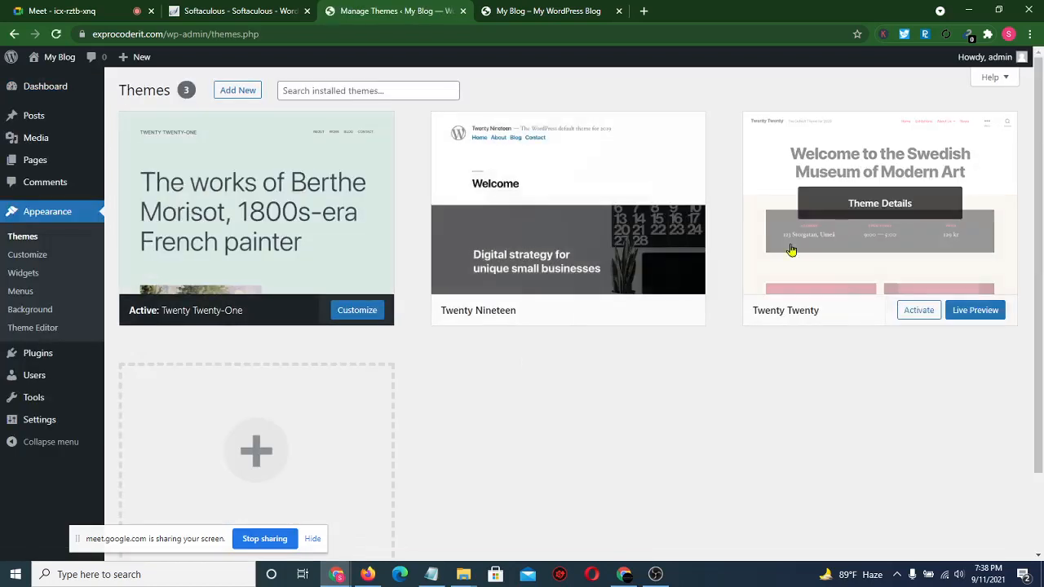
left_click(314, 469)
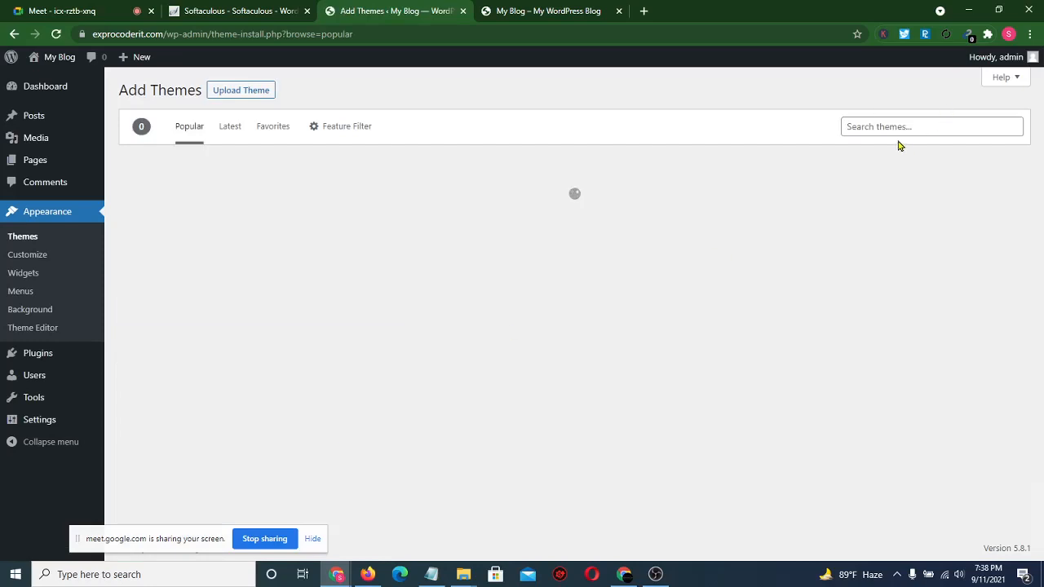
left_click(897, 127)
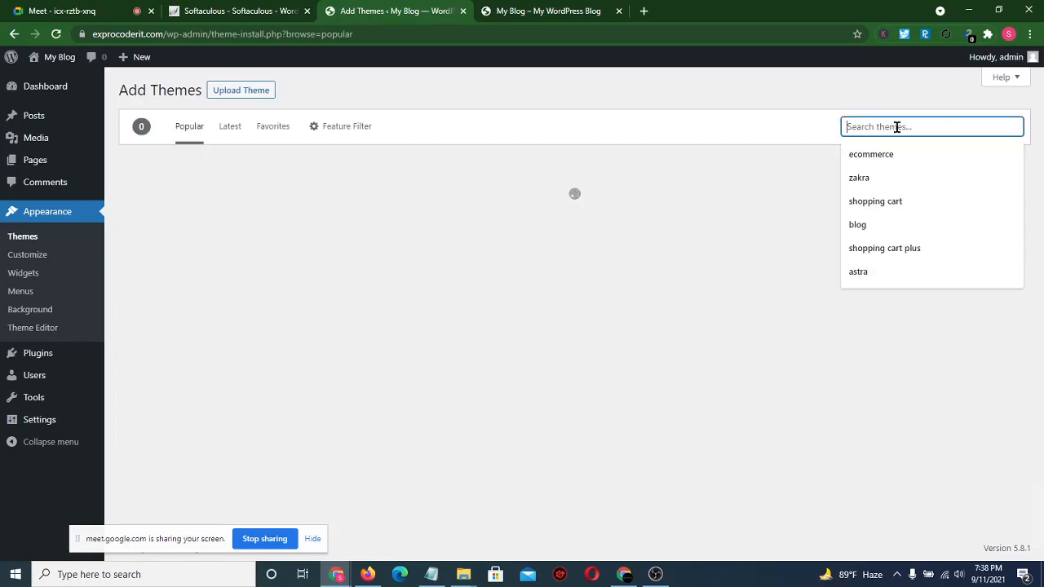
type("shoppin")
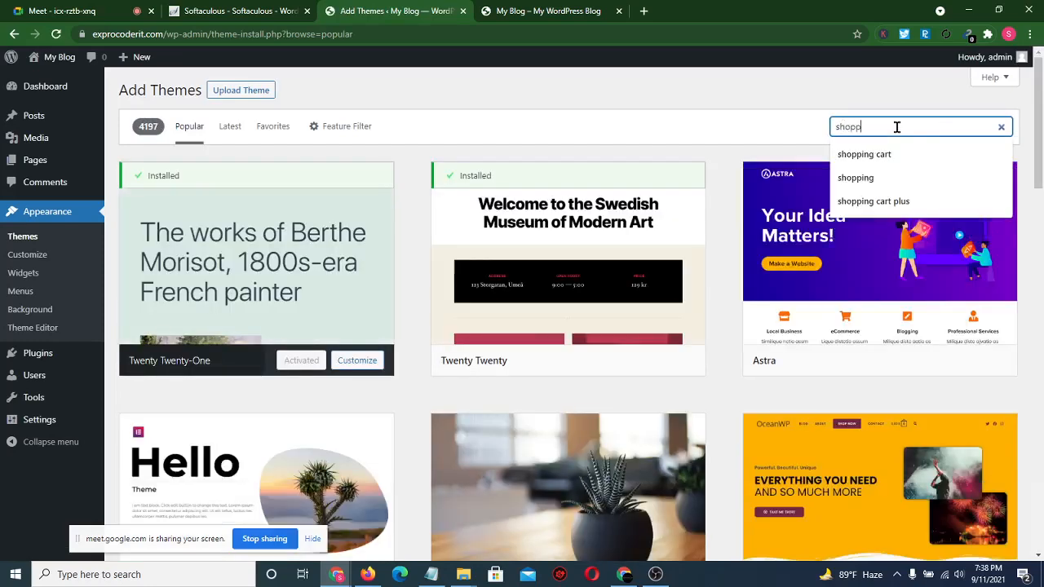
type("g")
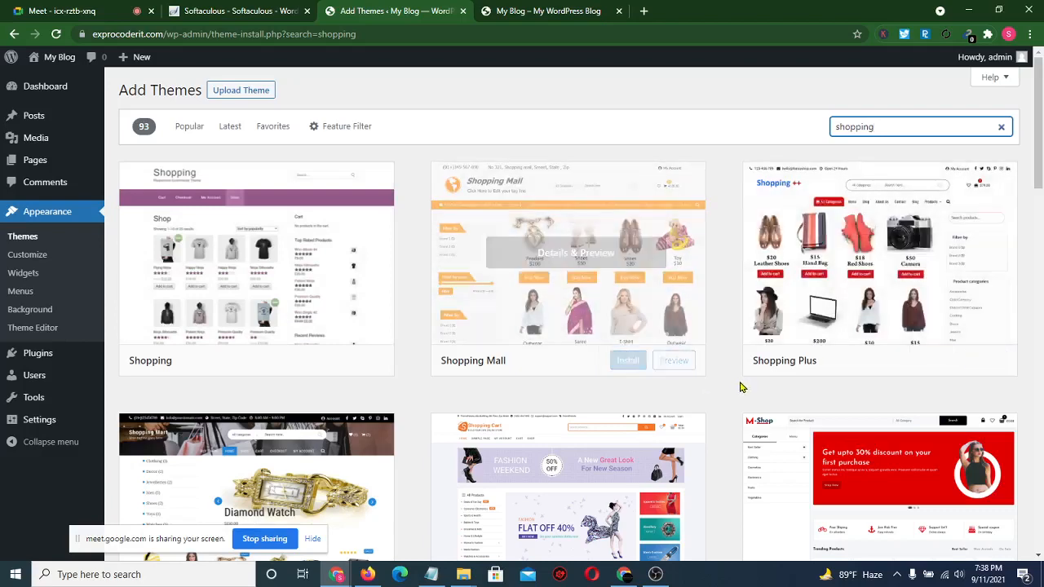
- Scroll through the 'shopping' theme results to the ShoppingCart card
scroll(740, 381, "down", 2)
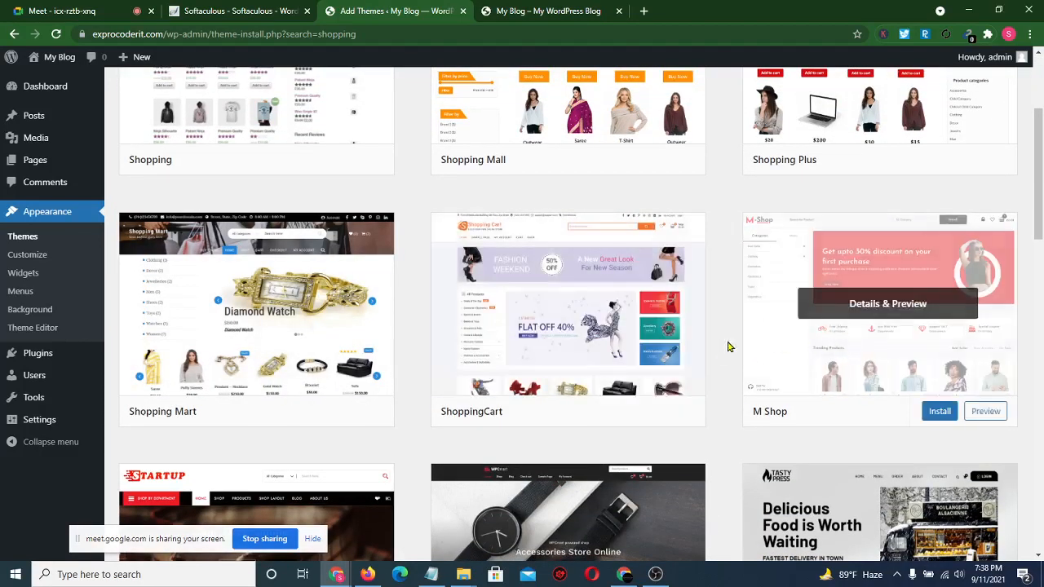
scroll(720, 349, "up", 2)
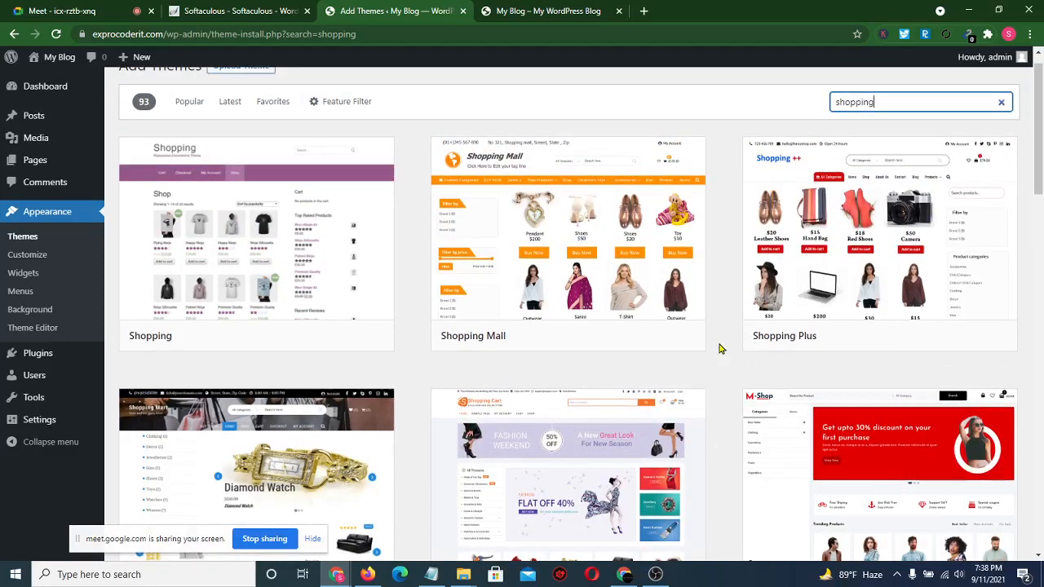
scroll(720, 348, "down", 6)
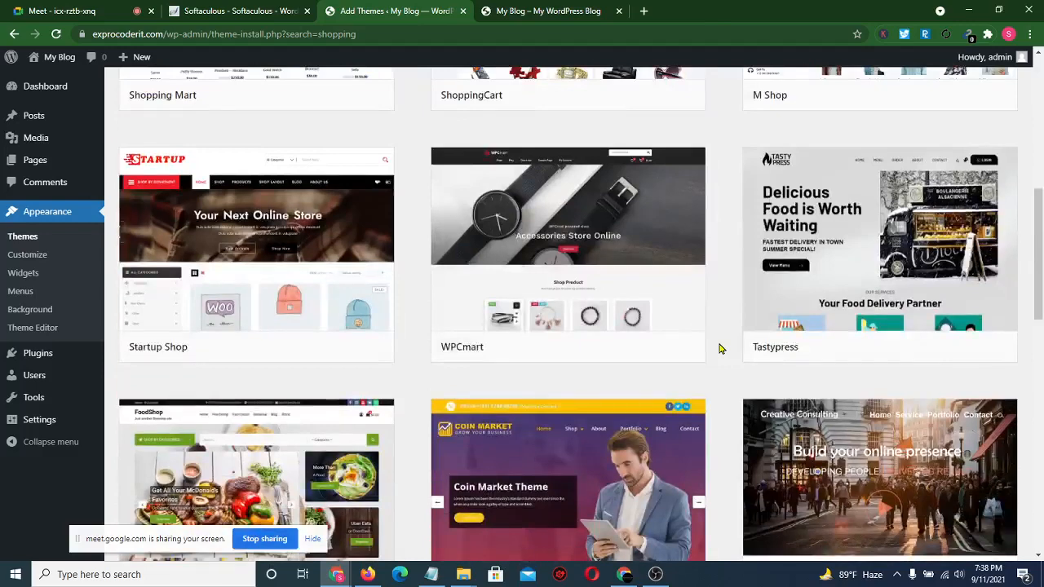
scroll(720, 348, "down", 2)
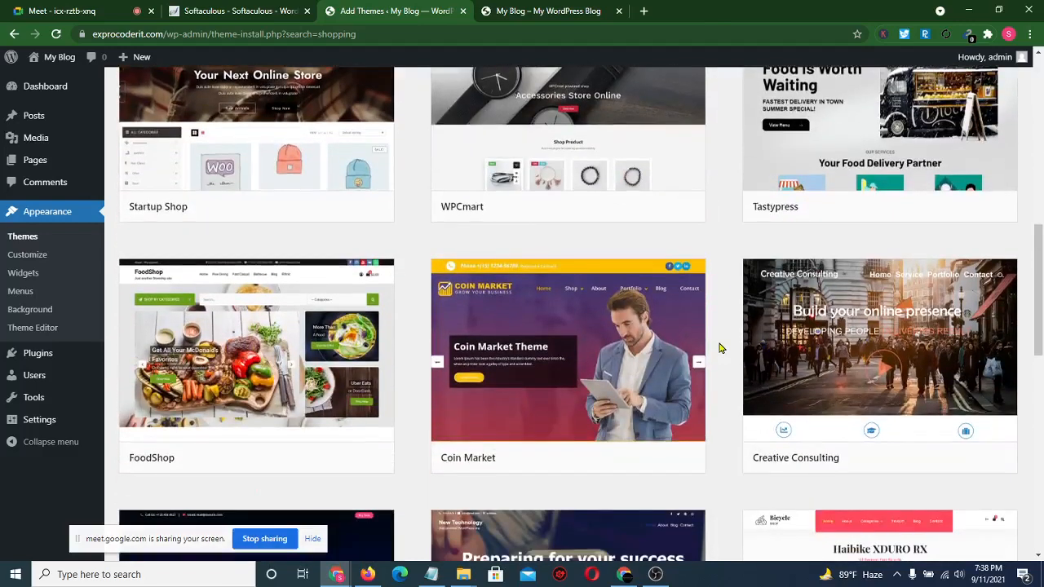
scroll(720, 349, "down", 2)
scroll(720, 348, "down", 2)
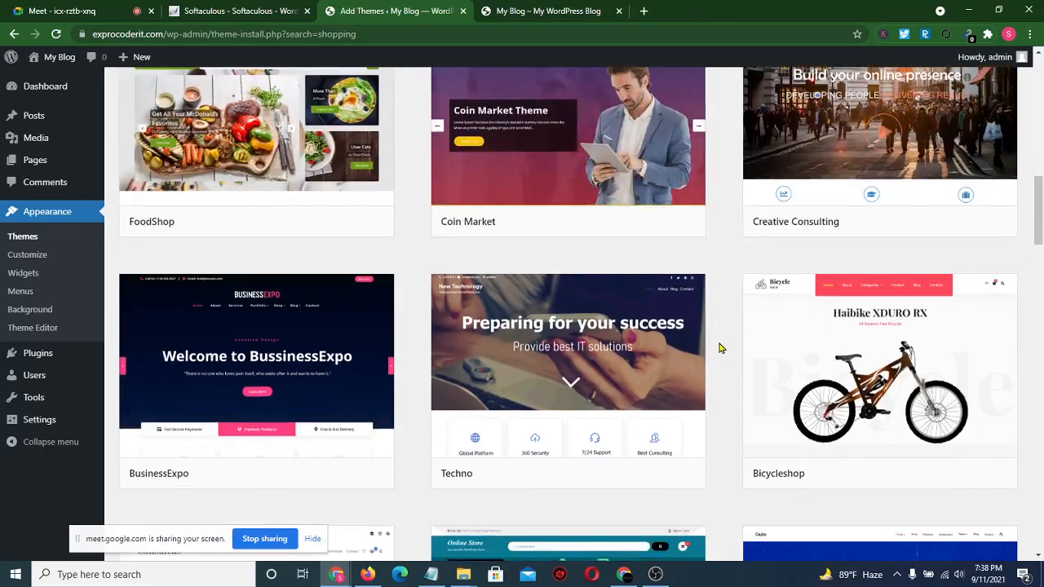
scroll(720, 348, "down", 5)
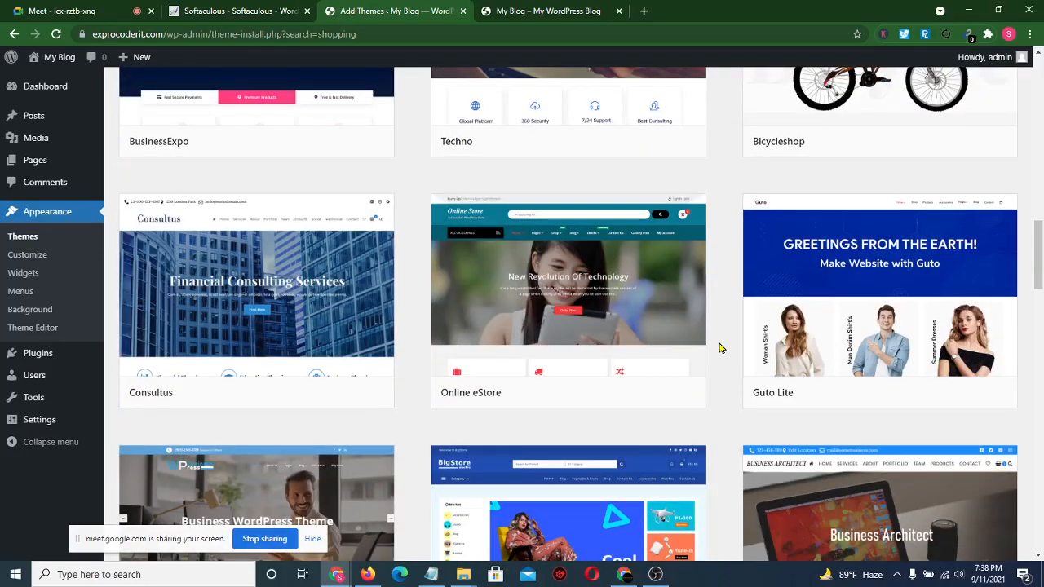
scroll(720, 348, "down", 2)
scroll(720, 348, "up", 10)
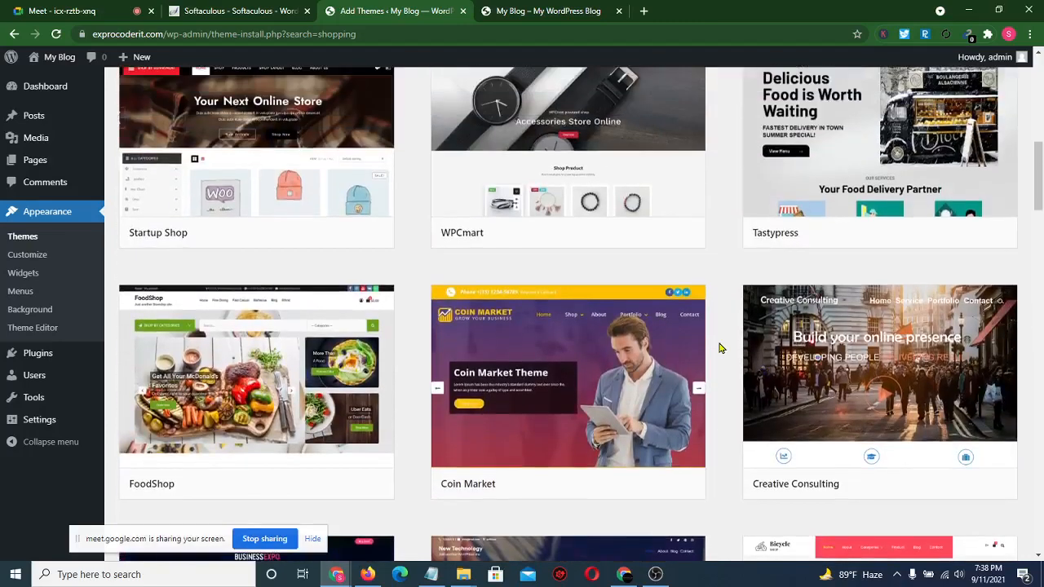
scroll(720, 349, "up", 3)
scroll(720, 348, "up", 3)
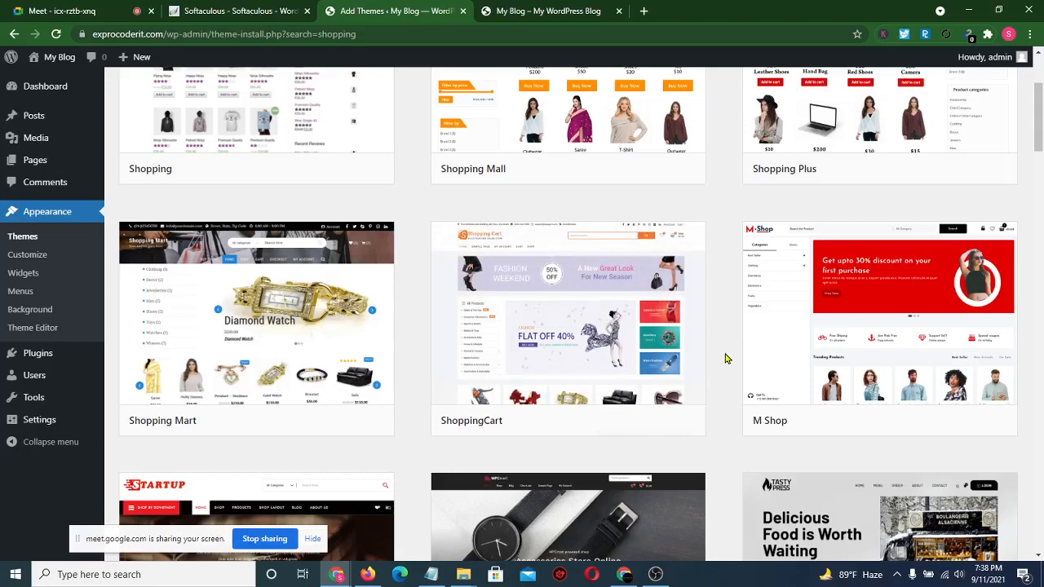
mouse_move(559, 389)
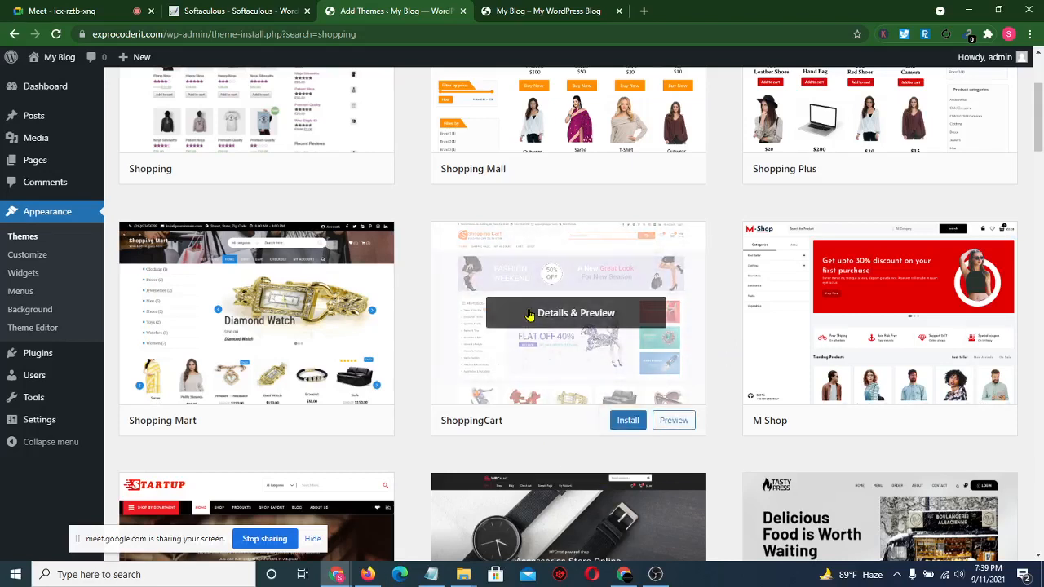
- Install and activate ShoppingCart, admit another Meet participant, then view the blog's front page
left_click(626, 424)
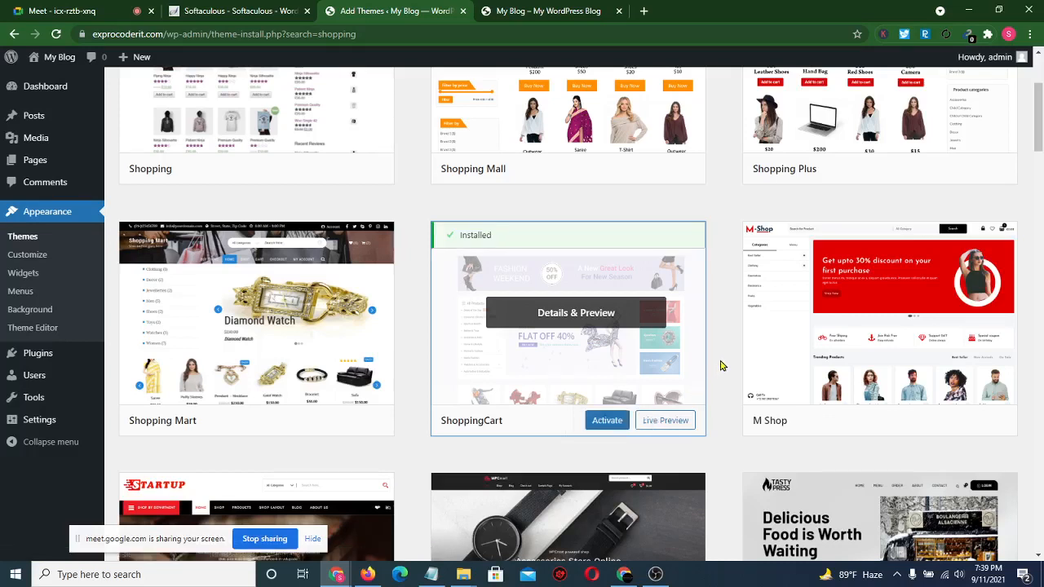
left_click(607, 421)
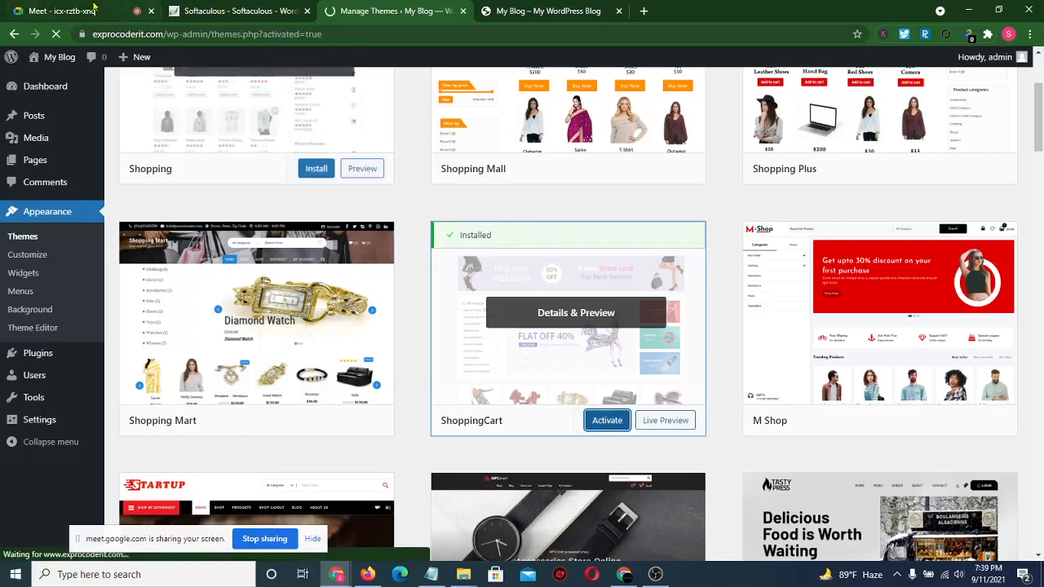
left_click(90, 10)
left_click(659, 127)
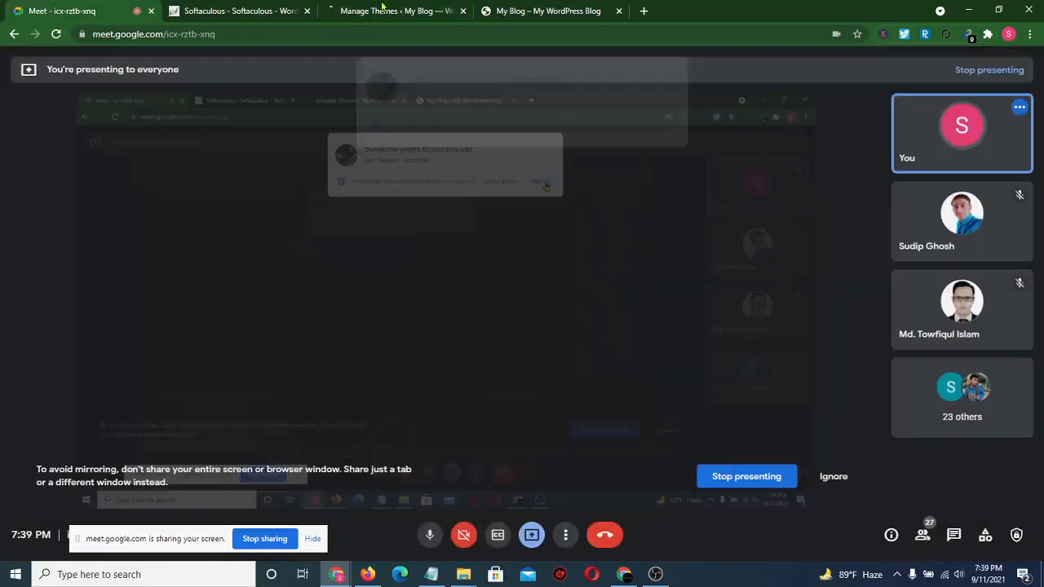
left_click(349, 8)
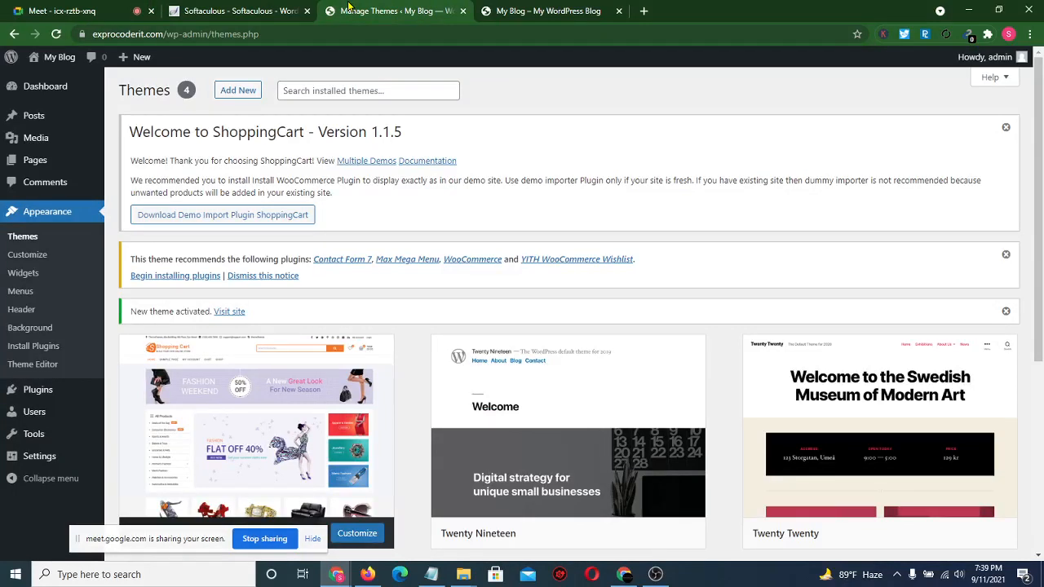
scroll(426, 181, "down", 3)
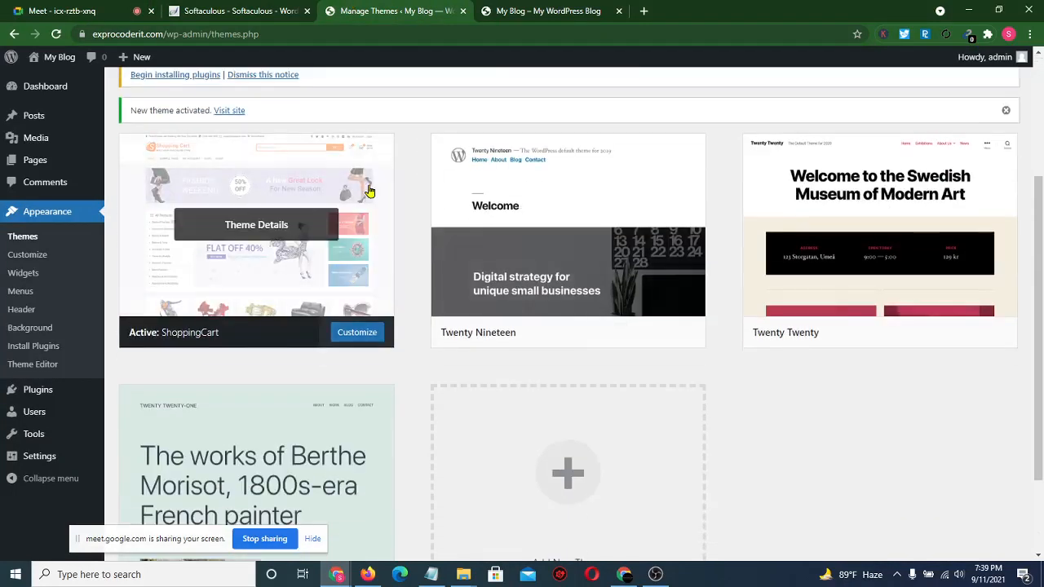
left_click(522, 11)
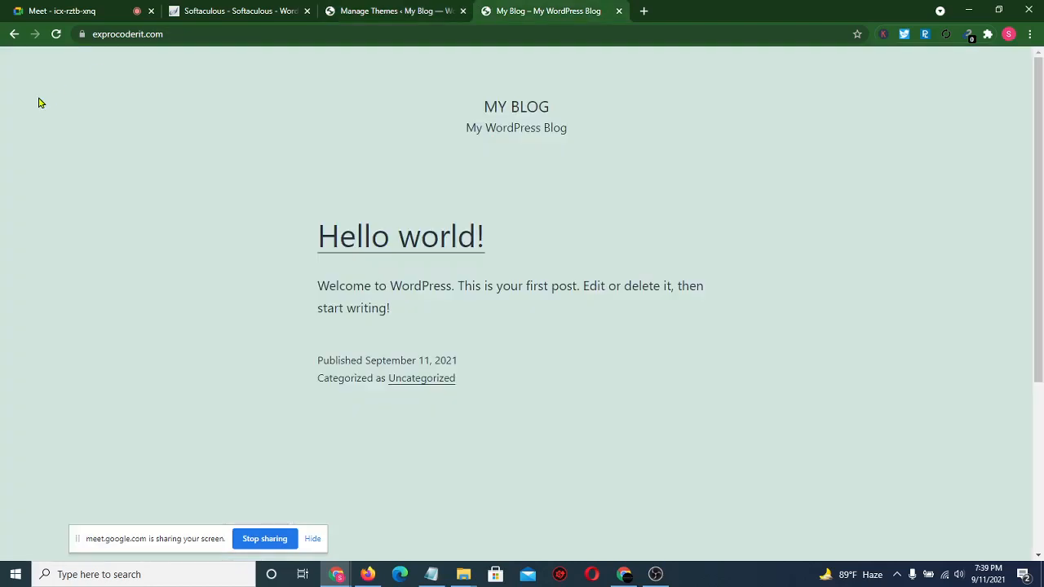
- Reload the My Blog front page to view the ShoppingCart design, then return to the Themes page
left_click(57, 38)
scroll(53, 261, "up", 1)
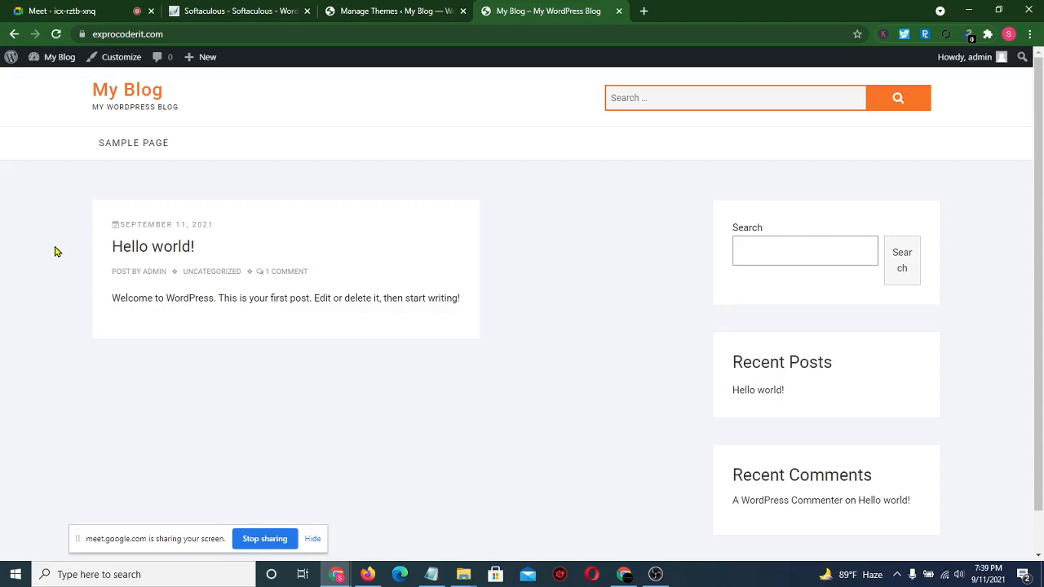
left_click(355, 9)
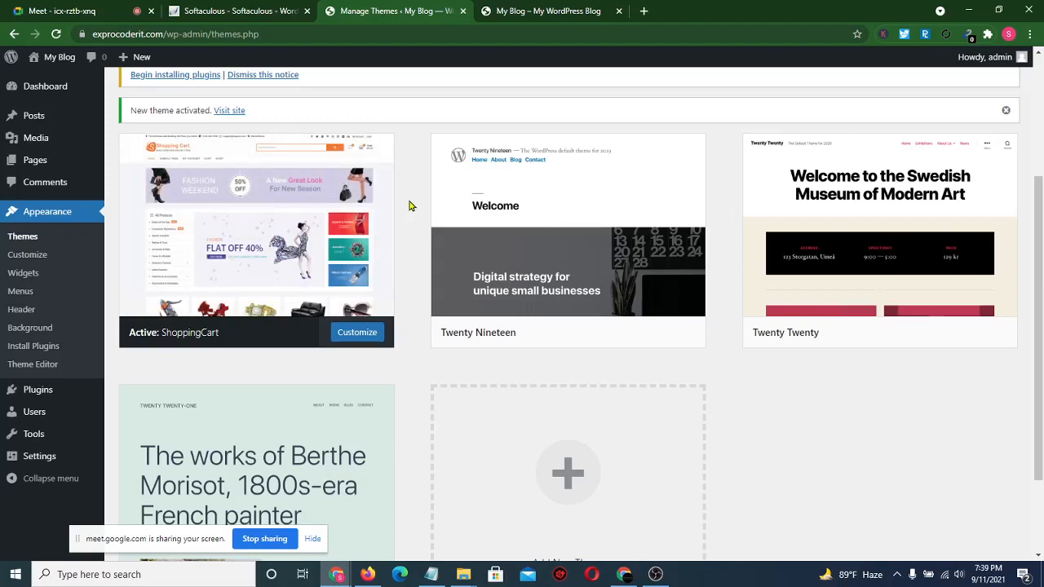
scroll(410, 206, "up", 3)
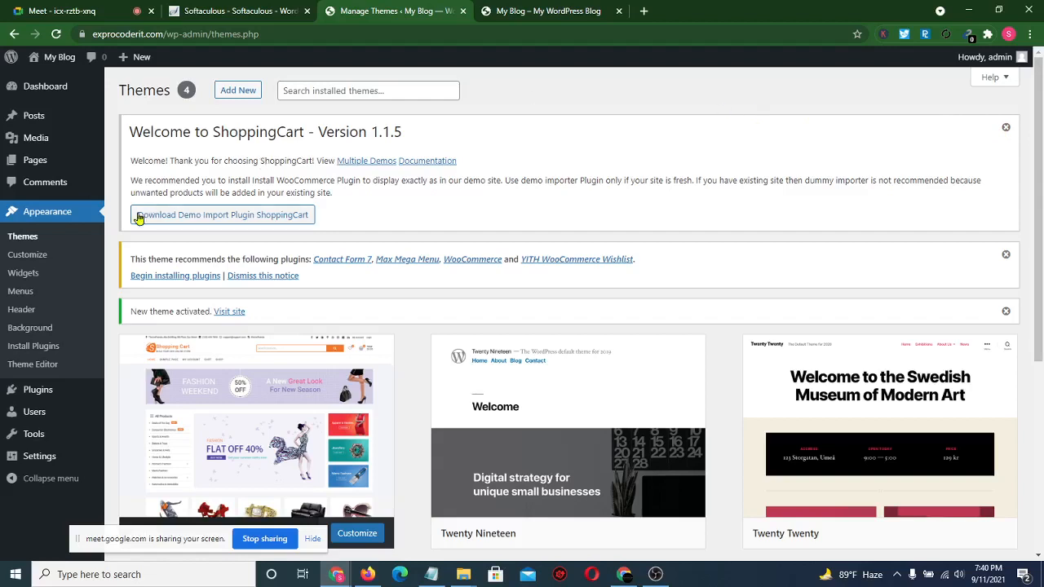
- Download the free Theme Freesia Demo Import plugin zip, admitting a meeting caller along the way
left_click(275, 215)
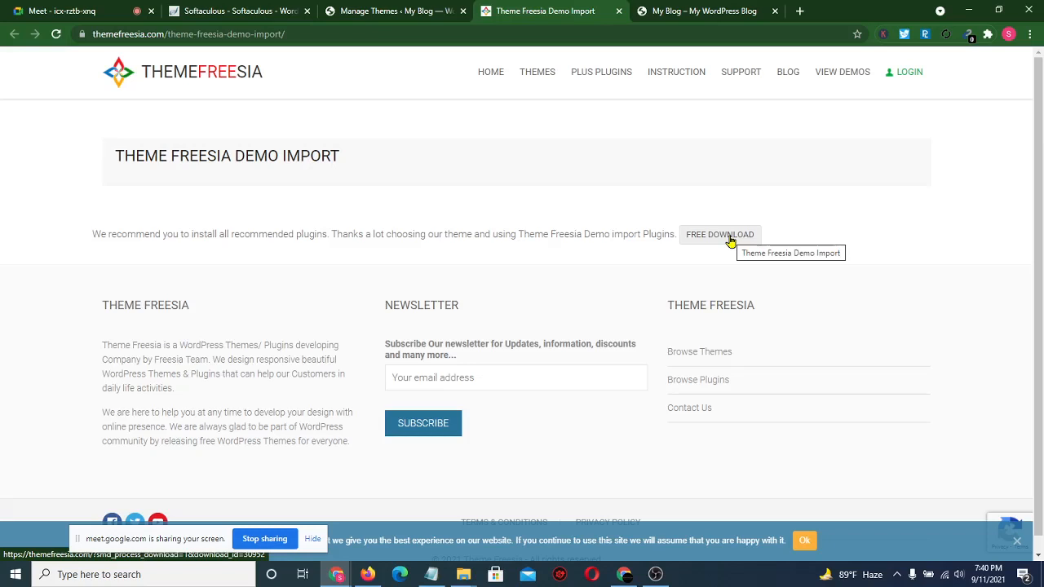
left_click(729, 238)
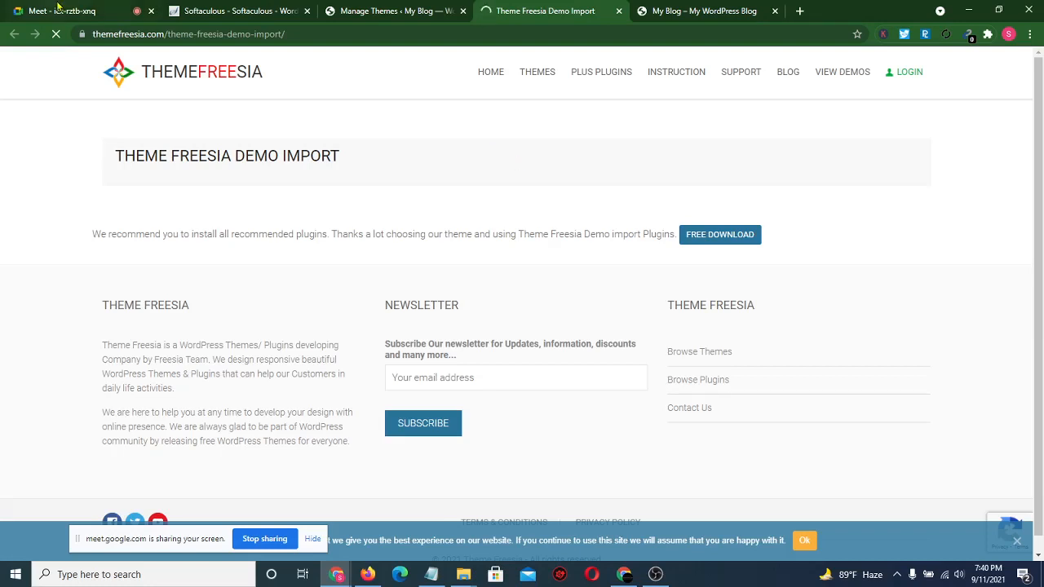
left_click(58, 6)
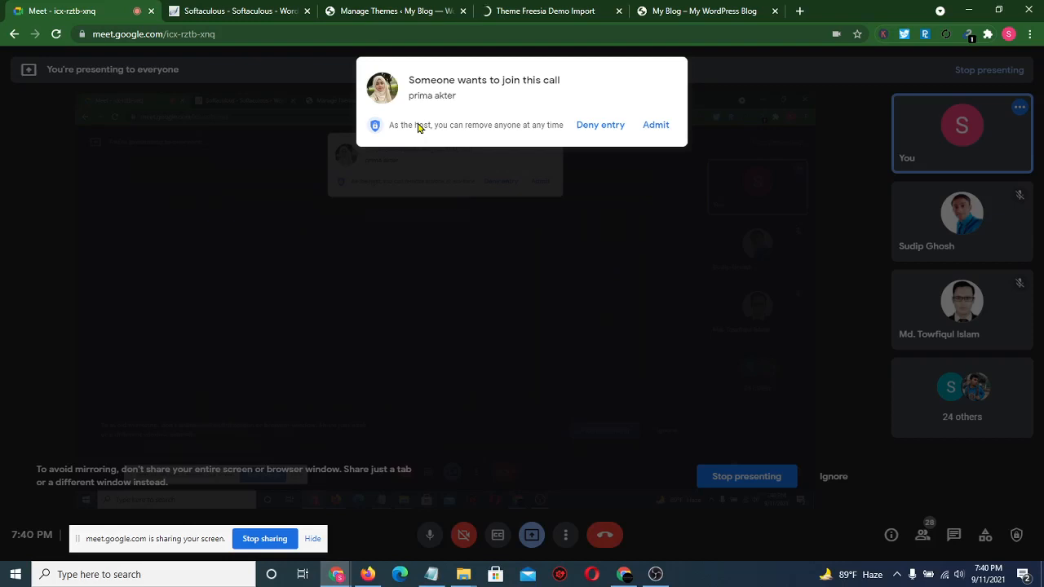
left_click(650, 126)
left_click(561, 10)
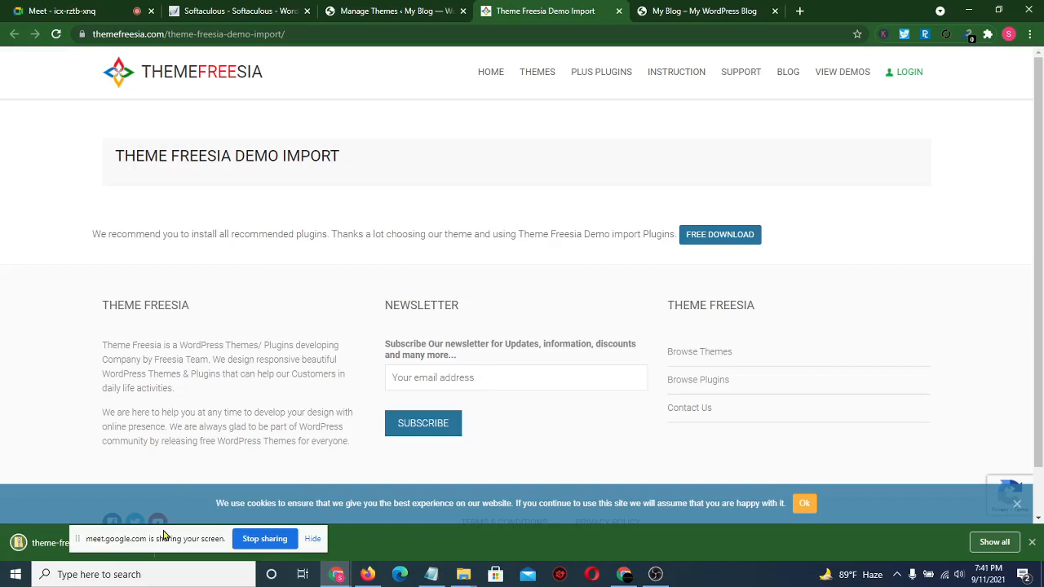
left_click_drag(164, 536, 272, 517)
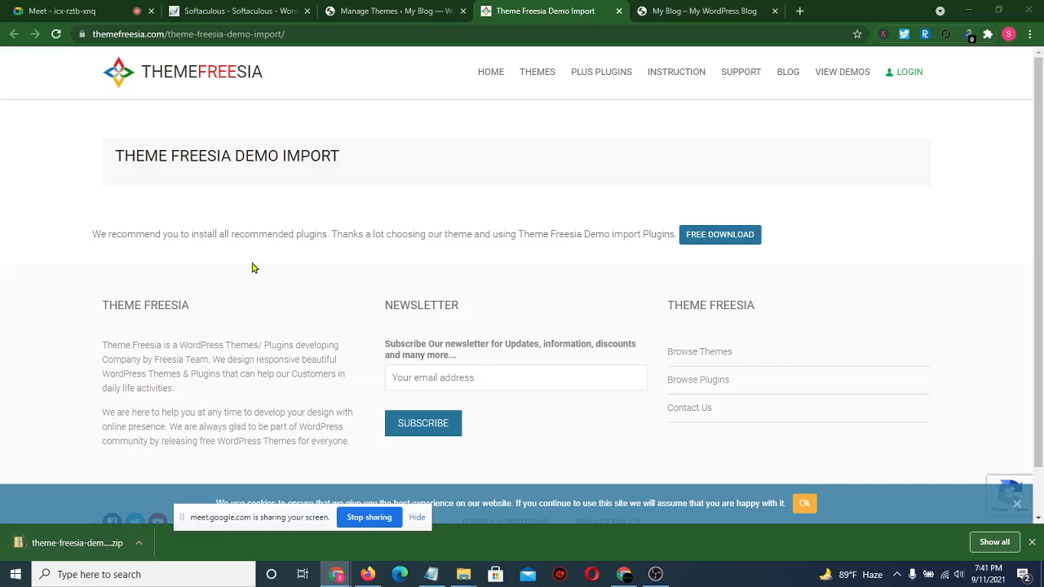
left_click(374, 10)
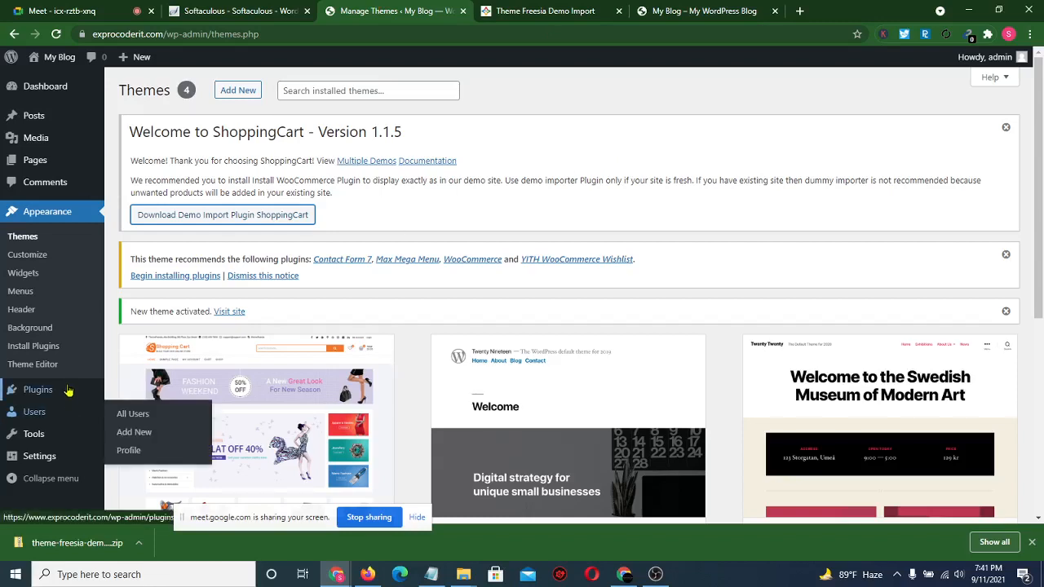
- Go to Plugins > Add New and reveal the Upload Plugin area
mouse_move(59, 397)
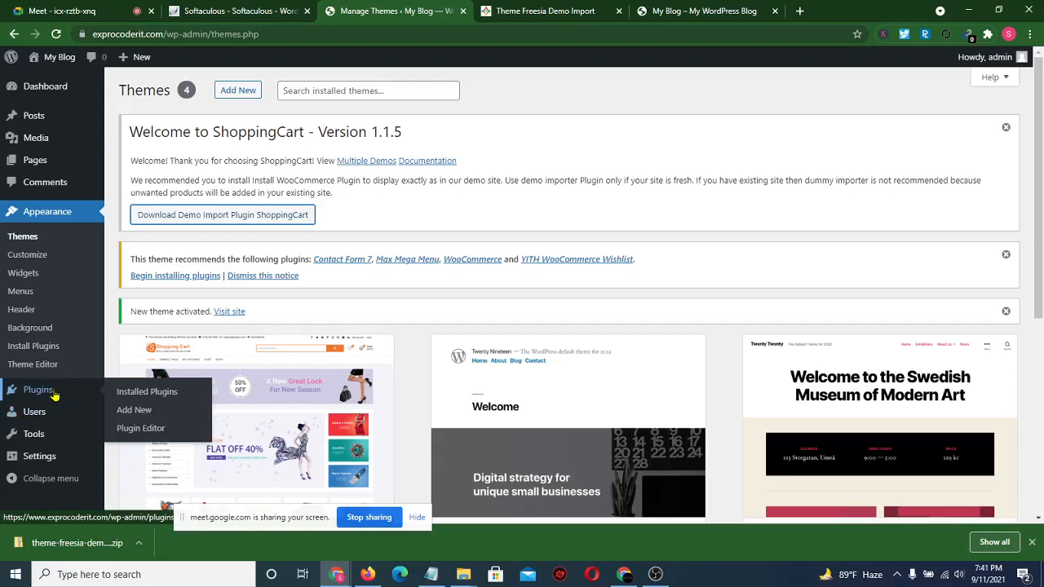
left_click(134, 410)
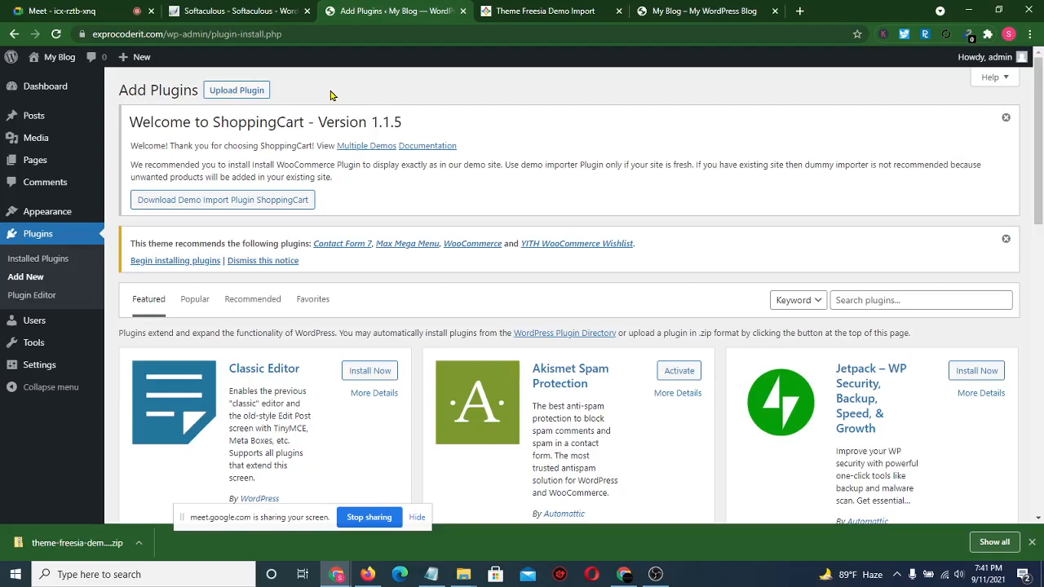
left_click(251, 95)
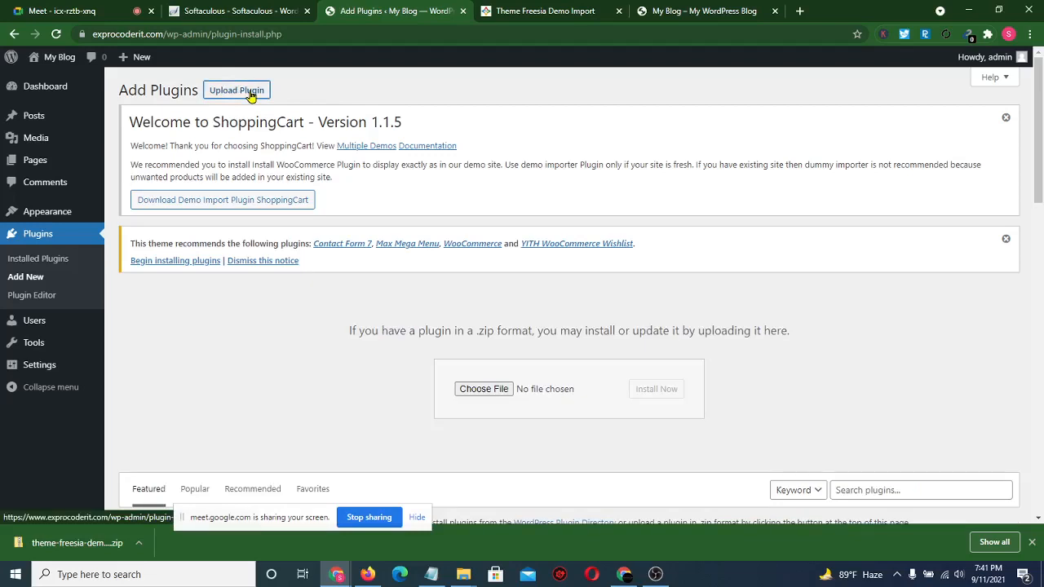
- Choose theme-freesia-demo-import (5).zip from Downloads and install it as a plugin
left_click(487, 393)
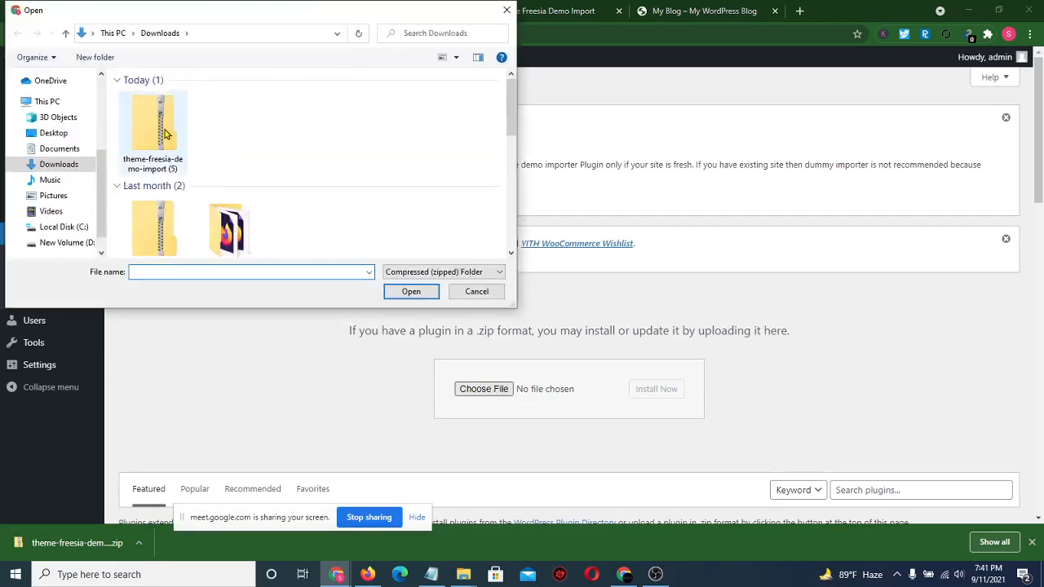
left_click(170, 132)
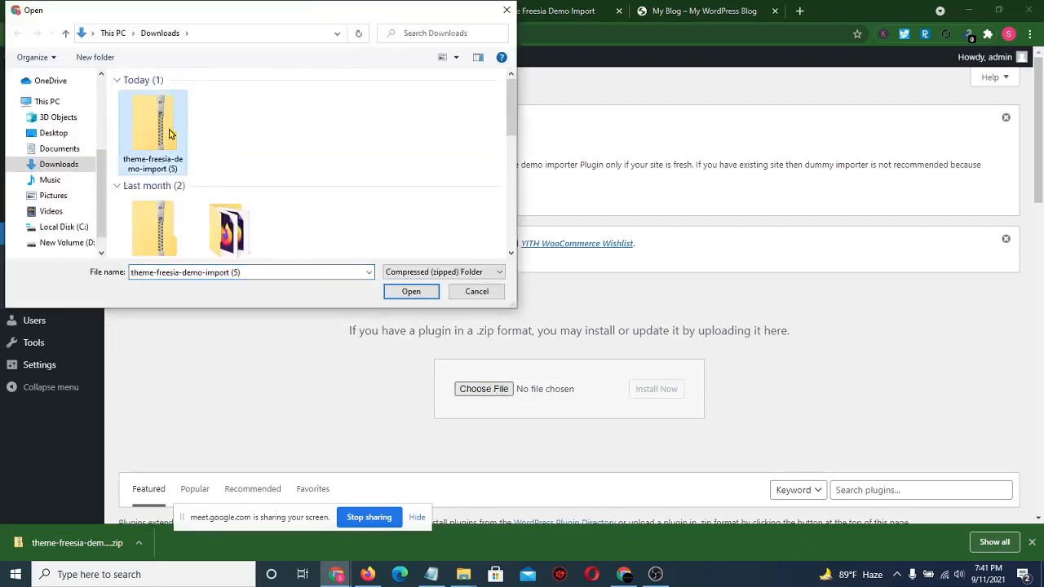
left_click(410, 292)
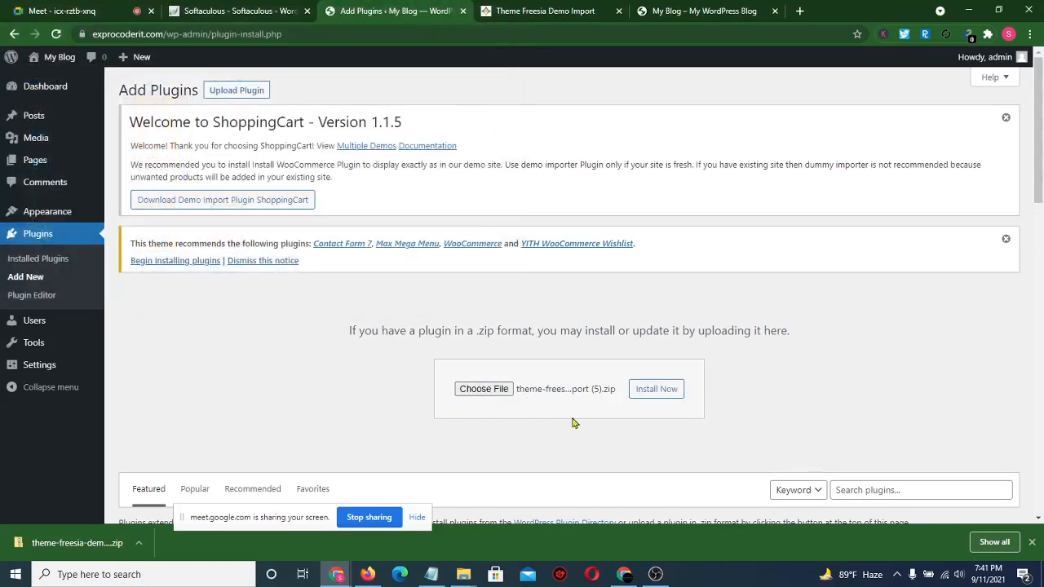
left_click(665, 394)
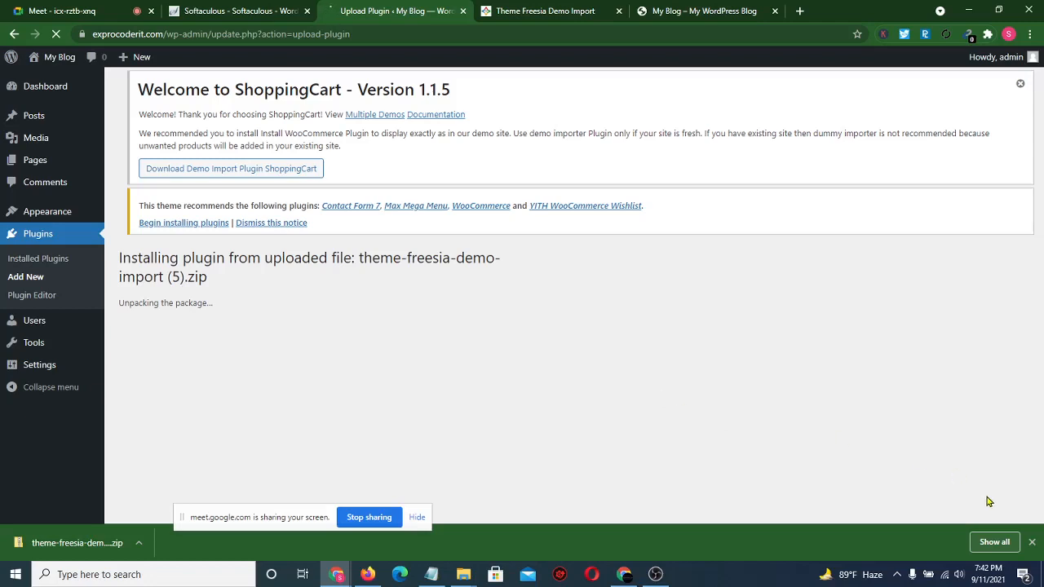
- Dismiss the downloads bar and return to see the plugin installed successfully
left_click(1033, 543)
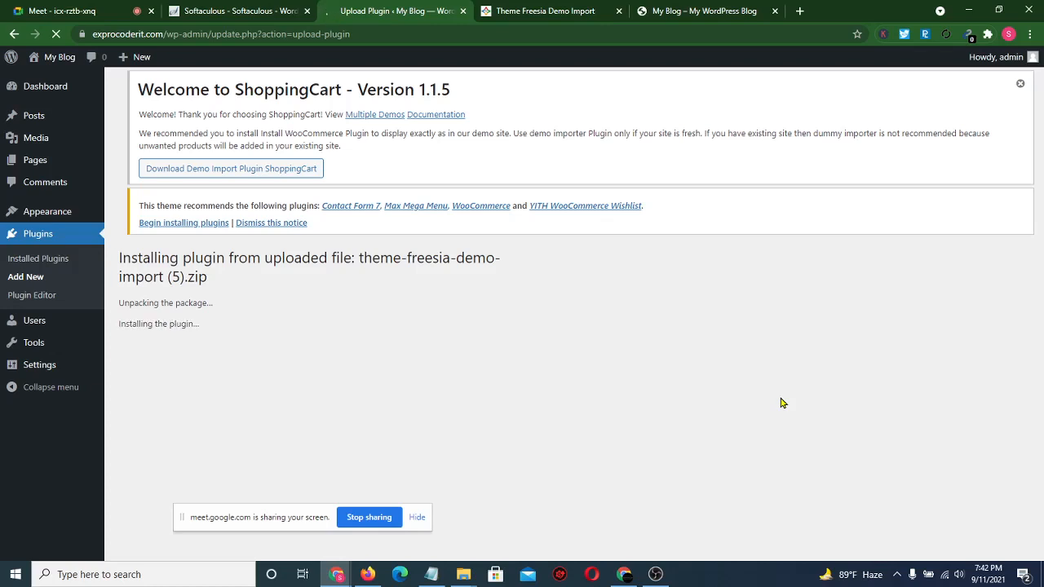
left_click(538, 10)
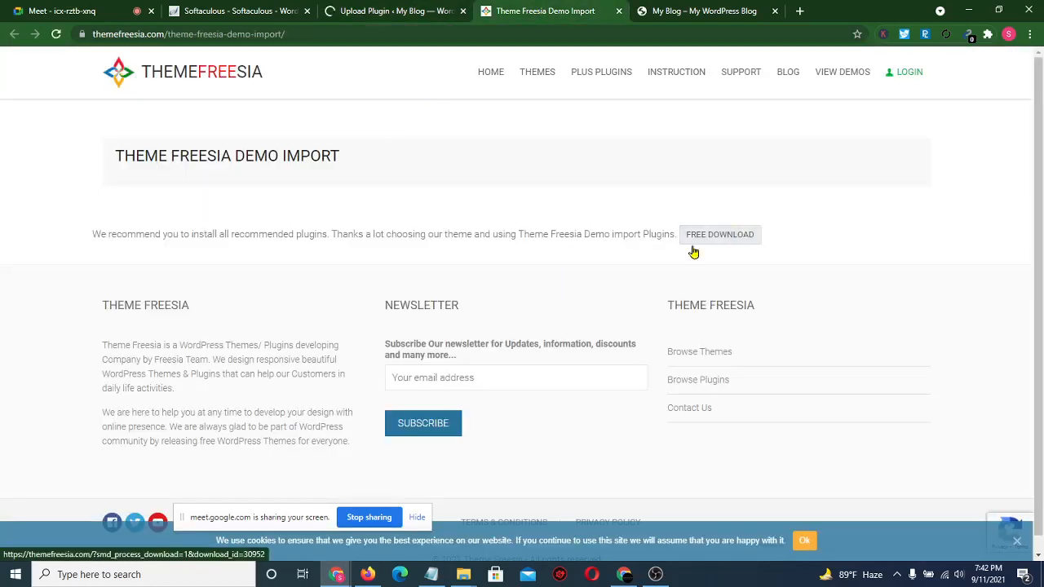
left_click(721, 238)
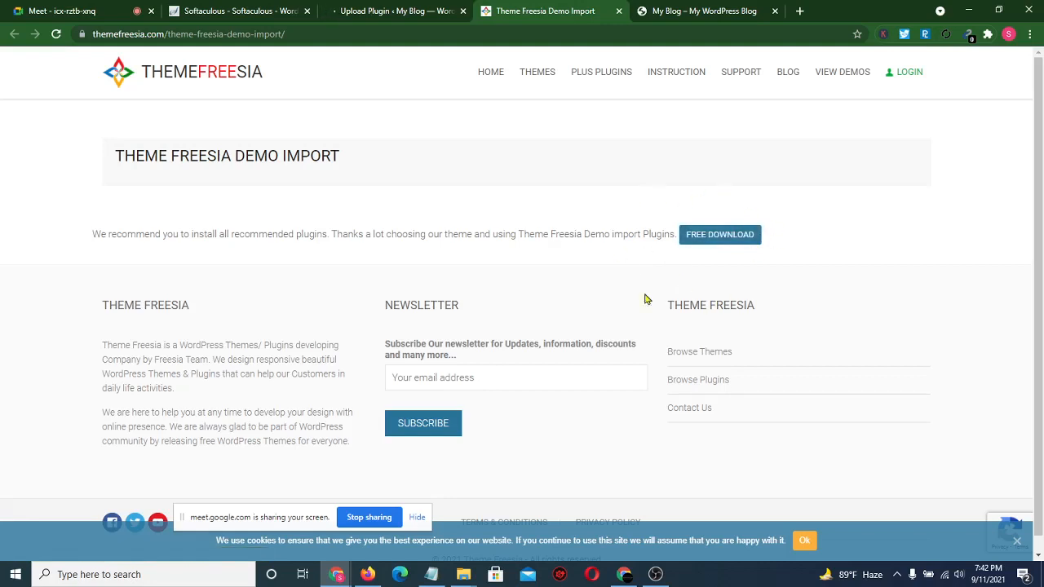
left_click(381, 11)
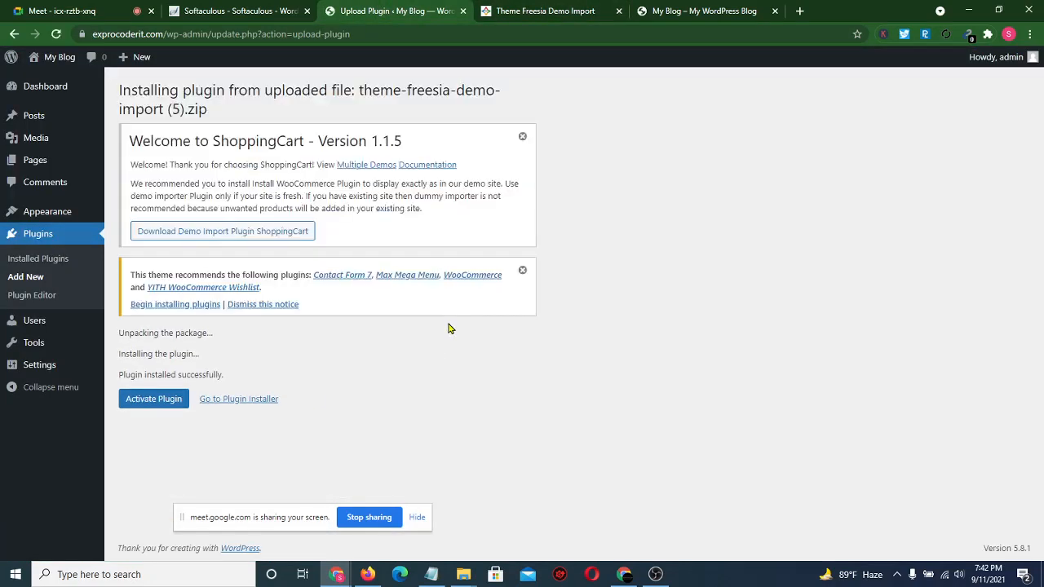
- Activate Theme Freesia Demo Import and admit a waiting caller into the meeting
left_click(147, 406)
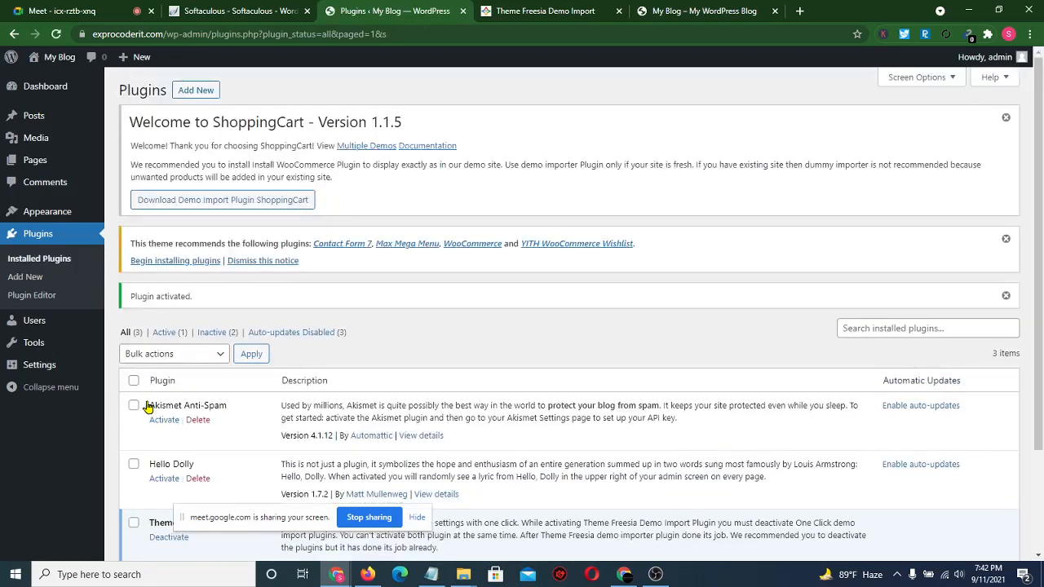
scroll(148, 405, "down", 3)
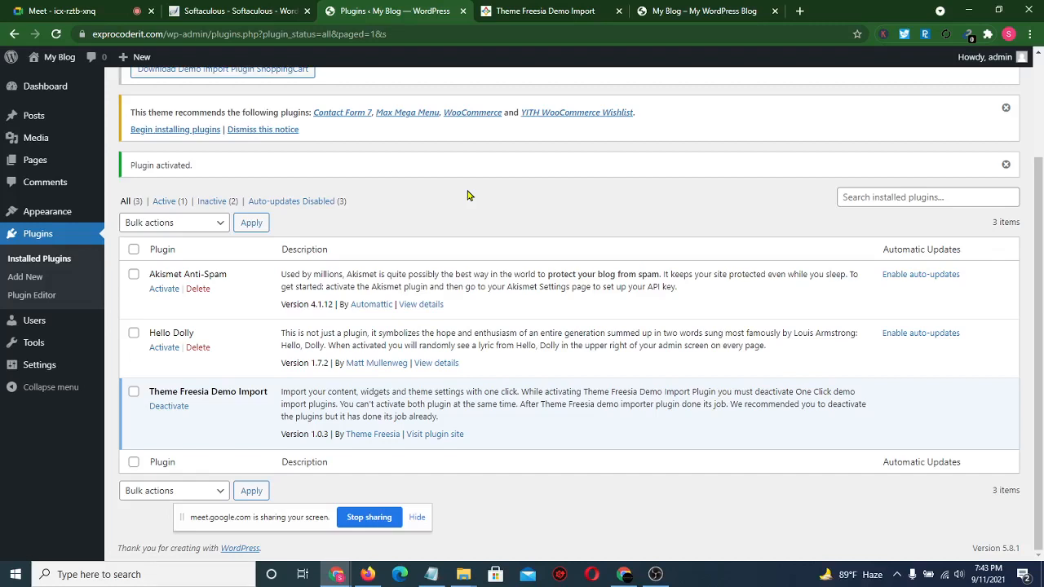
left_click(51, 11)
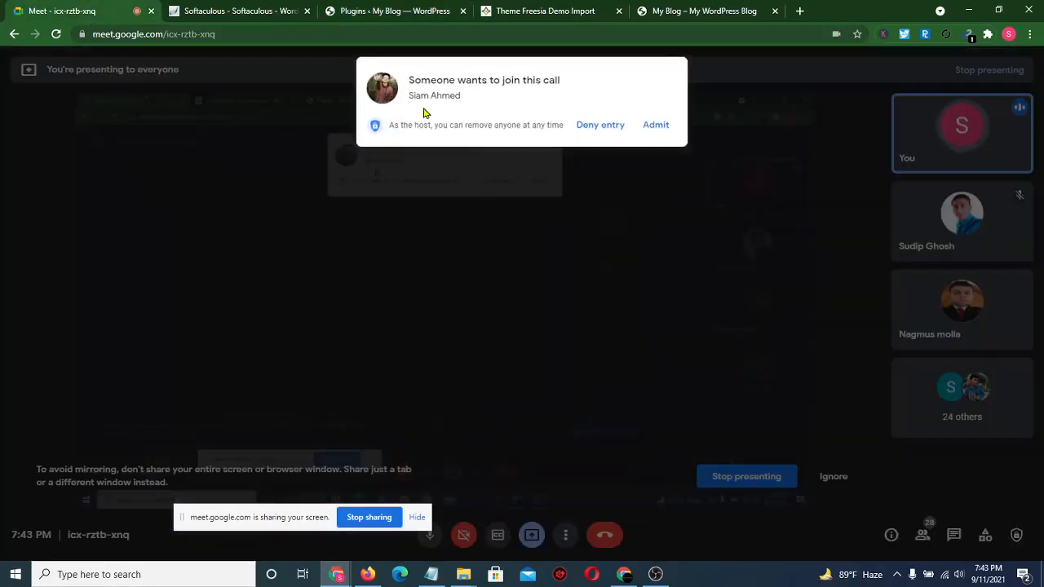
left_click(653, 127)
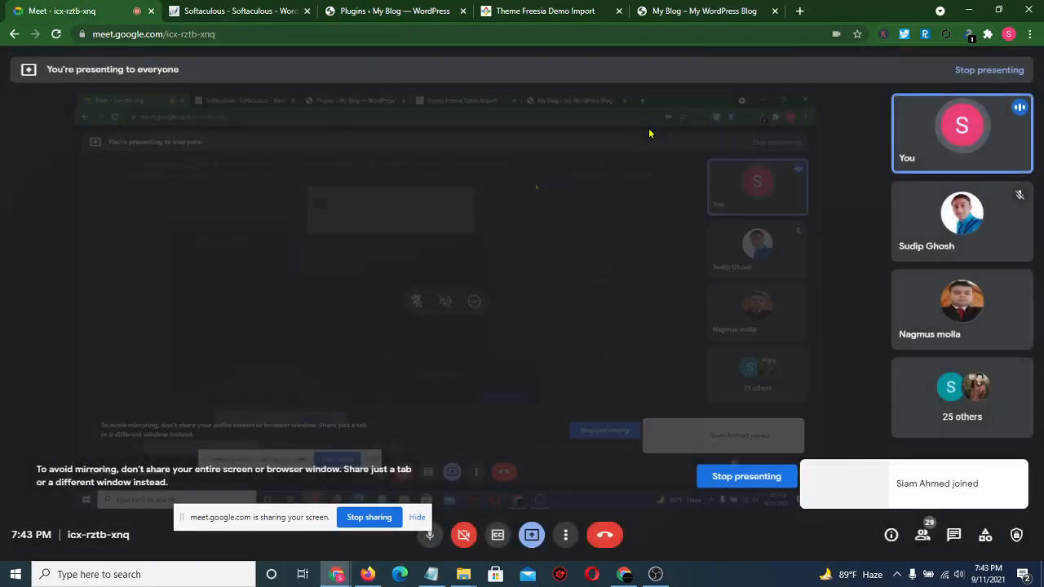
left_click(409, 10)
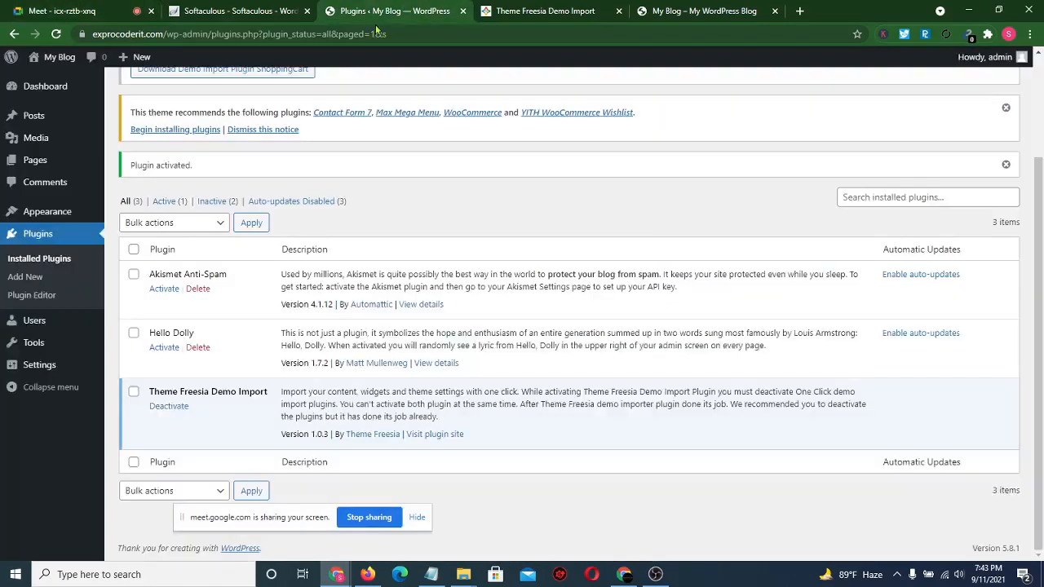
mouse_move(76, 218)
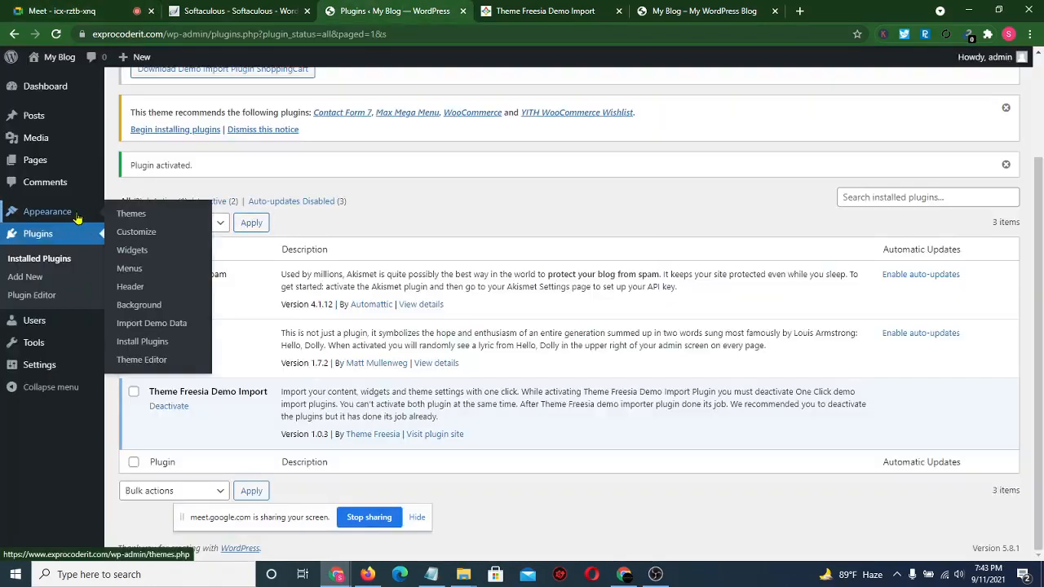
- Open Appearance > Import Demo Data and scroll to the Default, Plus and Diamond Store demos
left_click(173, 325)
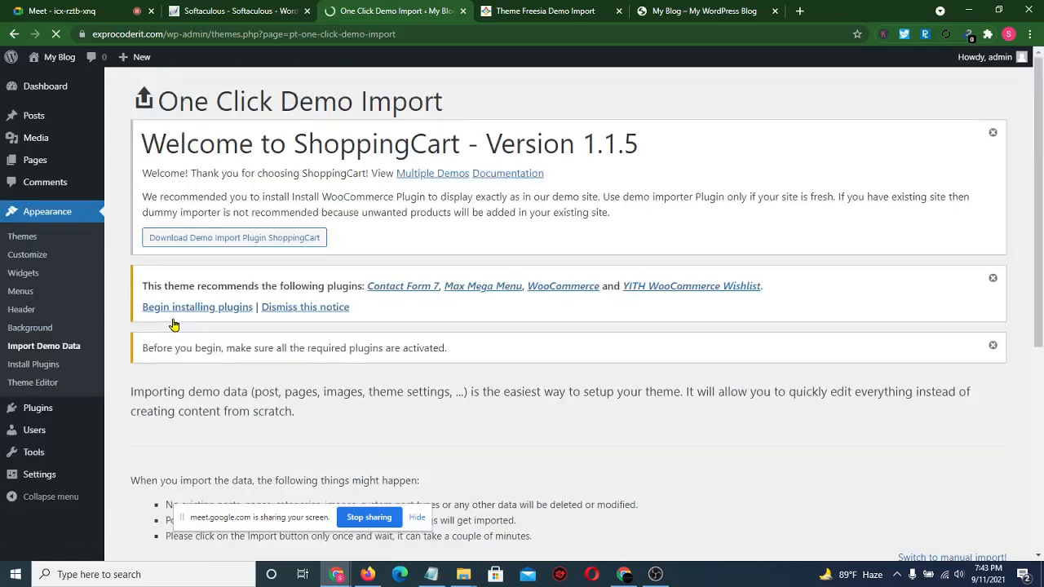
scroll(454, 397, "down", 5)
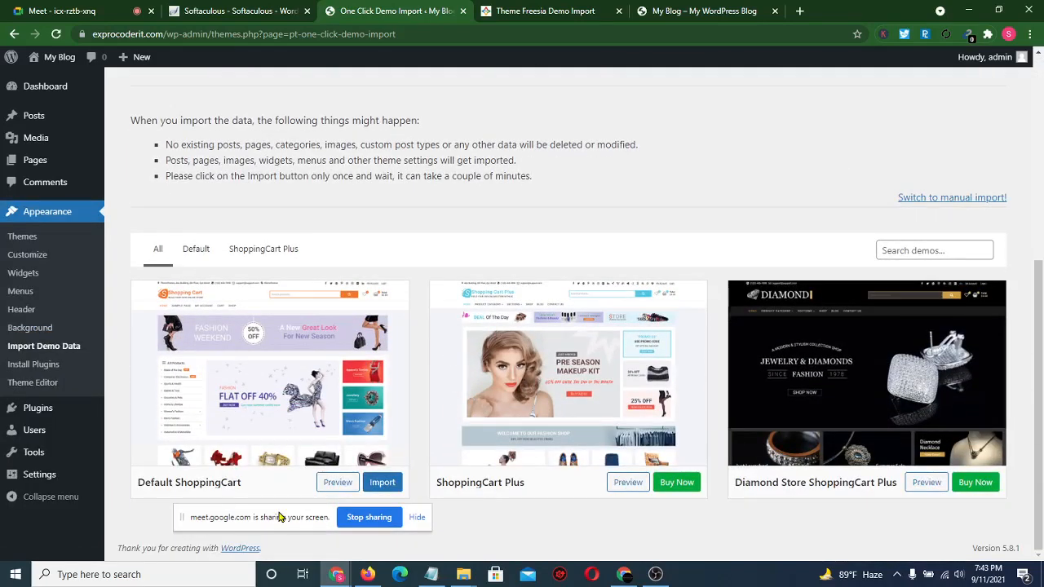
left_click_drag(282, 520, 148, 575)
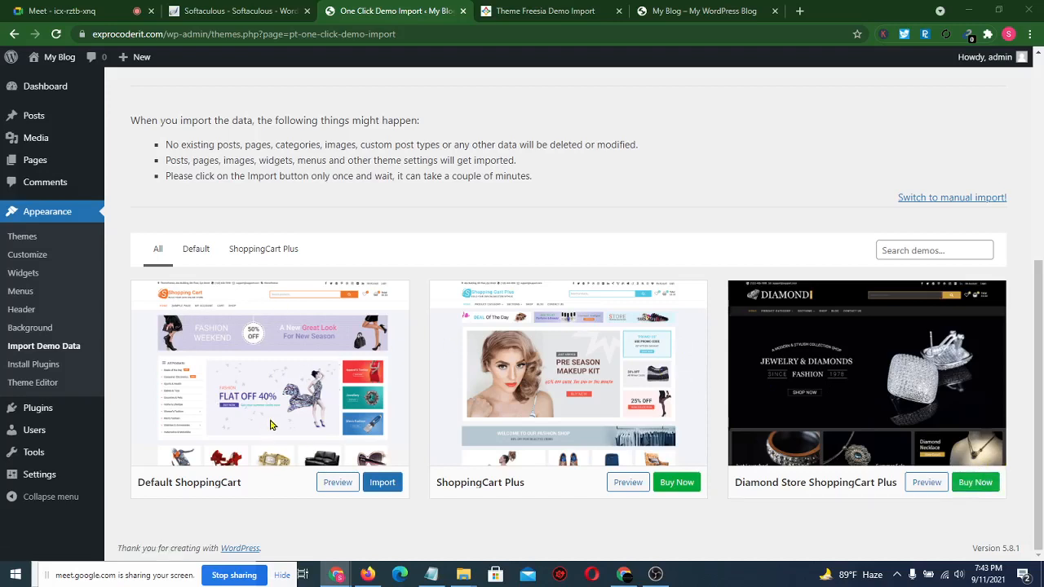
- Import the Default ShoppingCart demo and confirm with 'Yes, import!'
left_click(388, 486)
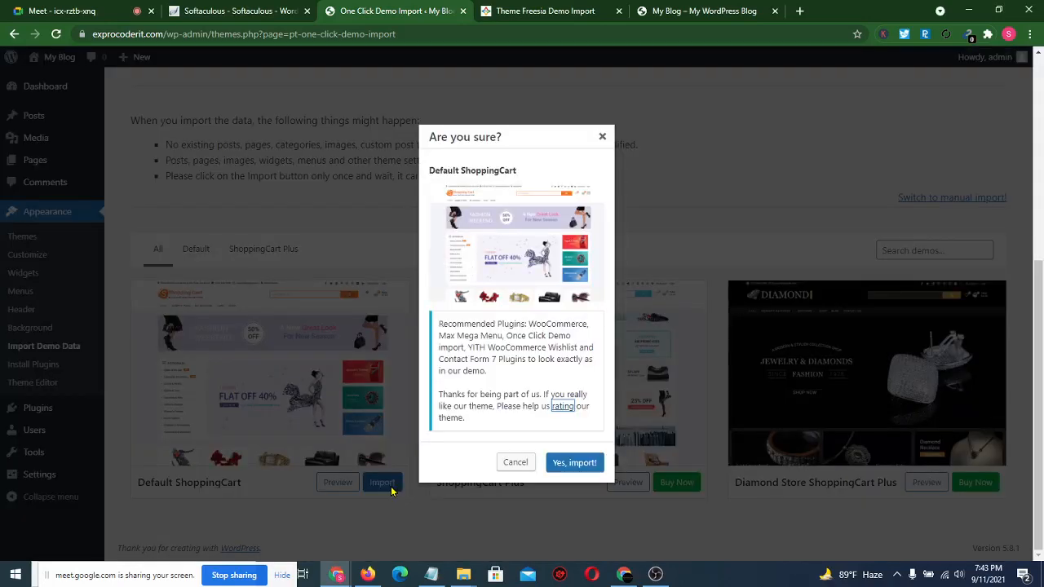
left_click(571, 462)
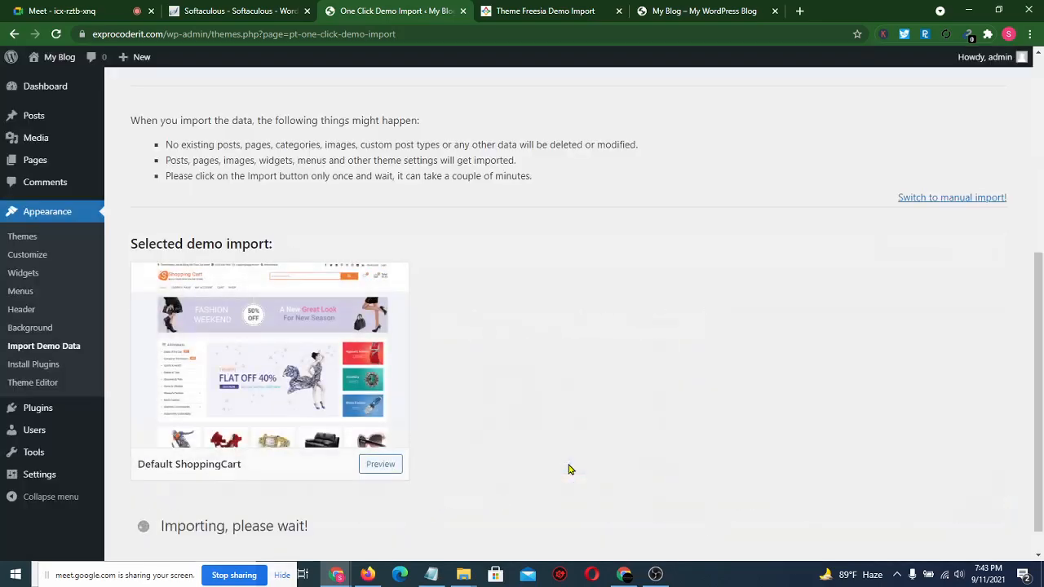
scroll(569, 469, "down", 1)
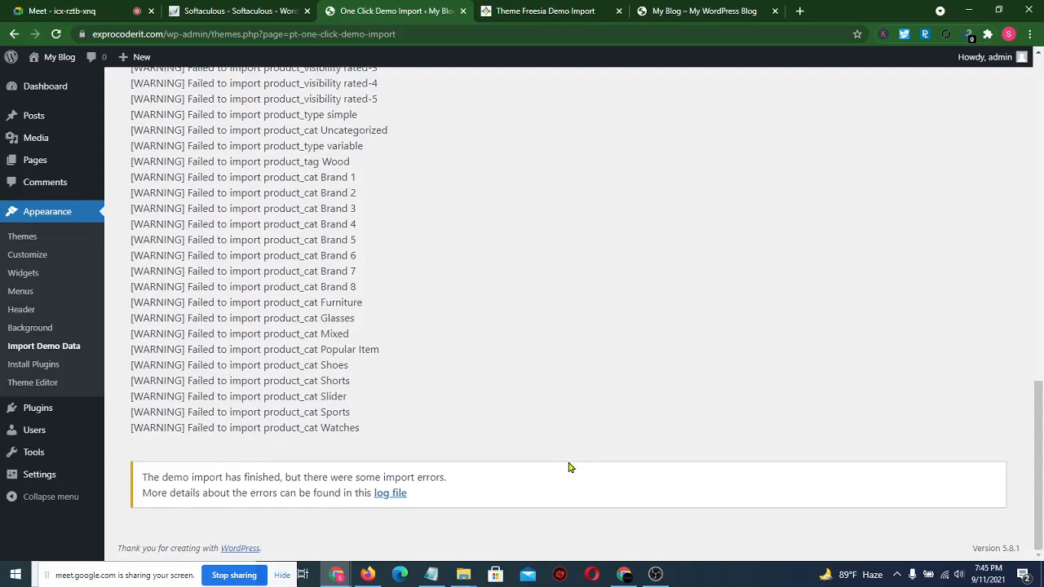
- Close the Theme Freesia Demo Import tab and switch to the My Blog front page
scroll(571, 467, "up", 11)
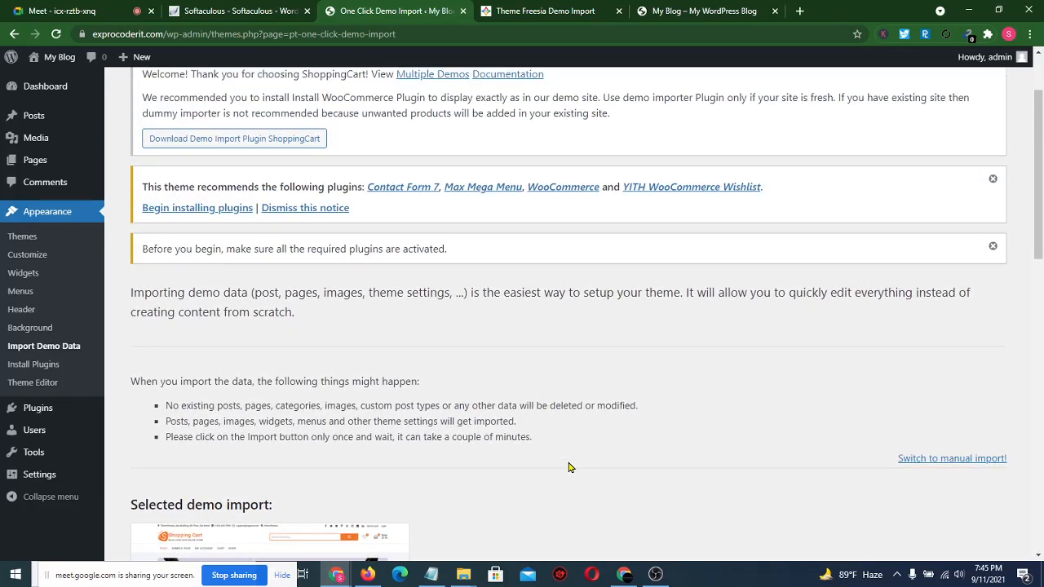
scroll(571, 467, "up", 2)
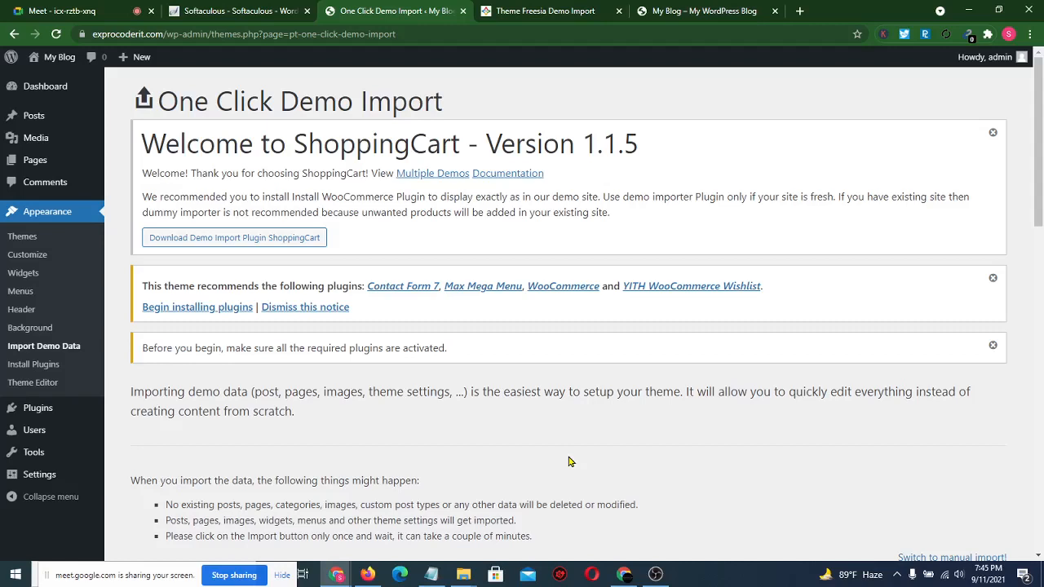
left_click(619, 11)
left_click(576, 10)
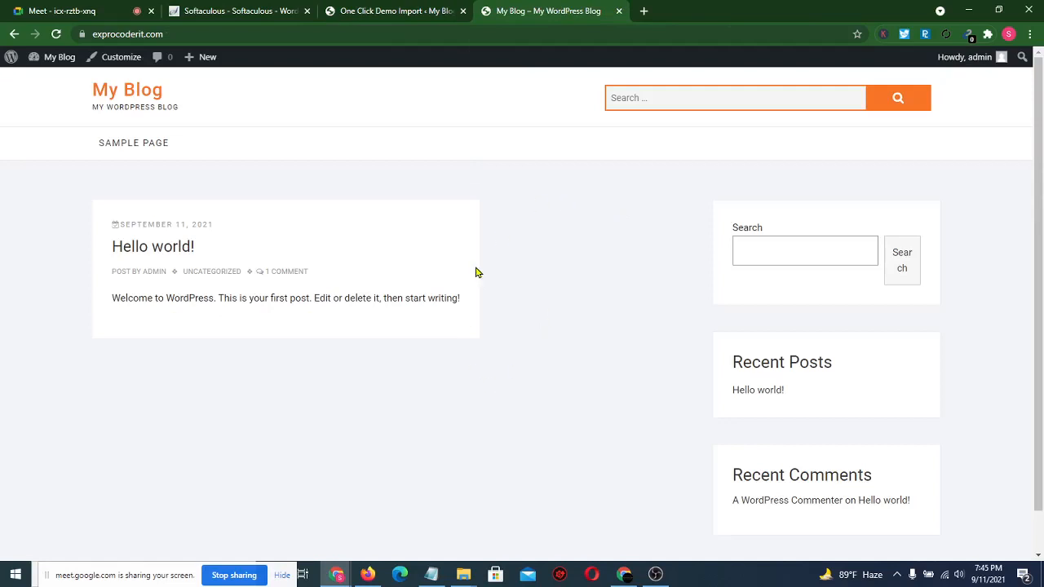
- Reload the front page and scroll through the ShoppingCart banners, product slider and shop footer
left_click(56, 33)
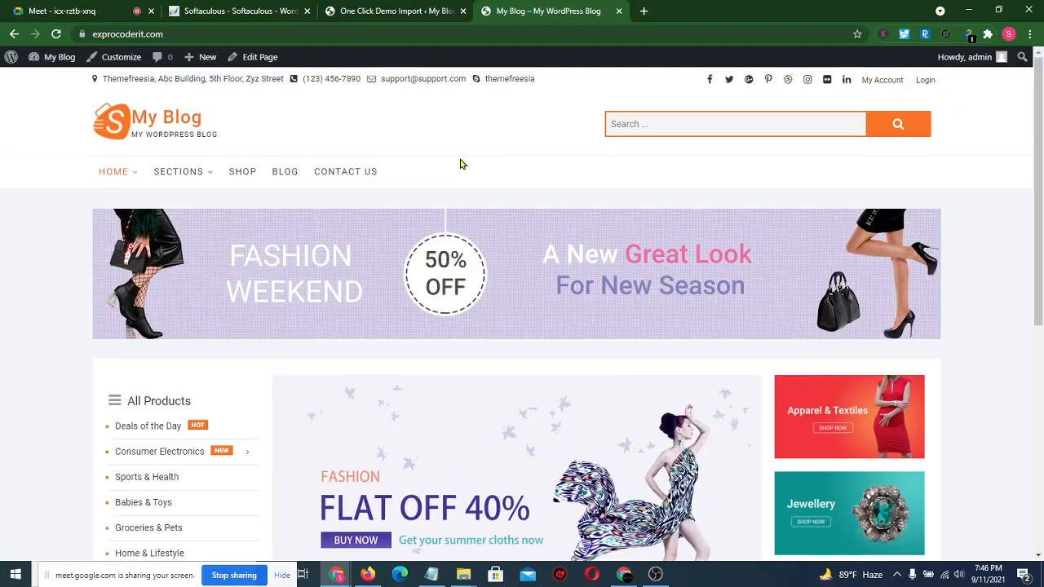
scroll(459, 163, "down", 3)
scroll(460, 163, "up", 1)
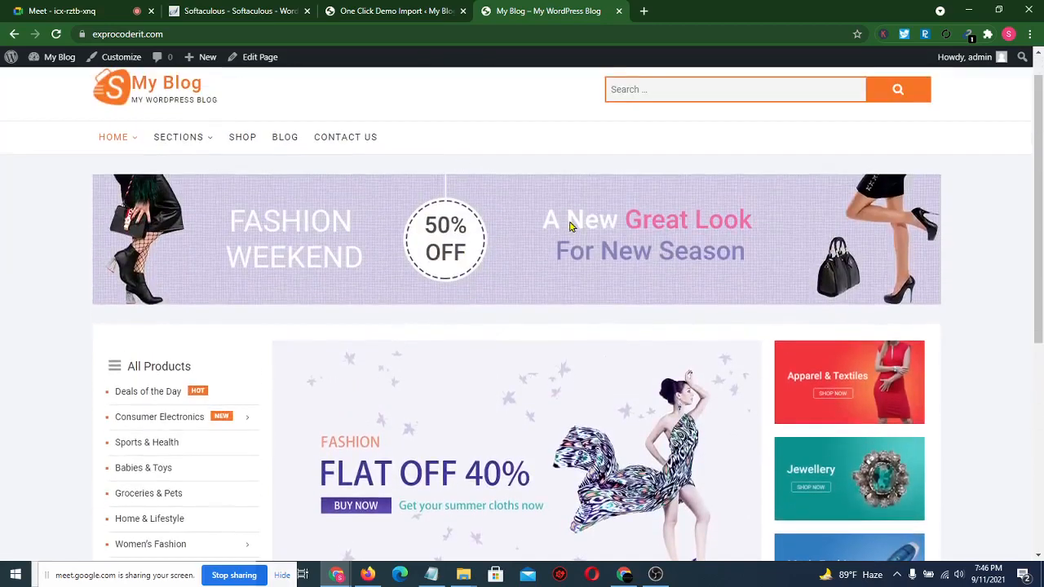
scroll(972, 349, "down", 3)
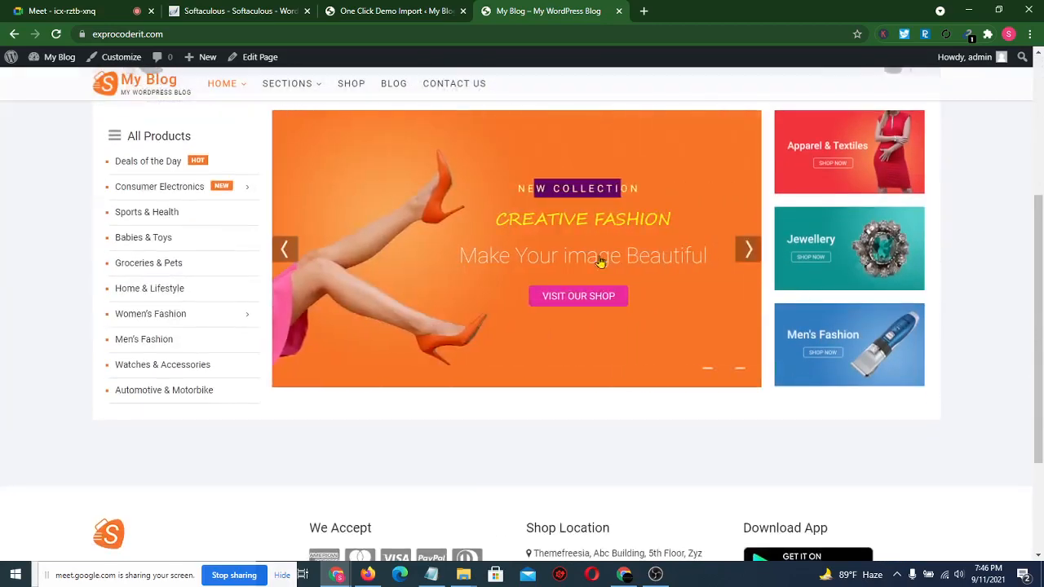
scroll(973, 340, "down", 2)
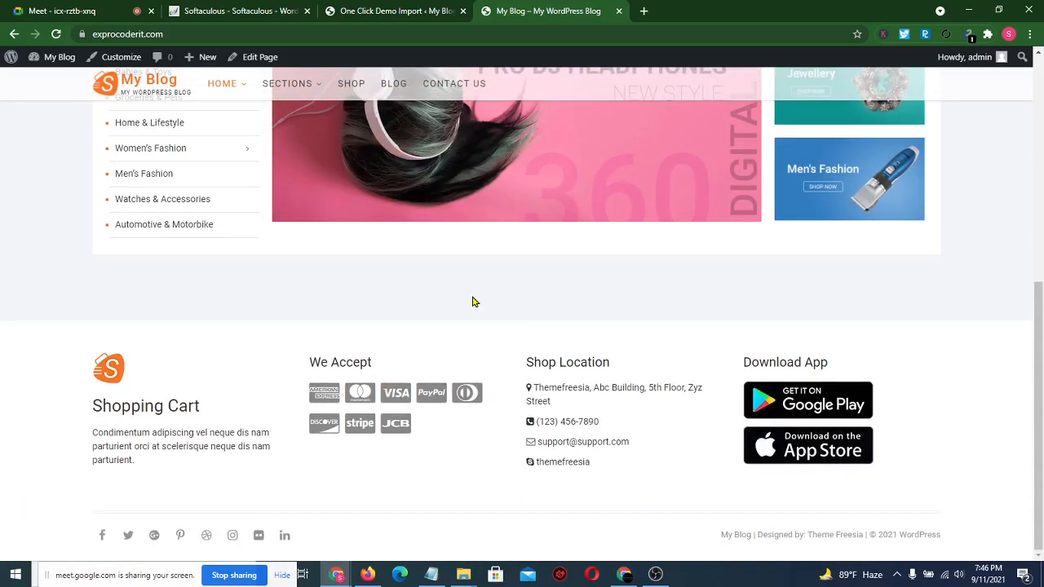
scroll(471, 302, "up", 8)
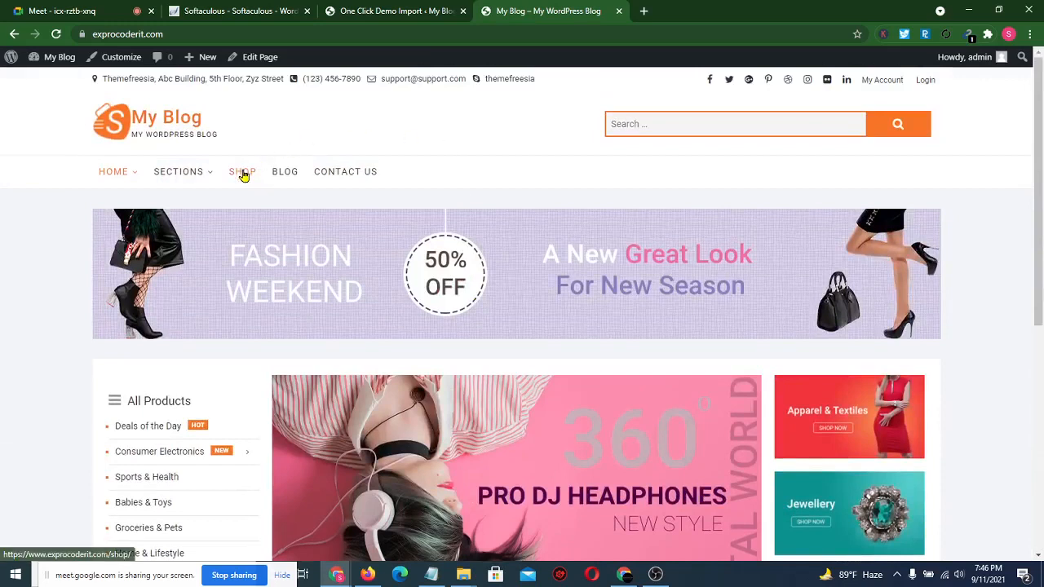
- Browse the demo store's Shop page and scroll through the Blog page
left_click(242, 173)
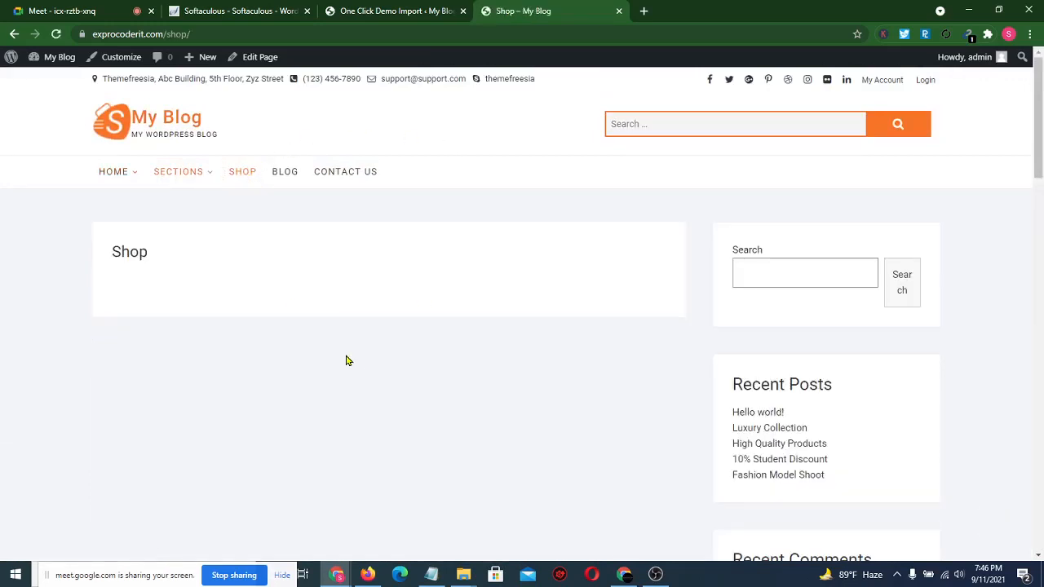
left_click(289, 180)
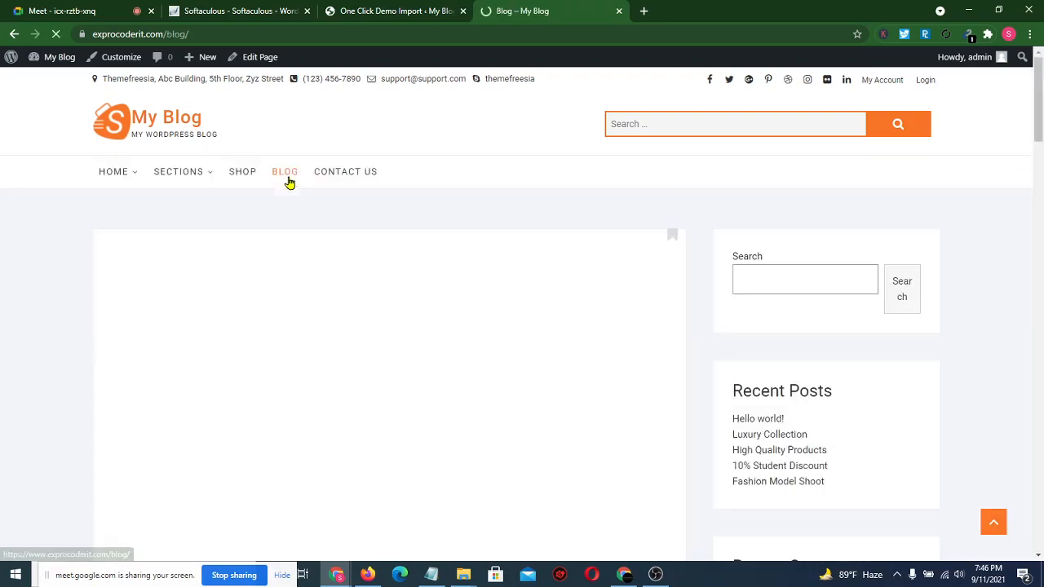
scroll(508, 410, "down", 5)
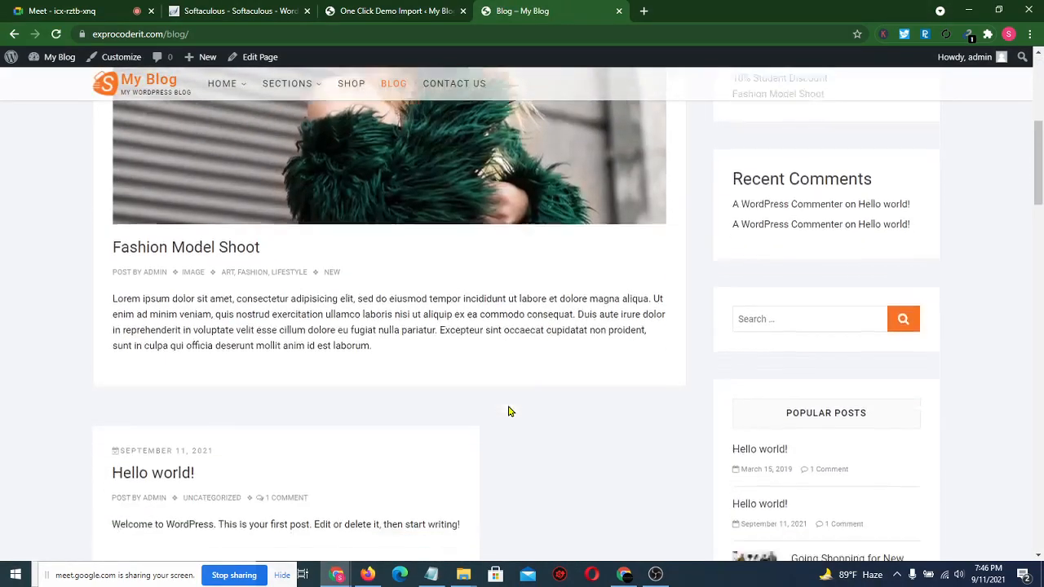
scroll(508, 410, "down", 13)
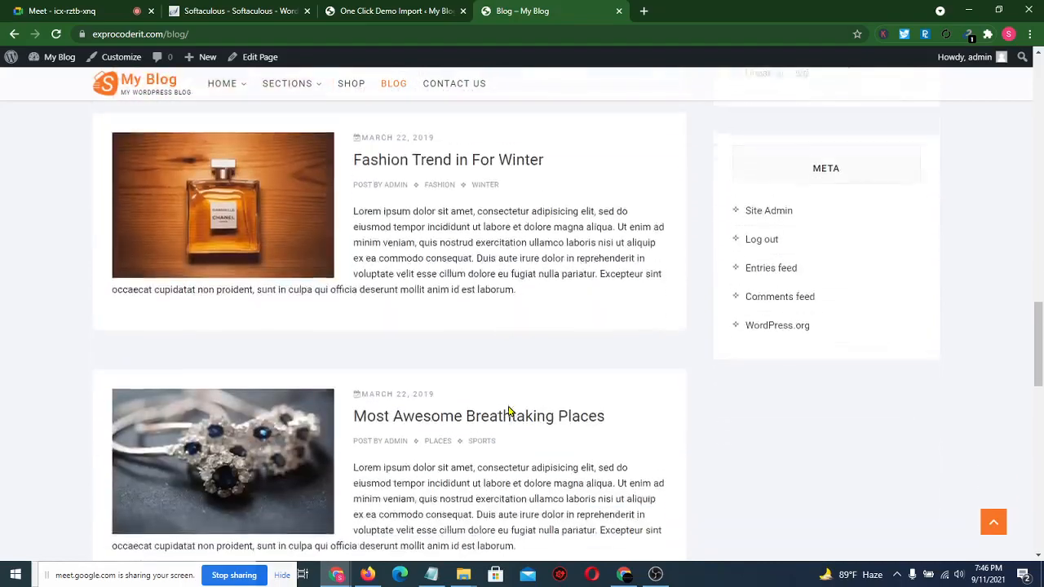
scroll(508, 410, "down", 11)
scroll(508, 410, "up", 9)
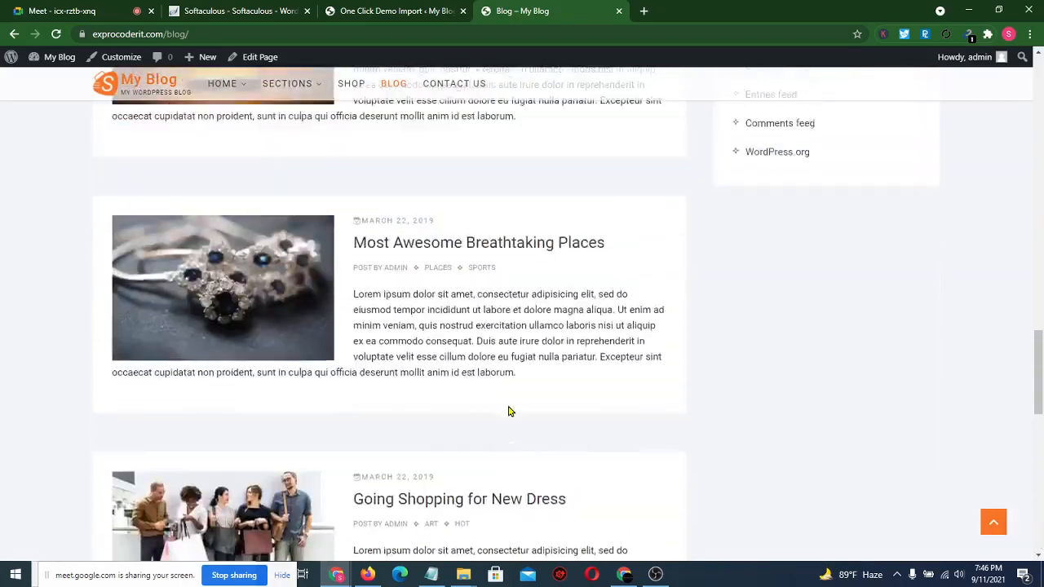
scroll(509, 411, "up", 15)
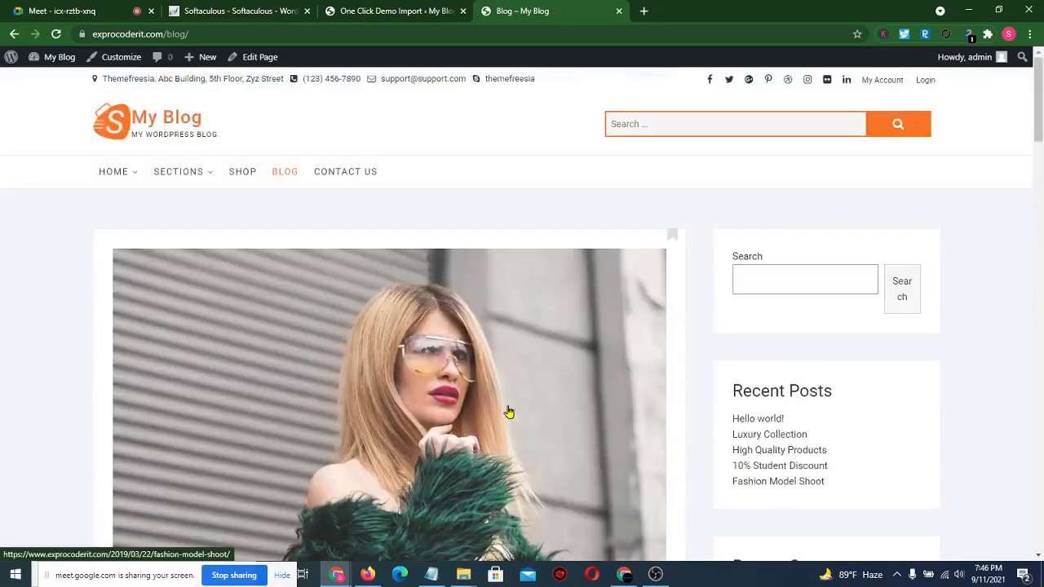
- View the Contact Us page, return Home, then admit the waiting participant in Meet
left_click(349, 172)
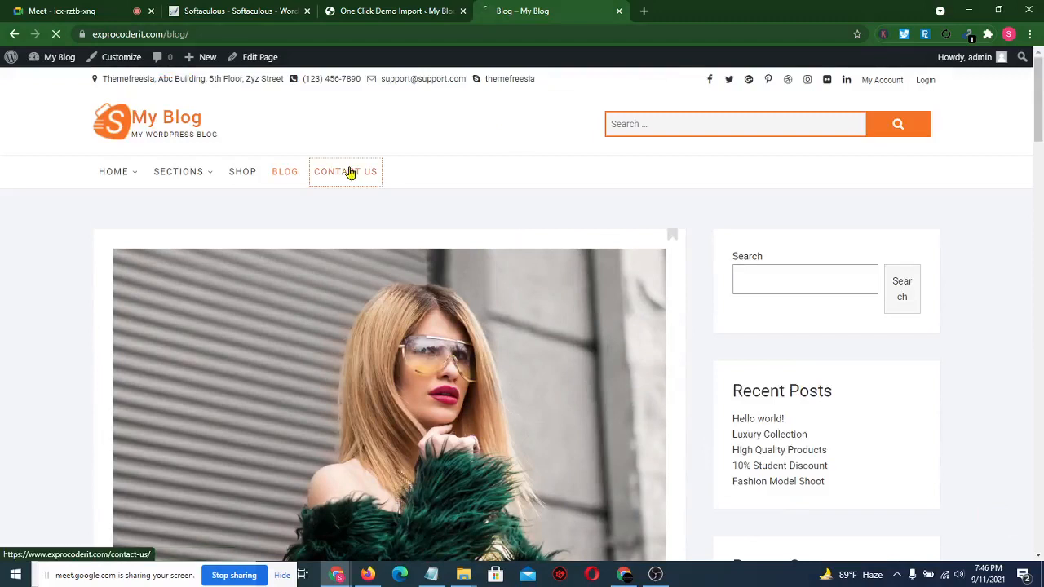
scroll(489, 364, "down", 3)
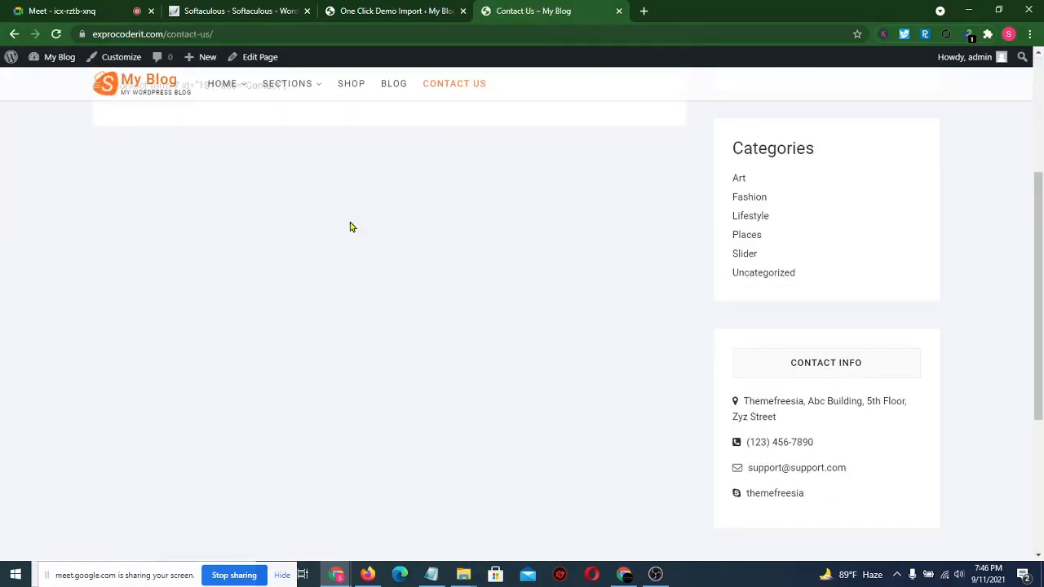
scroll(350, 226, "up", 3)
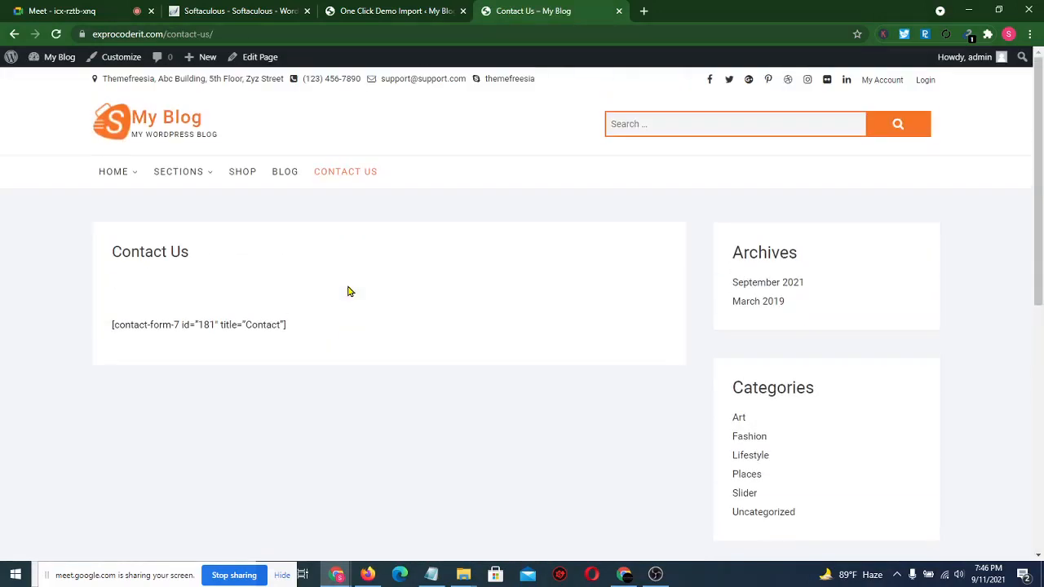
left_click(115, 170)
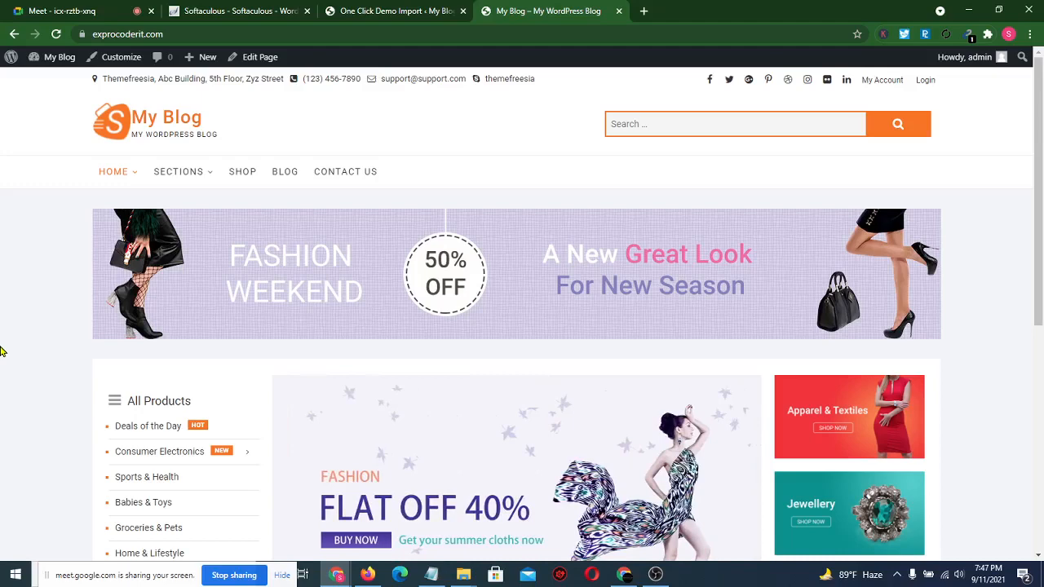
left_click(6, 11)
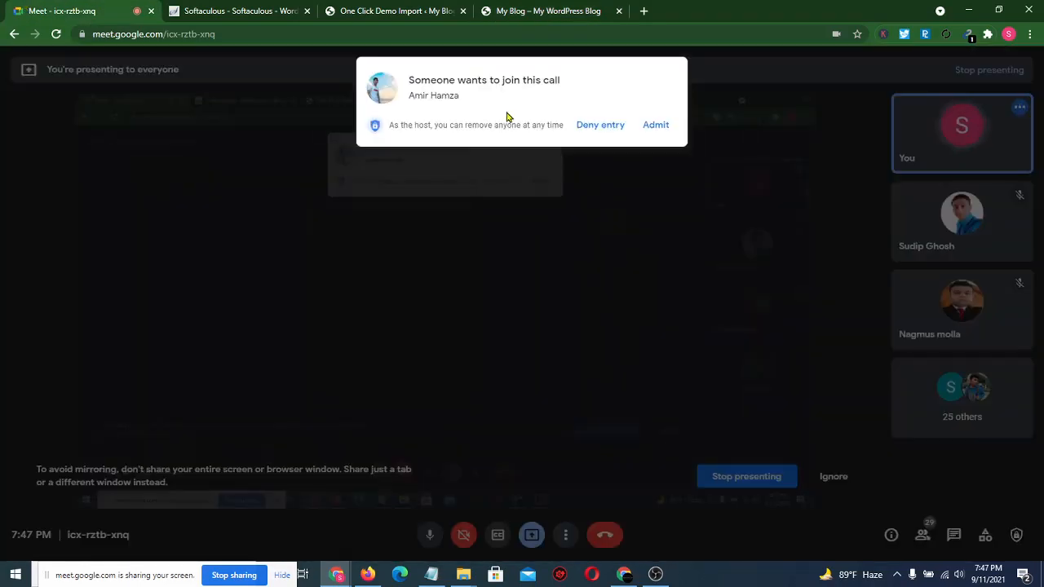
left_click(660, 126)
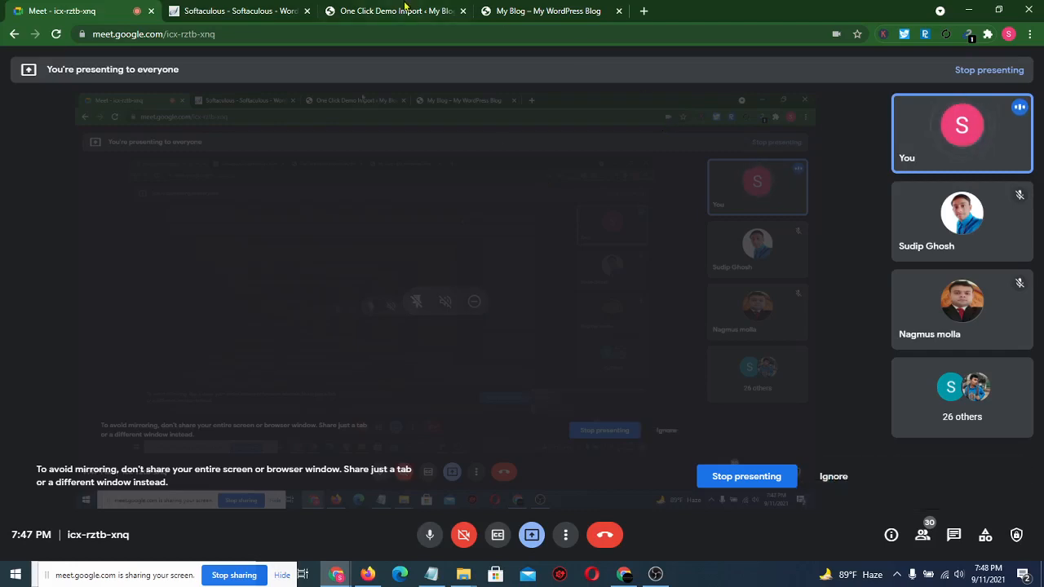
- Under Plugins > Add New, search 'woo' and start installing WooCommerce
left_click(269, 9)
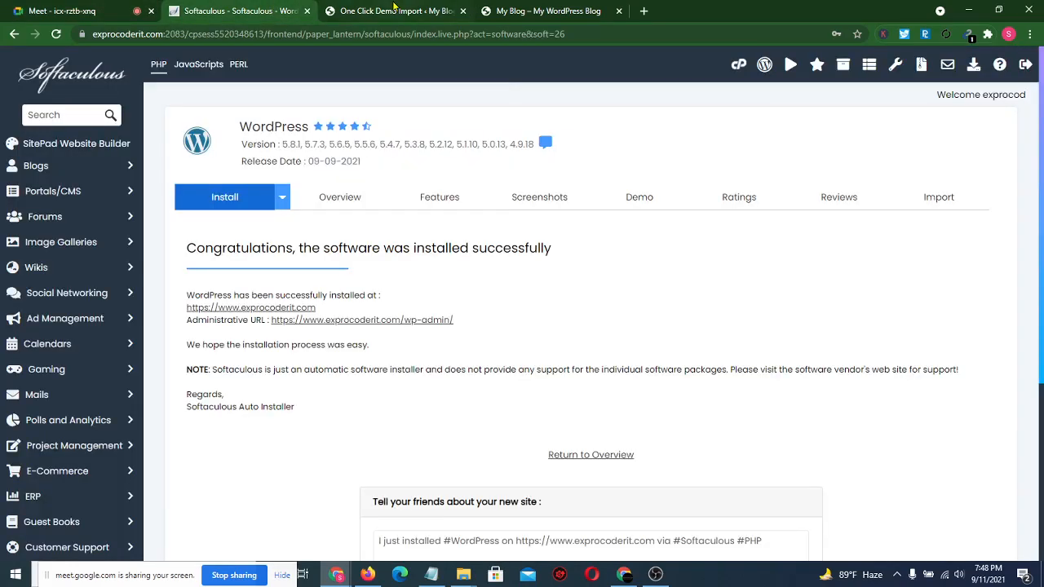
left_click(396, 9)
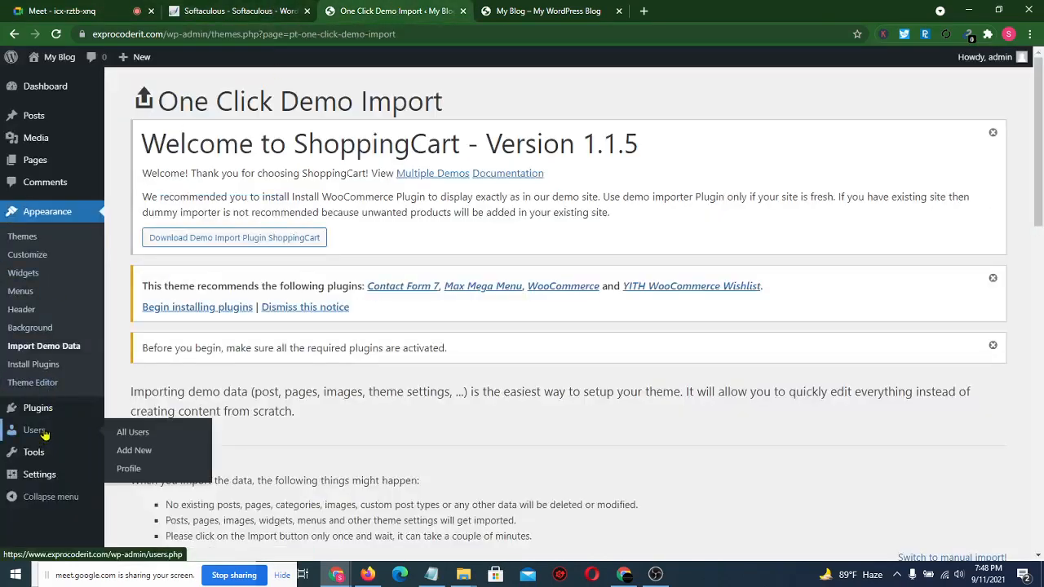
mouse_move(41, 408)
left_click(133, 428)
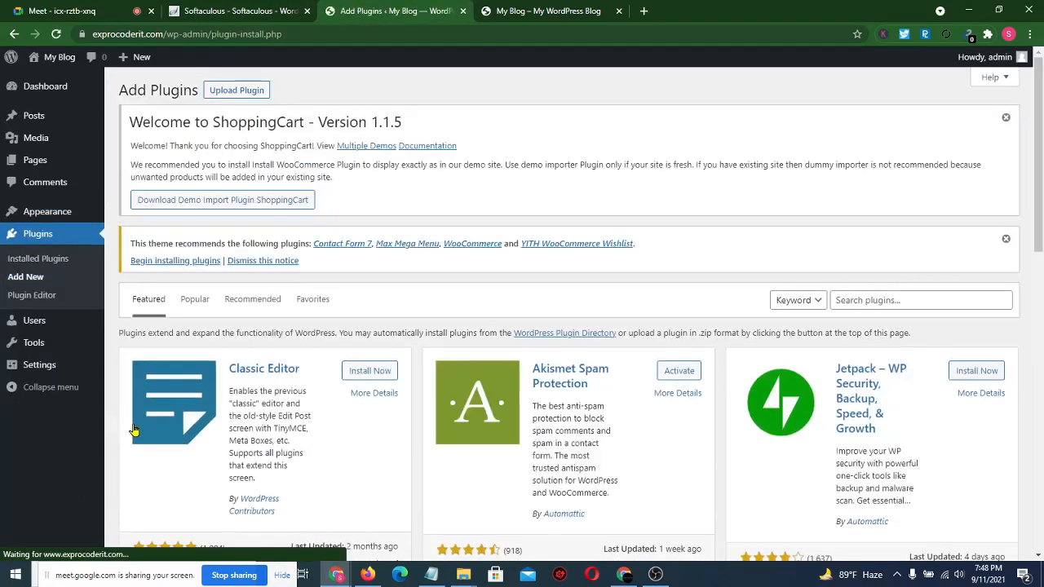
left_click(875, 300)
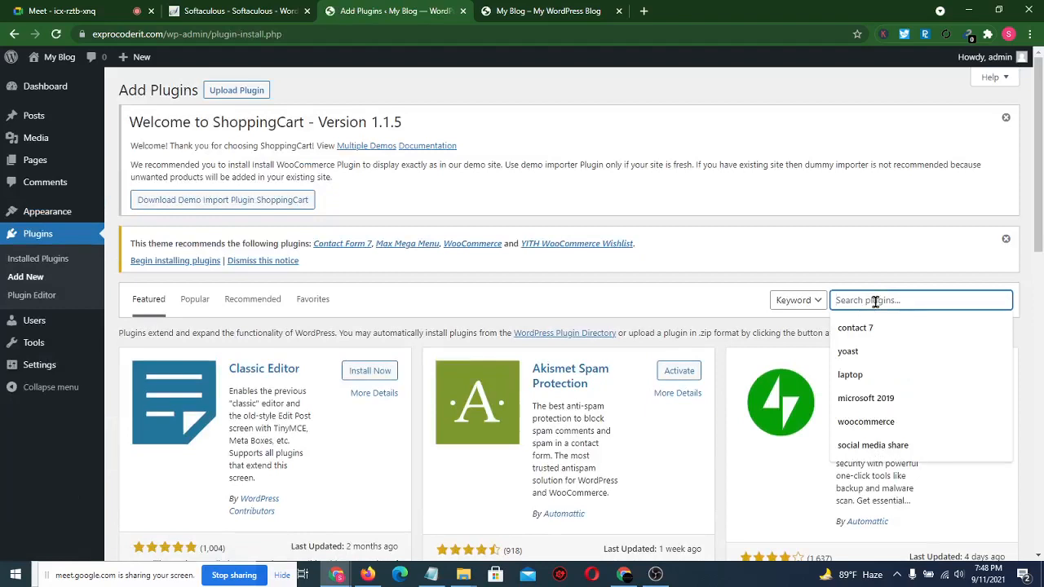
type("woo")
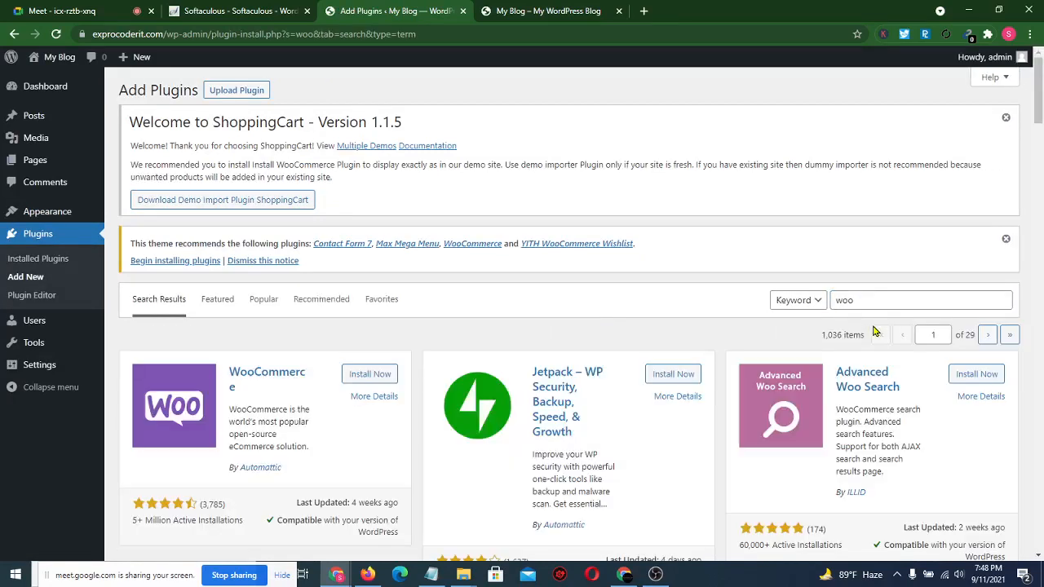
scroll(242, 423, "down", 3)
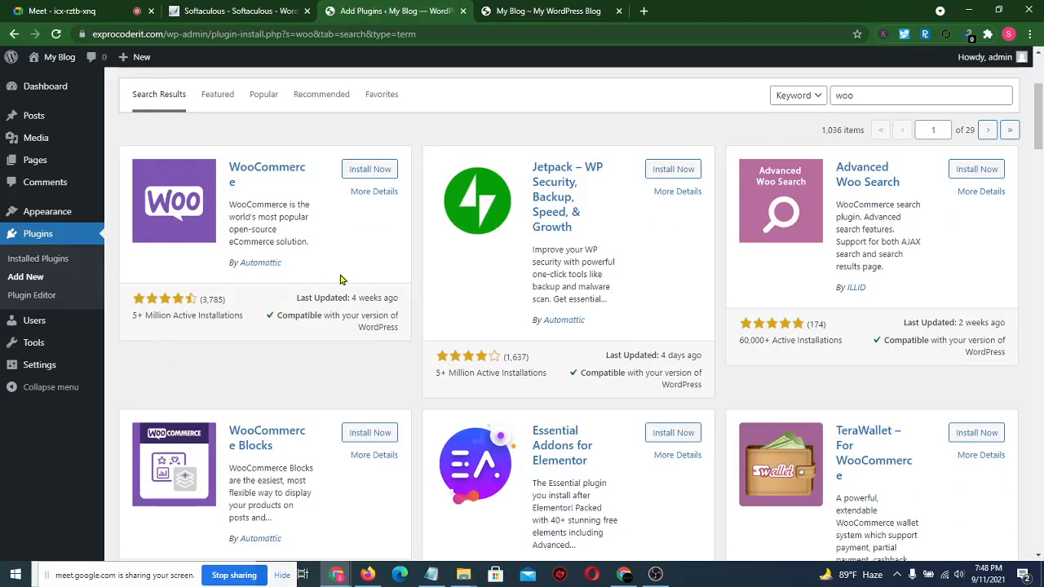
scroll(344, 279, "up", 2)
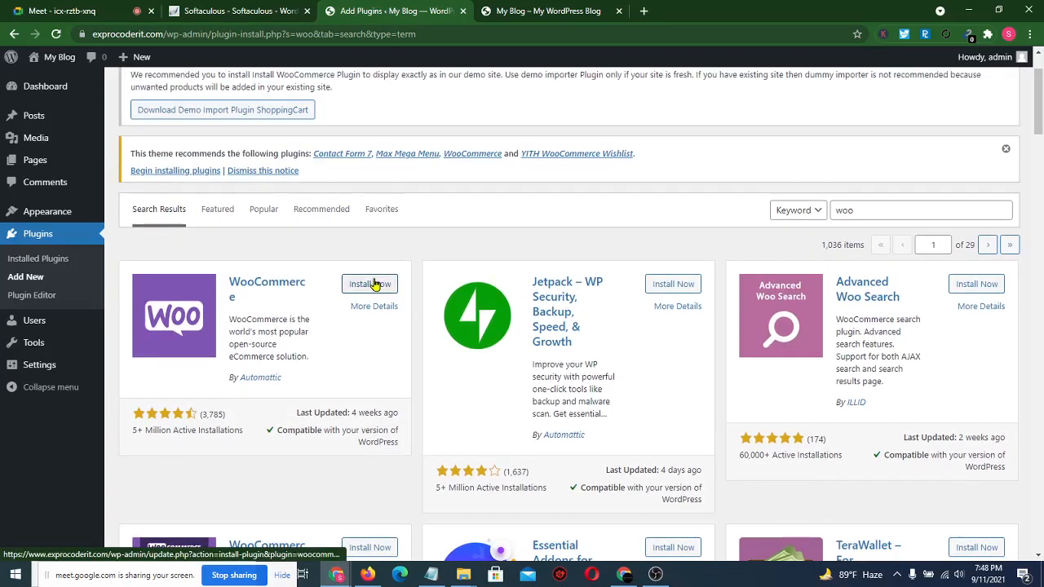
left_click(374, 284)
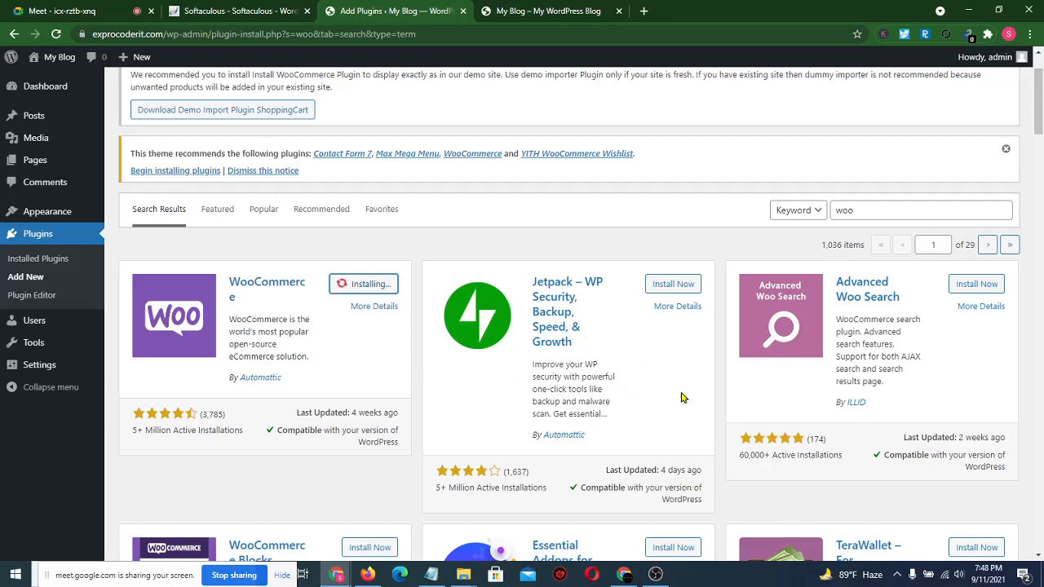
- Let the WooCommerce installation run and switch to the Google Meet call
scroll(683, 397, "down", 2)
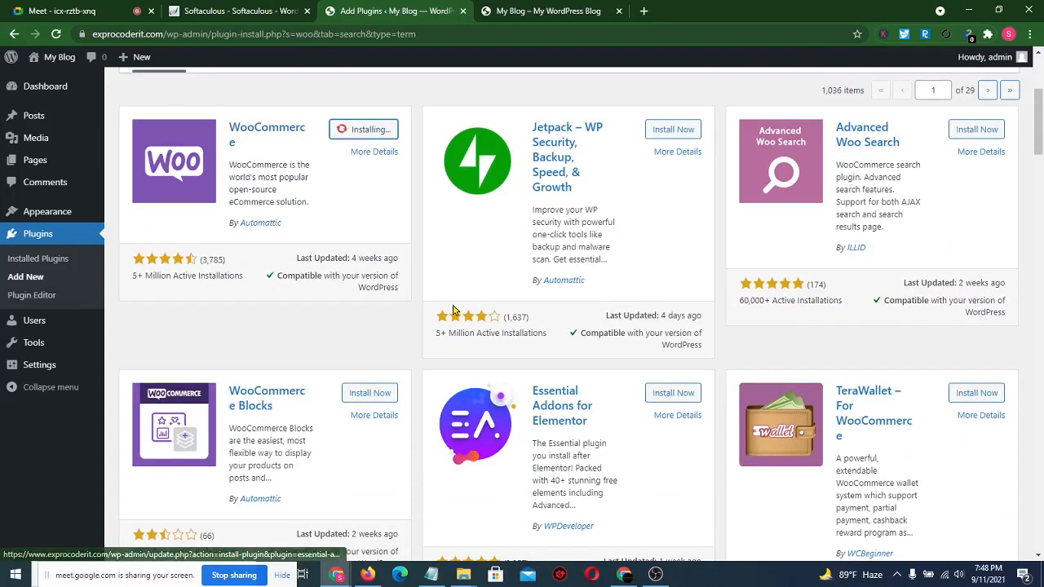
scroll(417, 323, "up", 3)
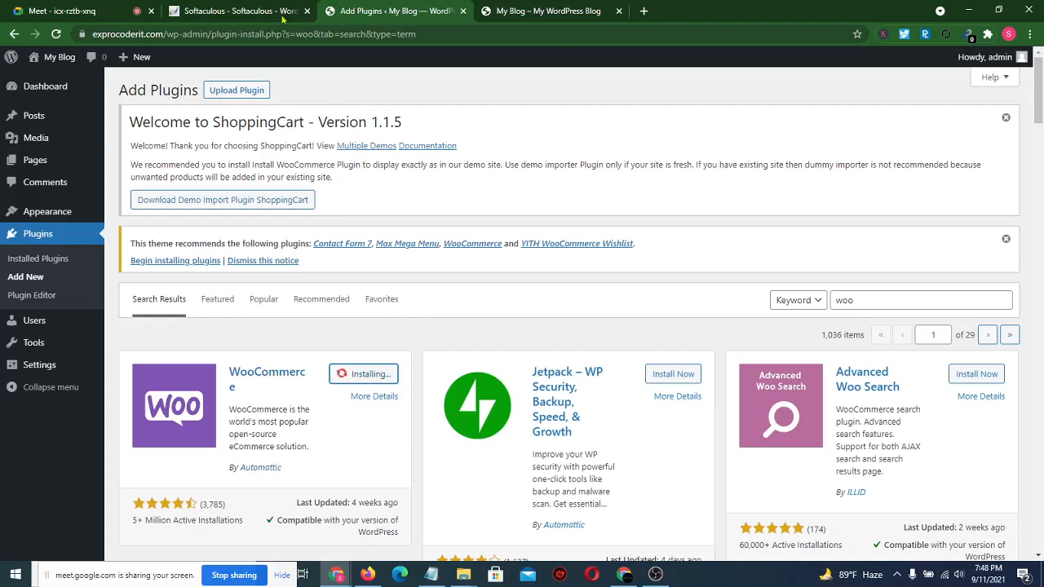
left_click(100, 8)
mouse_move(521, 236)
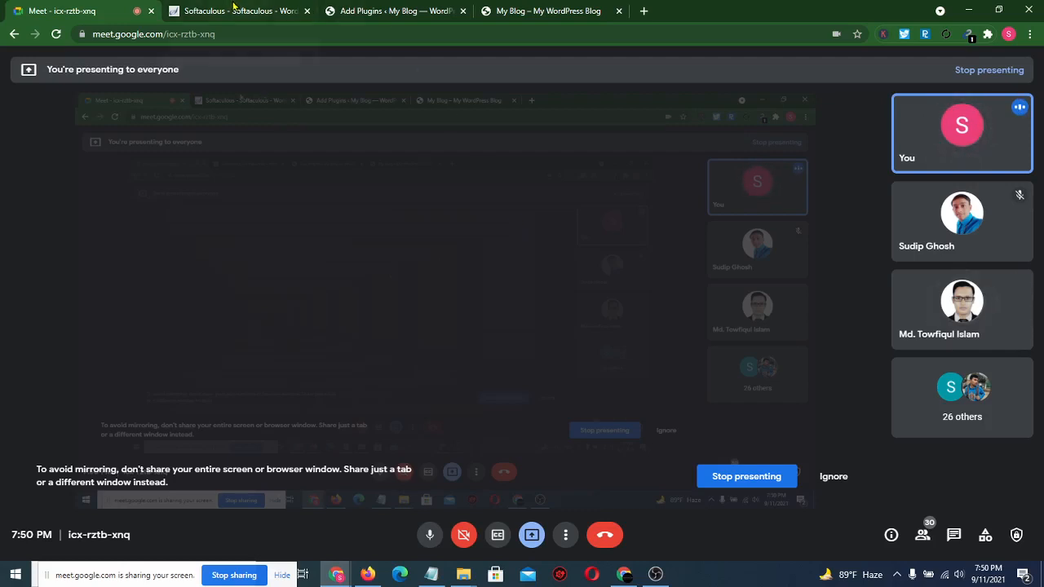
- Return to the 'Add Plugins ‹ My Blog' tab, where WooCommerce is ready to activate
left_click(390, 11)
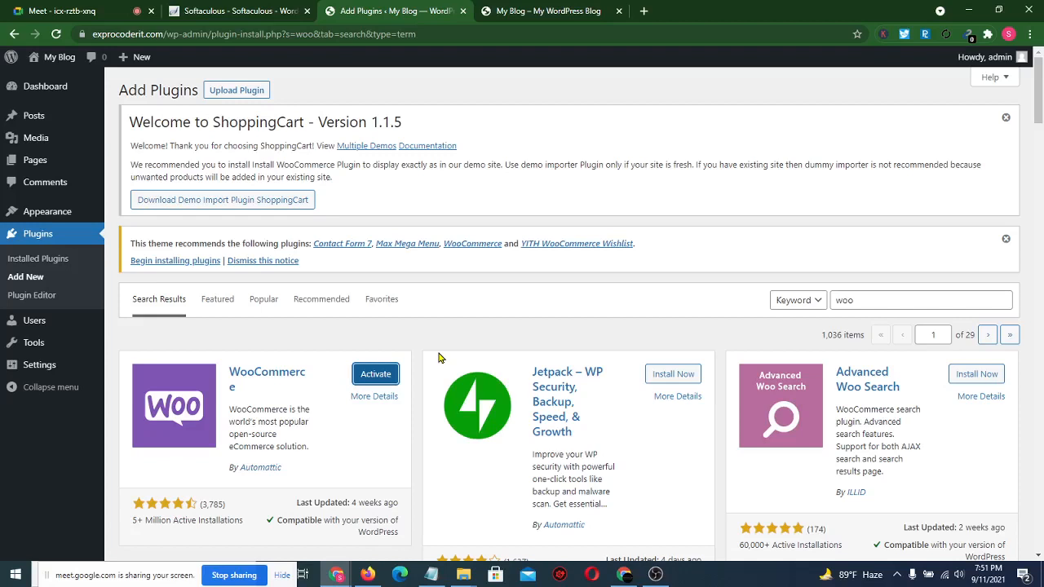
- Activate WooCommerce, autofill the store address, choose Bangladesh — Dhaka, and autofill city and post code
left_click(368, 379)
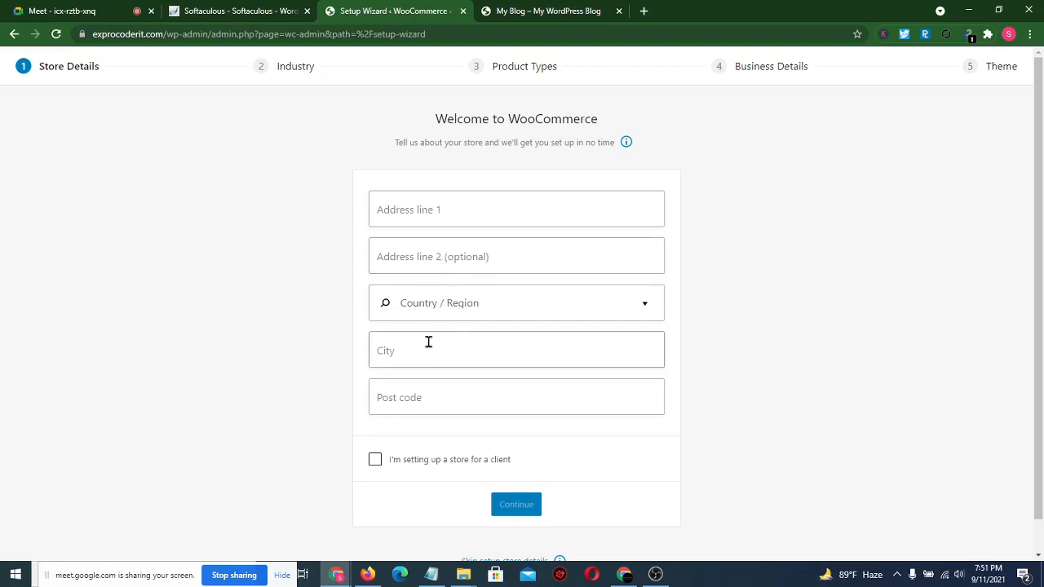
left_click(468, 209)
left_click(465, 244)
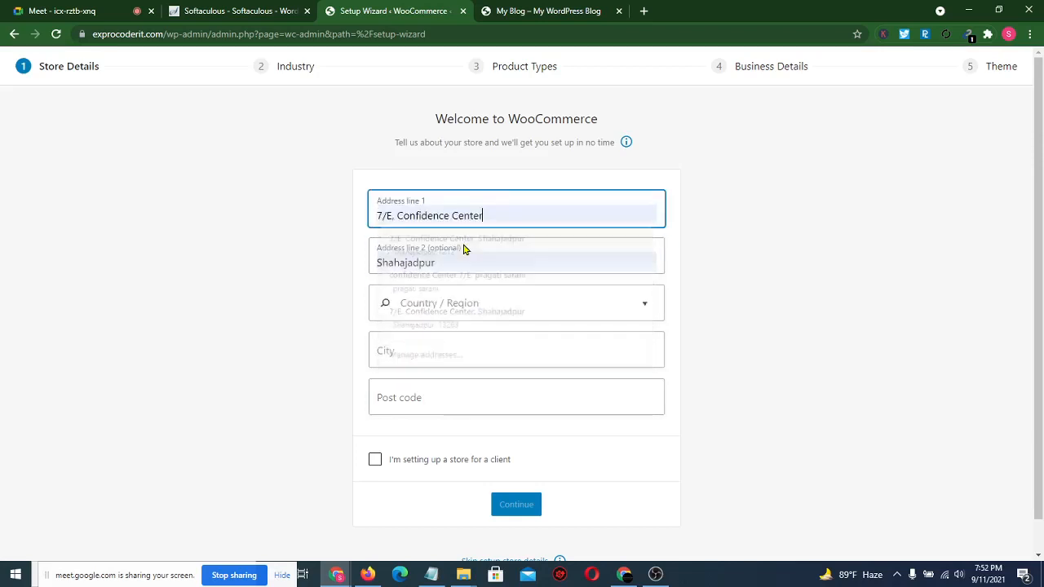
left_click(432, 304)
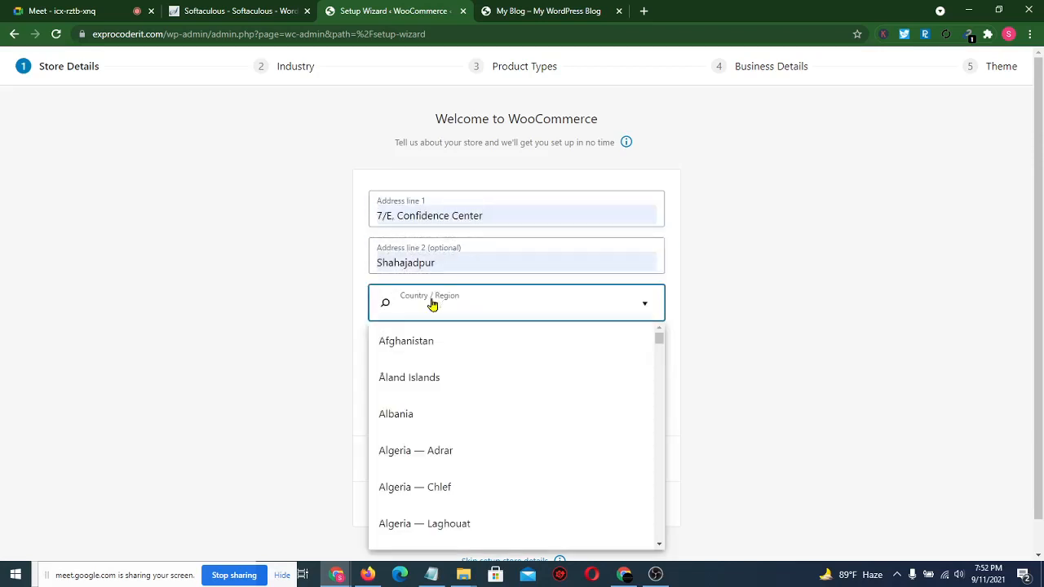
type("d")
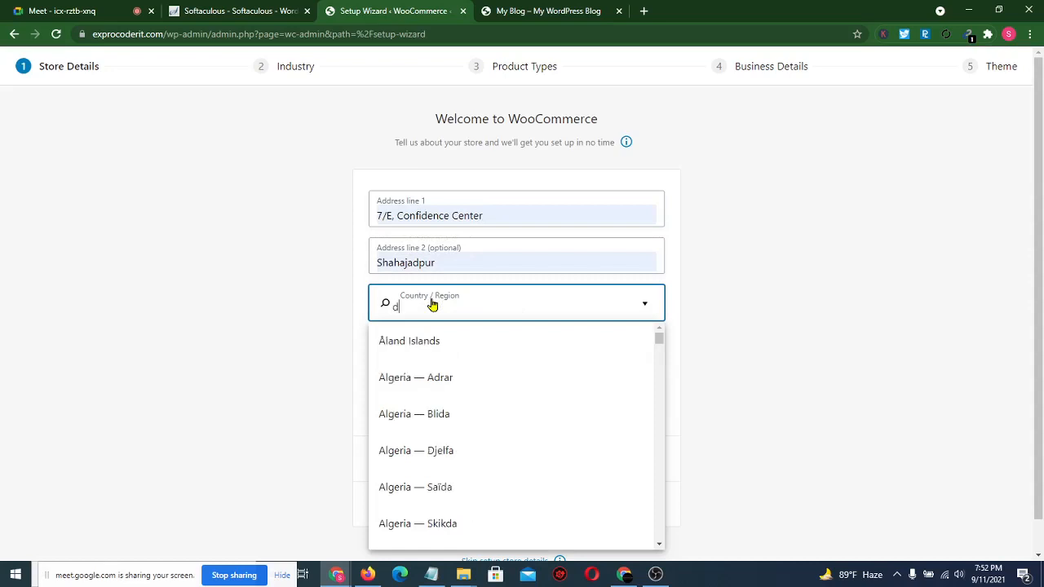
type("ha")
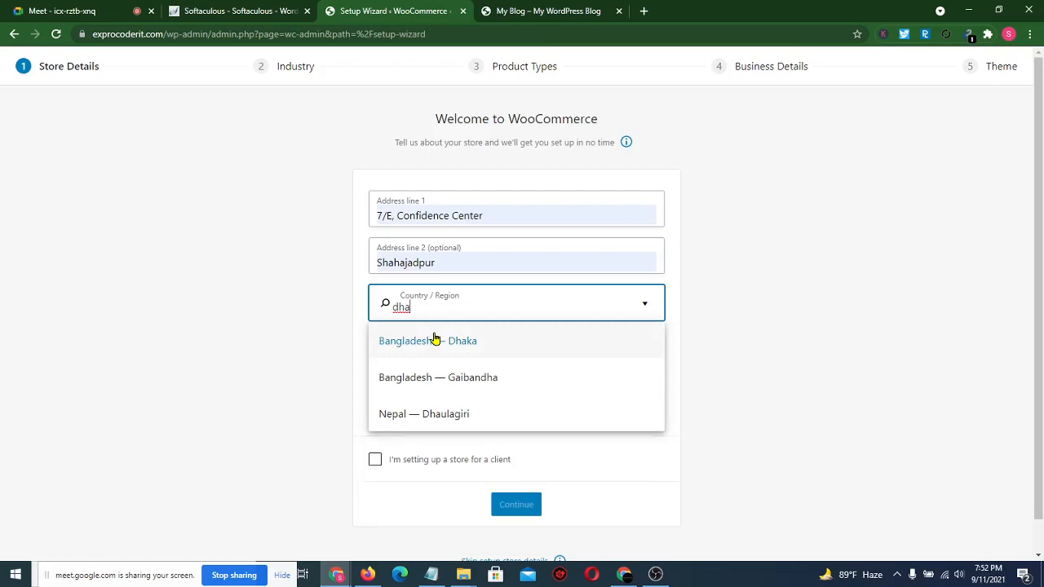
left_click(435, 339)
left_click(430, 352)
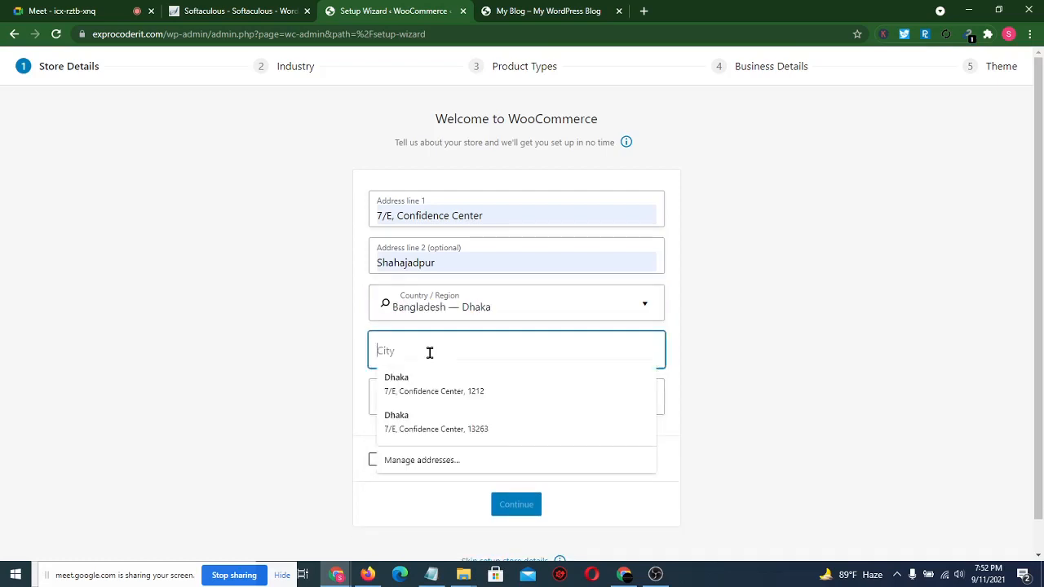
left_click(419, 390)
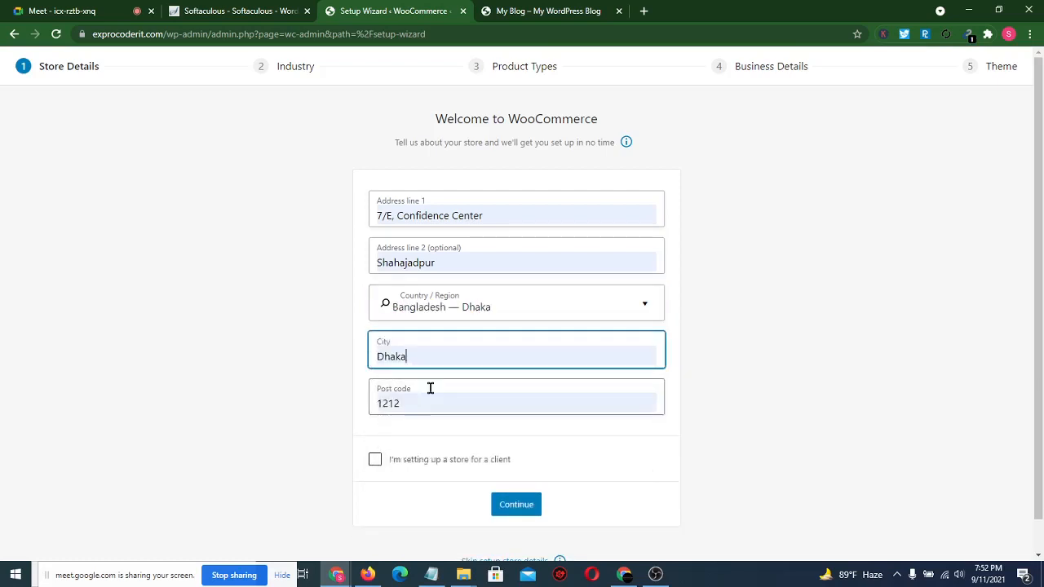
left_click(280, 415)
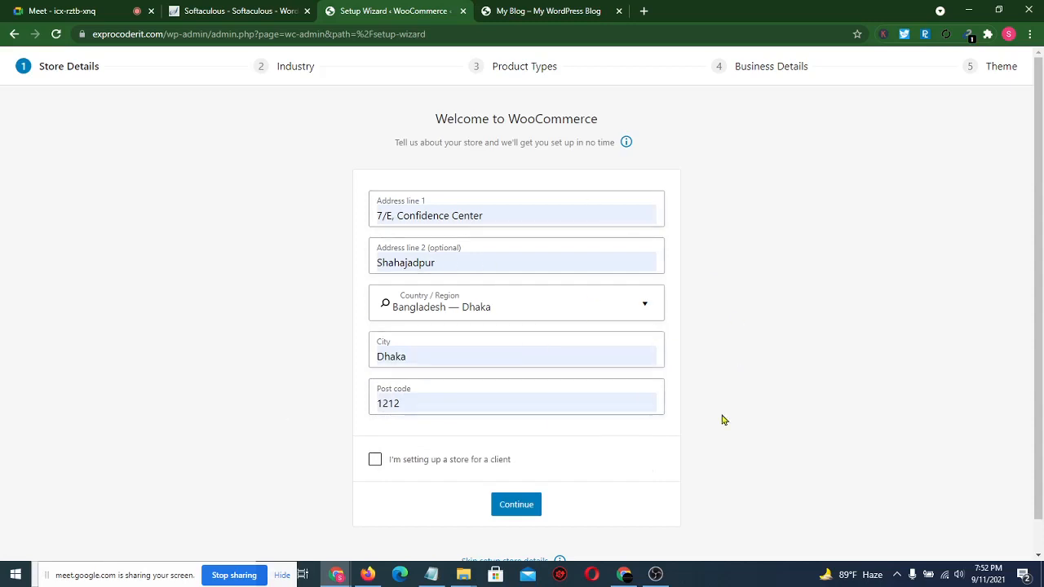
- Opt into tracking and select fashion, health and beauty, electronics, and home/garden industries
left_click(530, 504)
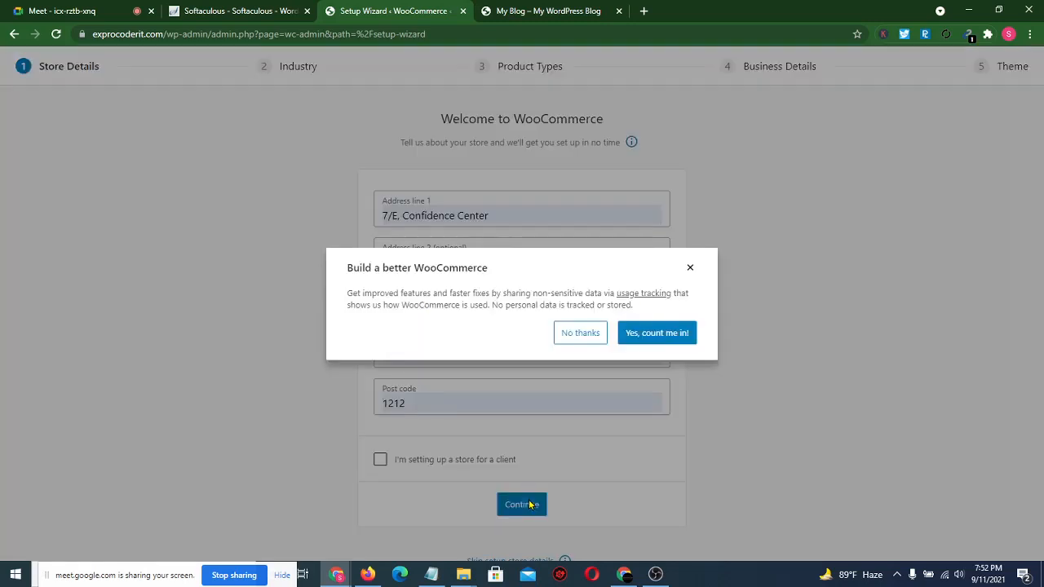
left_click(664, 334)
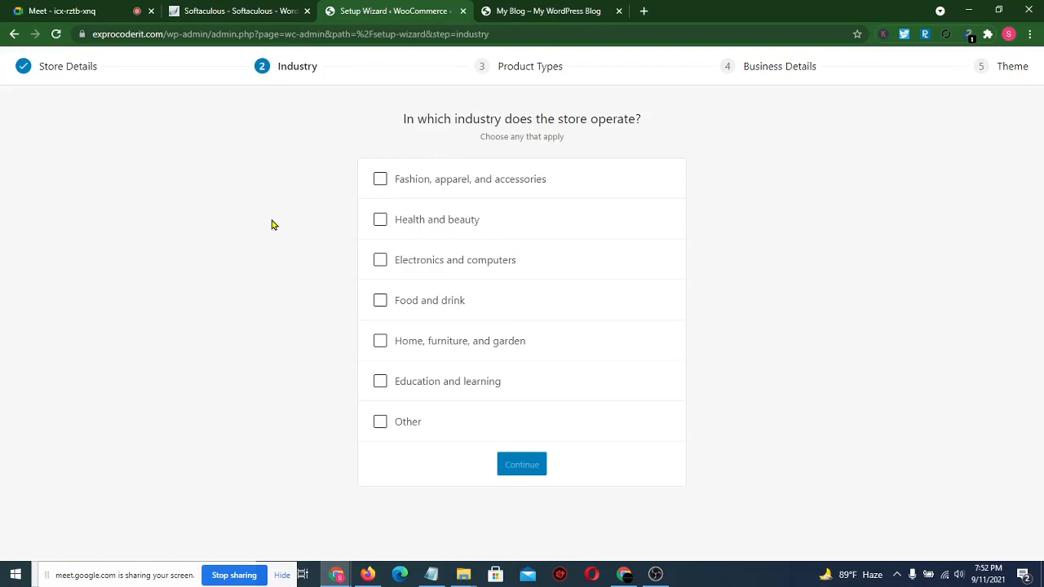
left_click(381, 181)
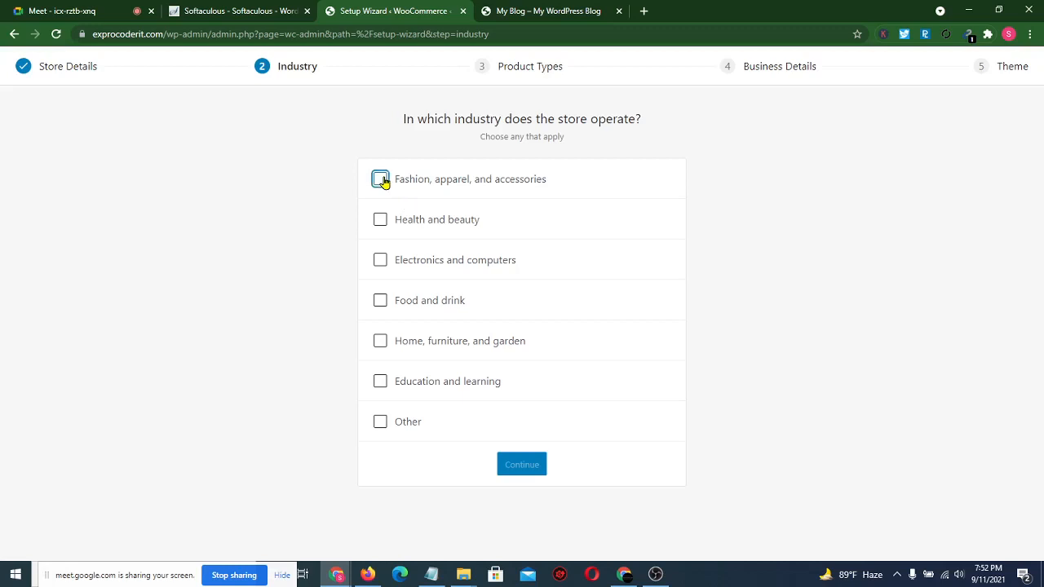
left_click(381, 220)
left_click(381, 262)
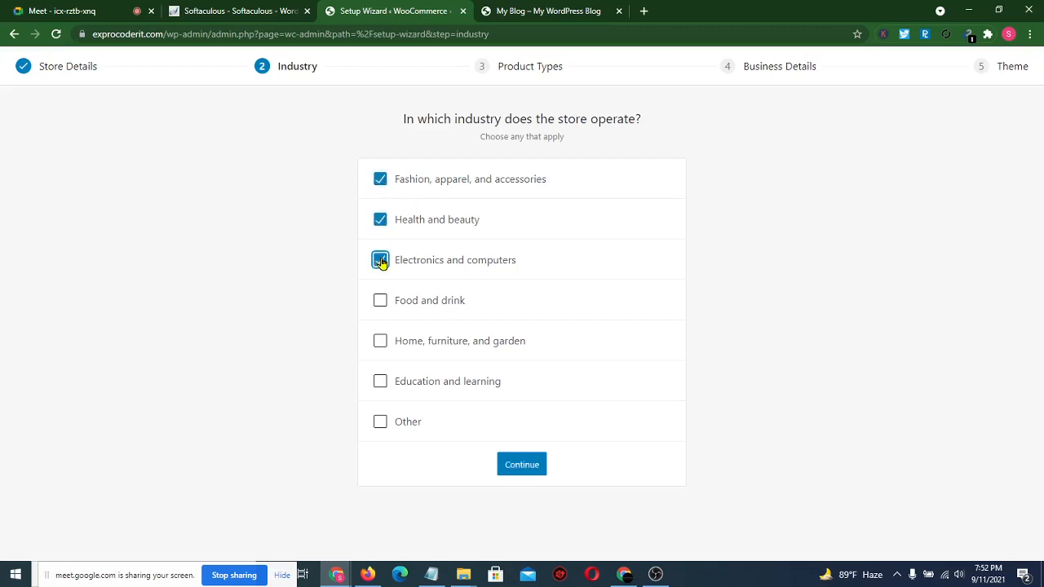
left_click(381, 345)
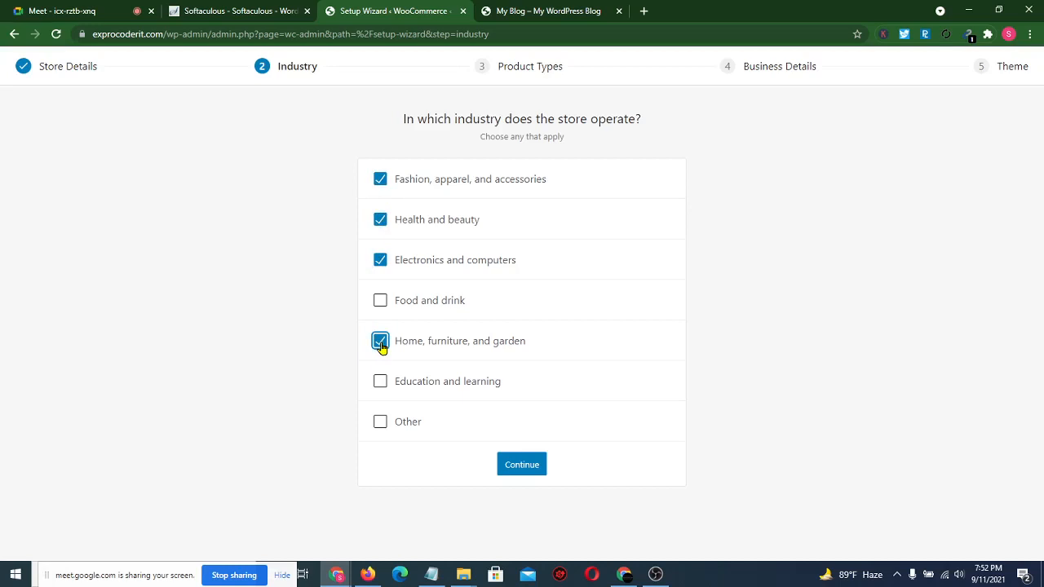
left_click(530, 465)
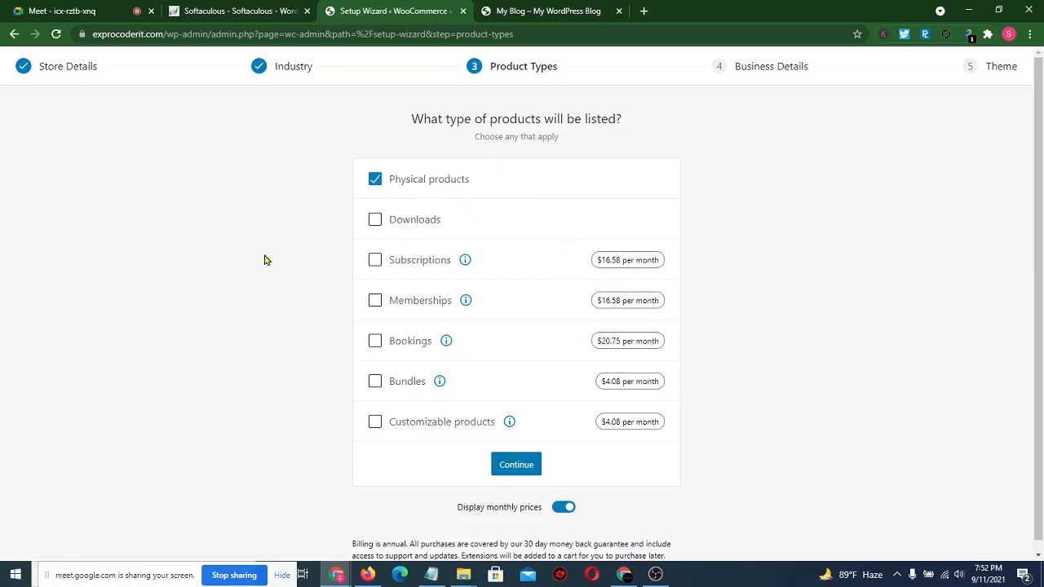
left_click(60, 11)
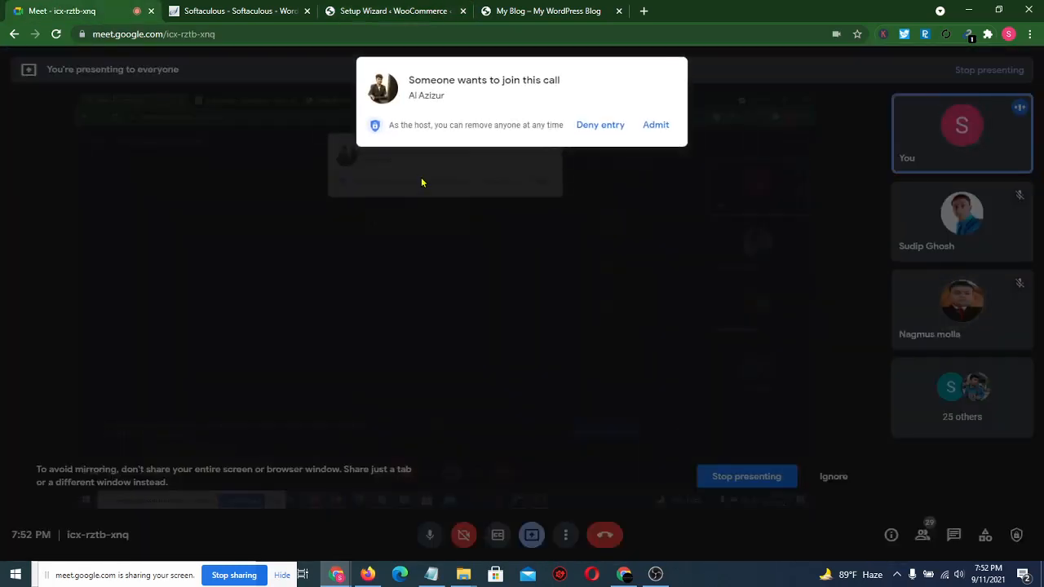
- Admit the participant asking to join, then return to the Setup Wizard – WooCommerce tab
left_click(662, 127)
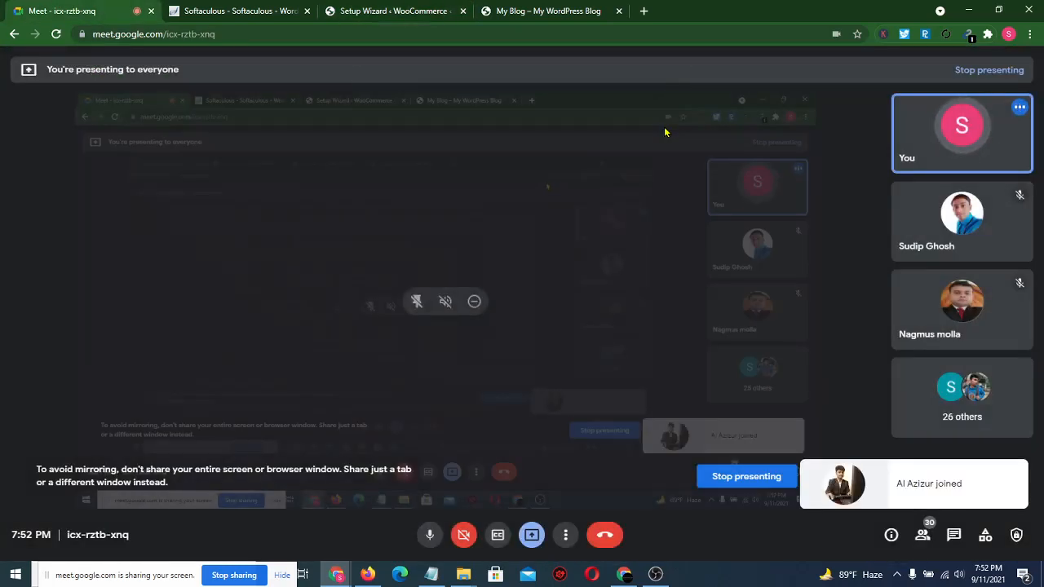
left_click(393, 11)
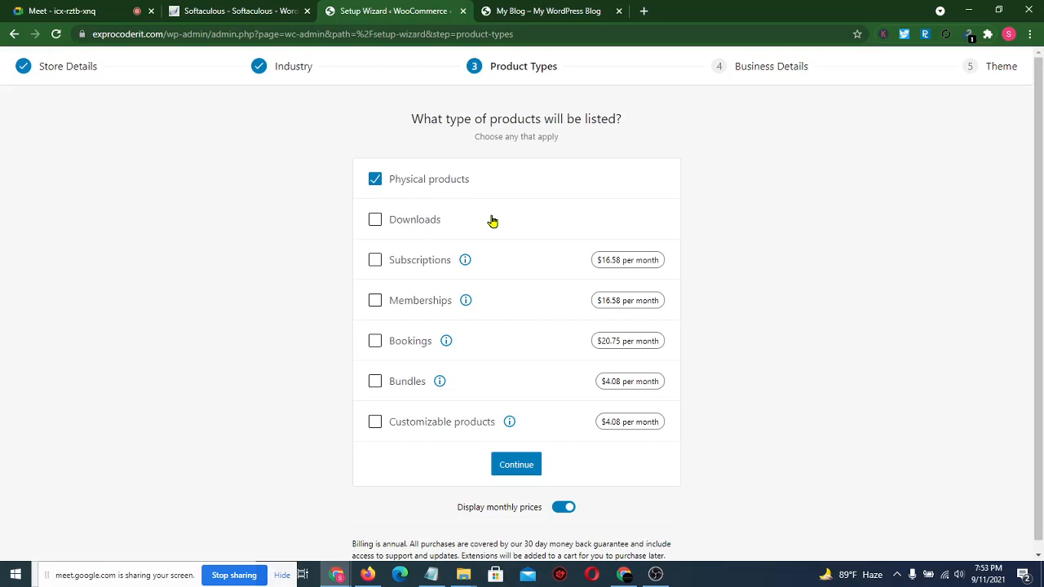
- Set business details: 11 - 100 products, an existing WooCommerce store, and ৳0.00 revenue
left_click(514, 465)
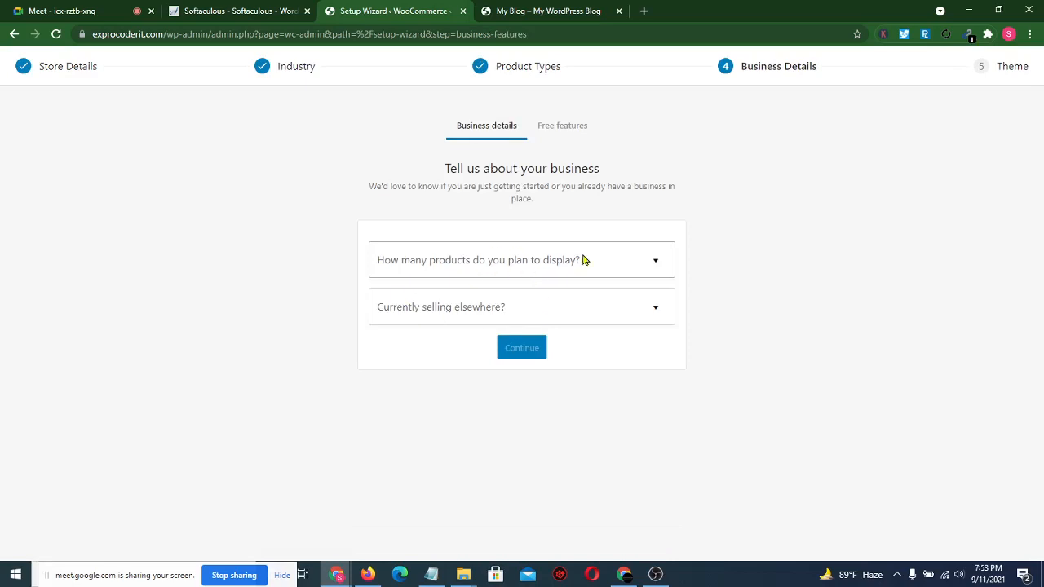
left_click(657, 264)
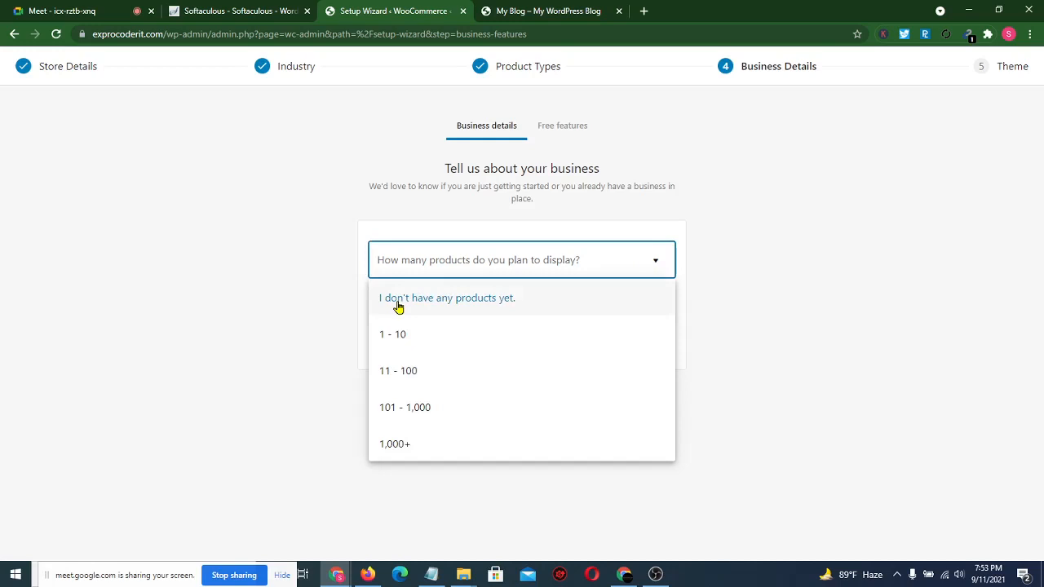
left_click(438, 374)
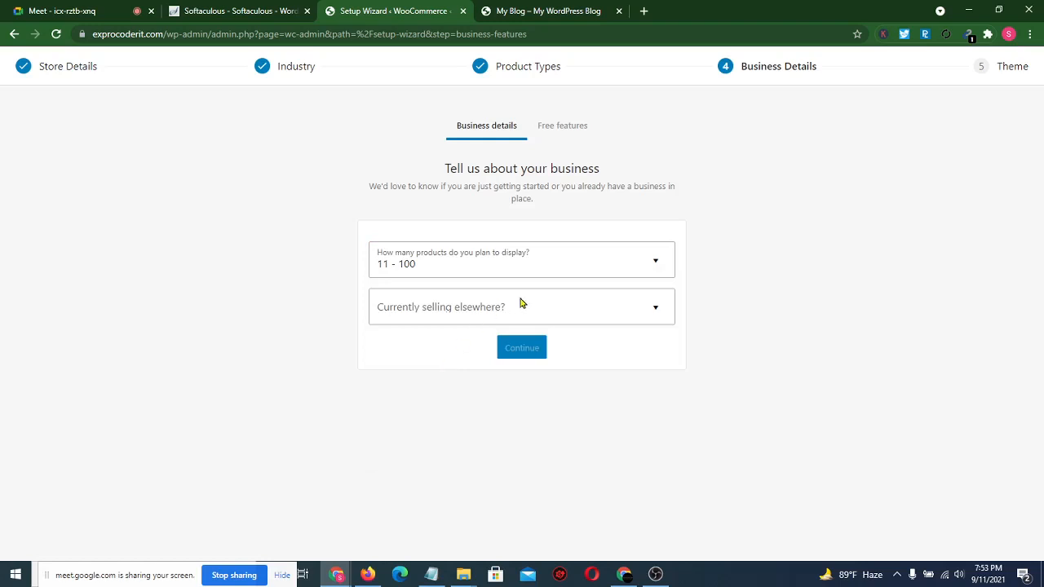
left_click(592, 311)
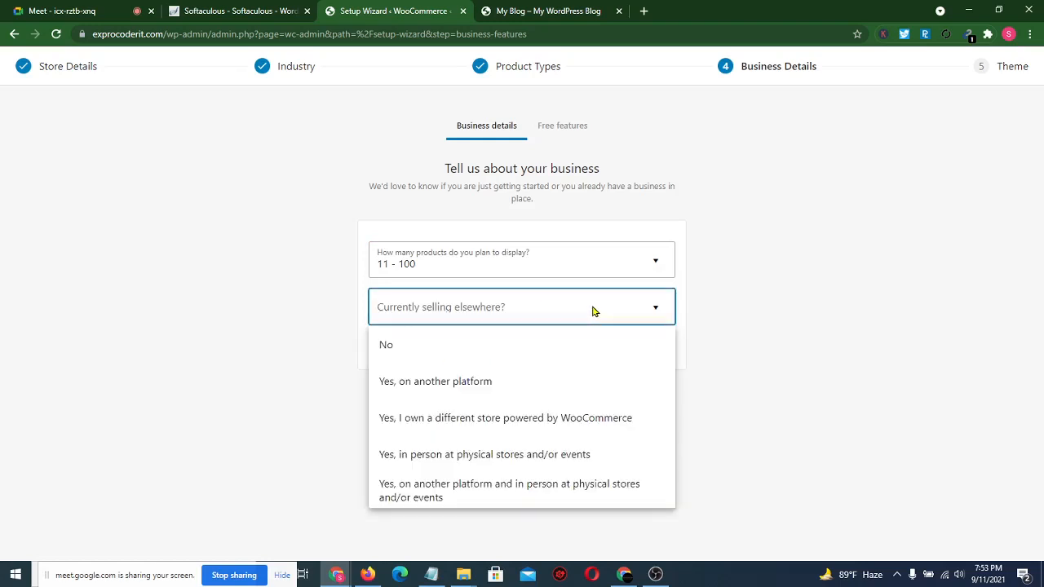
left_click(427, 429)
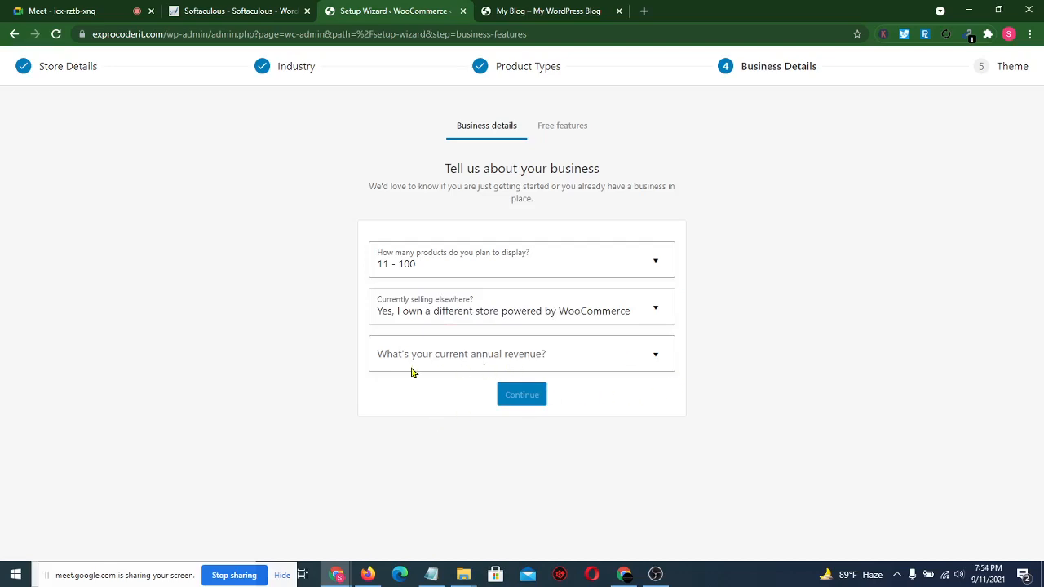
left_click(643, 363)
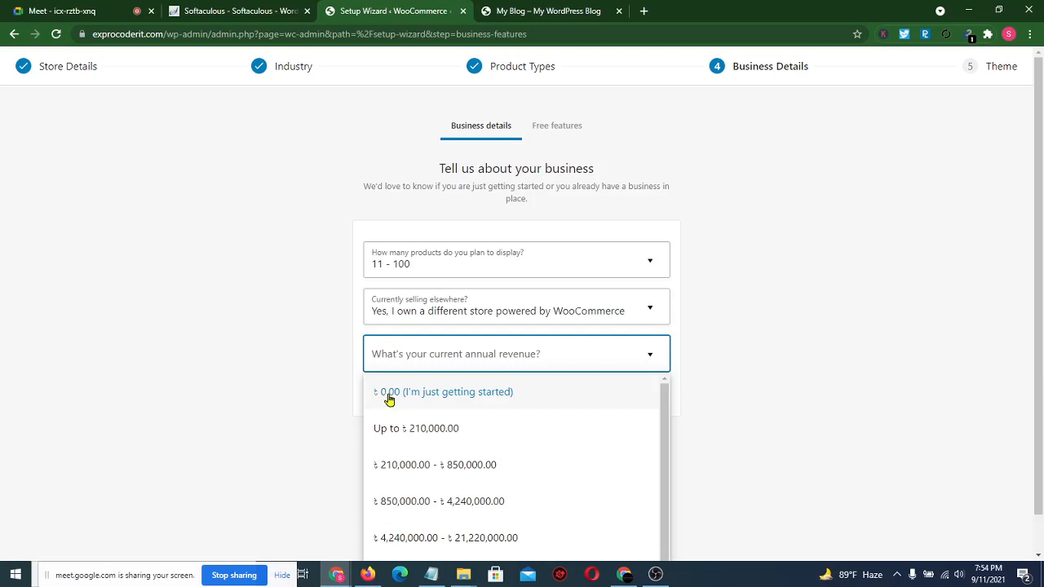
left_click(469, 397)
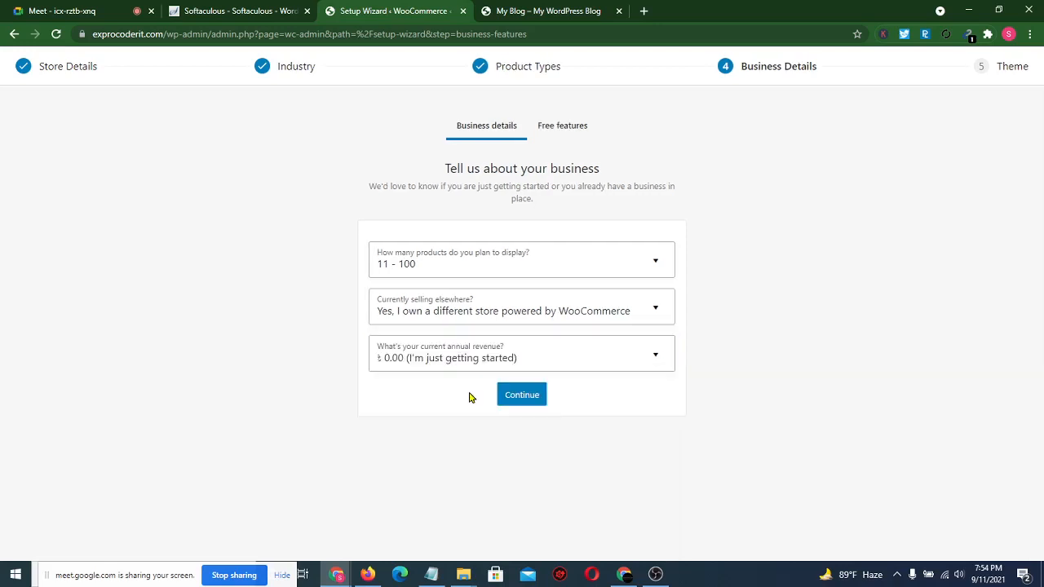
left_click(536, 403)
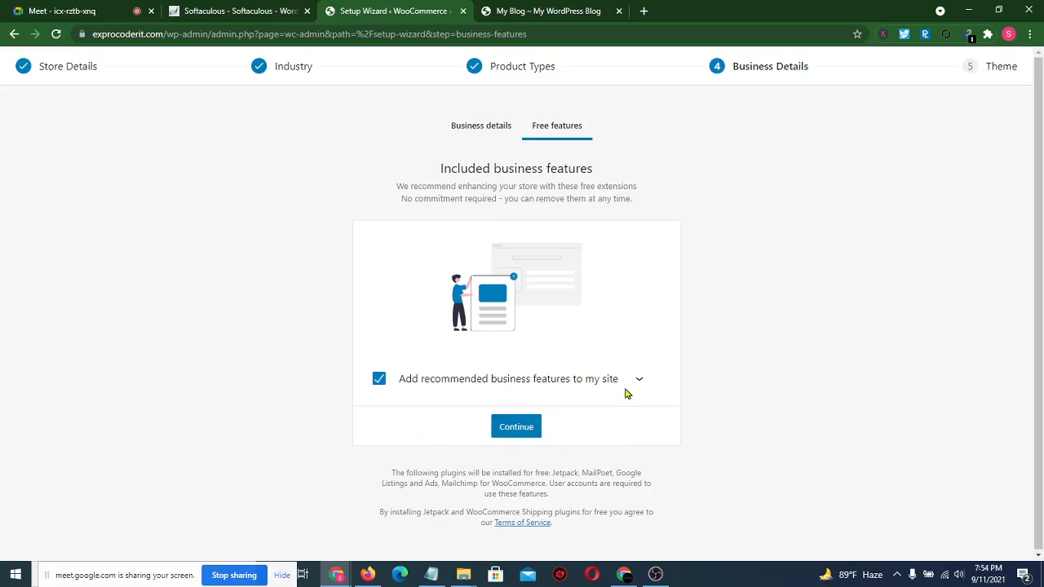
- Untick Jetpack, MailPoet, Google Listings and Ads, and Mailchimp, then continue without them
left_click(641, 380)
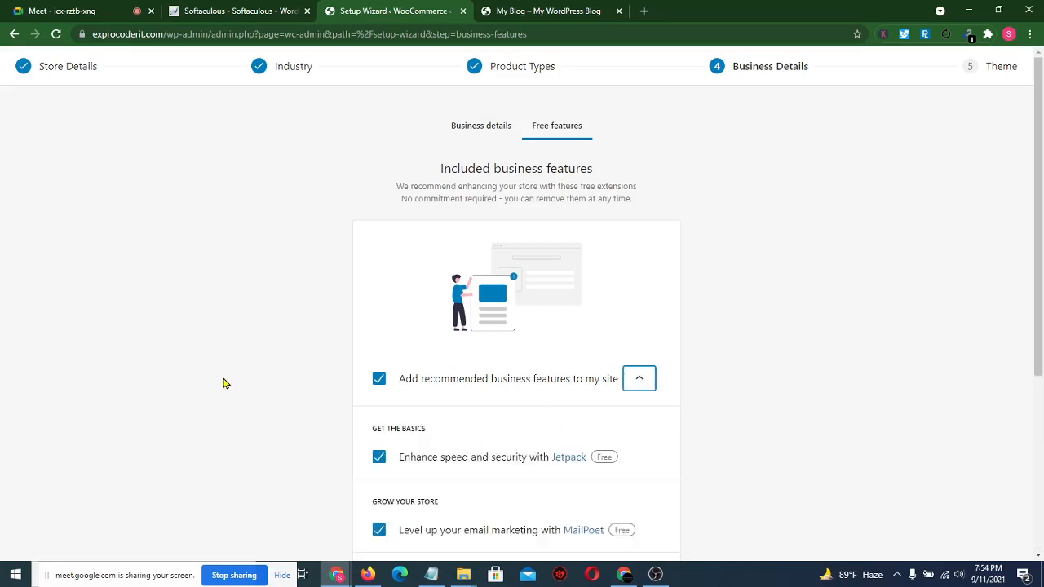
scroll(223, 383, "down", 4)
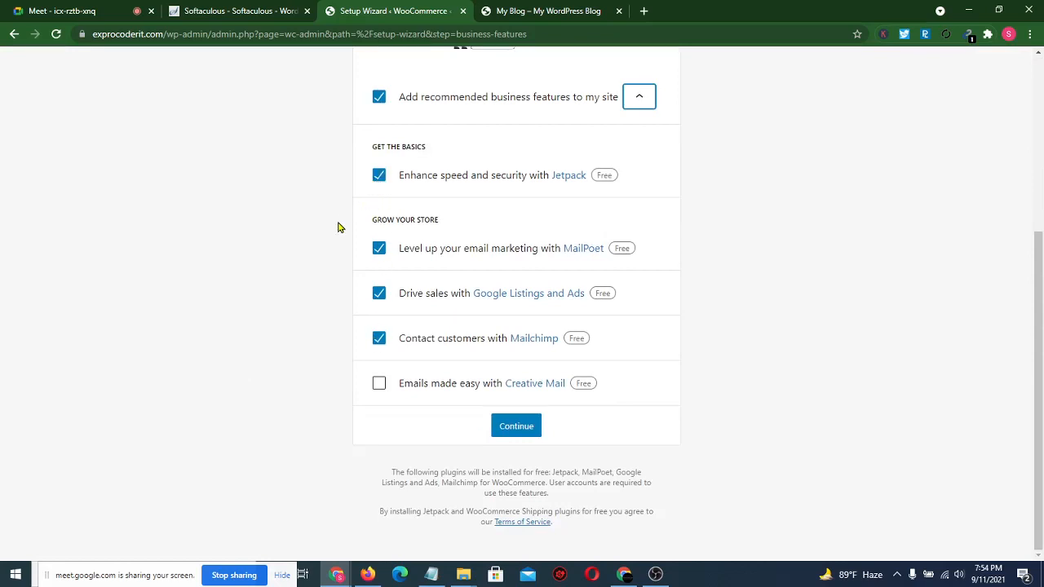
left_click(379, 175)
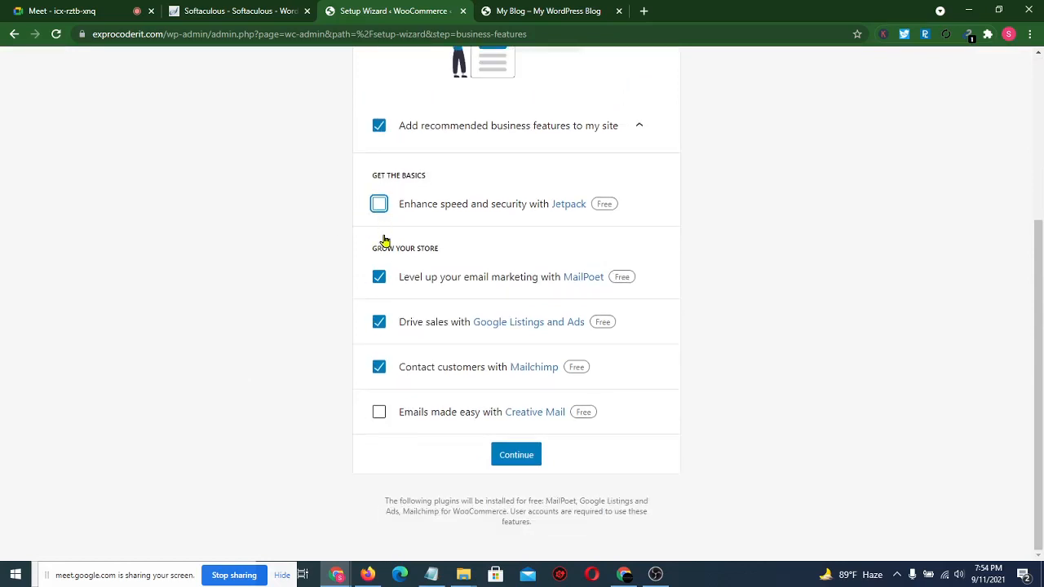
left_click(380, 277)
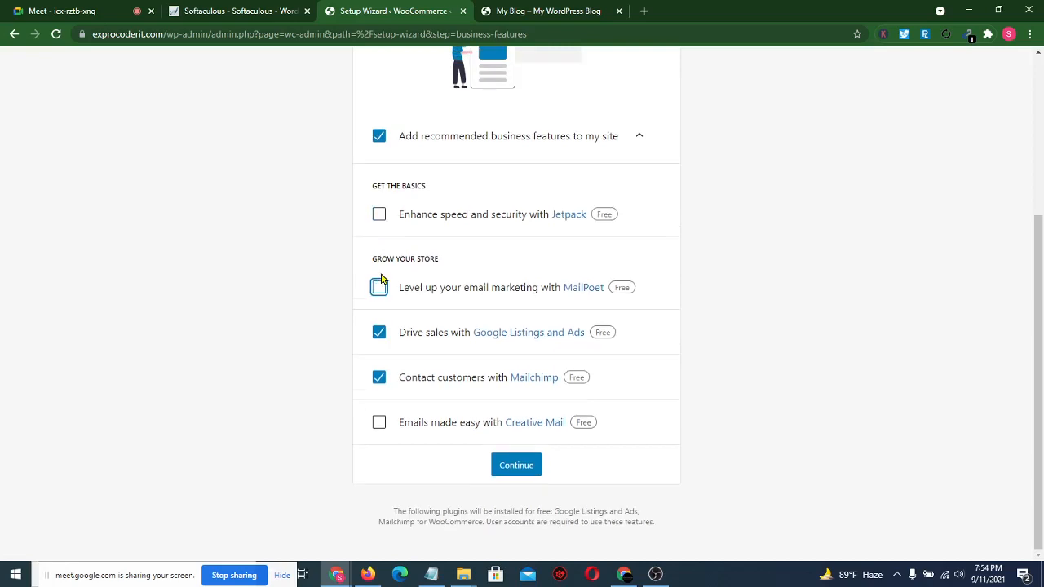
left_click(380, 332)
left_click(379, 377)
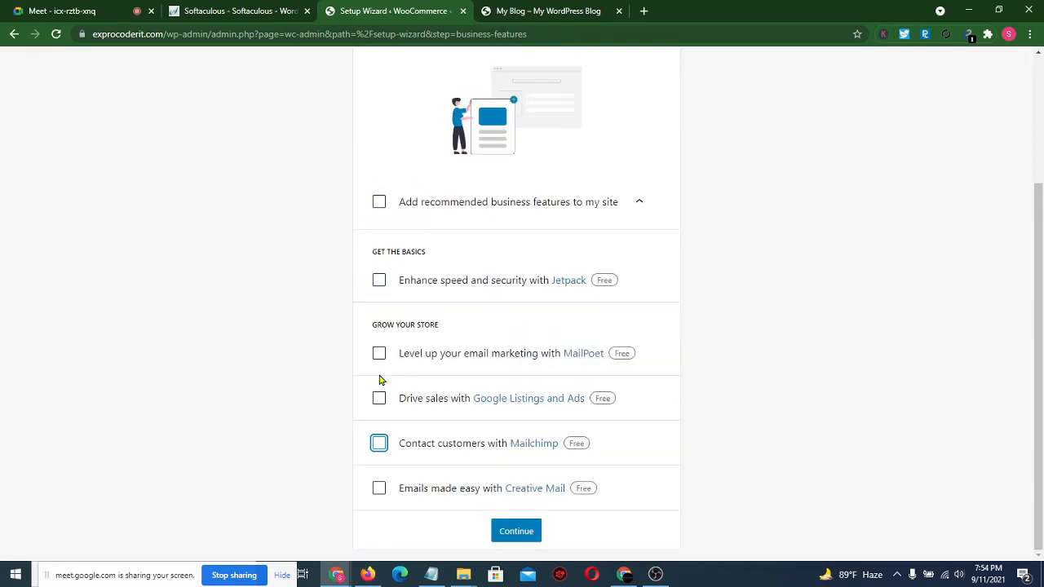
left_click(513, 534)
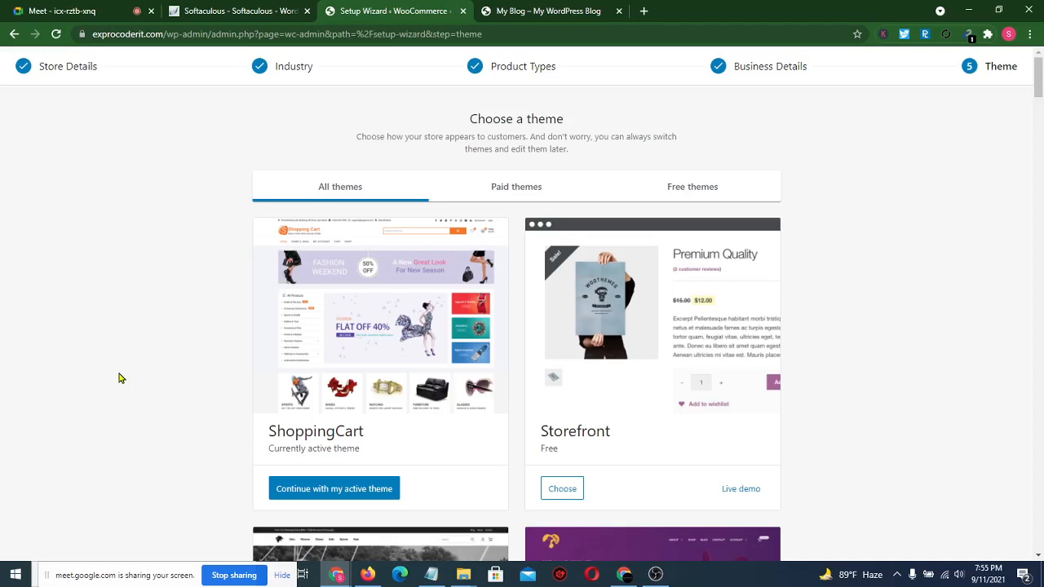
- Browse the theme gallery, then keep ShoppingCart as the active theme to finish setup
scroll(119, 378, "down", 1)
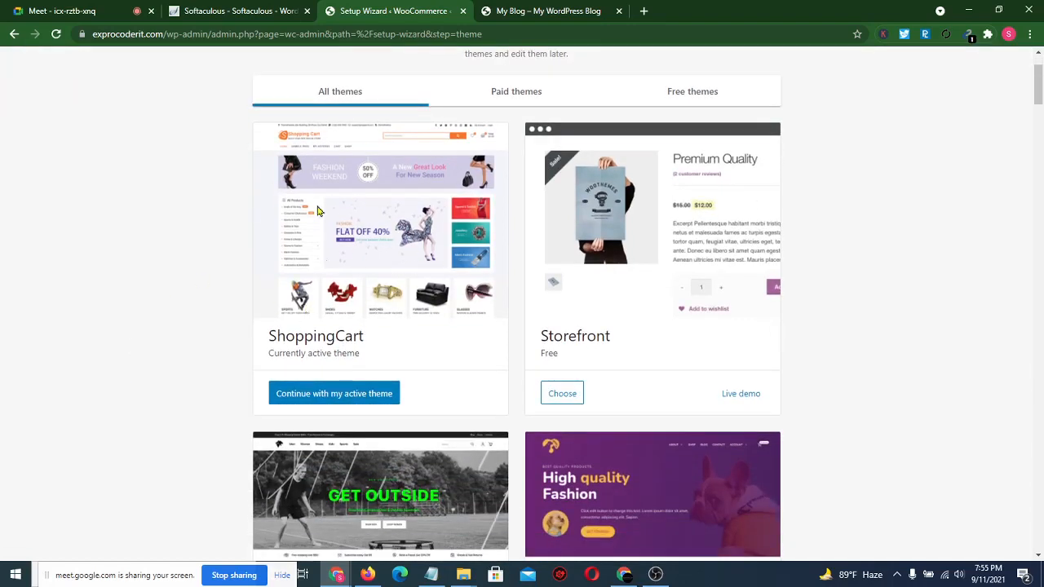
scroll(206, 394, "down", 2)
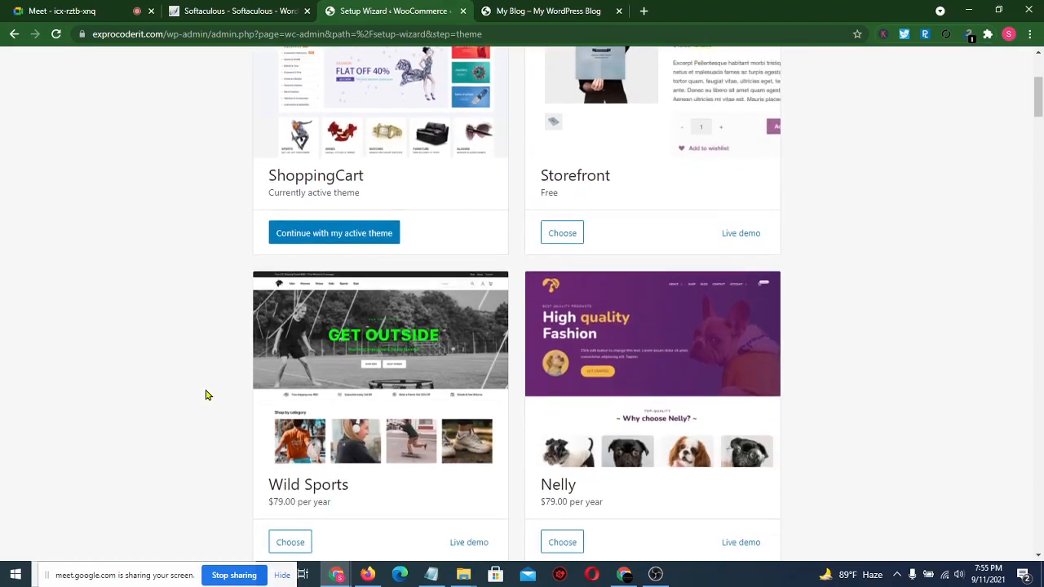
scroll(584, 183, "down", 2)
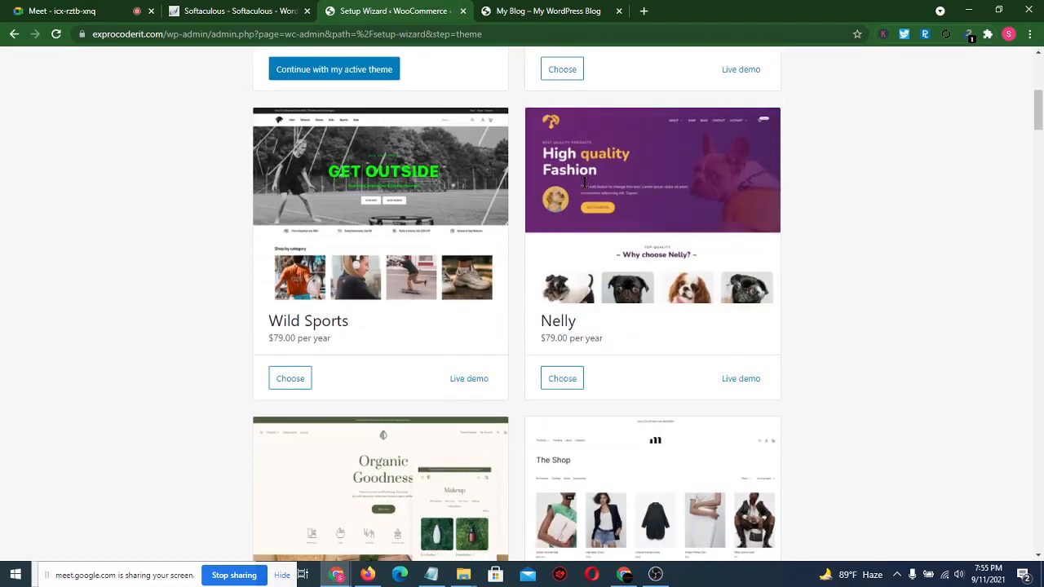
scroll(584, 183, "up", 4)
scroll(396, 402, "down", 3)
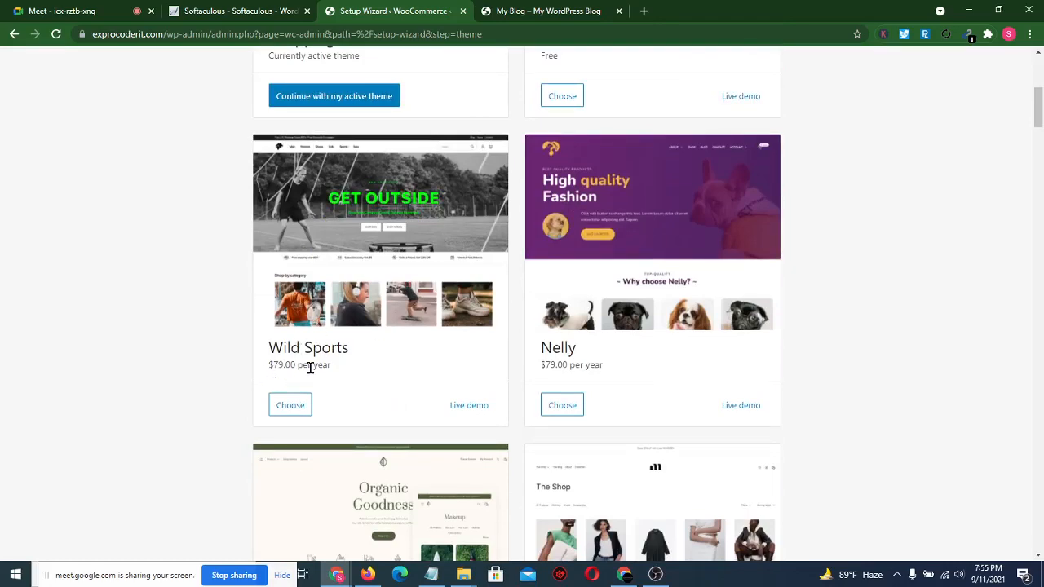
scroll(578, 363, "down", 3)
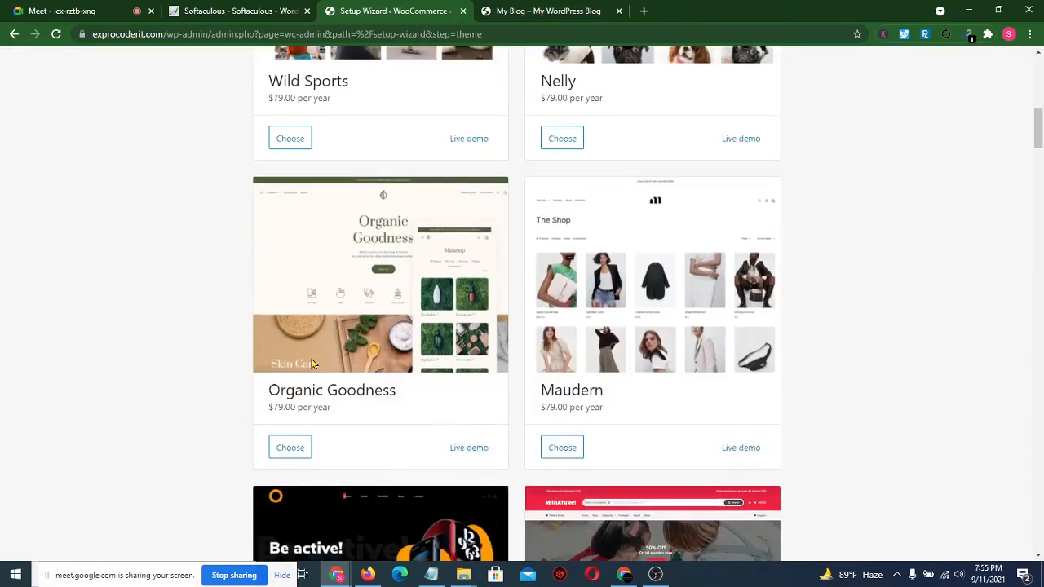
scroll(506, 334, "down", 3)
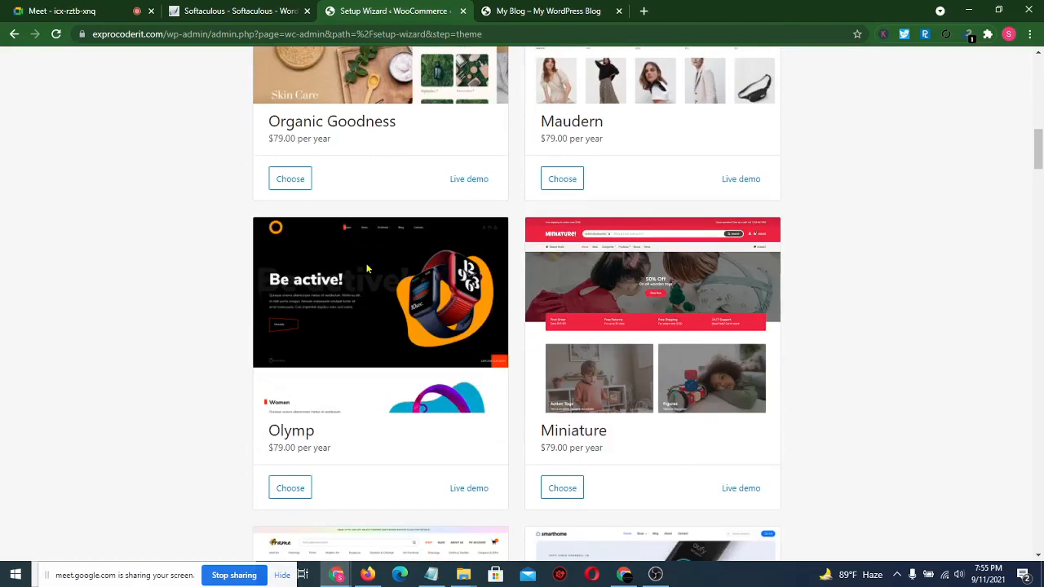
scroll(367, 268, "up", 3)
scroll(403, 354, "up", 4)
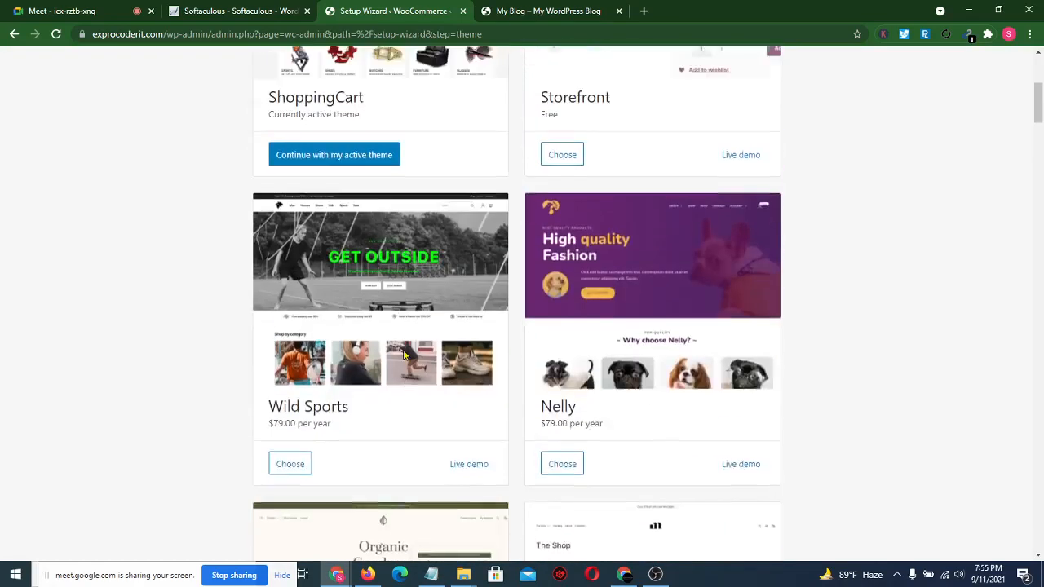
scroll(403, 354, "up", 4)
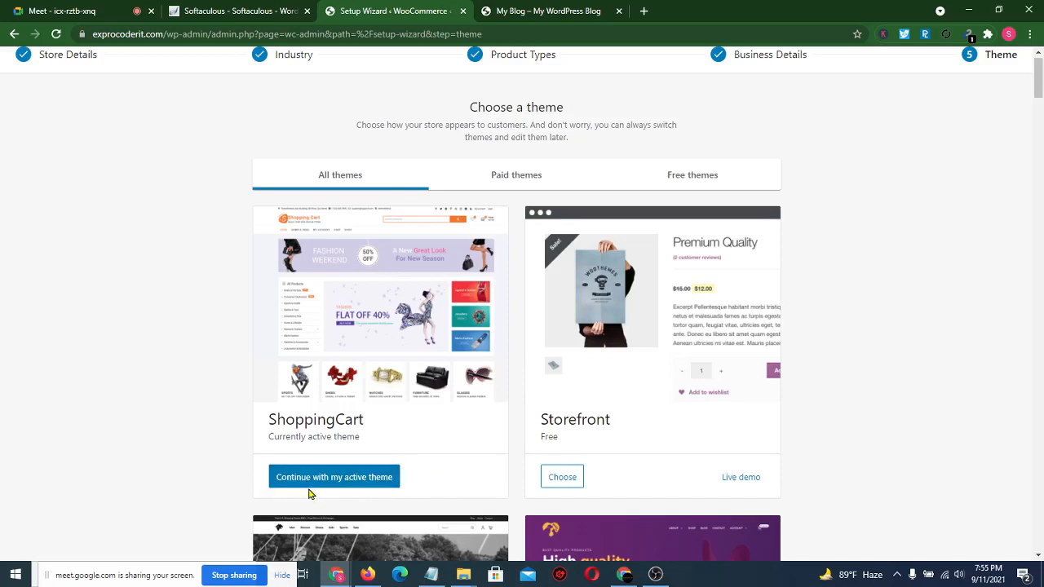
left_click(371, 487)
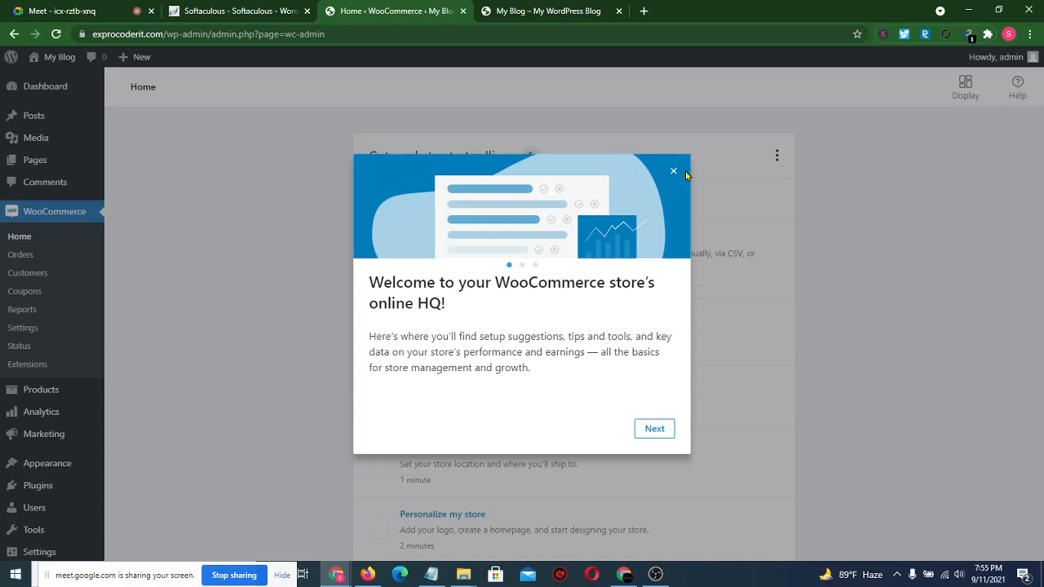
- Dismiss the WooCommerce welcome message and look over the sidebar menus' submenus
left_click(673, 171)
mouse_move(26, 164)
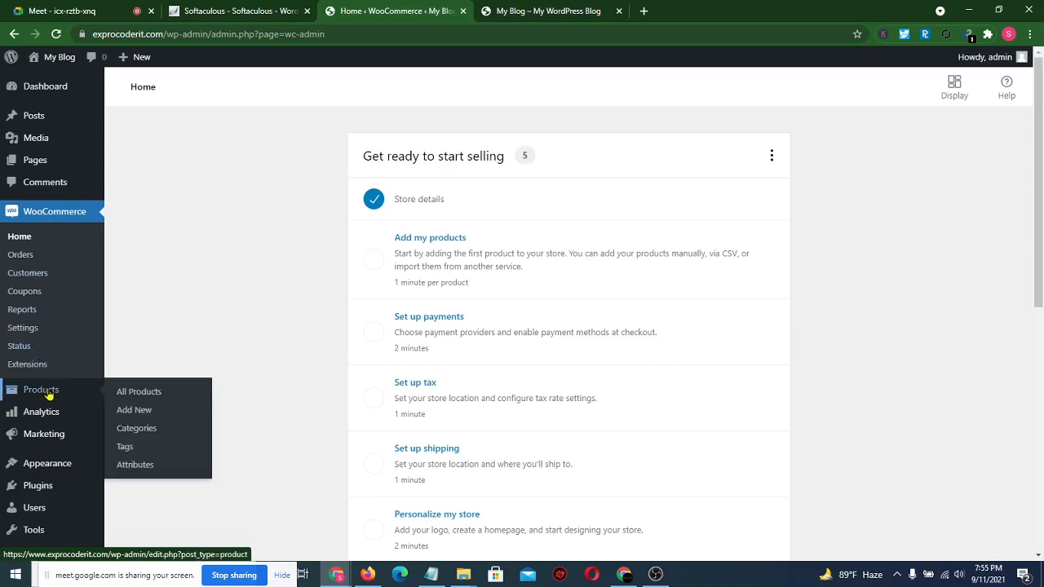
mouse_move(53, 438)
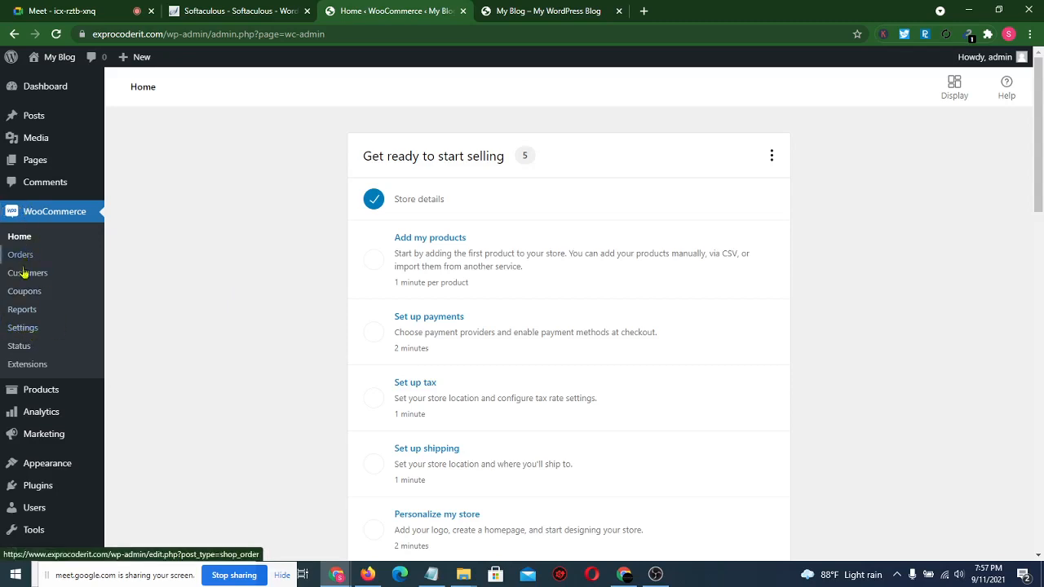
- Open WooCommerce Settings and scroll the General tab down to the General options section
left_click(39, 331)
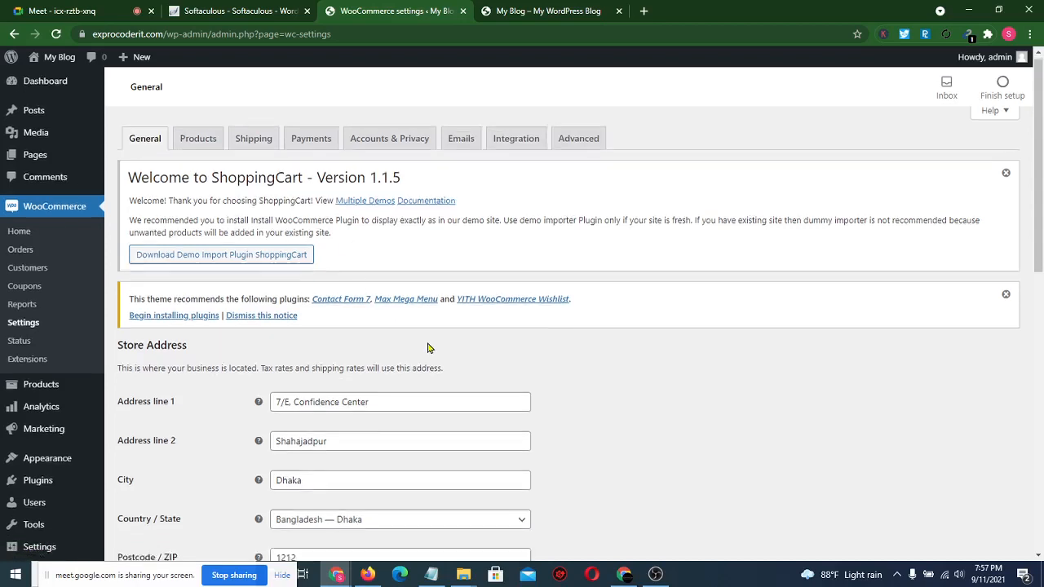
scroll(432, 304, "down", 3)
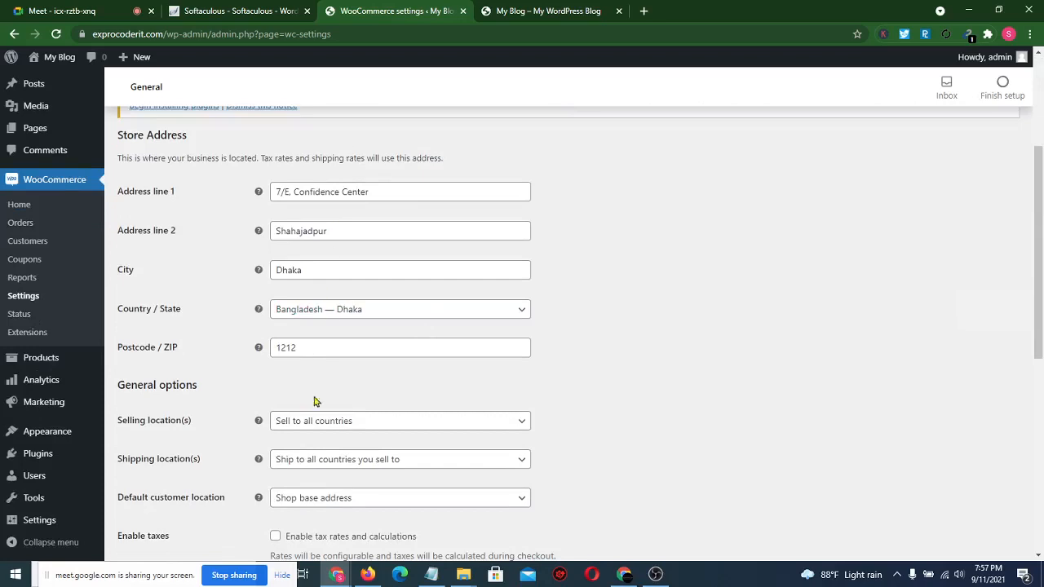
scroll(329, 378, "down", 2)
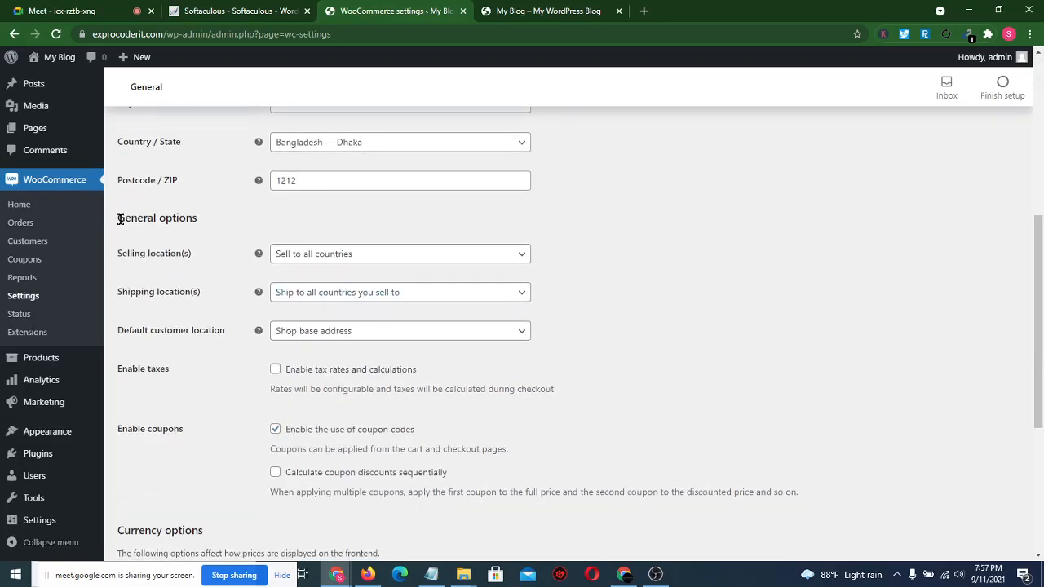
left_click_drag(120, 218, 212, 211)
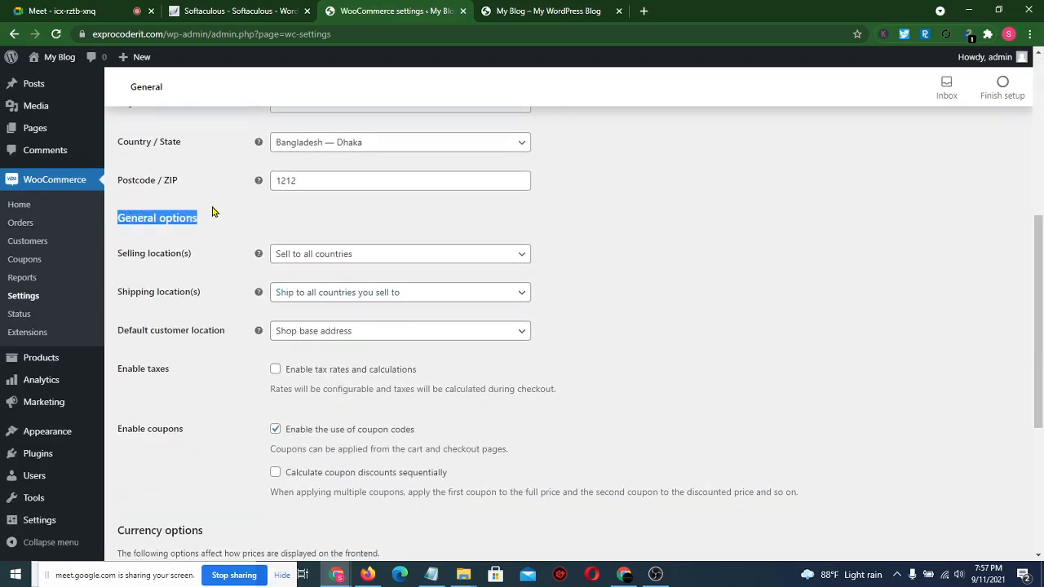
left_click(205, 249)
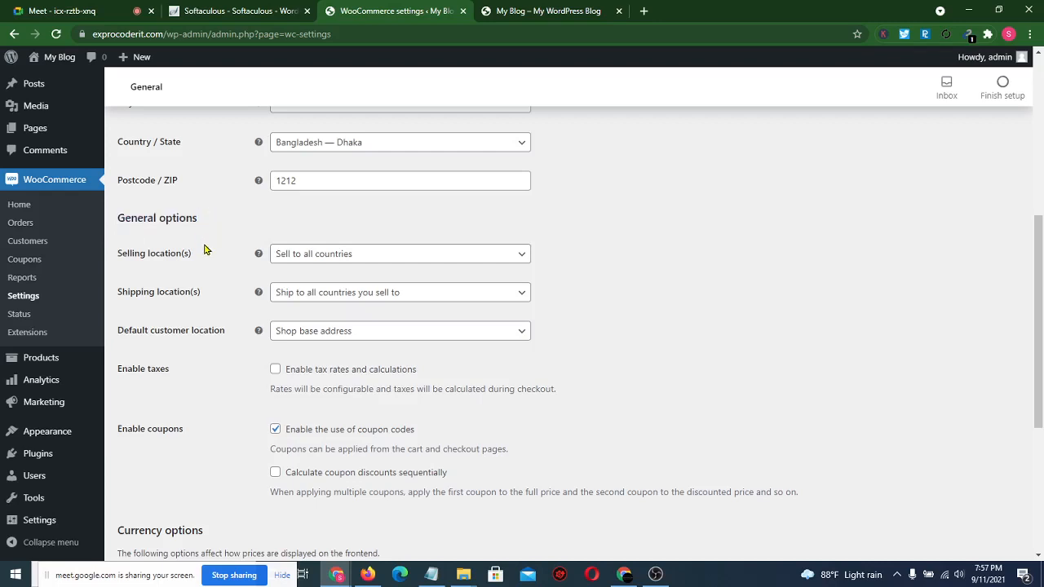
- Admit the waiting participant to the Meet call, then go back to the WooCommerce settings
left_click(44, 10)
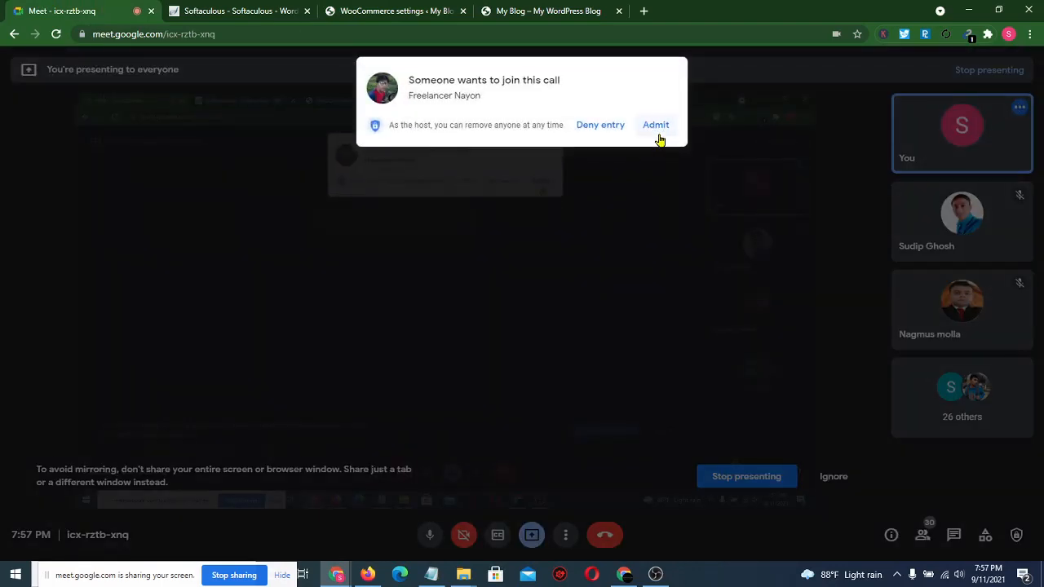
left_click(656, 126)
left_click(561, 9)
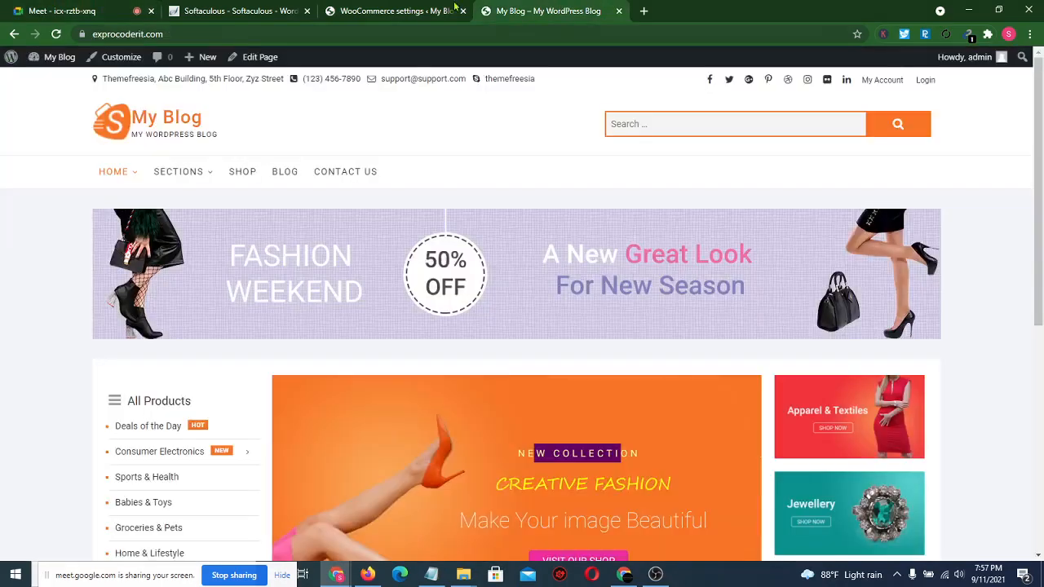
left_click(388, 8)
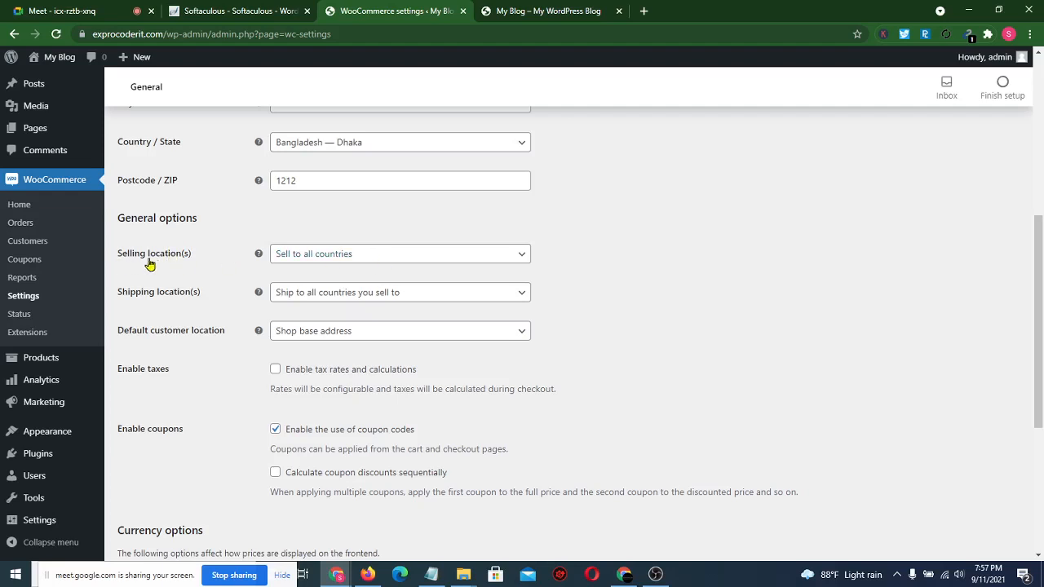
- Set Selling location(s) to 'Sell to all countries, except for…' and open the exclusion country list
left_click(421, 259)
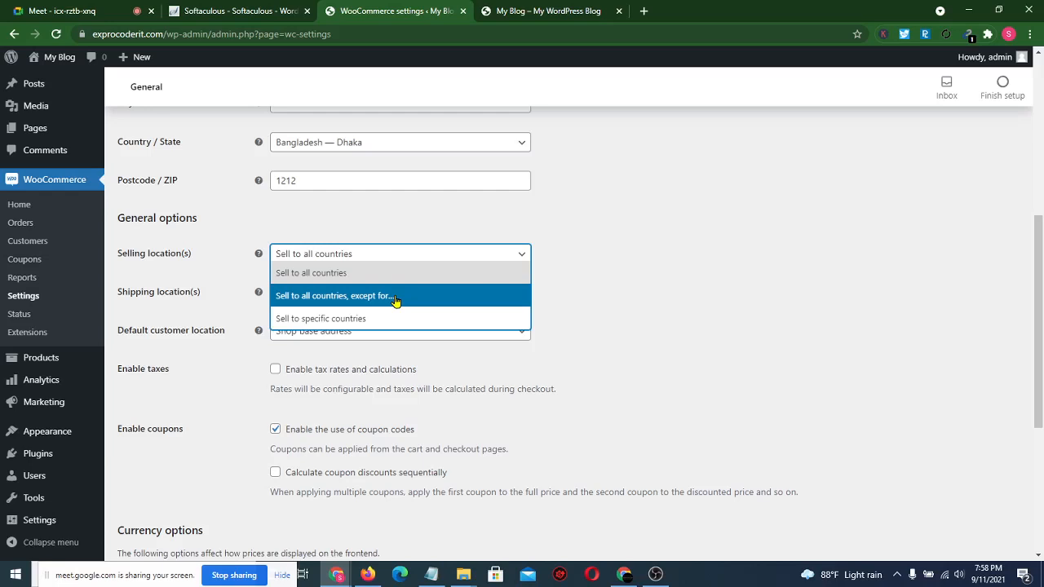
left_click(395, 301)
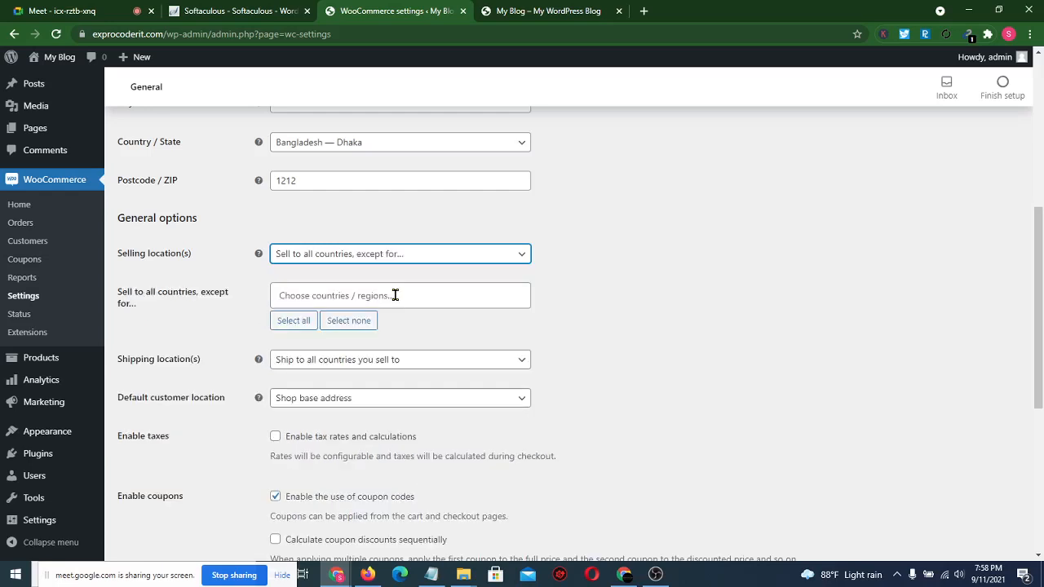
left_click(382, 294)
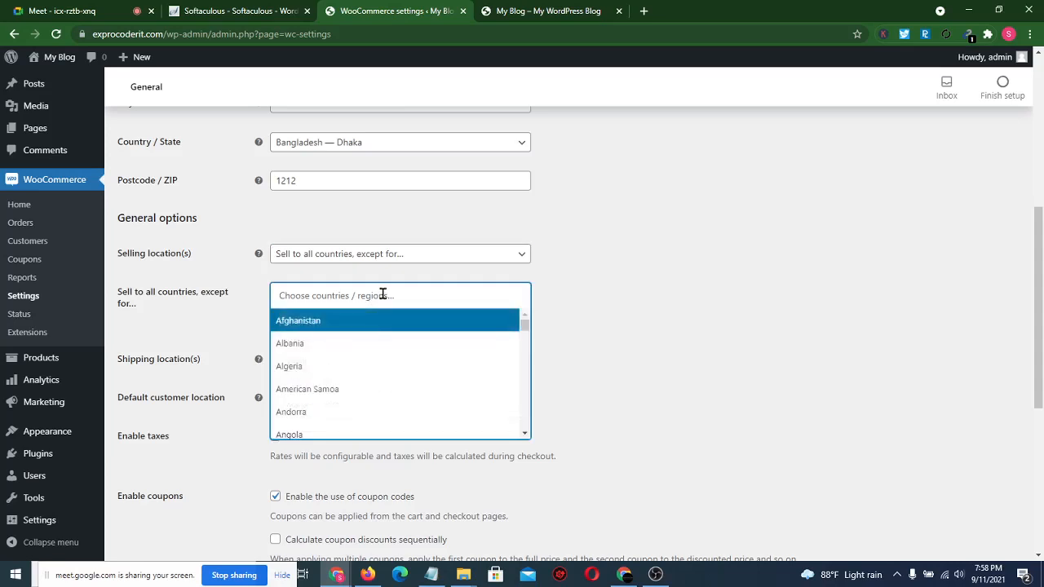
- Mute one participant for everyone from Meet's People panel, then return to WooCommerce
left_click(29, 6)
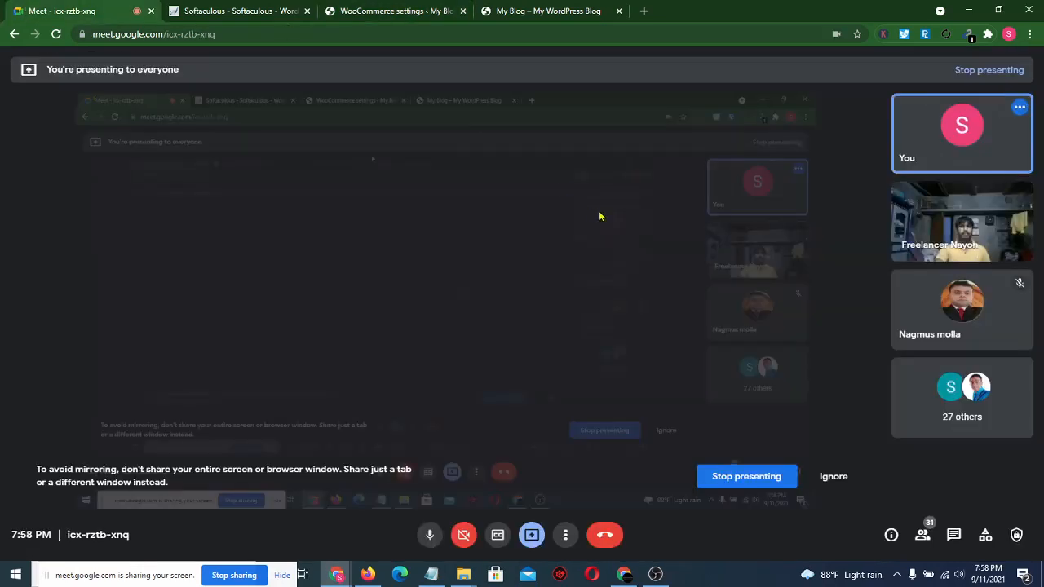
left_click(923, 534)
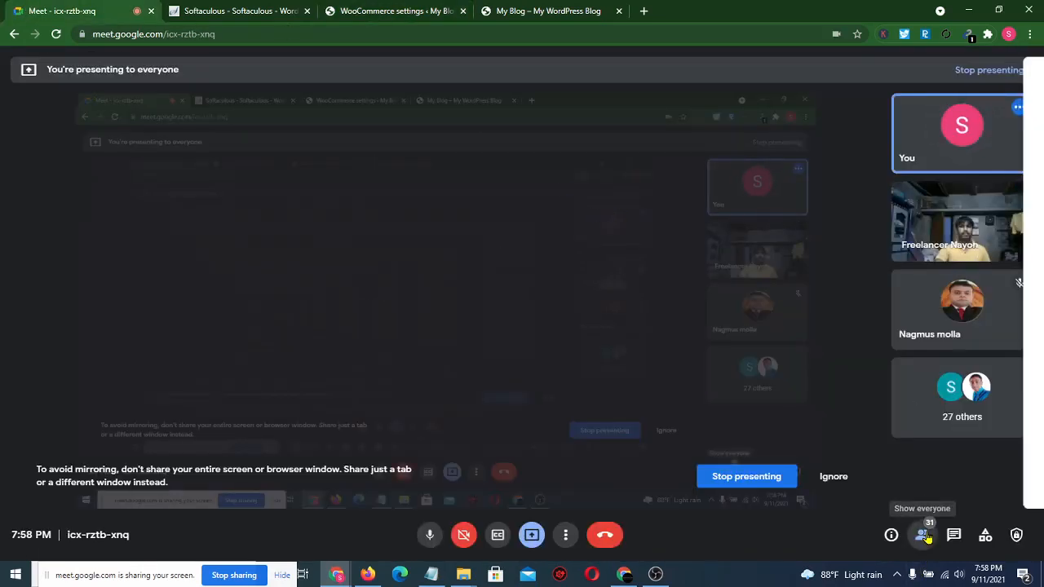
scroll(914, 351, "down", 4)
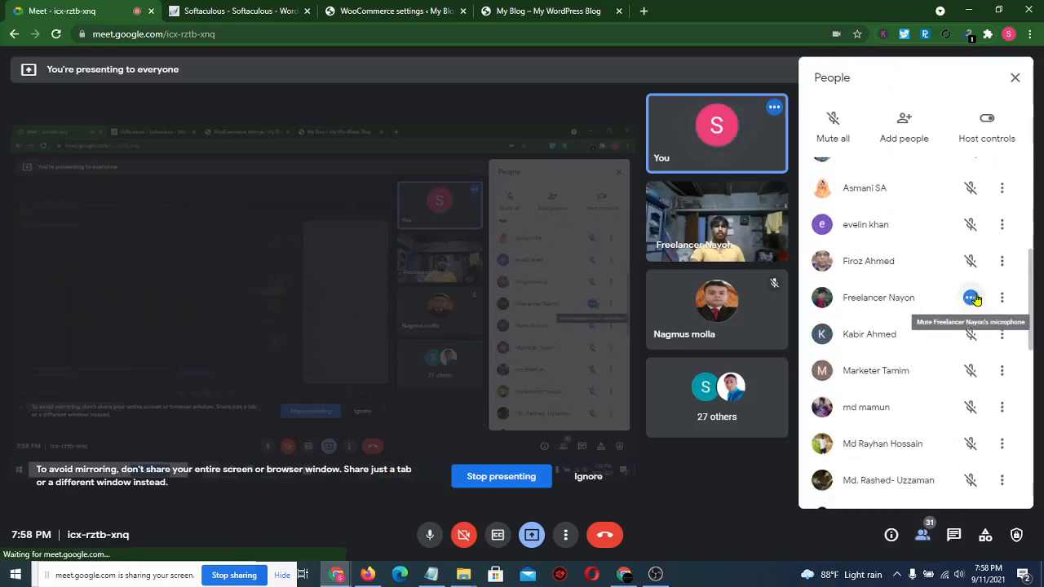
left_click(971, 298)
left_click(597, 329)
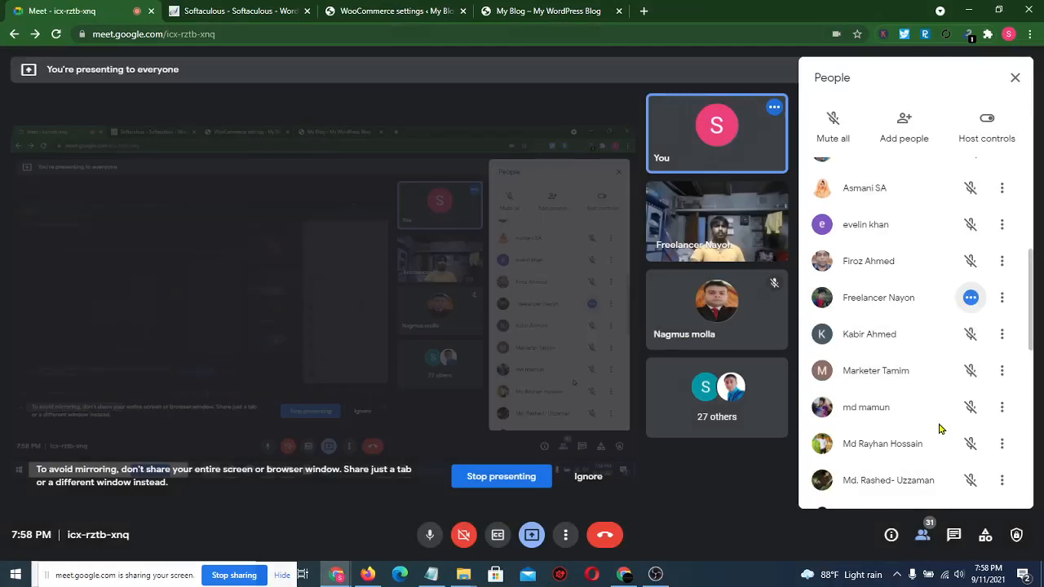
scroll(938, 429, "down", 6)
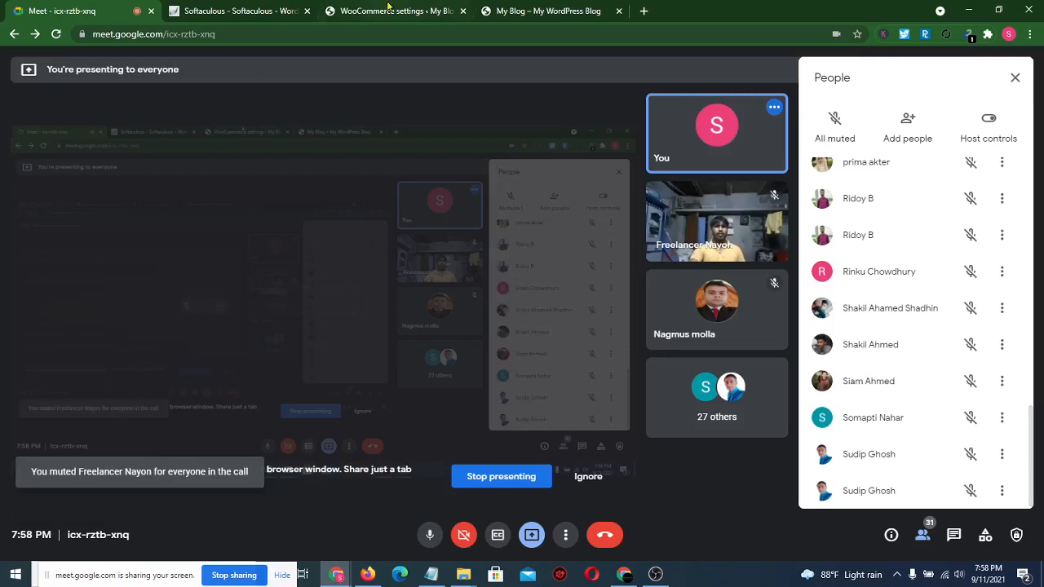
left_click(388, 10)
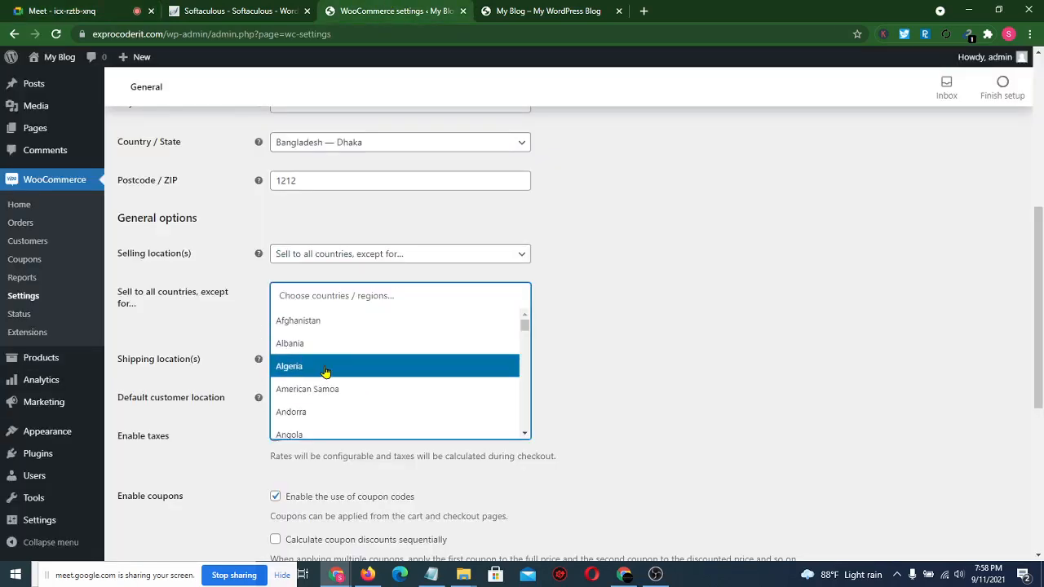
- Set selling to specific countries only, adding Bangladesh and India, then bring up the Meet call
left_click(360, 226)
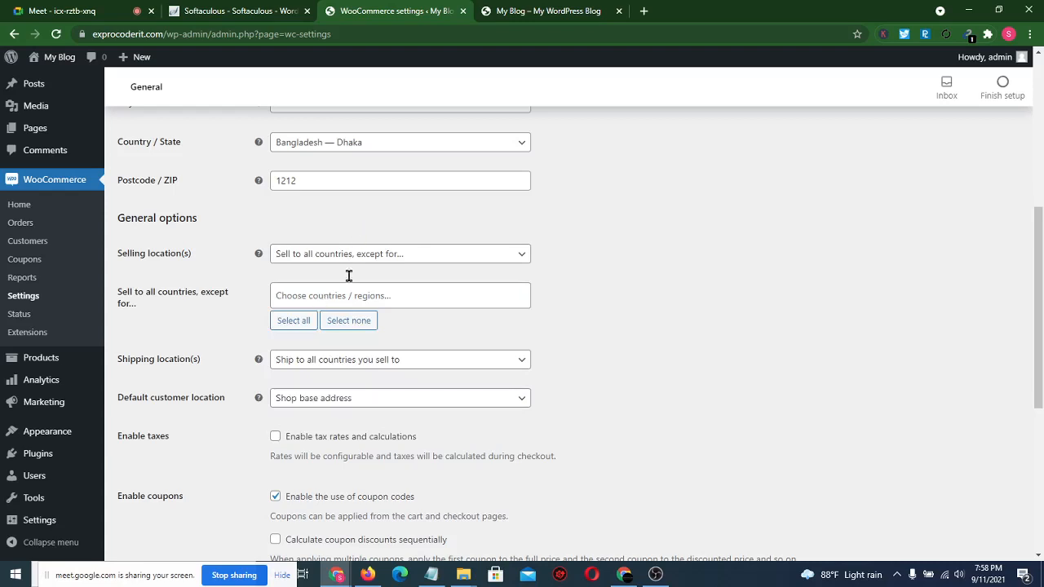
left_click(371, 260)
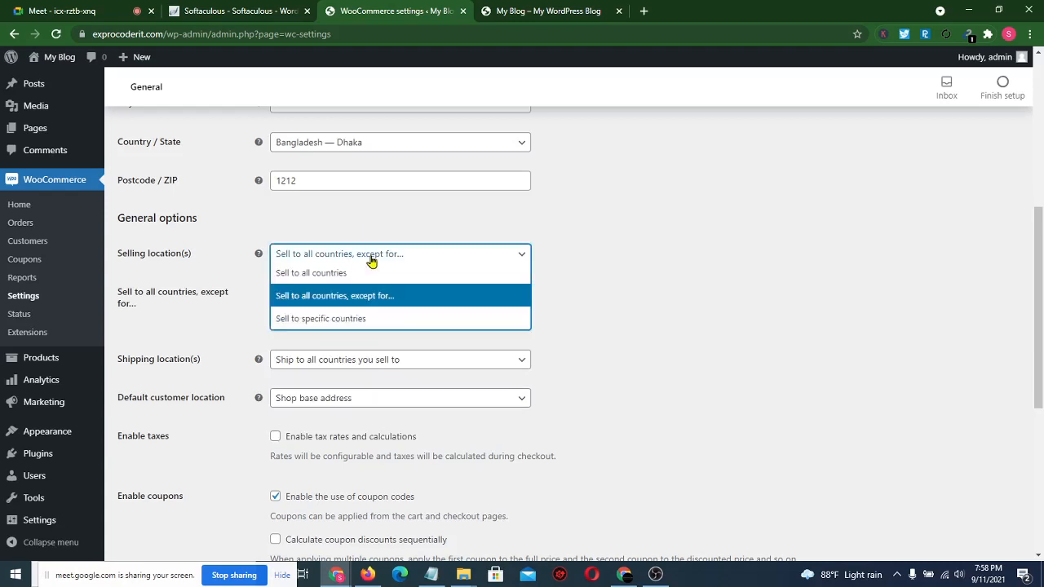
left_click(343, 321)
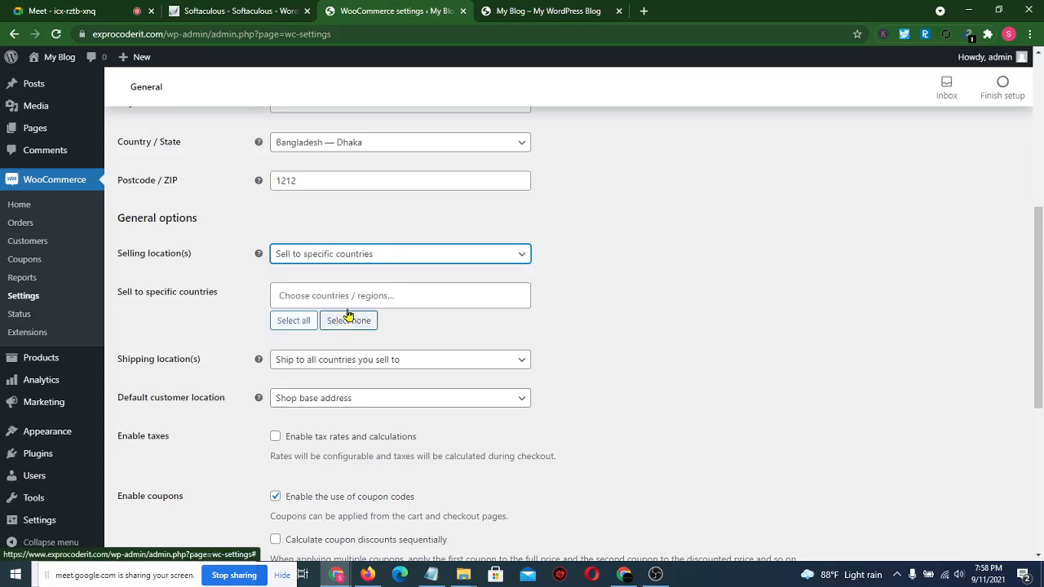
left_click(339, 287)
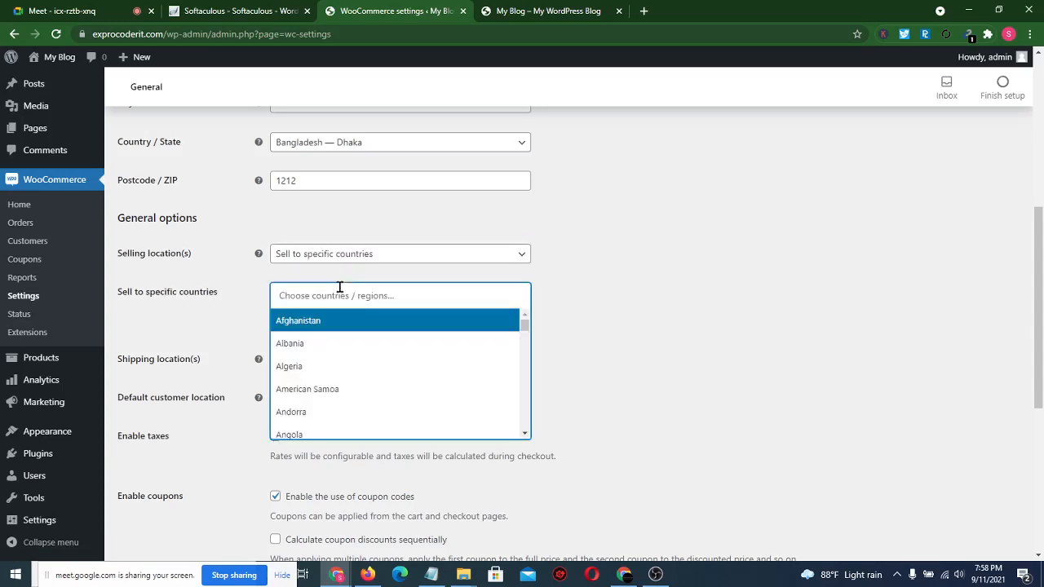
type("ban")
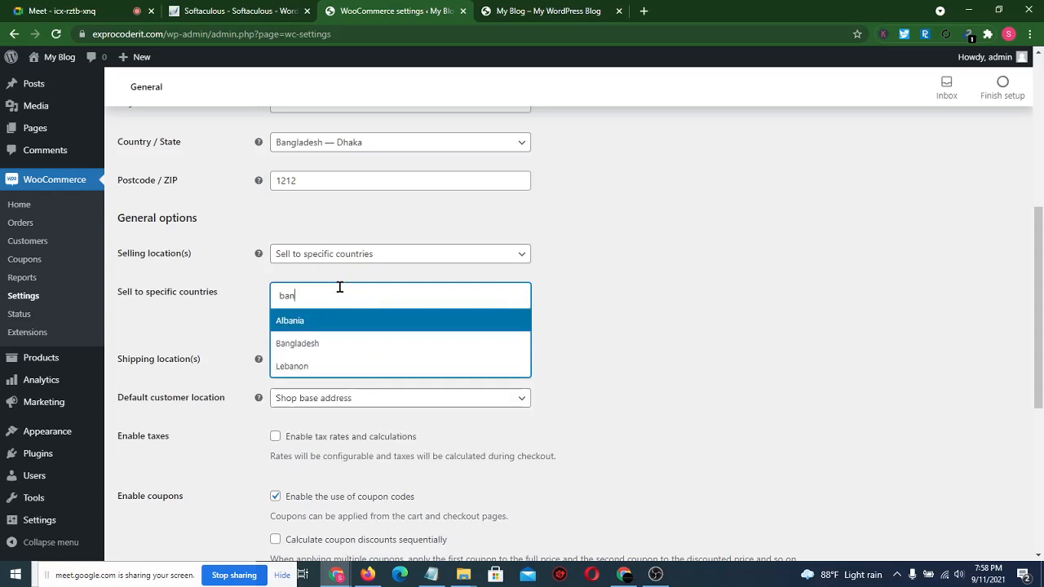
left_click(309, 347)
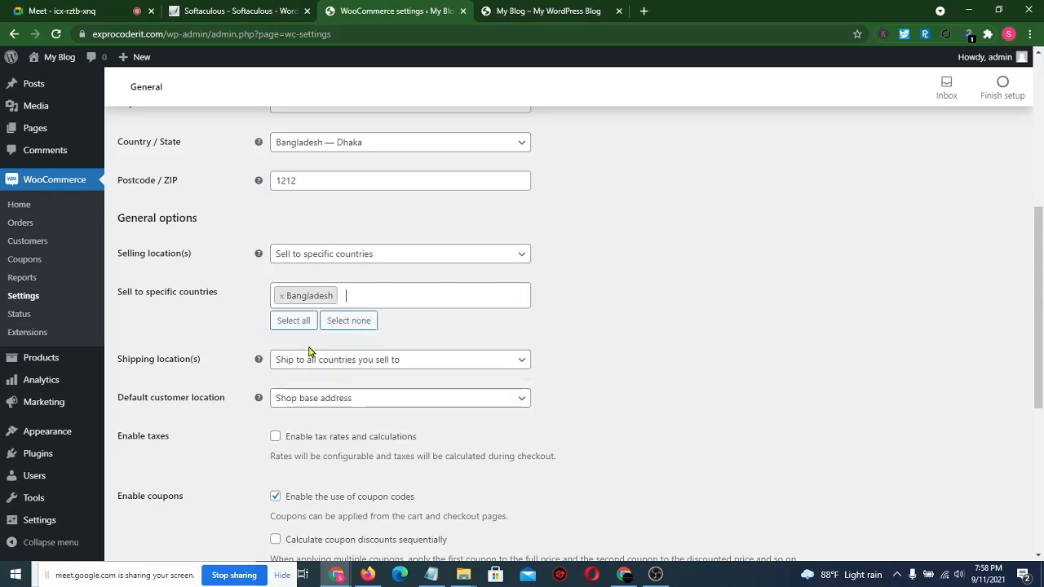
type("india")
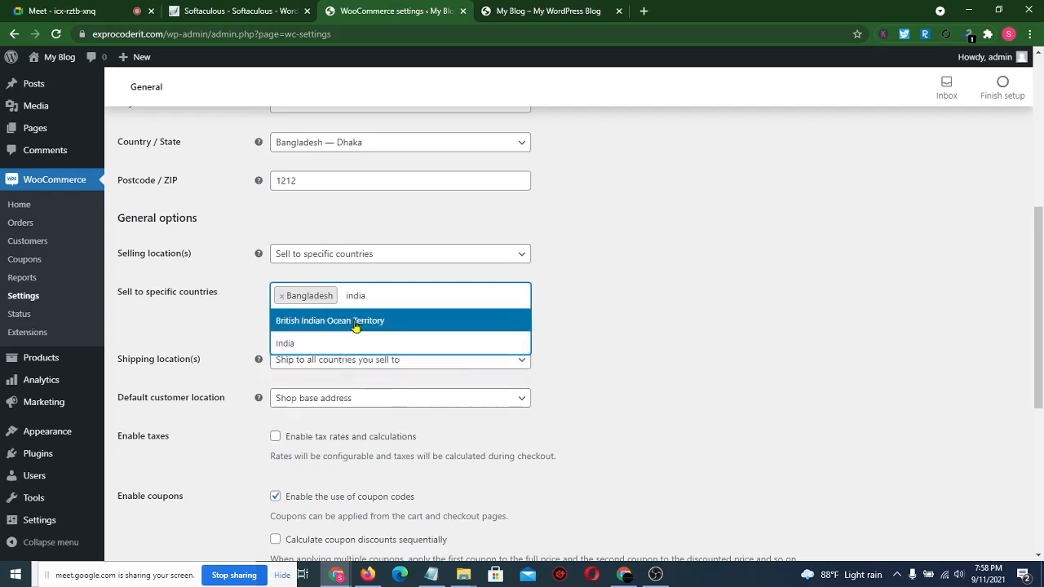
left_click(338, 343)
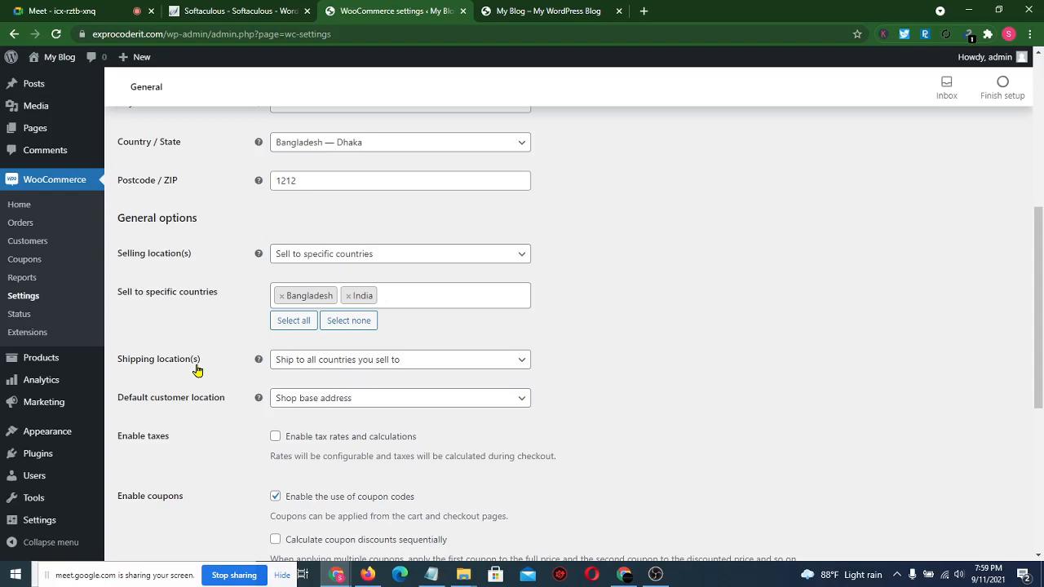
left_click(67, 11)
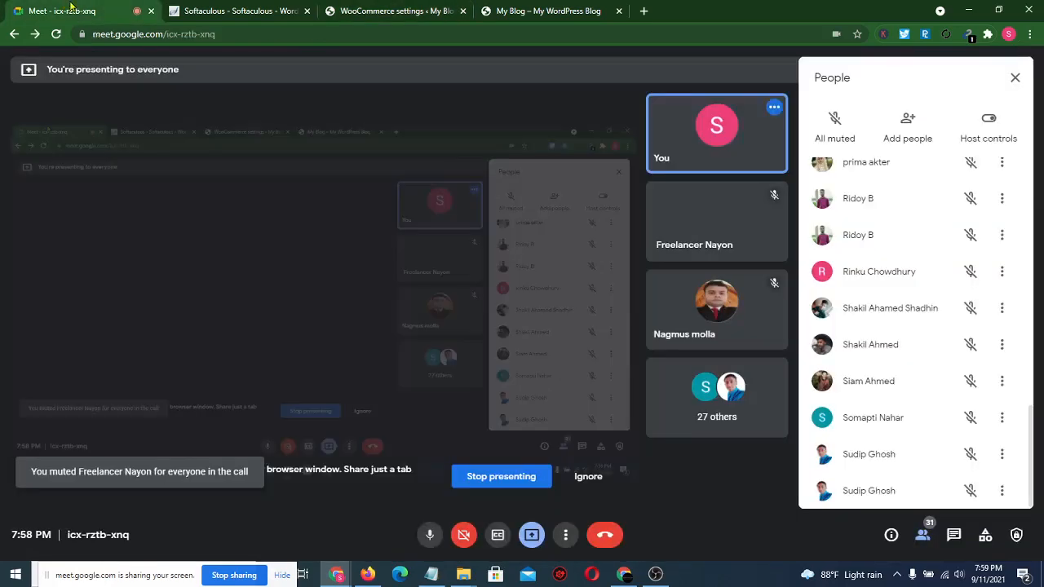
- Admit the waiting guest, then set shipping to specific countries only with Bangladesh
left_click(657, 126)
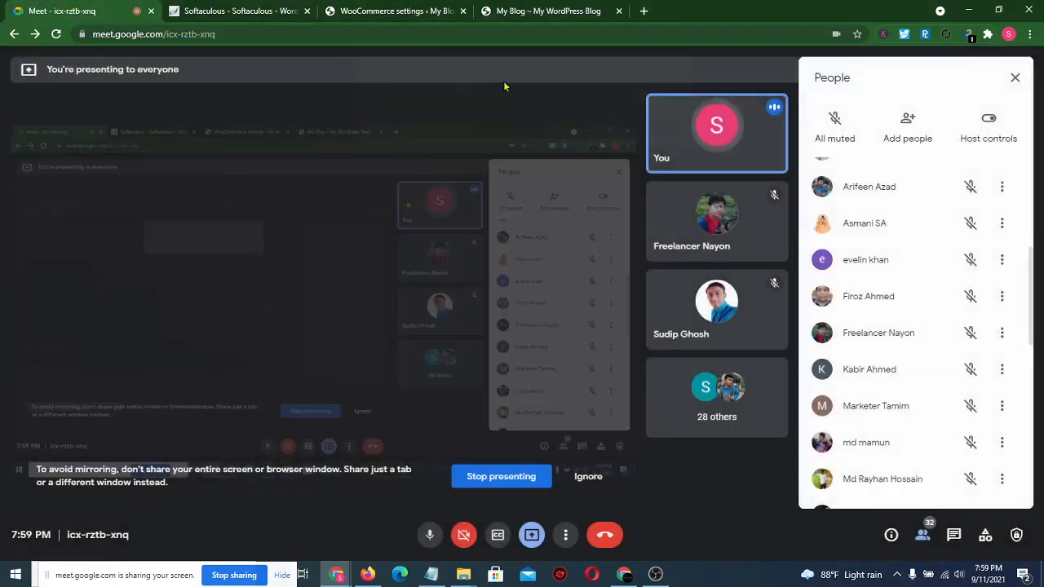
left_click(406, 8)
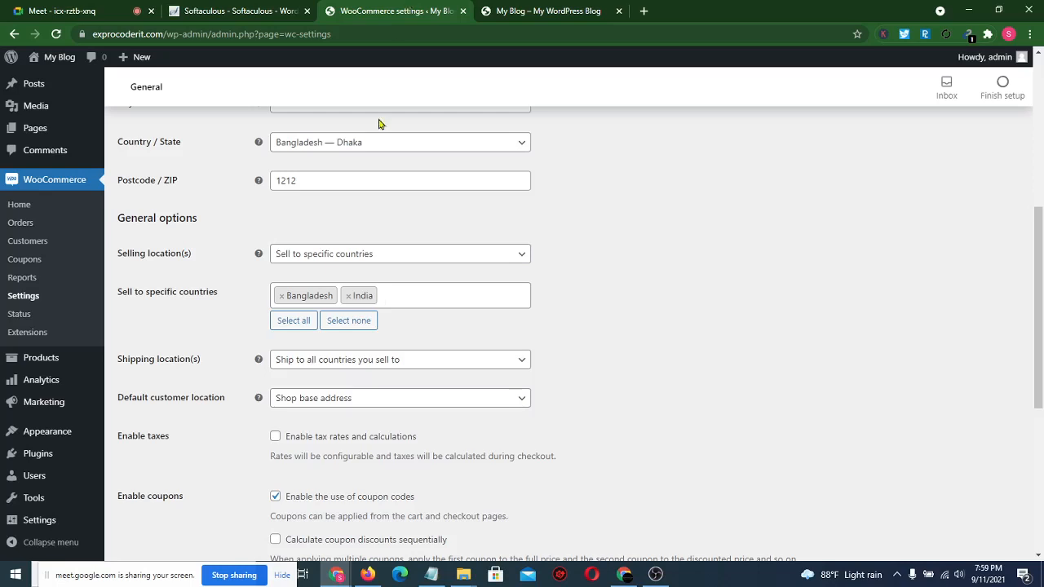
left_click(446, 364)
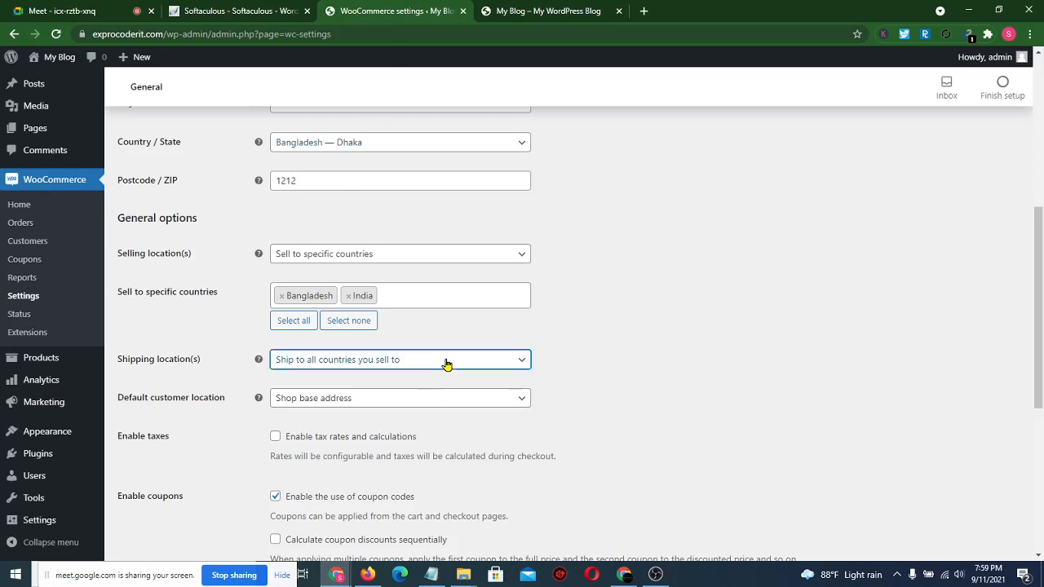
left_click(447, 364)
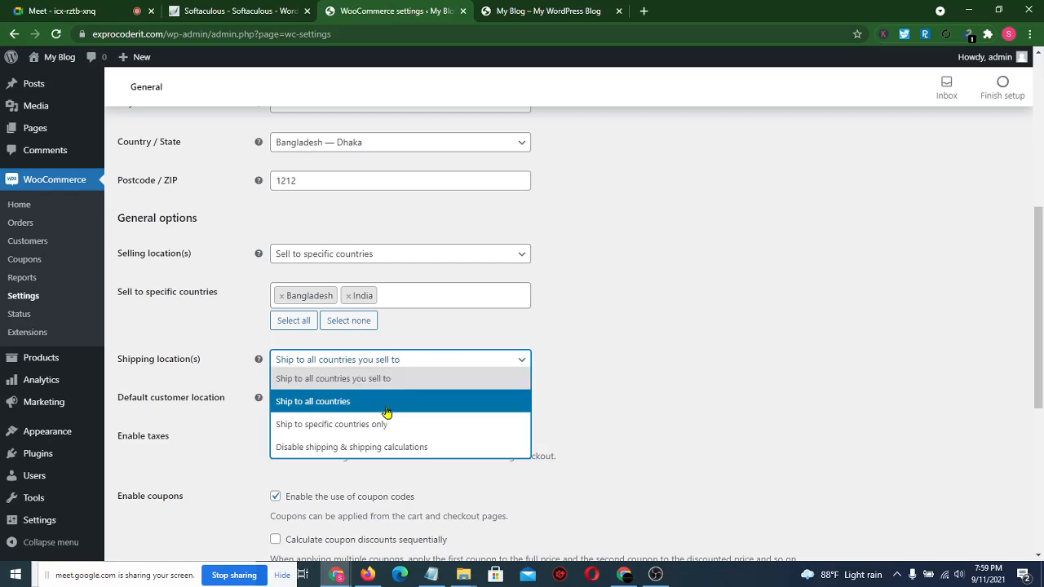
left_click(342, 425)
left_click(320, 401)
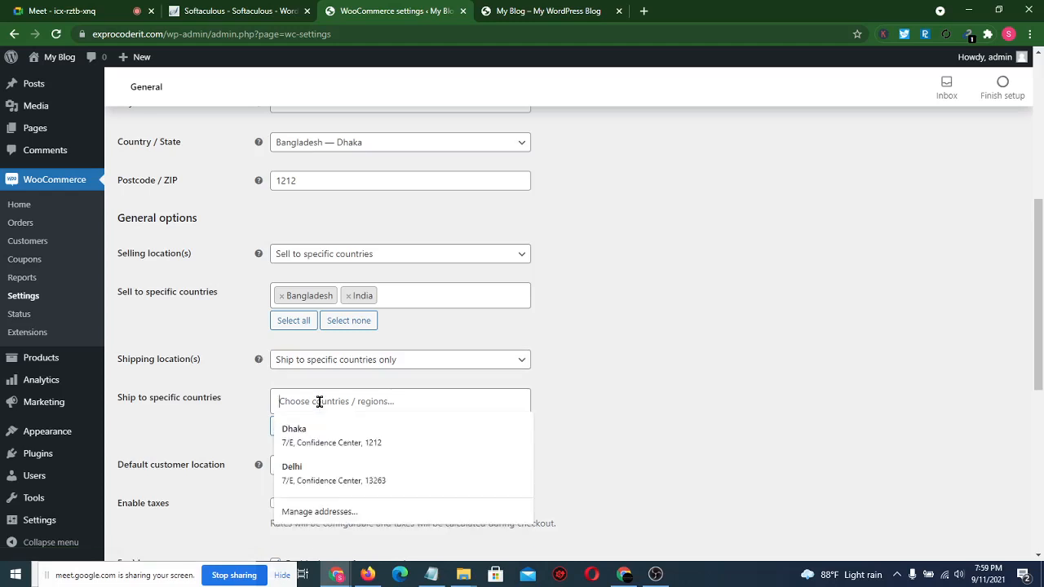
type("bang")
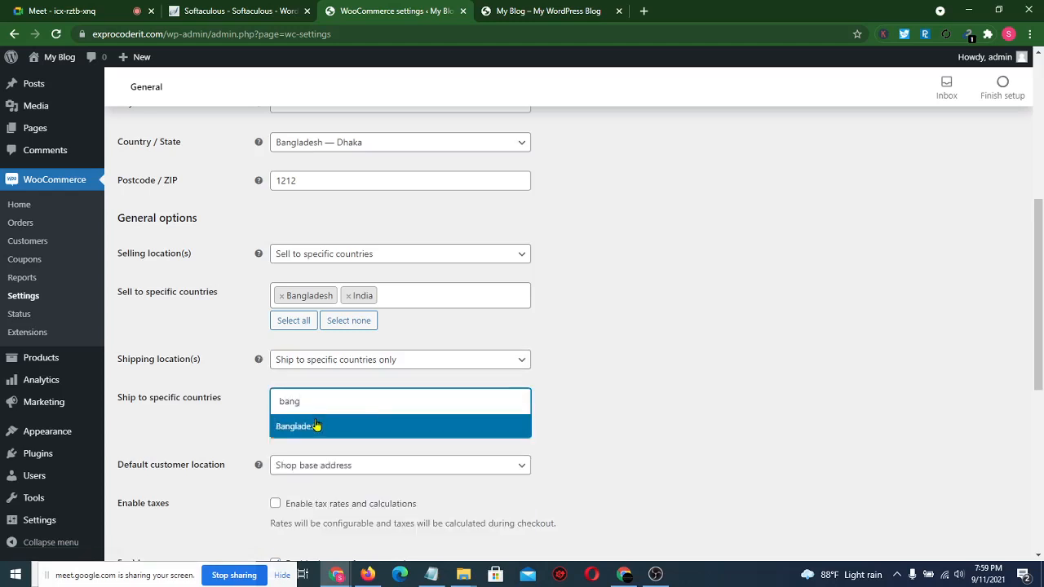
left_click(312, 426)
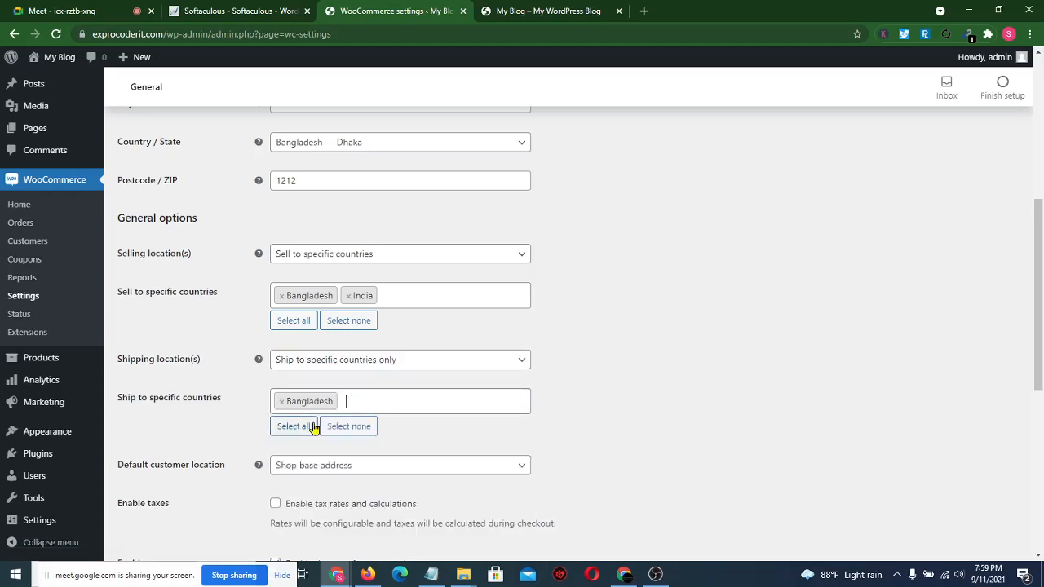
scroll(231, 438, "down", 2)
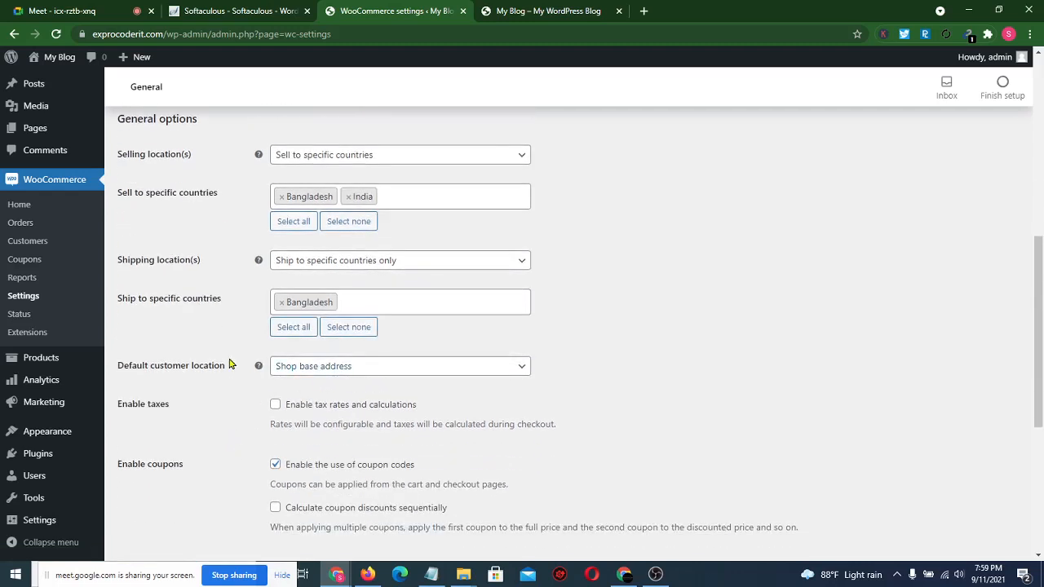
scroll(230, 365, "down", 1)
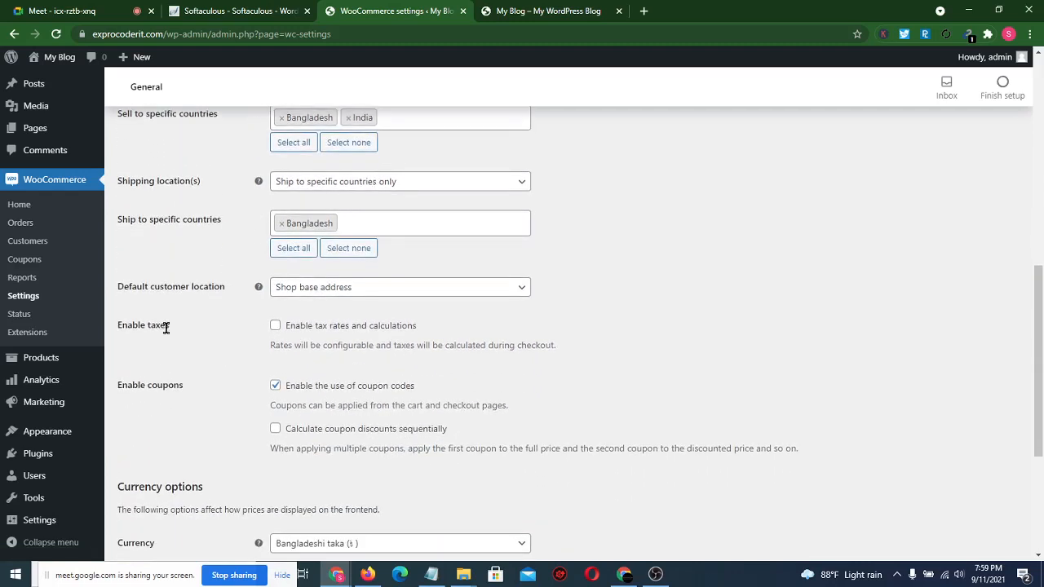
- Turn on Enable tax rates and calculations
left_click_drag(165, 327, 117, 327)
left_click(202, 362)
left_click(275, 327)
- Enable coupon codes and calculate coupon discounts sequentially
scroll(236, 353, "down", 1)
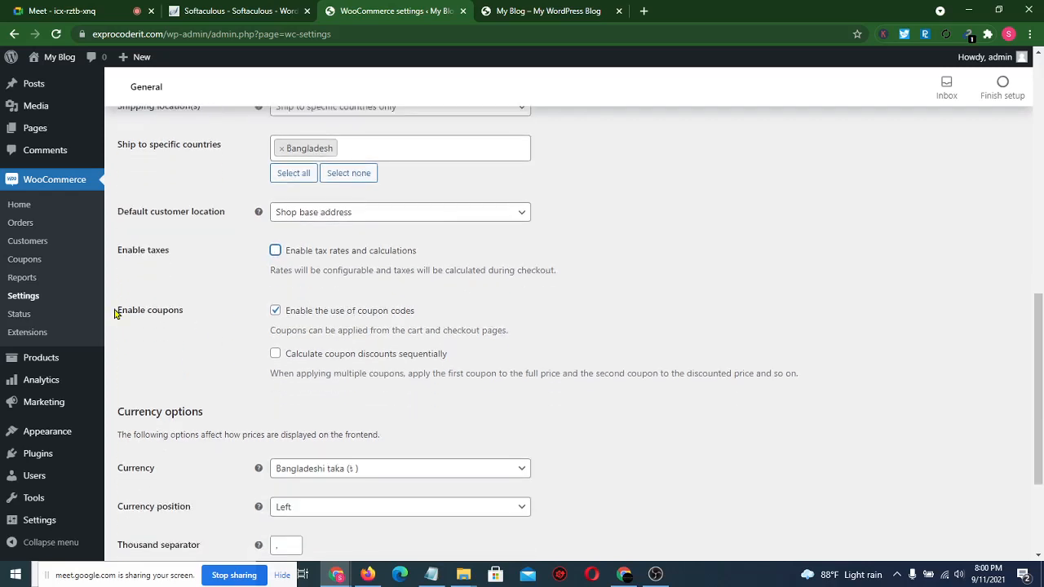
left_click(275, 313)
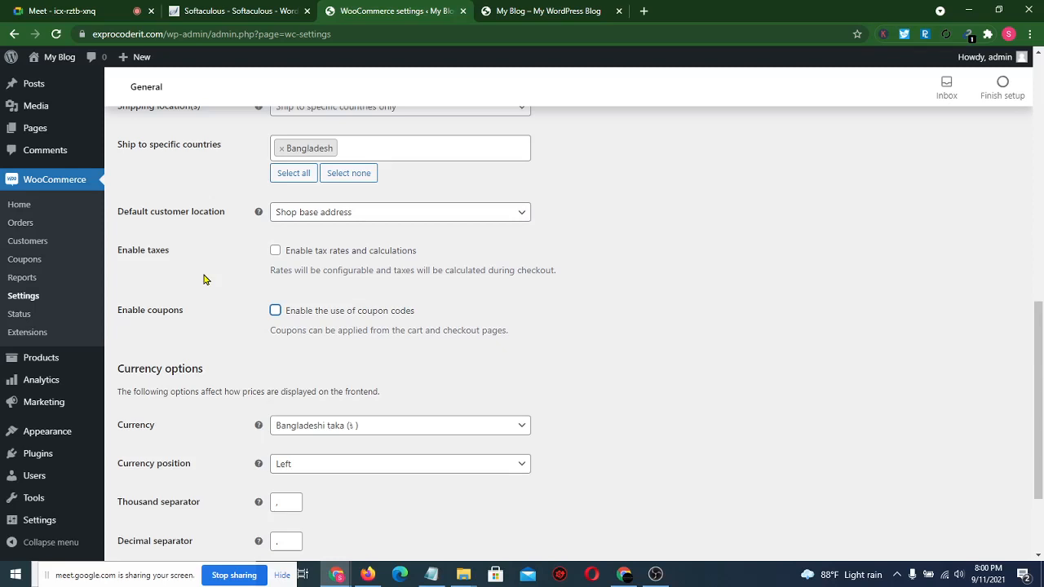
left_click(276, 312)
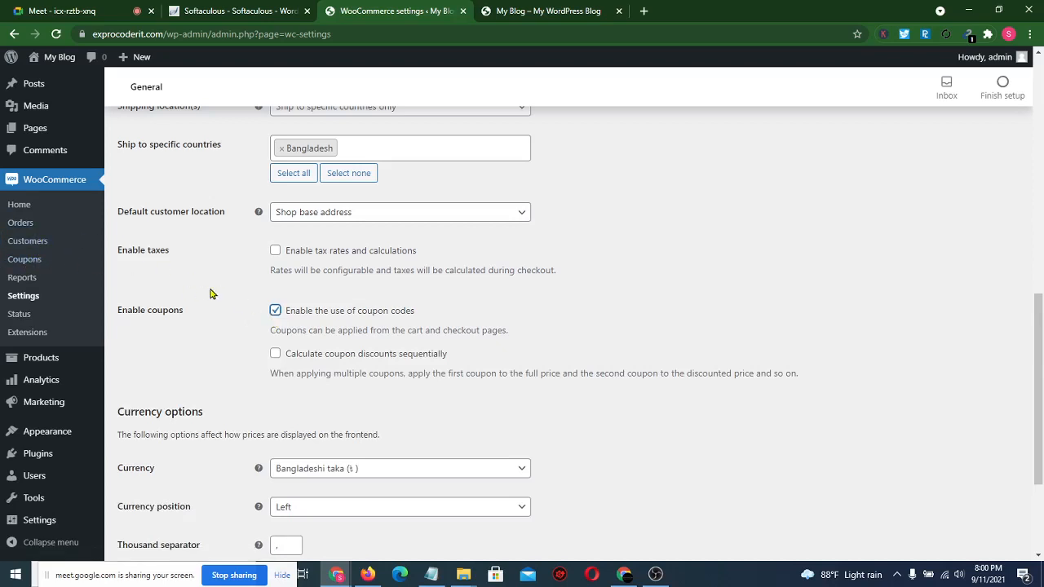
left_click(276, 355)
scroll(389, 401, "down", 2)
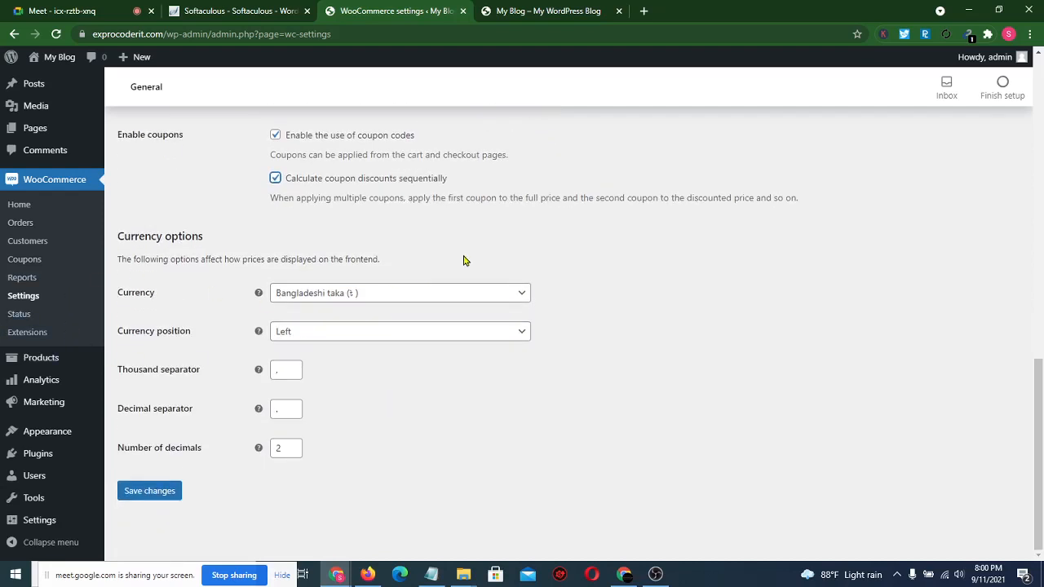
left_click(438, 296)
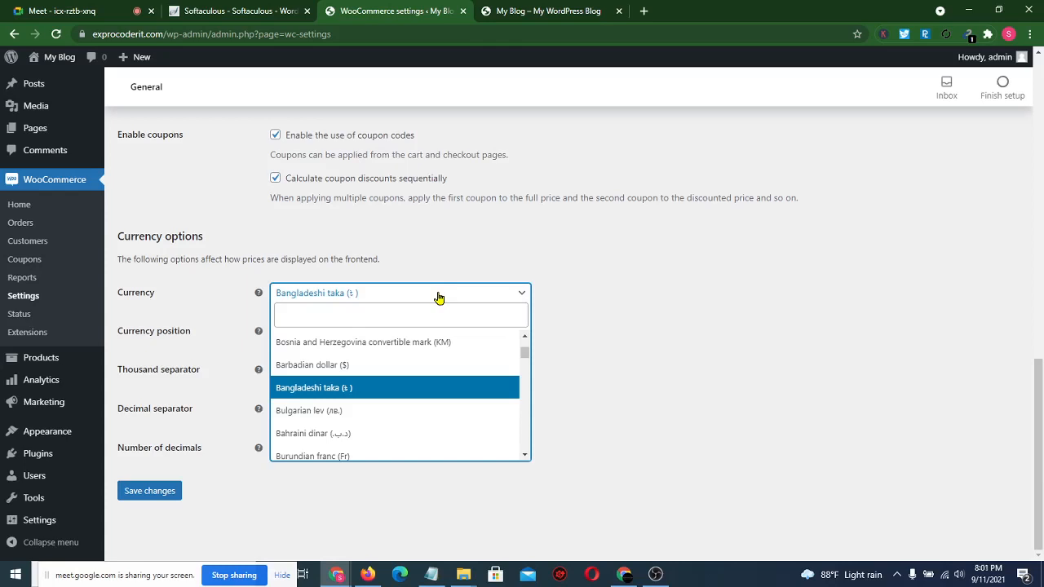
left_click(579, 260)
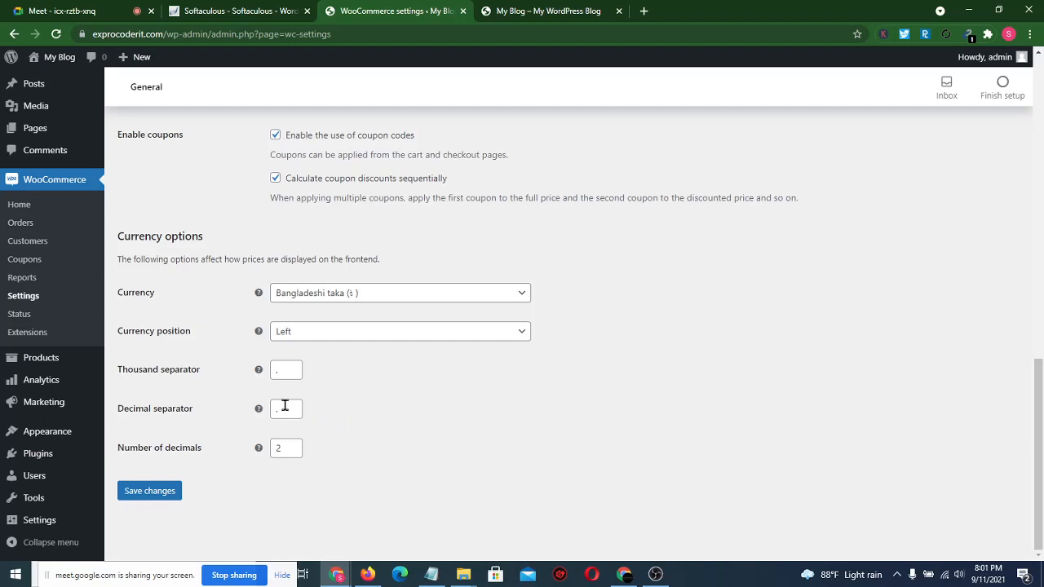
left_click(283, 446)
left_click(368, 426)
left_click(334, 337)
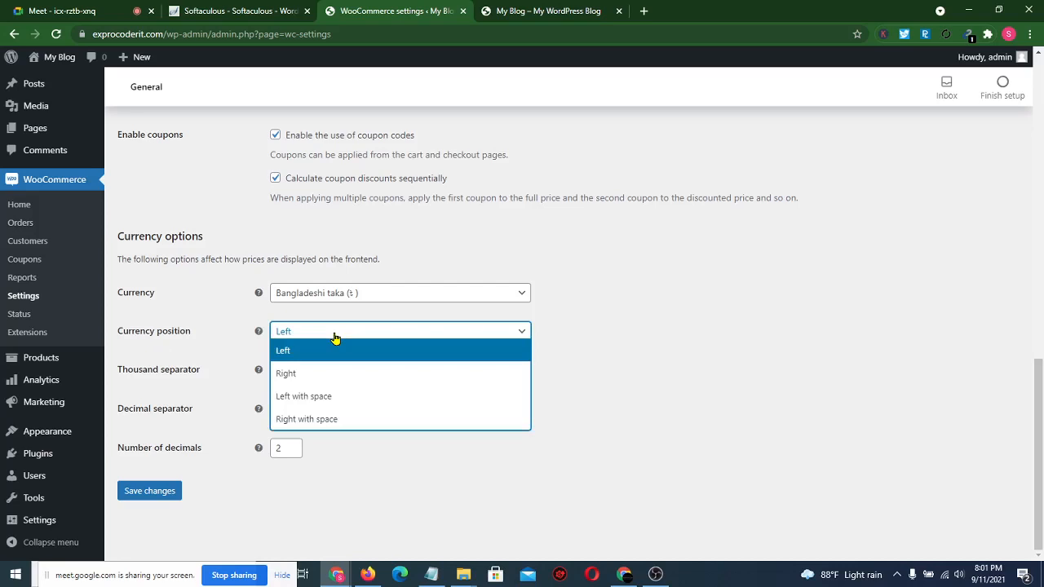
left_click(648, 345)
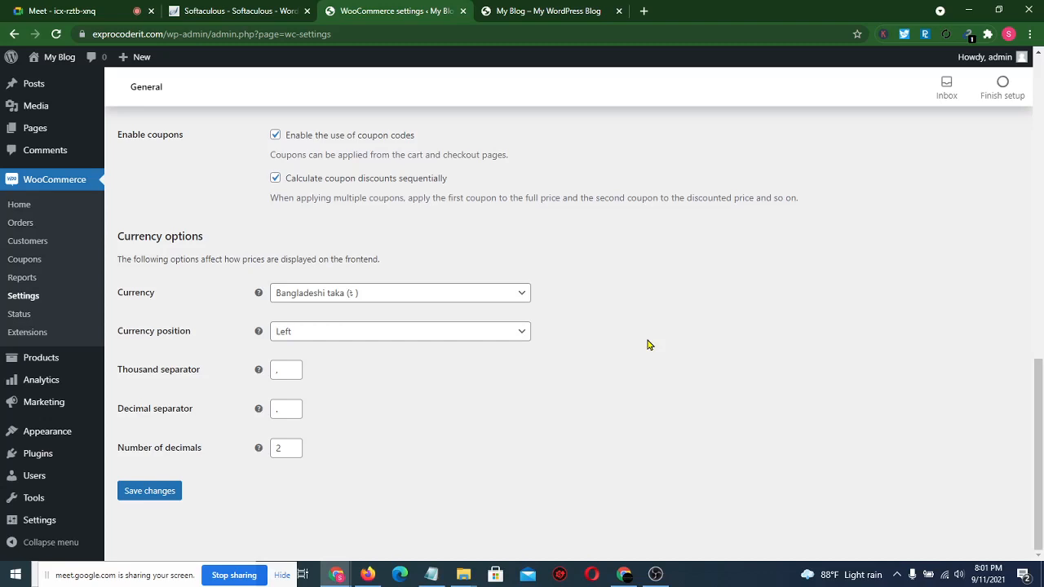
- Load daraz.com.bd in a new tab and scroll down its homepage
left_click(643, 9)
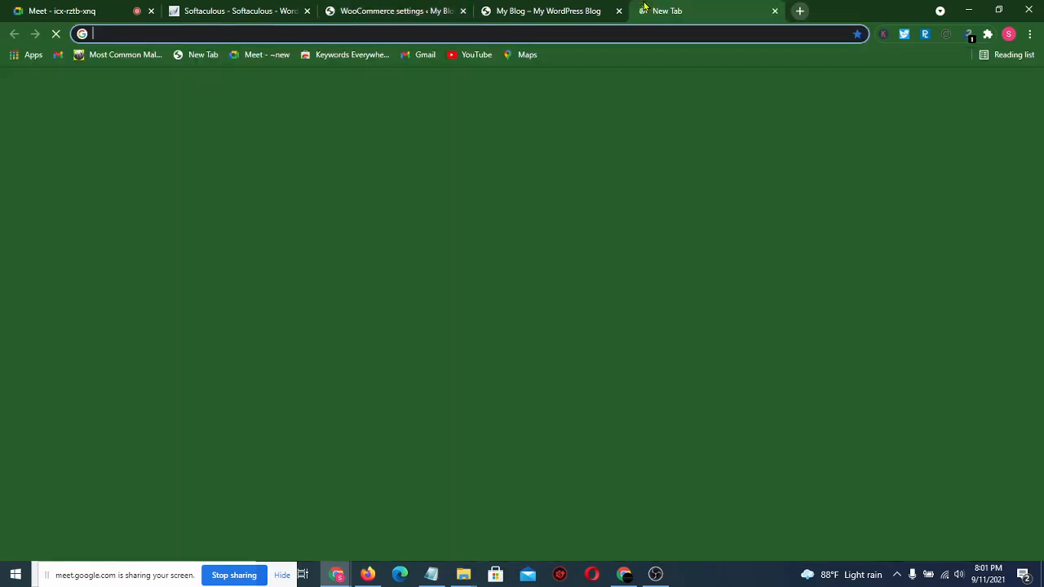
type("daraz")
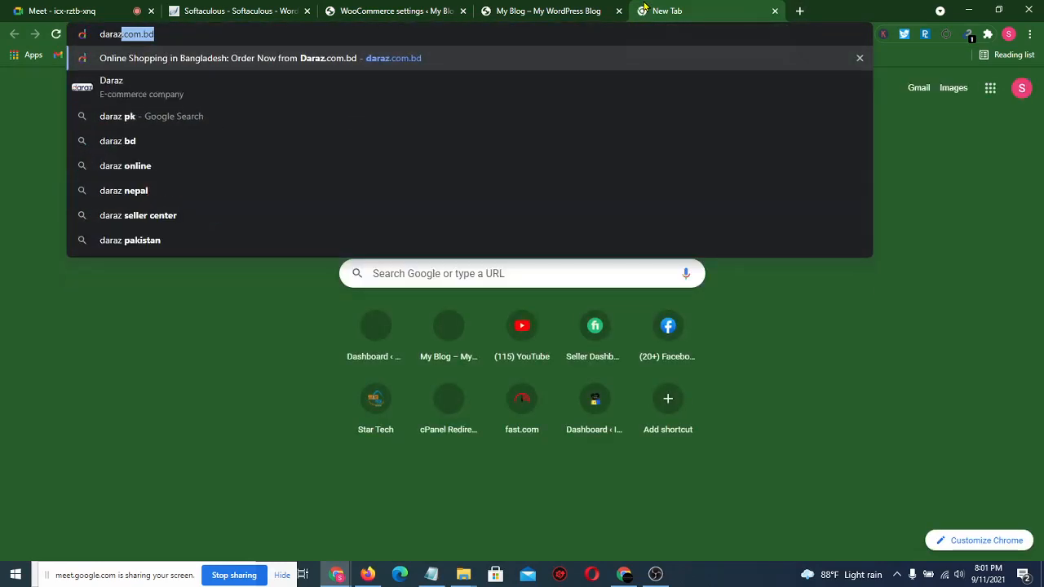
key("Return")
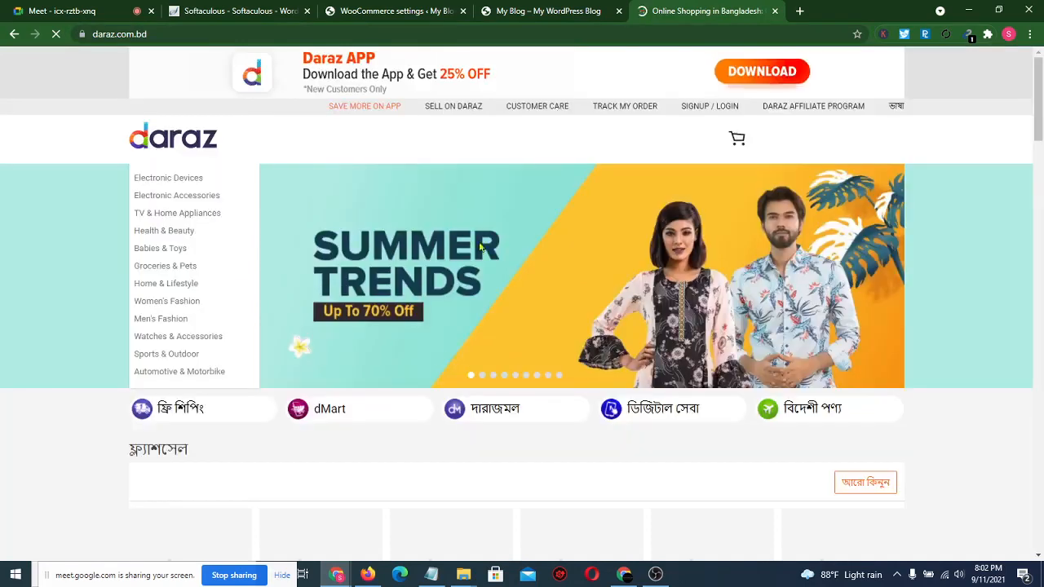
scroll(440, 356, "down", 6)
scroll(440, 355, "down", 7)
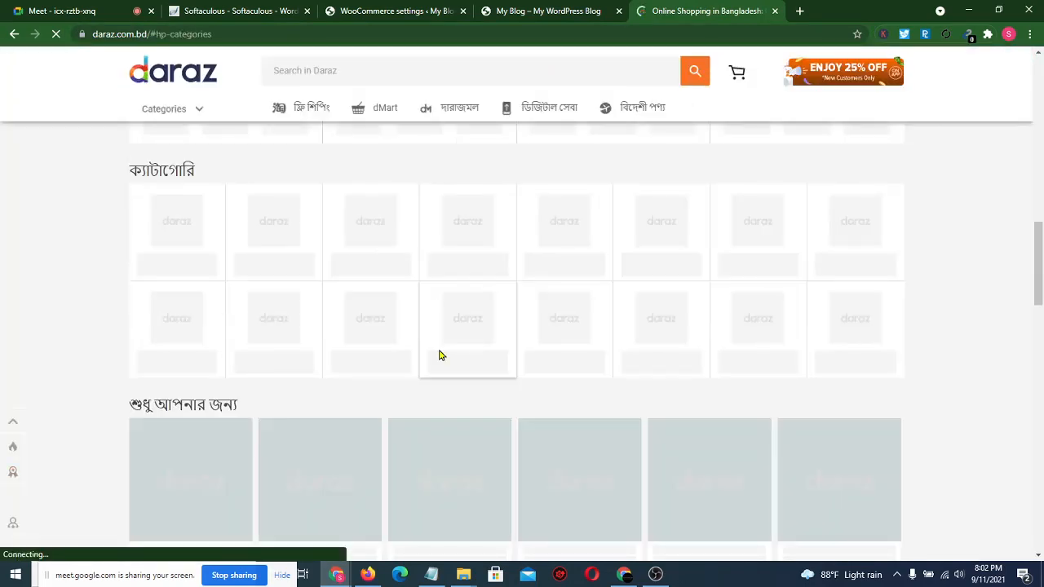
scroll(440, 356, "down", 4)
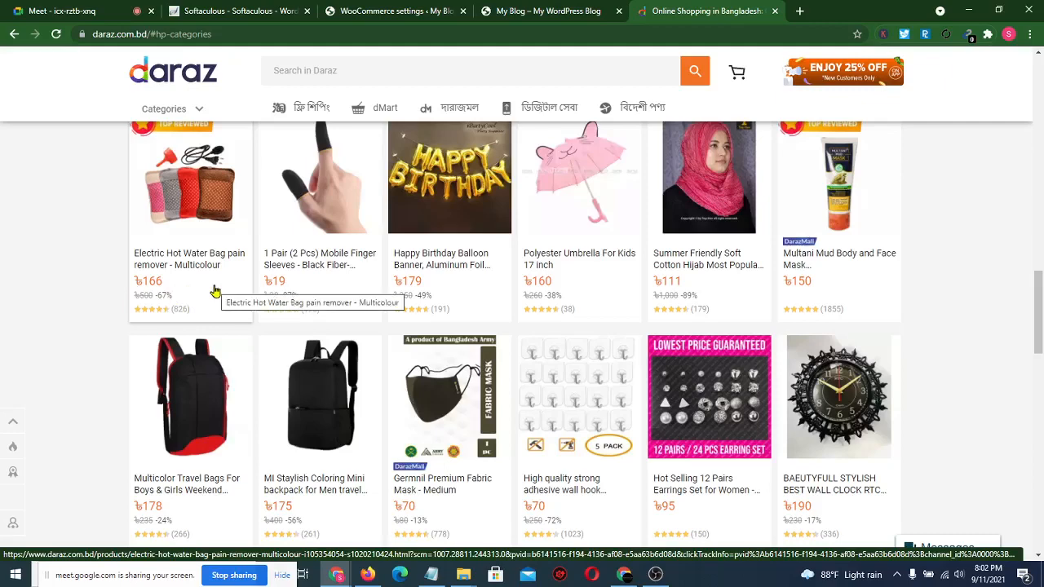
- Load amazon.com in another new tab and scroll down its homepage
left_click(800, 11)
type("ama")
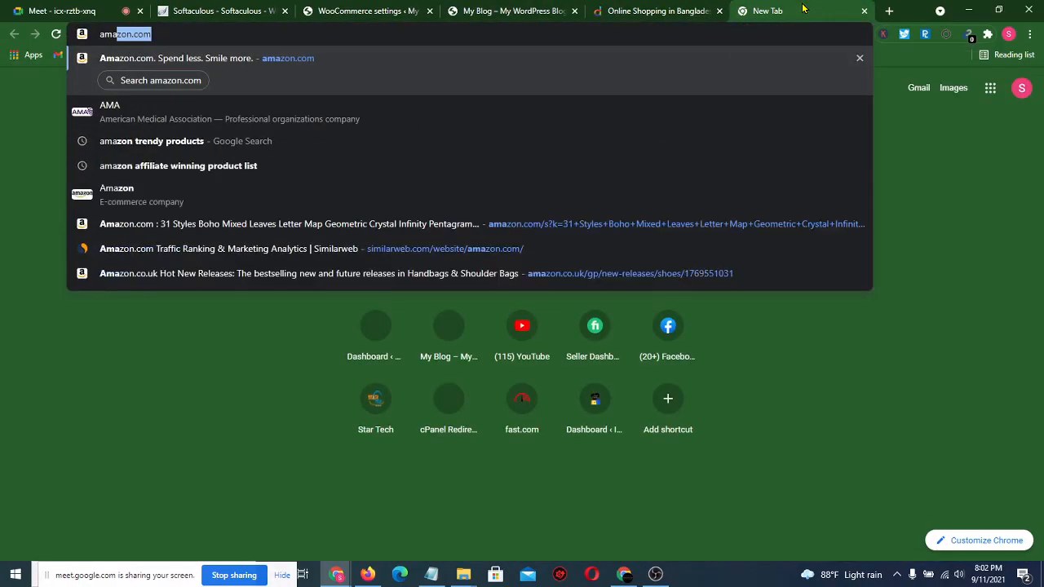
key("Return")
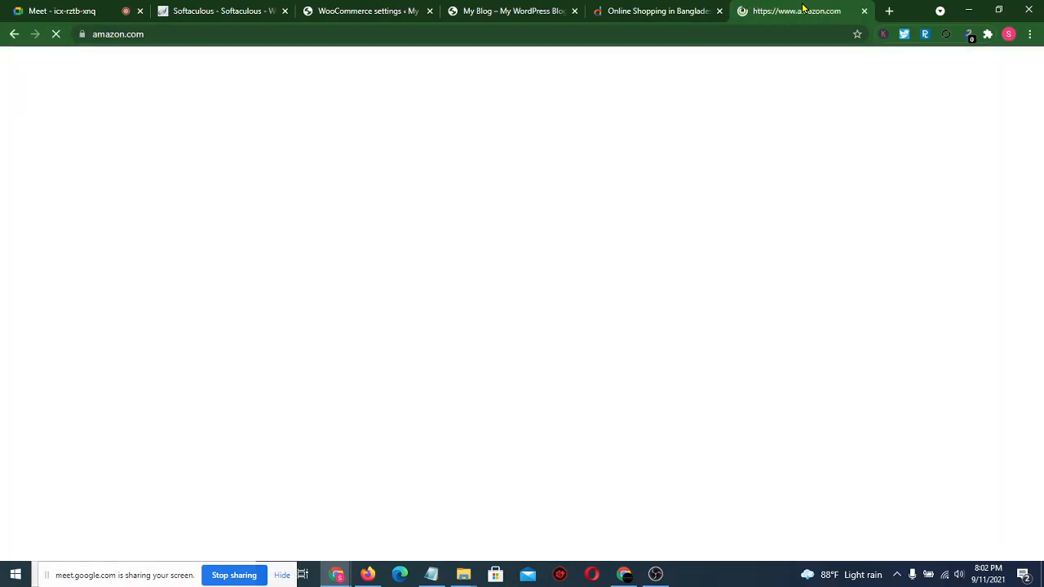
scroll(689, 256, "down", 1)
scroll(689, 255, "down", 7)
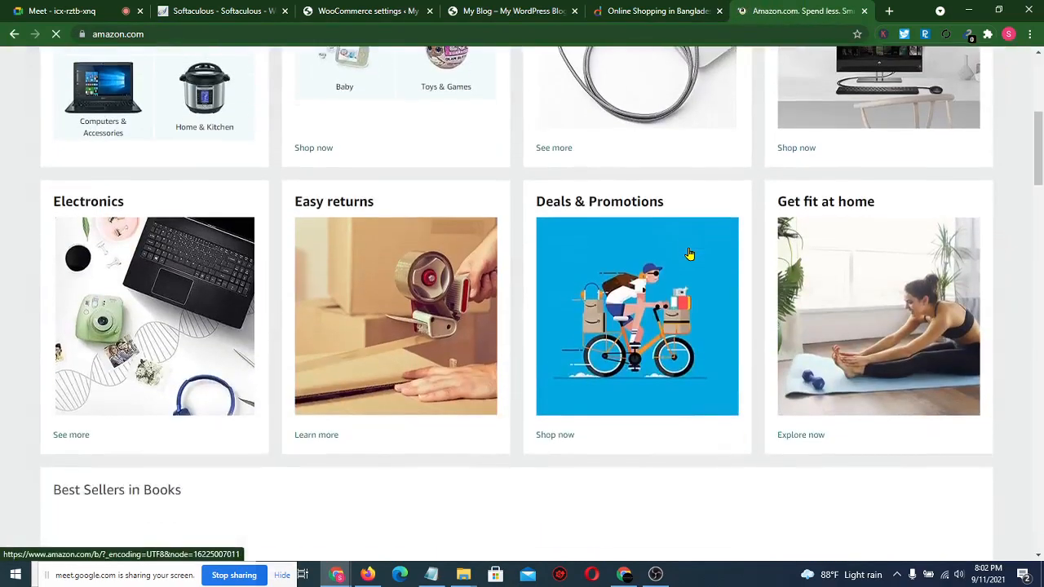
scroll(467, 314, "down", 3)
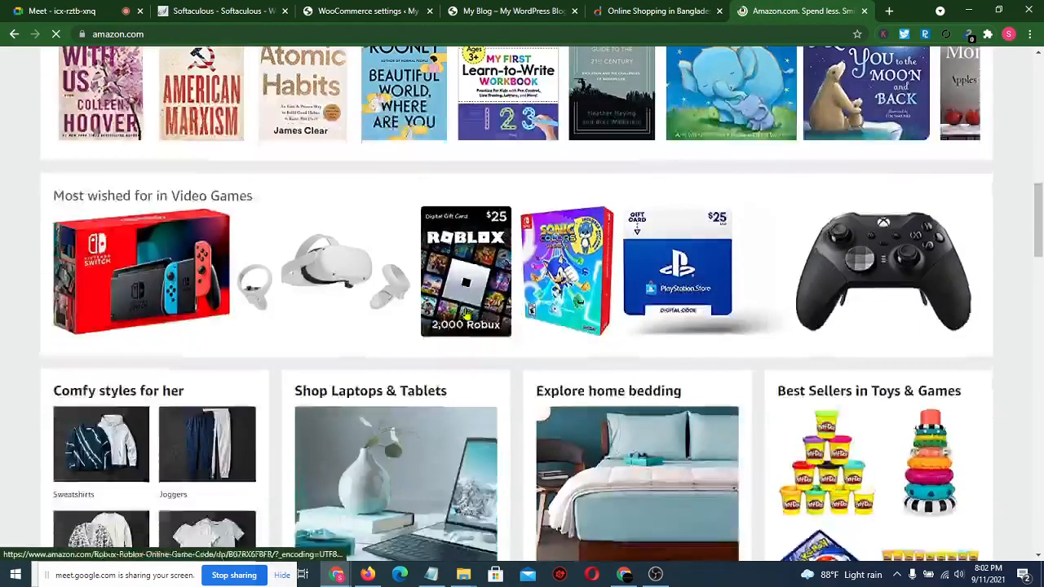
- Open the Elite Series 2 Controller page and its New & Used offers, then return to Softaculous
left_click(857, 225)
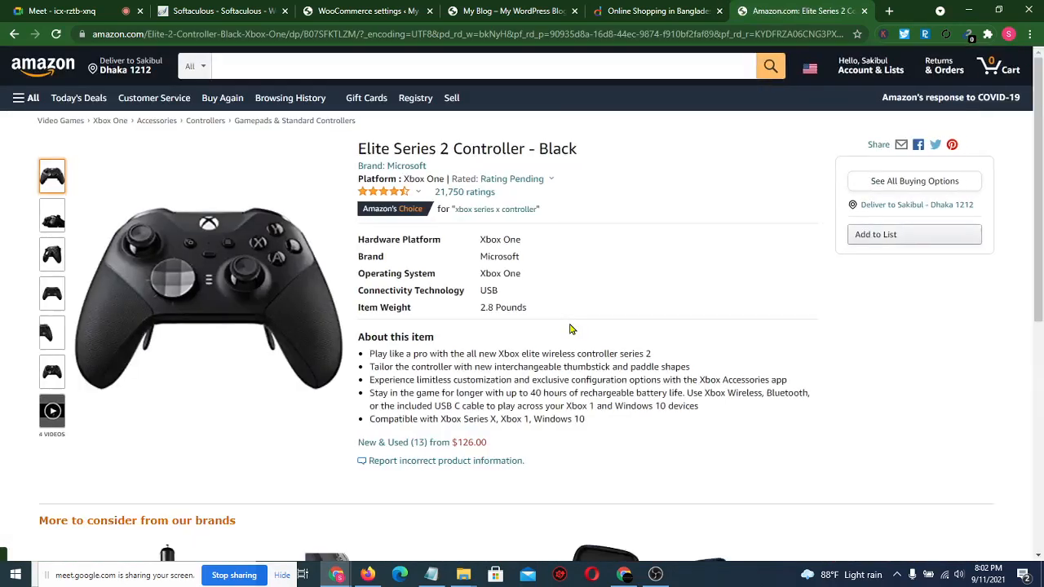
scroll(571, 329, "down", 1)
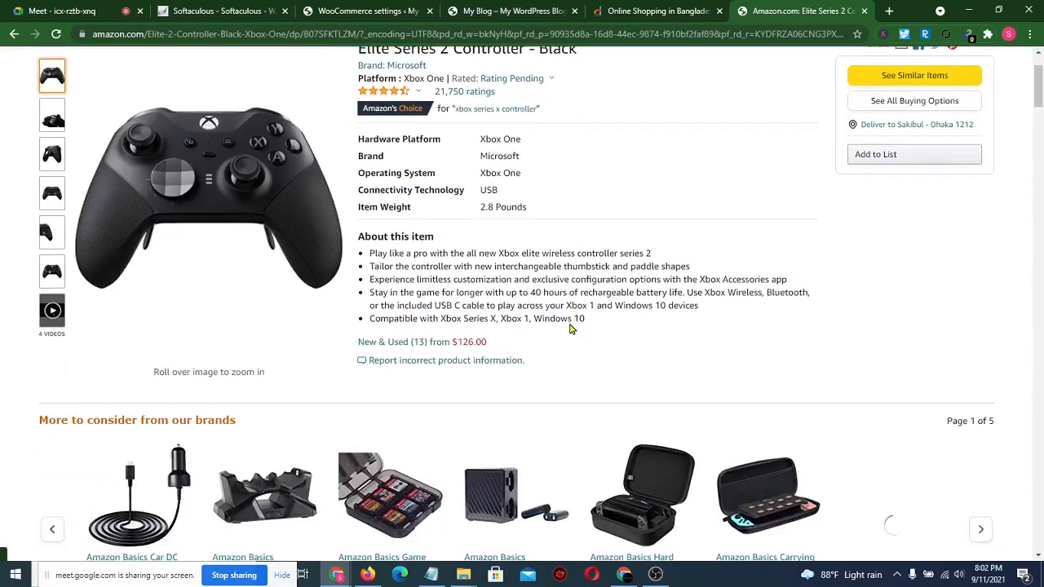
scroll(571, 329, "down", 1)
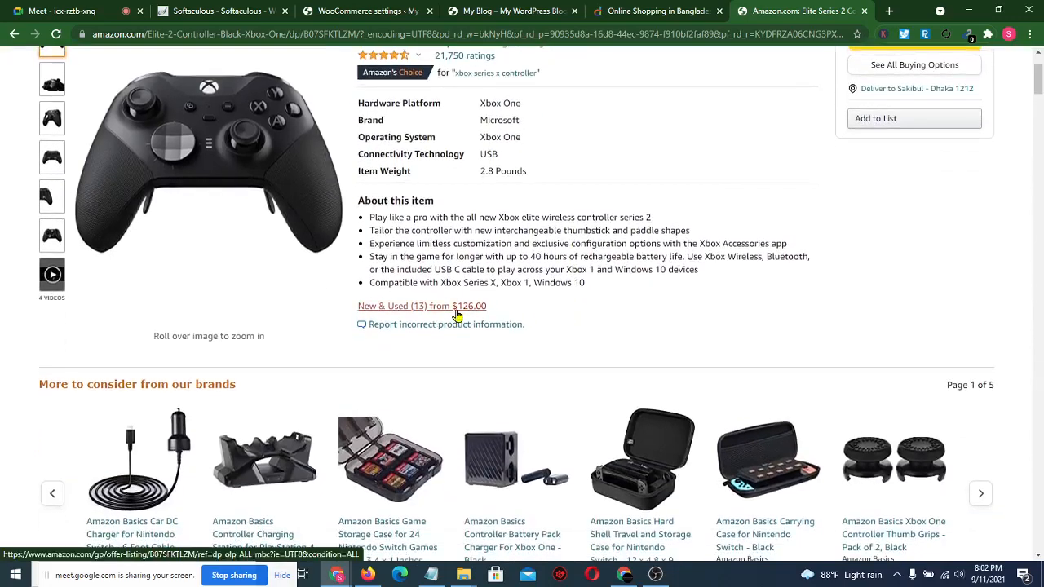
left_click(456, 316)
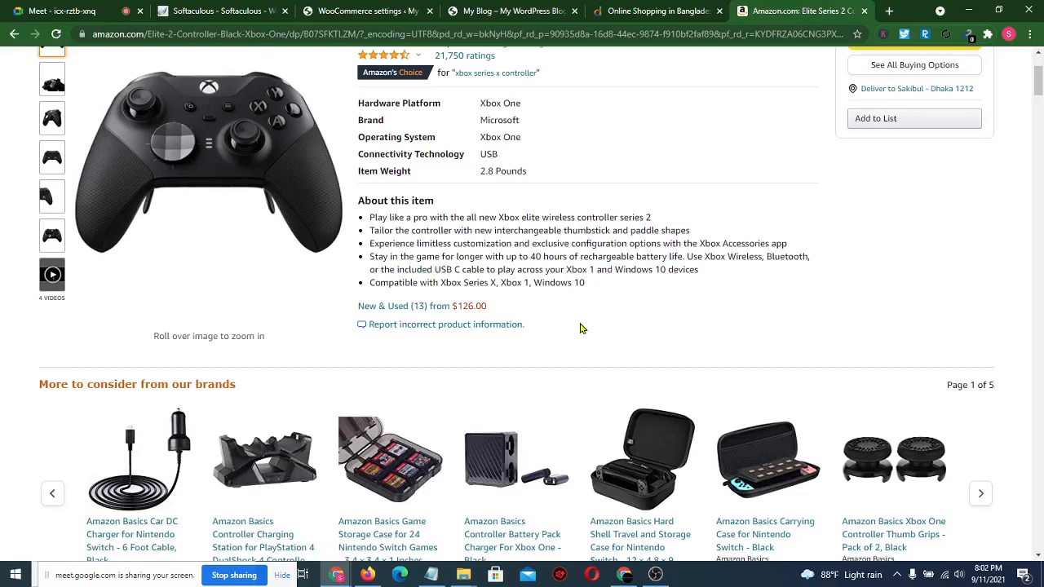
left_click(236, 11)
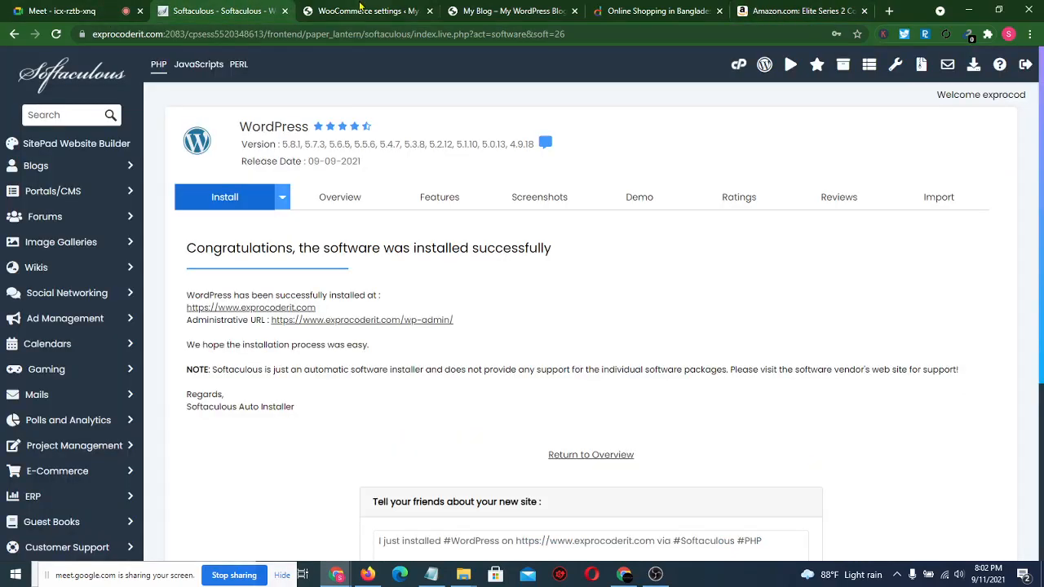
- Review the WooCommerce General settings: shipping to Bangladesh only, coupons, and Bangladeshi taka currency
left_click(360, 8)
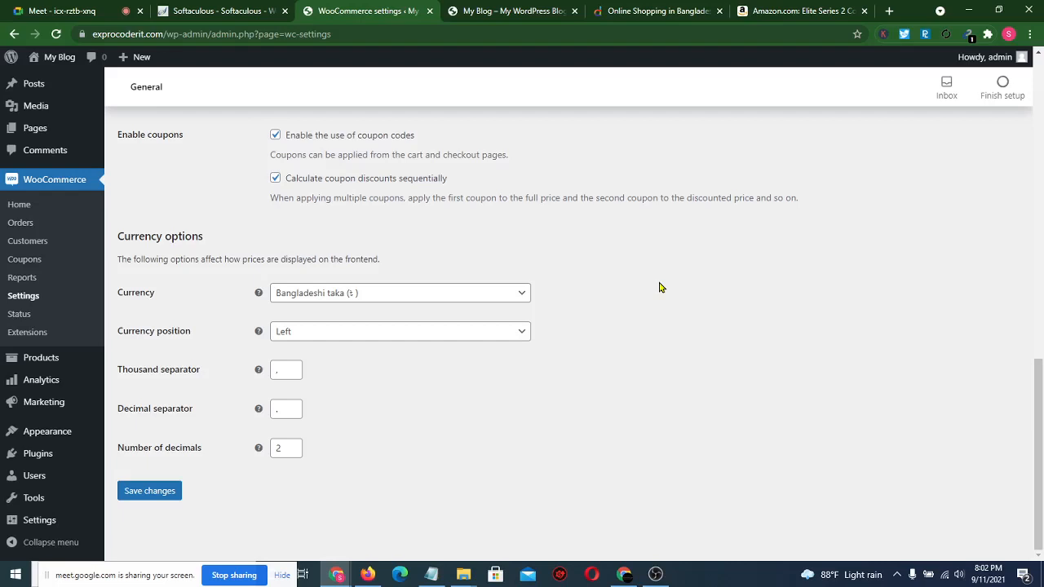
scroll(661, 287, "up", 2)
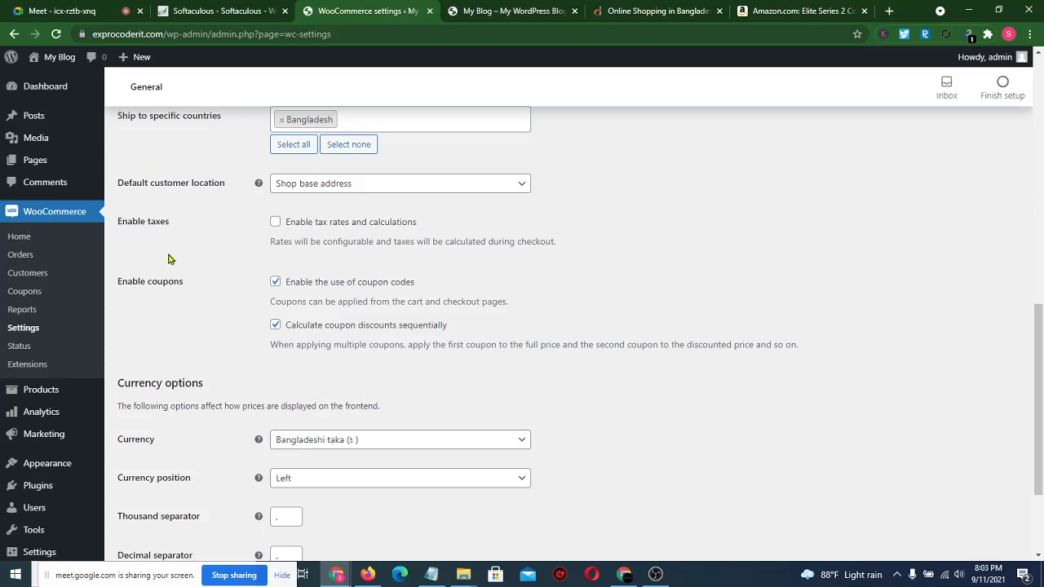
scroll(178, 257, "down", 2)
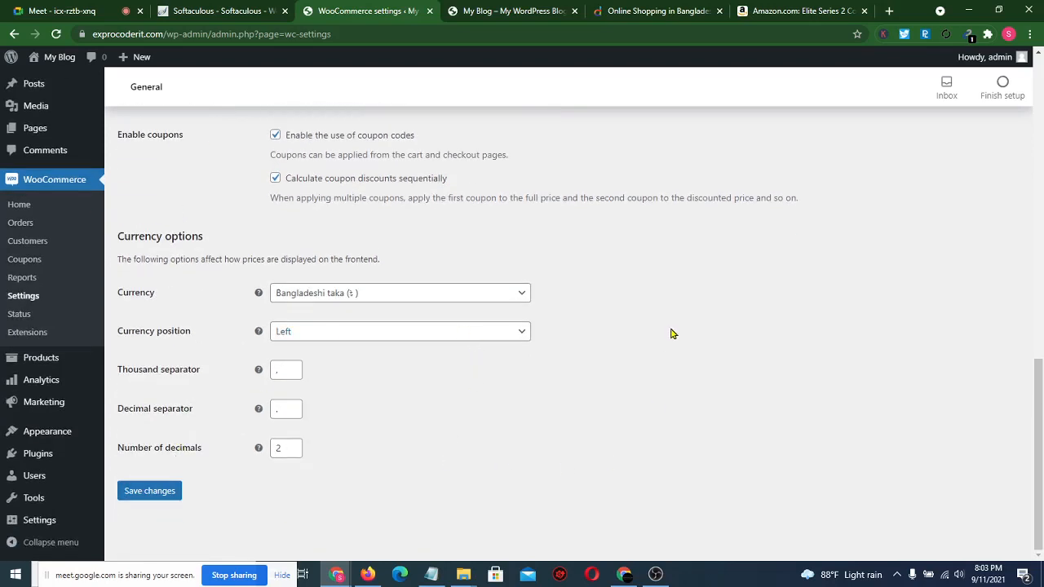
scroll(672, 333, "up", 2)
scroll(671, 333, "up", 1)
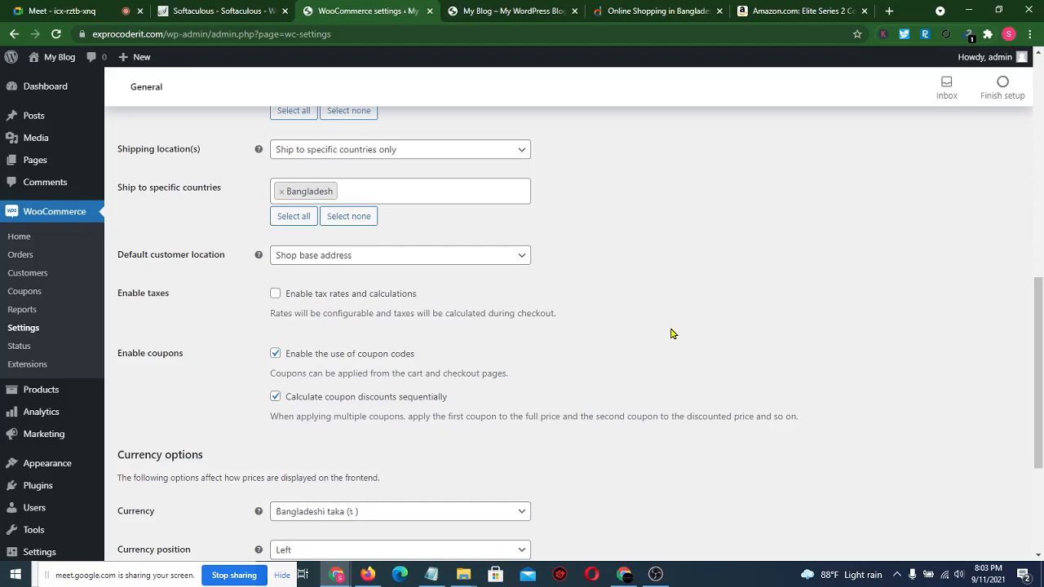
scroll(671, 334, "down", 3)
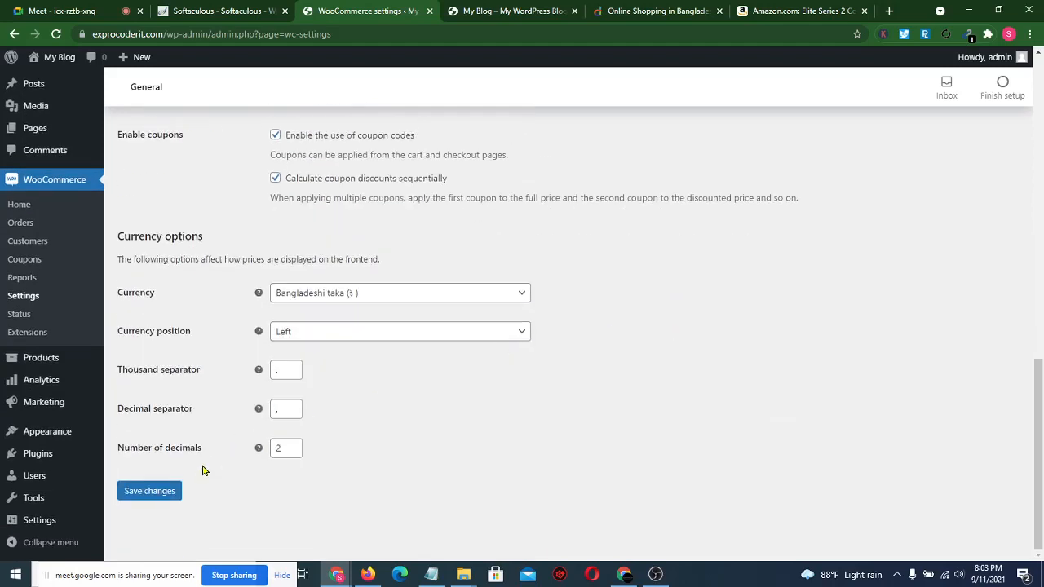
- Save the WooCommerce General settings, then return to the Amazon Elite Series 2 Controller page
left_click(147, 493)
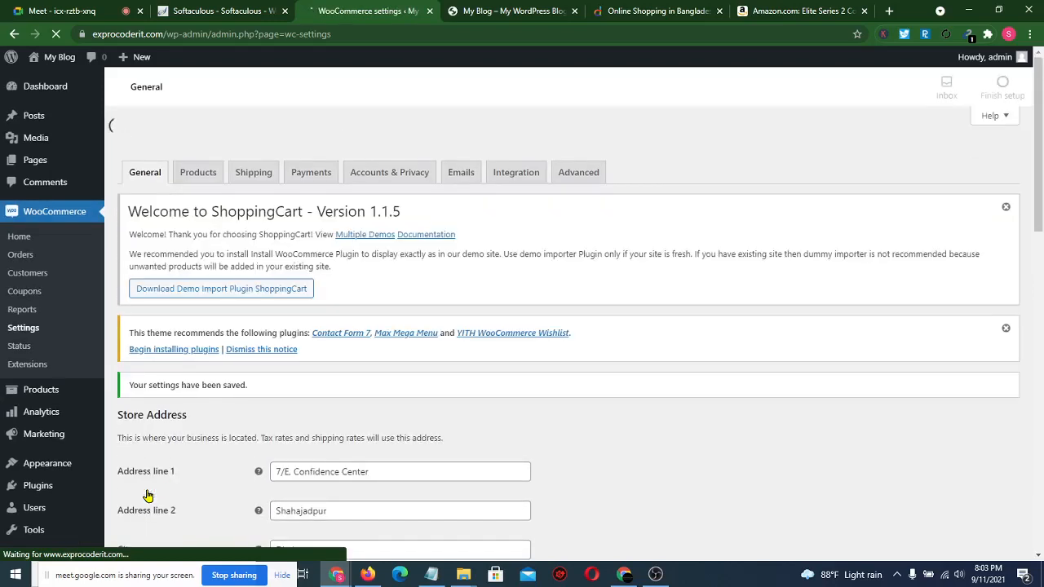
left_click(780, 10)
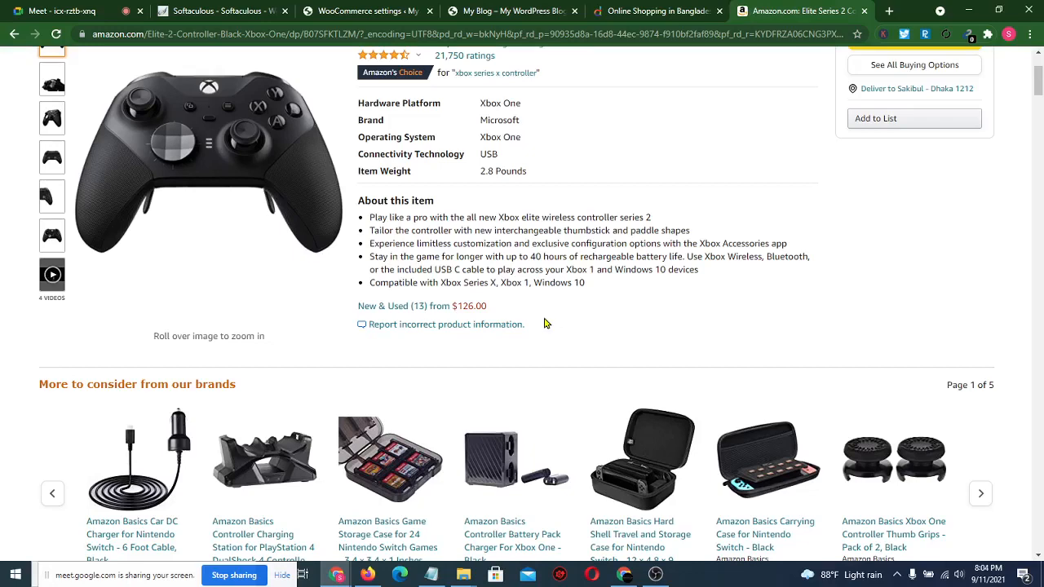
scroll(546, 324, "up", 2)
scroll(546, 324, "down", 3)
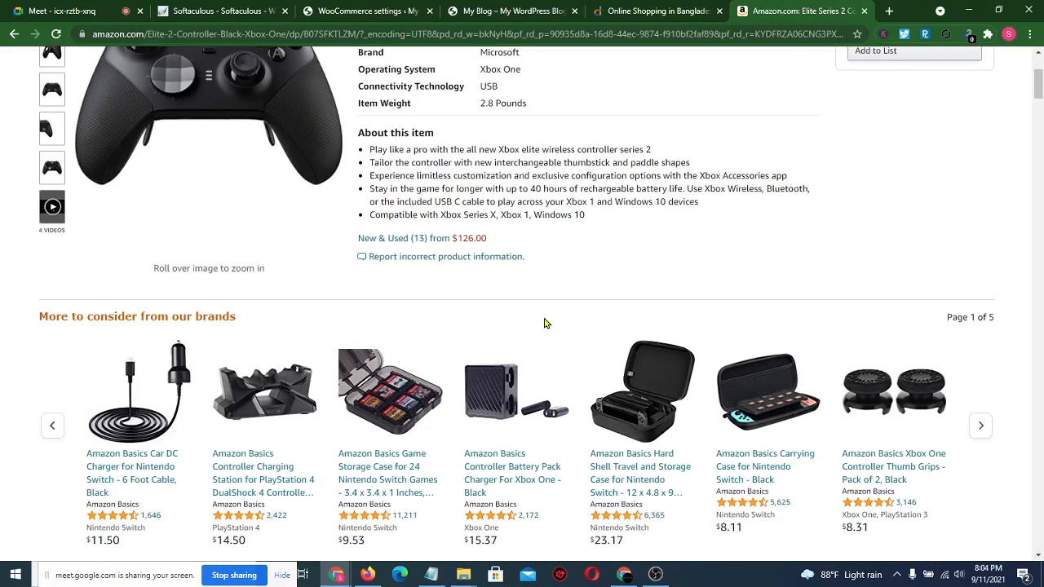
scroll(627, 225, "up", 3)
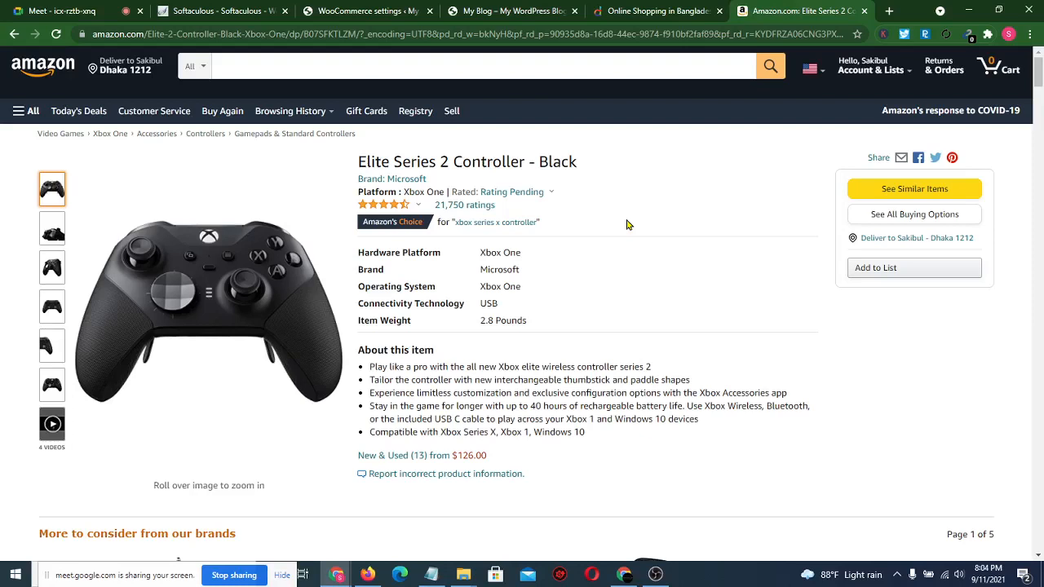
- Go to the WooCommerce settings and open the Products section
left_click(225, 10)
left_click(364, 7)
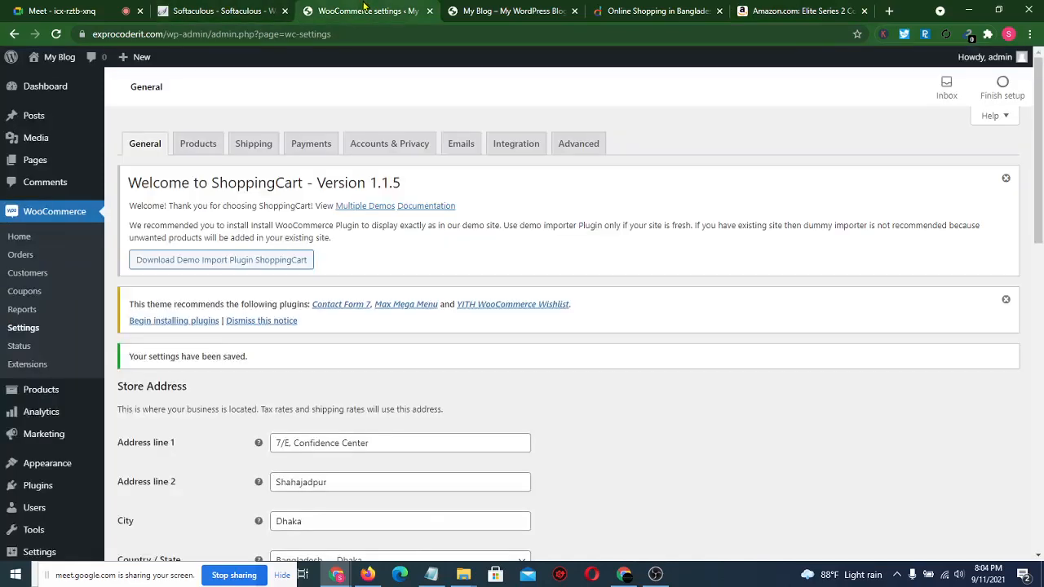
scroll(435, 383, "down", 2)
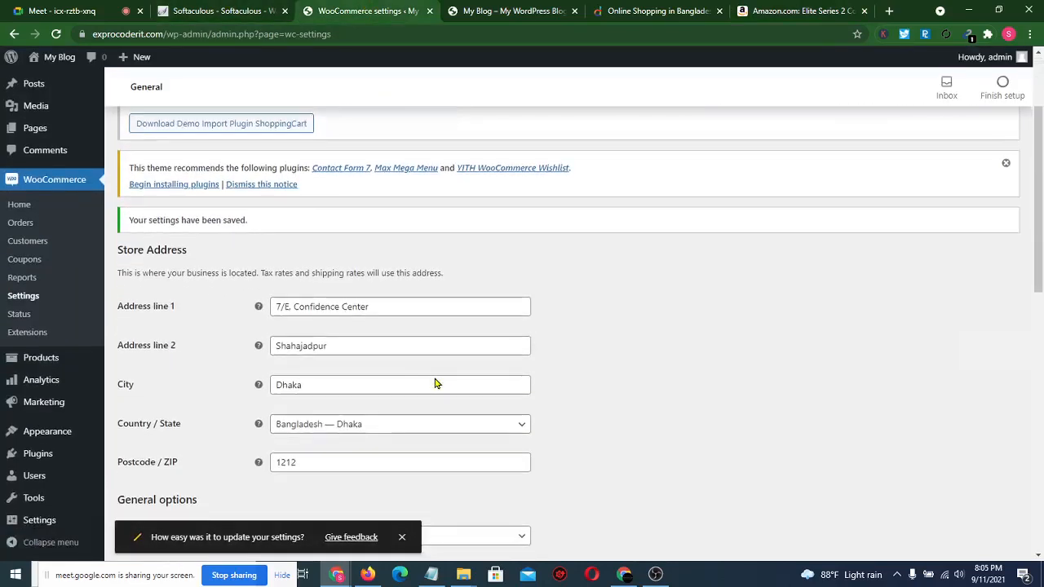
scroll(434, 384, "down", 5)
scroll(433, 382, "up", 7)
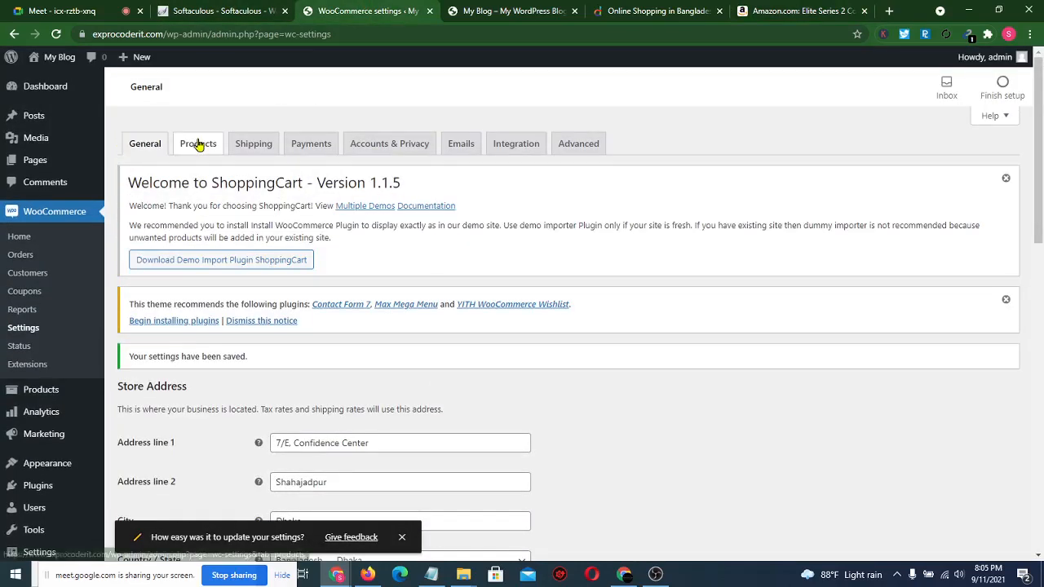
left_click(199, 144)
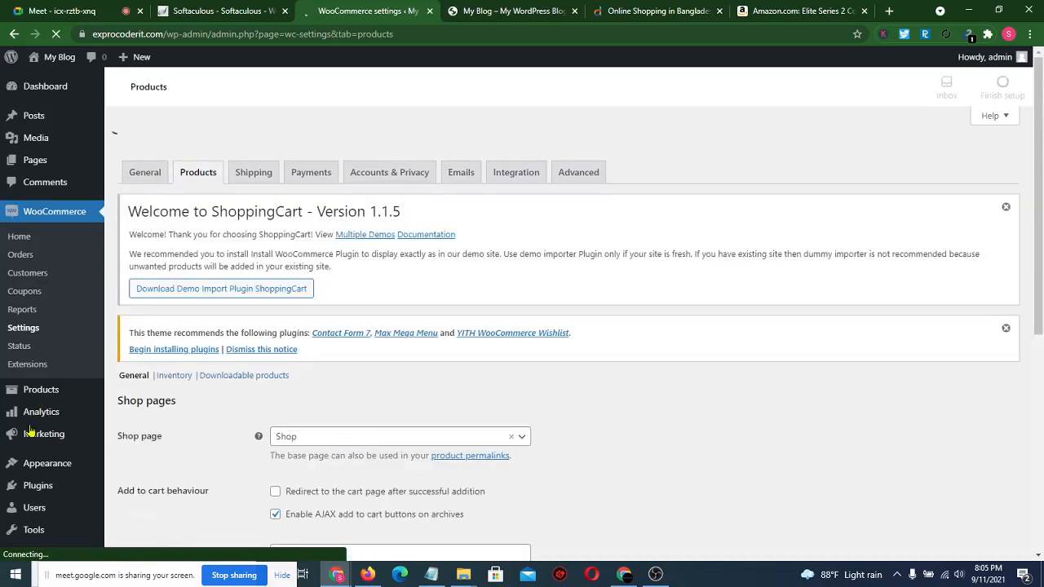
- Let the waiting participant into the video call
mouse_move(45, 392)
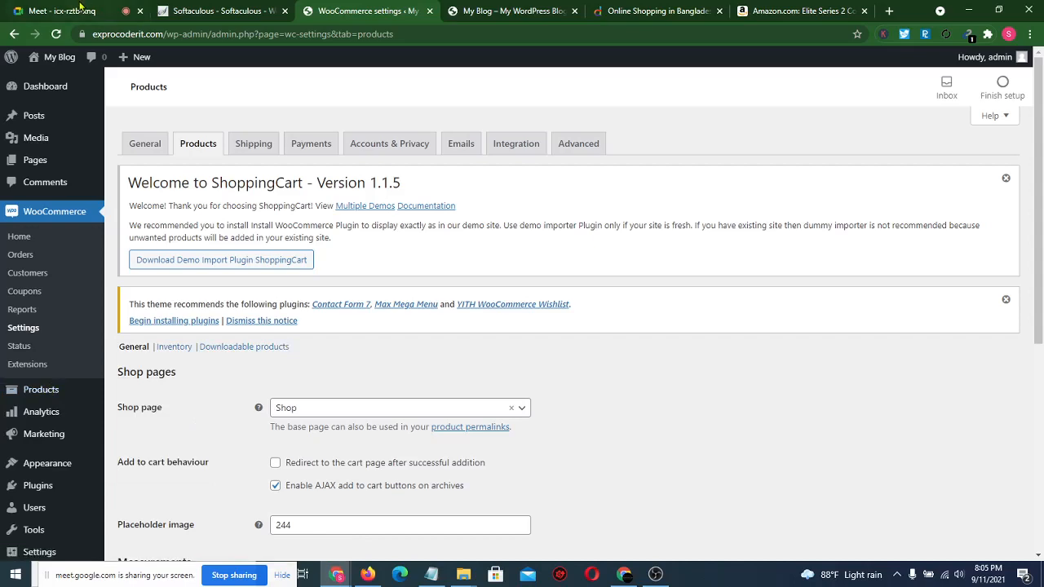
left_click(81, 8)
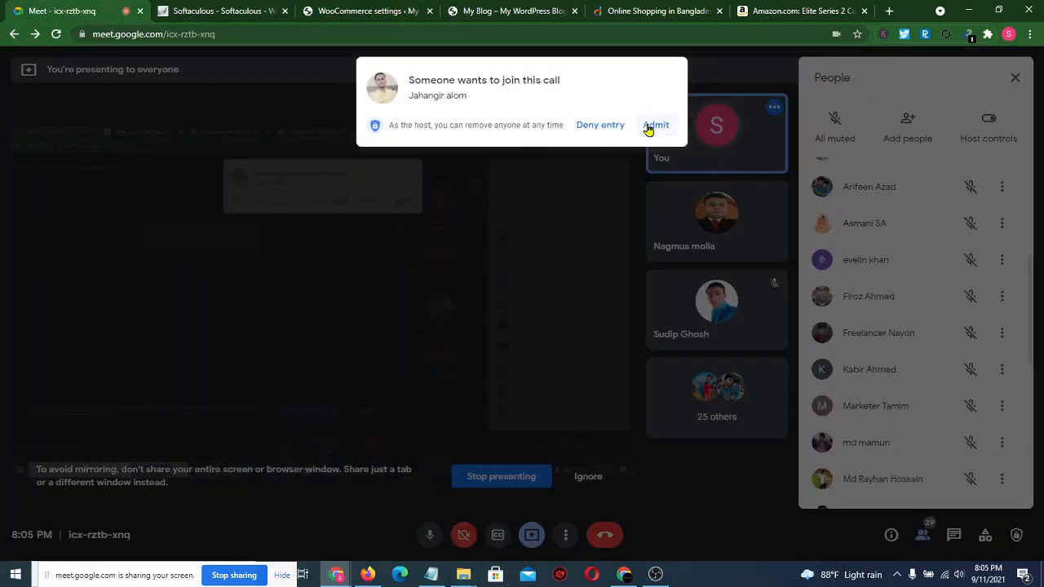
left_click(650, 126)
- Back in product settings, confirm Shop as the shop page
left_click(349, 10)
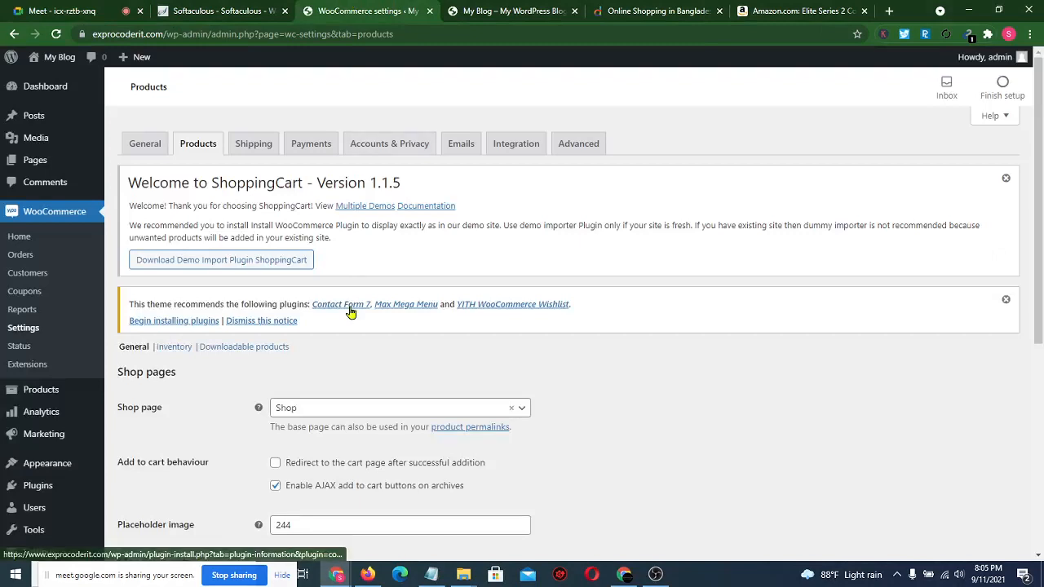
scroll(349, 310, "down", 2)
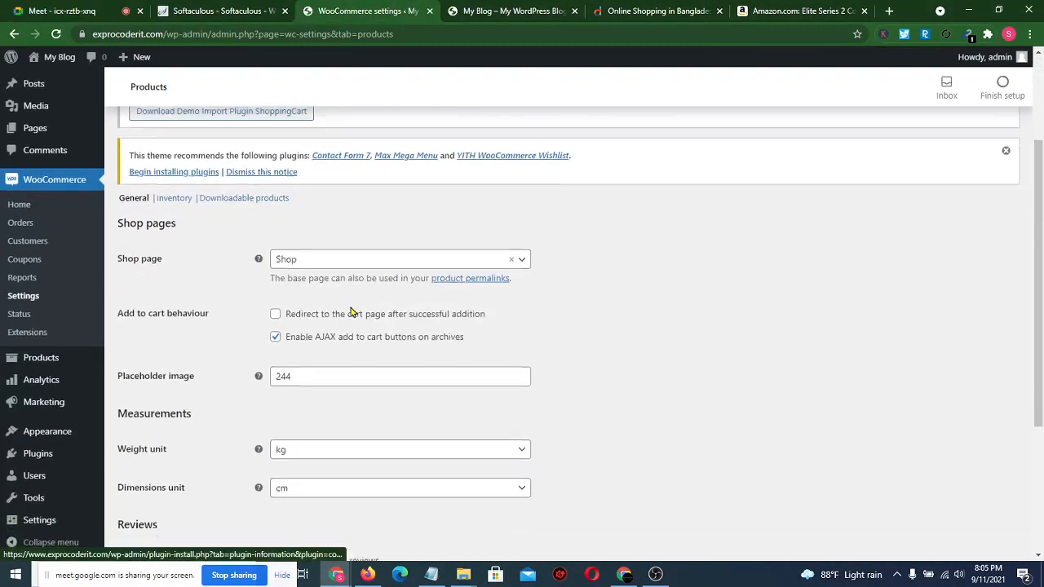
left_click(478, 261)
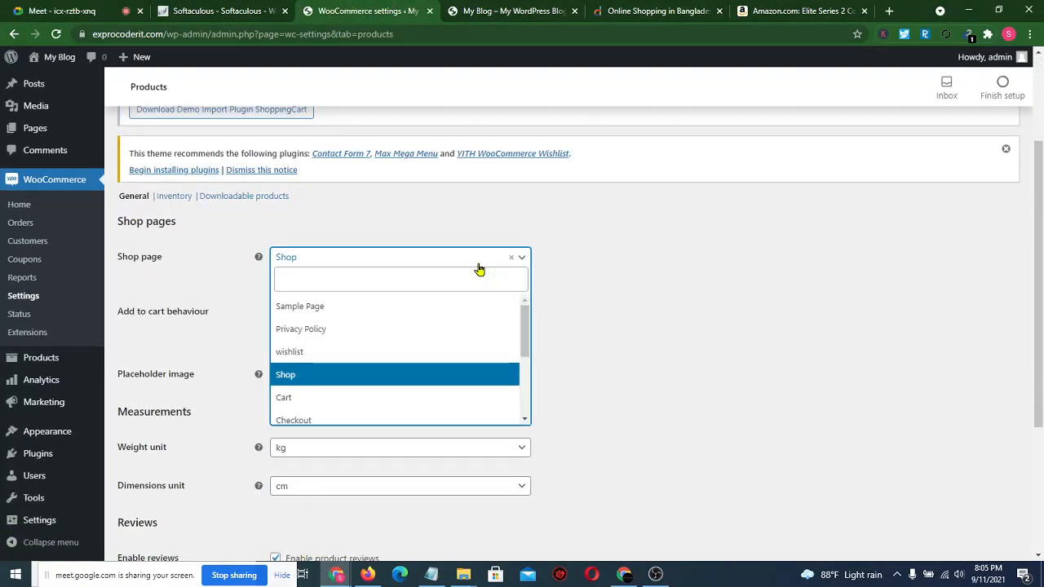
scroll(419, 349, "down", 3)
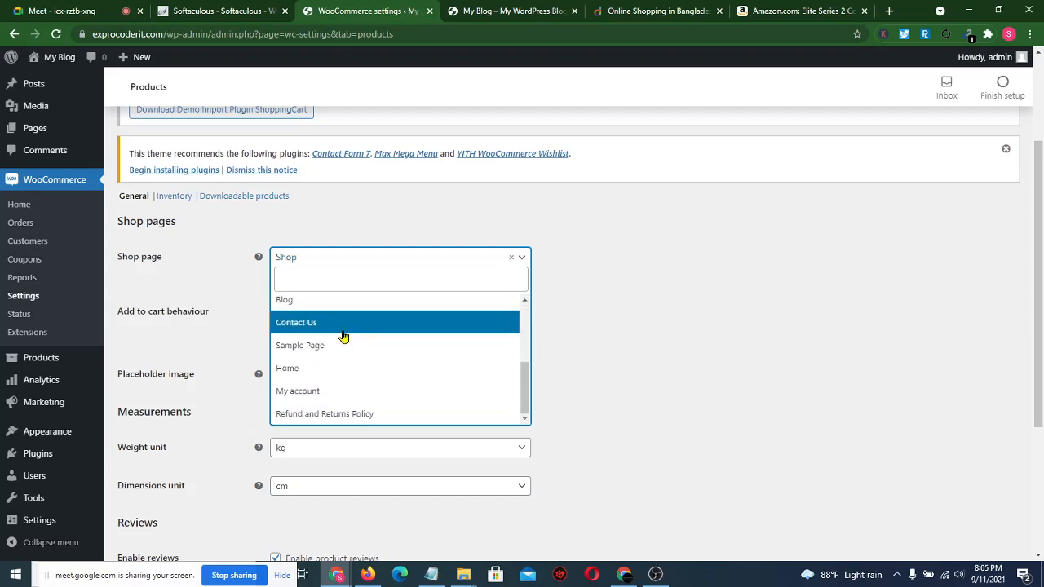
scroll(343, 337, "up", 3)
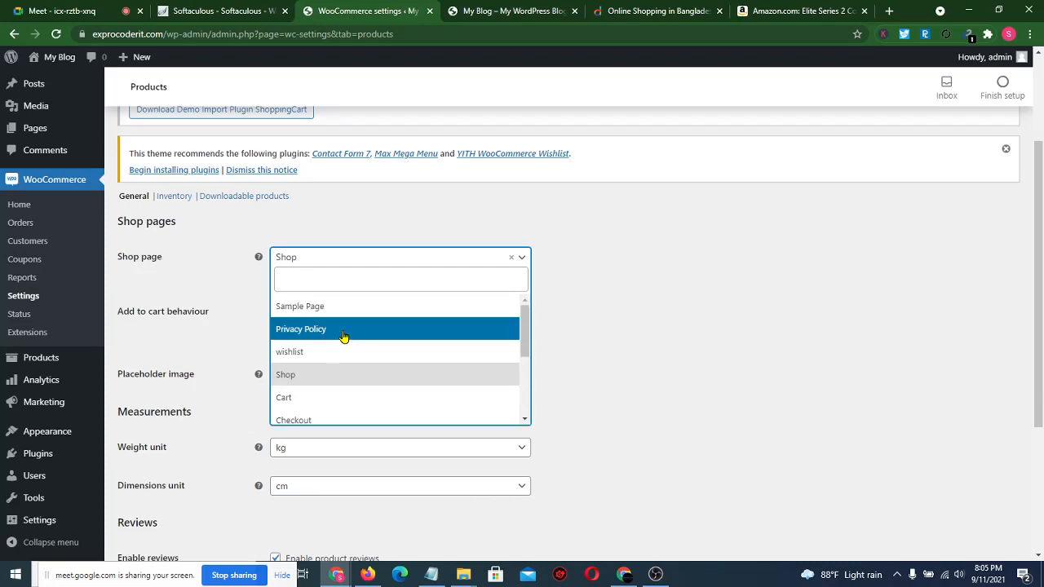
left_click(324, 374)
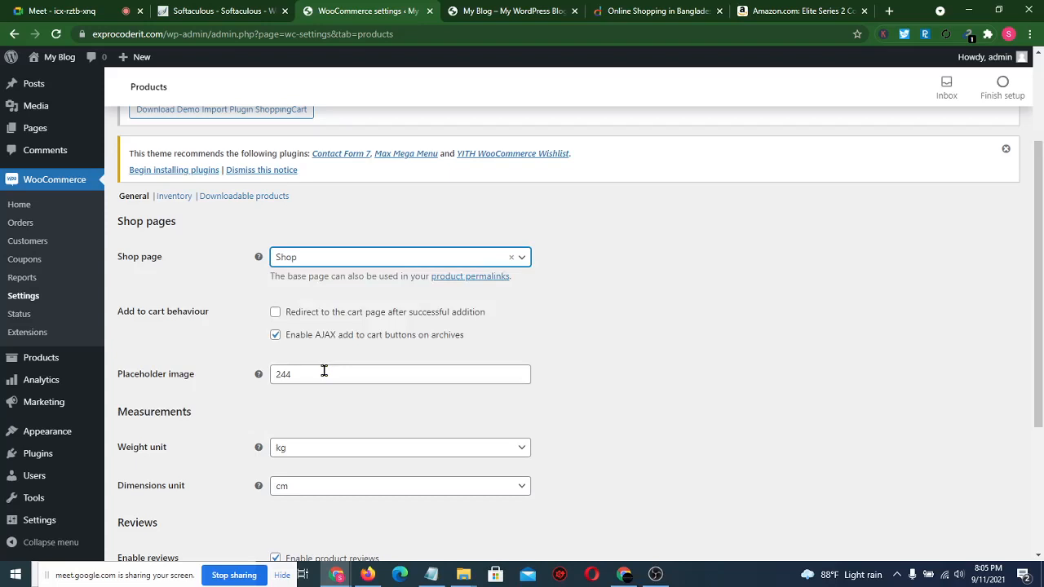
- Keep kg as the weight unit and cm as the dimensions unit
scroll(326, 372, "down", 2)
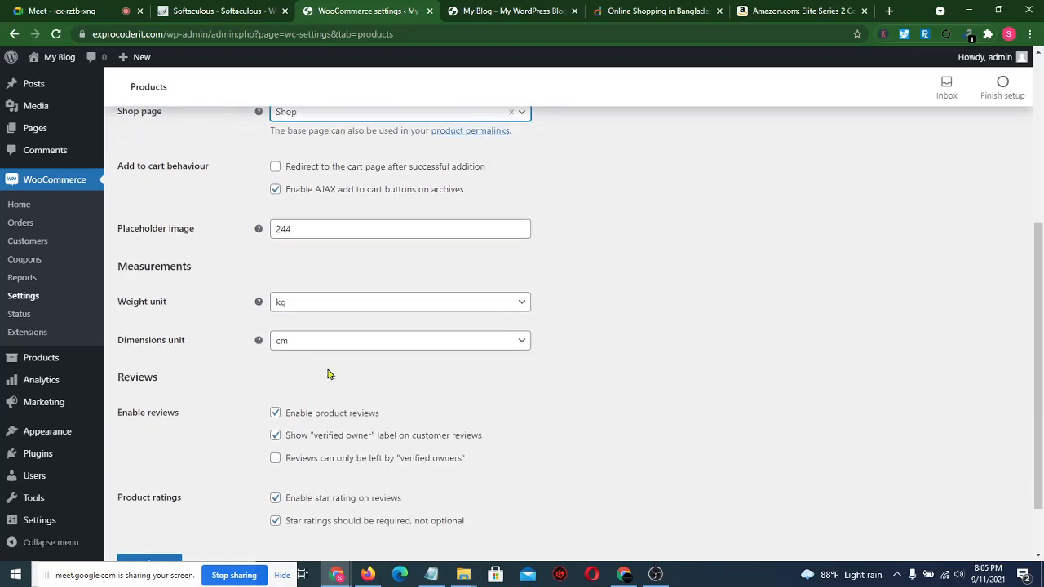
left_click(360, 313)
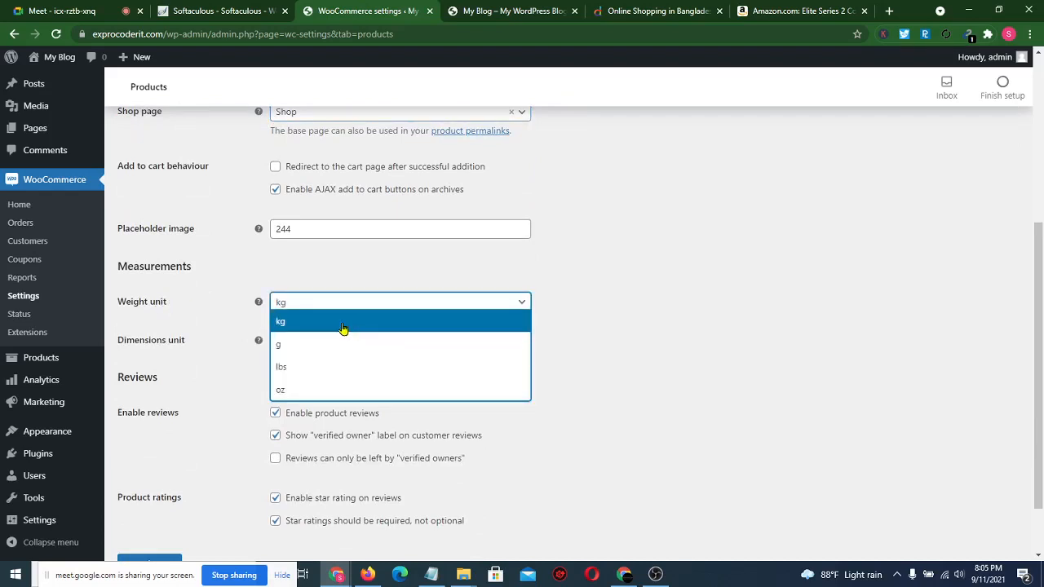
left_click(335, 324)
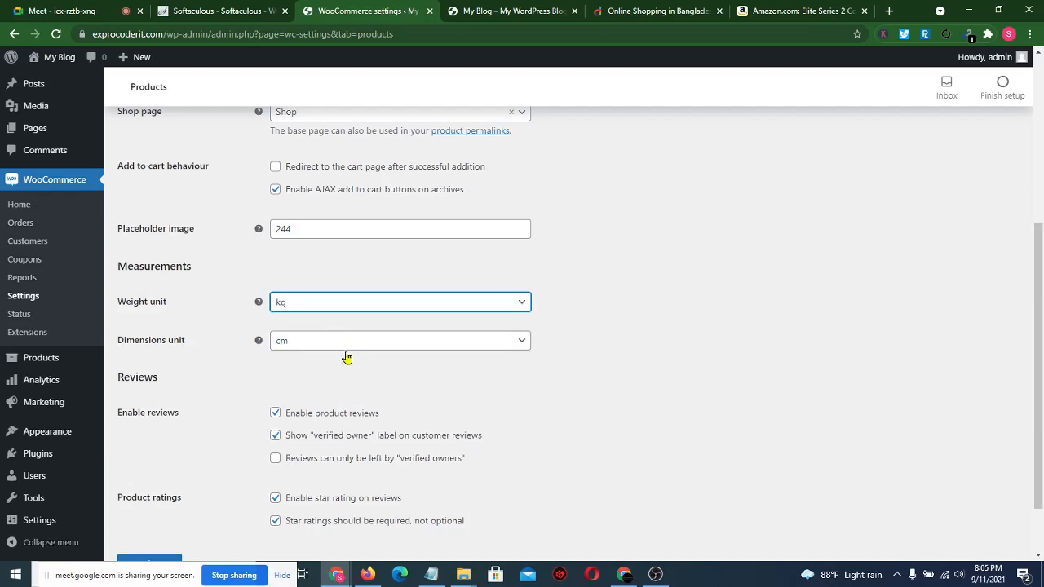
left_click(348, 345)
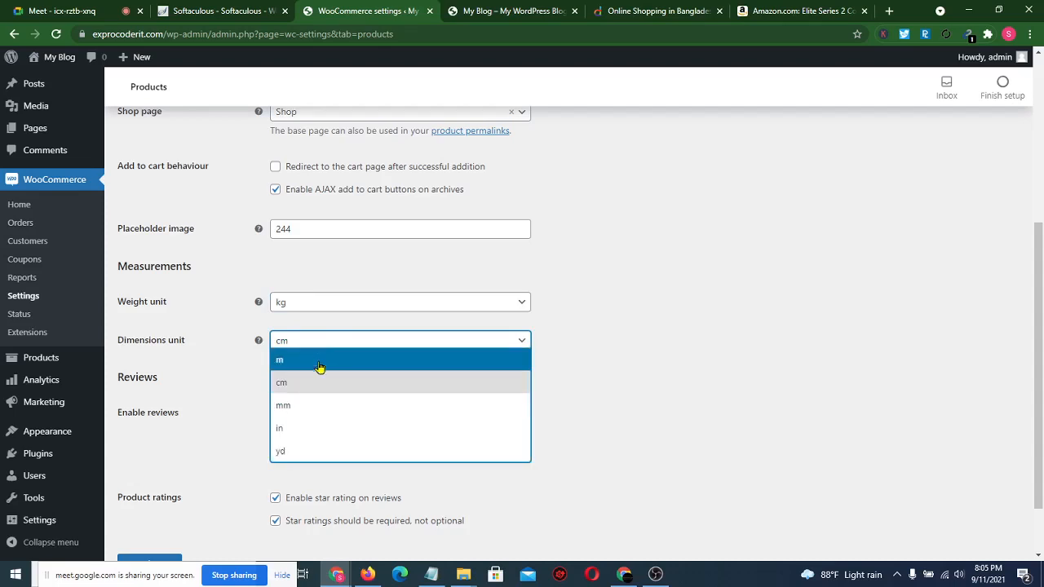
left_click(309, 386)
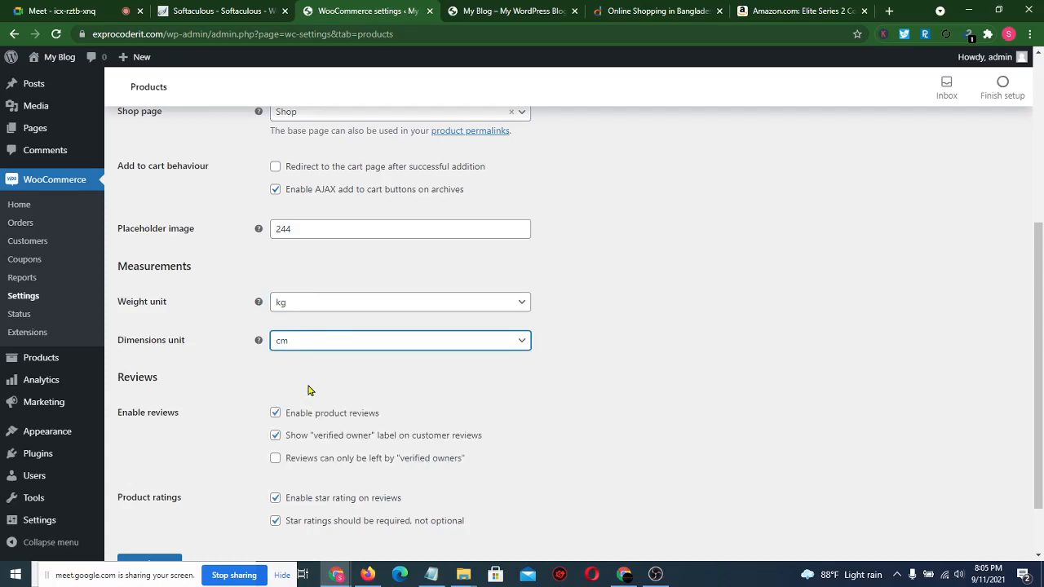
scroll(309, 389, "down", 1)
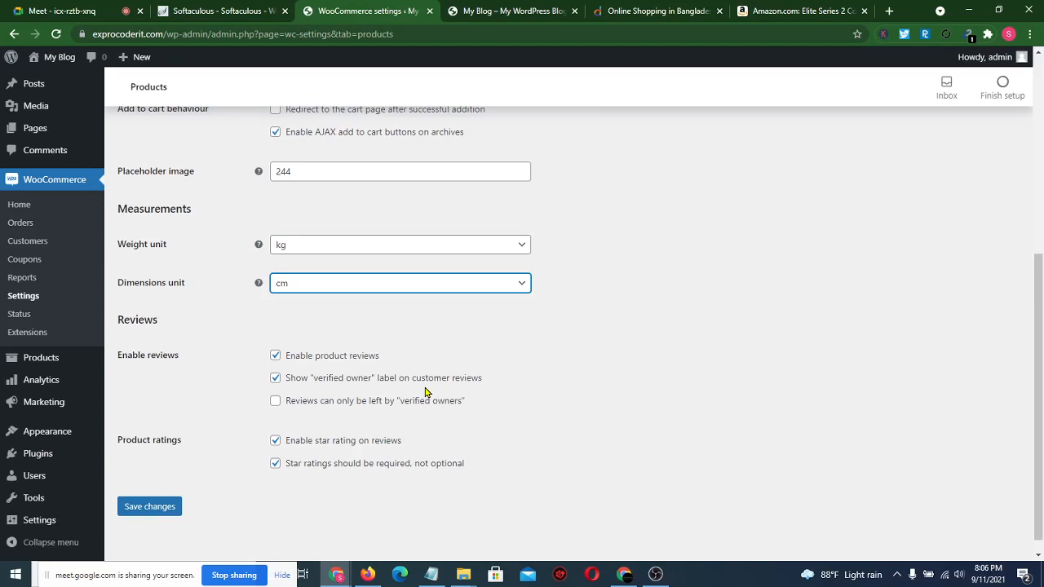
- Restrict product reviews to verified owners and save the product settings
left_click(276, 402)
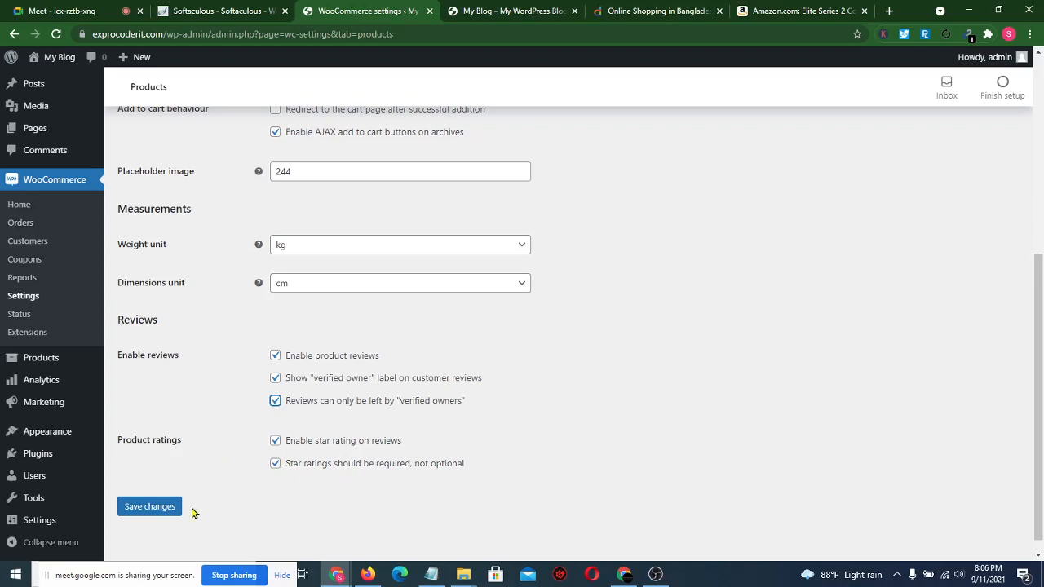
left_click(150, 512)
left_click(150, 511)
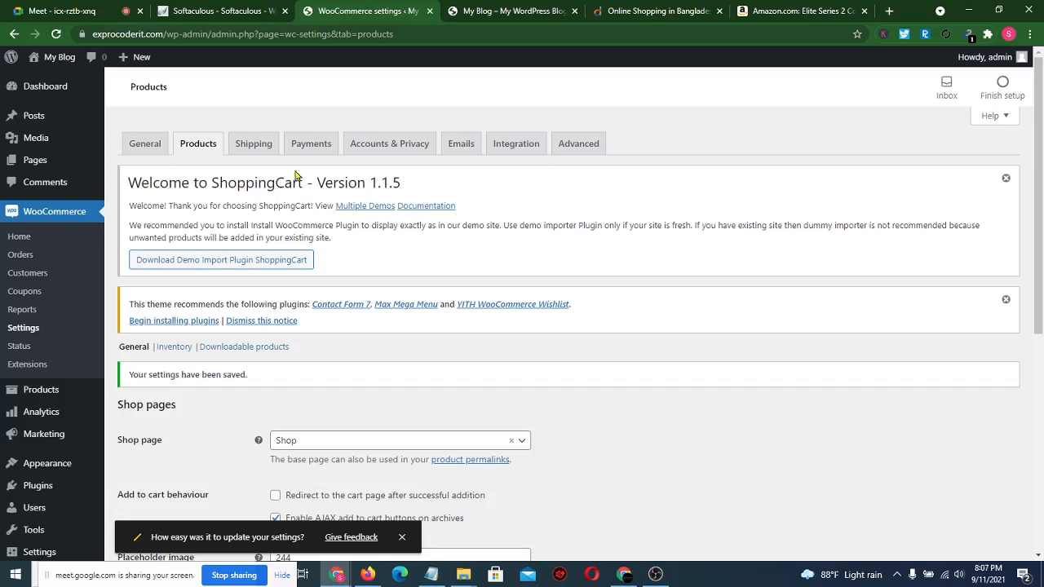
left_click(252, 150)
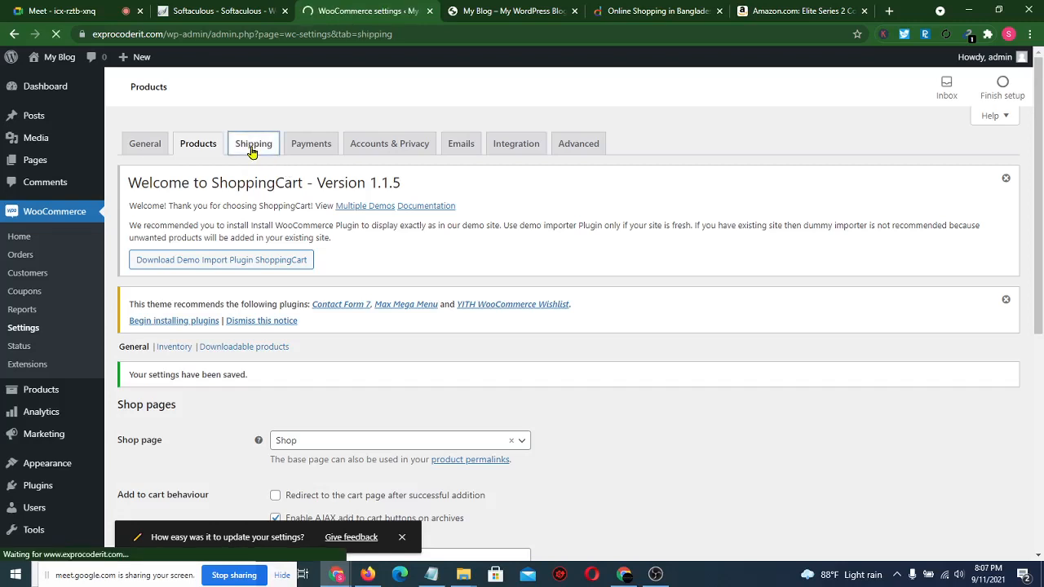
- Create a new shipping zone named 'Dhaka'
scroll(341, 395, "down", 2)
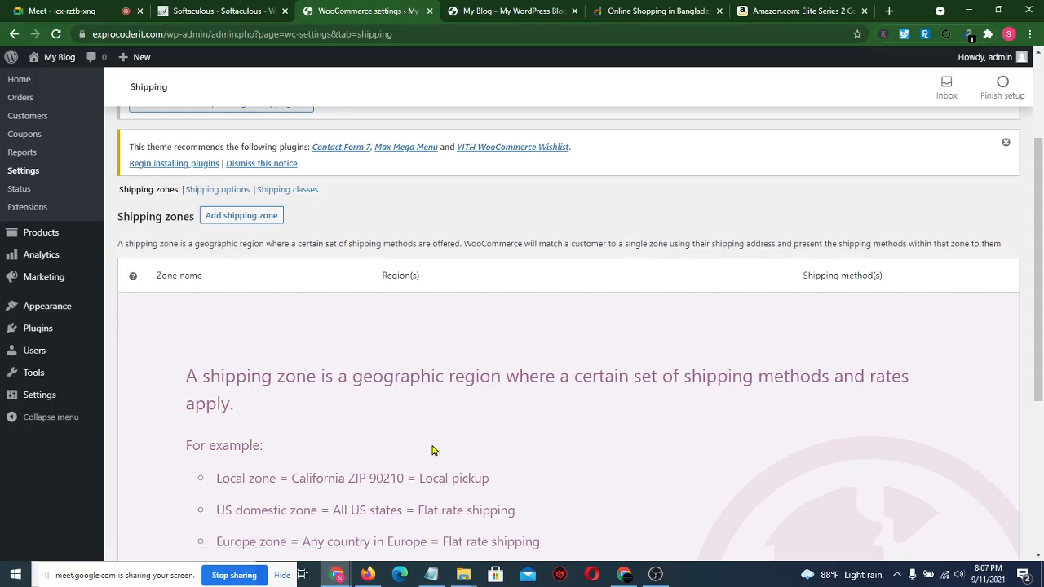
scroll(432, 450, "down", 4)
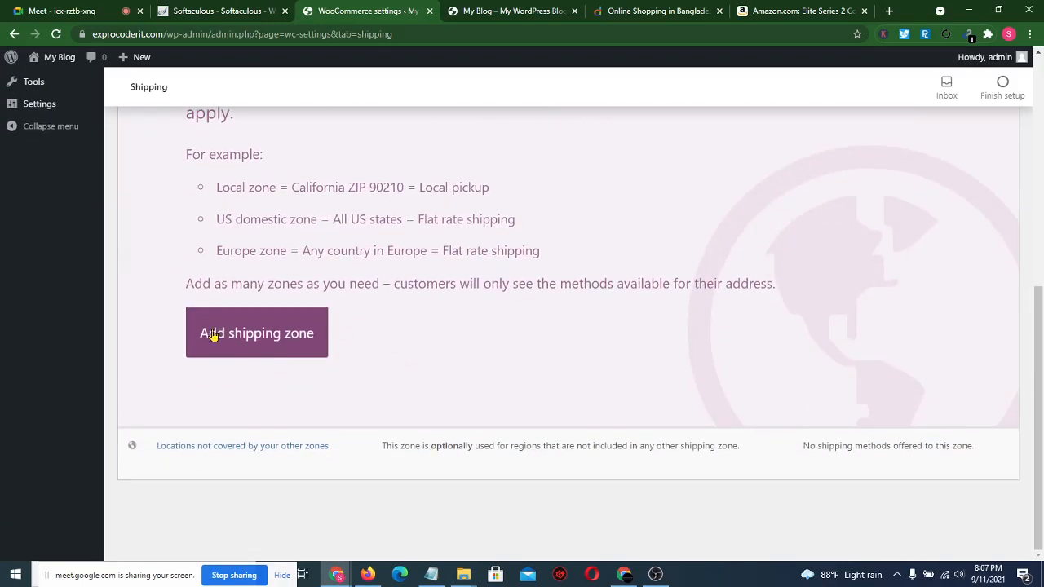
left_click(277, 331)
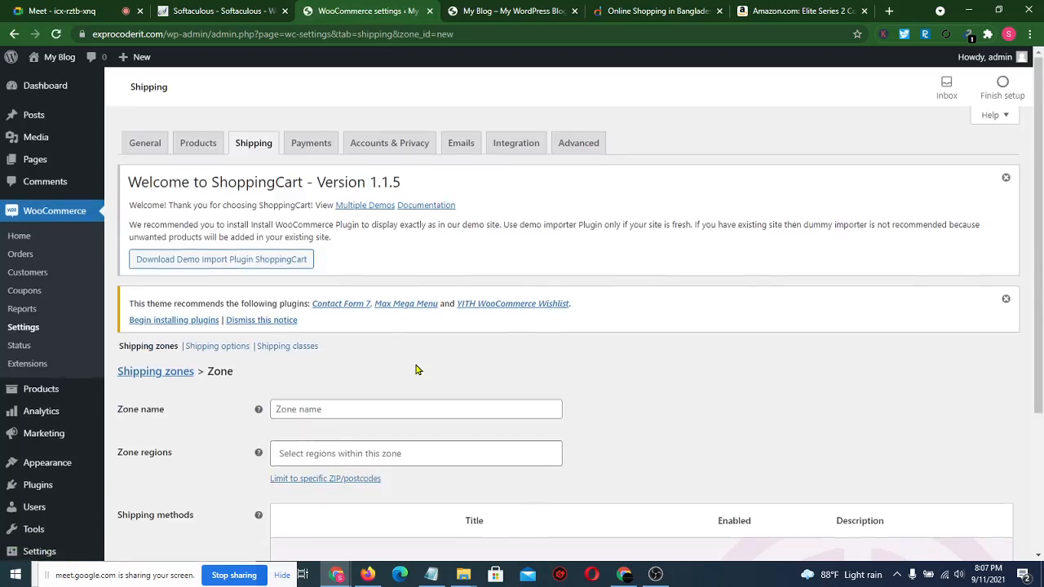
scroll(392, 363, "down", 1)
left_click(324, 352)
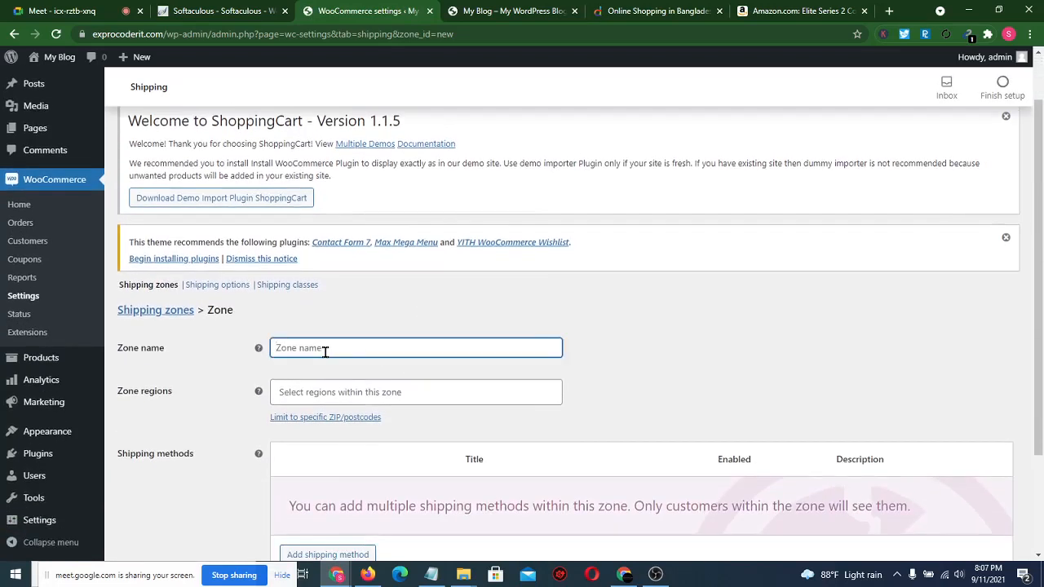
type("Dhaka")
left_click(377, 299)
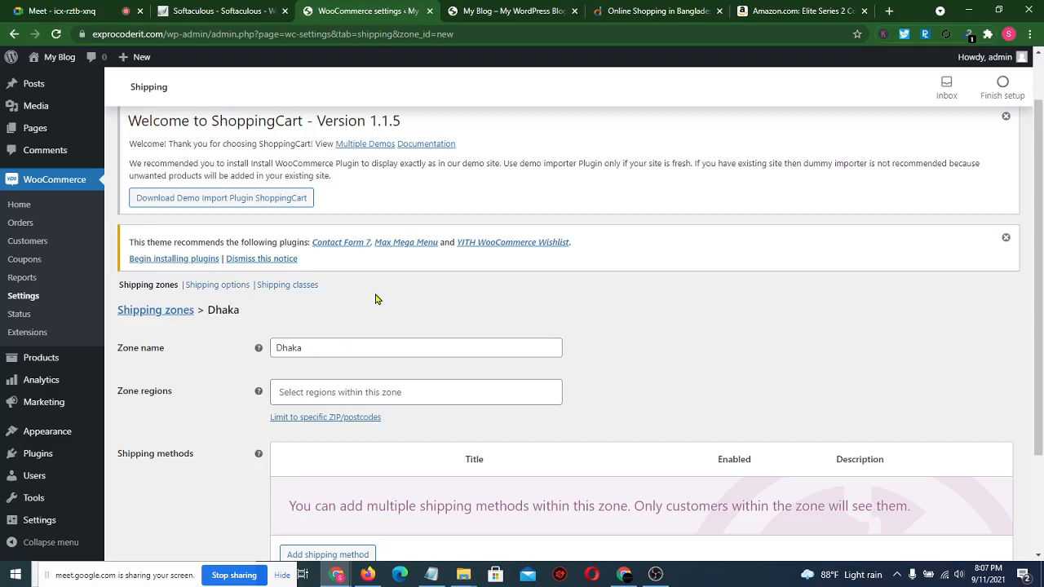
- Add Bangladesh as the Dhaka zone's region
left_click(333, 393)
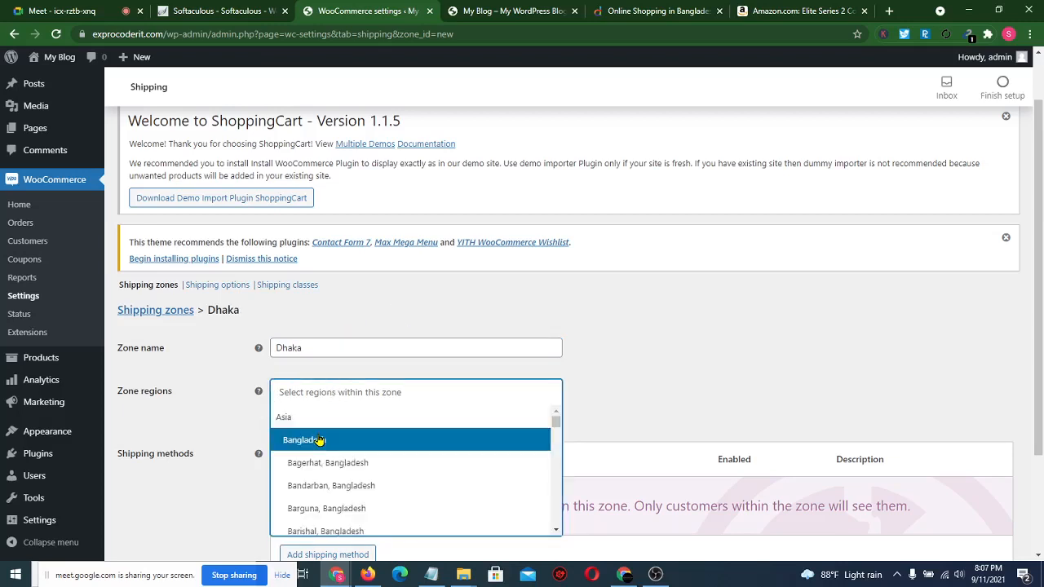
scroll(319, 441, "down", 1)
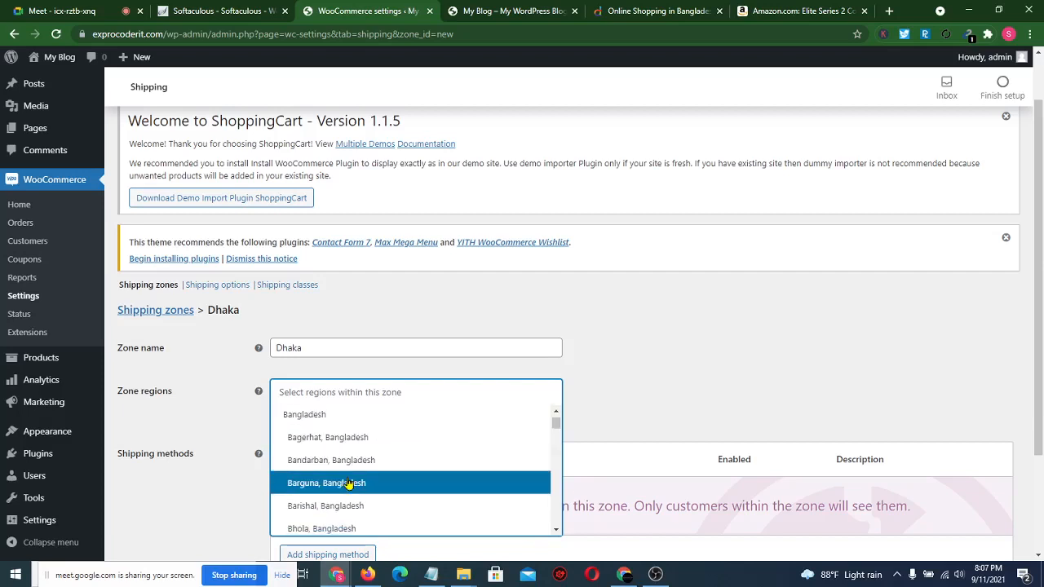
scroll(349, 483, "up", 1)
left_click(316, 445)
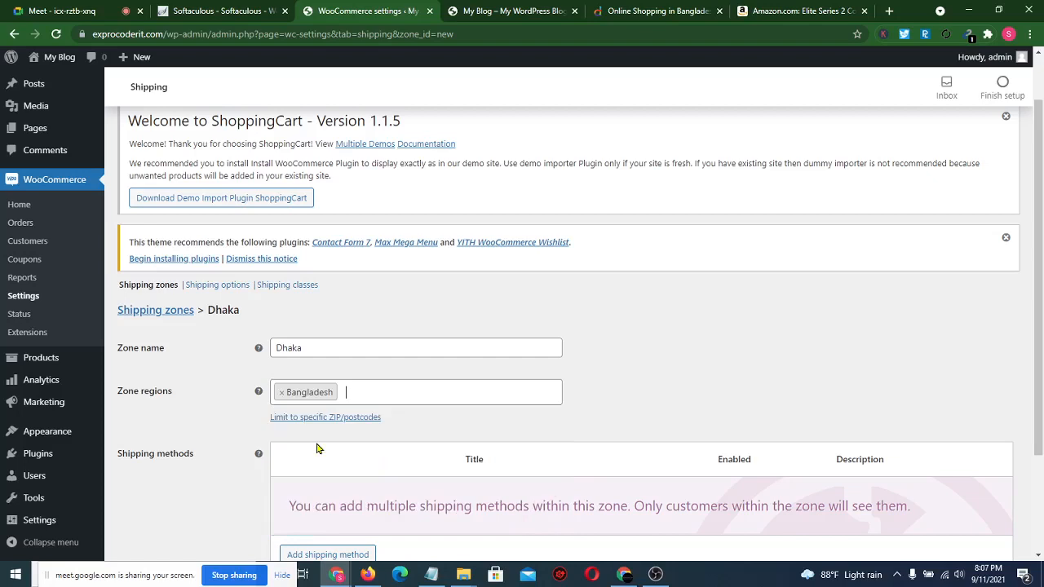
left_click_drag(318, 449, 603, 386)
left_click(603, 386)
scroll(495, 448, "down", 2)
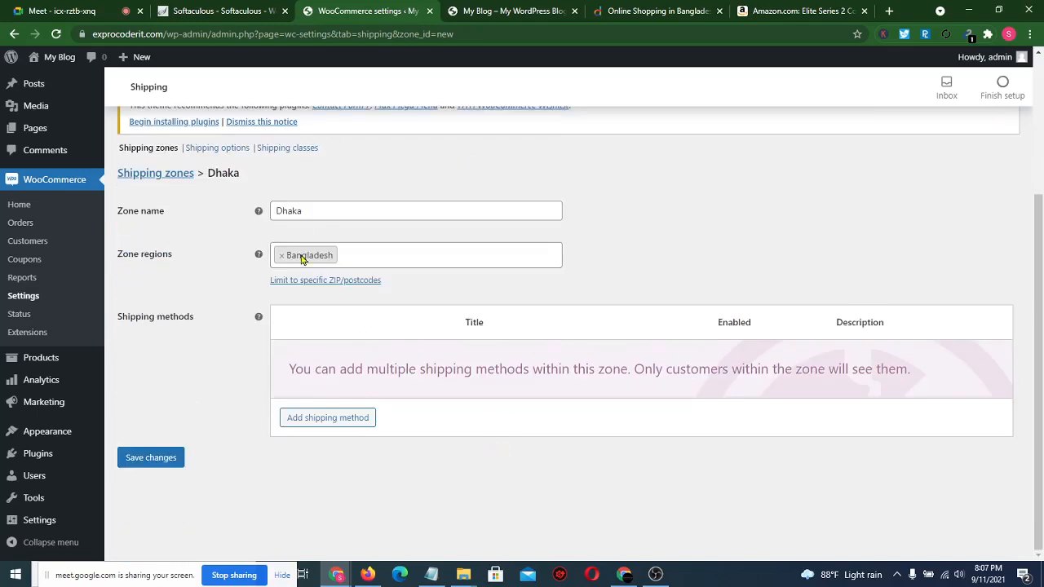
- Add a Flat rate shipping method to the Dhaka zone
left_click(347, 424)
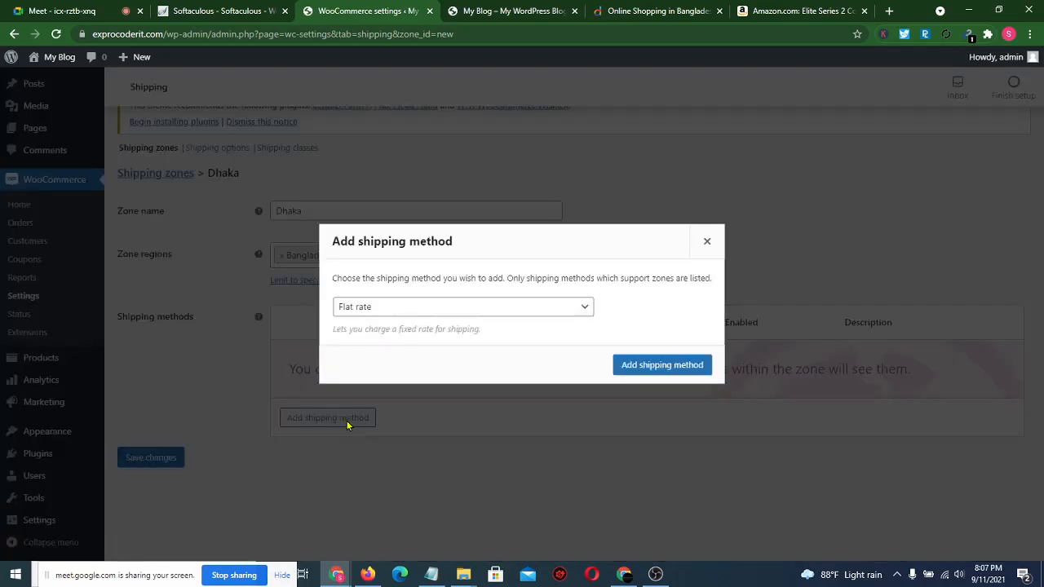
left_click(544, 310)
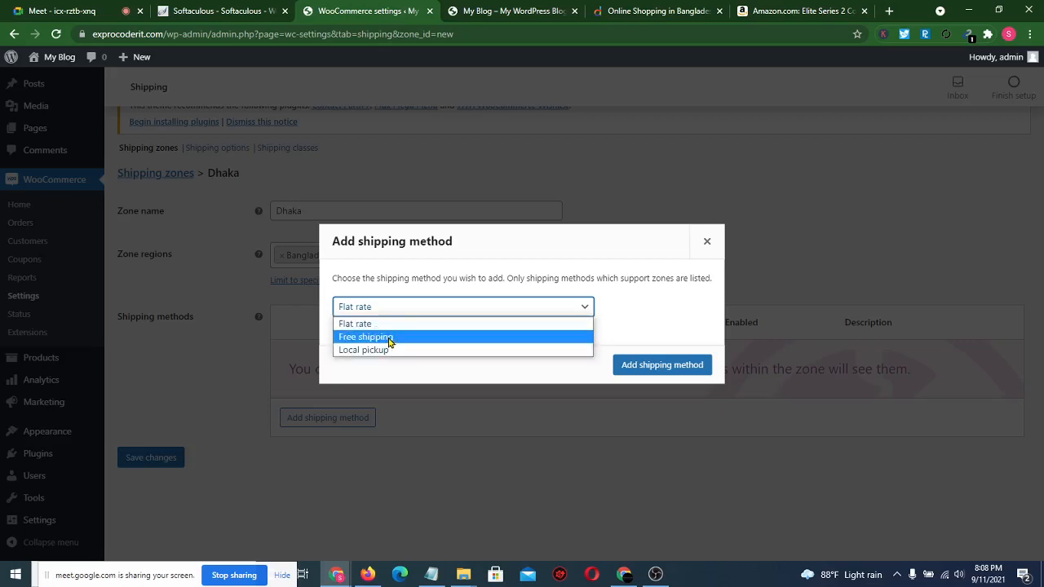
left_click(376, 325)
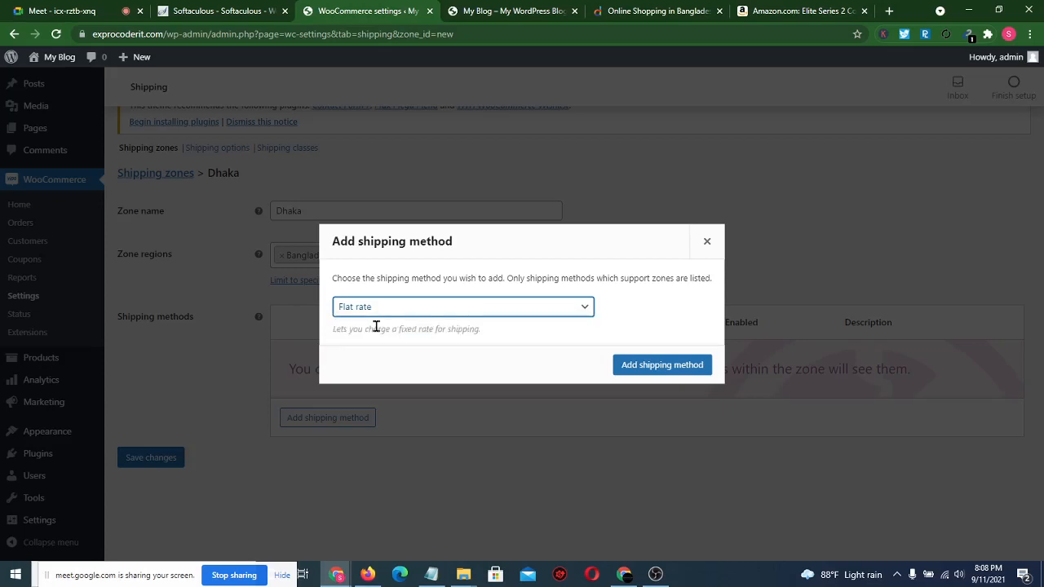
left_click(627, 365)
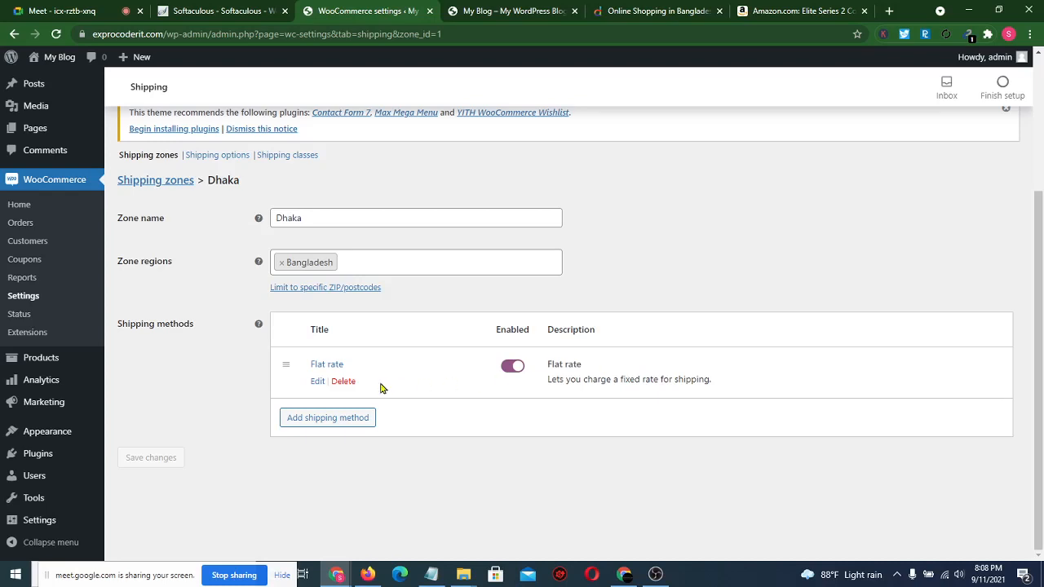
- Set the flat rate's tax status to None and cost to 500, and save
left_click(317, 382)
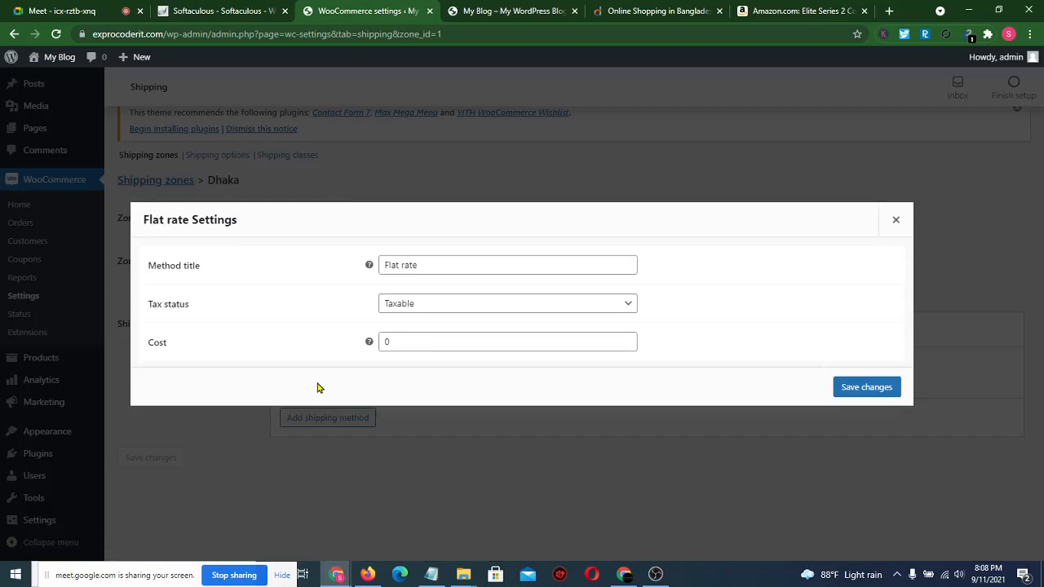
left_click(443, 309)
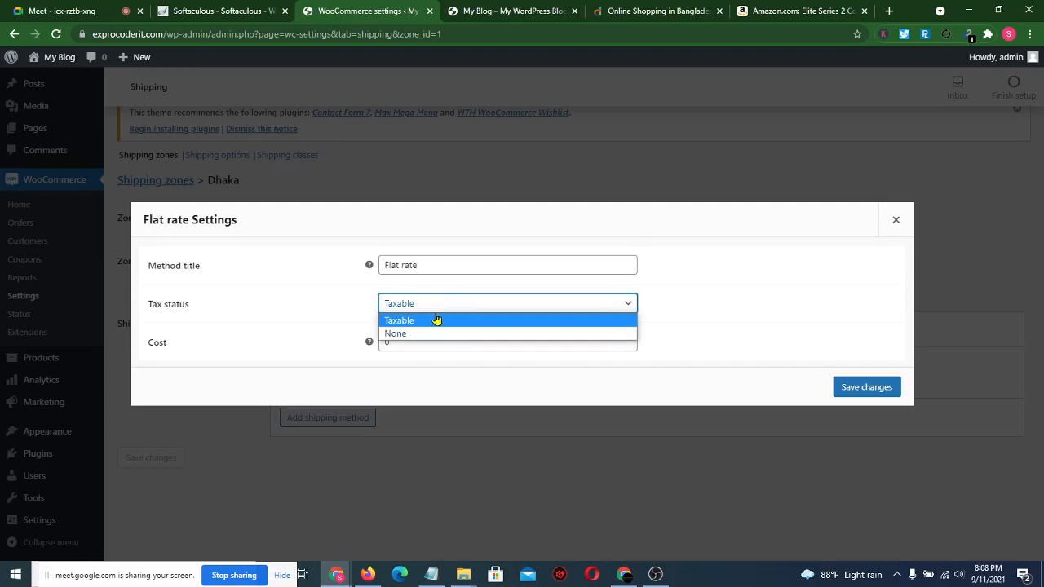
left_click(421, 335)
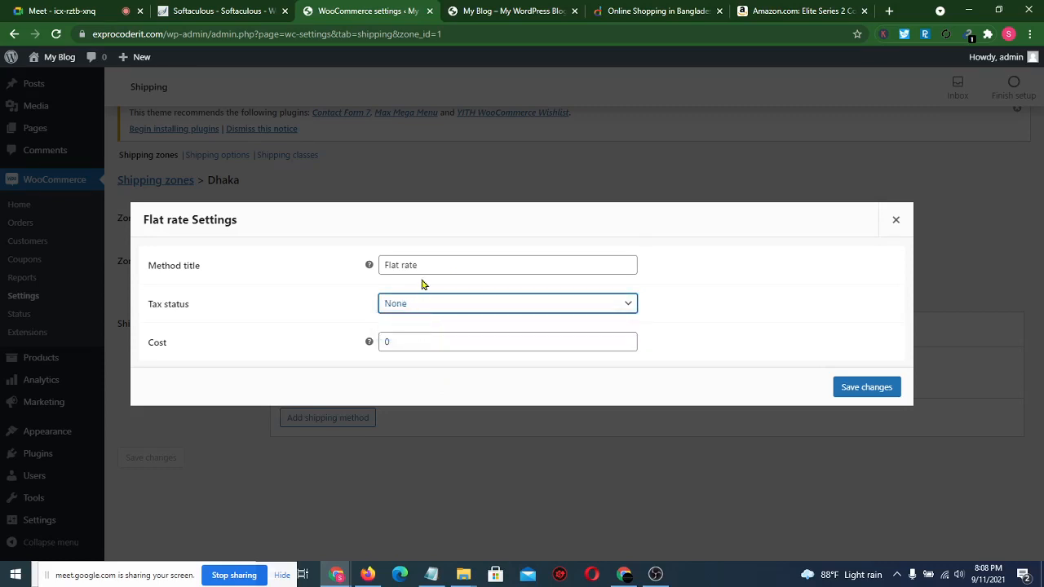
left_click(400, 340)
key("BackSpace")
type("5")
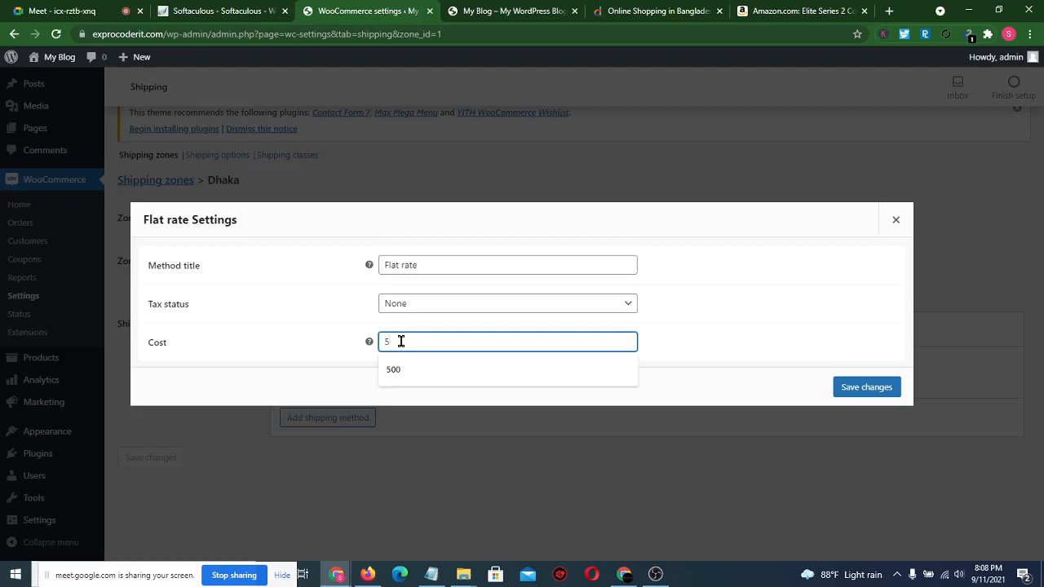
type("00")
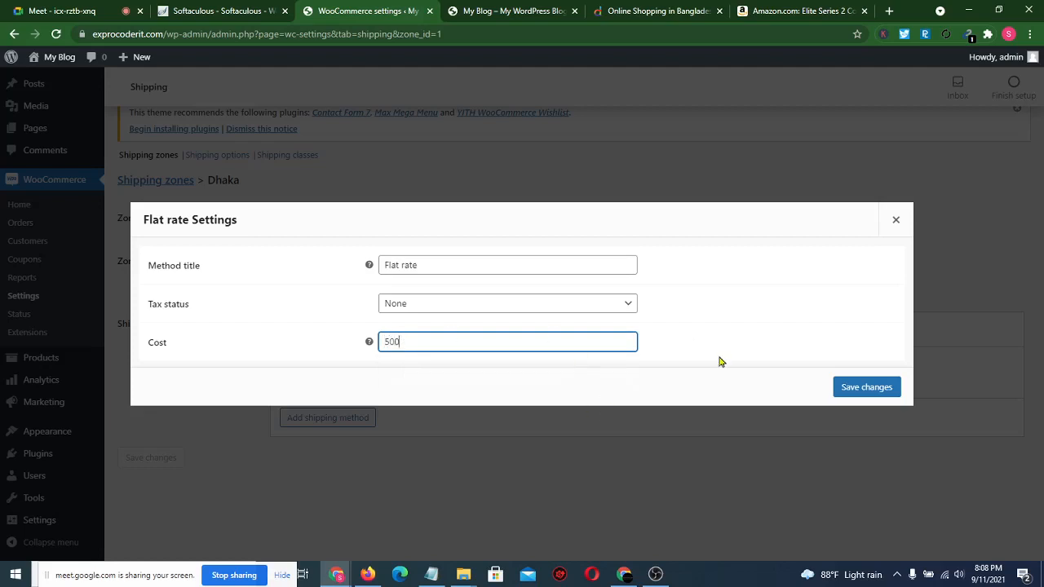
left_click(852, 387)
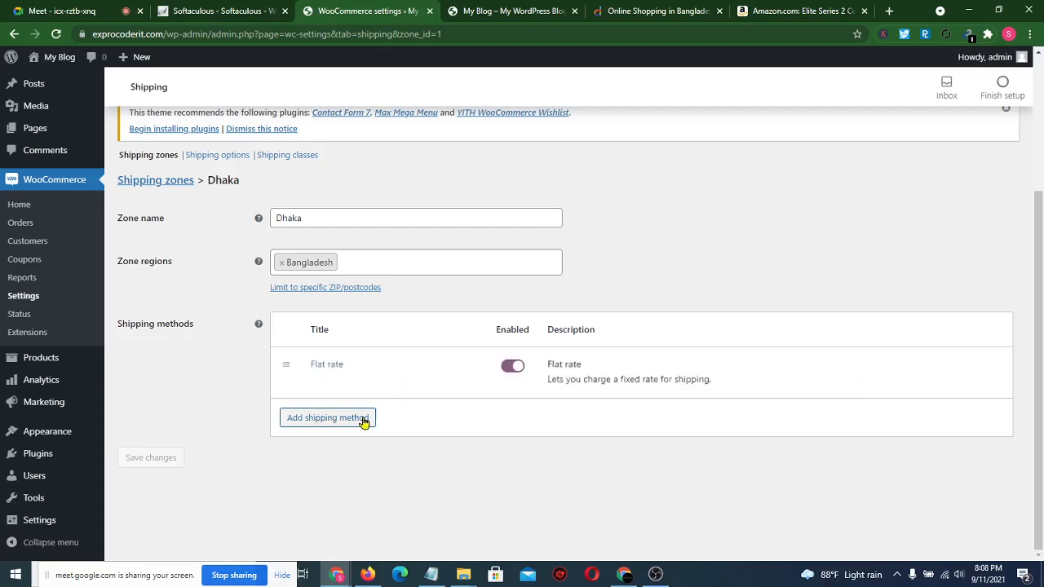
- Open Shipping options and enable shipping debug mode
scroll(182, 374, "up", 2)
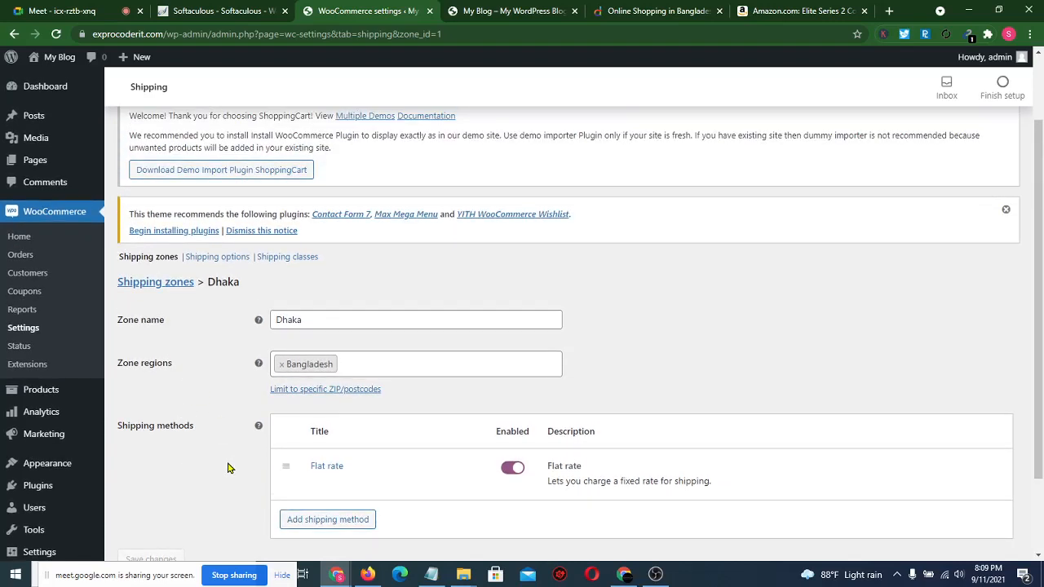
scroll(228, 468, "down", 2)
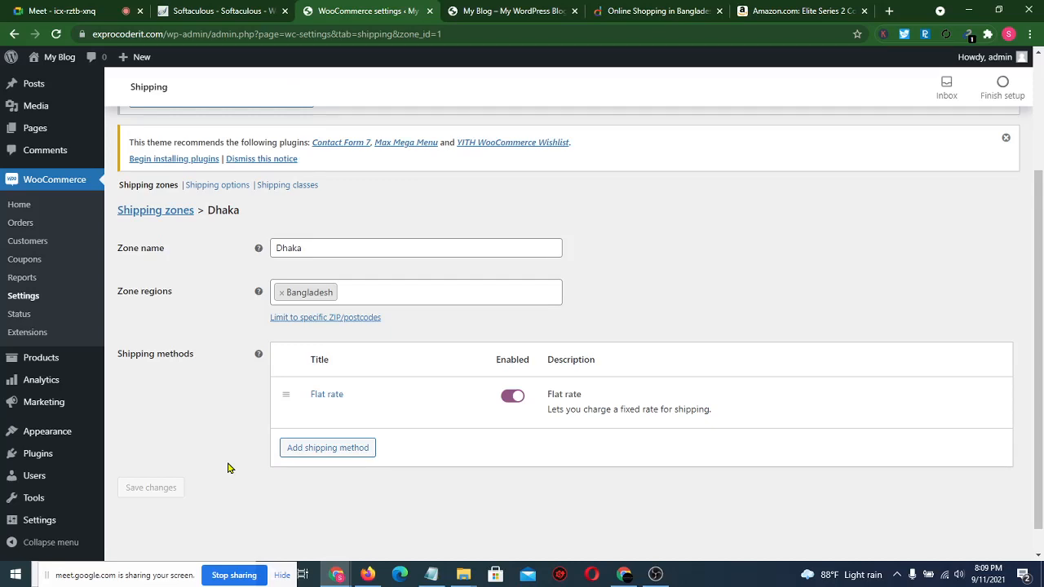
scroll(229, 467, "up", 2)
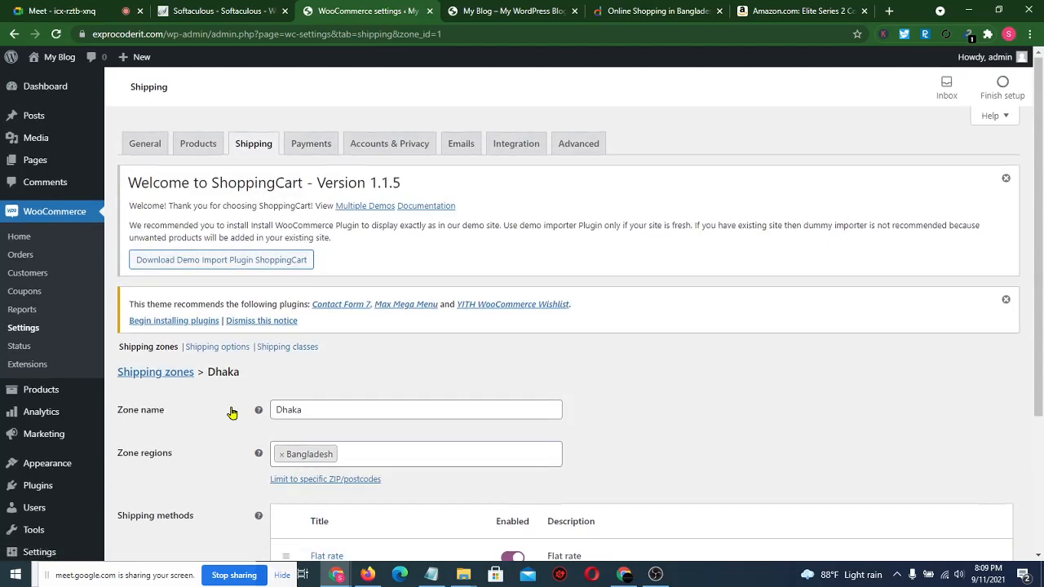
scroll(233, 414, "down", 1)
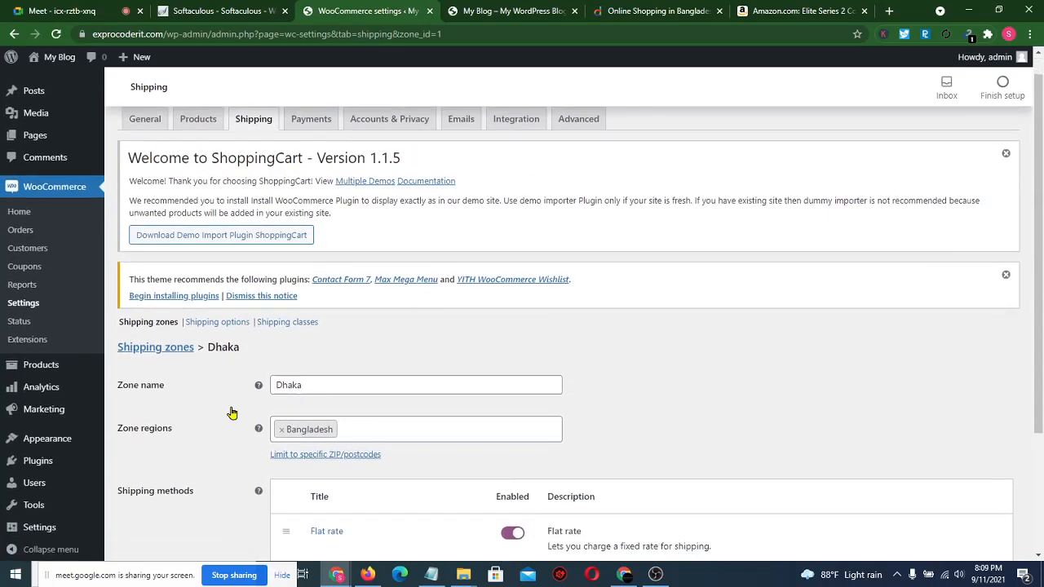
left_click(219, 323)
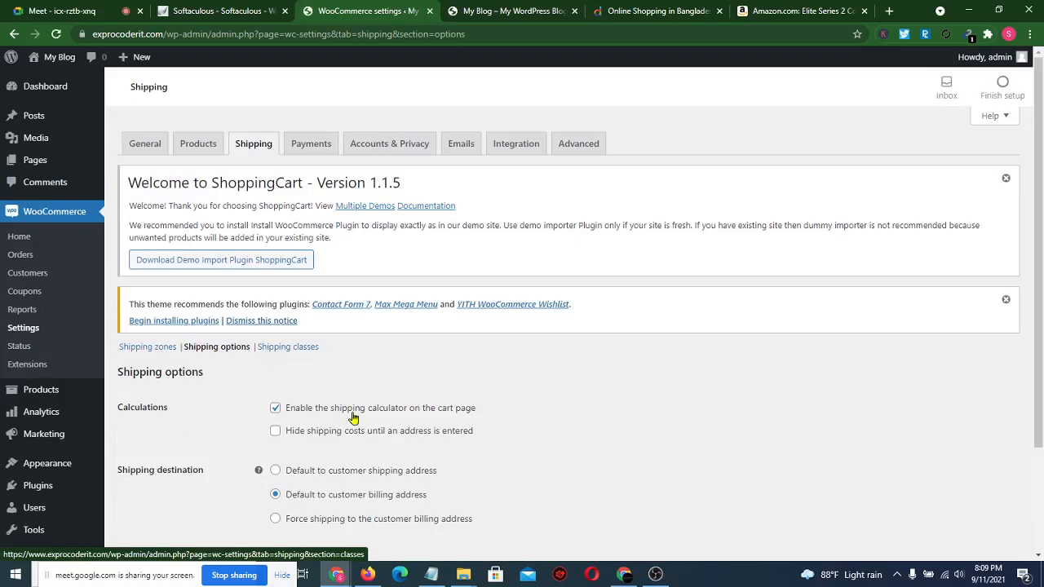
scroll(355, 417, "down", 2)
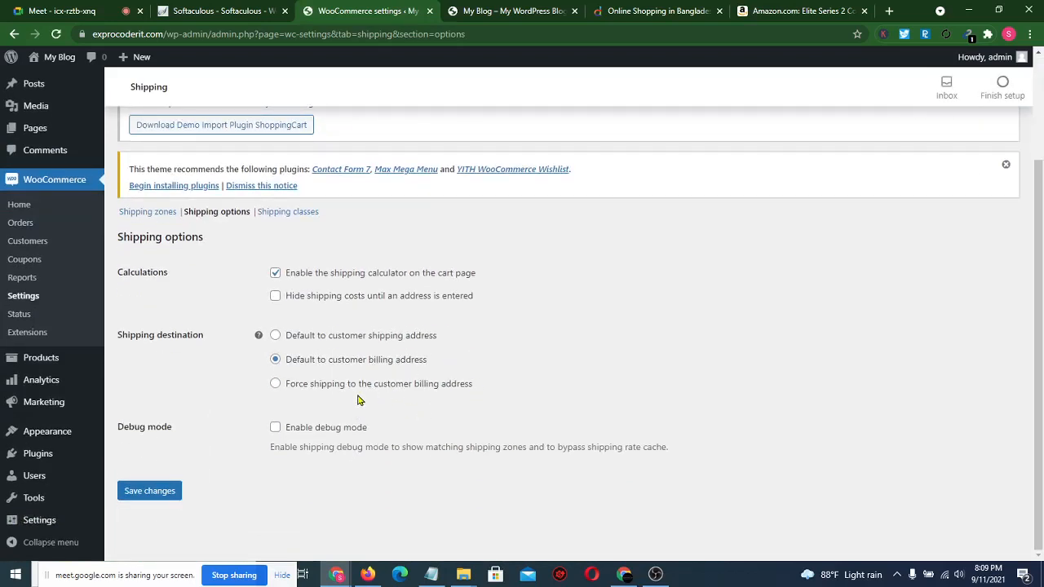
left_click(276, 429)
- Keep the default destination as the customer billing address and save the shipping options
left_click(276, 338)
left_click(276, 361)
left_click(275, 336)
left_click(276, 361)
left_click(162, 500)
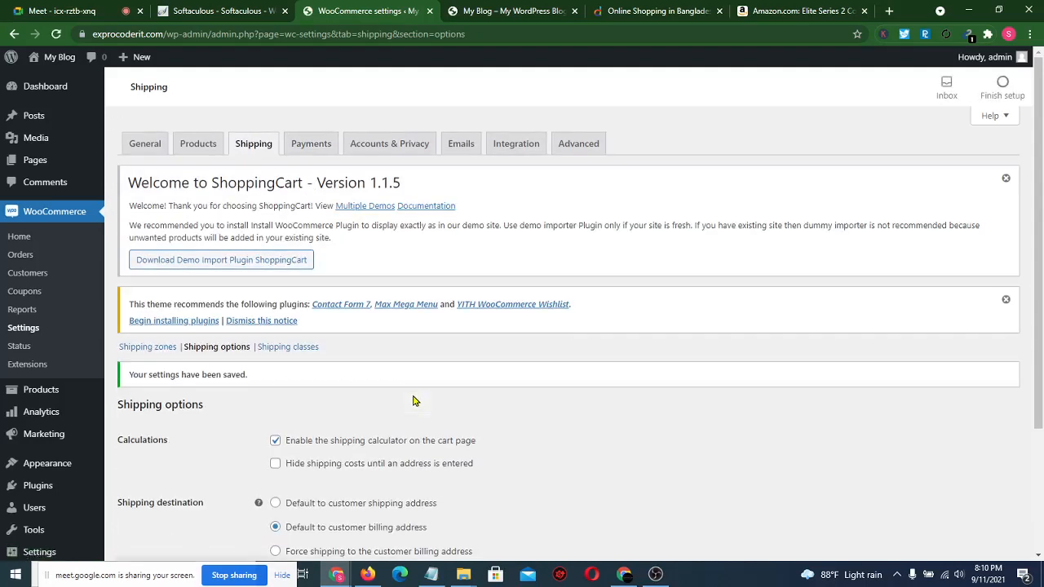
scroll(383, 395, "down", 1)
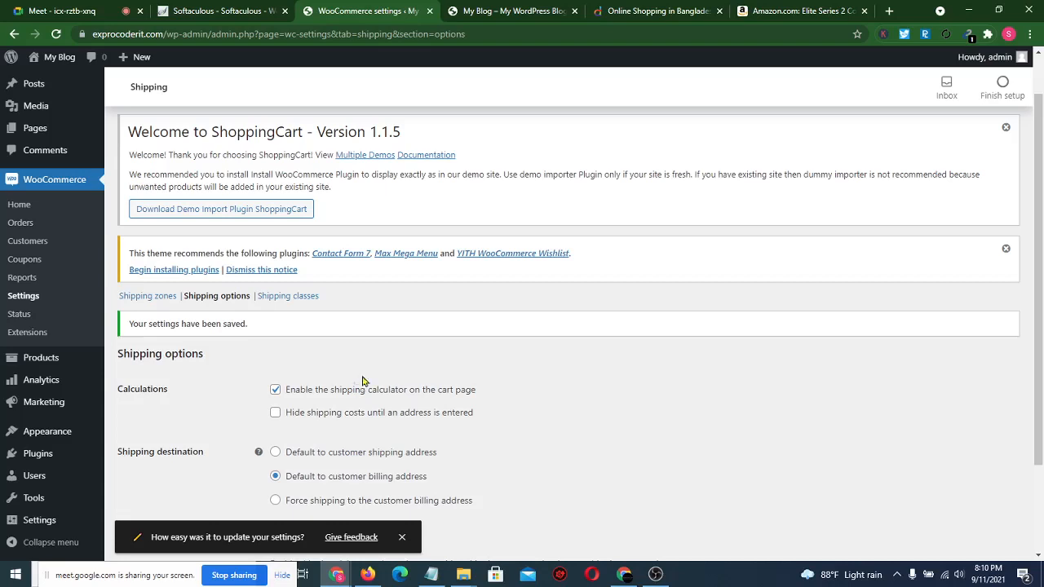
- Add a shipping class named 'Higher Level'
left_click(304, 300)
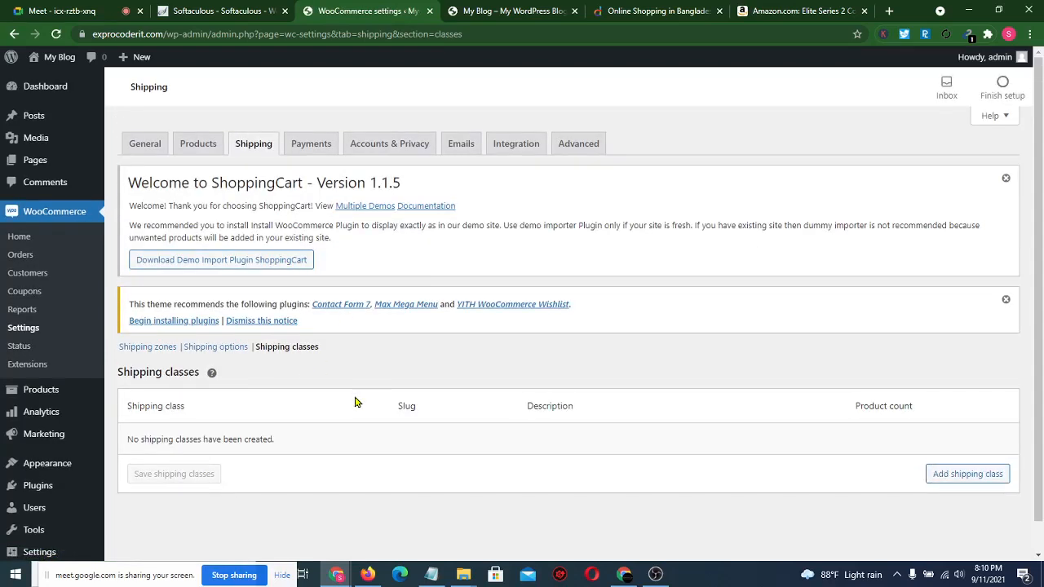
scroll(355, 401, "down", 1)
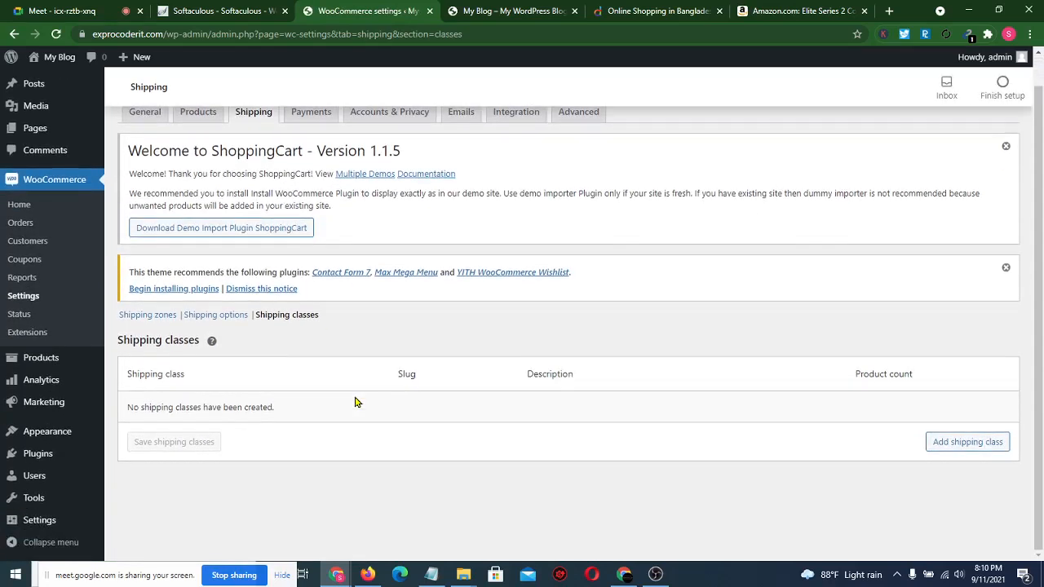
left_click(968, 448)
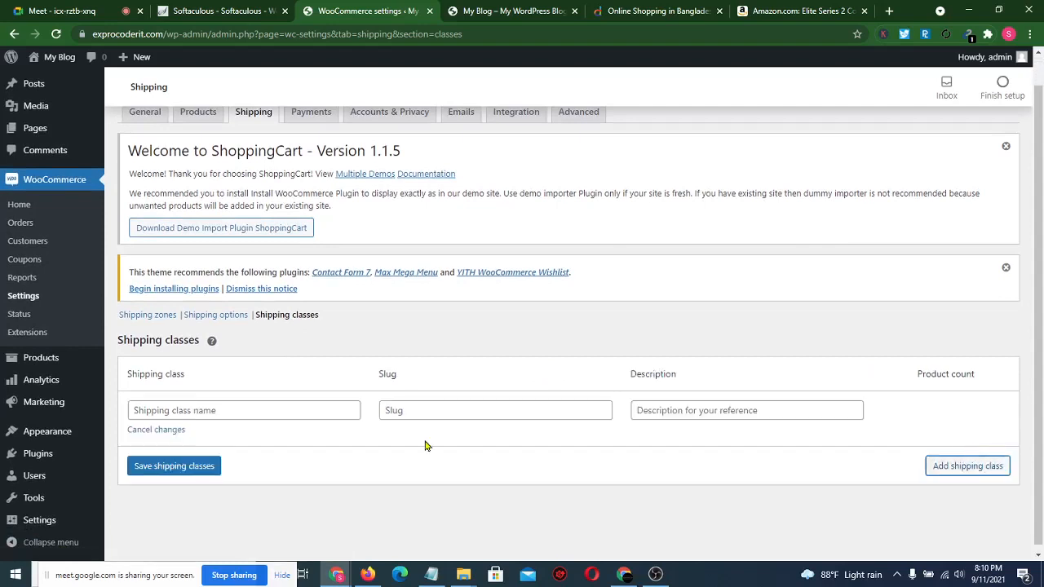
left_click(218, 415)
type("H")
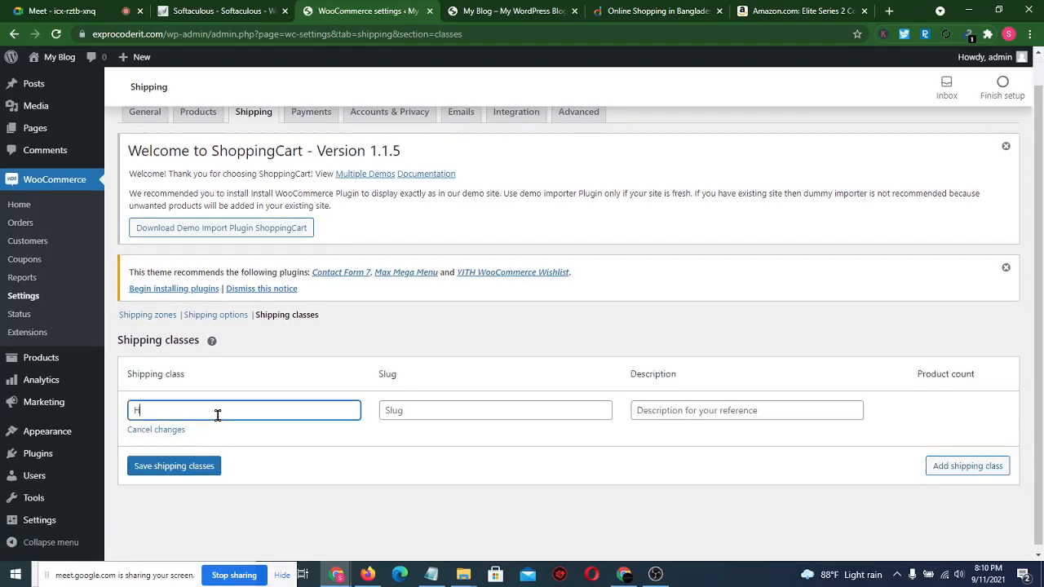
type("igher Level")
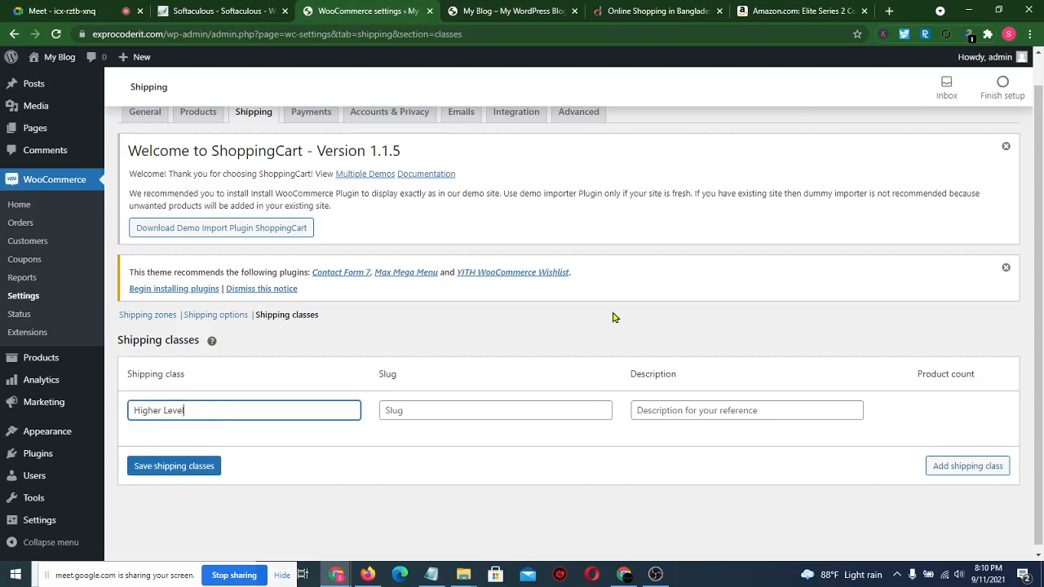
- Zoom the browser page in two steps for readability
left_click(1031, 34)
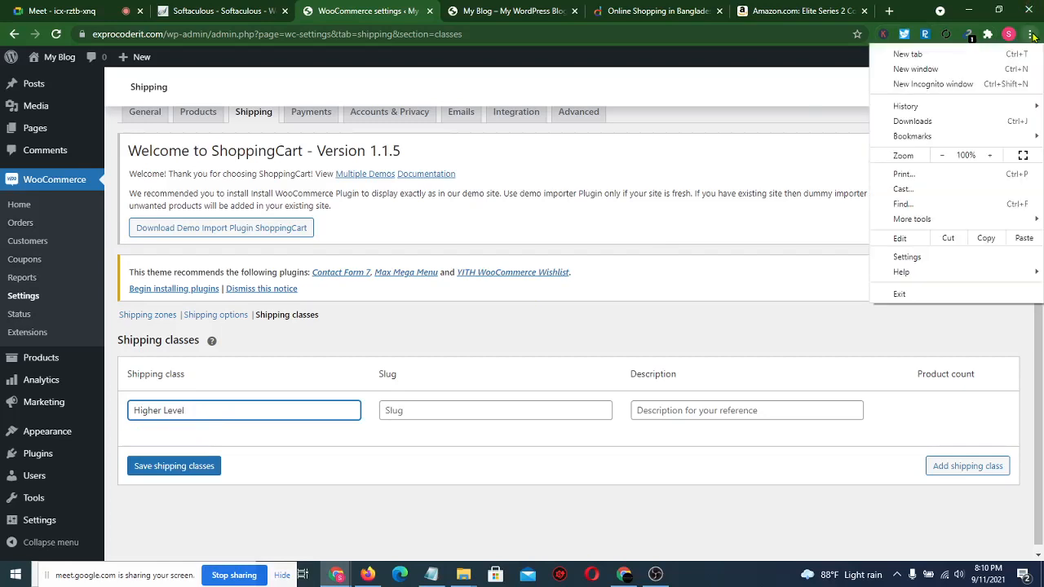
left_click(990, 155)
left_click(990, 155)
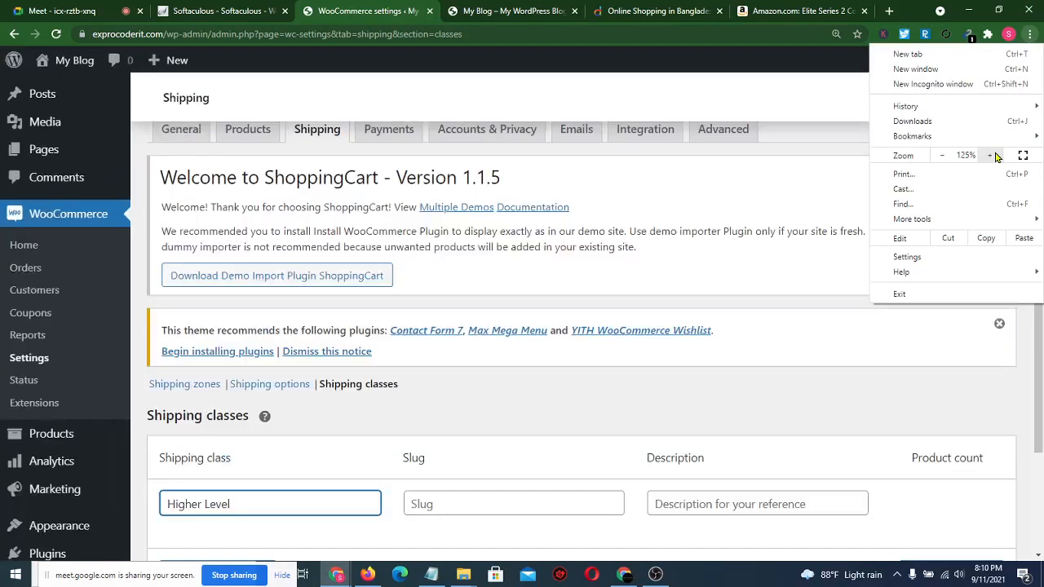
left_click(703, 347)
scroll(610, 403, "down", 1)
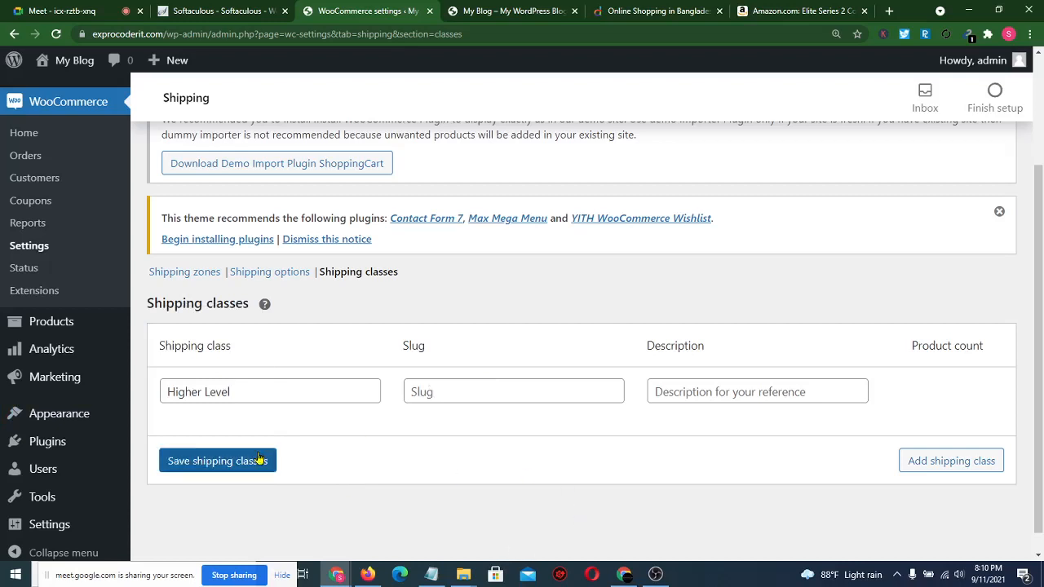
- Add 'Mid Level' and 'Lower level' shipping classes and save all three
left_click(928, 462)
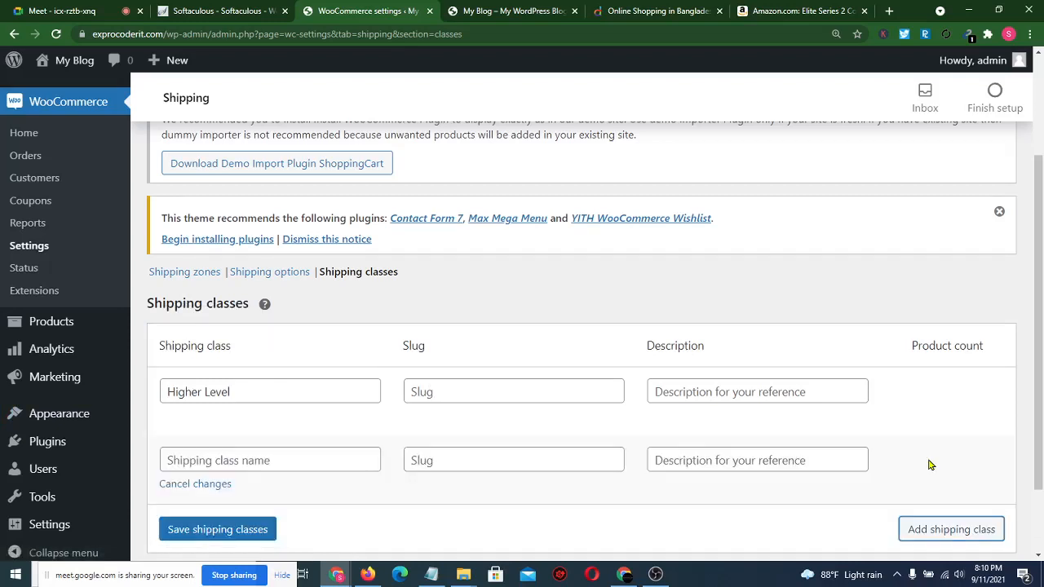
scroll(513, 536, "down", 2)
left_click(245, 369)
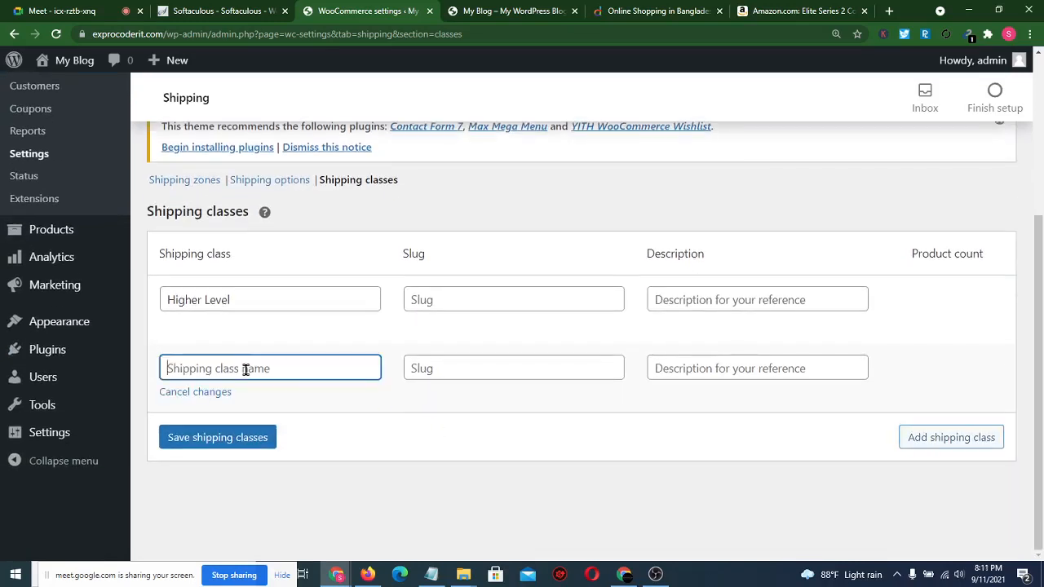
type("Mid Level")
left_click(946, 437)
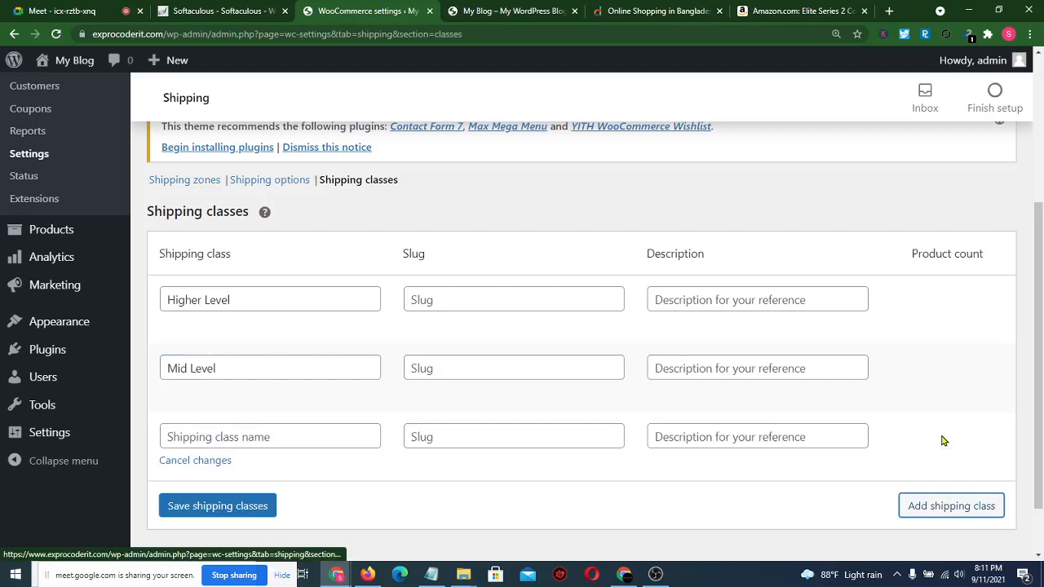
left_click(249, 436)
type("Lower ")
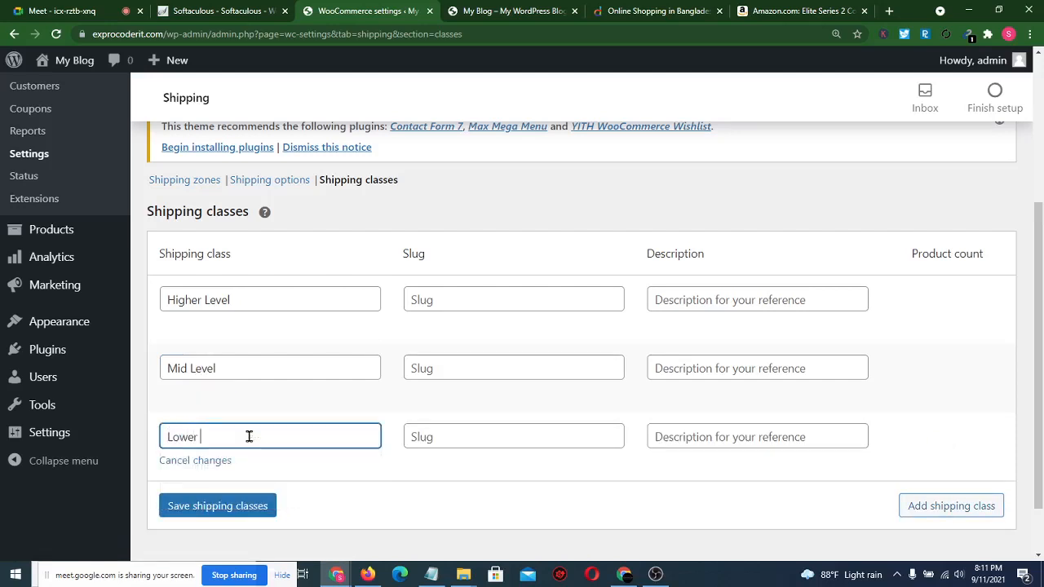
type("level")
left_click(218, 506)
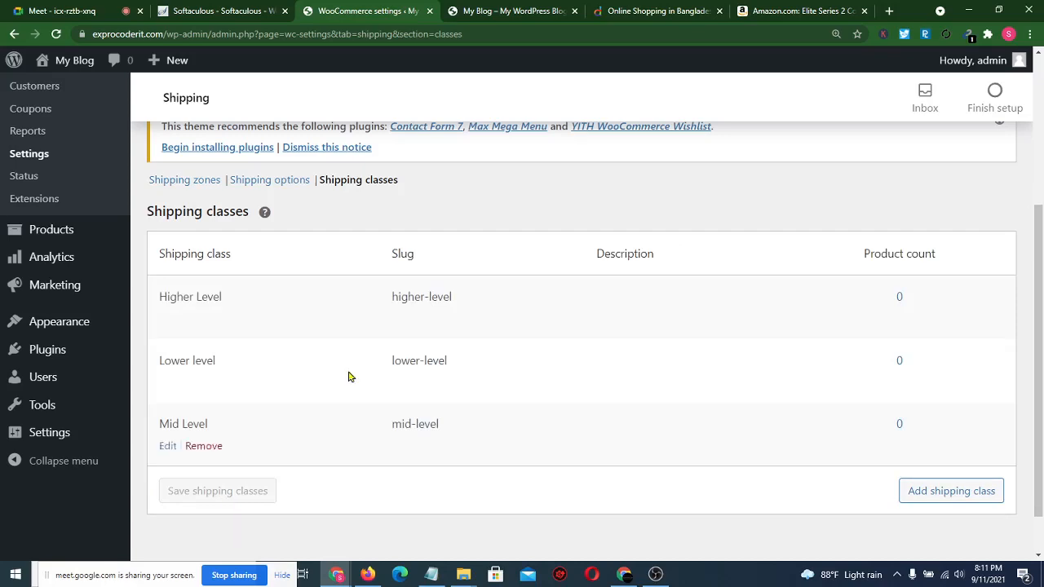
scroll(413, 349, "down", 1)
scroll(412, 348, "up", 4)
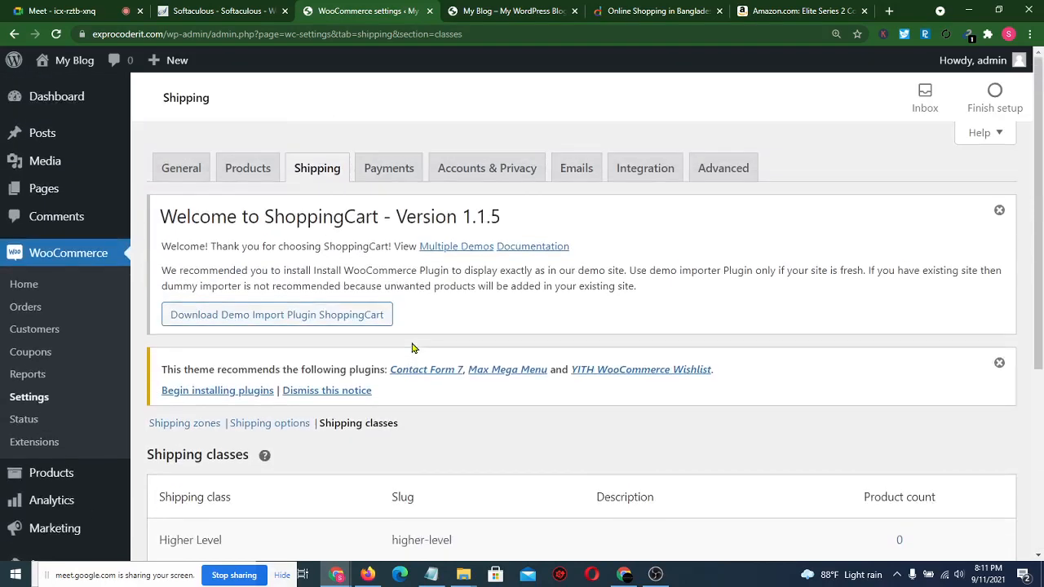
- Enable Cash on delivery and Direct bank transfer payments, then open bank transfer setup
left_click(394, 167)
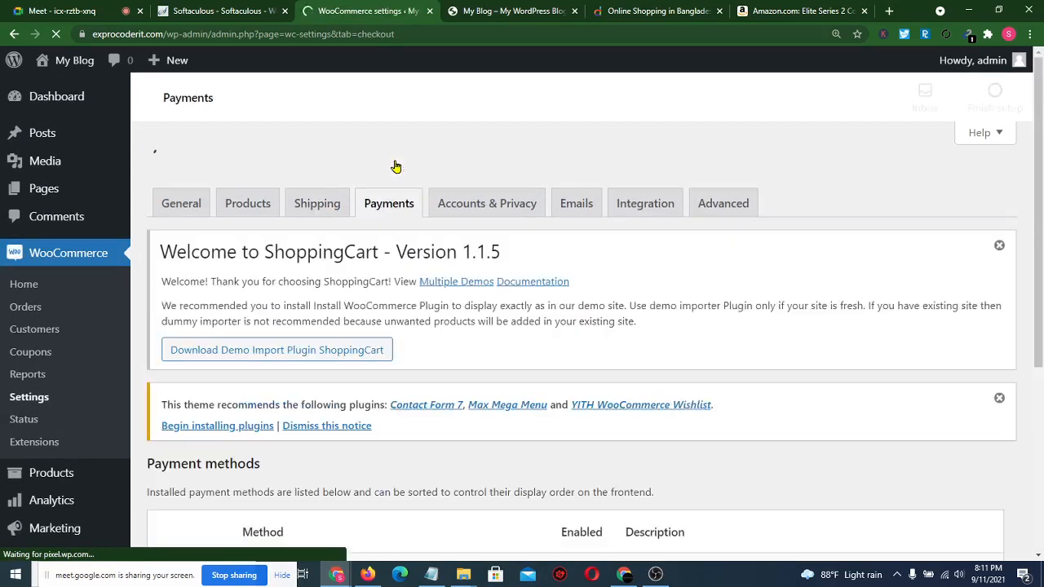
scroll(502, 327, "down", 3)
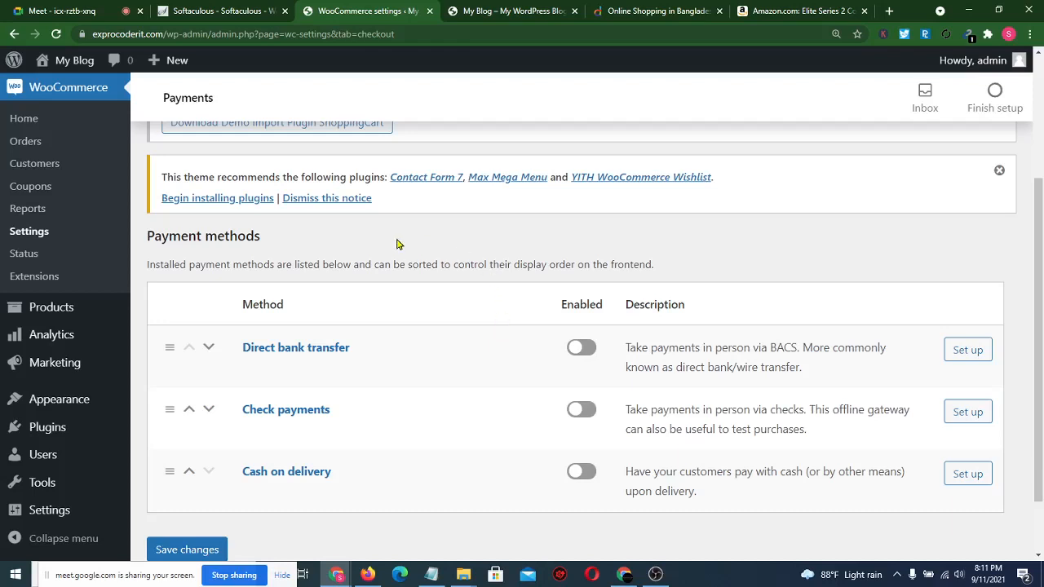
scroll(398, 244, "down", 1)
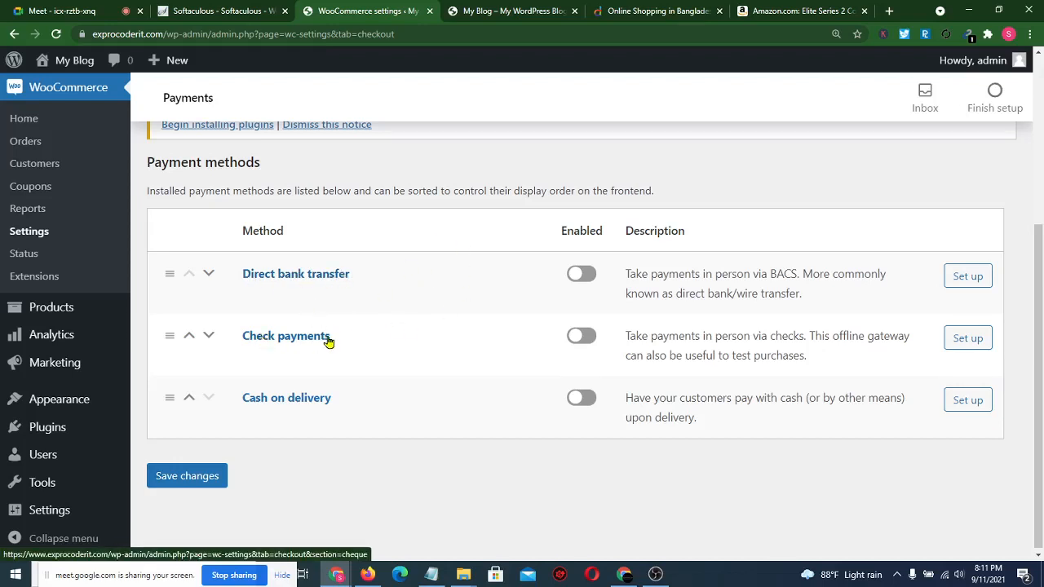
left_click(592, 400)
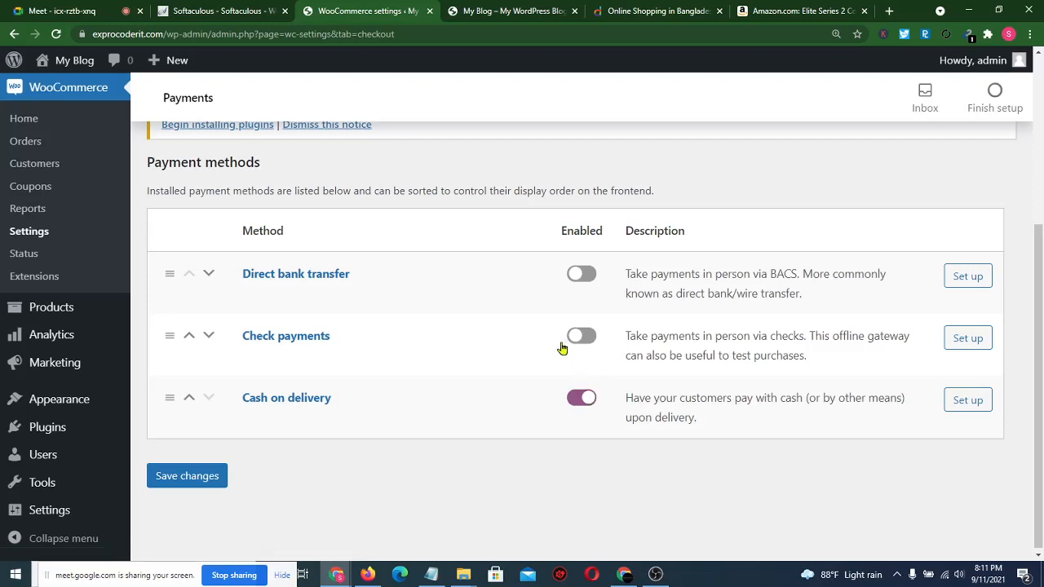
left_click(582, 274)
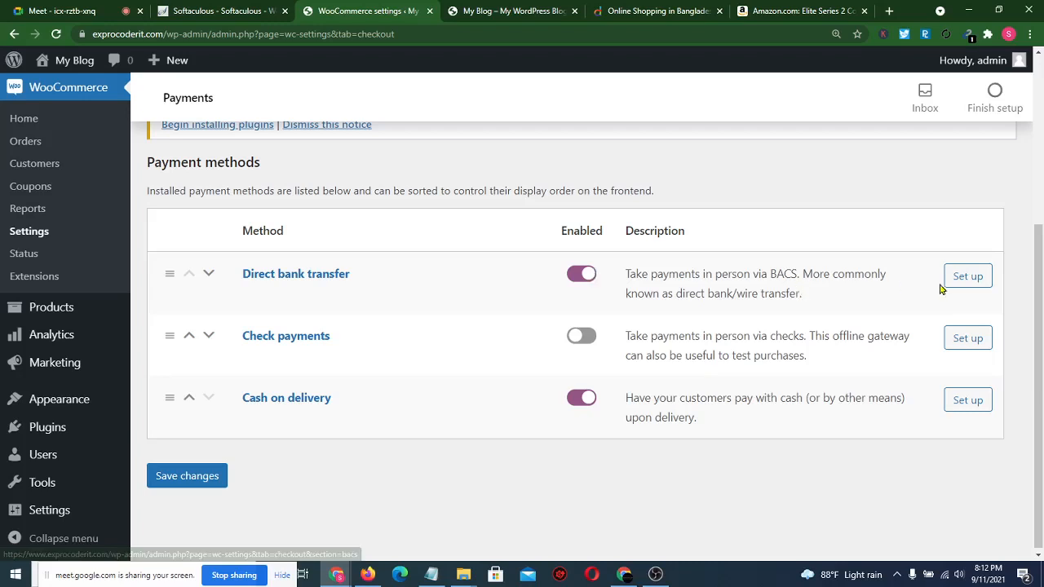
left_click(966, 282)
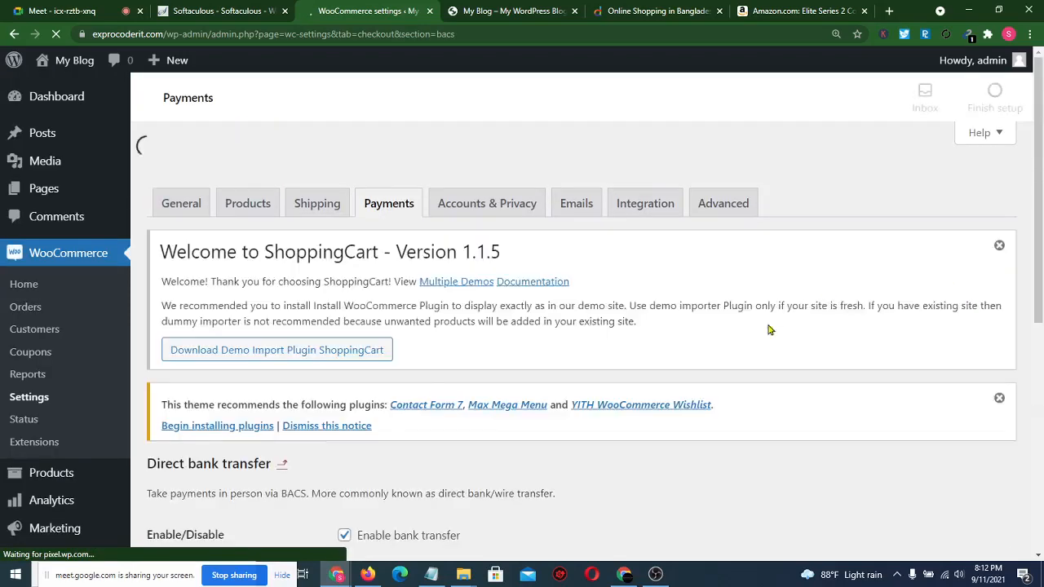
- Change the payment title from 'Direct bank transfer' to 'Bank Transfer'
scroll(757, 273, "down", 2)
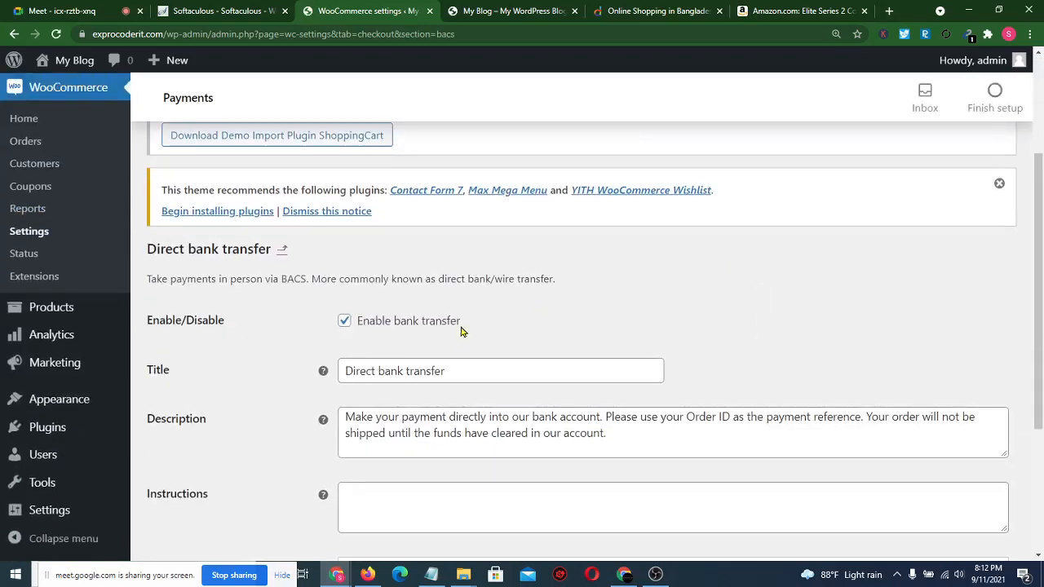
scroll(272, 393, "down", 1)
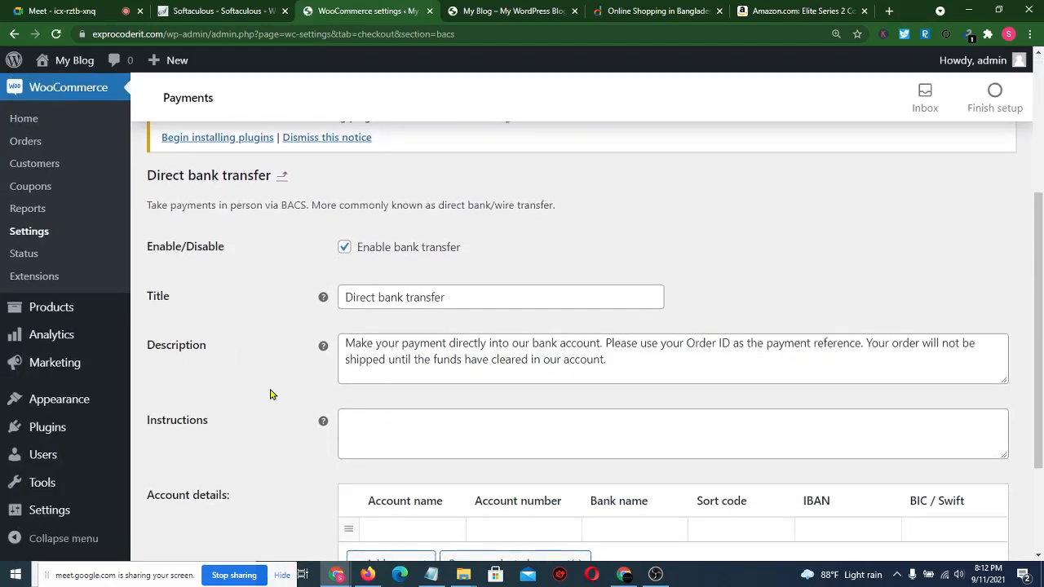
left_click(490, 301)
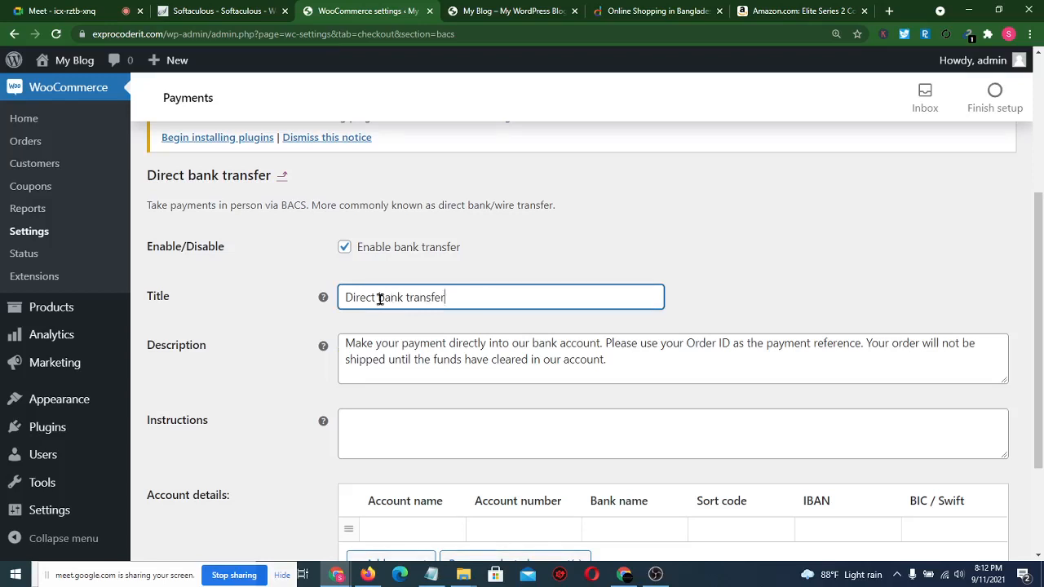
left_click_drag(377, 299, 268, 310)
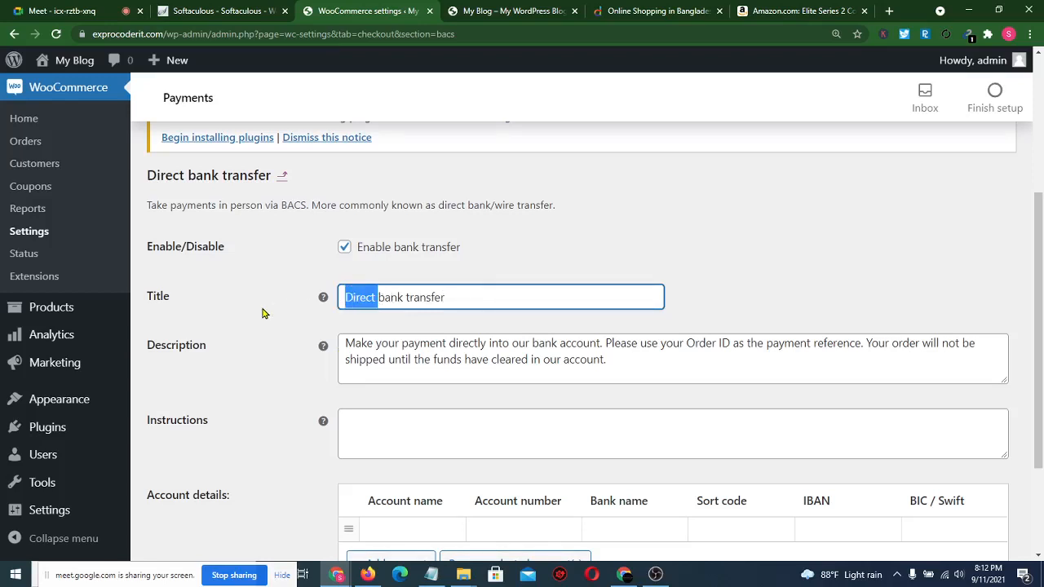
key("BackSpace")
key("Delete")
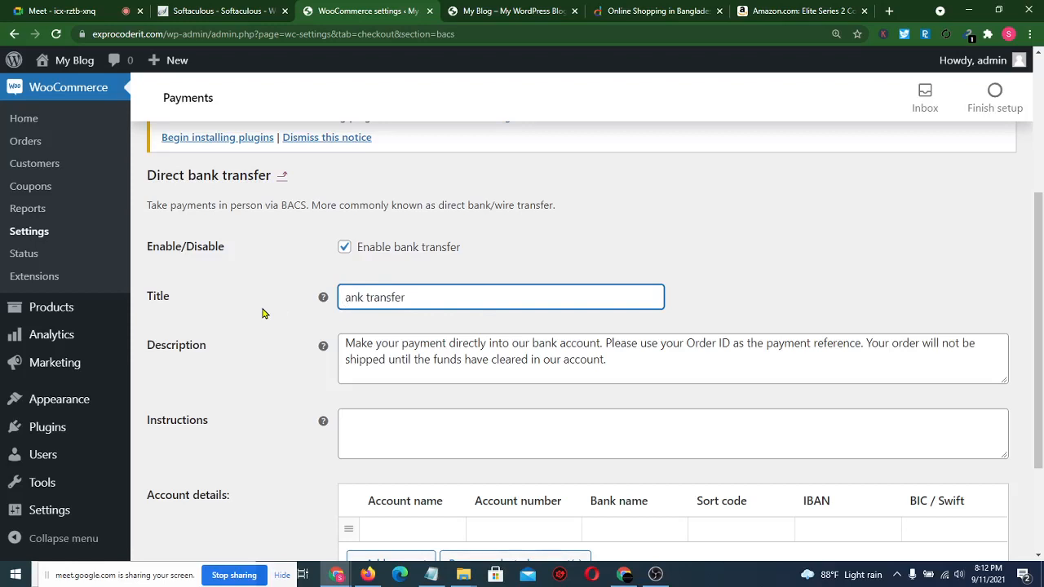
type("B")
left_click(377, 300)
key("Delete")
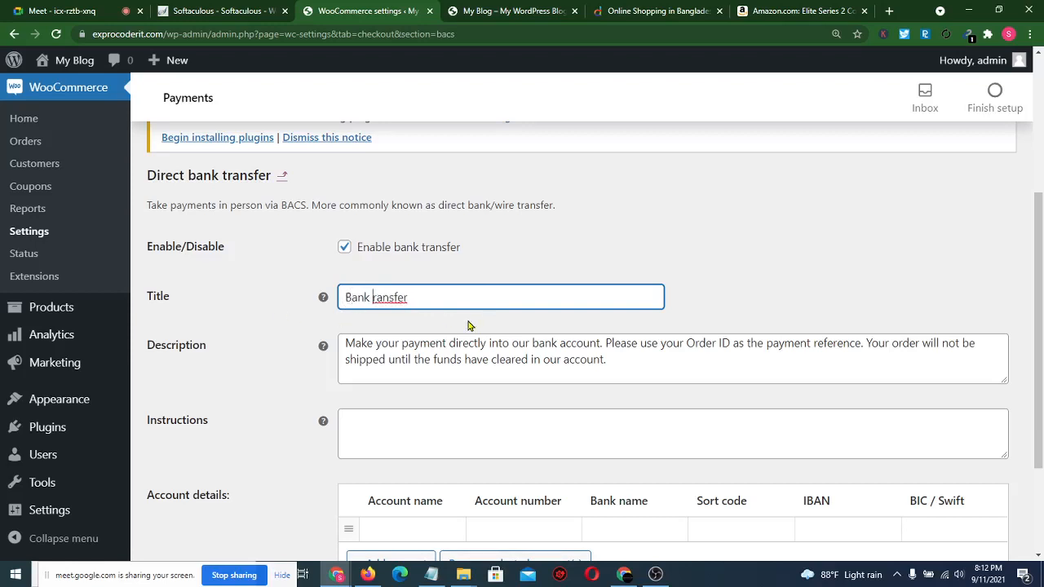
type("T")
left_click(535, 241)
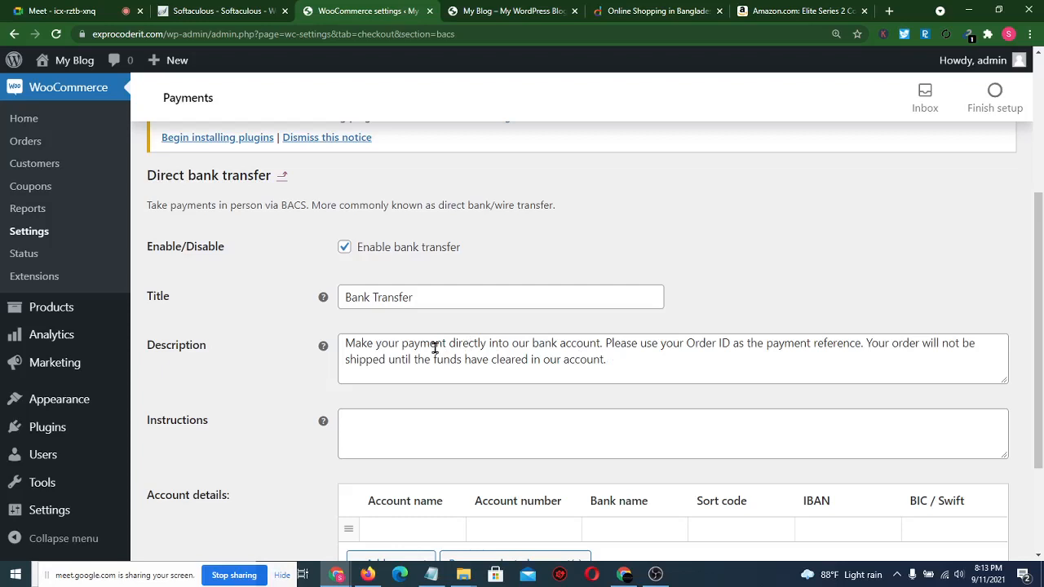
- Read through the default bank transfer description text
left_click(748, 349)
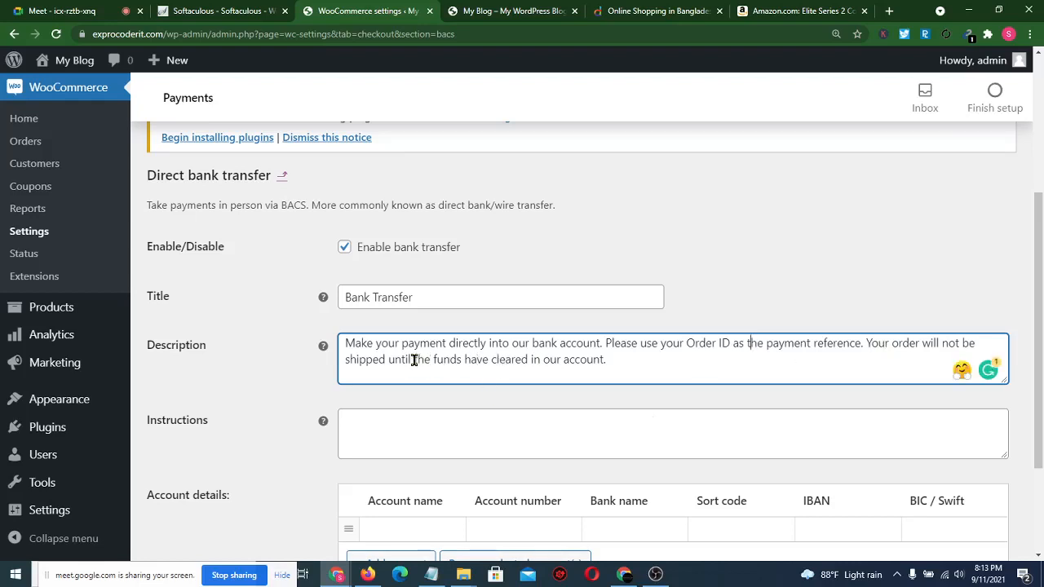
left_click_drag(413, 361, 351, 374)
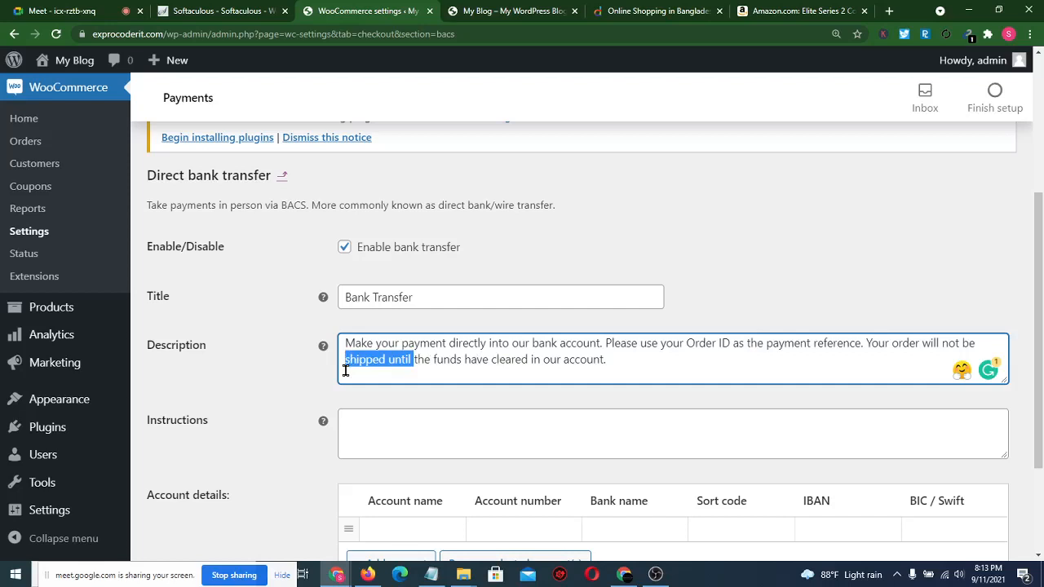
left_click(607, 367)
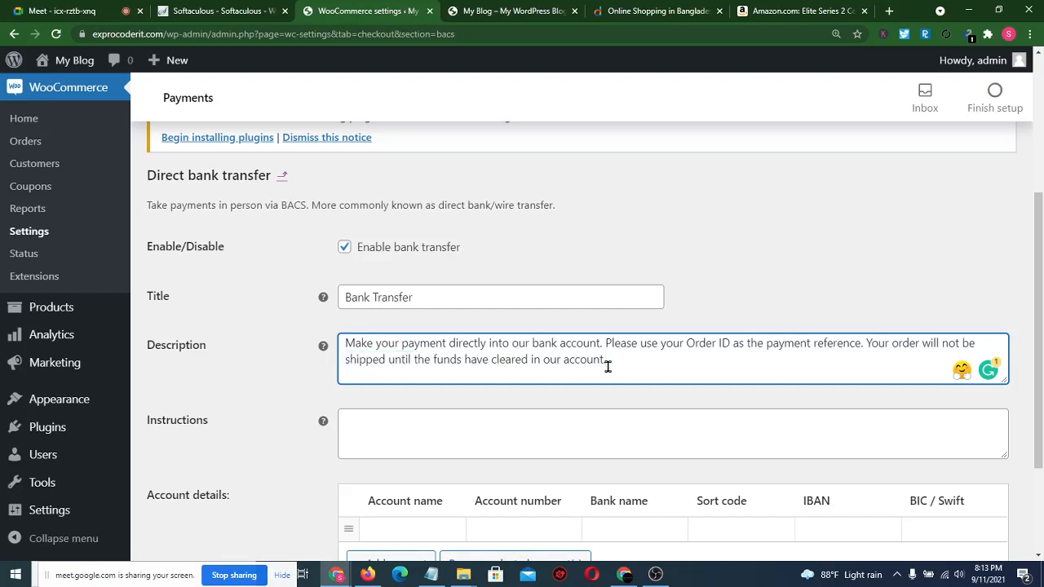
left_click_drag(608, 367, 342, 341)
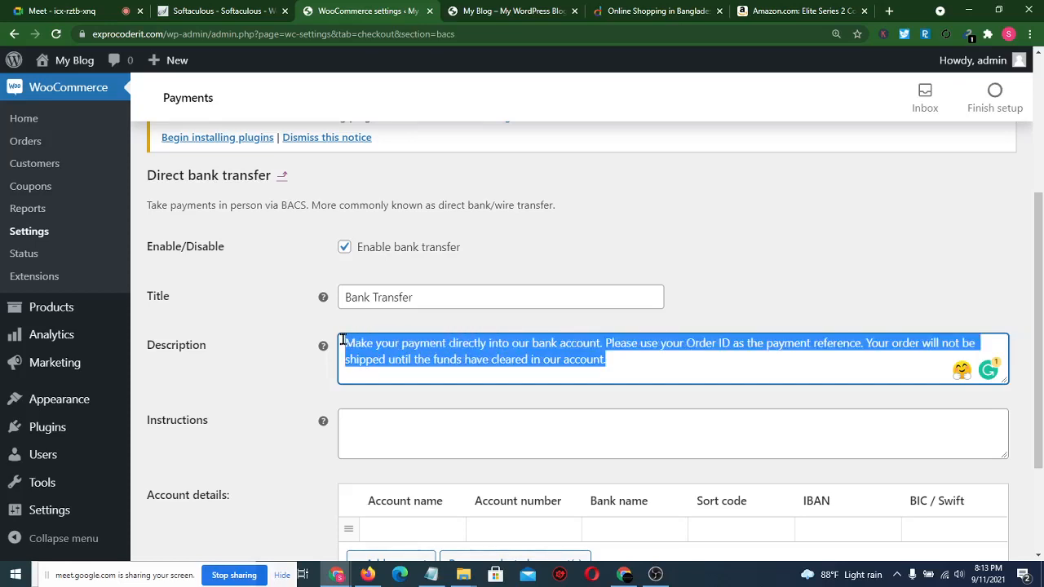
left_click(647, 361)
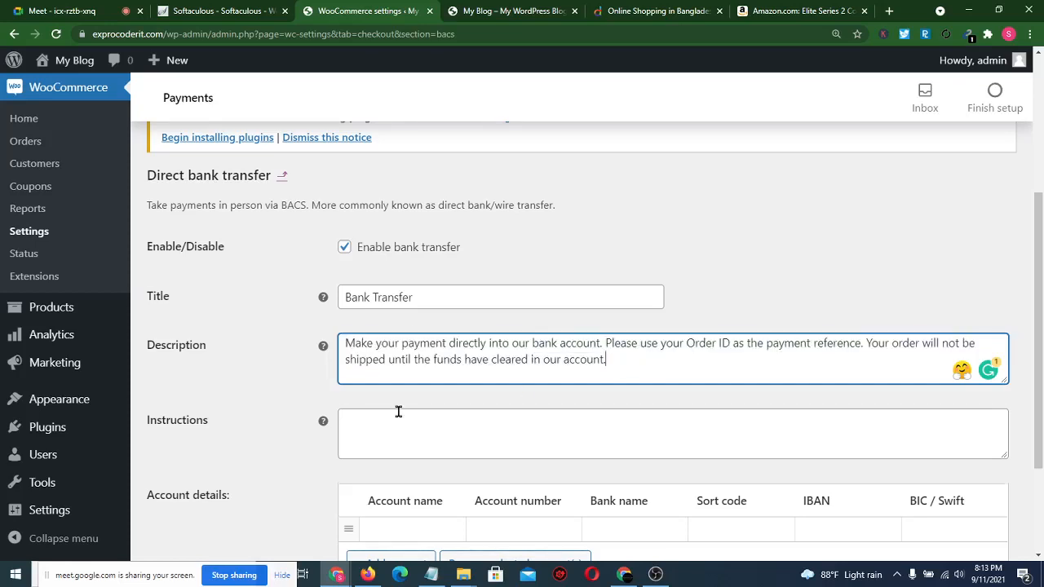
- Look over the instructions and account details table, adding an empty second account row
scroll(399, 410, "down", 3)
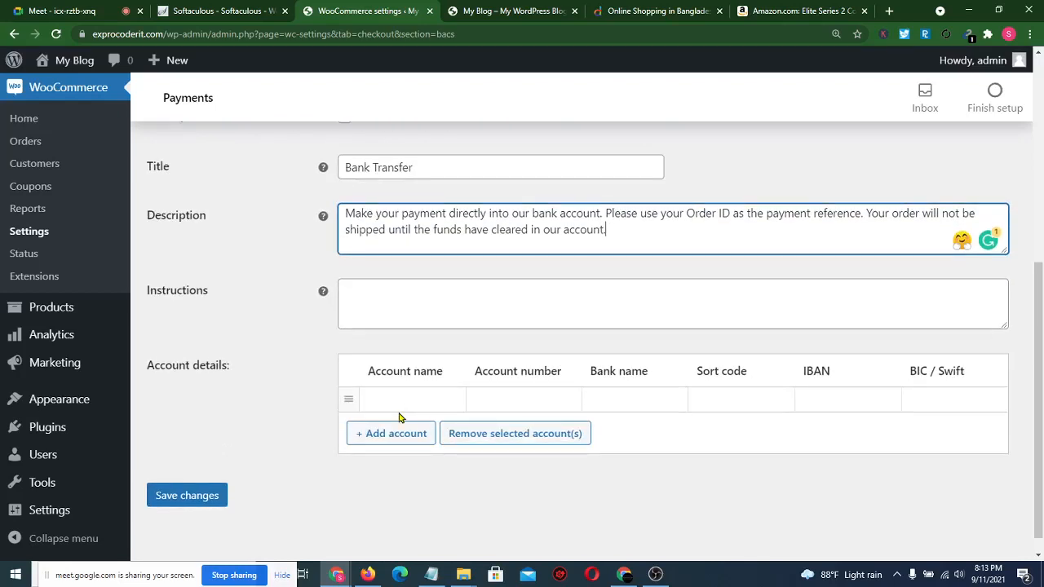
left_click(360, 292)
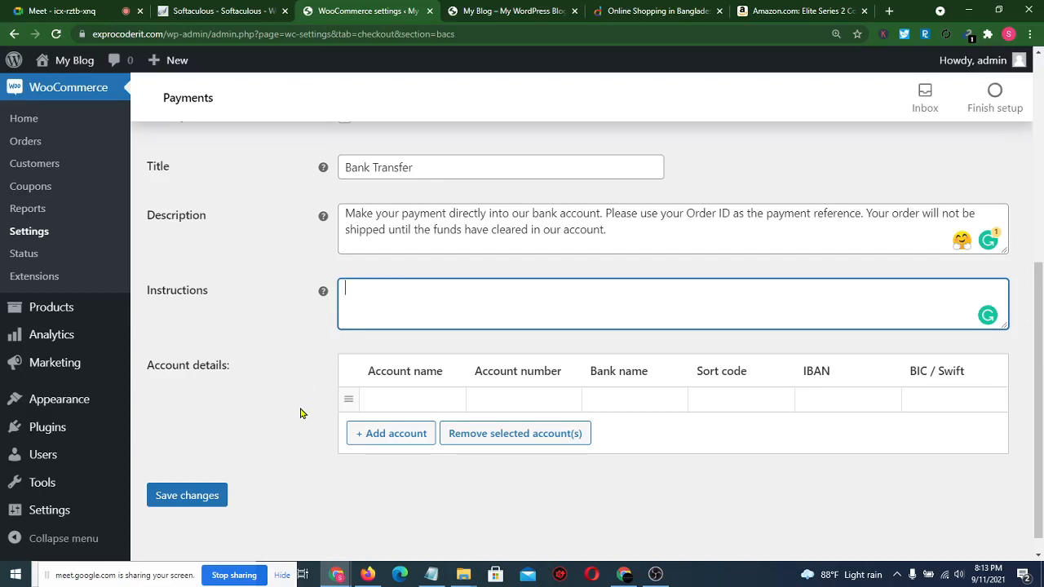
left_click(392, 398)
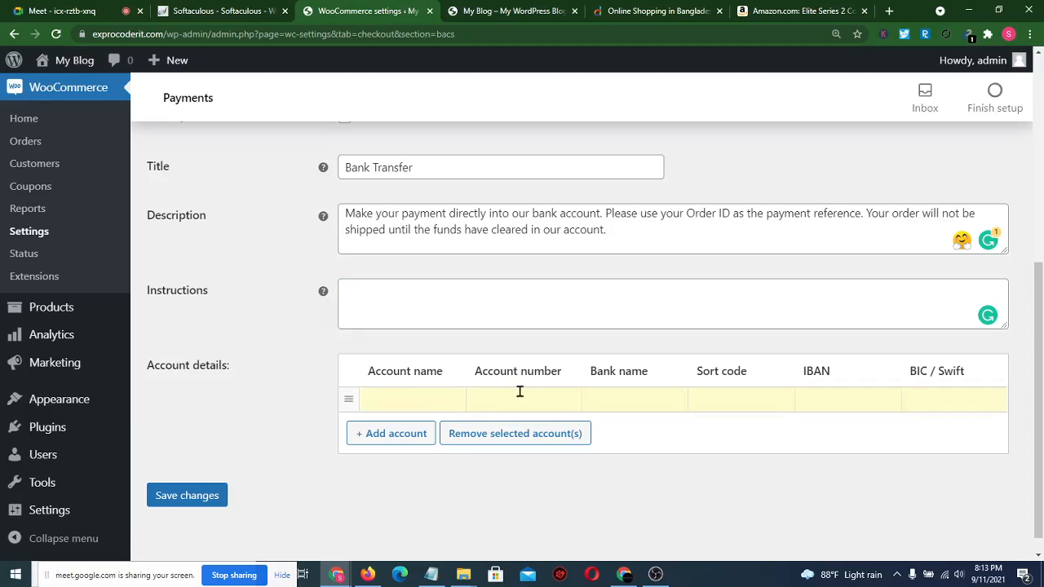
left_click(625, 399)
left_click_drag(697, 371, 739, 371)
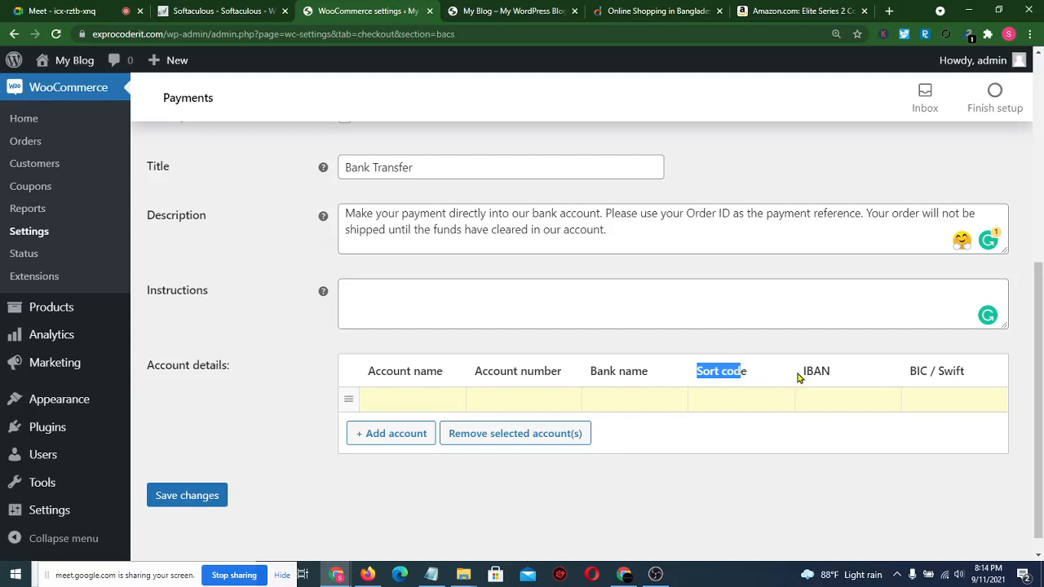
left_click_drag(803, 371, 820, 371)
left_click_drag(905, 373, 965, 367)
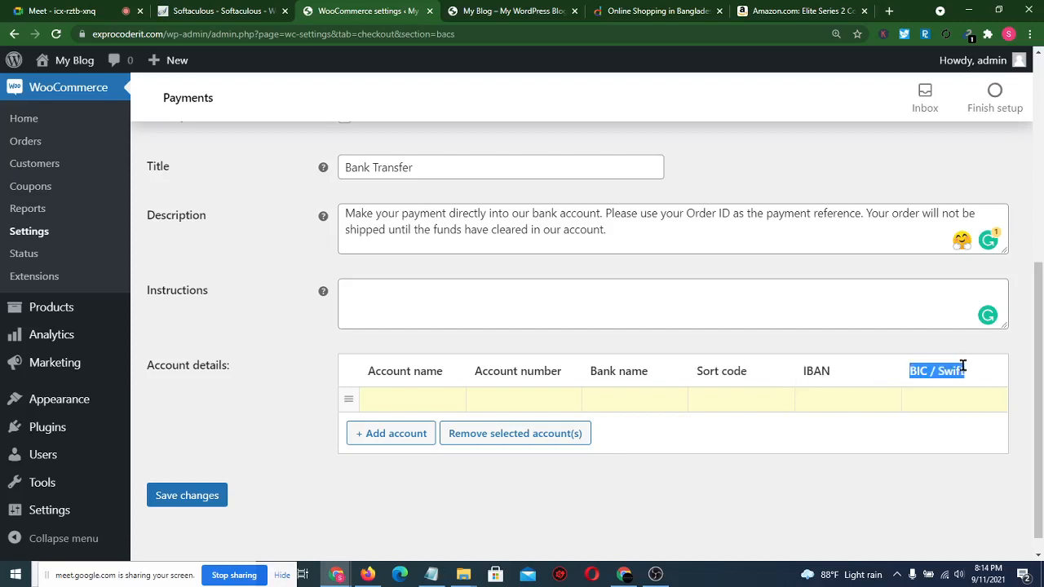
left_click(903, 375)
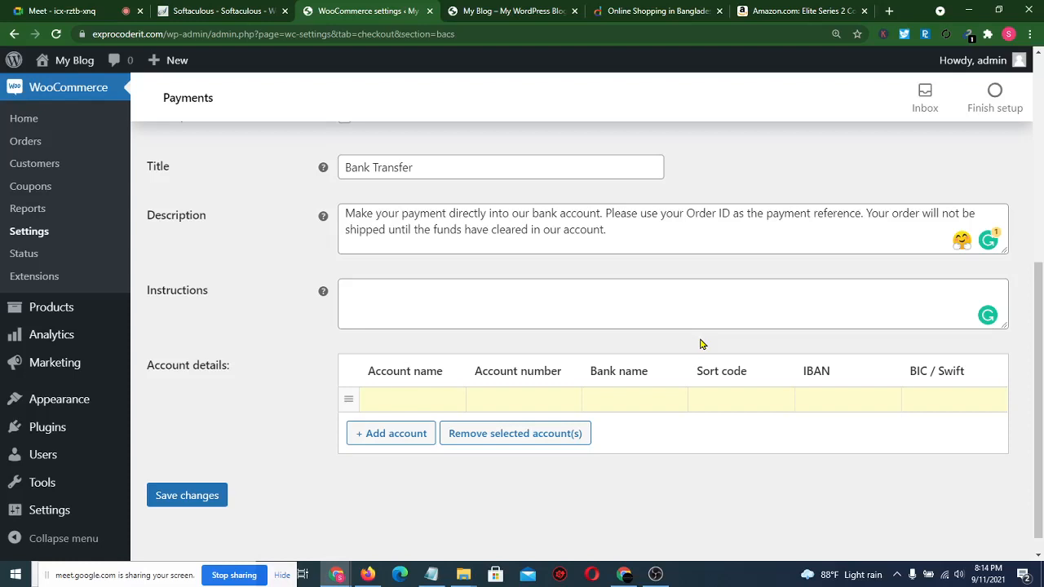
left_click(394, 437)
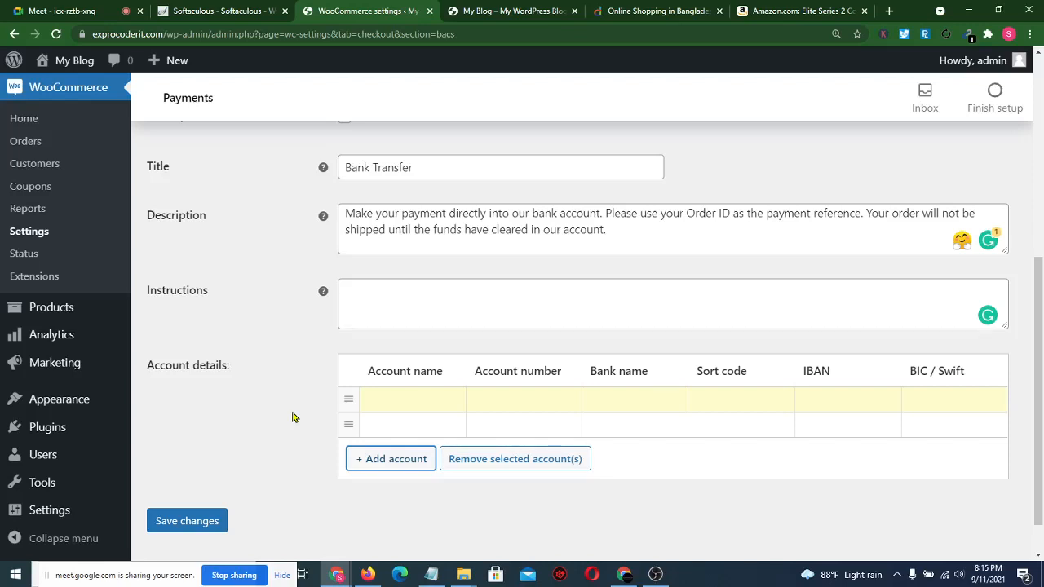
scroll(293, 417, "up", 3)
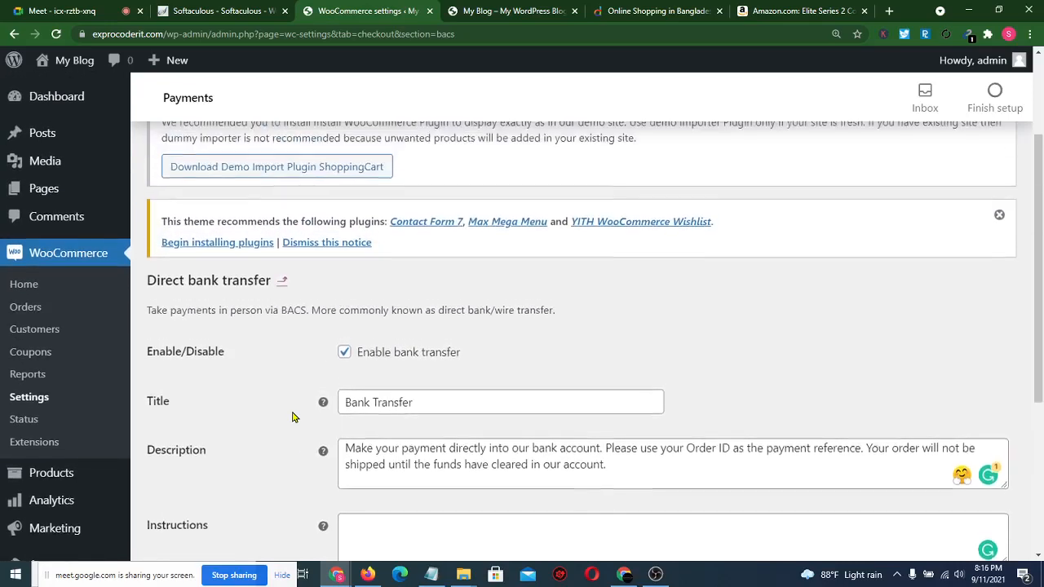
scroll(294, 418, "up", 1)
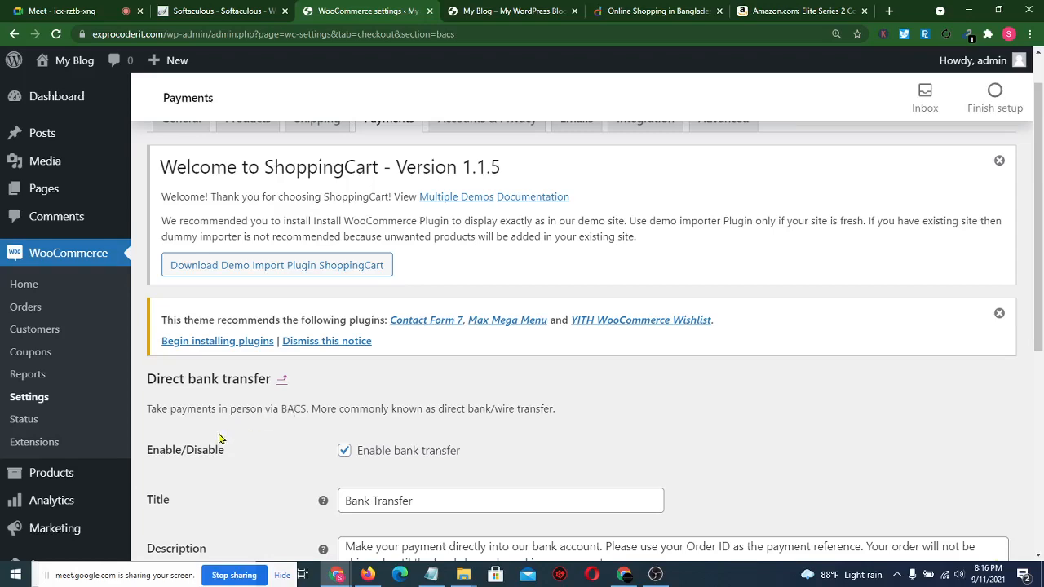
- Attempt to go to Plugins > Add New but stay on the bank transfer page
scroll(218, 440, "down", 1)
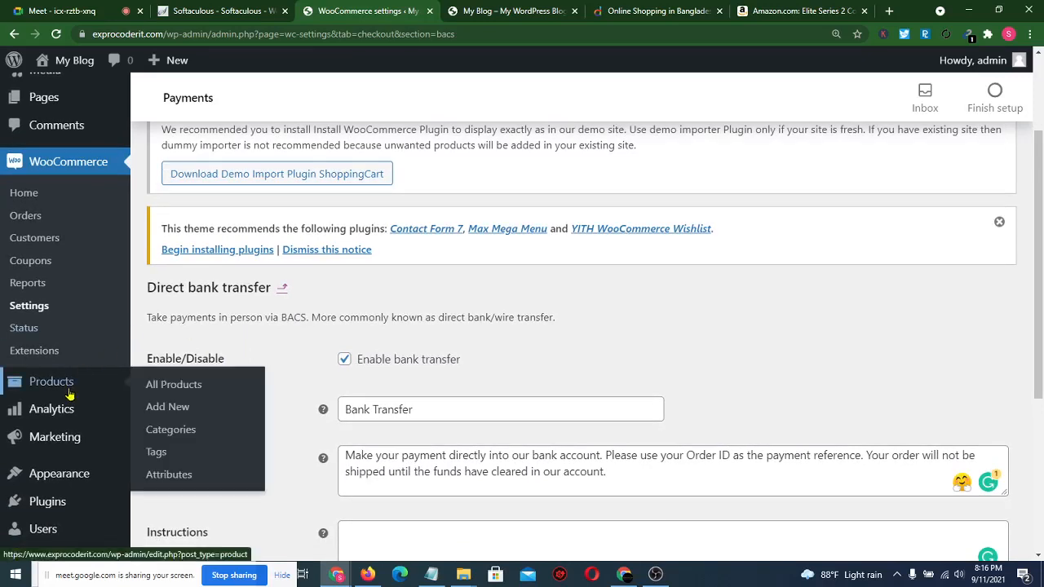
scroll(57, 432, "down", 2)
mouse_move(69, 394)
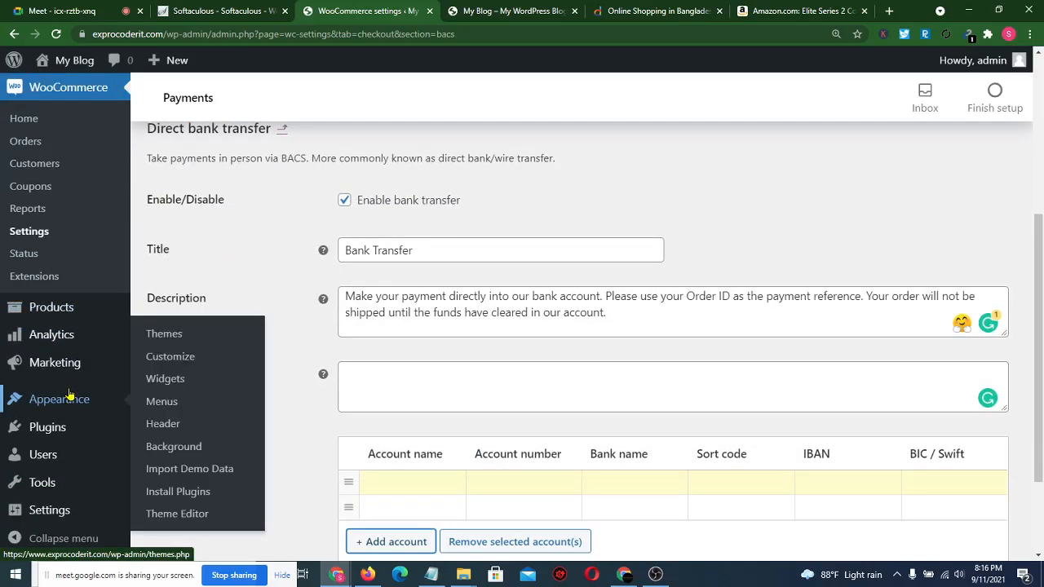
mouse_move(65, 427)
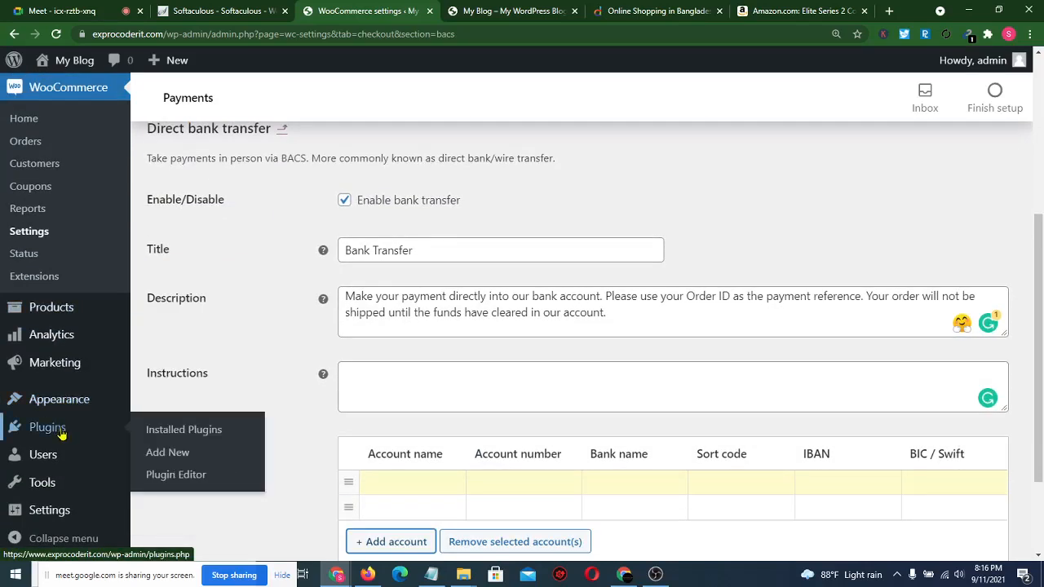
left_click(177, 451)
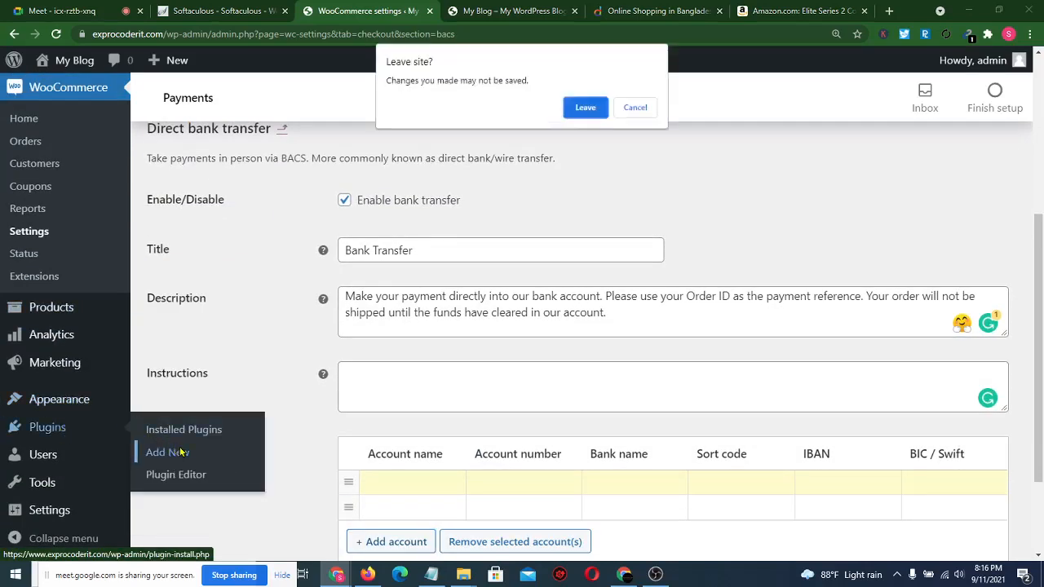
left_click(646, 108)
- Return to the payment methods list, discarding the unsaved bank transfer changes
scroll(426, 298, "down", 2)
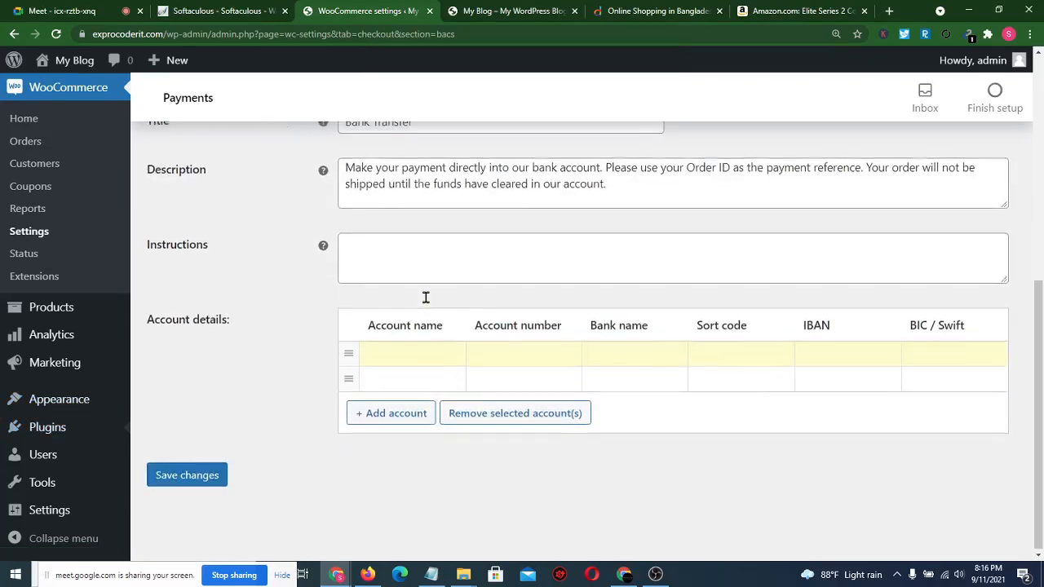
scroll(426, 297, "up", 5)
left_click(389, 175)
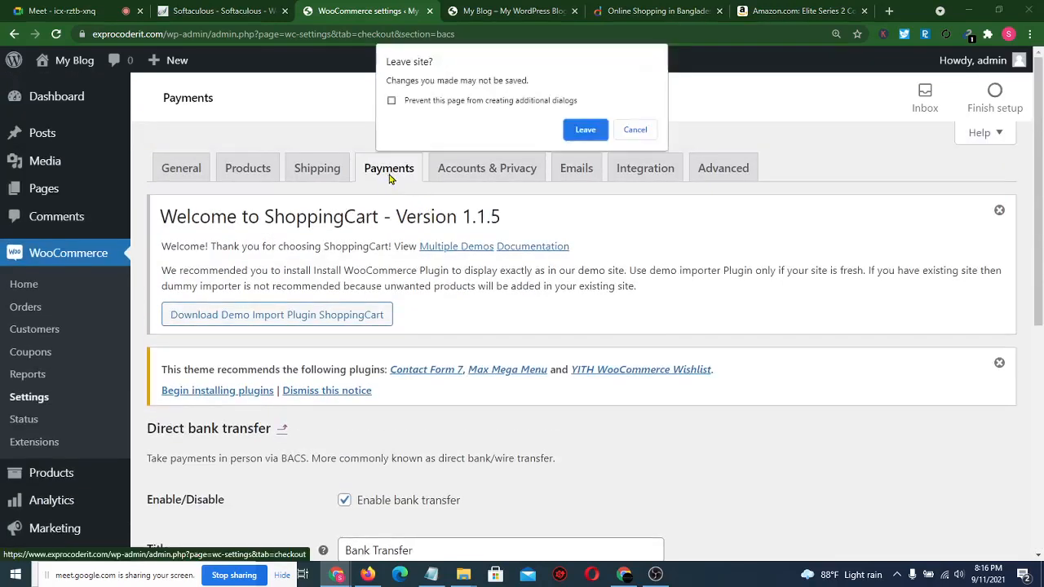
left_click(590, 137)
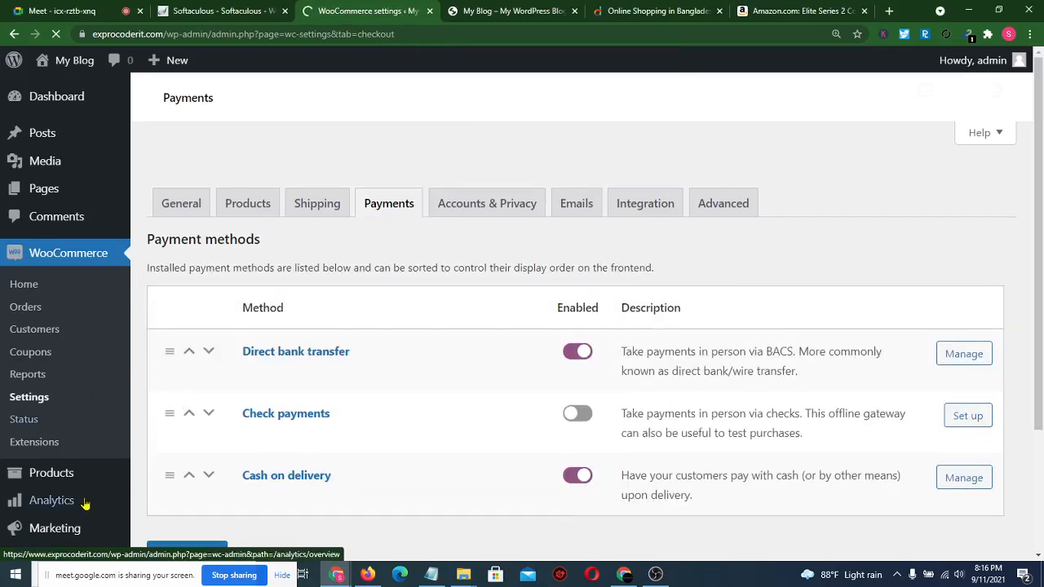
- Open the Add New plugins page from the Plugins menu
scroll(84, 502, "down", 1)
scroll(85, 503, "down", 2)
scroll(69, 382, "up", 3)
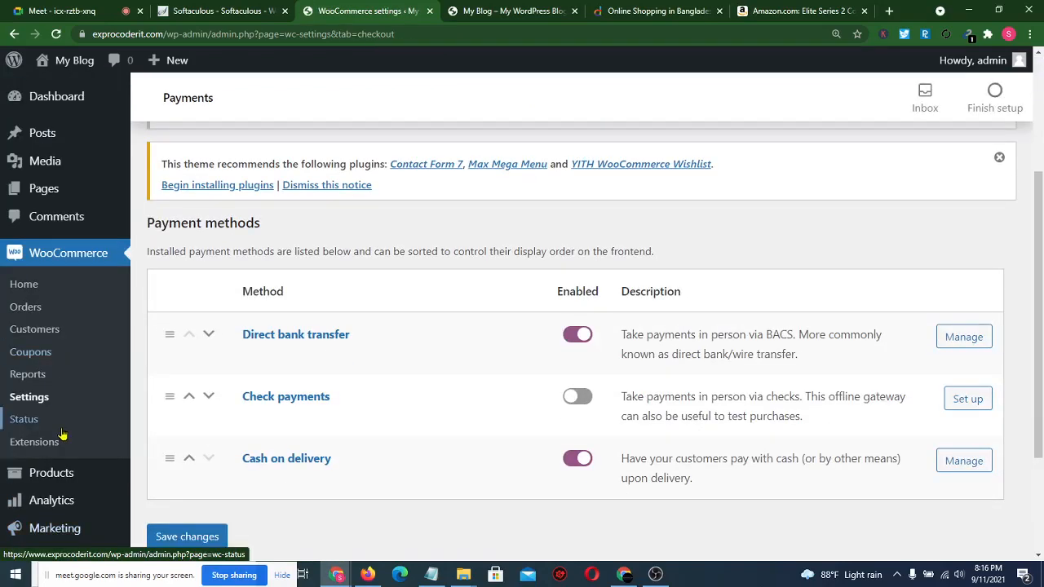
scroll(85, 349, "down", 2)
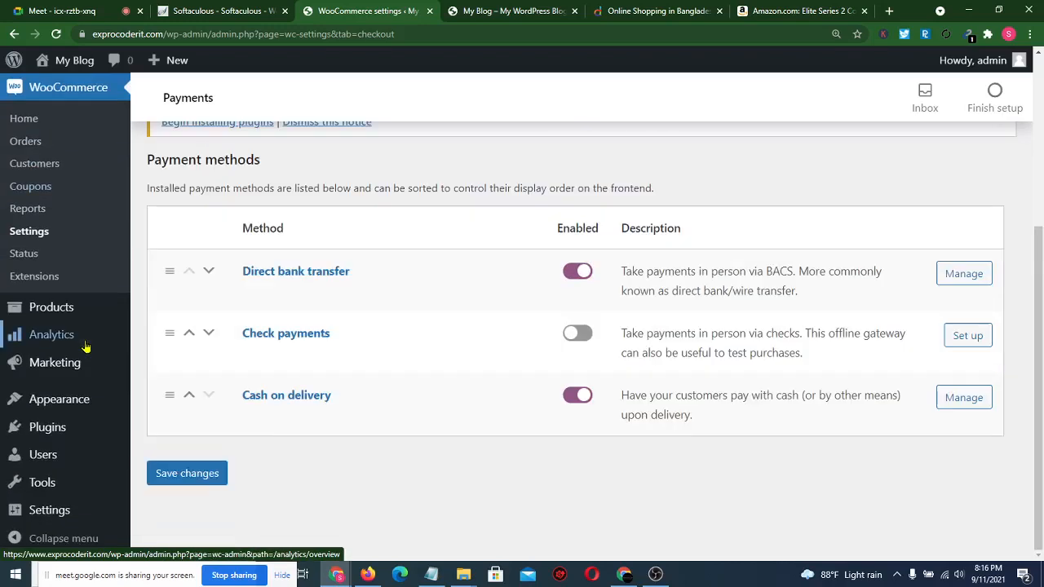
mouse_move(46, 427)
left_click(167, 452)
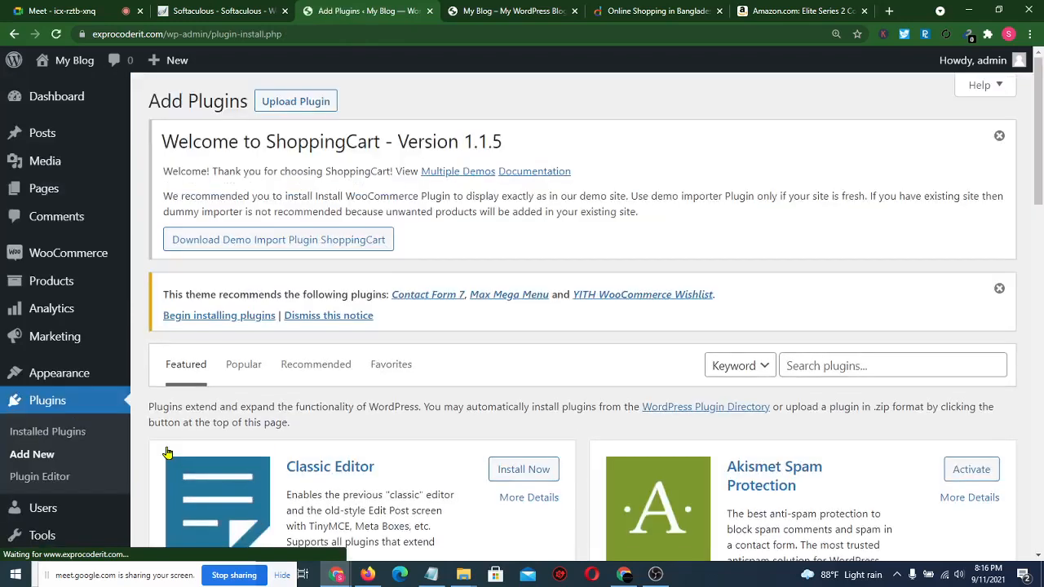
- Search plugins for 'bkash', then install and activate SoftTech-IT bKash, Rocket, Nagad
left_click(829, 360)
type("bkash")
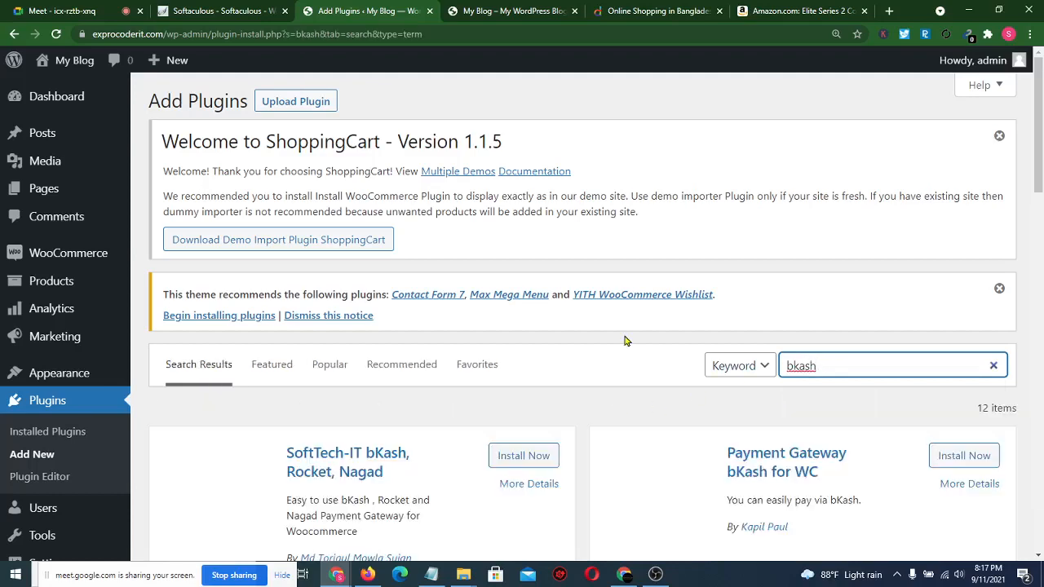
scroll(624, 341, "down", 3)
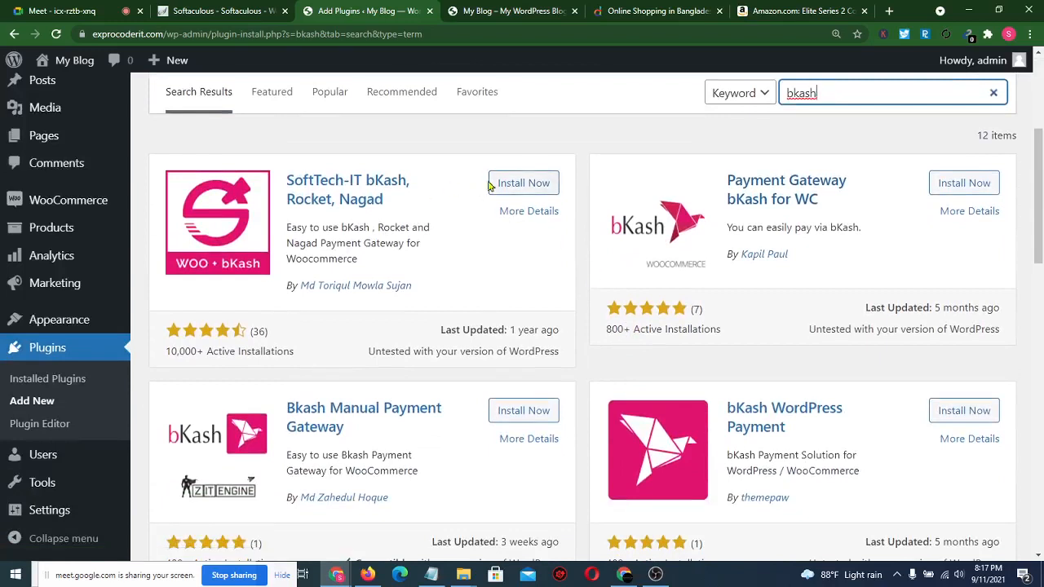
left_click(537, 185)
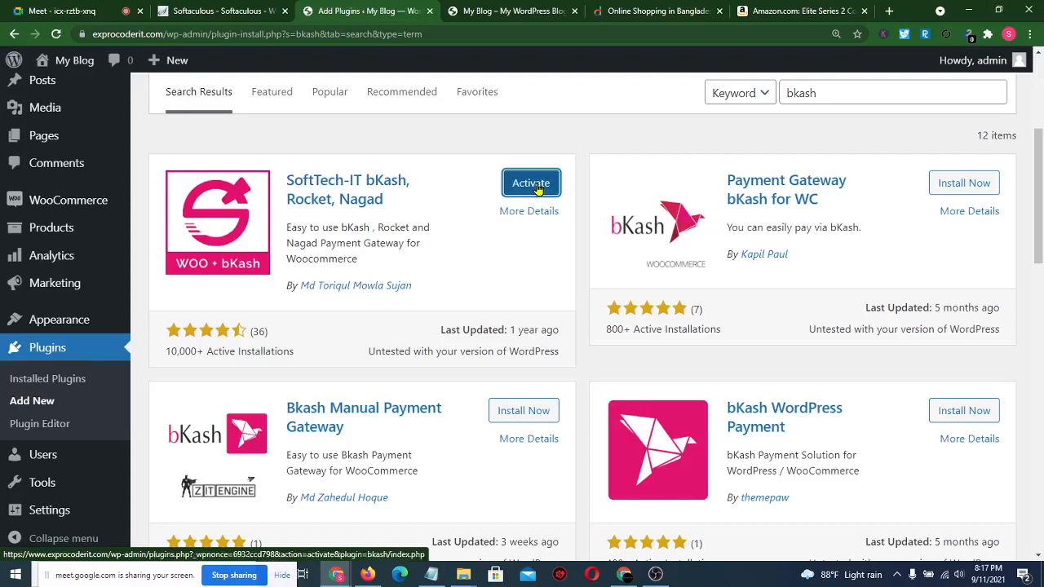
left_click(530, 184)
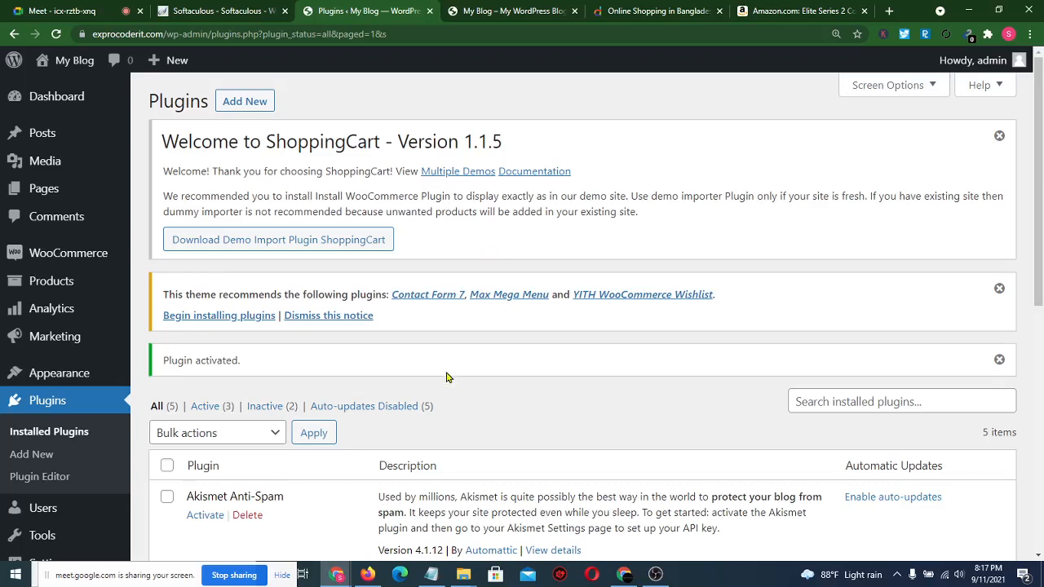
- Go to WooCommerce Settings > Payments and scroll to the bKash, Rocket and Nagad methods
scroll(446, 377, "down", 1)
scroll(449, 377, "down", 1)
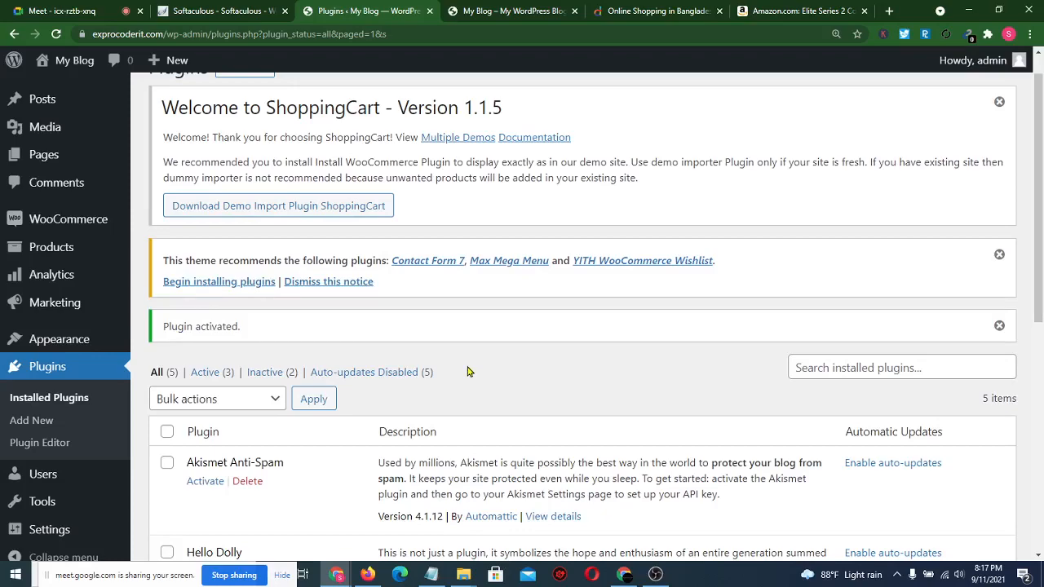
scroll(469, 372, "down", 5)
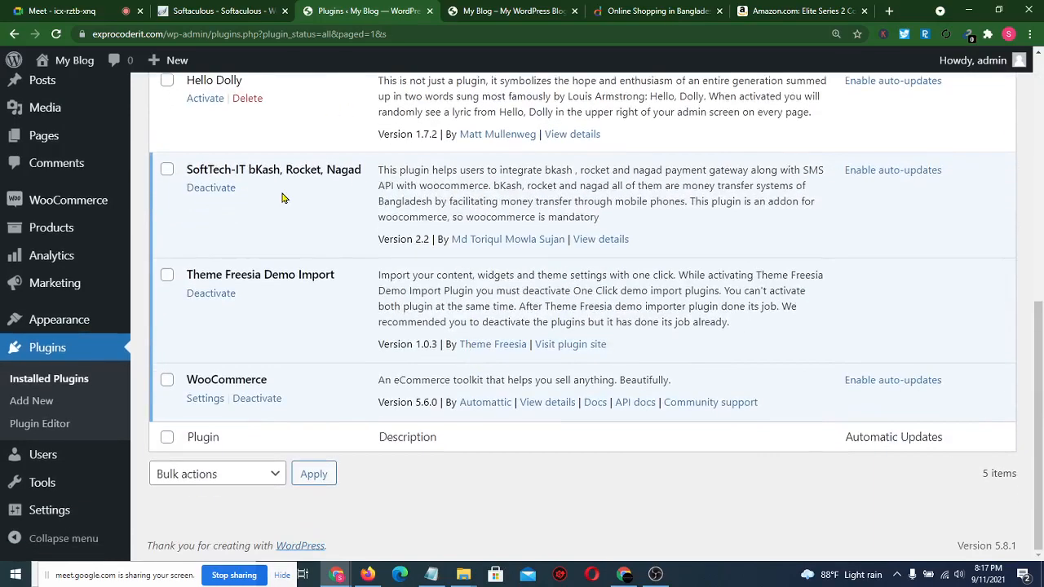
scroll(74, 241, "up", 3)
mouse_move(89, 260)
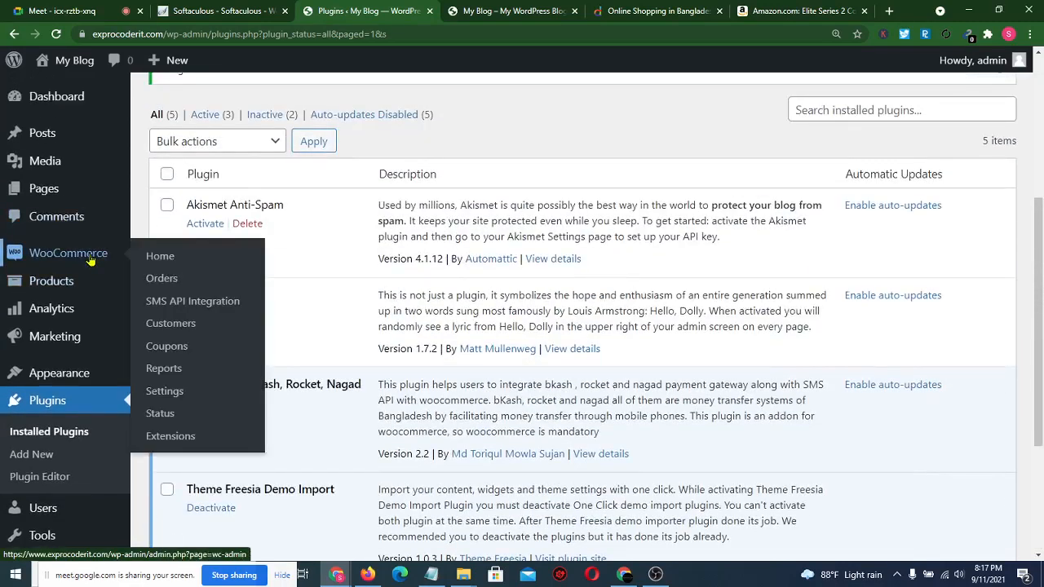
left_click(173, 392)
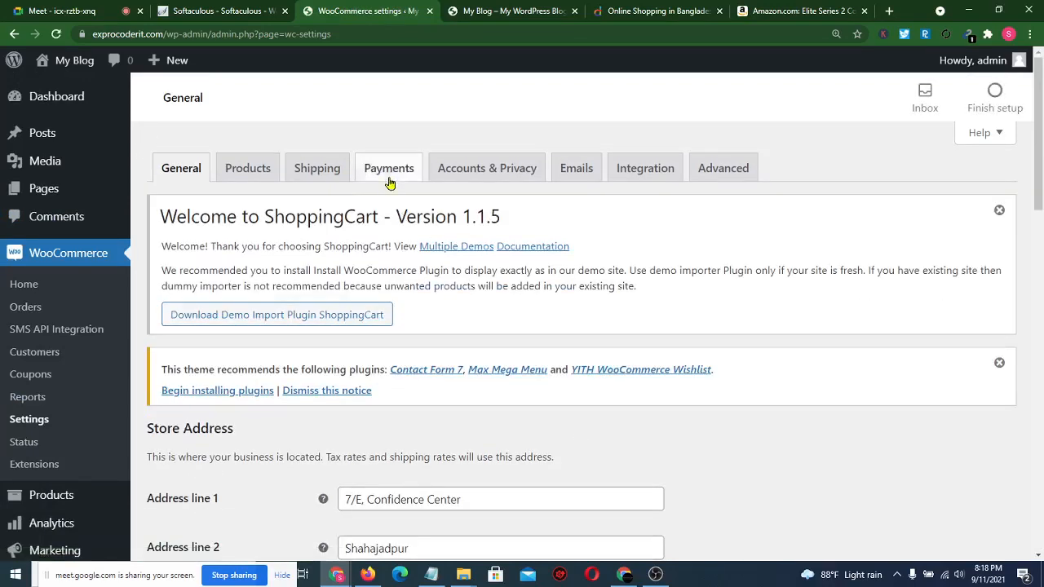
left_click(389, 169)
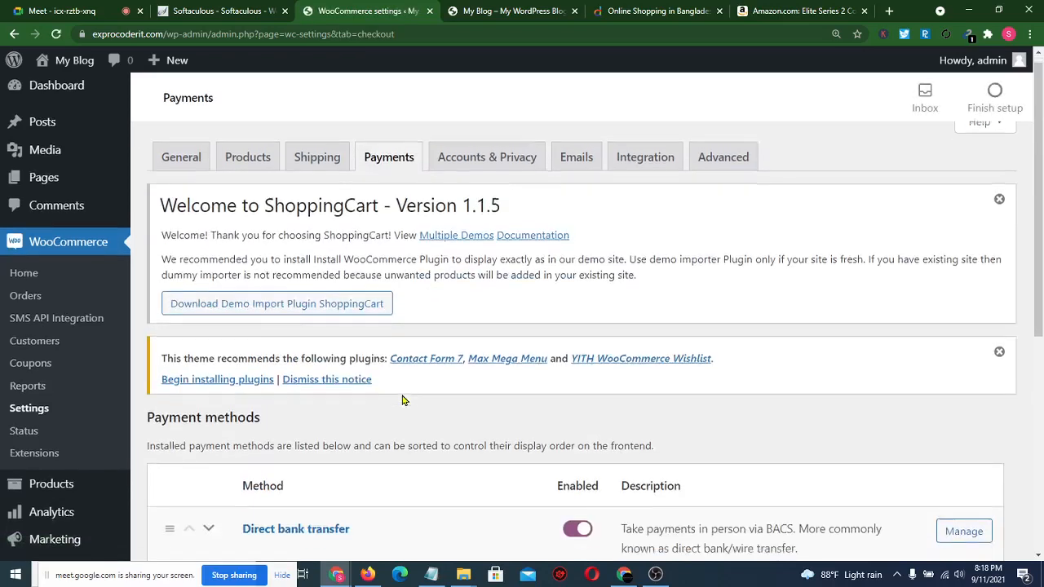
scroll(404, 396, "down", 5)
scroll(402, 399, "down", 1)
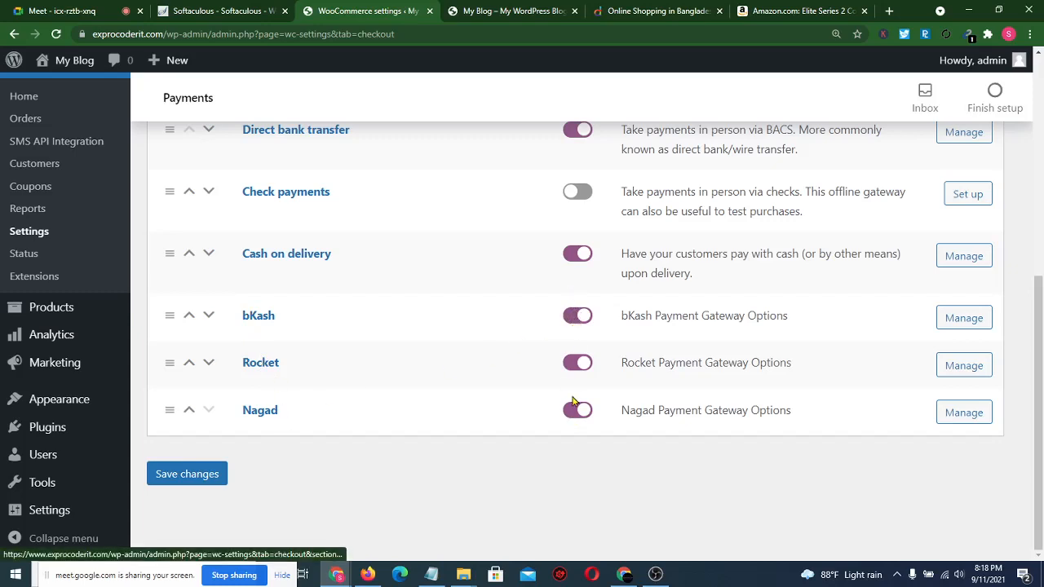
- Open the bKash gateway settings and review its title, description and order status fields
left_click(962, 325)
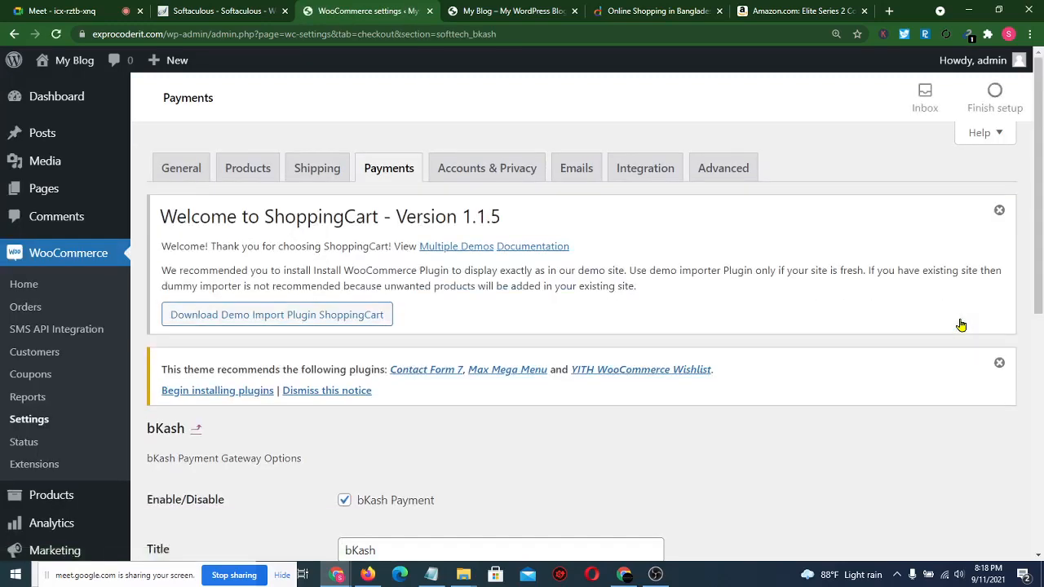
scroll(667, 447, "down", 3)
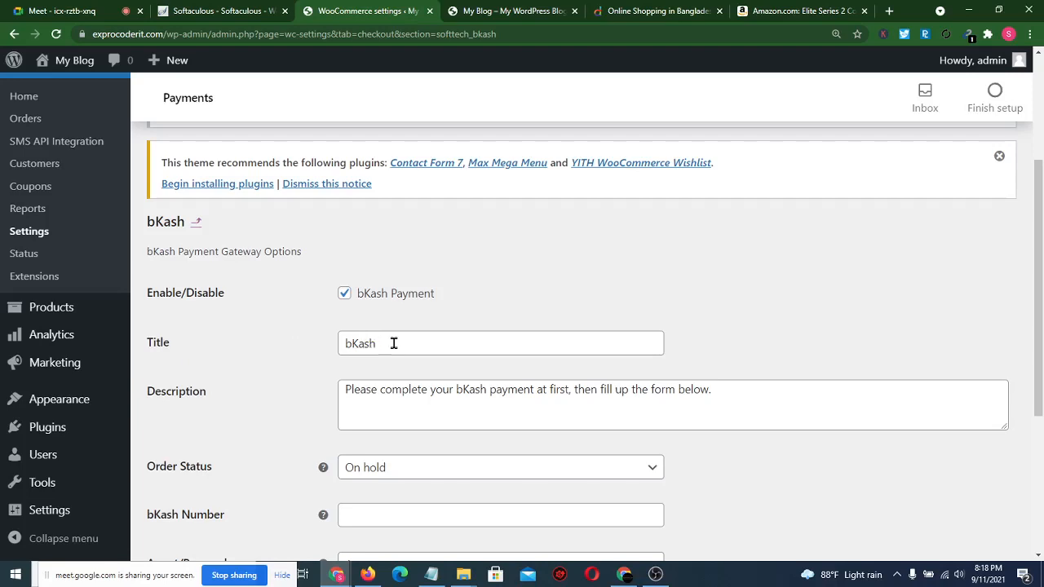
scroll(321, 381, "down", 1)
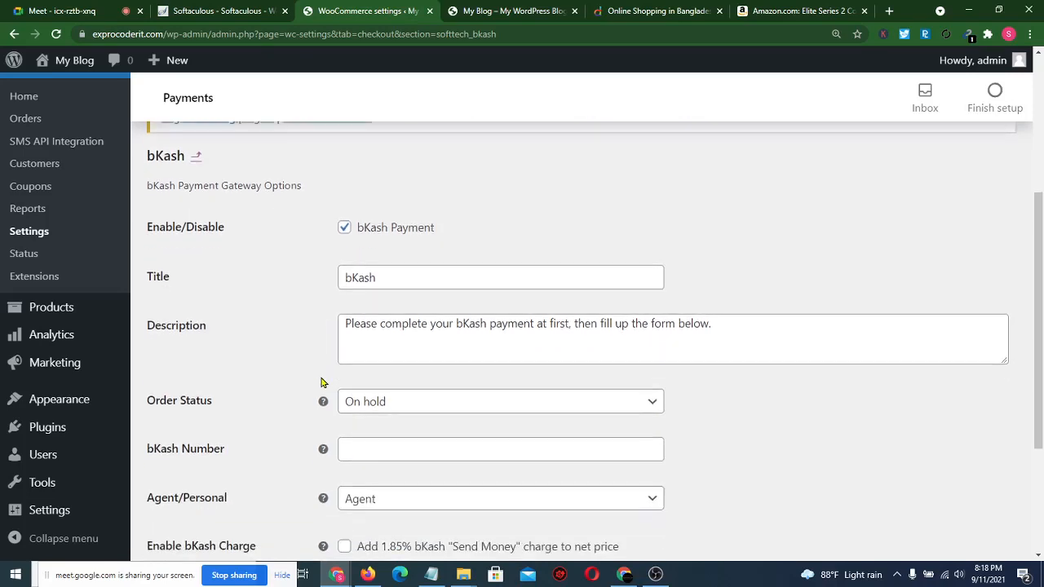
left_click_drag(740, 319, 275, 335)
left_click(270, 336)
scroll(314, 368, "down", 2)
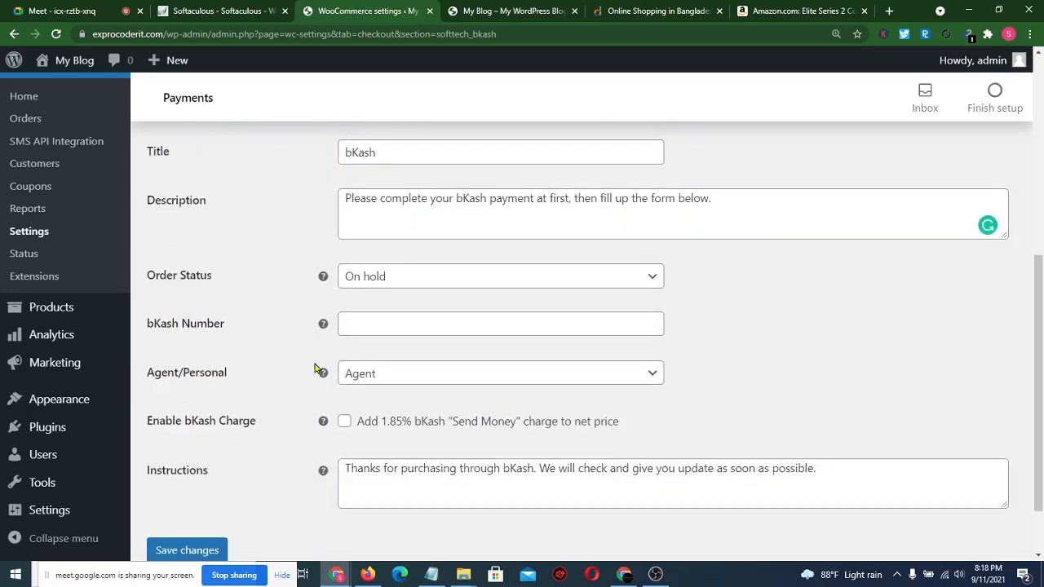
left_click_drag(145, 259, 225, 255)
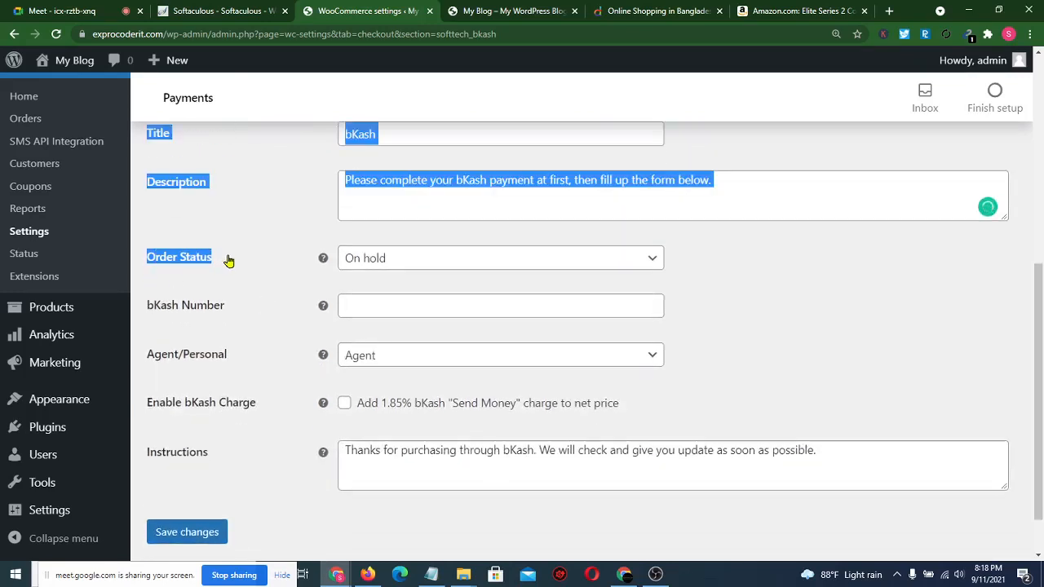
left_click(269, 219)
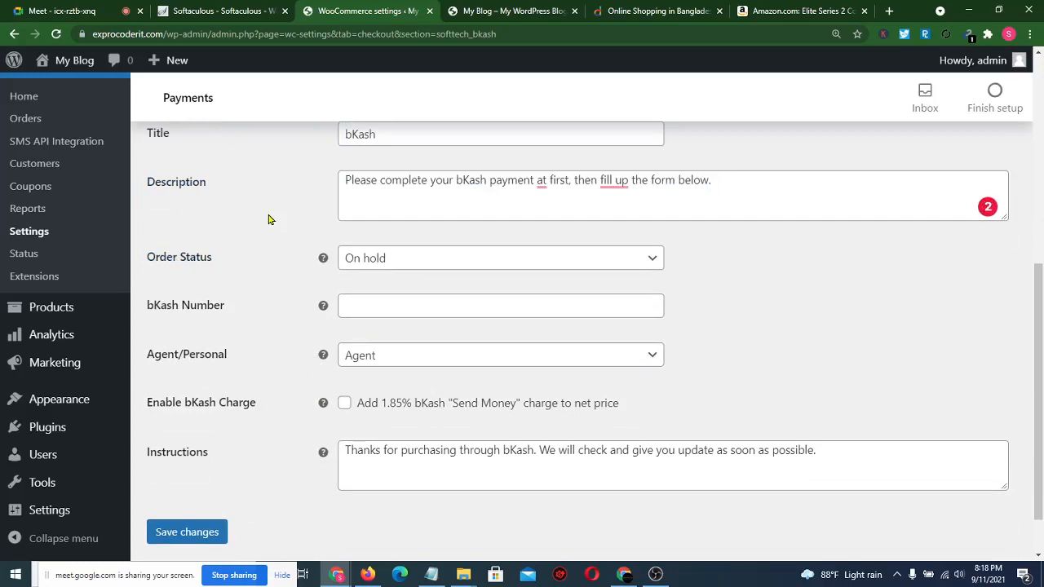
- Set order status to Processing, autofill the bKash account number, and keep account type Agent
left_click(545, 269)
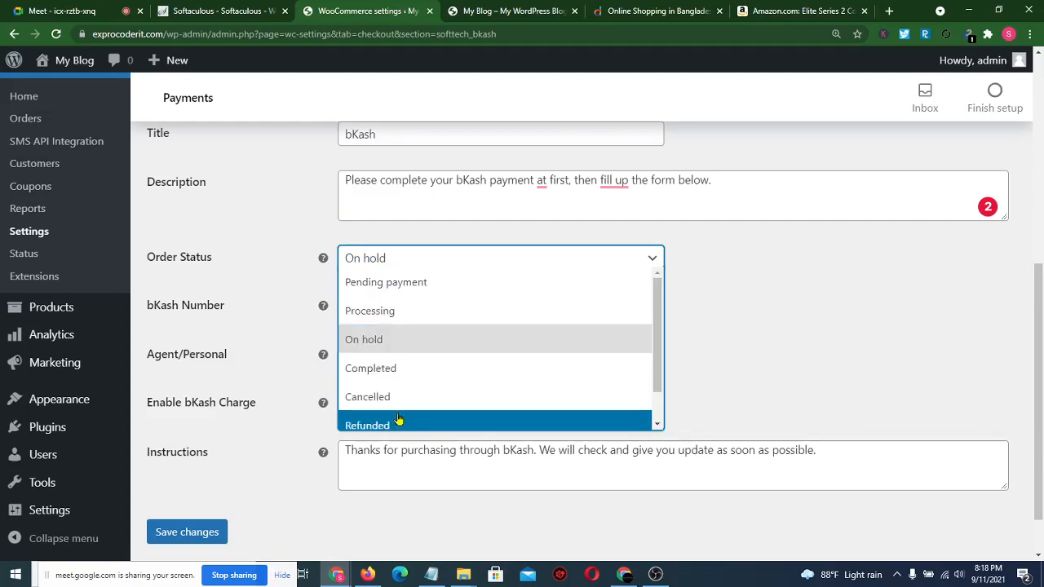
left_click(408, 319)
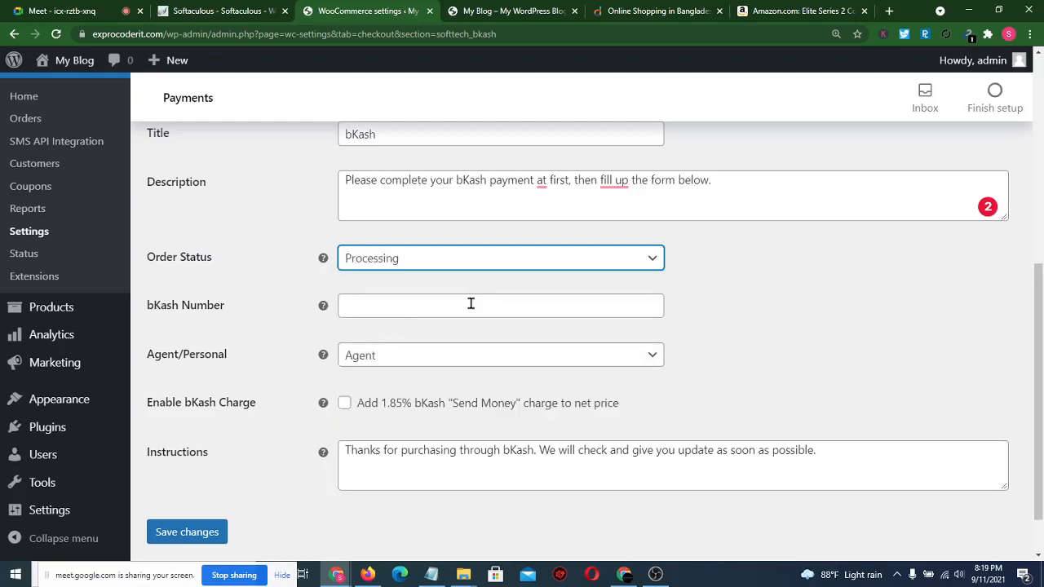
left_click(429, 304)
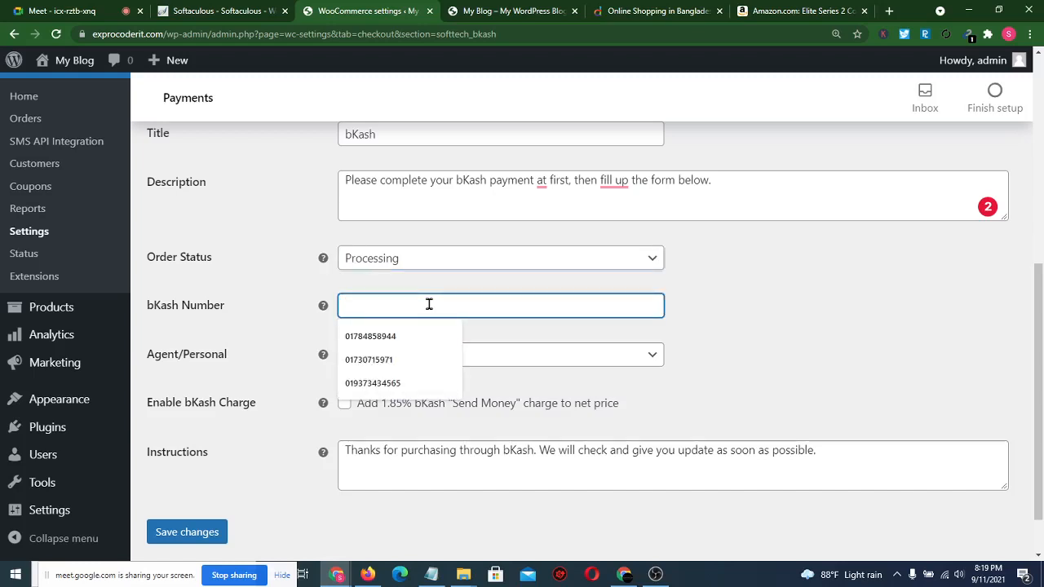
left_click(385, 338)
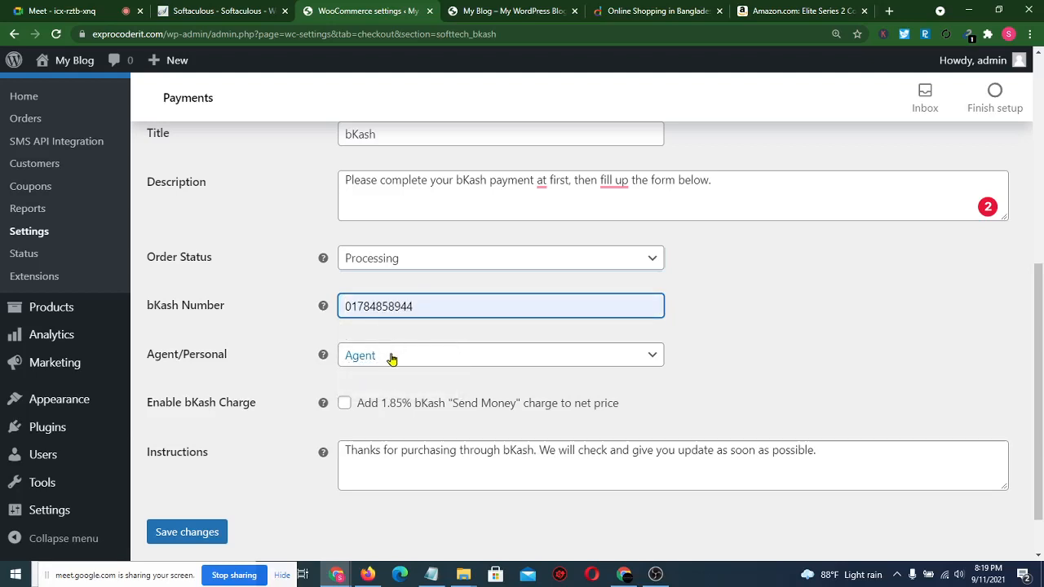
left_click(391, 356)
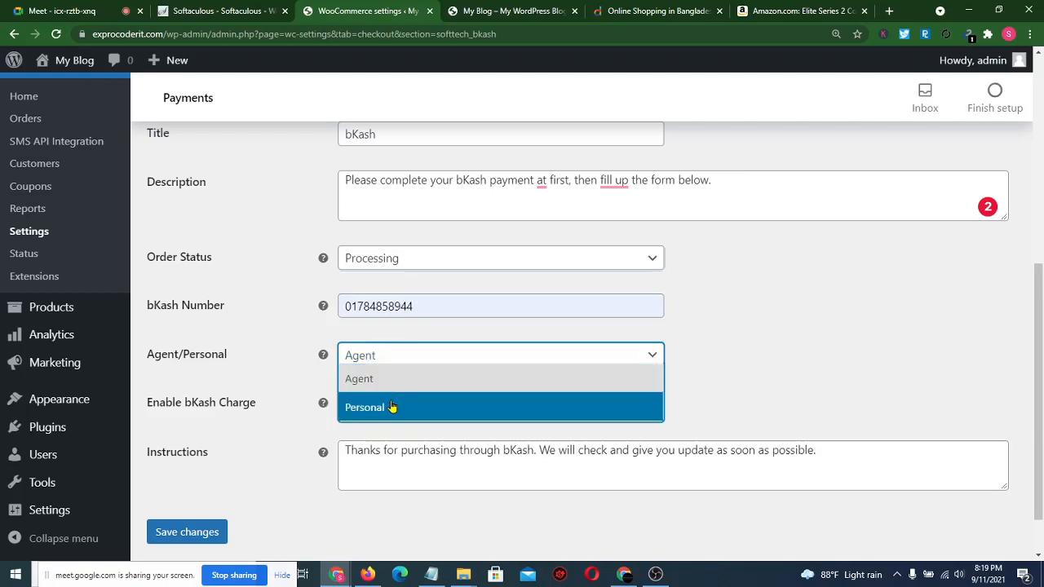
left_click(392, 390)
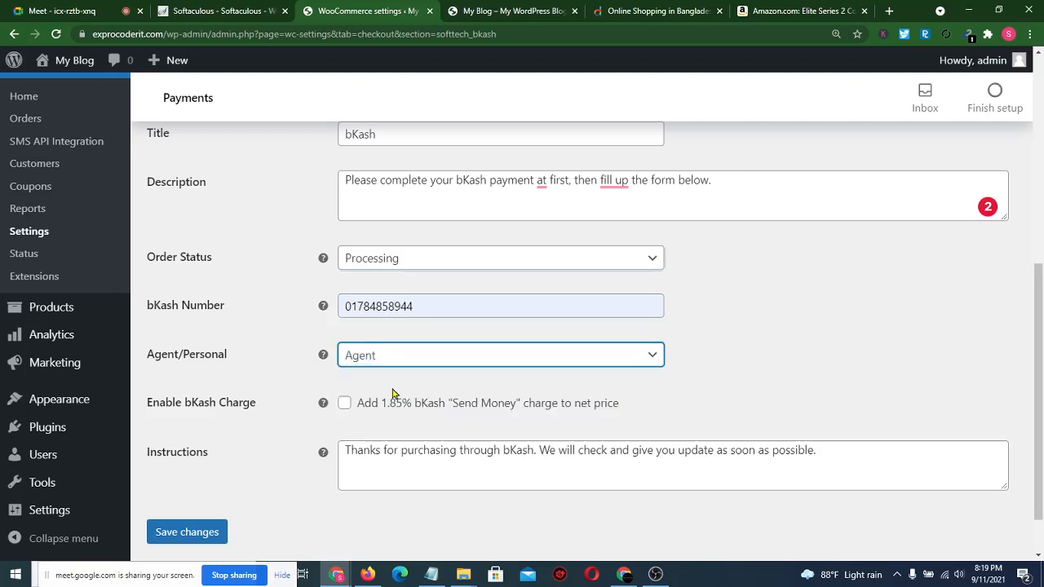
- Leave the account type on Agent and enable the 1.85% bKash Send Money charge
scroll(295, 422, "down", 1)
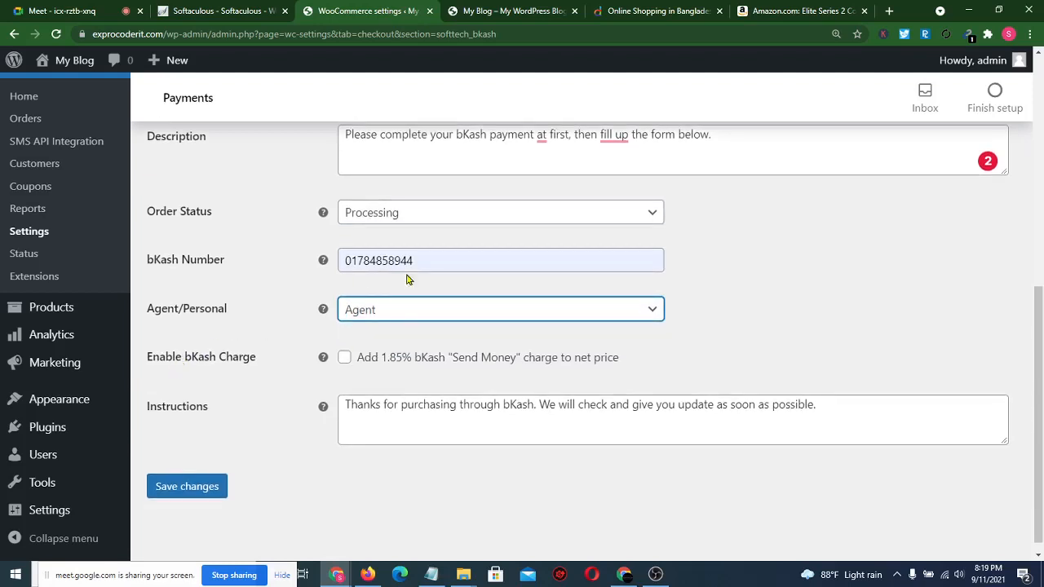
left_click(423, 316)
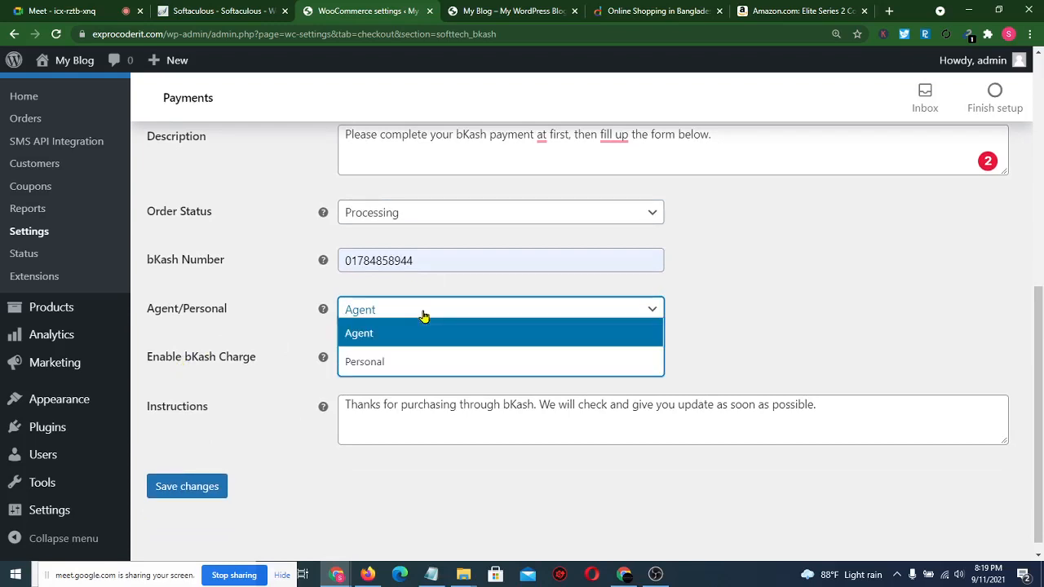
left_click(404, 361)
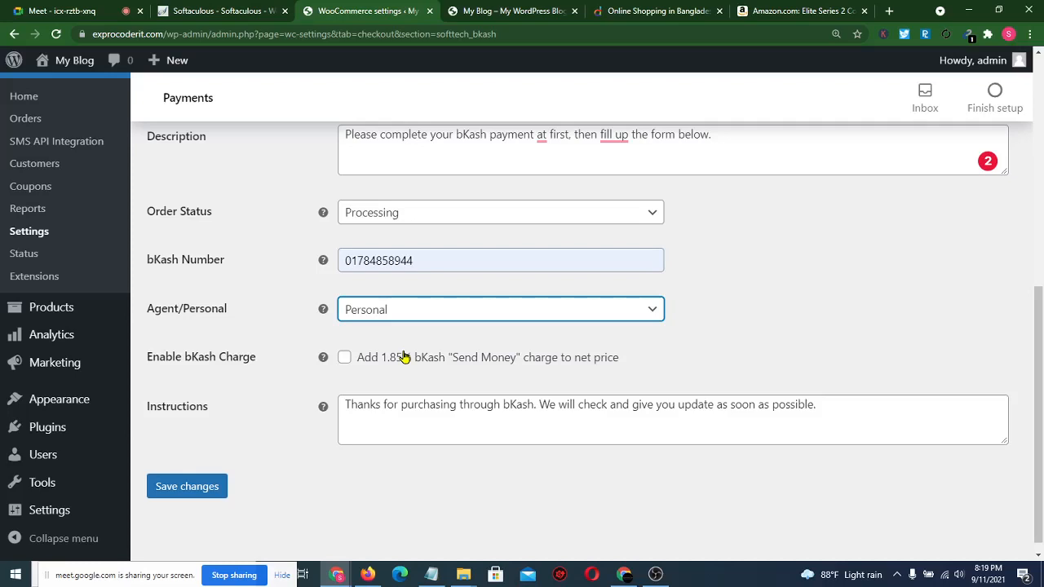
left_click(412, 320)
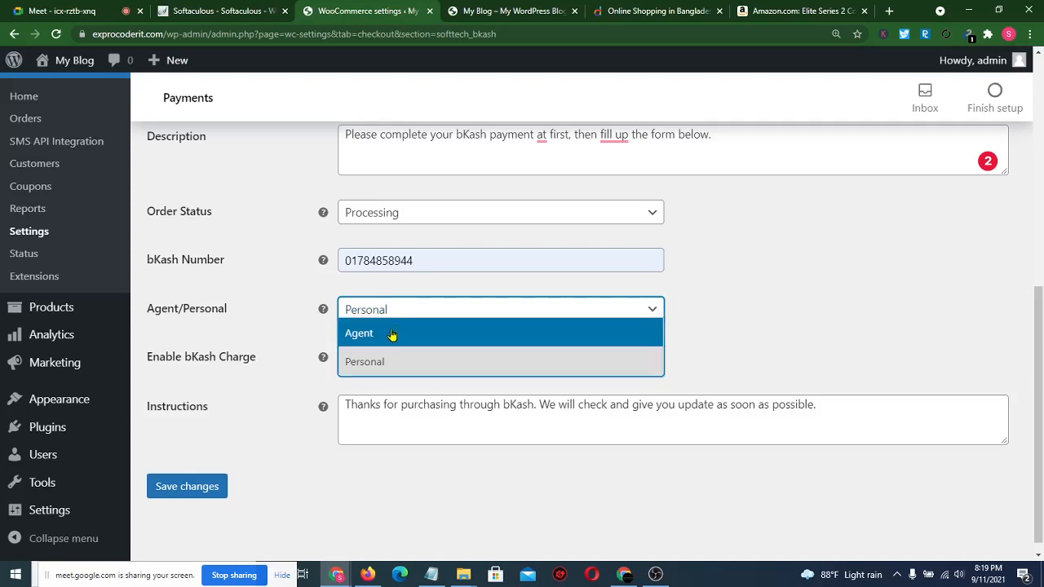
left_click(393, 334)
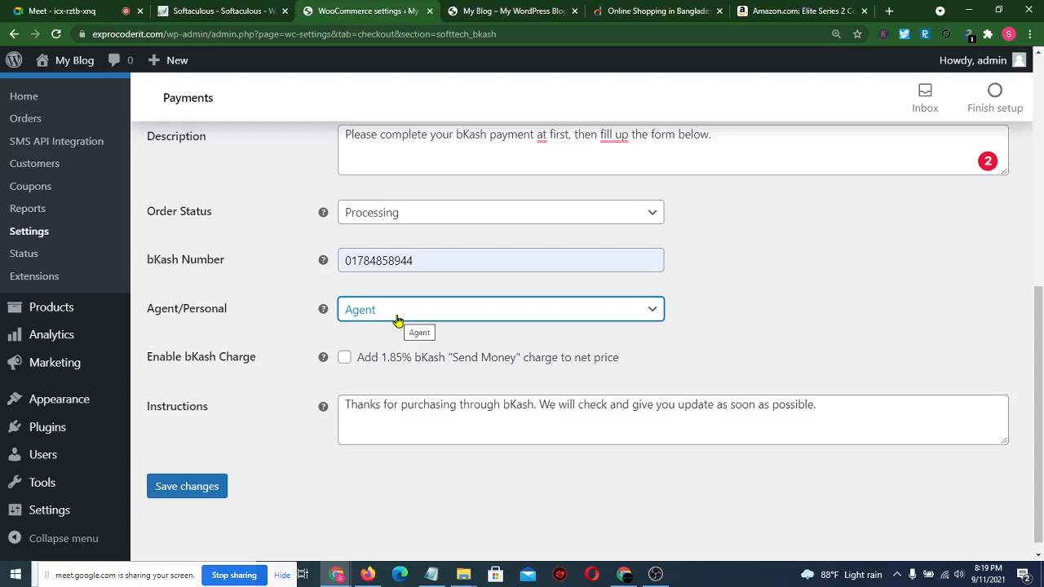
left_click(143, 369)
left_click_drag(144, 369, 250, 361)
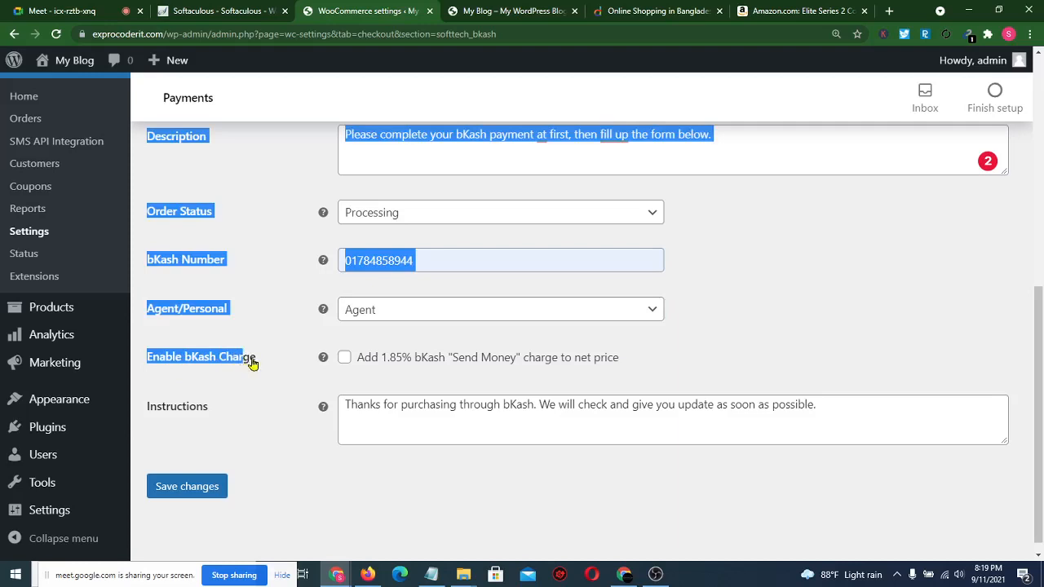
left_click(275, 362)
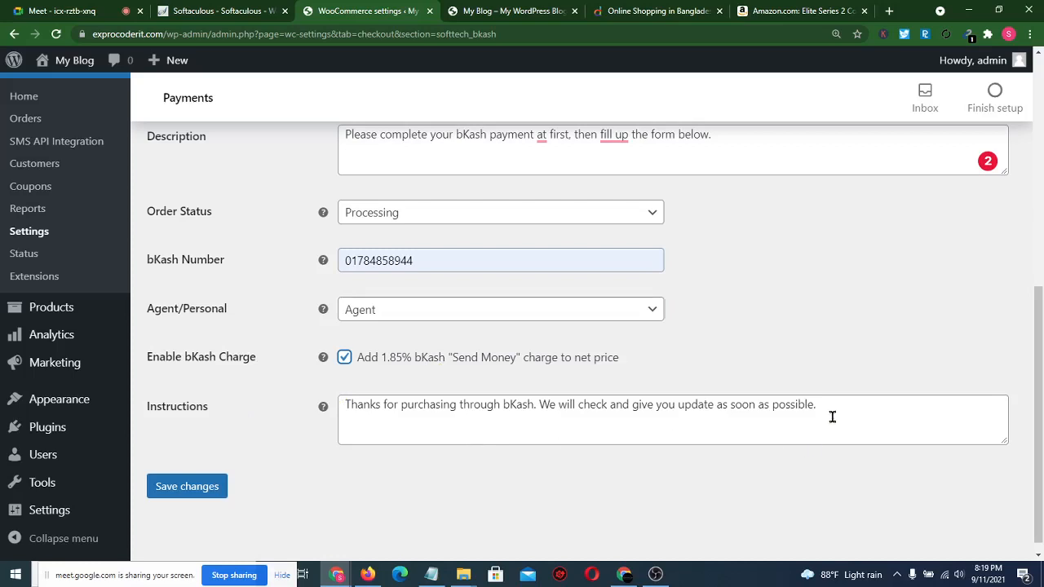
- Correct the instructions to read 'an update' and save the bKash settings
left_click_drag(832, 416, 548, 424)
left_click(394, 480)
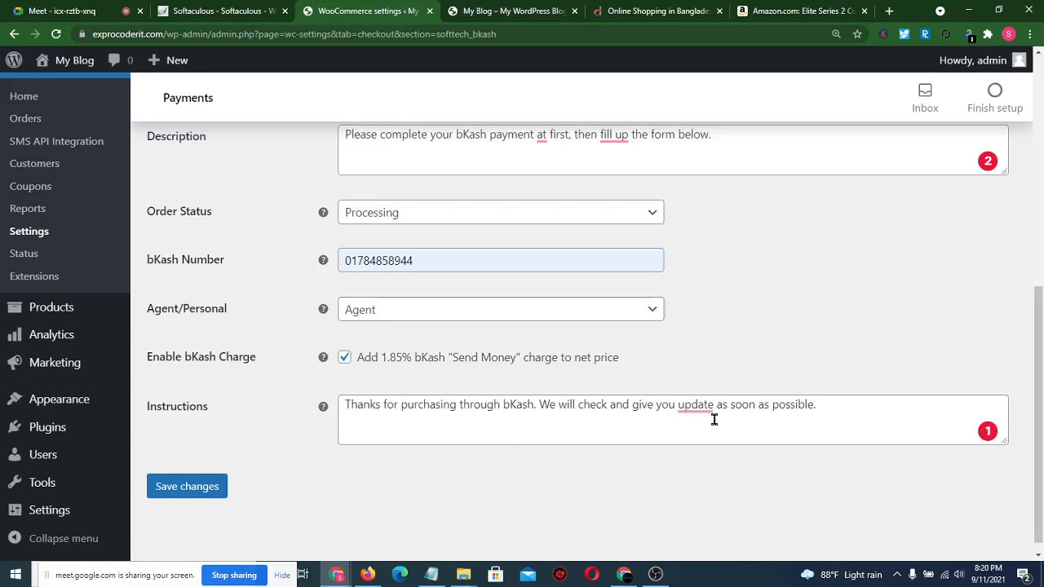
mouse_move(694, 405)
left_click(713, 450)
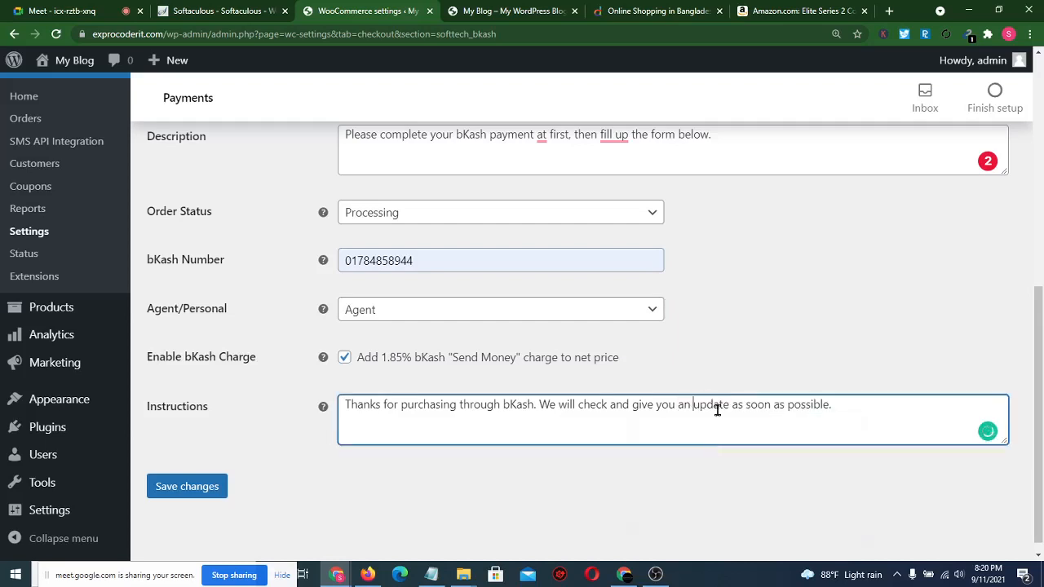
left_click(196, 484)
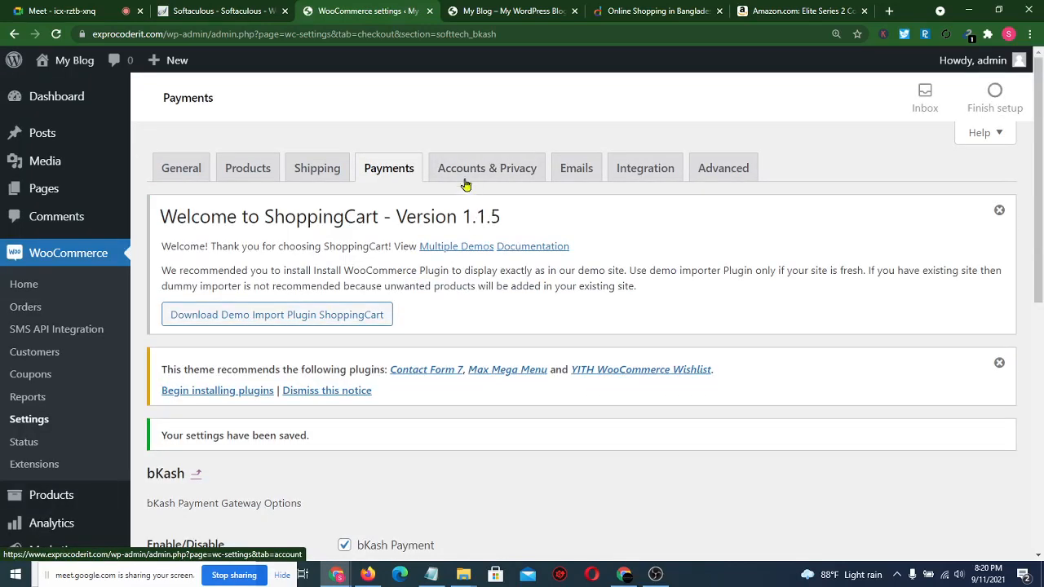
- In Accounts & Privacy, allow checkout login and account creation at checkout and on My account
left_click(495, 181)
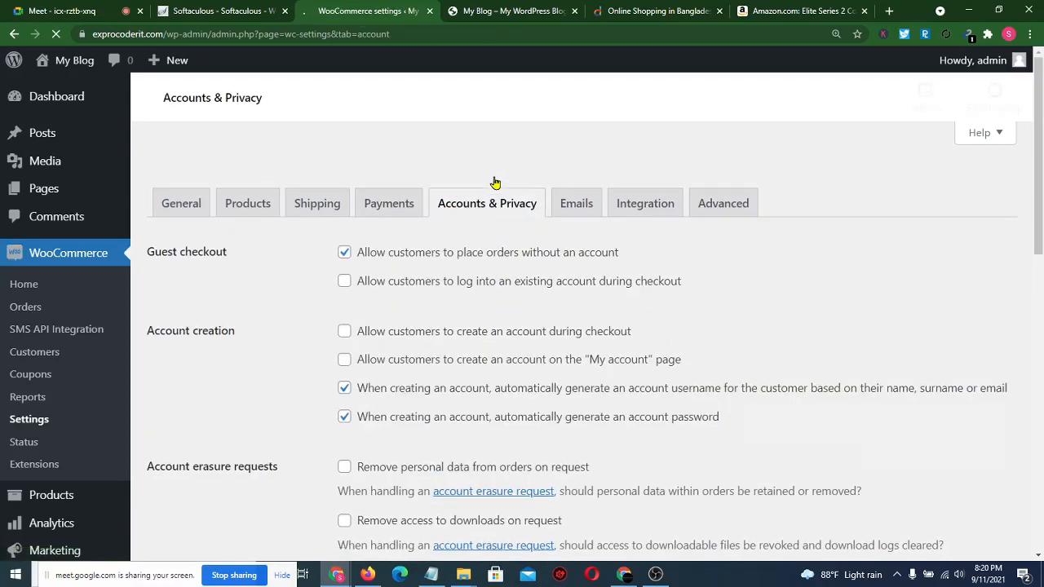
scroll(354, 463, "down", 2)
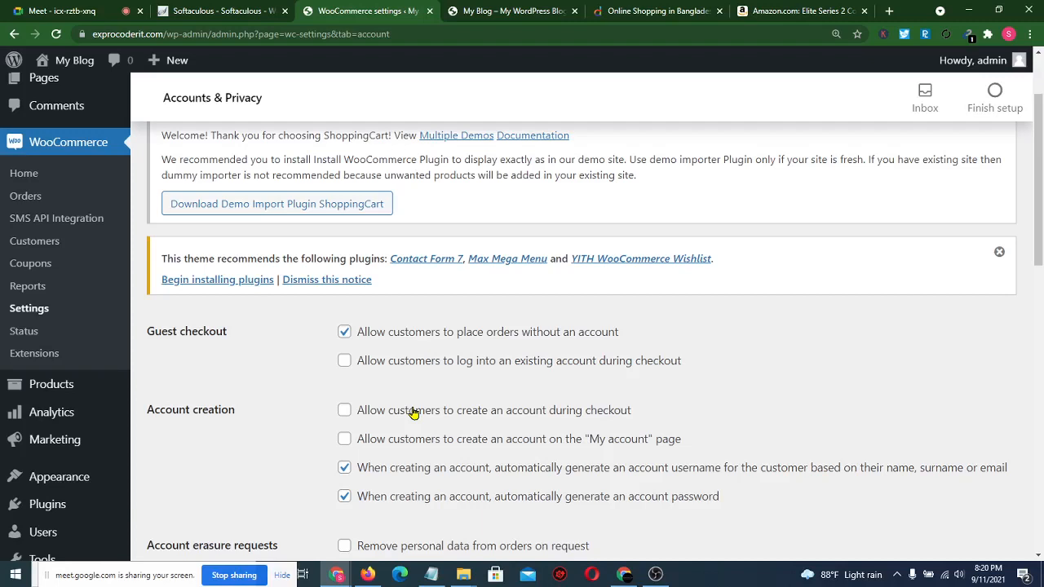
left_click(344, 361)
left_click(343, 411)
left_click(344, 439)
- Save the Accounts & Privacy settings and bring up the Emails settings
scroll(460, 431, "down", 2)
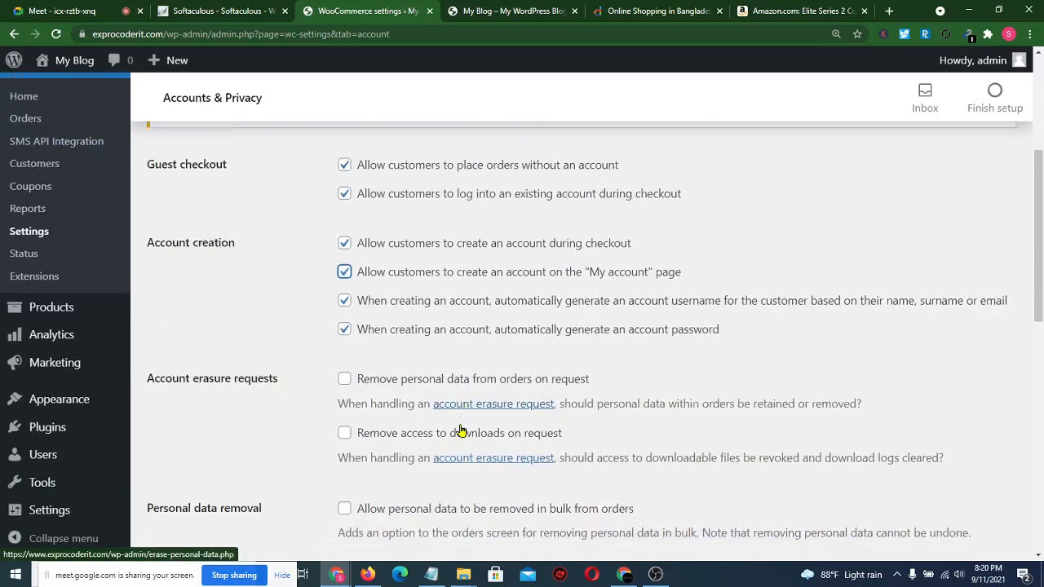
scroll(461, 431, "down", 2)
scroll(328, 417, "down", 6)
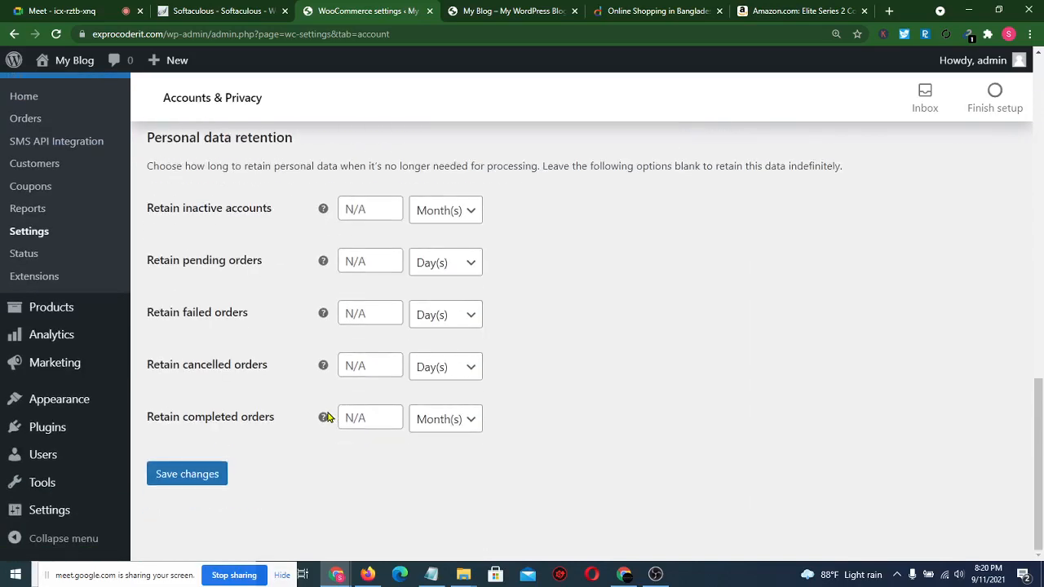
left_click(188, 475)
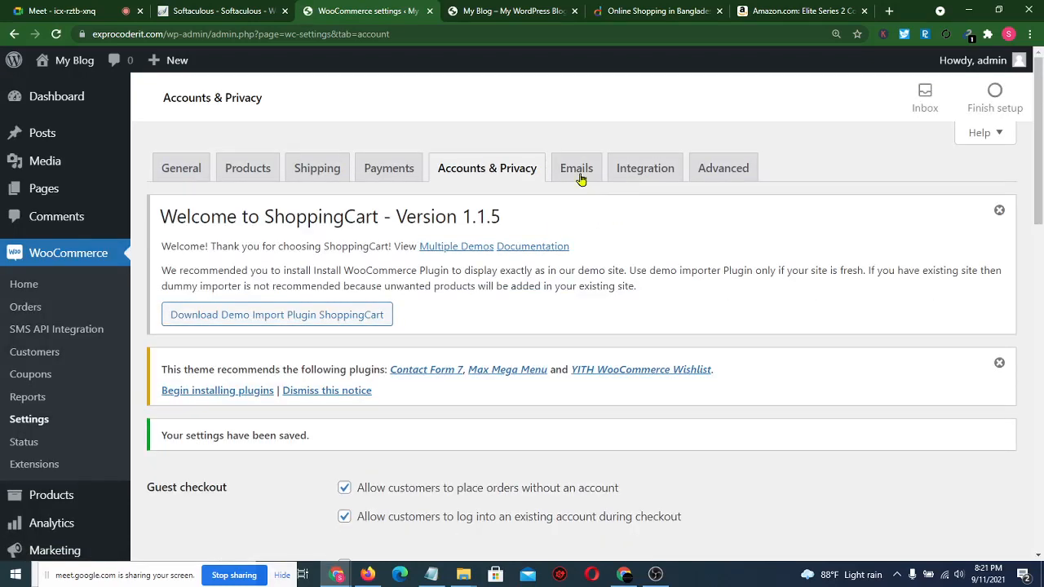
left_click(579, 177)
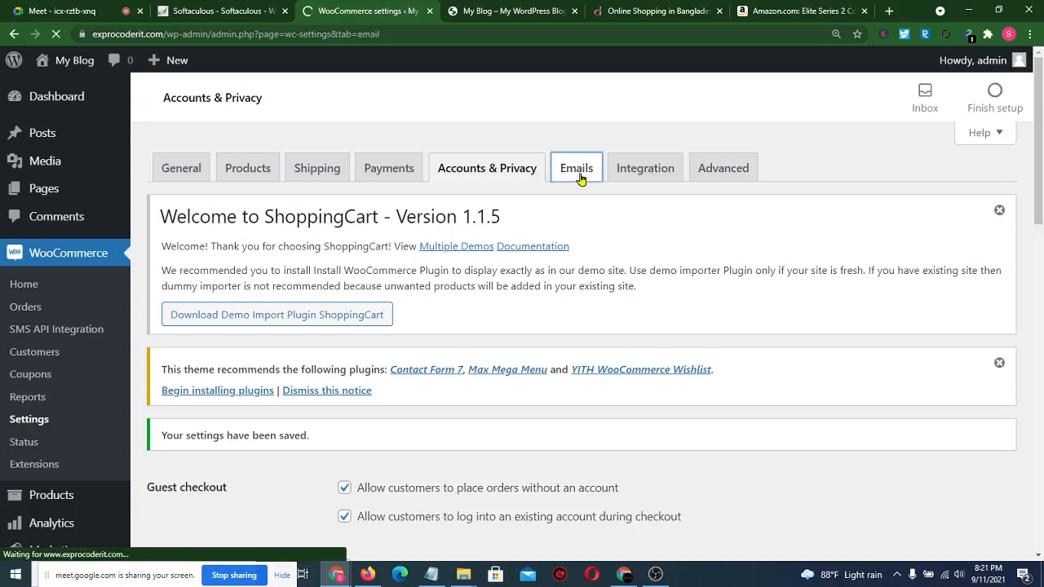
scroll(500, 433, "down", 4)
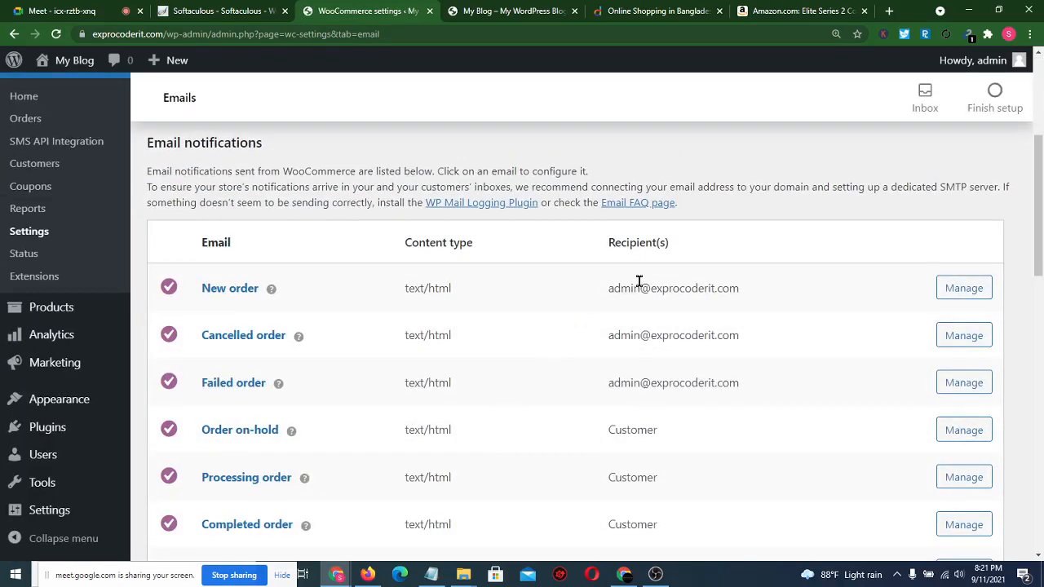
- Review the email notifications table, then open Manage for the New order email
left_click_drag(595, 292, 759, 312)
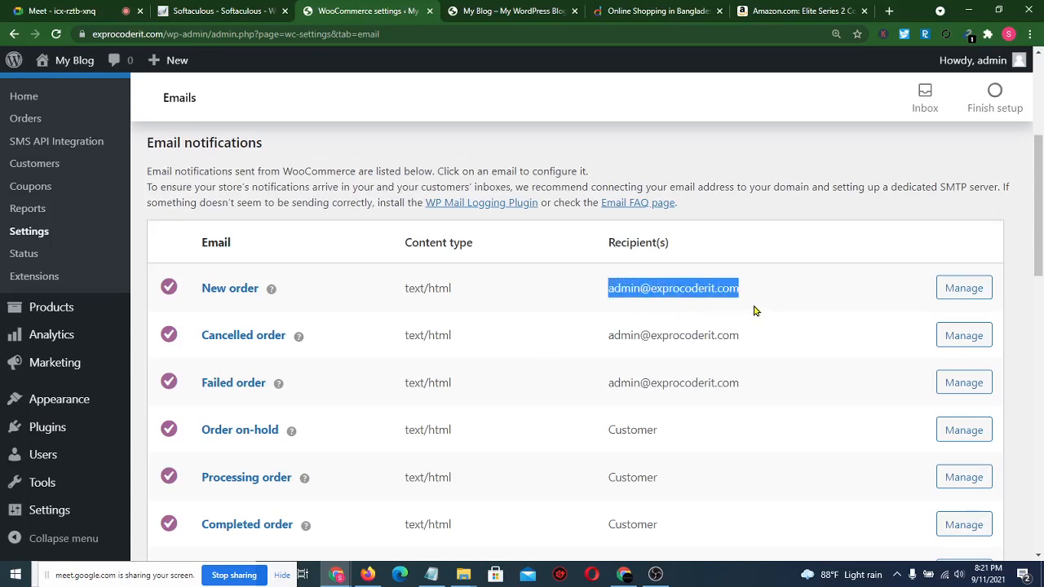
left_click(559, 314)
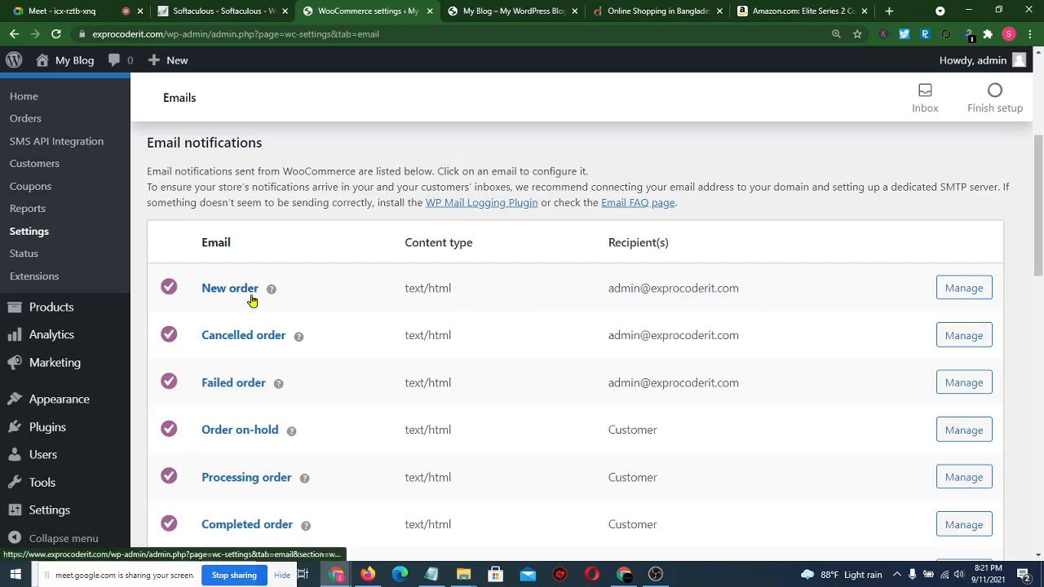
scroll(325, 440, "down", 1)
scroll(324, 440, "down", 2)
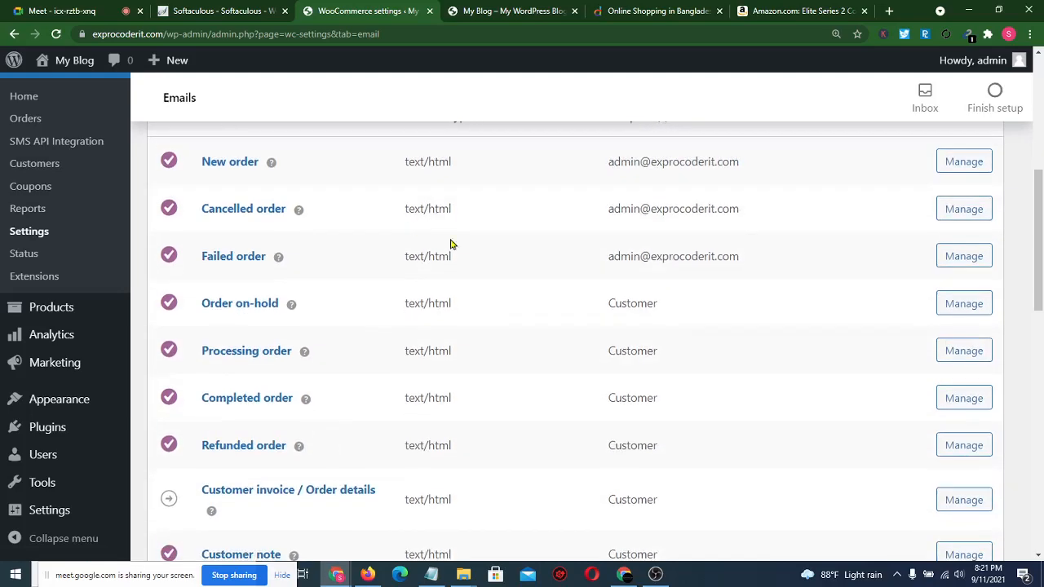
scroll(544, 340, "down", 2)
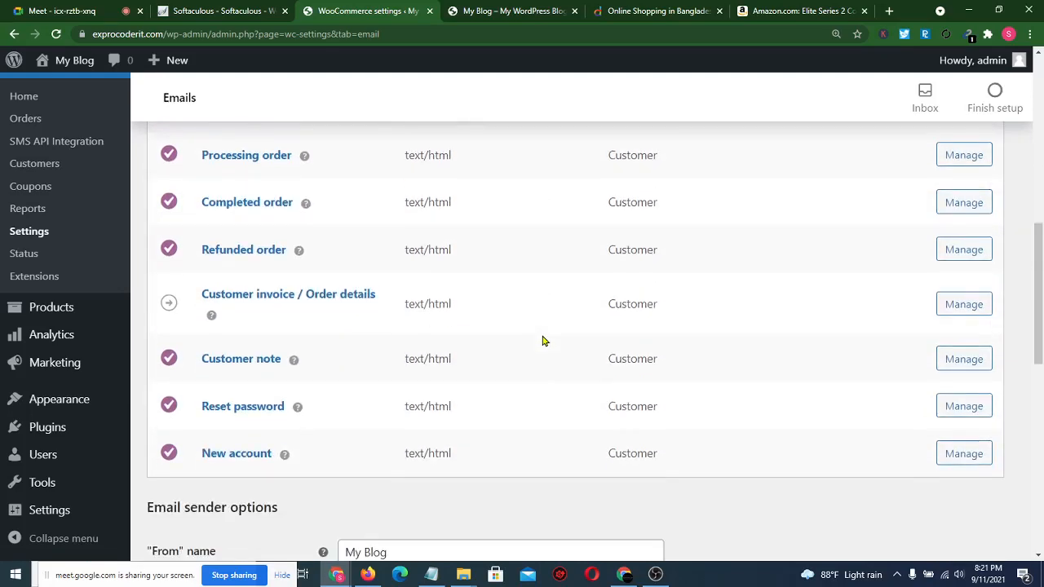
scroll(544, 340, "up", 3)
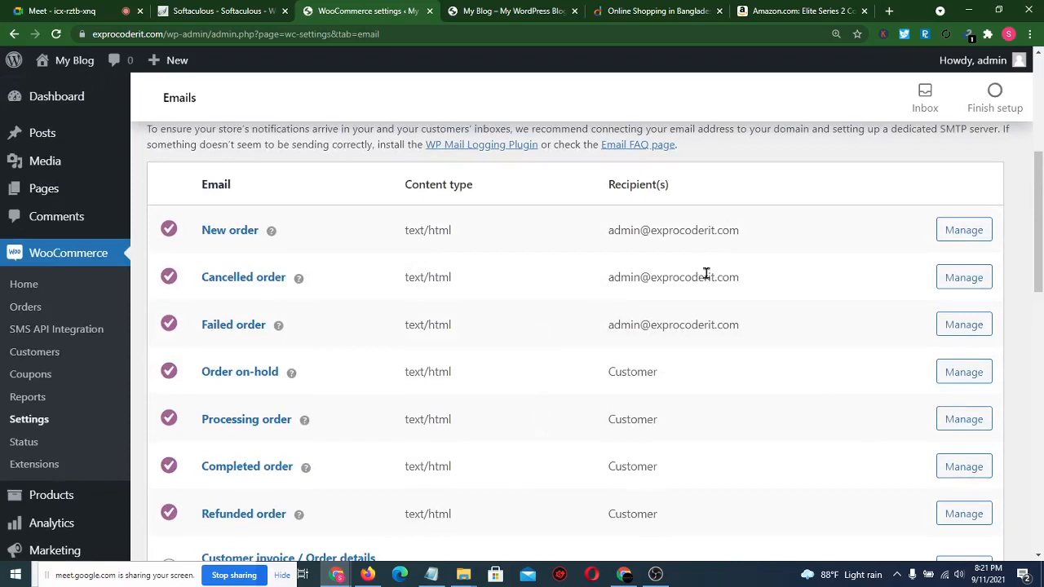
left_click(962, 232)
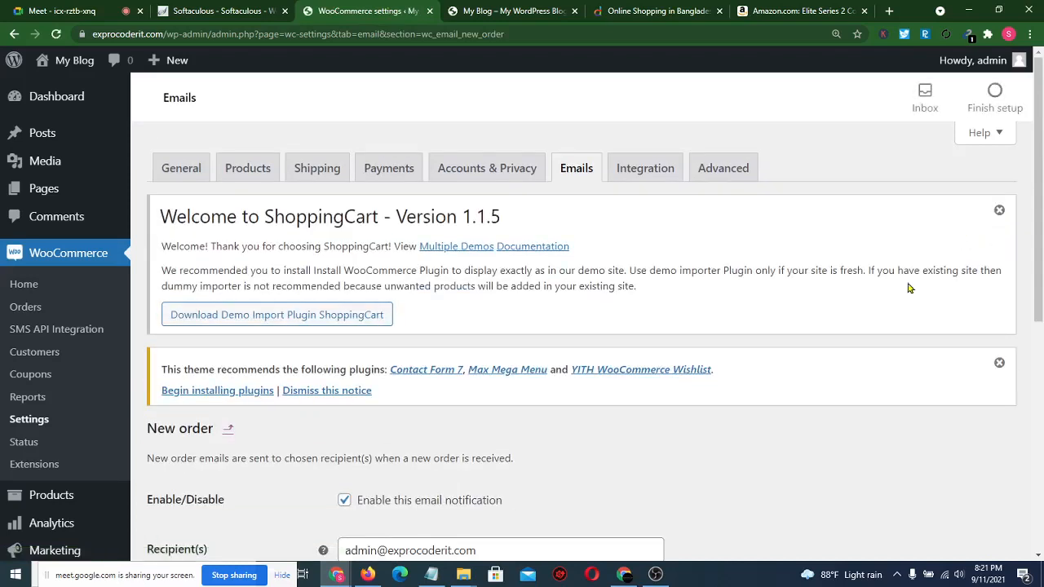
- Save the New order email settings and go to the Products admin page
scroll(718, 420, "down", 3)
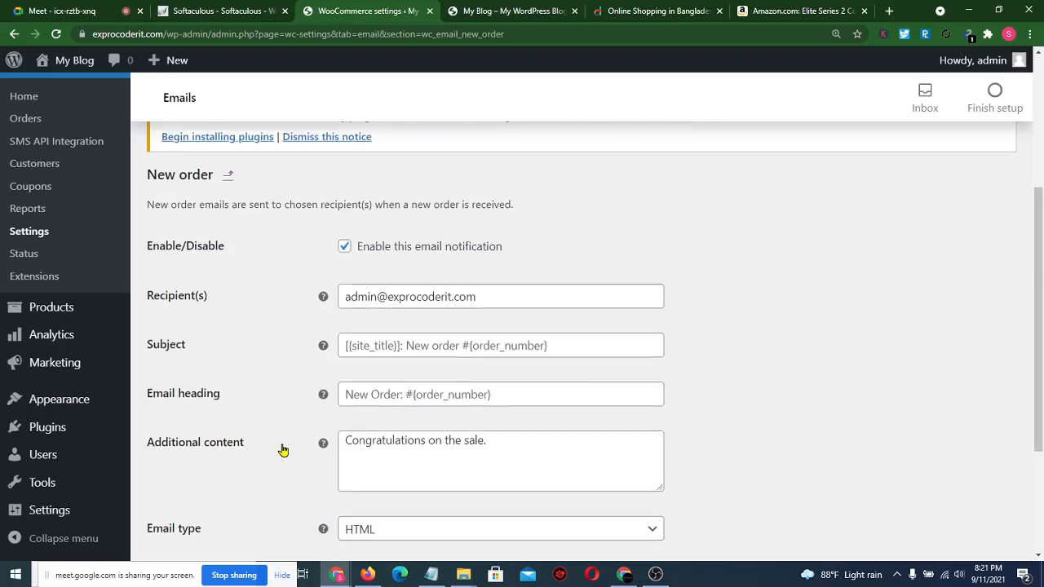
scroll(282, 449, "down", 2)
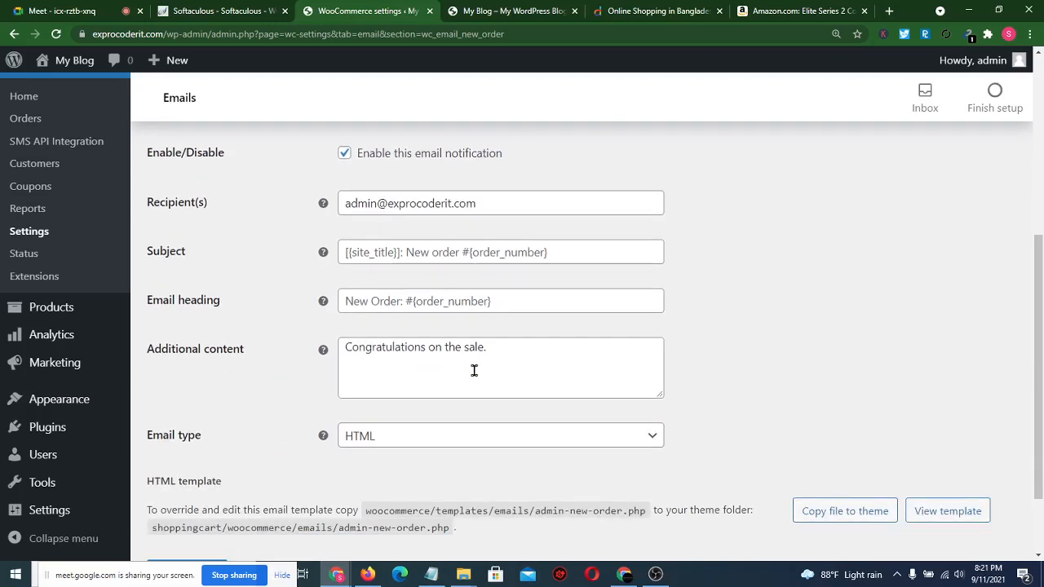
scroll(785, 348, "down", 2)
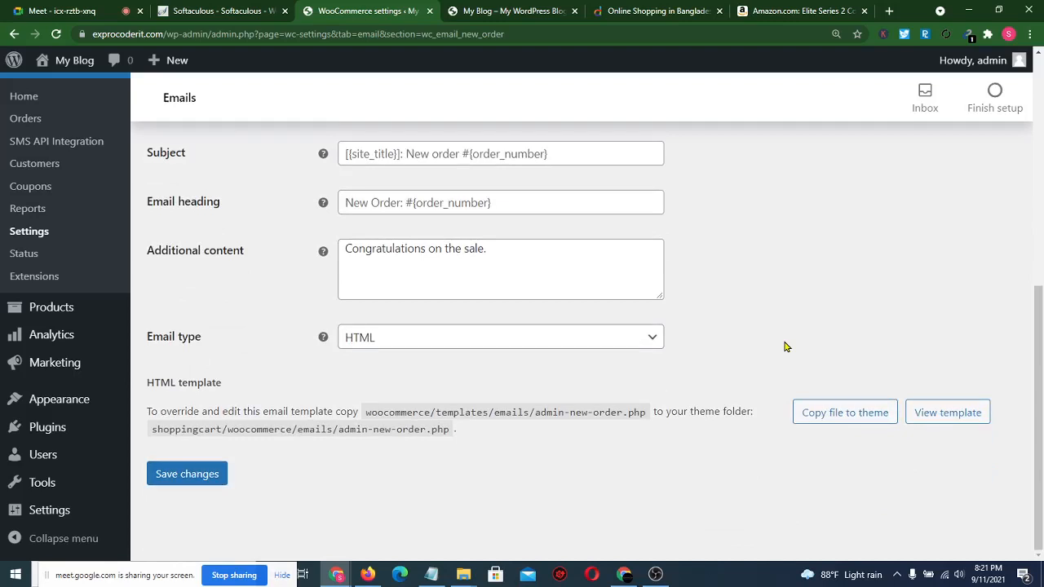
left_click(190, 483)
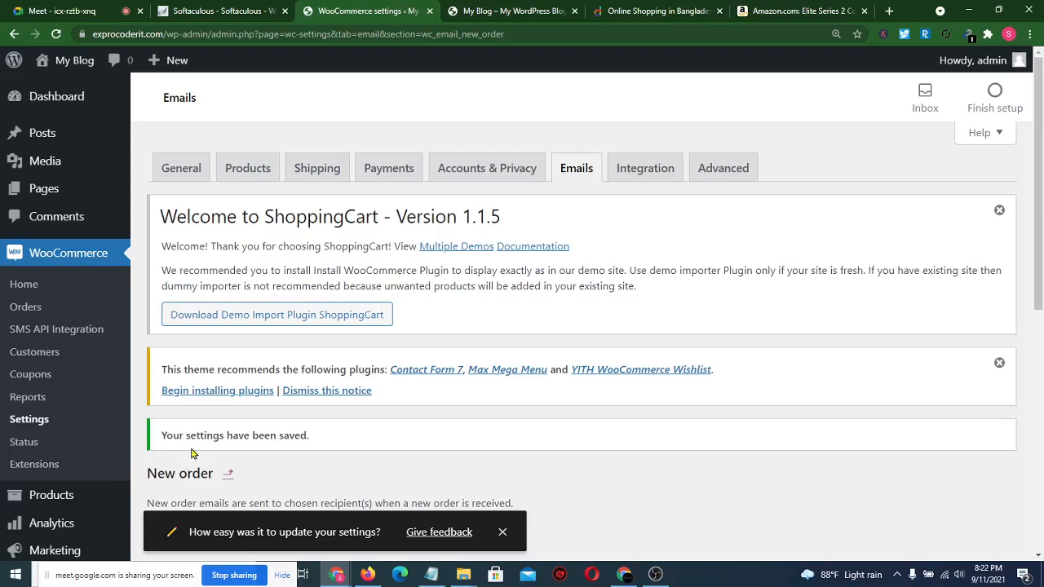
left_click(74, 494)
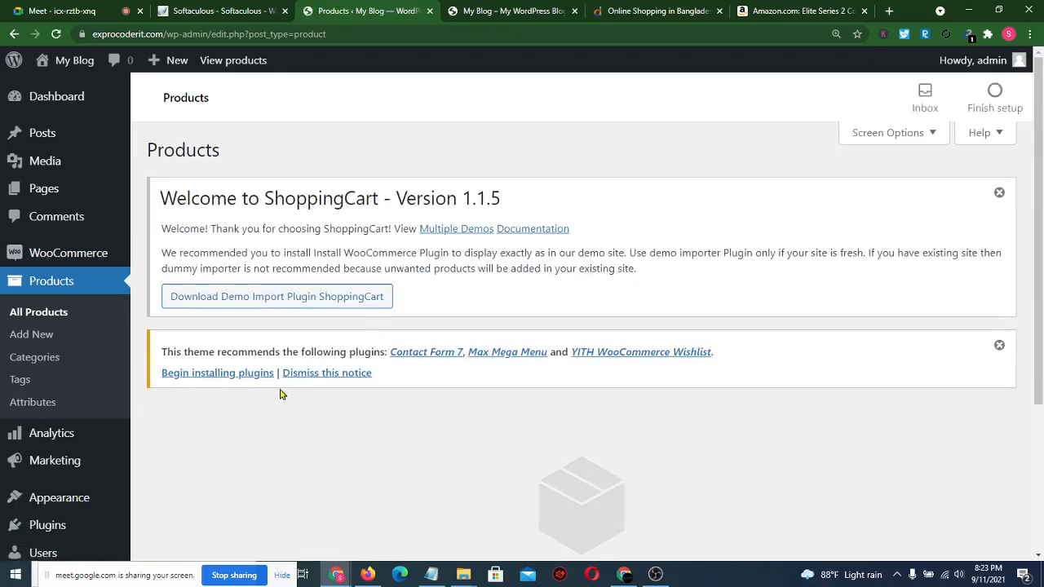
- Open Products > Add New to reach the empty Product name field and editor
scroll(280, 392, "down", 2)
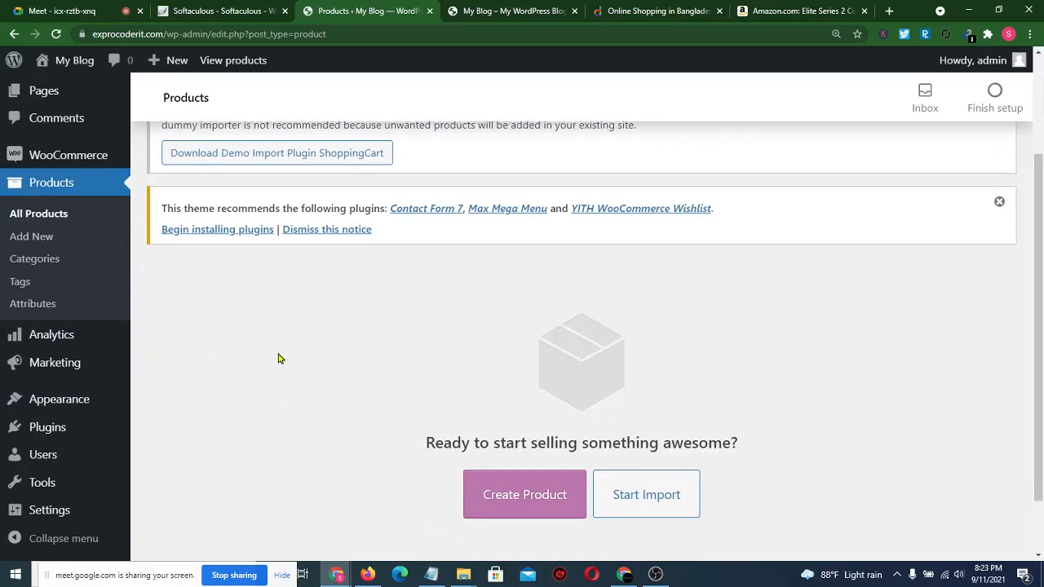
left_click(58, 243)
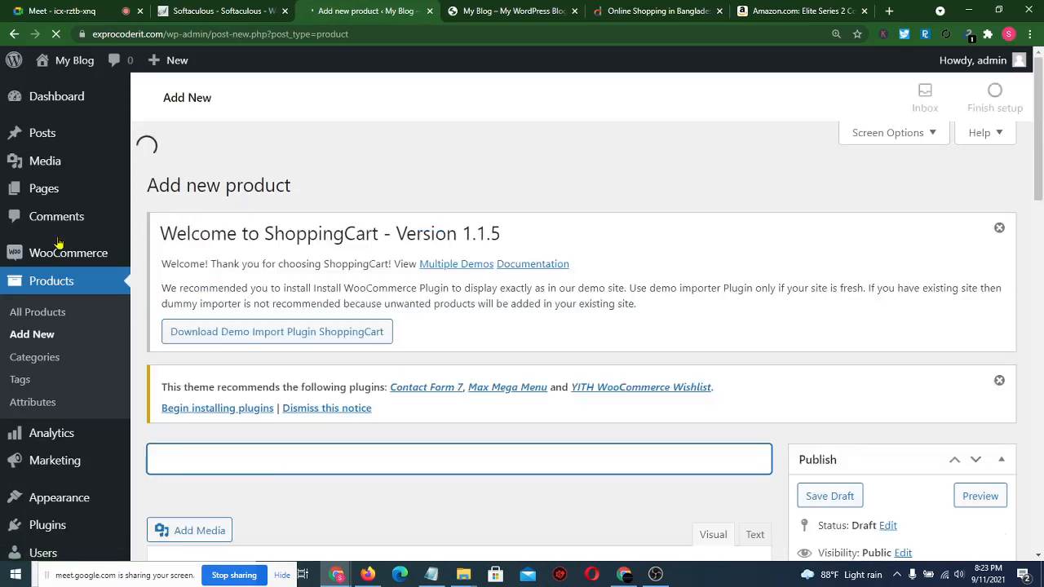
scroll(446, 162, "down", 3)
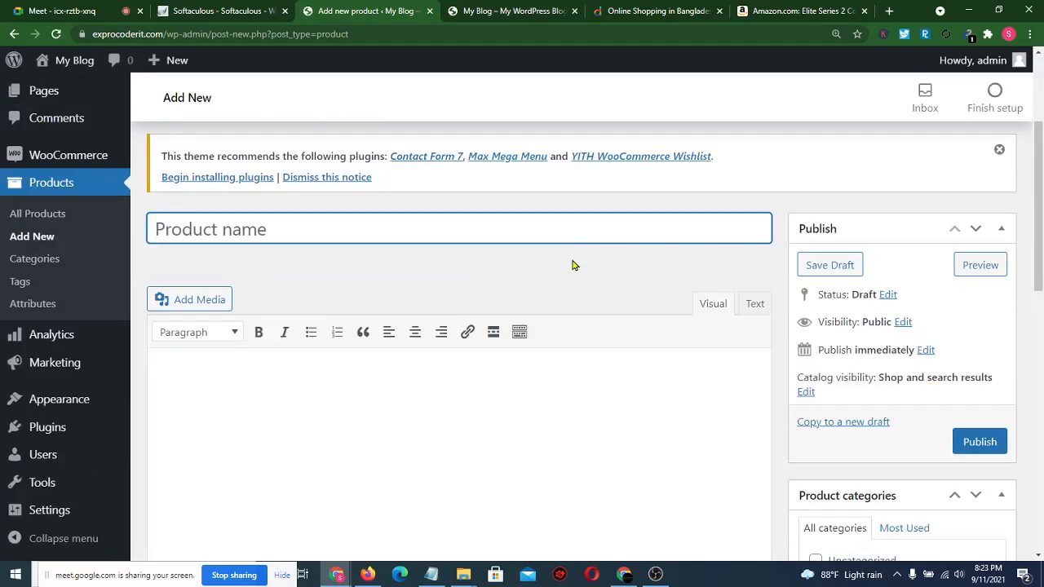
left_click(889, 9)
- Load sizedrightnelly.com, open Fitness > Athletic shoes > Women Walking Shoes with Air Cushion, and review its specs
type("siz")
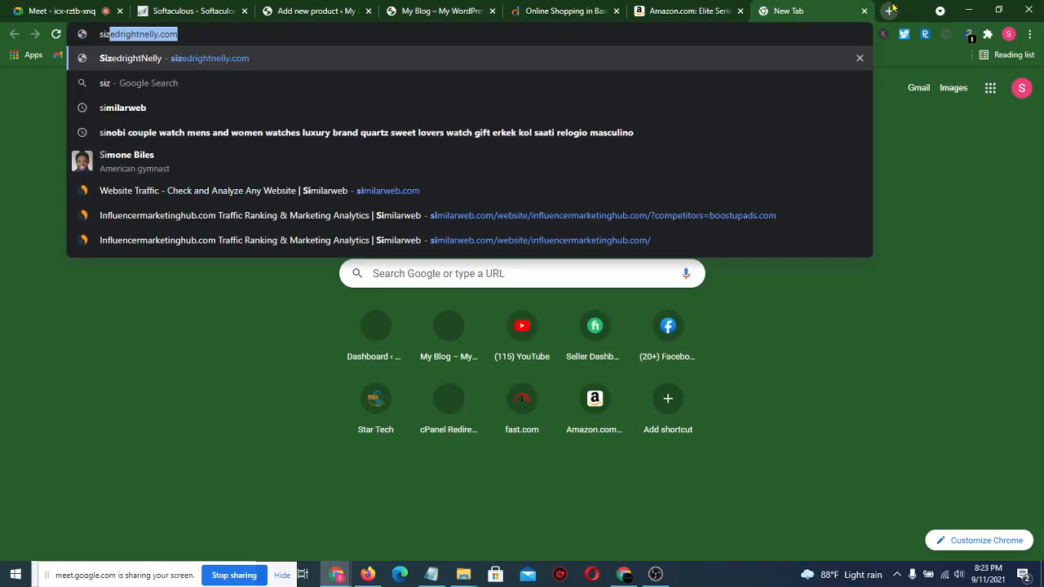
key("Return")
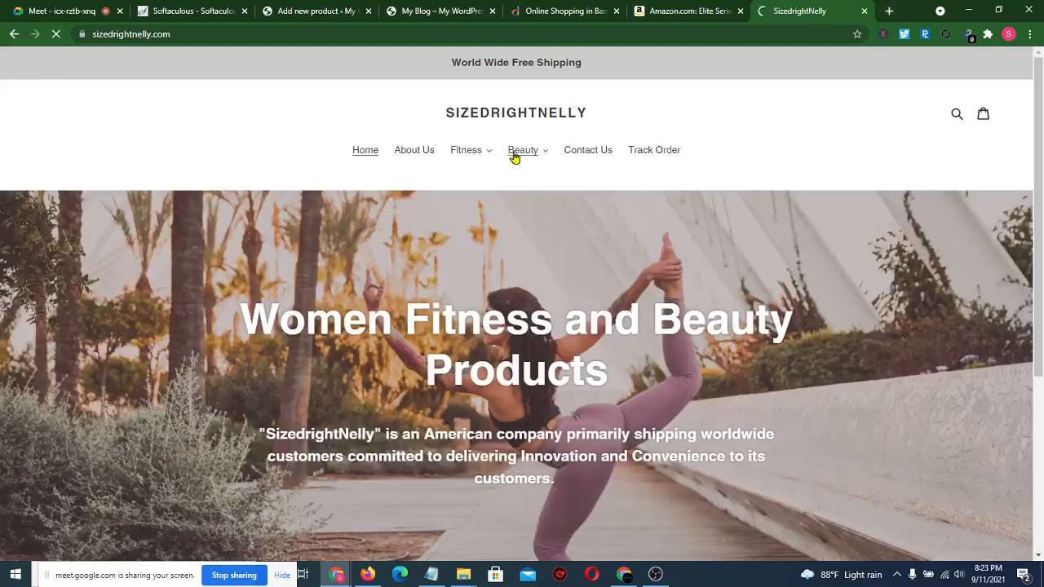
left_click(457, 149)
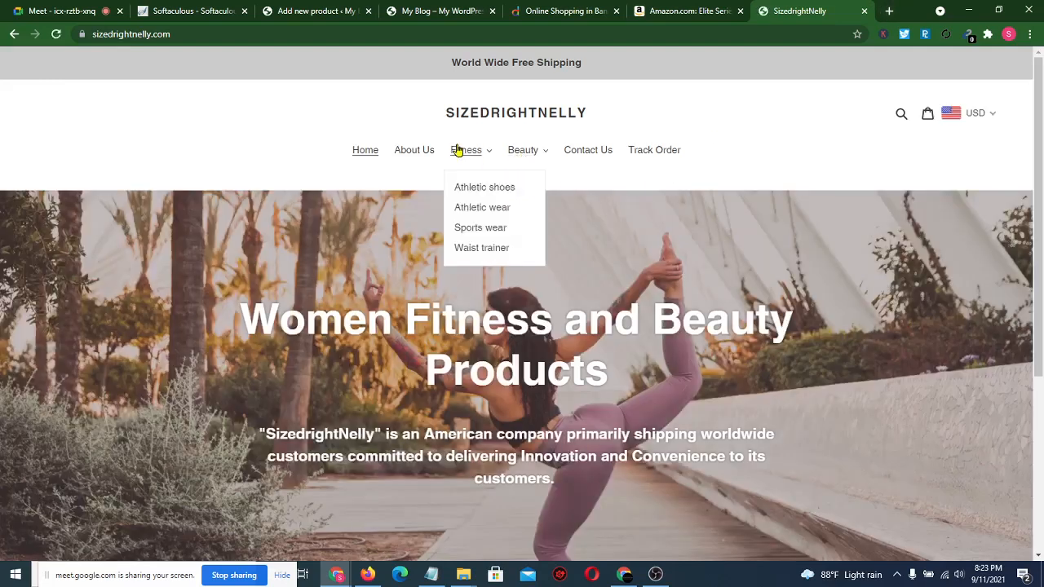
left_click(503, 190)
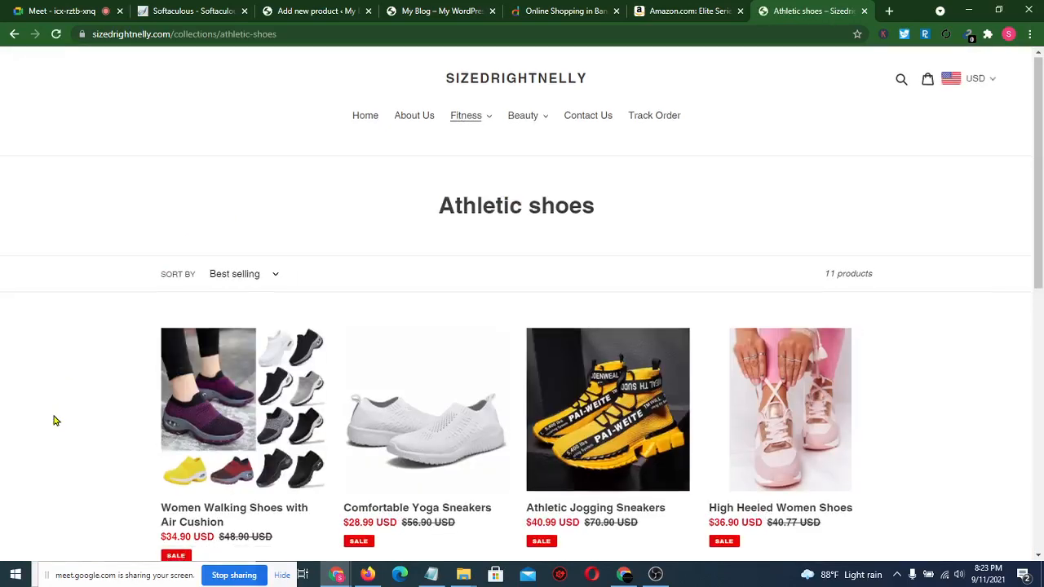
scroll(56, 416, "down", 1)
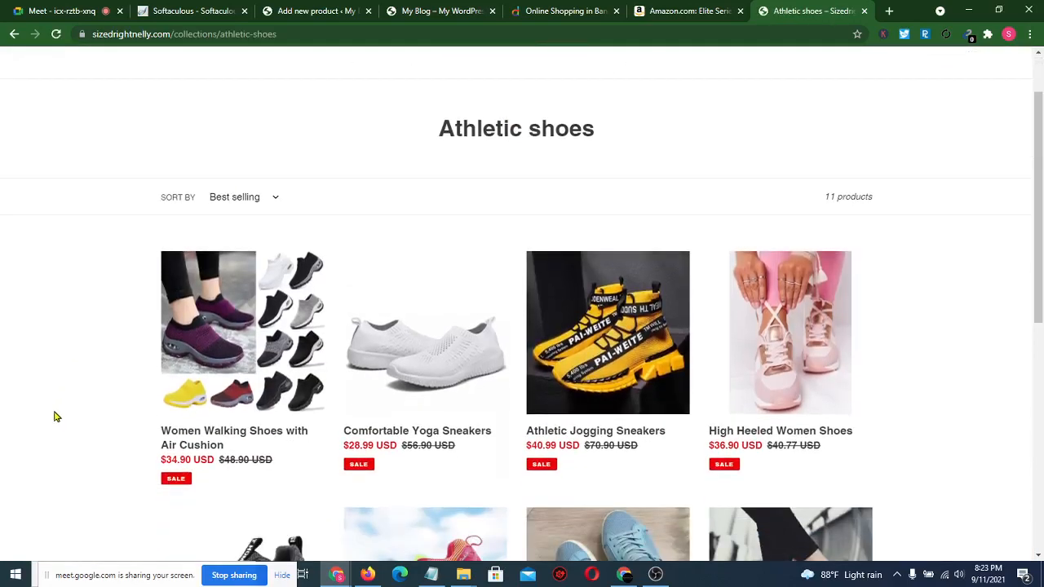
left_click(221, 353)
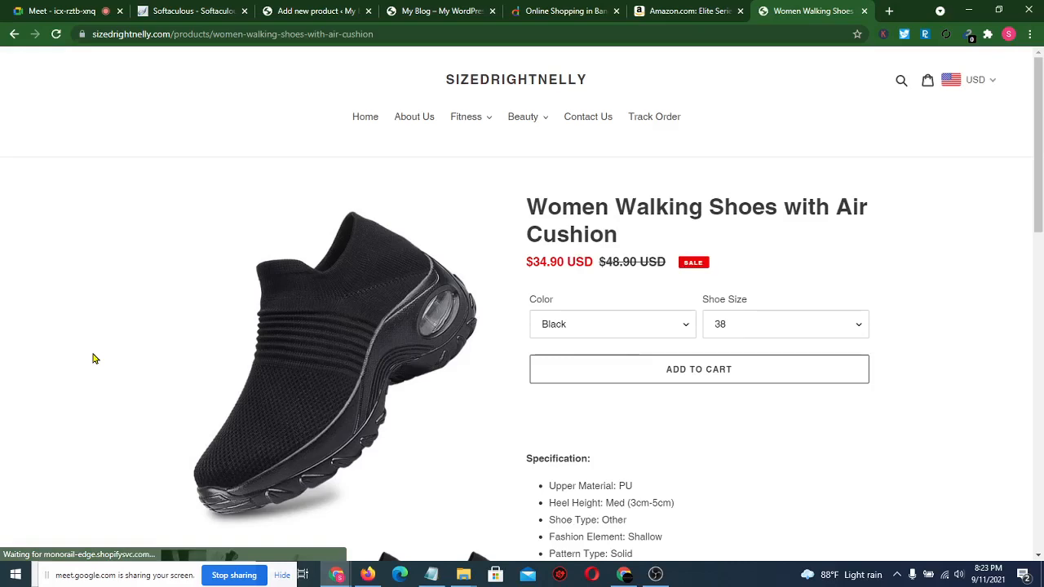
scroll(93, 359, "down", 6)
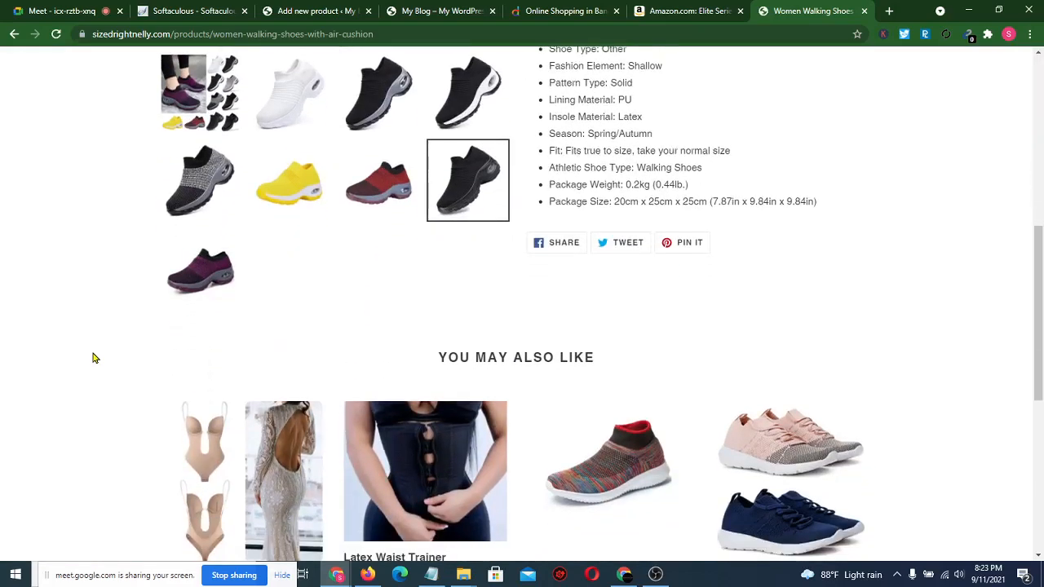
scroll(92, 358, "up", 5)
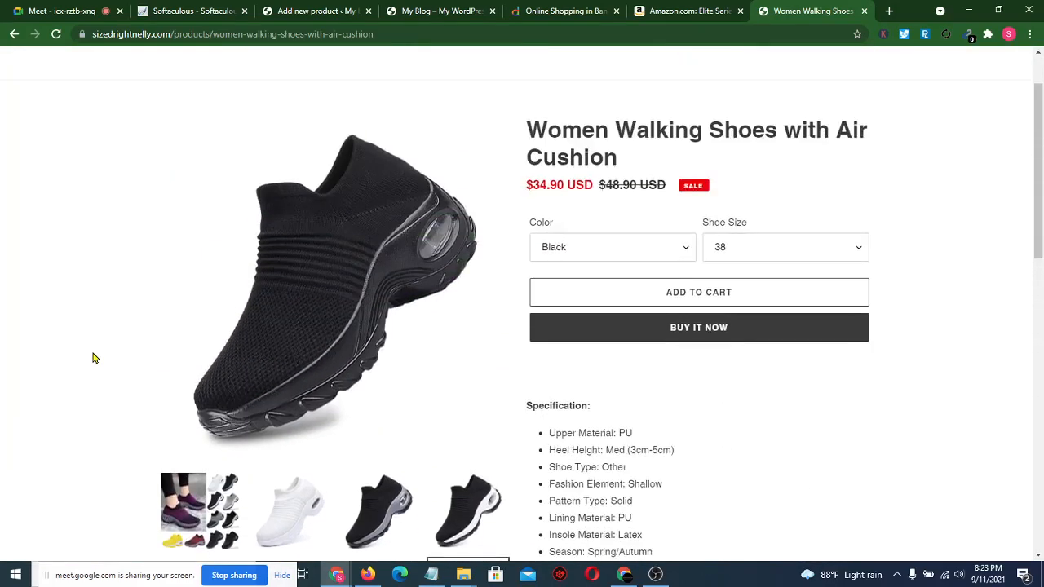
scroll(93, 358, "down", 2)
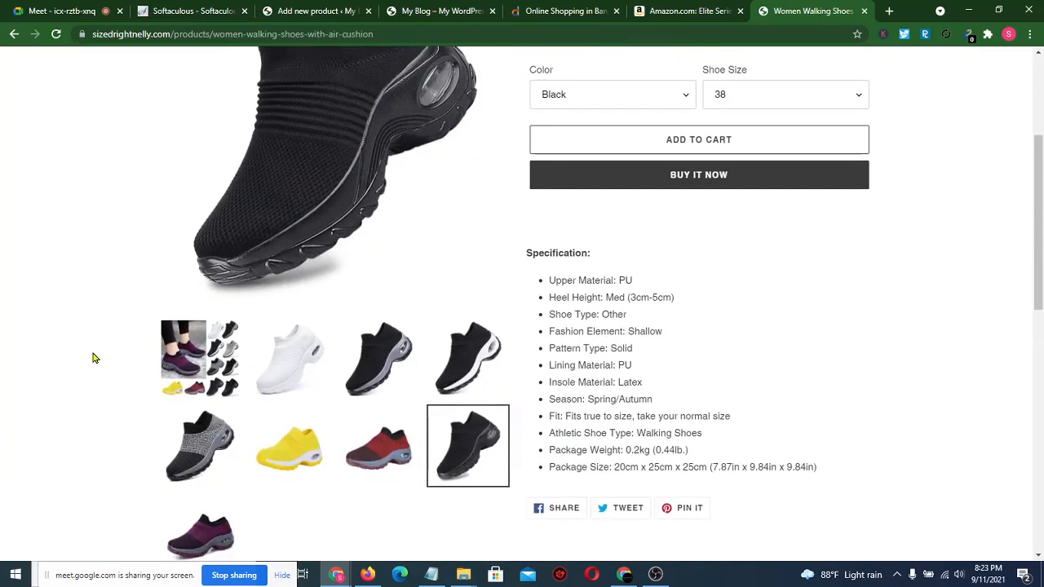
scroll(93, 358, "up", 2)
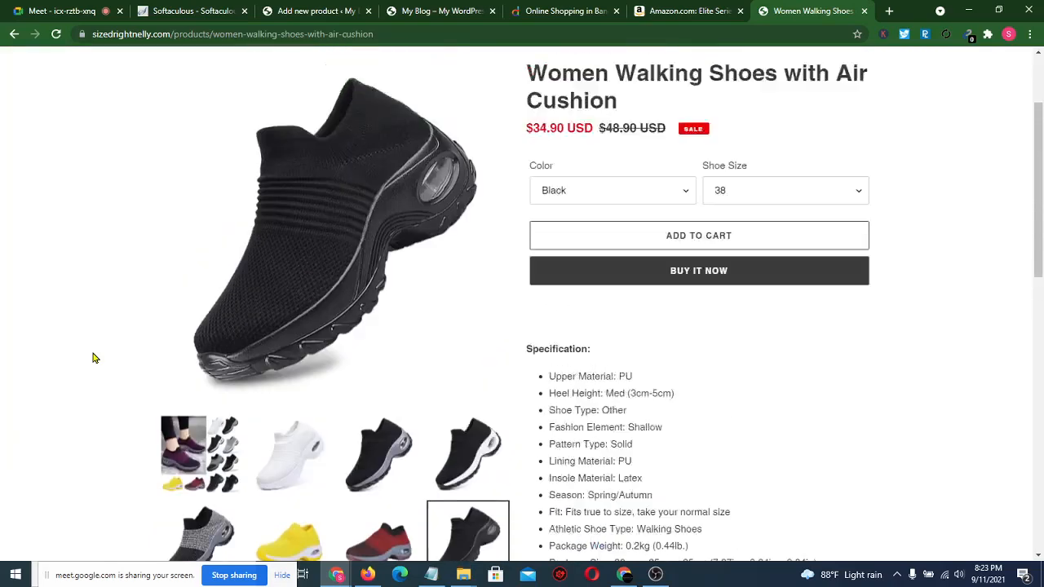
scroll(93, 358, "down", 10)
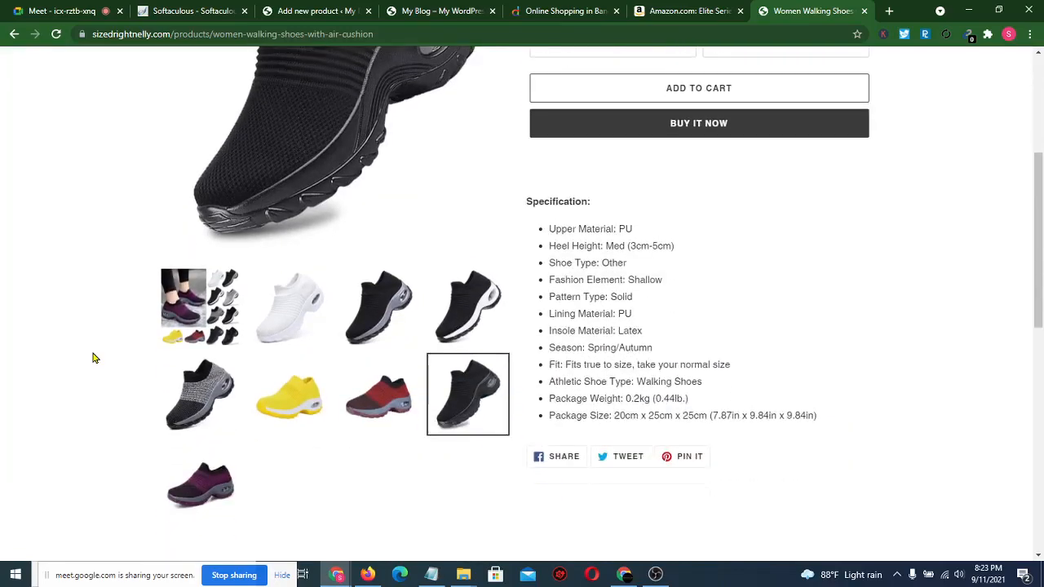
scroll(93, 358, "up", 10)
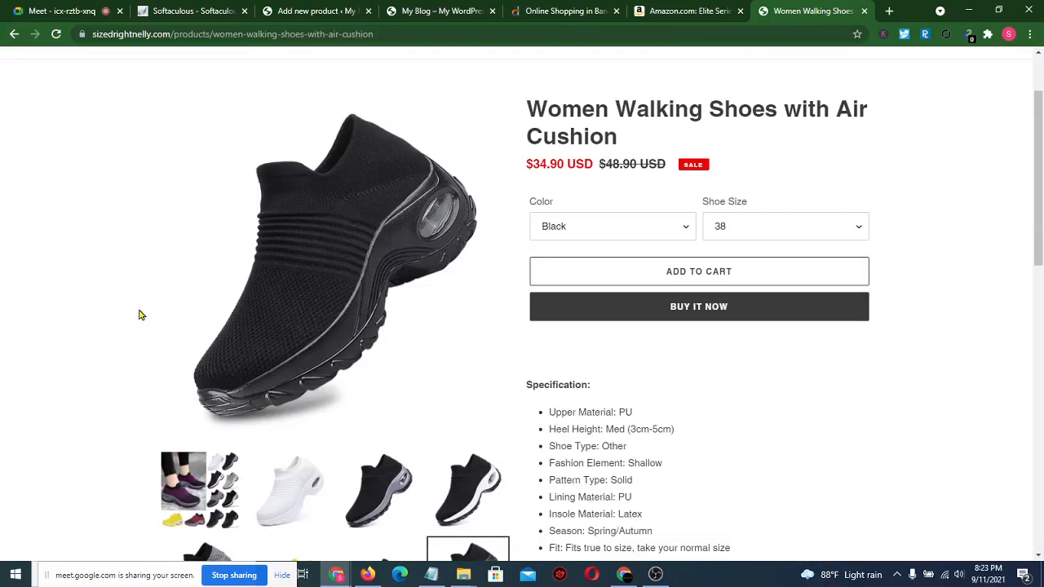
- Save the black shoe image and the colour collage image to Downloads
right_click(311, 253)
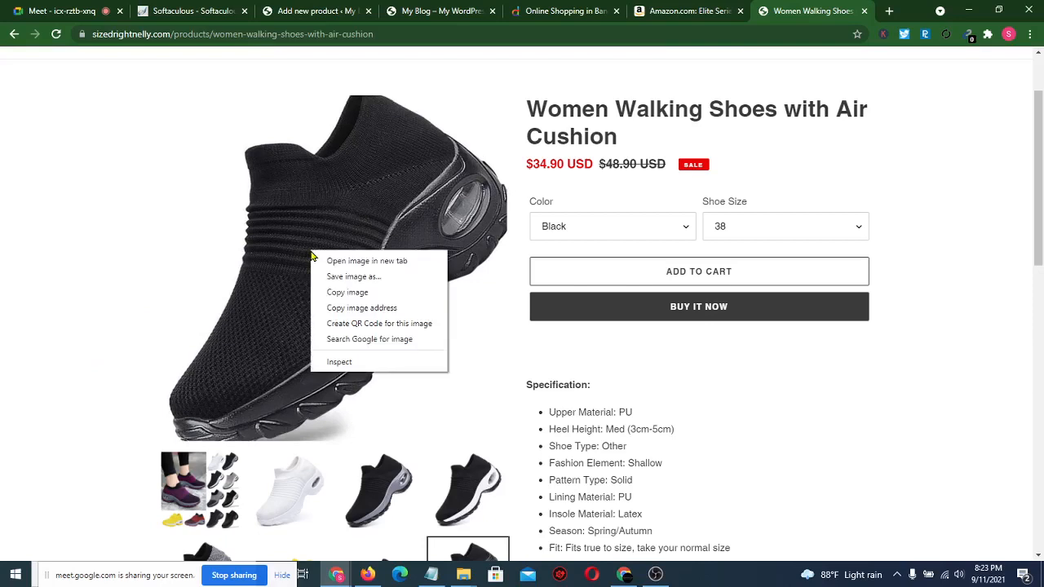
left_click(366, 282)
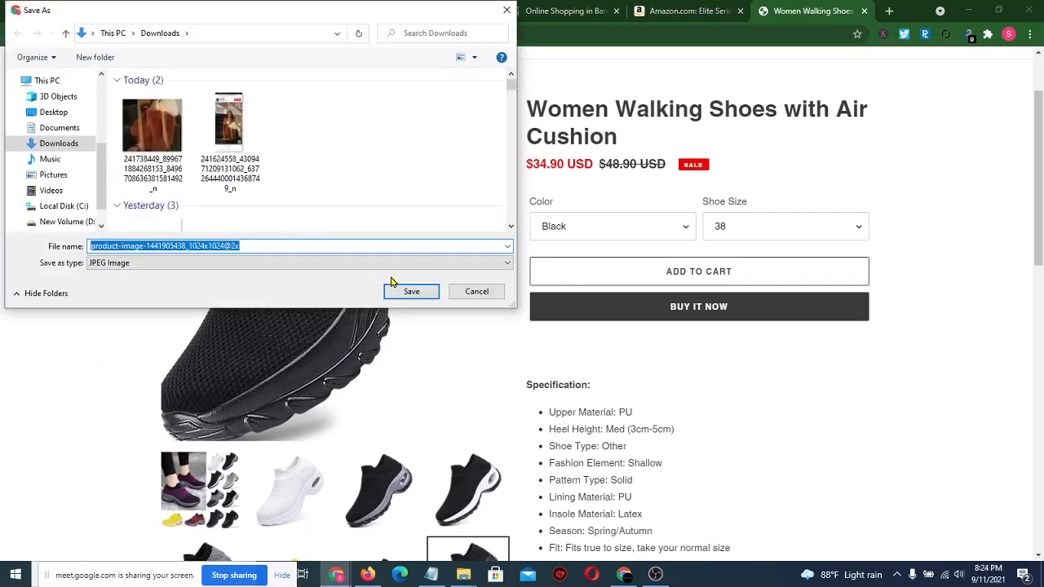
left_click(405, 292)
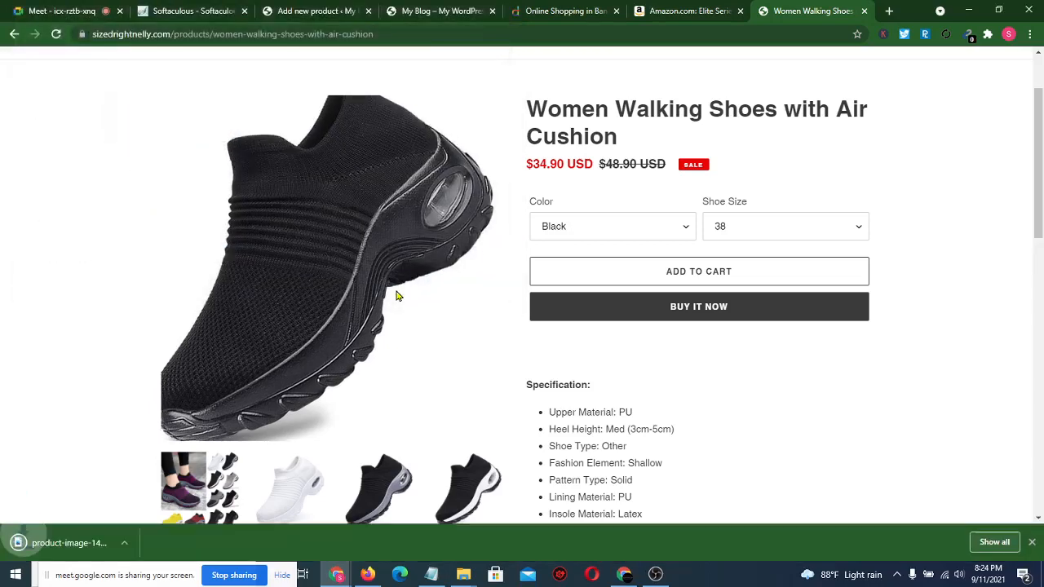
scroll(71, 371, "down", 1)
scroll(71, 371, "down", 1)
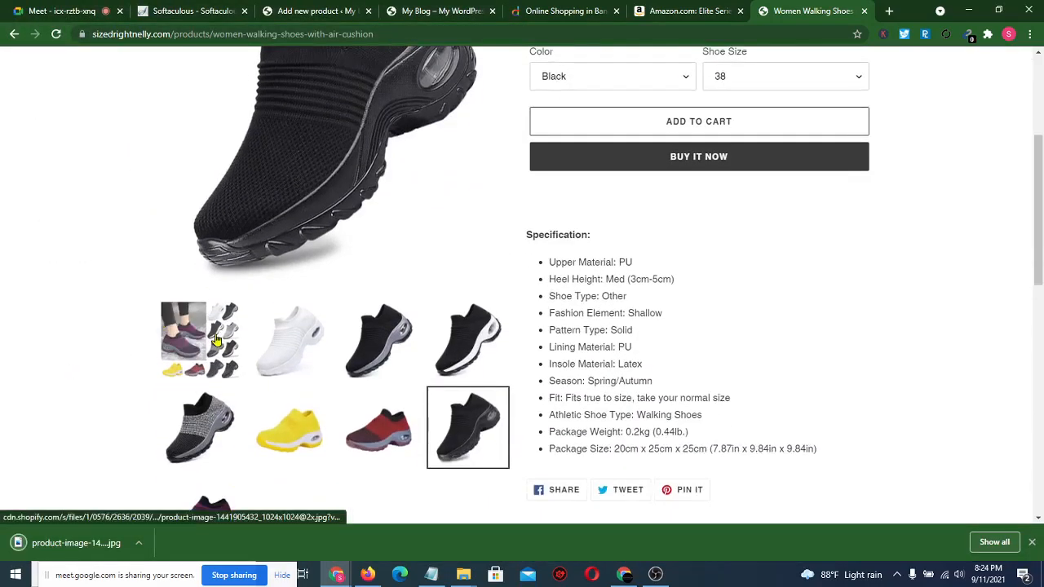
left_click(216, 340)
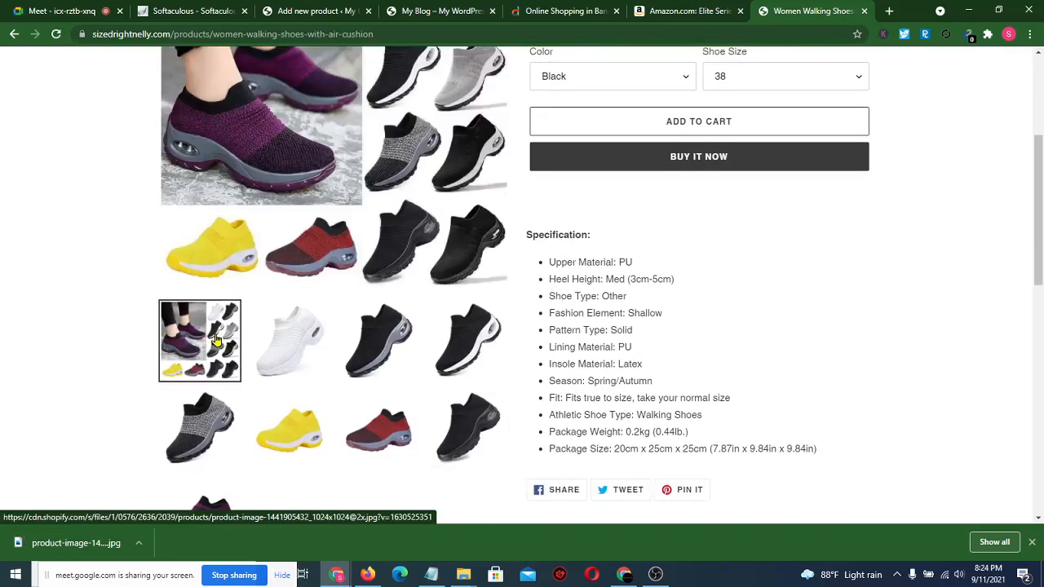
scroll(289, 128, "up", 3)
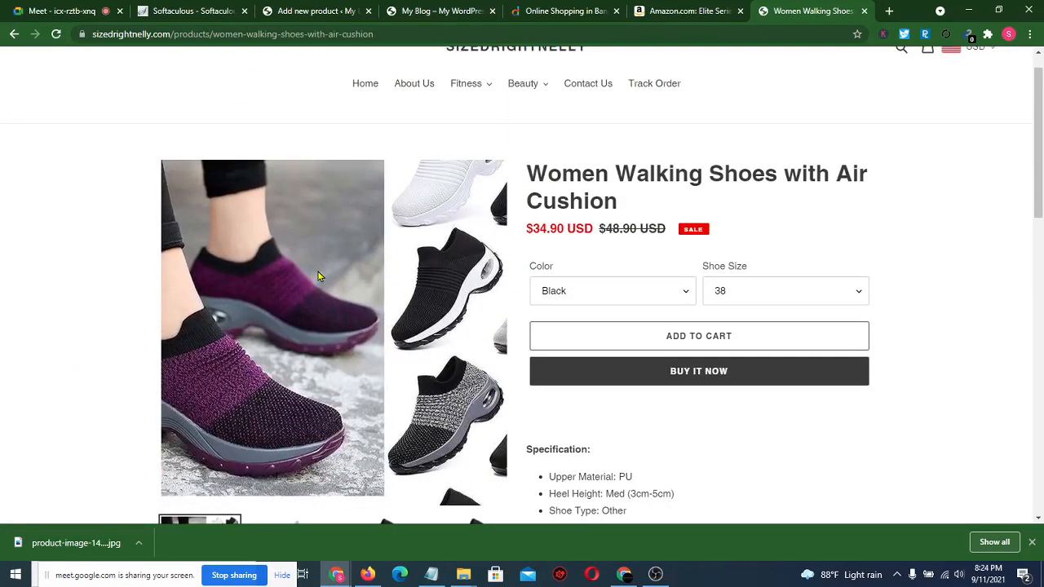
right_click(318, 273)
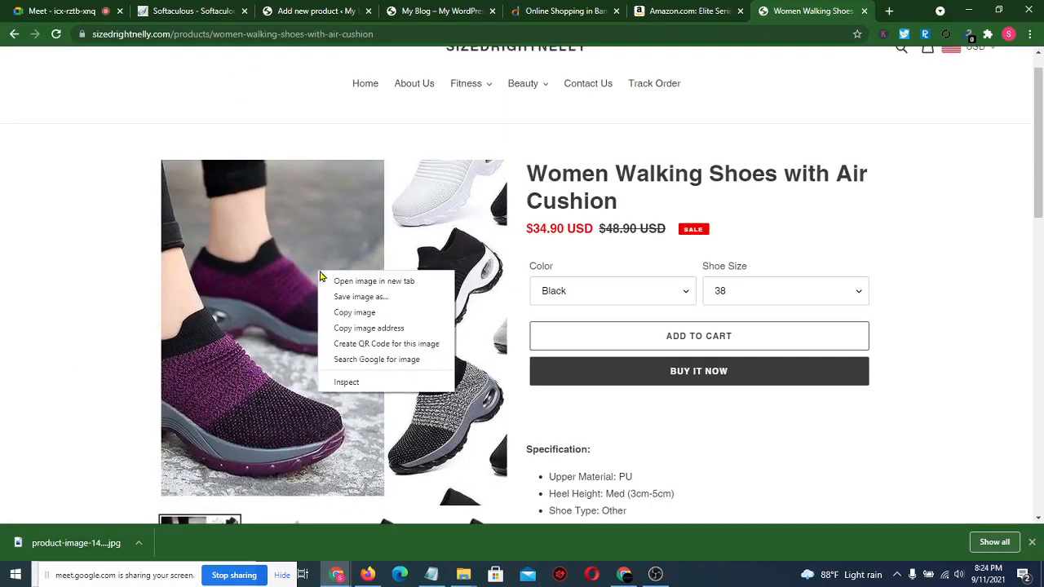
left_click(366, 299)
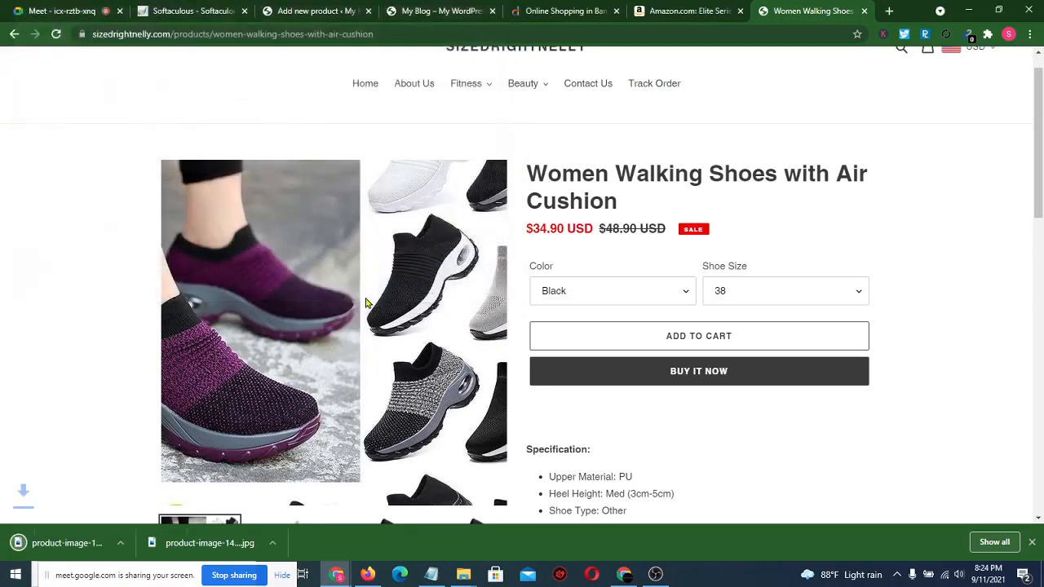
- Save the white shoe photo to Downloads
scroll(65, 326, "down", 3)
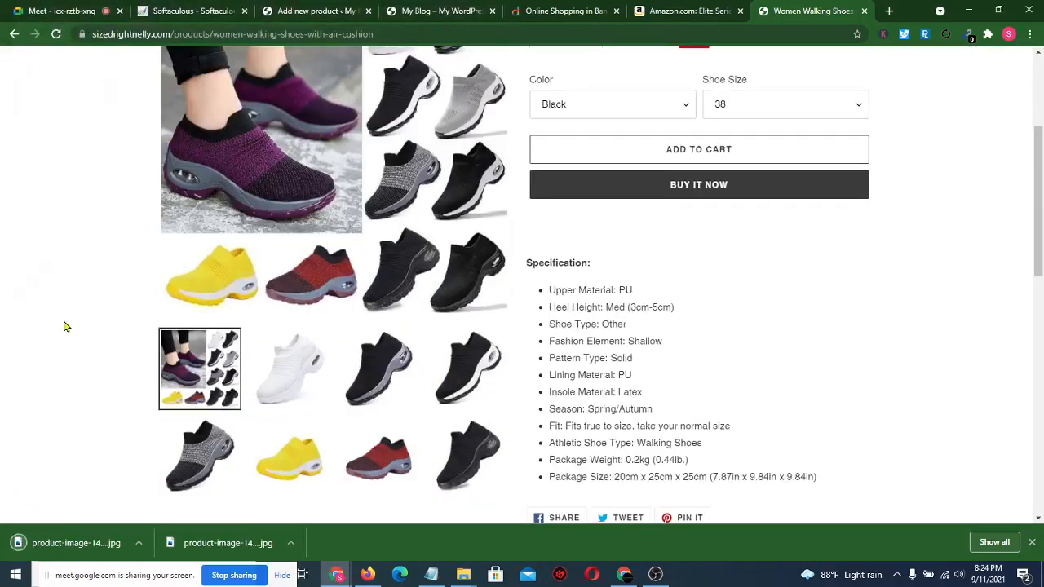
left_click(313, 361)
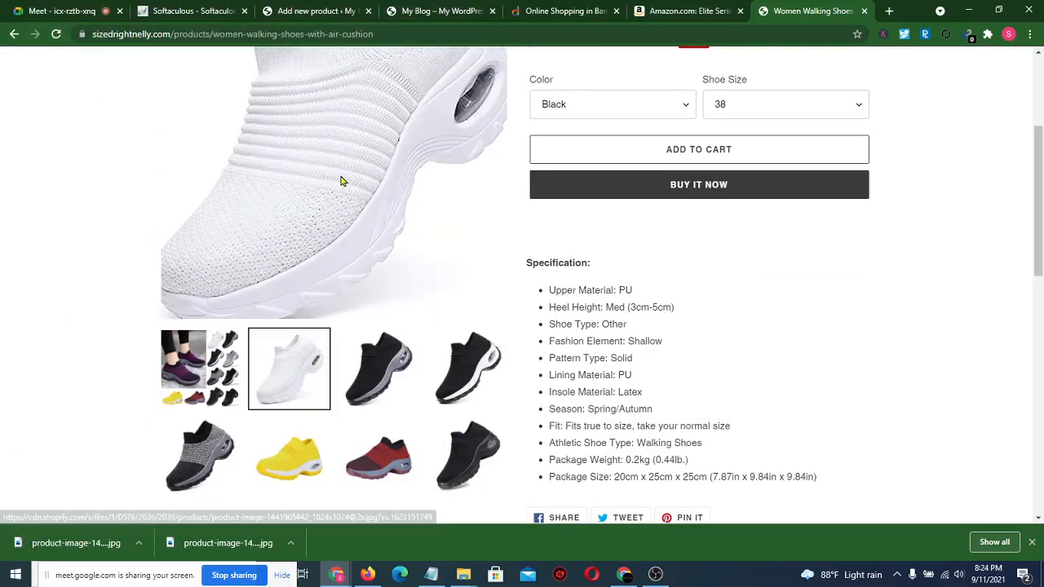
scroll(342, 181, "up", 2)
right_click(335, 310)
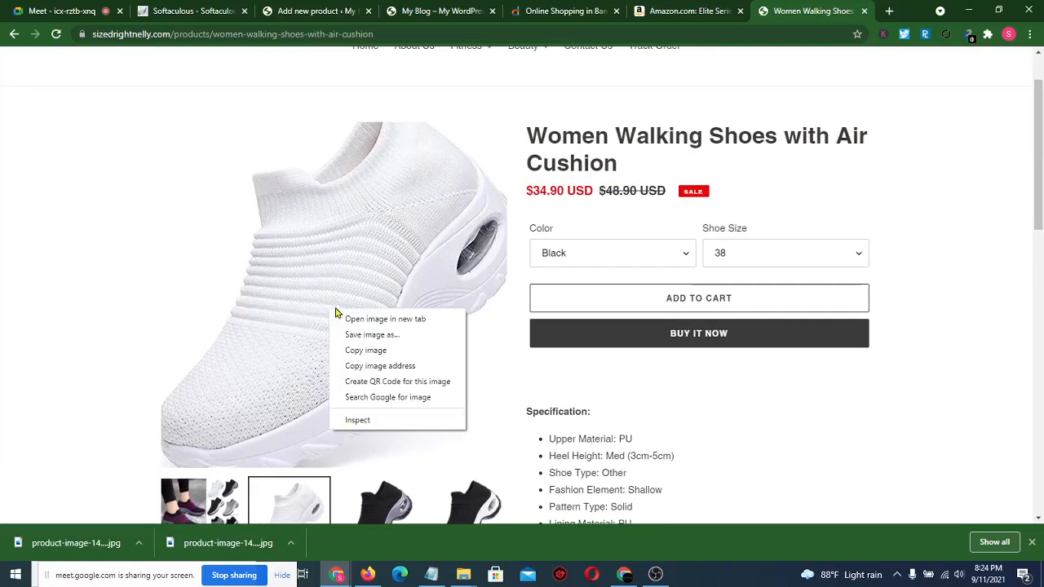
left_click(369, 335)
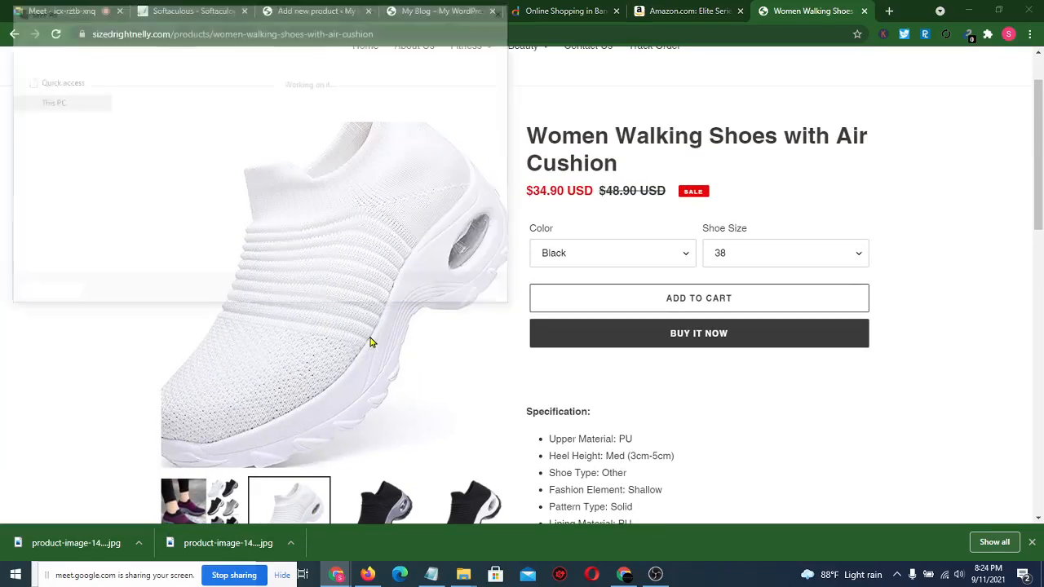
left_click(414, 293)
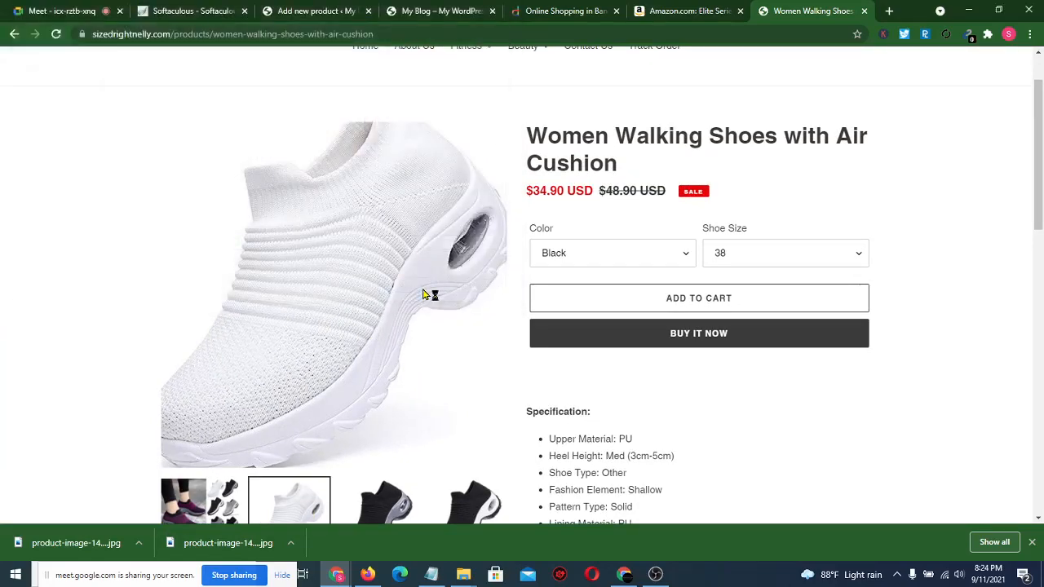
- Save the black shoe photo, close the downloads bar, and select the product title
scroll(17, 357, "down", 3)
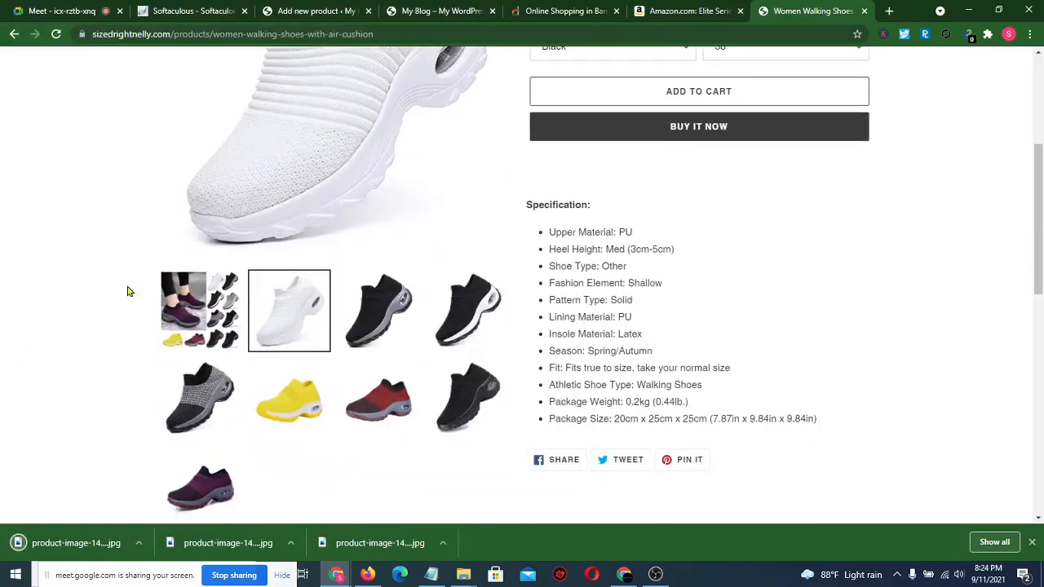
left_click(377, 314)
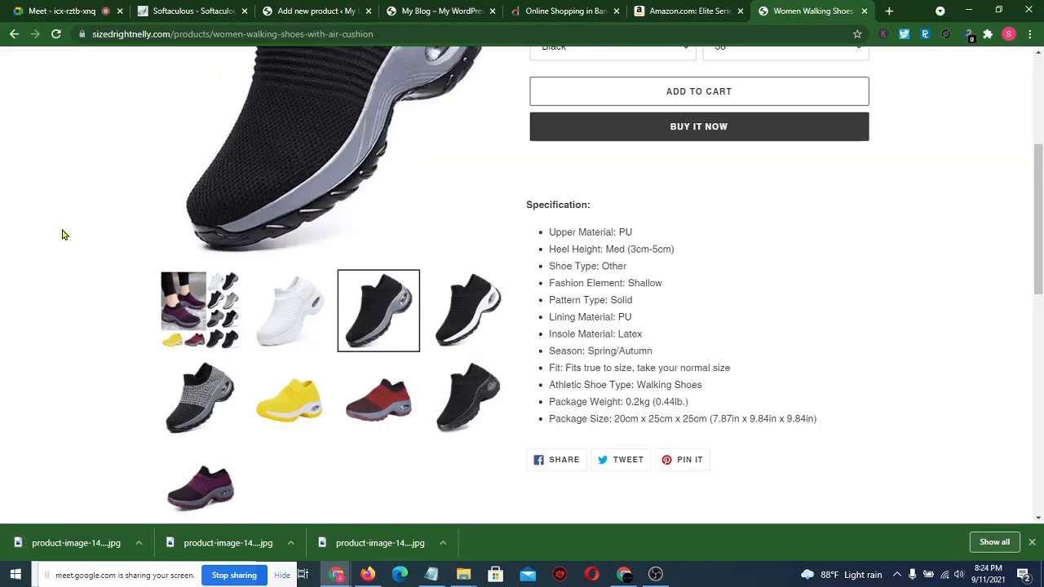
scroll(280, 314, "up", 3)
right_click(283, 320)
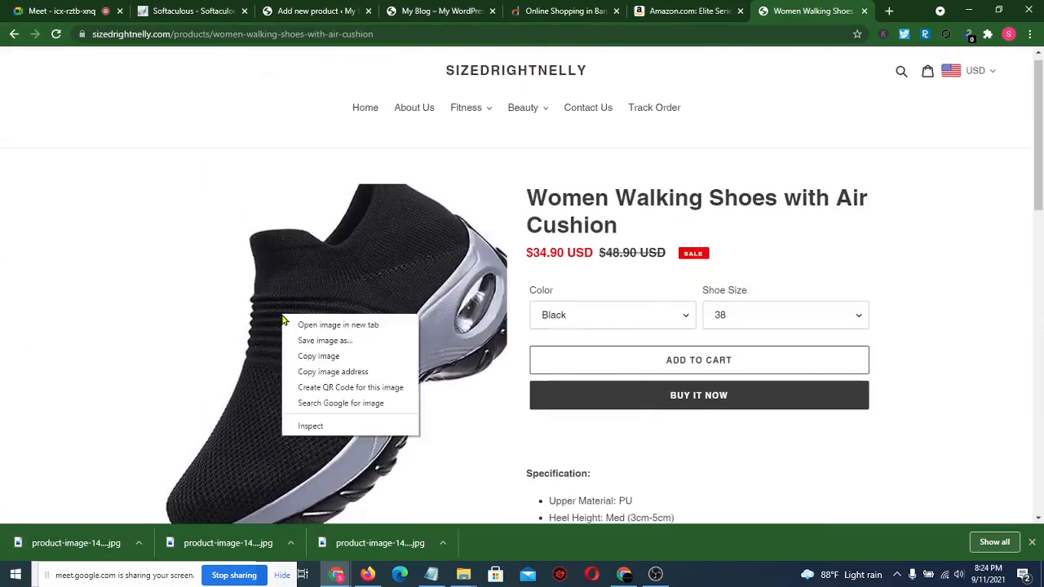
left_click(329, 349)
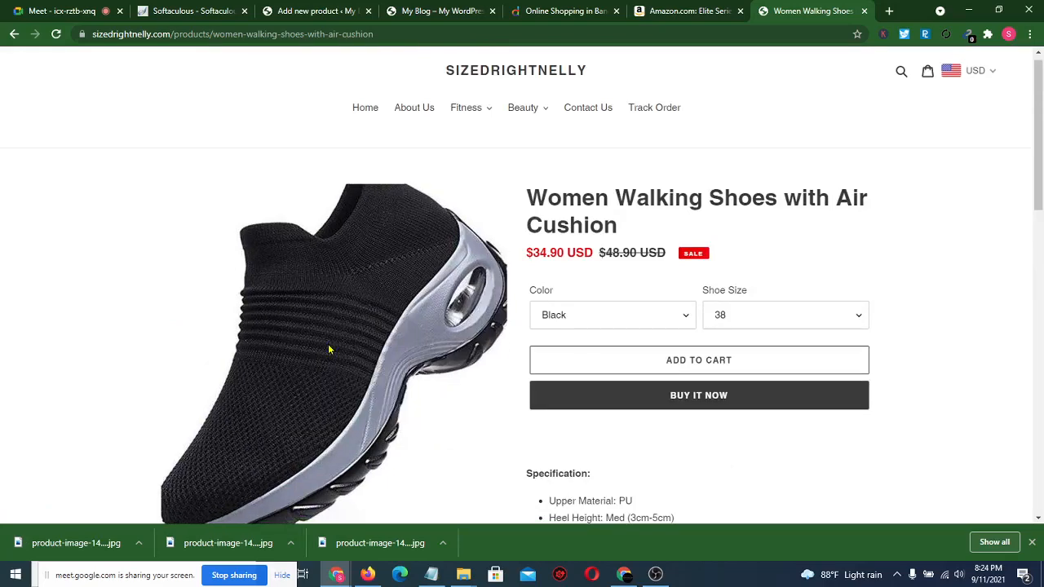
left_click(411, 292)
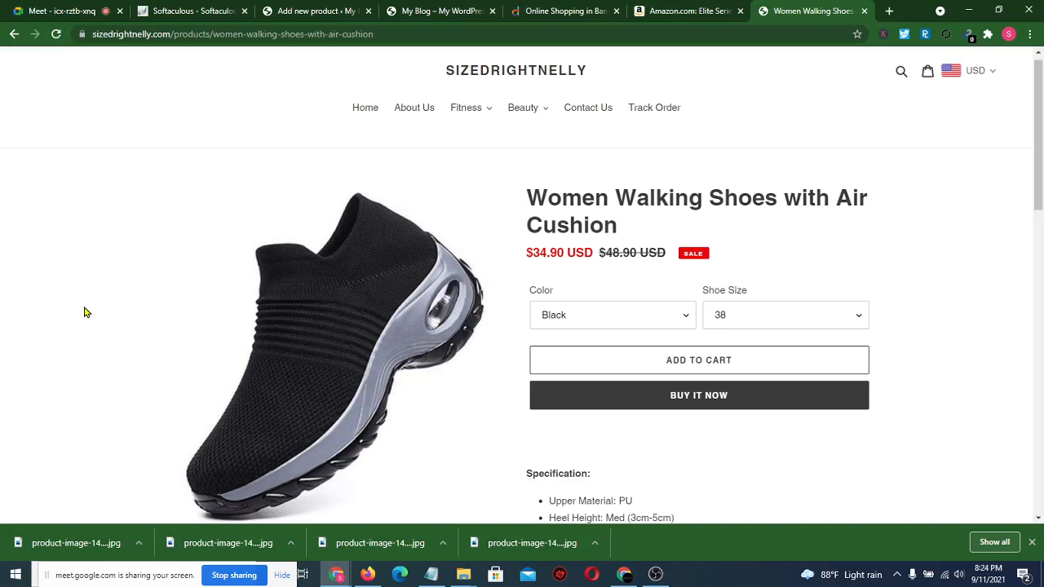
left_click(1032, 543)
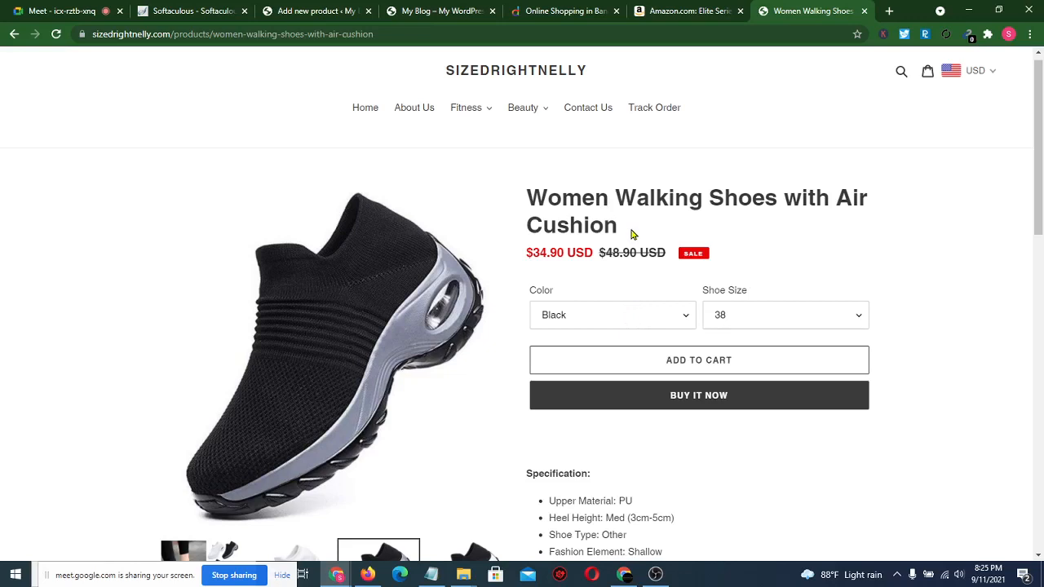
left_click_drag(630, 231, 529, 195)
key("ctrl+c")
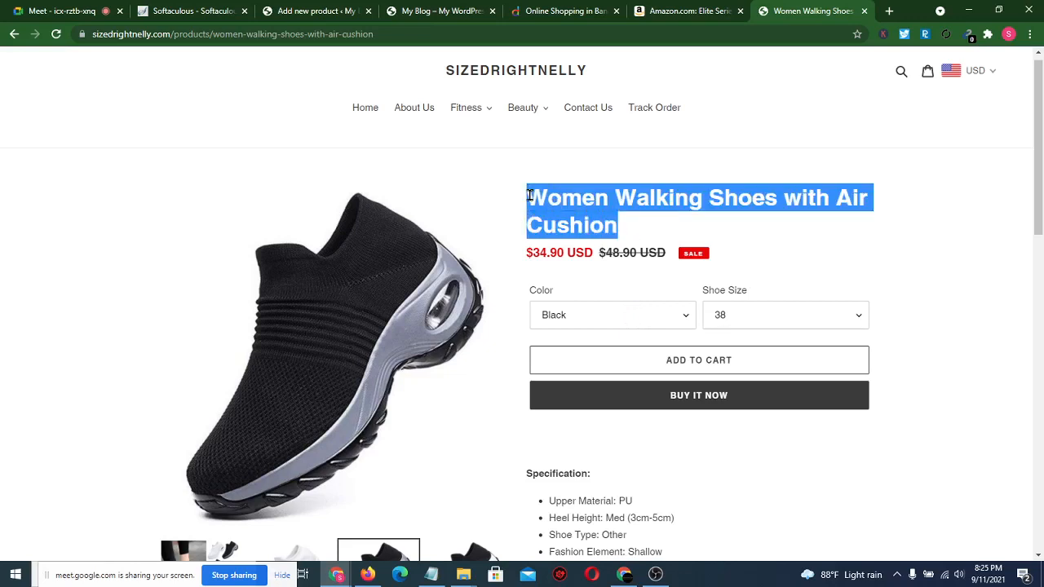
- Paste 'Women Walking Shoes with Air Cushion' as the product name and place the cursor in the short description
left_click(312, 10)
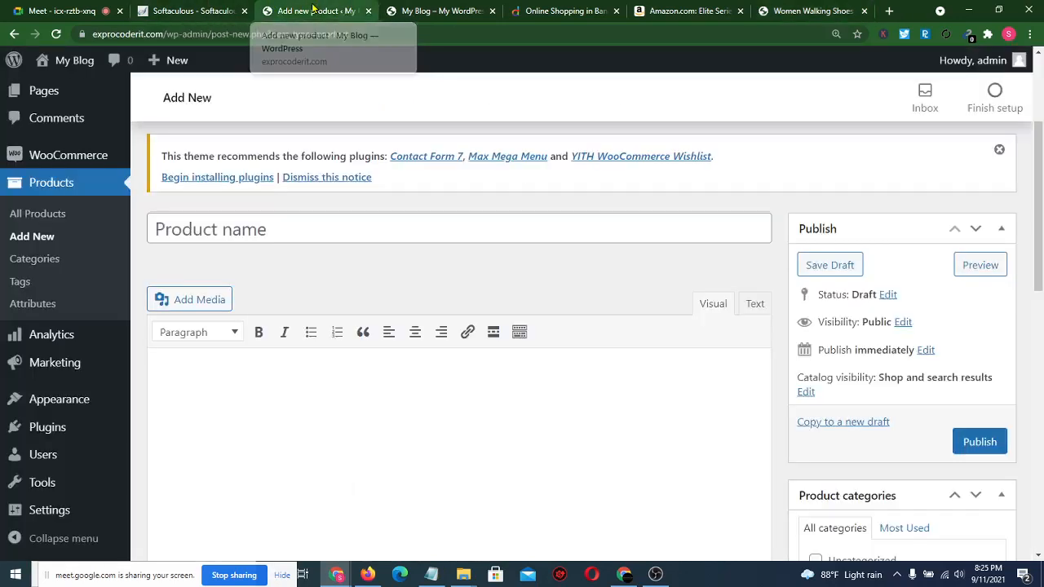
left_click(445, 229)
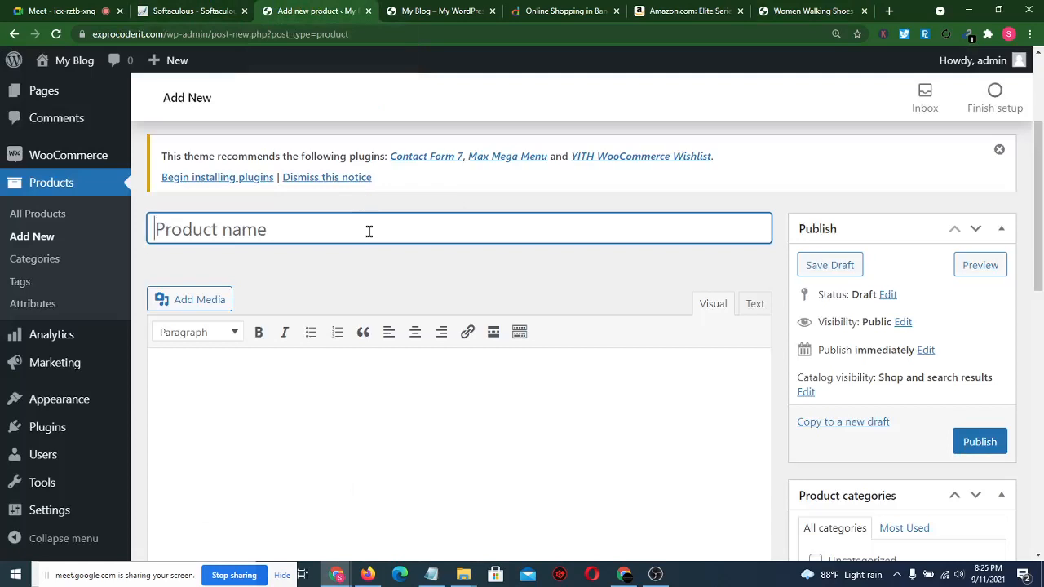
key("ctrl+v")
left_click(372, 272)
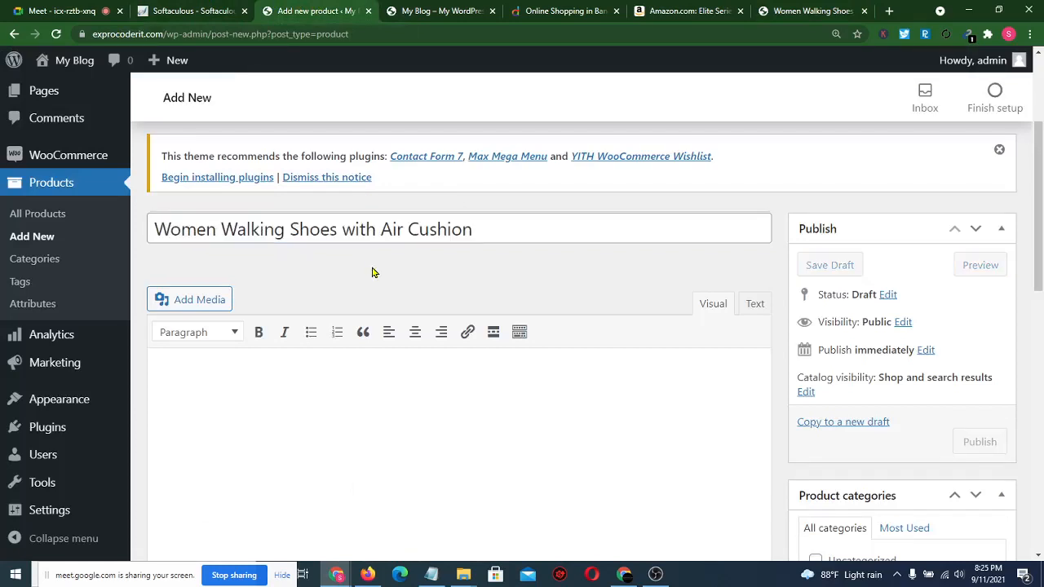
scroll(372, 272, "down", 2)
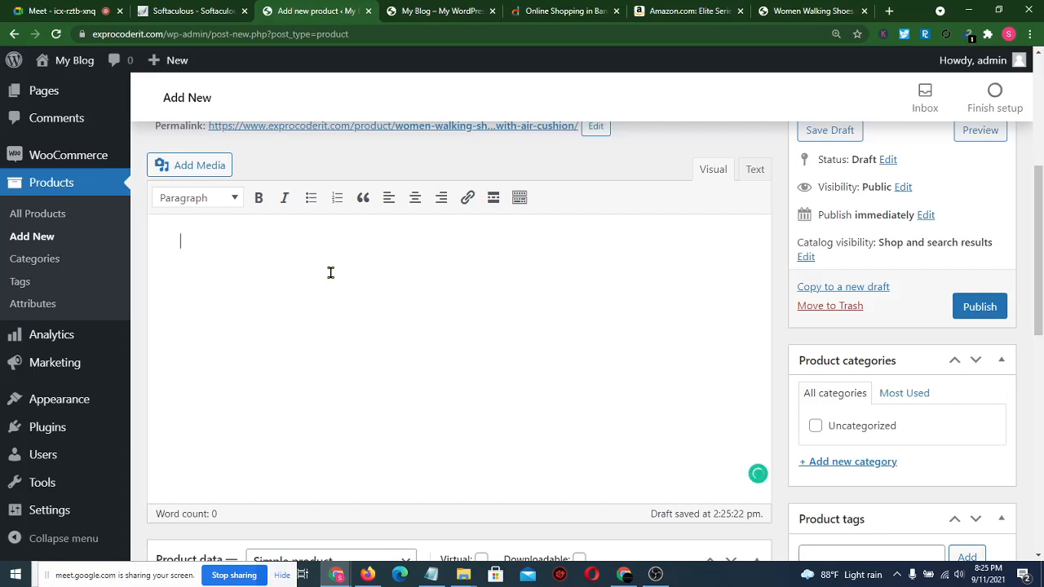
scroll(330, 273, "down", 8)
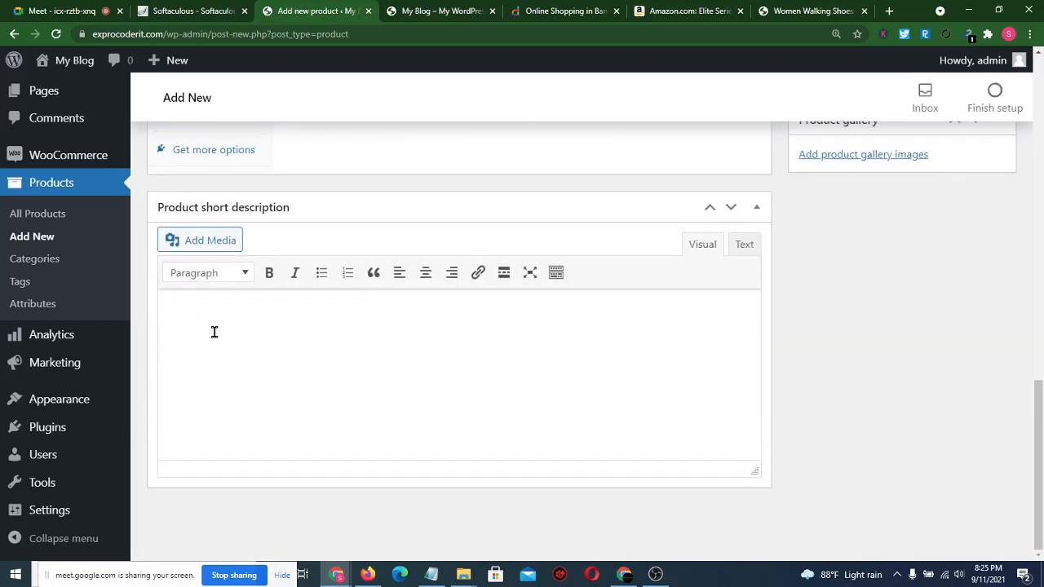
left_click(215, 332)
- Search Amazon for 'Women Walking Shoes with Air Cushion'
left_click(688, 10)
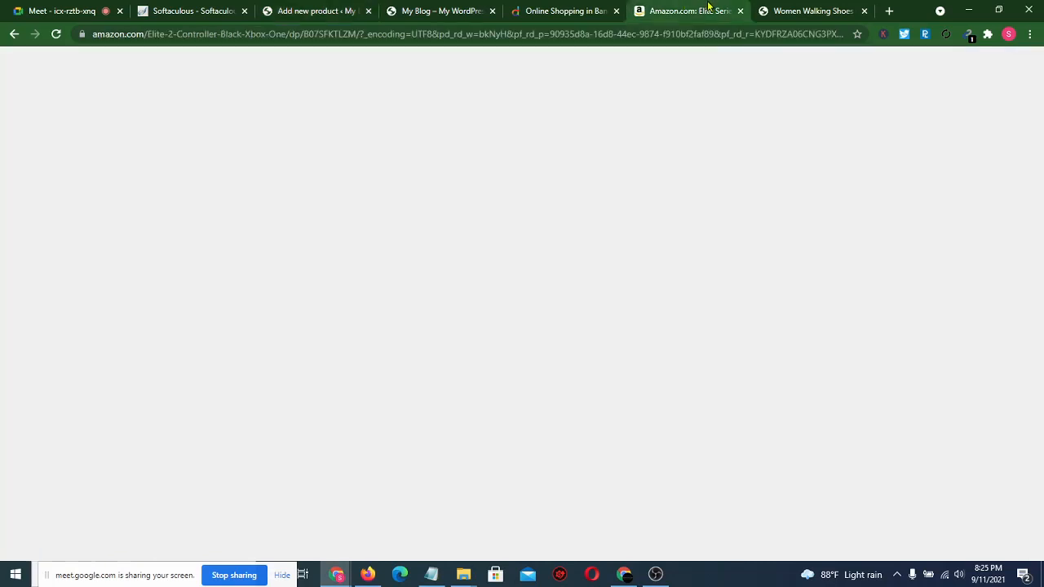
left_click(827, 10)
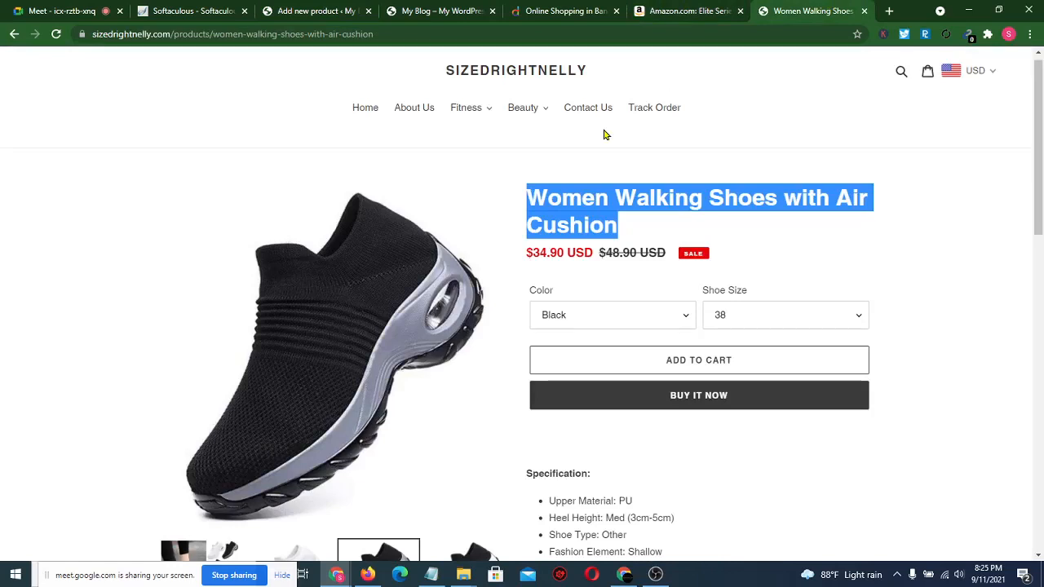
key("ctrl+shift+Tab")
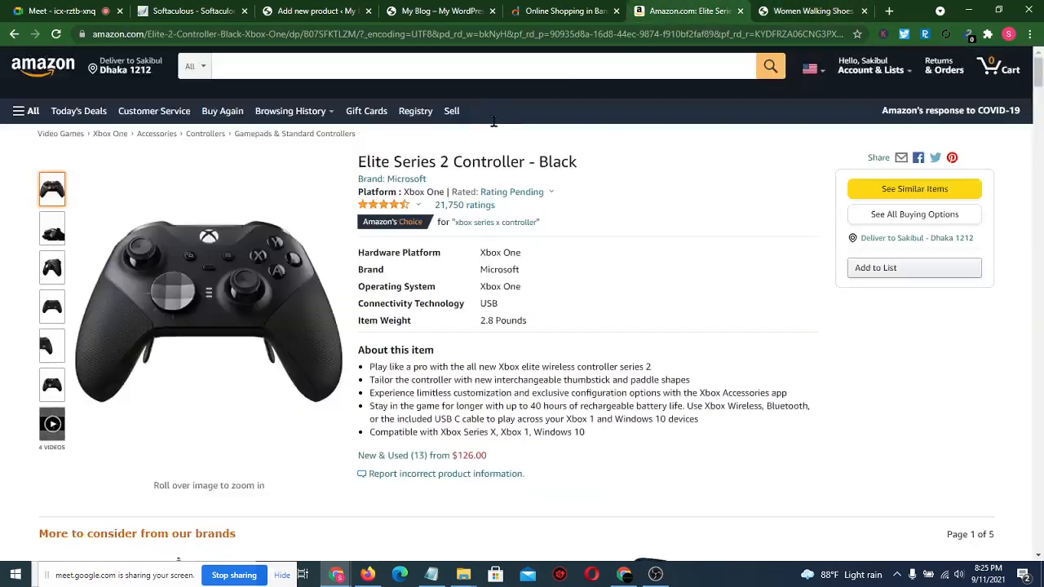
left_click(399, 68)
key("ctrl+v")
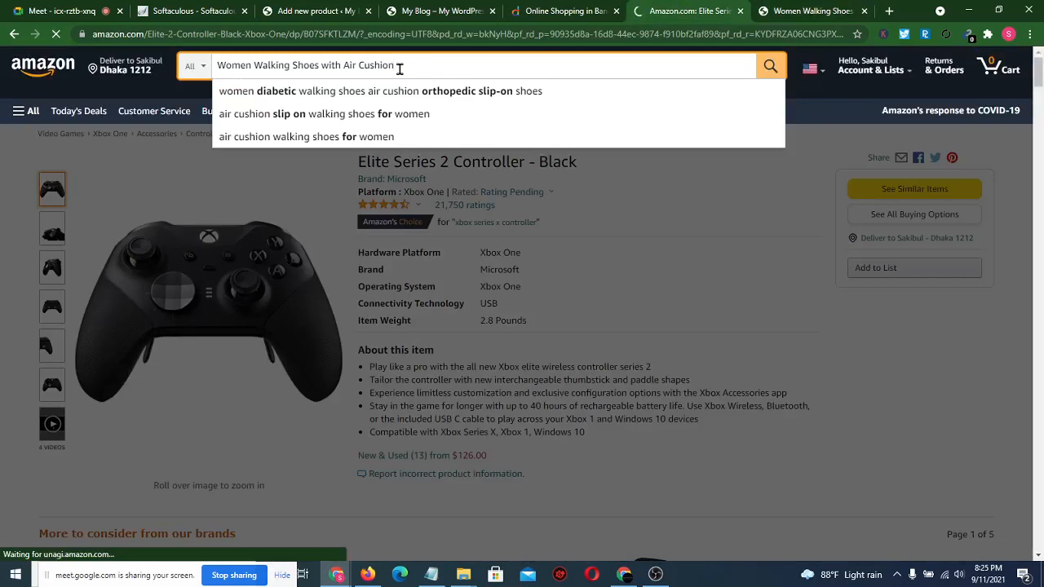
key("Return")
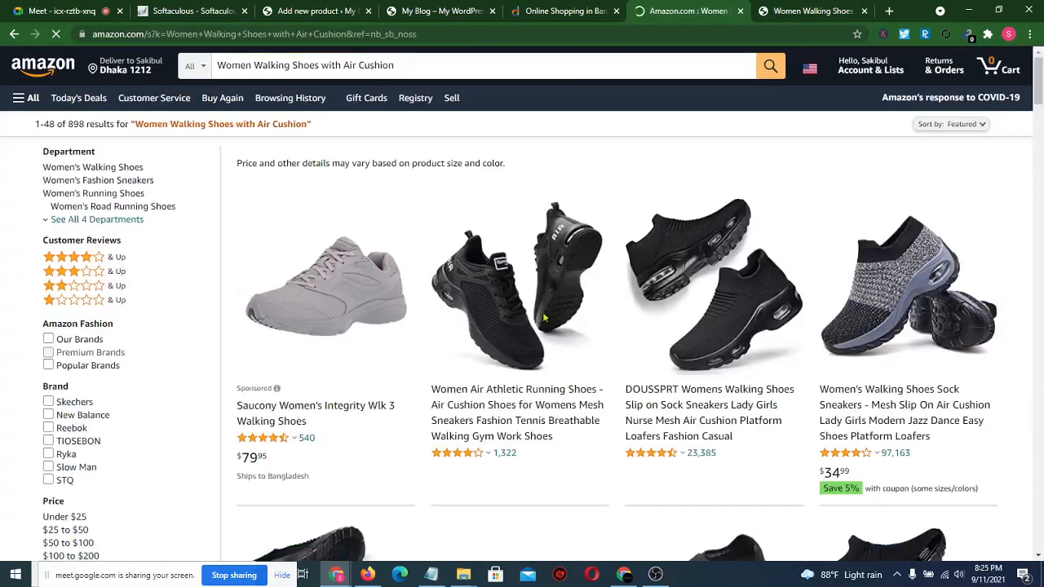
- Browse the Women Air Athletic Running Shoes listing, then return to the search results
left_click(541, 411)
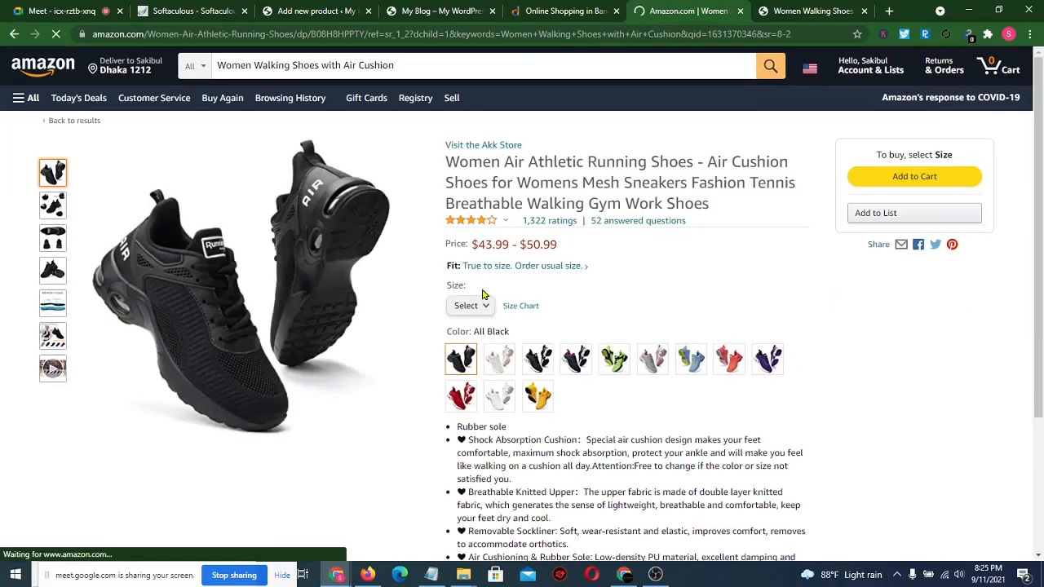
scroll(484, 290, "down", 1)
scroll(482, 294, "down", 12)
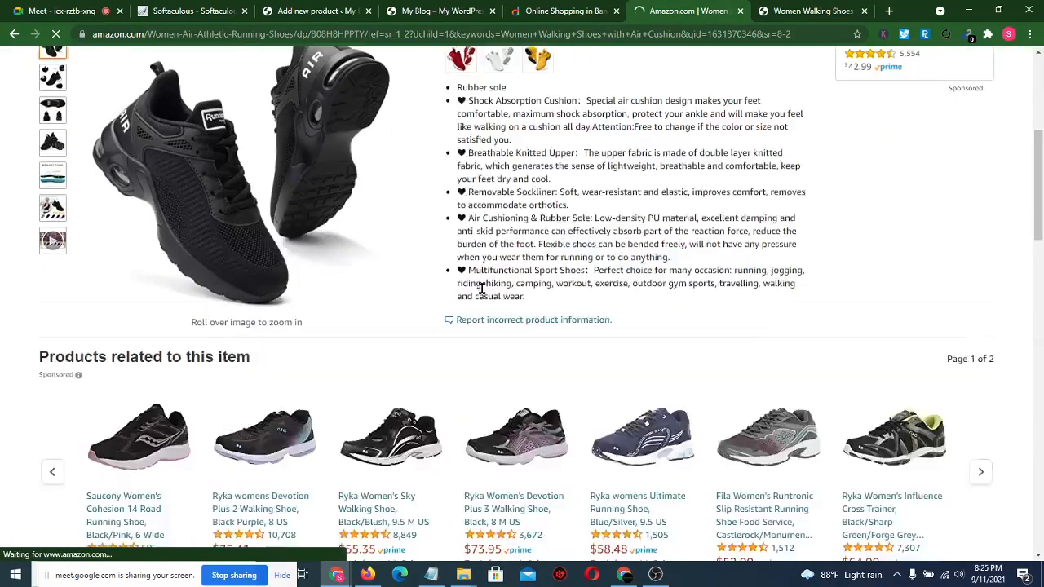
scroll(482, 295, "down", 5)
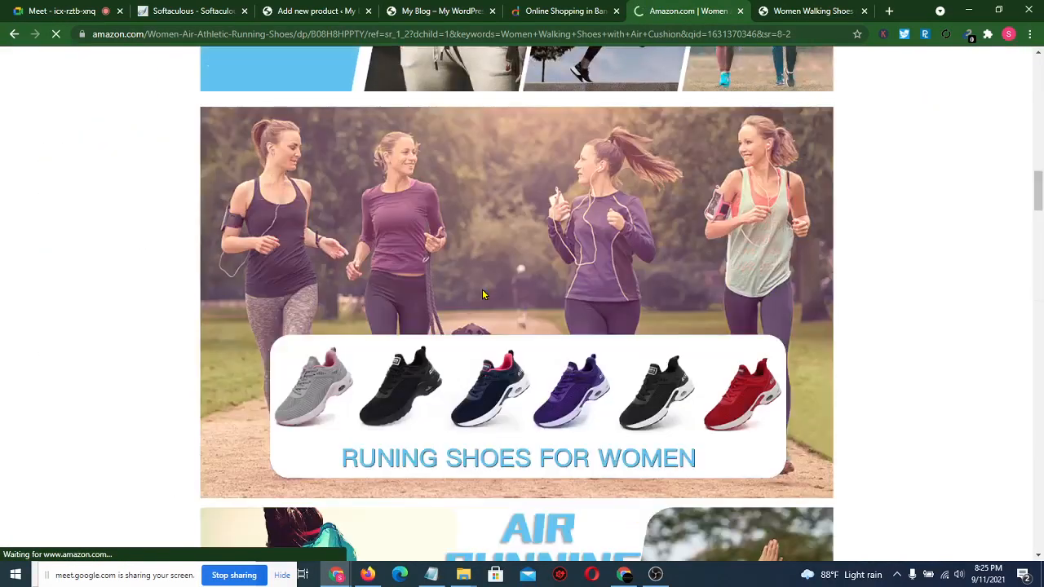
scroll(482, 291, "up", 15)
scroll(482, 289, "up", 3)
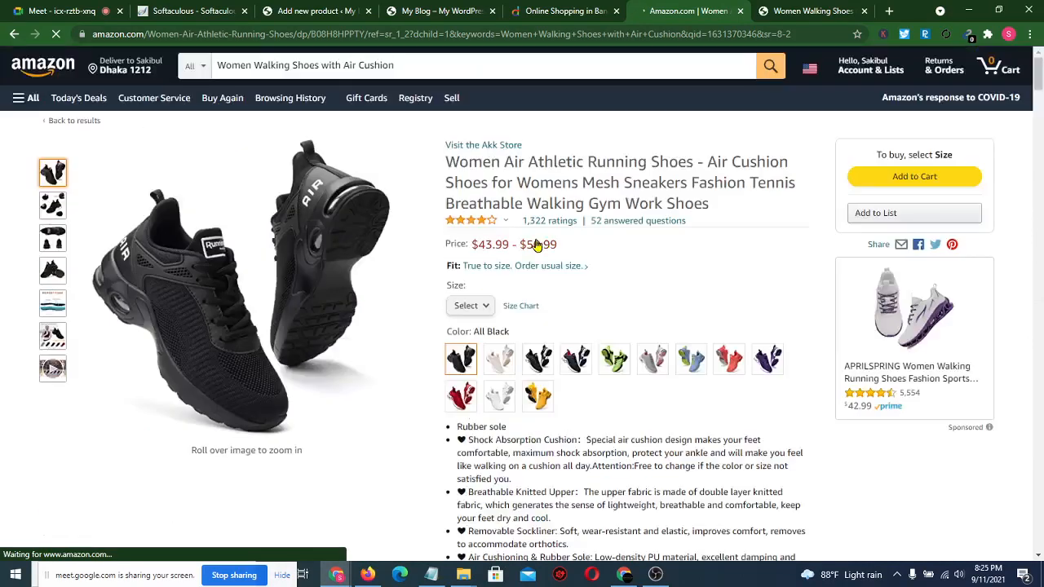
left_click(13, 34)
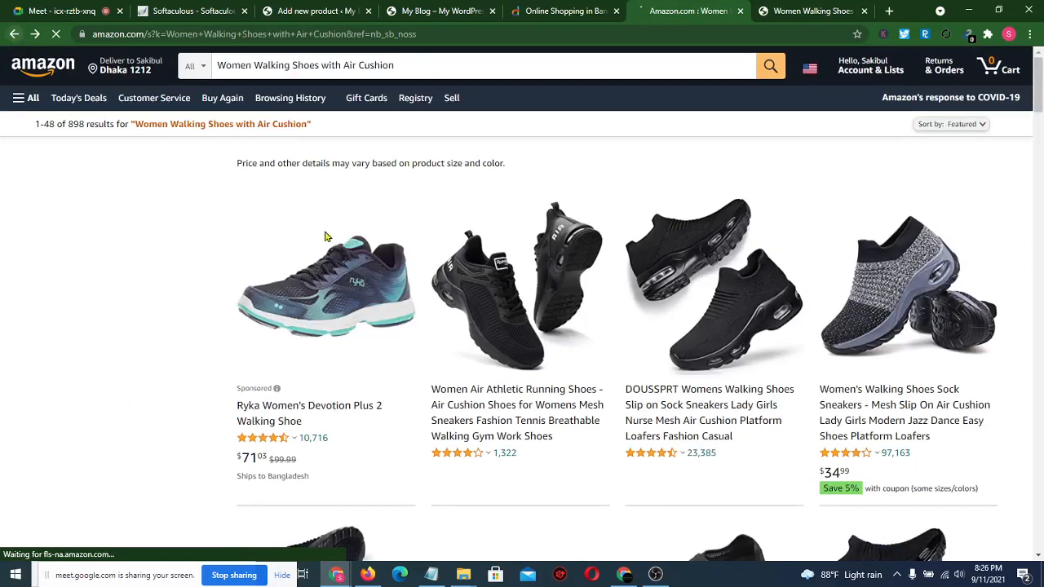
- Open the DOUSSPRT slip-on walking shoe listing and scroll through its details
left_click(644, 414)
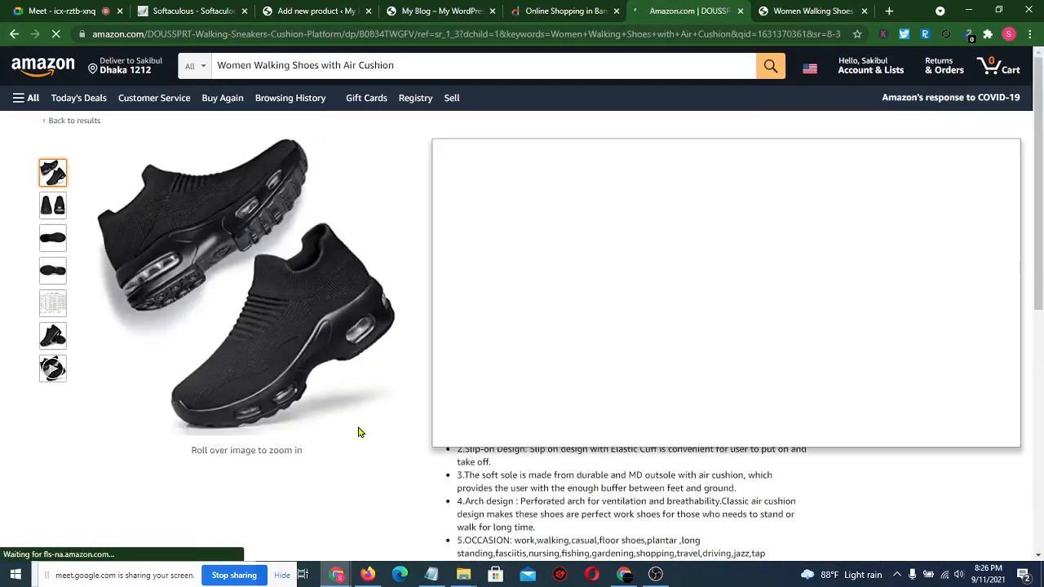
scroll(361, 432, "down", 4)
scroll(480, 304, "down", 4)
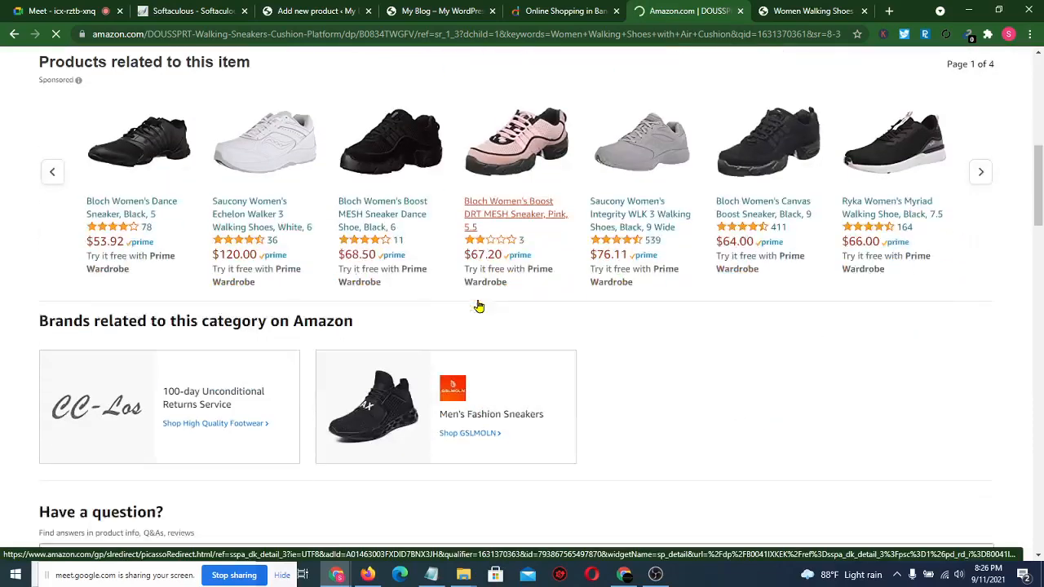
scroll(479, 306, "down", 3)
scroll(481, 305, "up", 5)
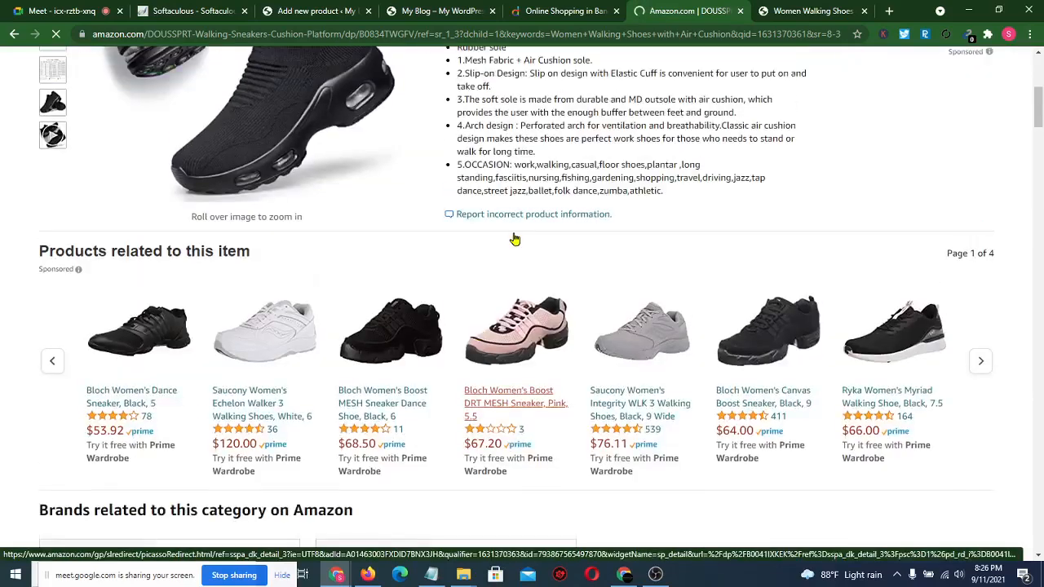
left_click(889, 11)
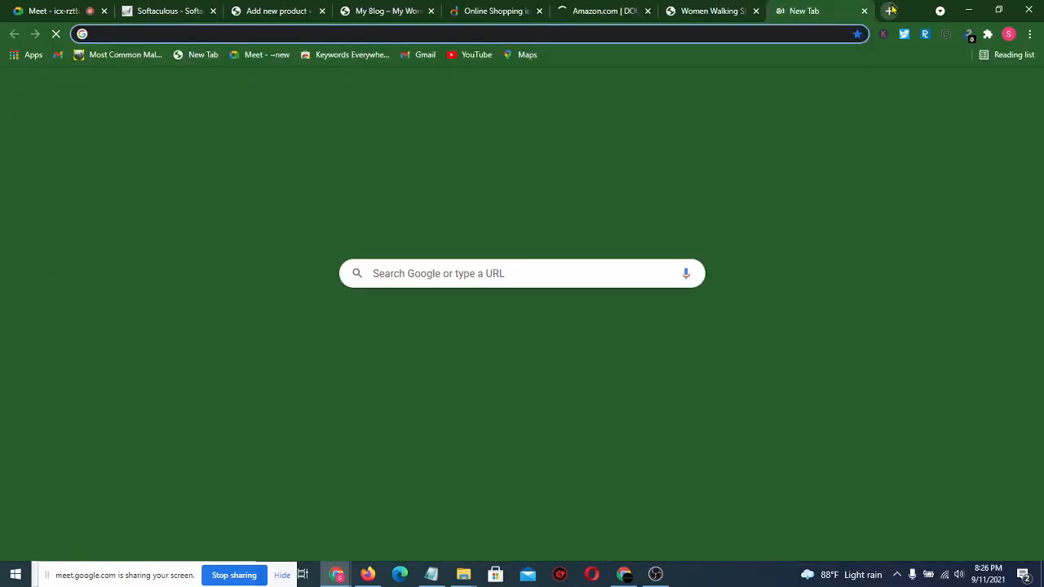
- Load the Star Tech laptop listing and admit the waiting person to the video call
type("star")
key("Return")
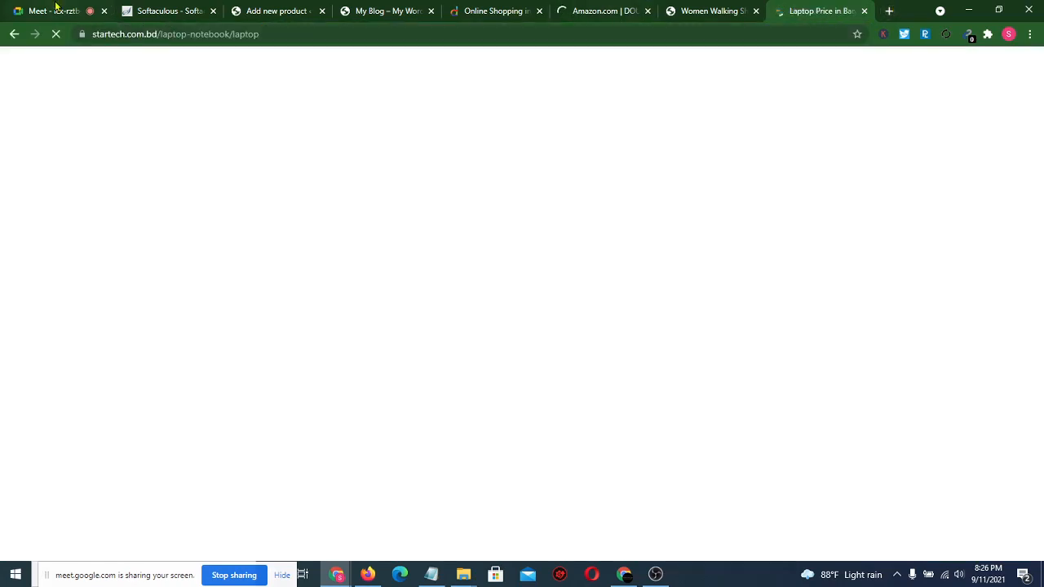
left_click(53, 10)
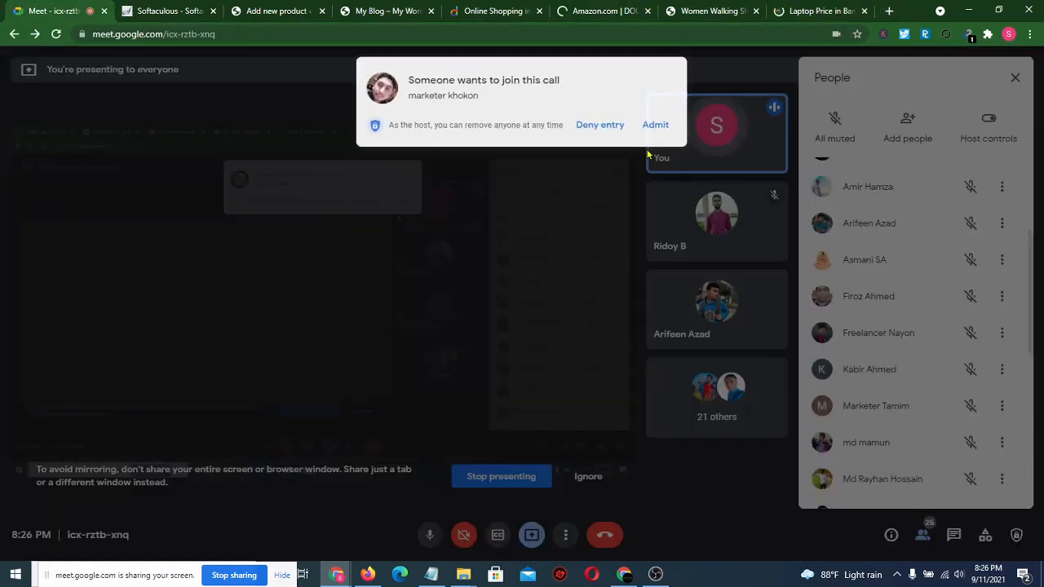
left_click(657, 124)
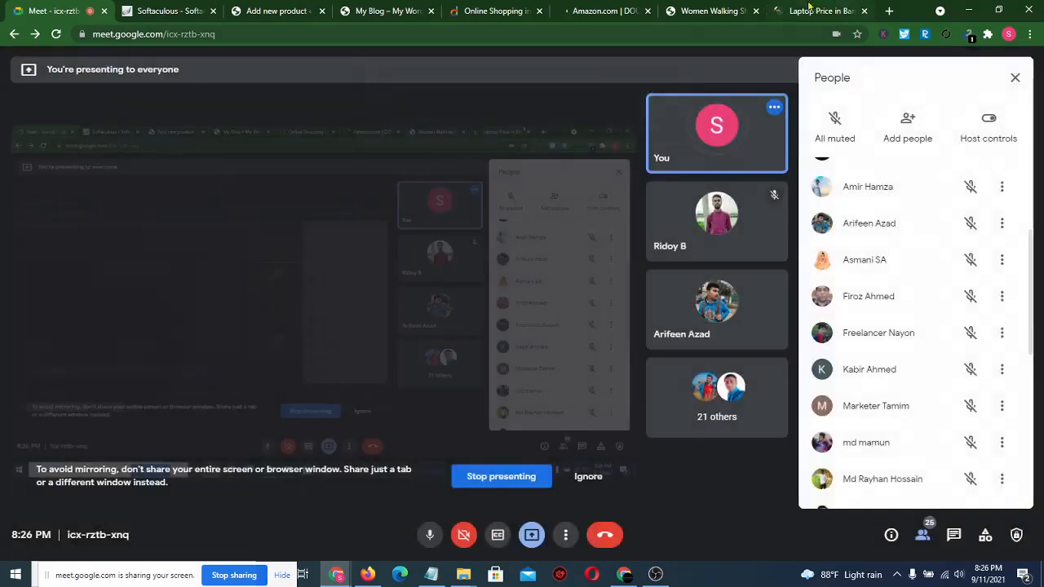
left_click(809, 9)
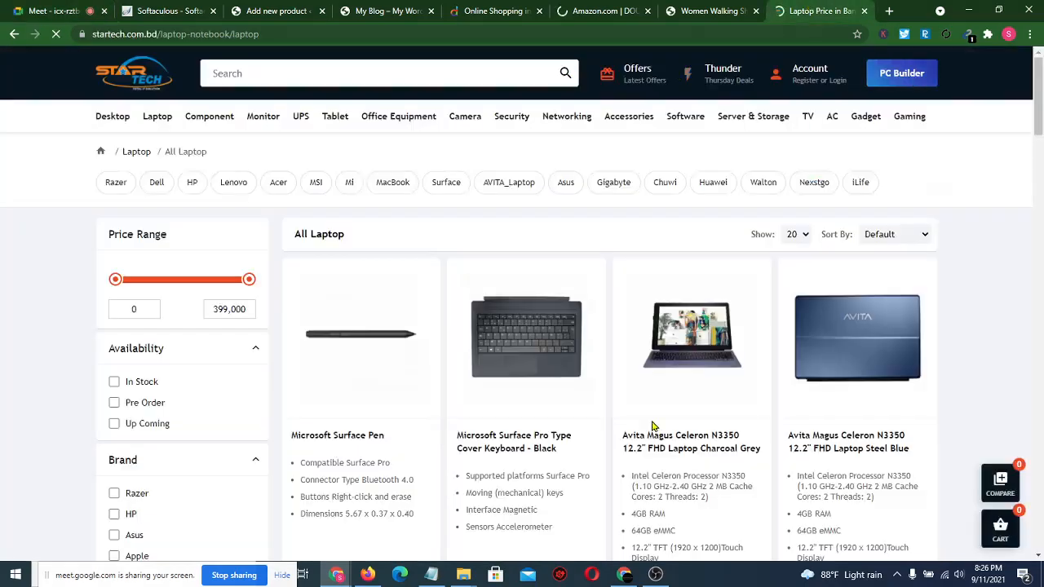
- Review the Avita Magus Celeron N3350 laptop's key features and description, then return to the shoes page
left_click(676, 439)
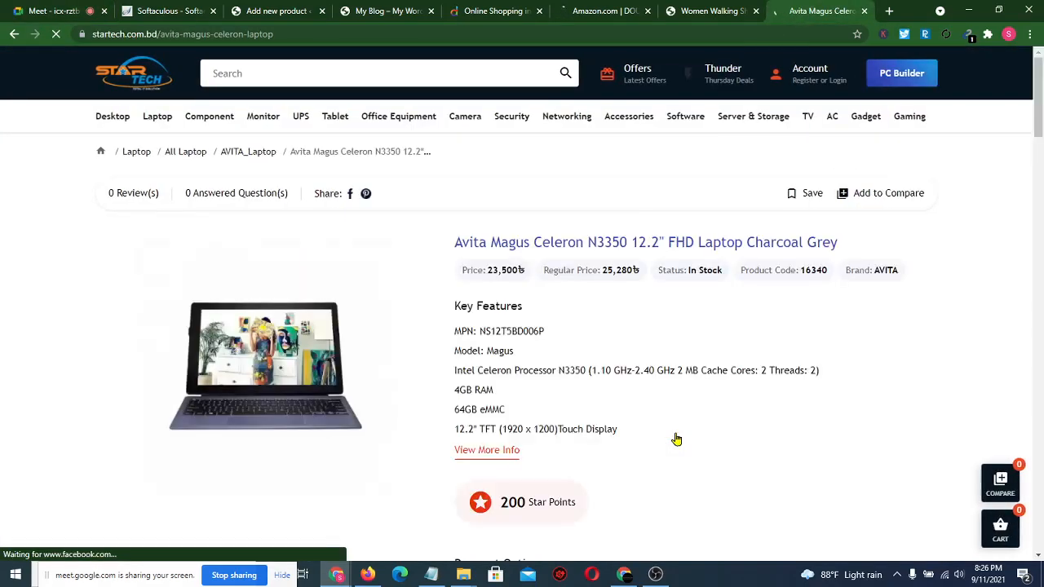
left_click_drag(449, 308, 645, 438)
left_click(577, 381)
scroll(576, 381, "down", 10)
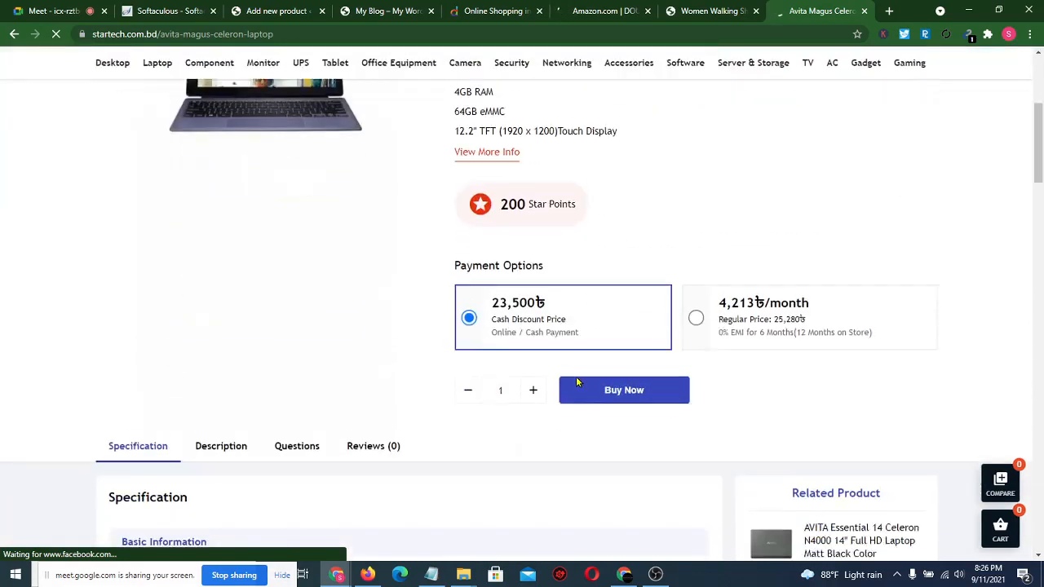
scroll(294, 380, "down", 12)
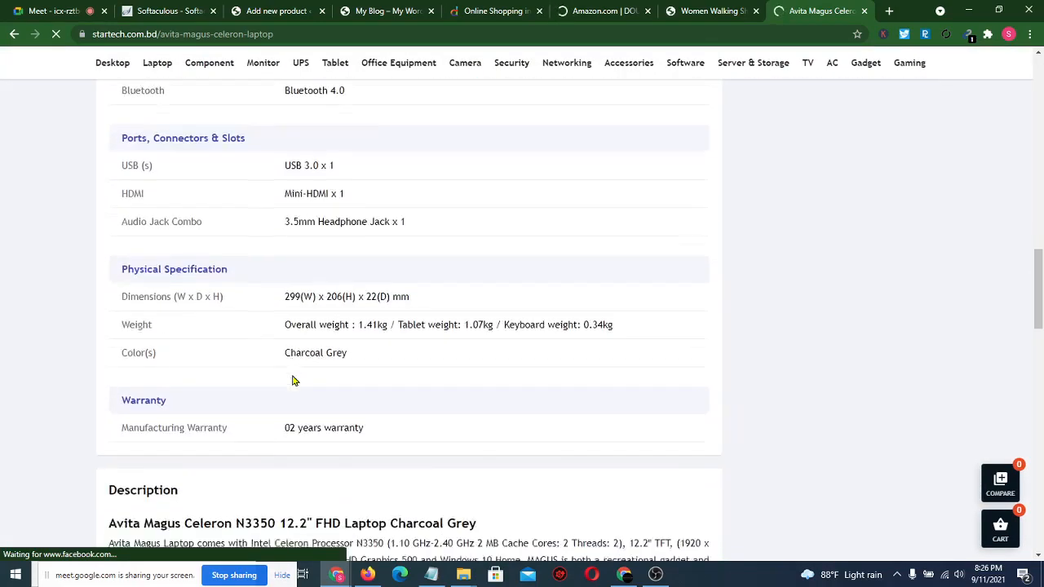
left_click_drag(110, 92, 291, 198)
left_click(30, 181)
scroll(31, 185, "up", 8)
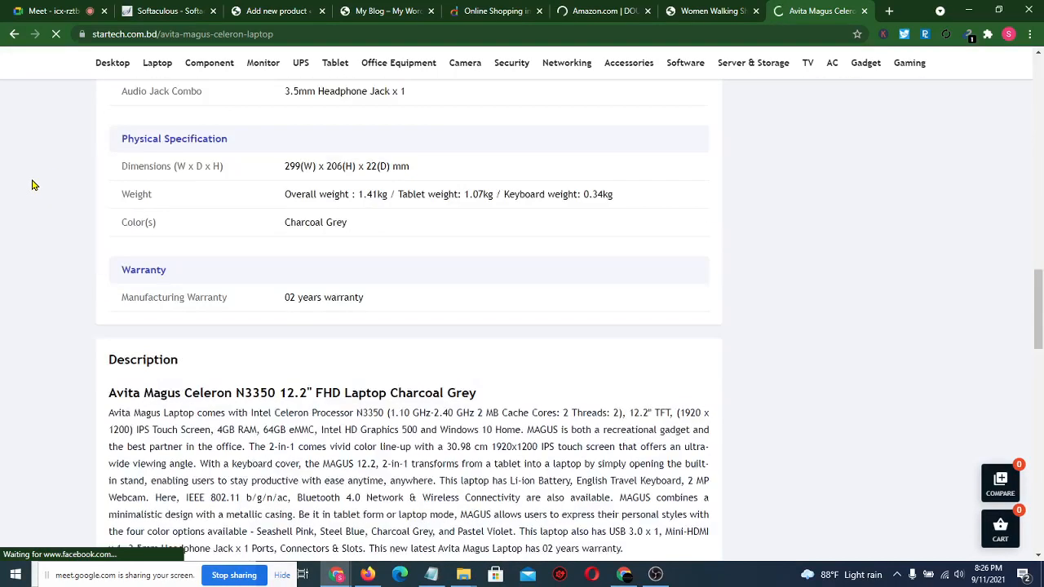
scroll(31, 185, "up", 8)
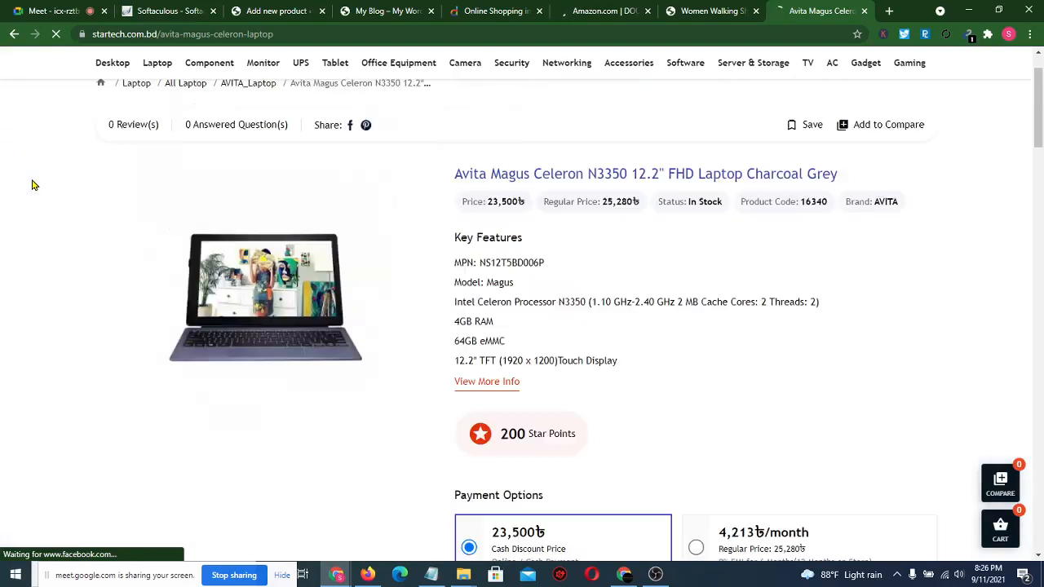
left_click(682, 11)
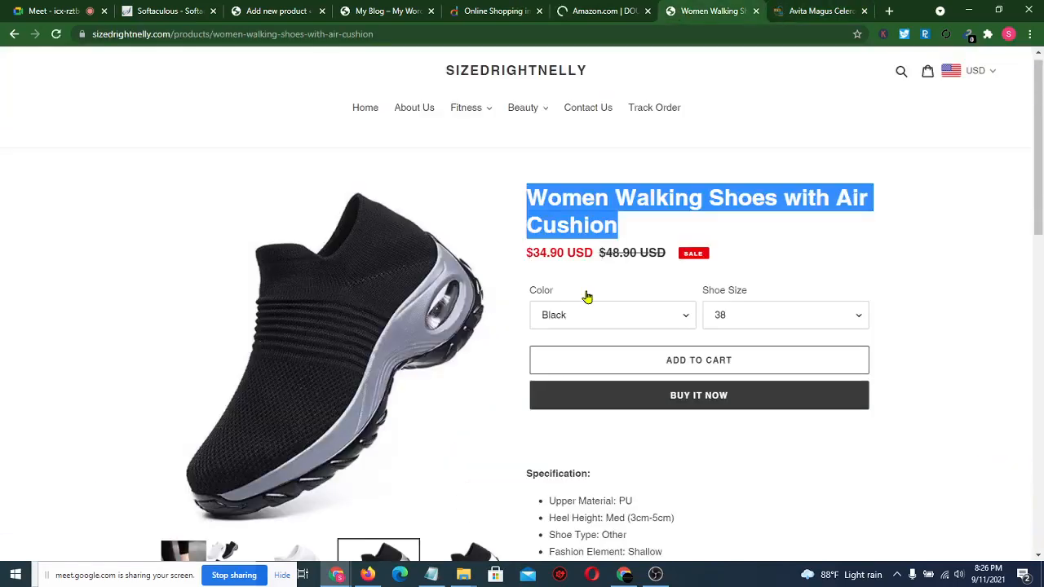
- Copy the shoe's Specification heading and bullets into the Product short description
scroll(634, 492, "down", 3)
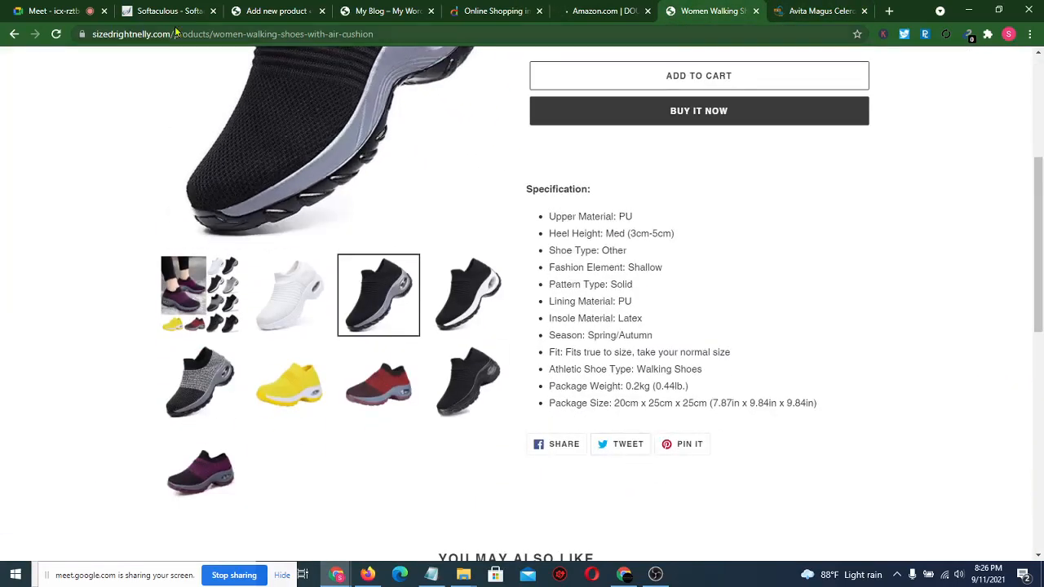
left_click(276, 10)
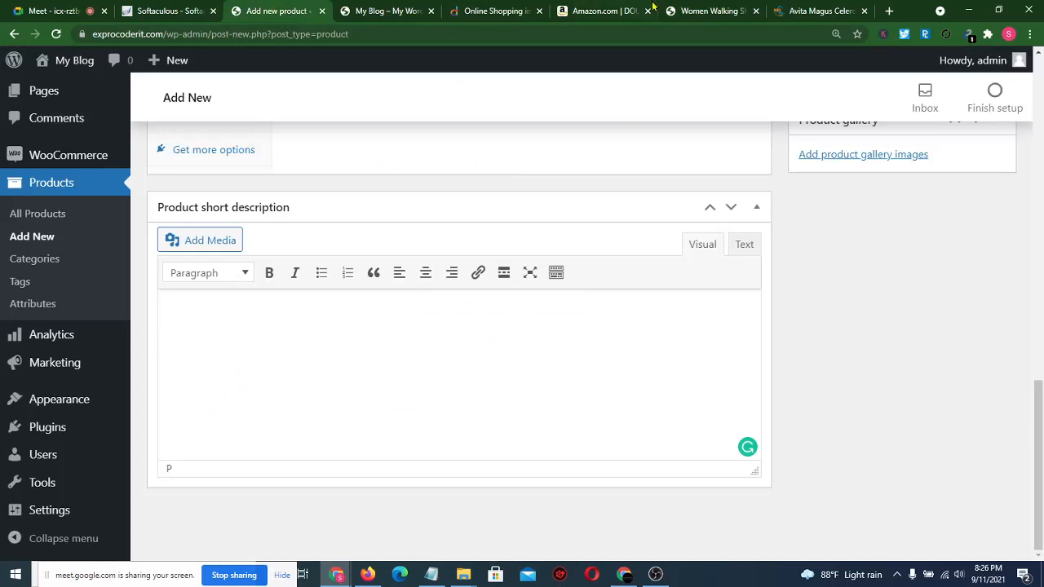
left_click(694, 10)
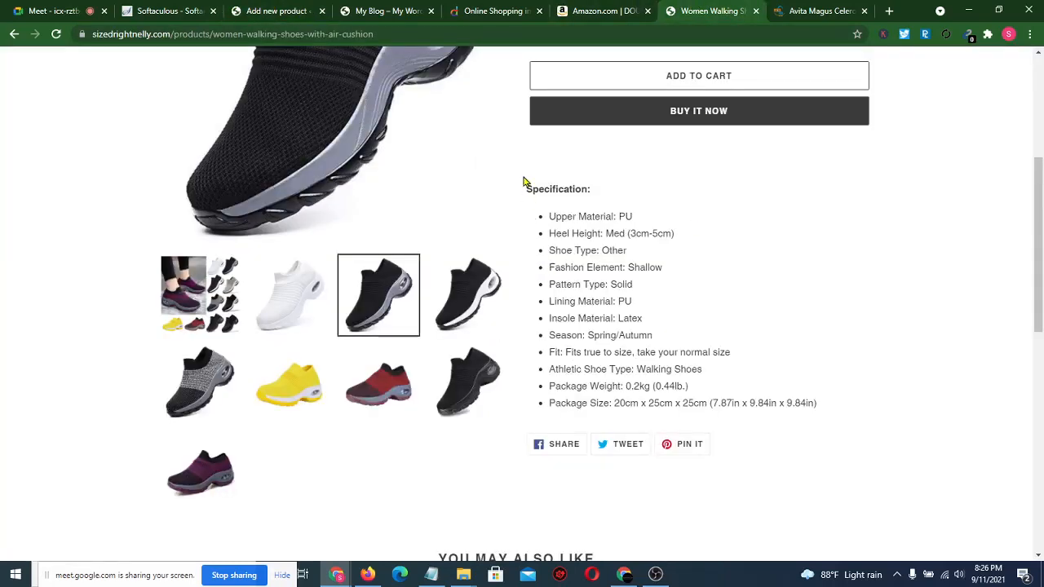
left_click_drag(524, 181, 816, 399)
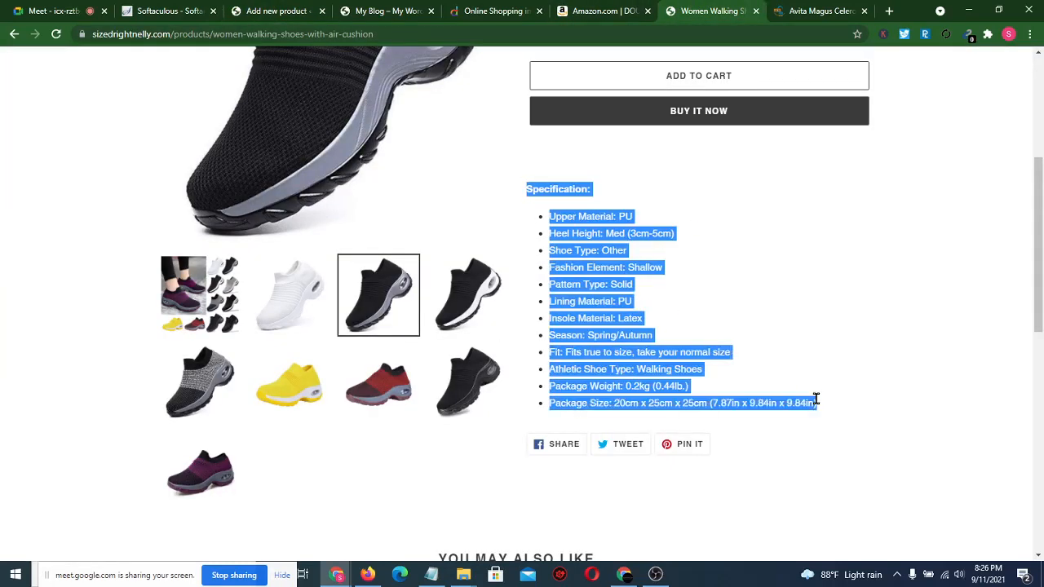
left_click(276, 10)
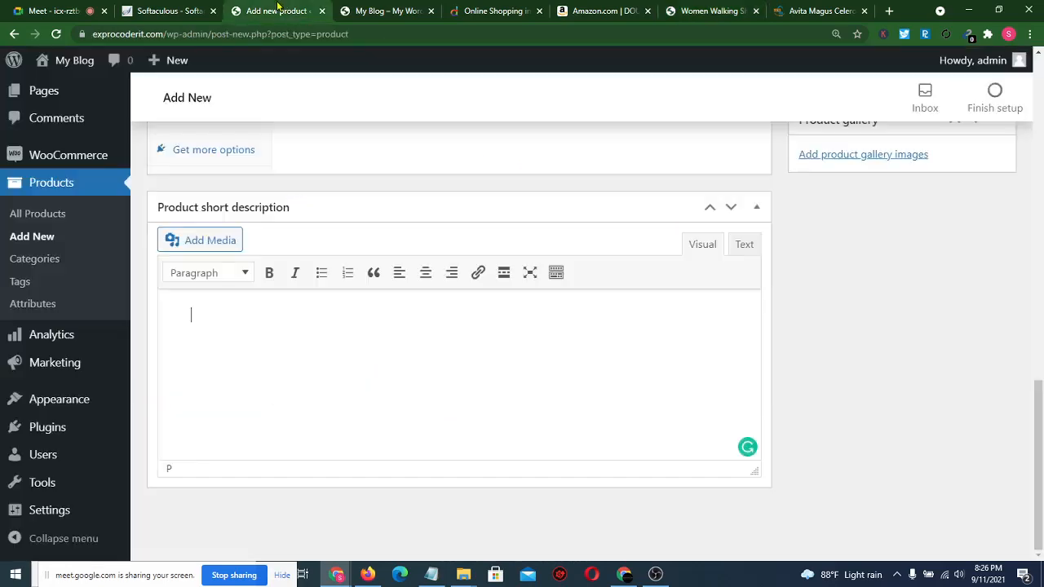
left_click(261, 416)
key("ctrl+v")
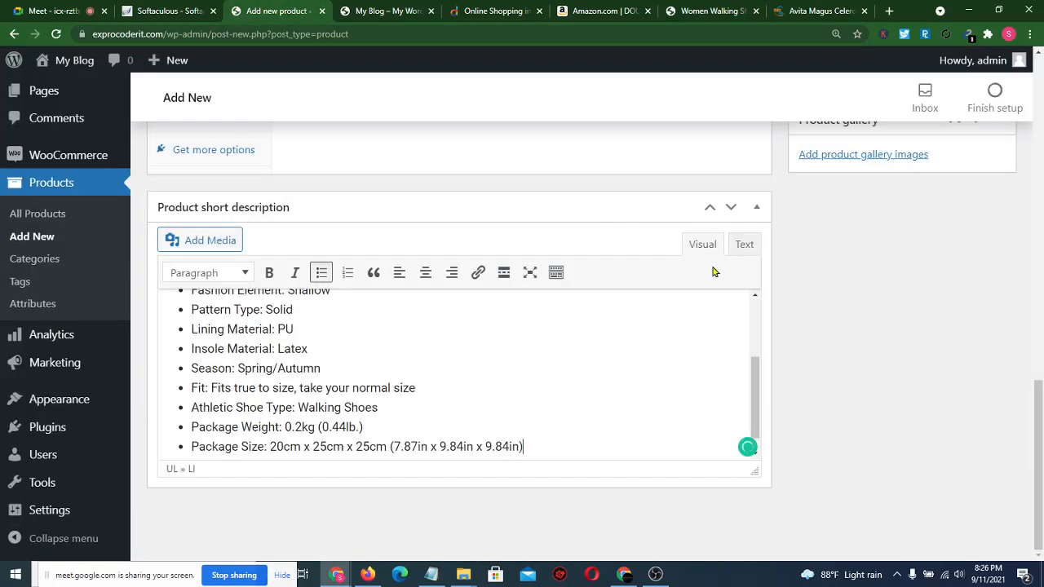
- Paste Amazon's feature bullets, from Rubber sole to athletic, into the main product description
scroll(813, 277, "up", 12)
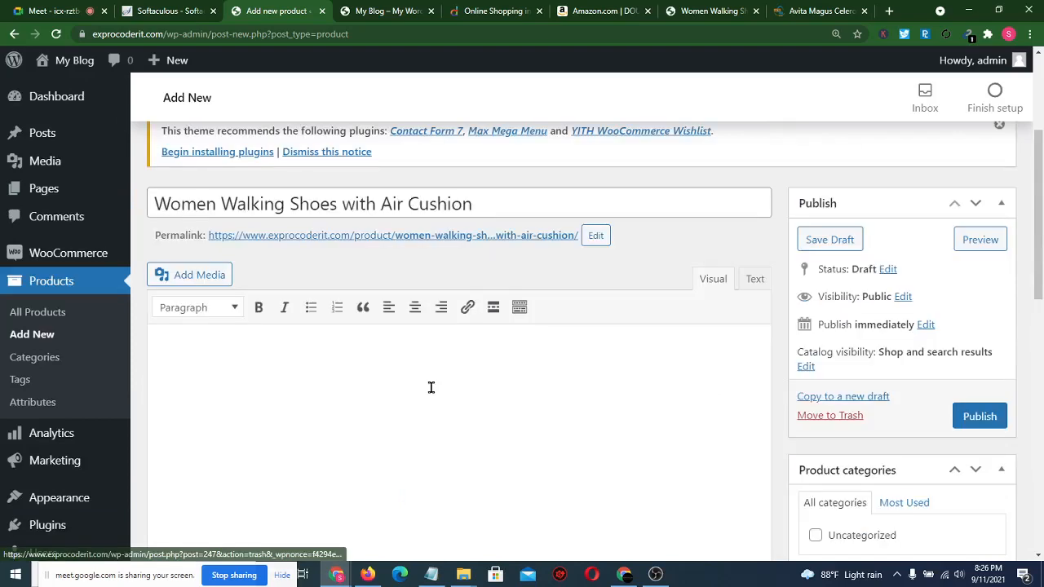
left_click(430, 388)
left_click(583, 10)
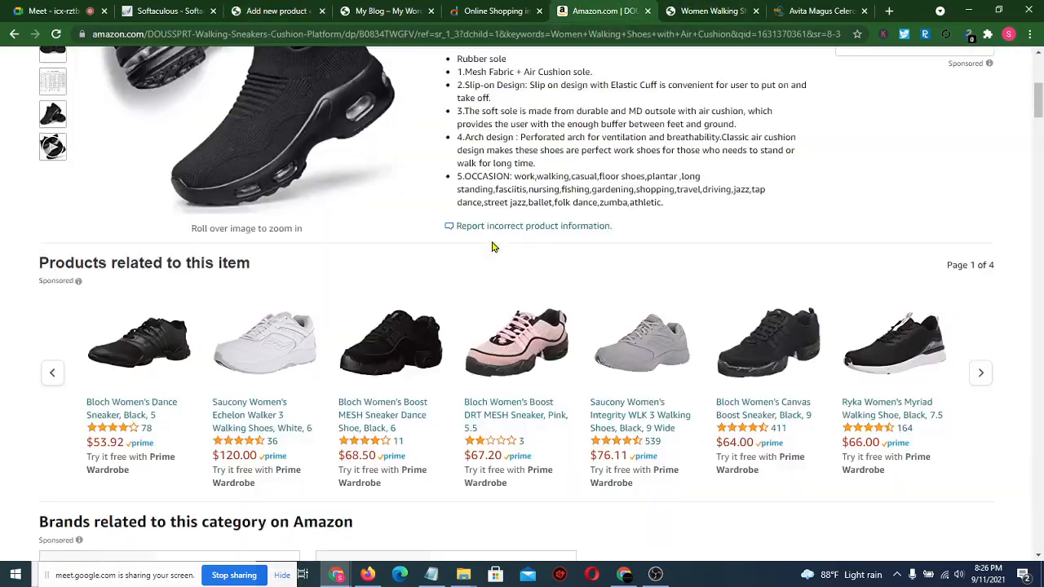
scroll(492, 246, "up", 3)
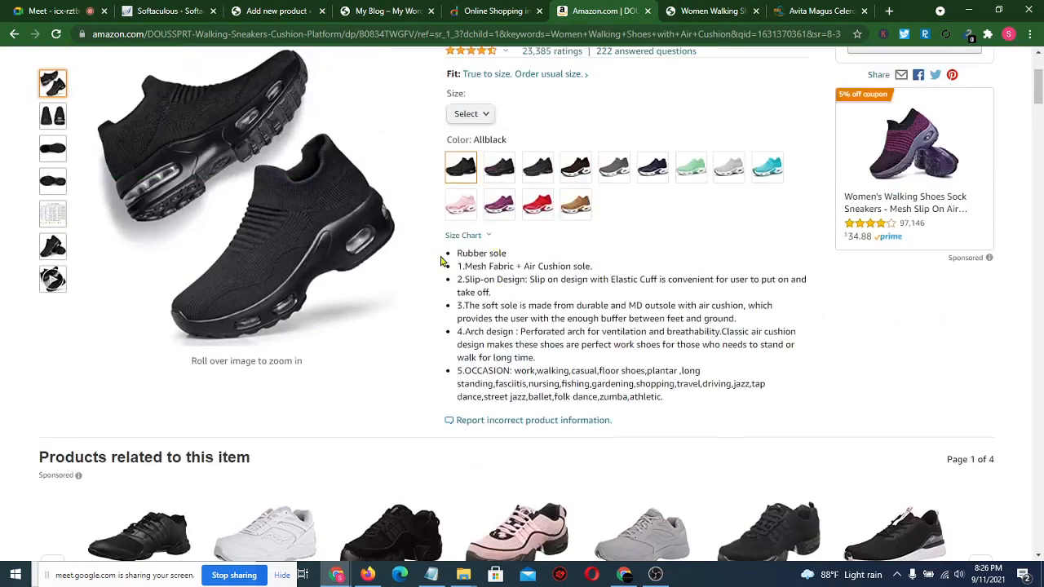
left_click_drag(446, 255, 704, 408)
key("ctrl+c")
left_click(297, 10)
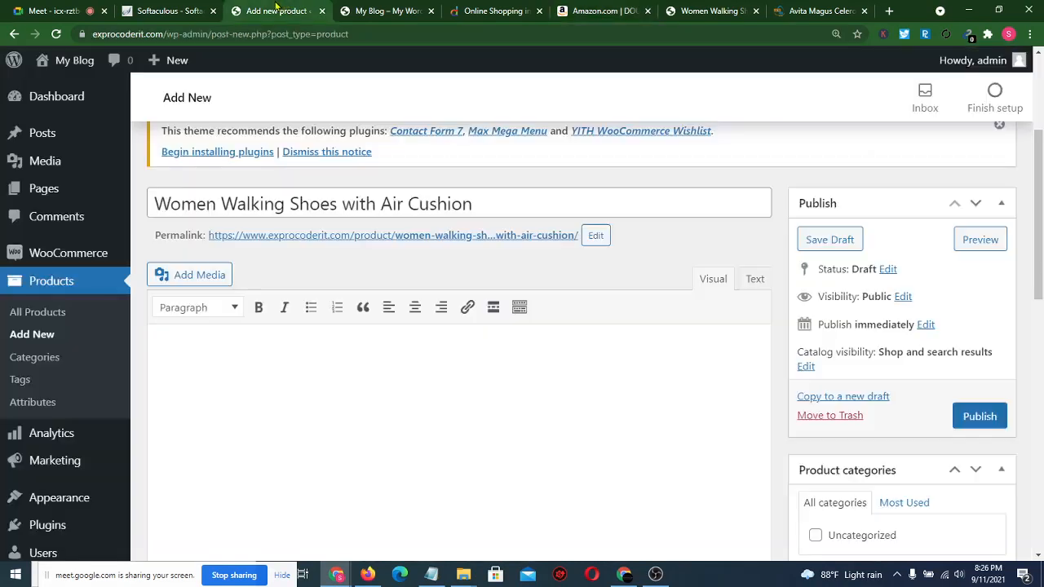
key("ctrl+v")
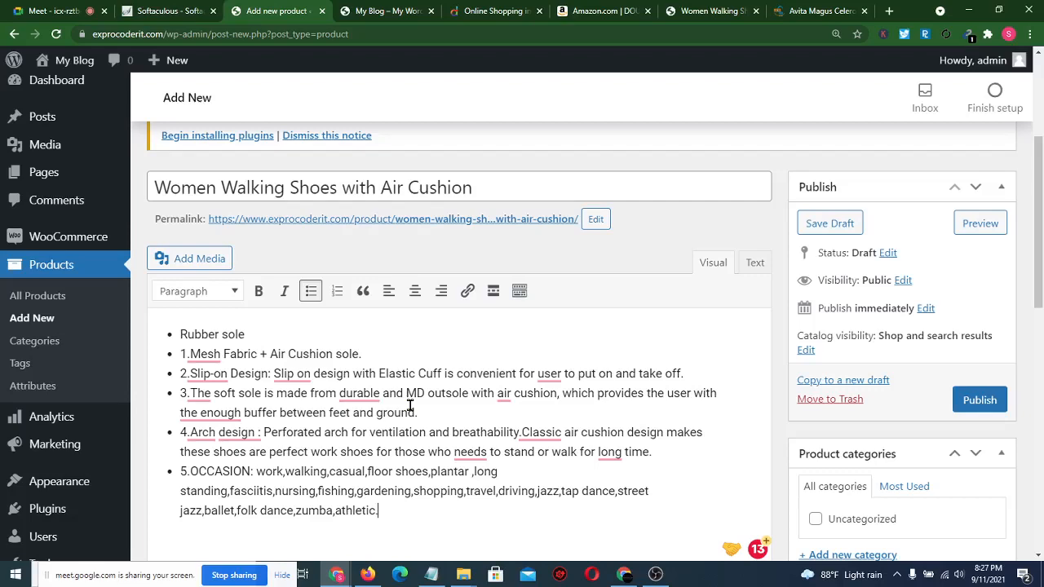
- Open the Product type dropdown in the Product data panel
scroll(628, 265, "down", 2)
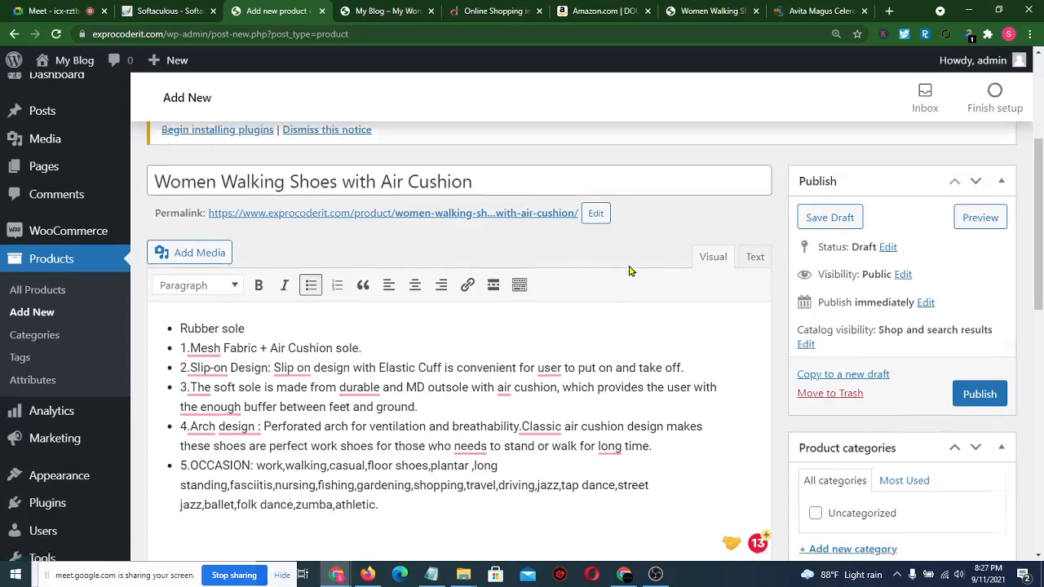
scroll(628, 265, "down", 3)
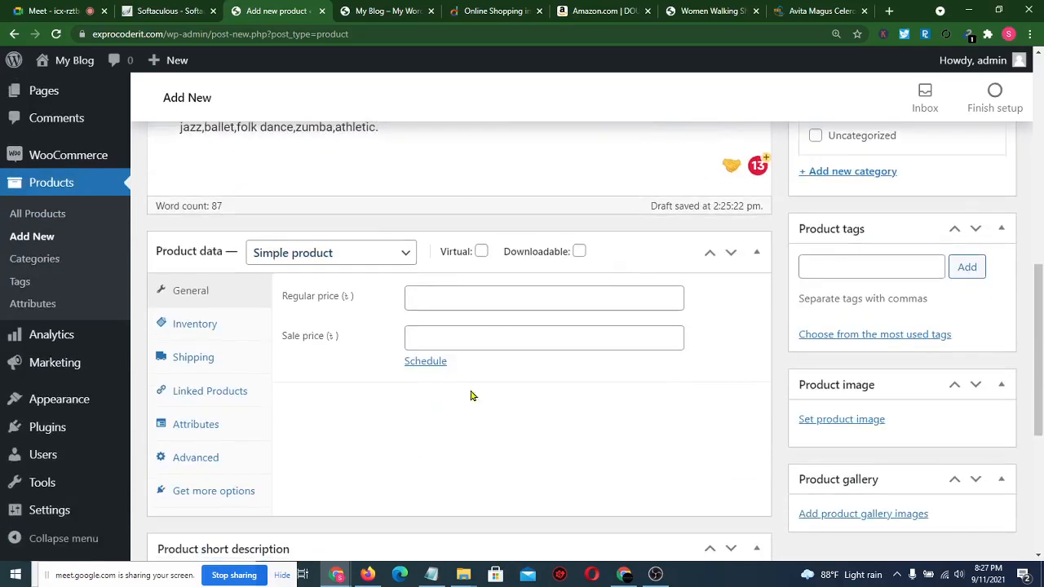
scroll(275, 300, "down", 3)
scroll(275, 300, "up", 2)
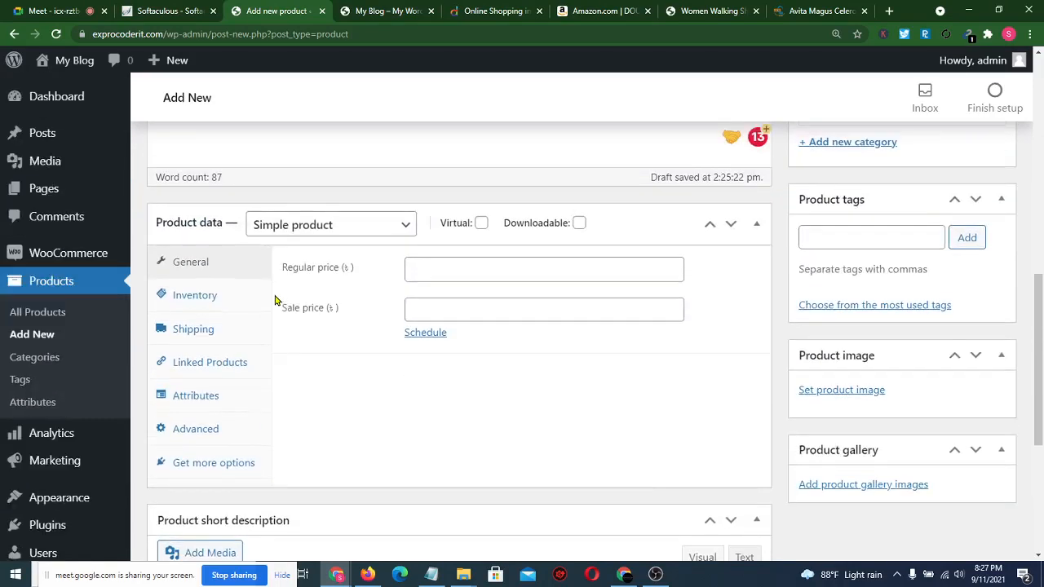
left_click(388, 236)
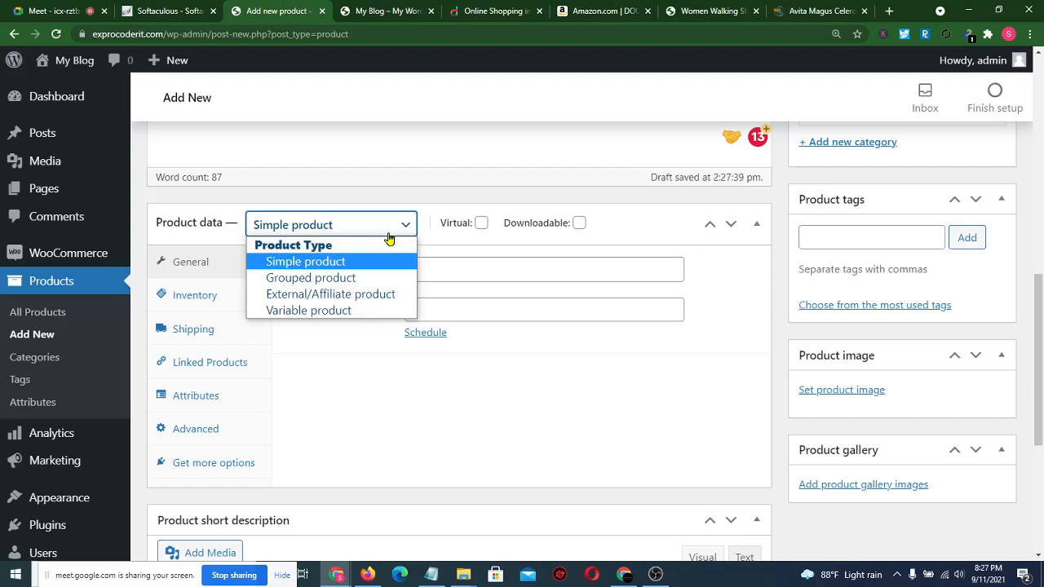
- Keep the product as a Simple product and enter a regular price of 4200
left_click(307, 263)
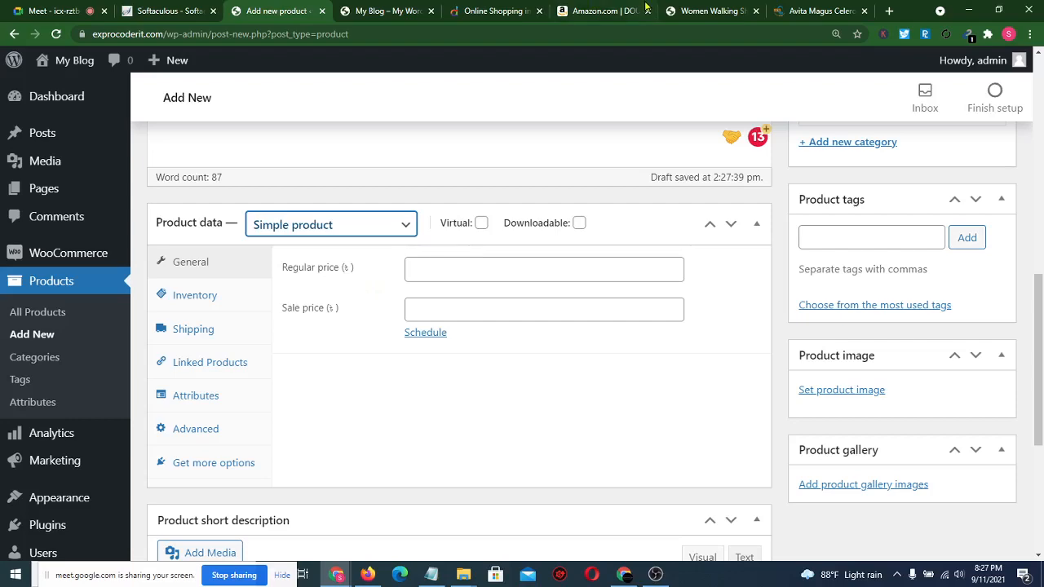
left_click(725, 8)
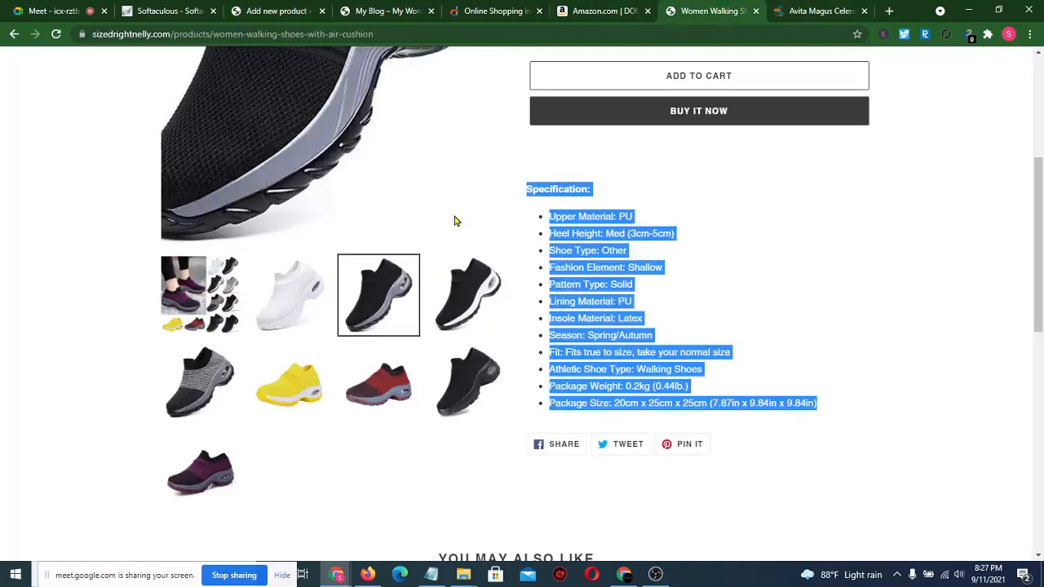
scroll(454, 219, "up", 3)
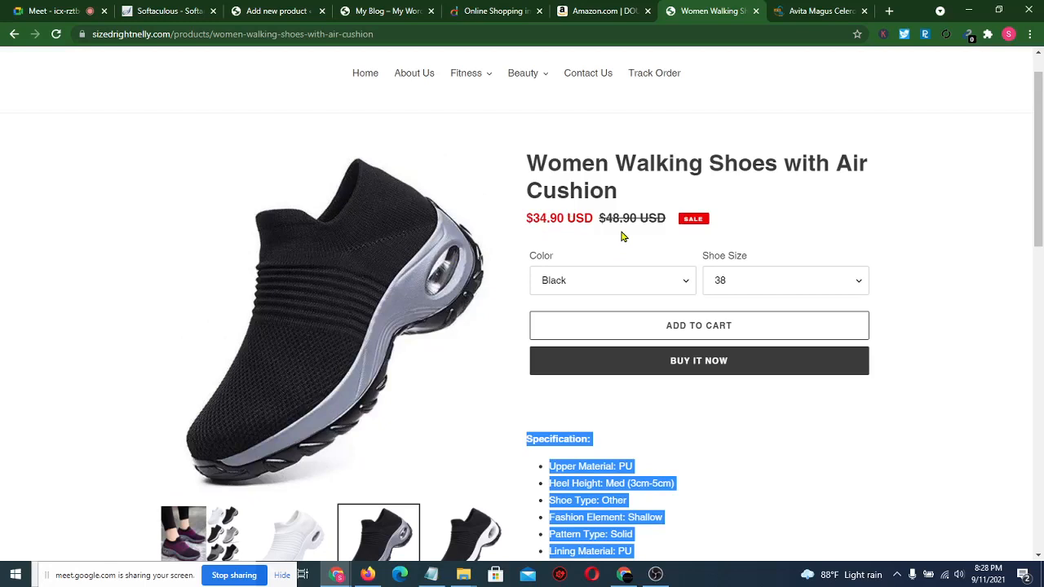
left_click(291, 8)
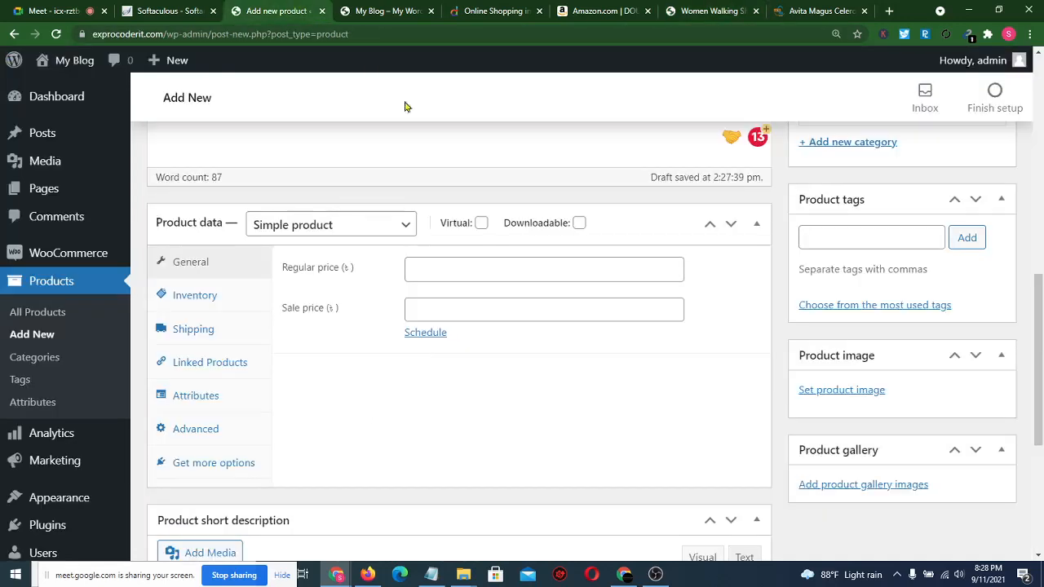
left_click(461, 265)
type("42")
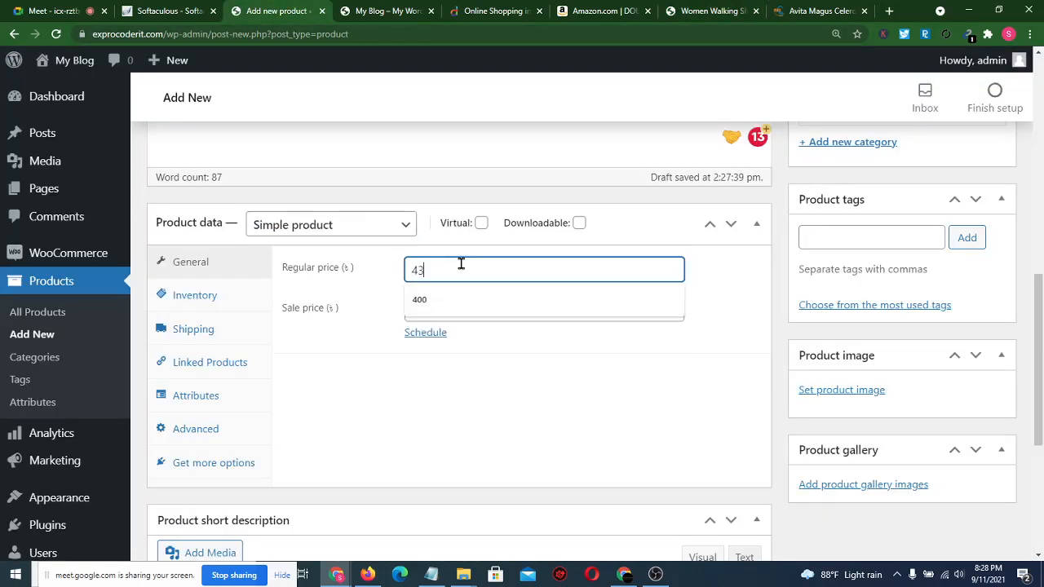
key("BackSpace")
type("200")
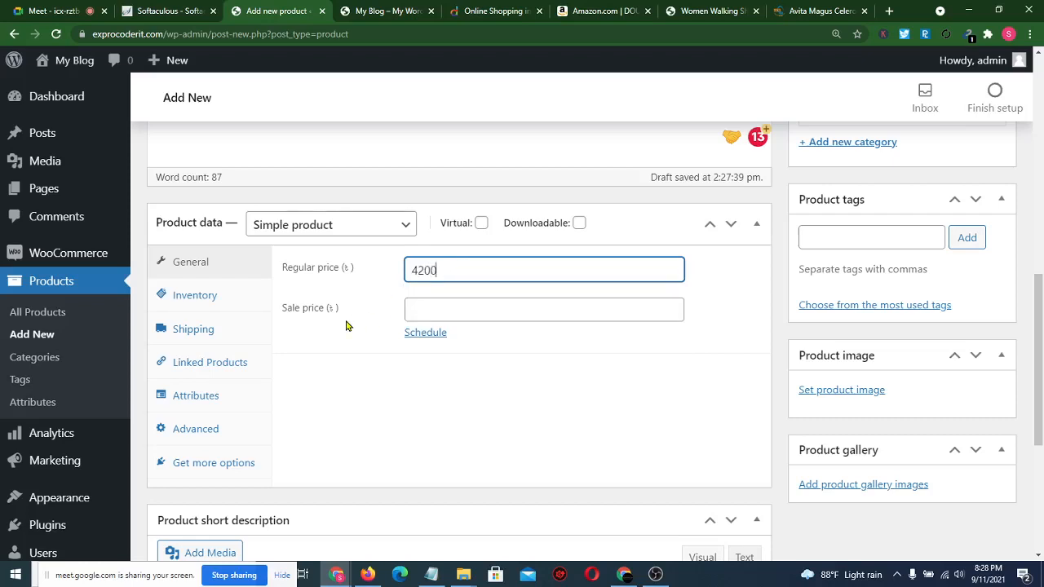
- After rechecking the shoes page price, set the sale price to 2800
left_click(807, 10)
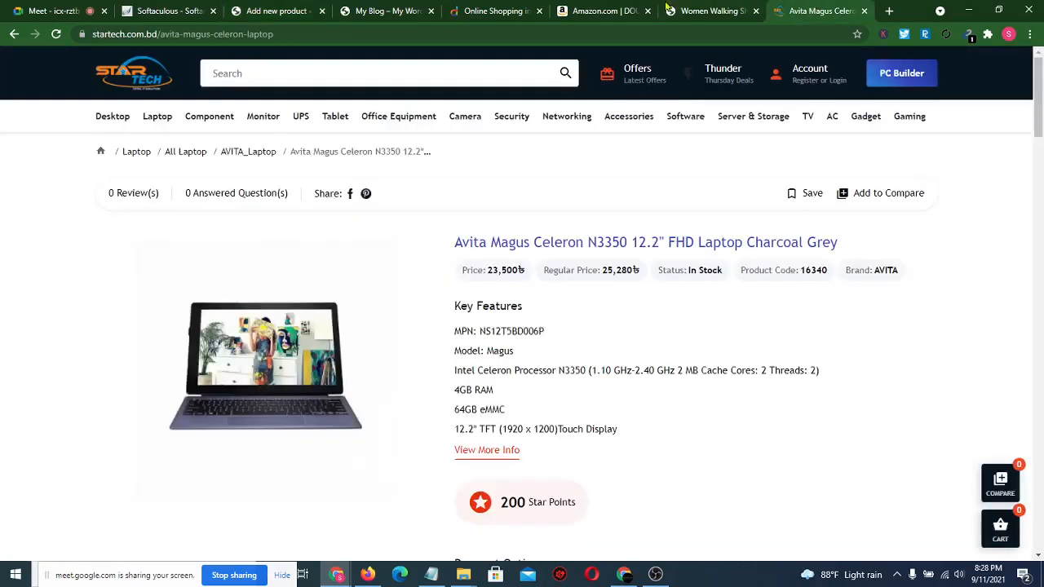
left_click(666, 8)
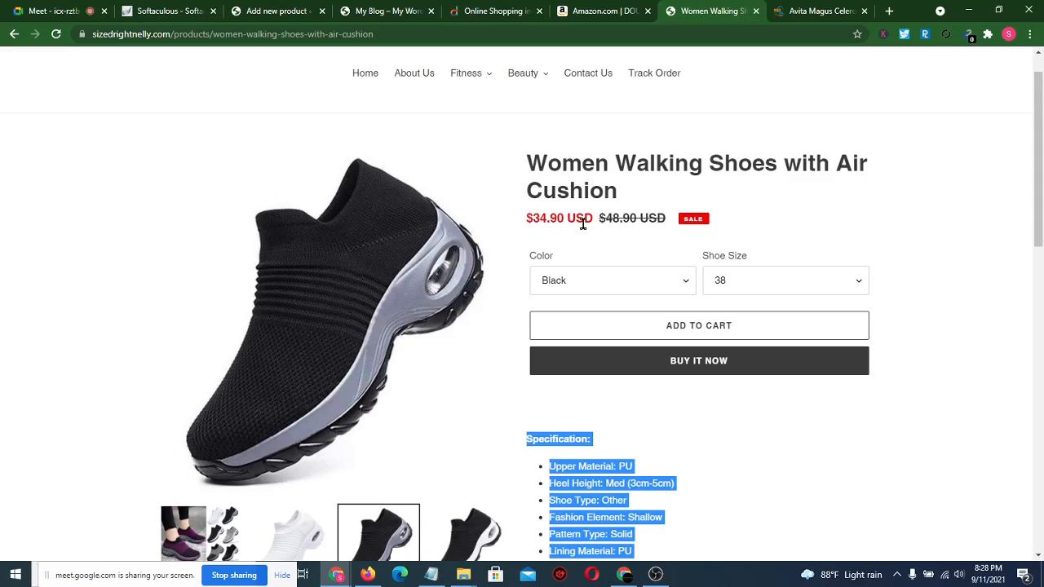
left_click(262, 10)
left_click(457, 272)
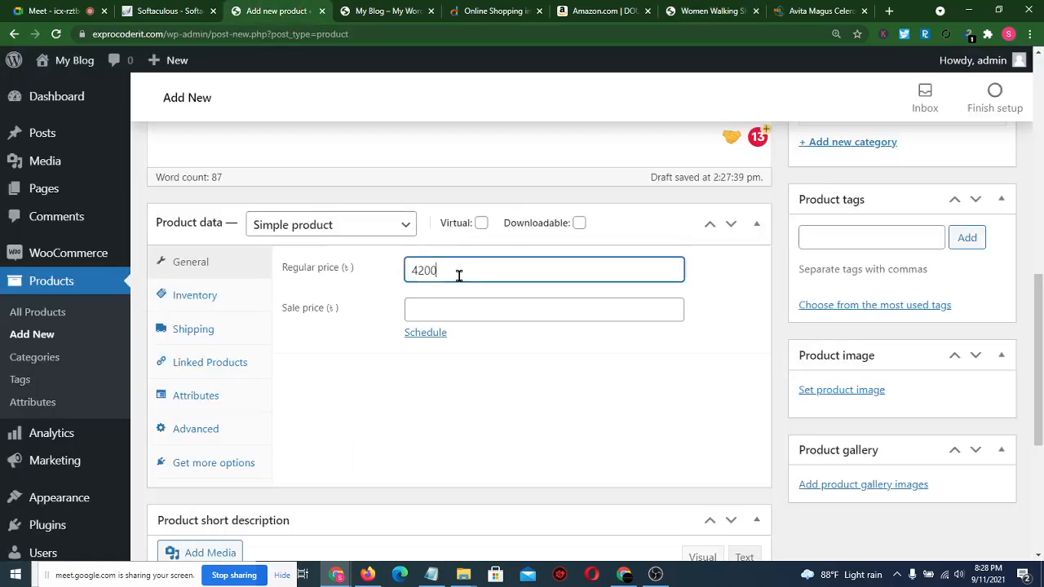
left_click(437, 313)
type("3800")
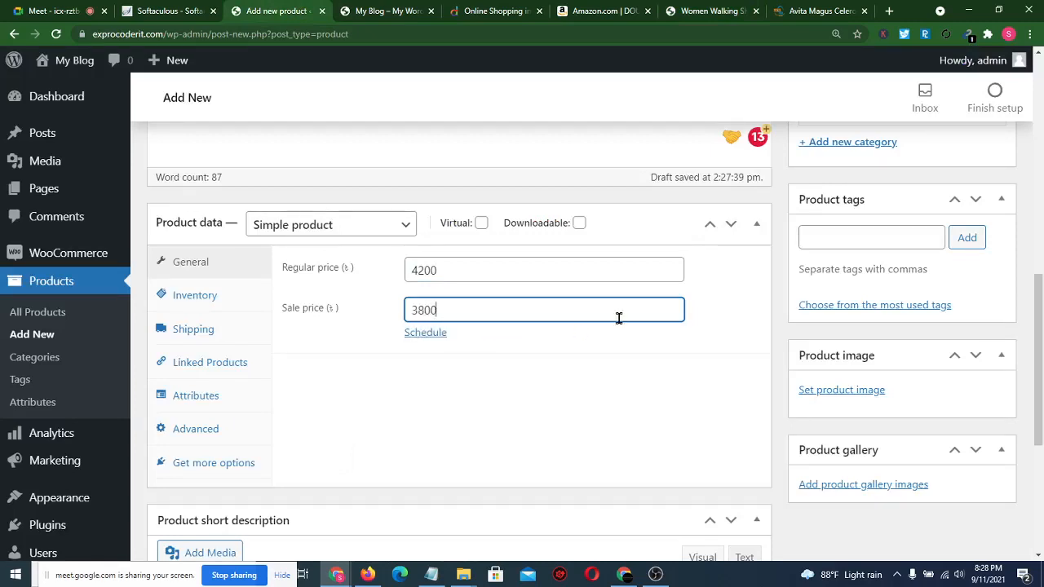
left_click(766, 322)
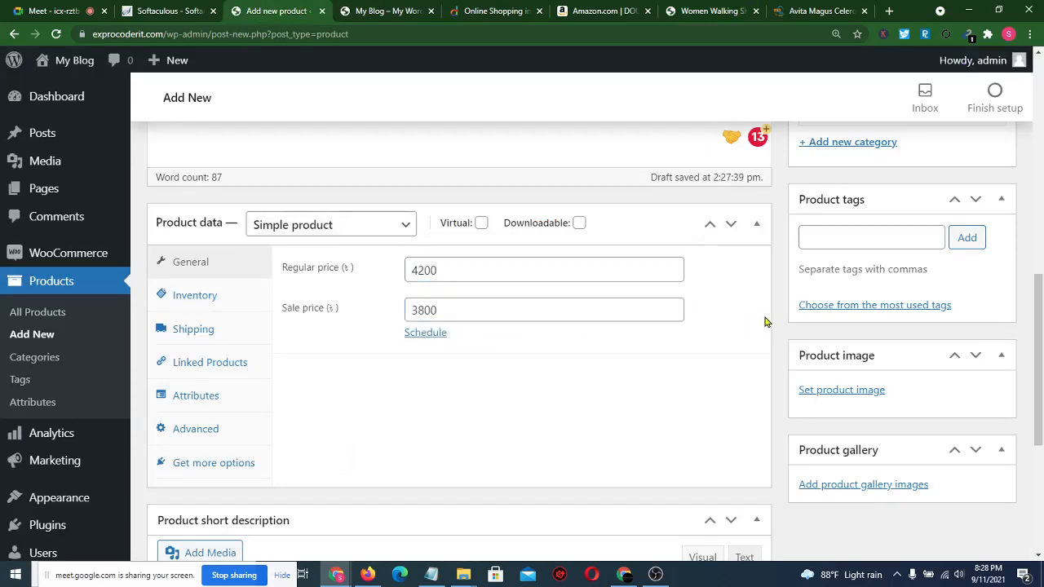
left_click(418, 303)
type("2")
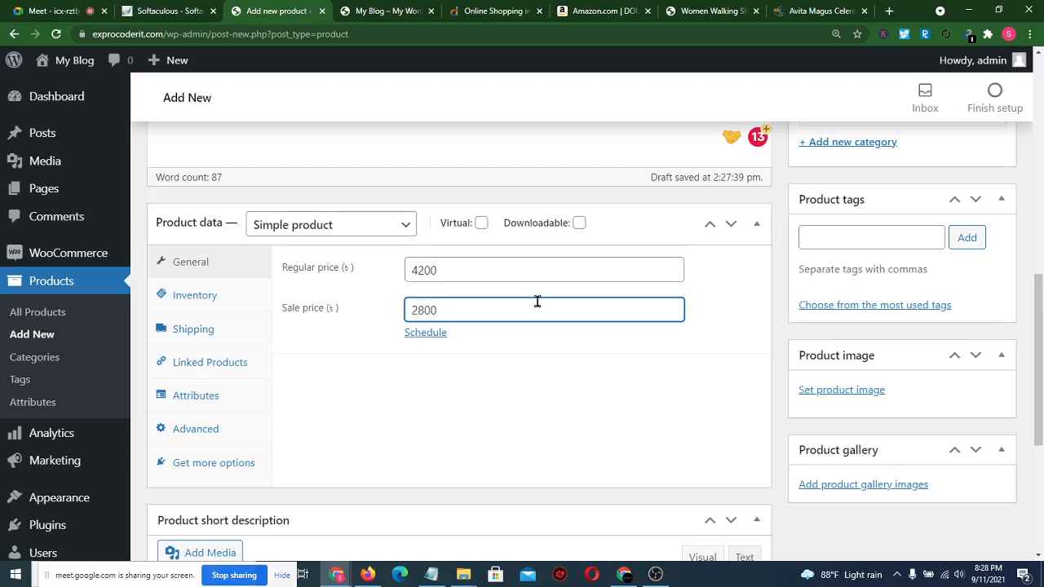
left_click(762, 297)
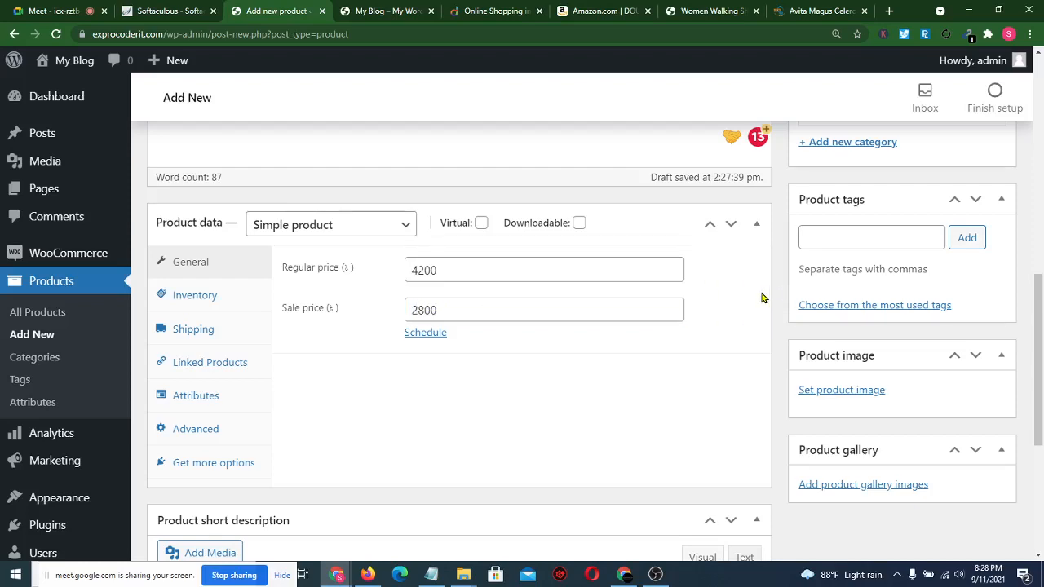
- Look over the Inventory settings, then enter .5 in the Shipping tab's Weight (kg) field
left_click(194, 303)
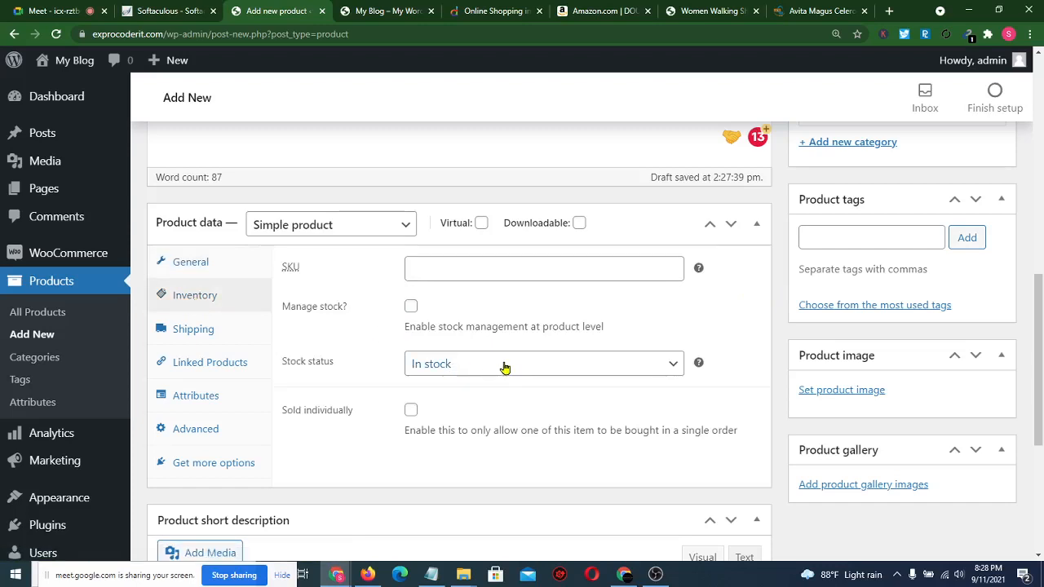
left_click(217, 335)
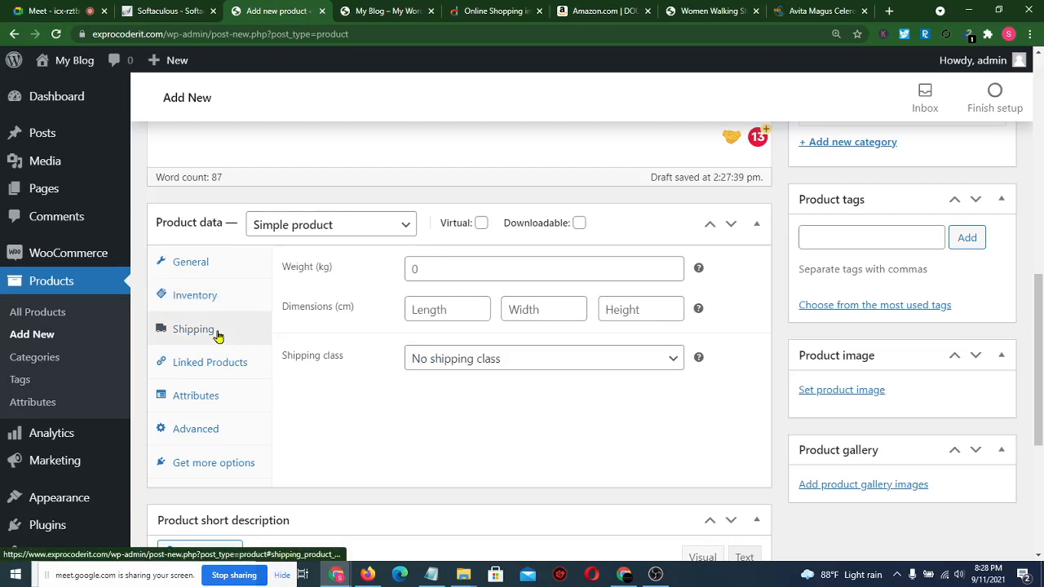
left_click(432, 267)
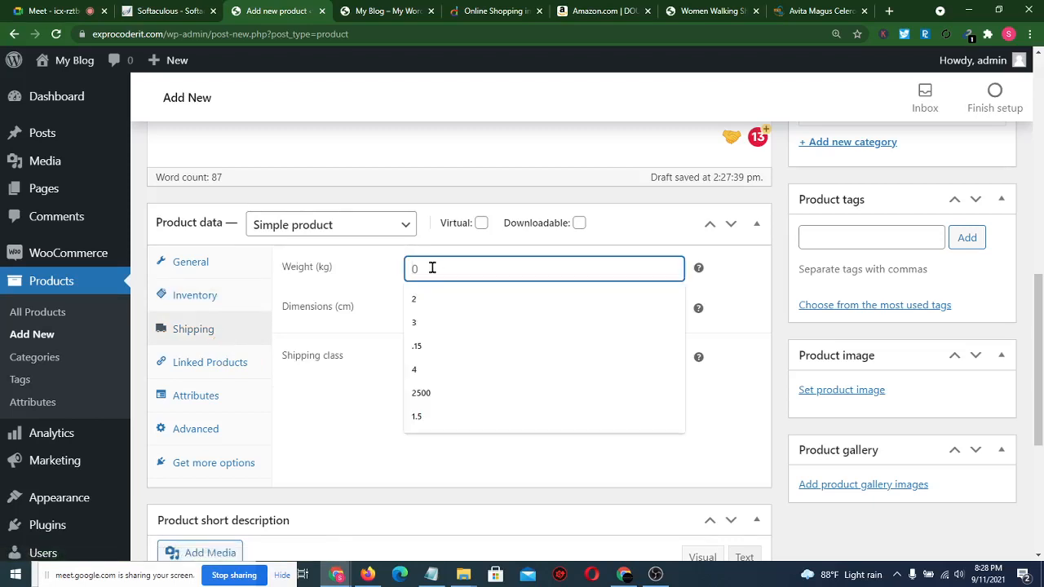
type("1")
left_click(362, 279)
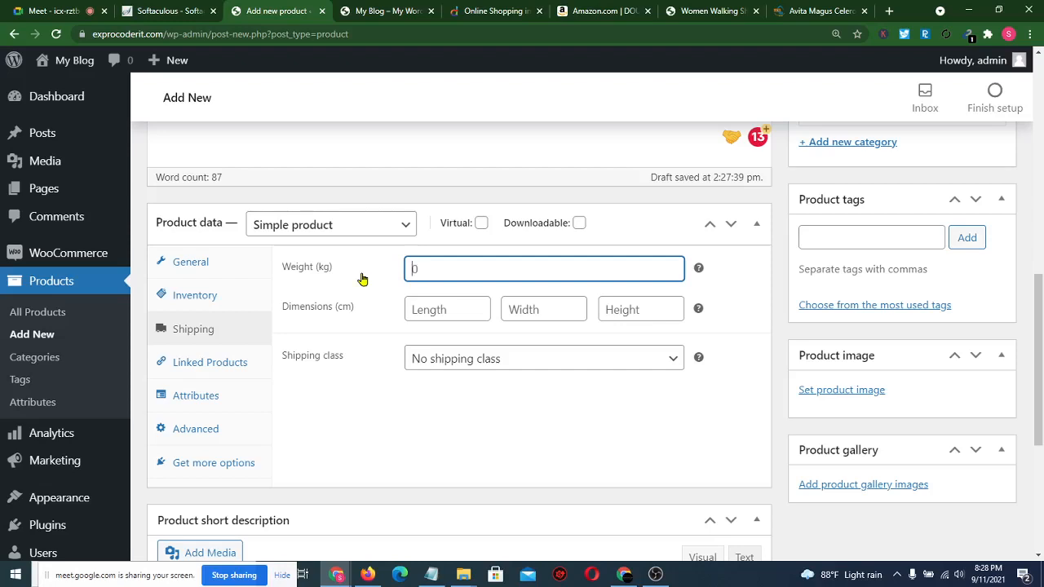
type(".5")
left_click(409, 397)
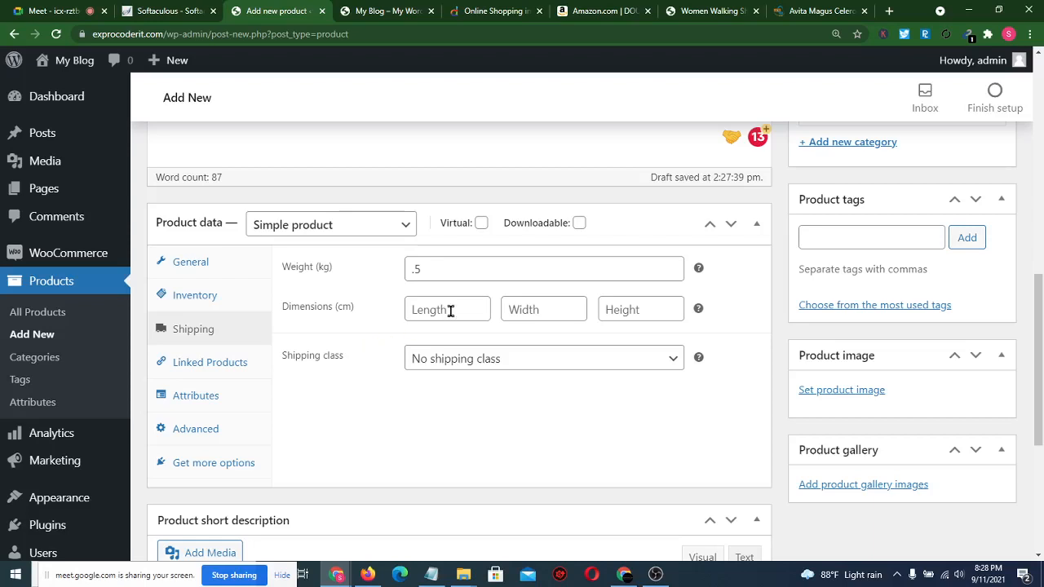
- Scroll through the DOUSSPRT walking shoes Amazon listing and back up to its title
left_click(589, 10)
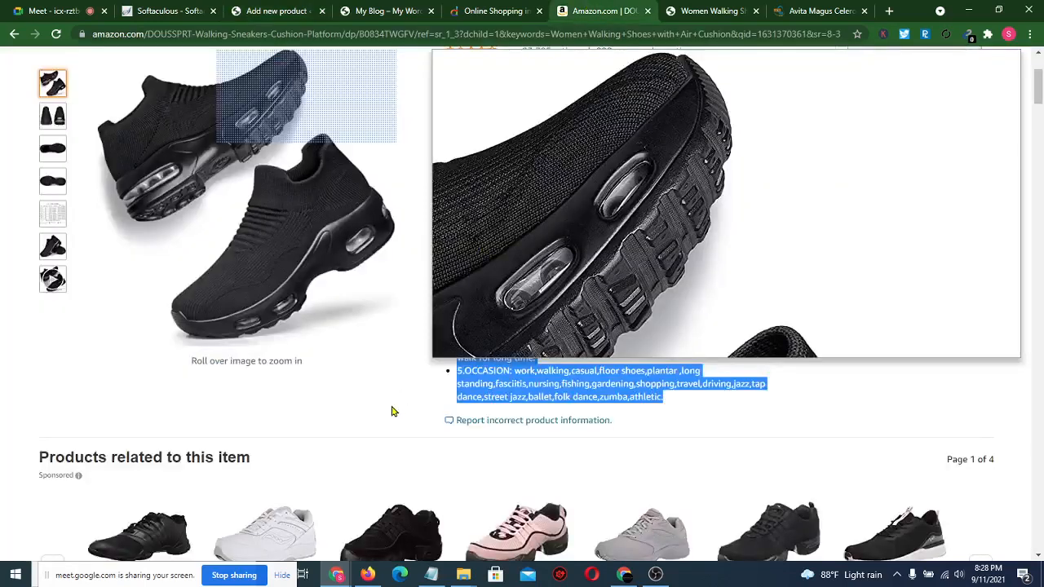
scroll(356, 417, "up", 2)
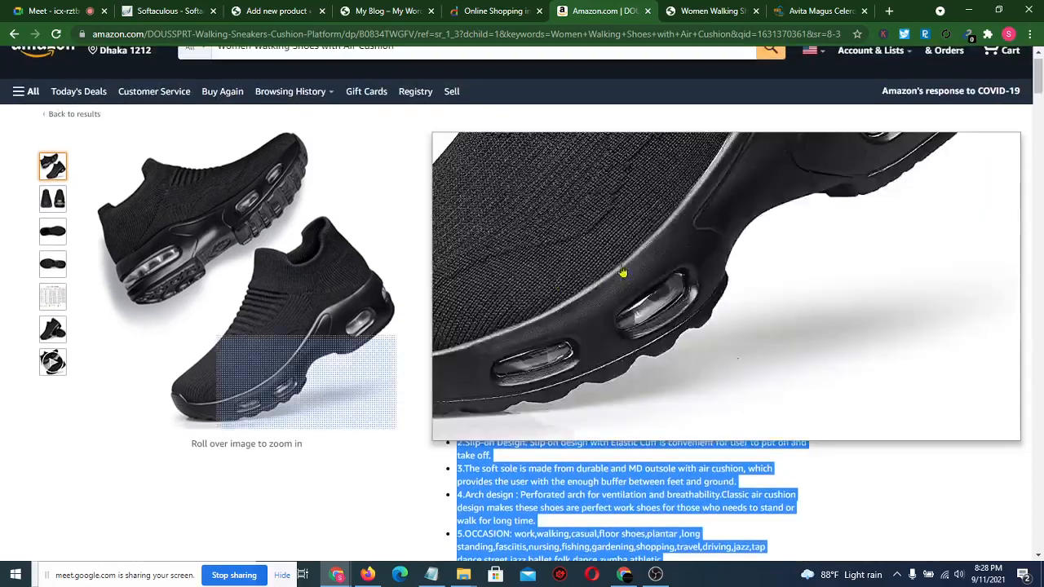
scroll(378, 397, "down", 5)
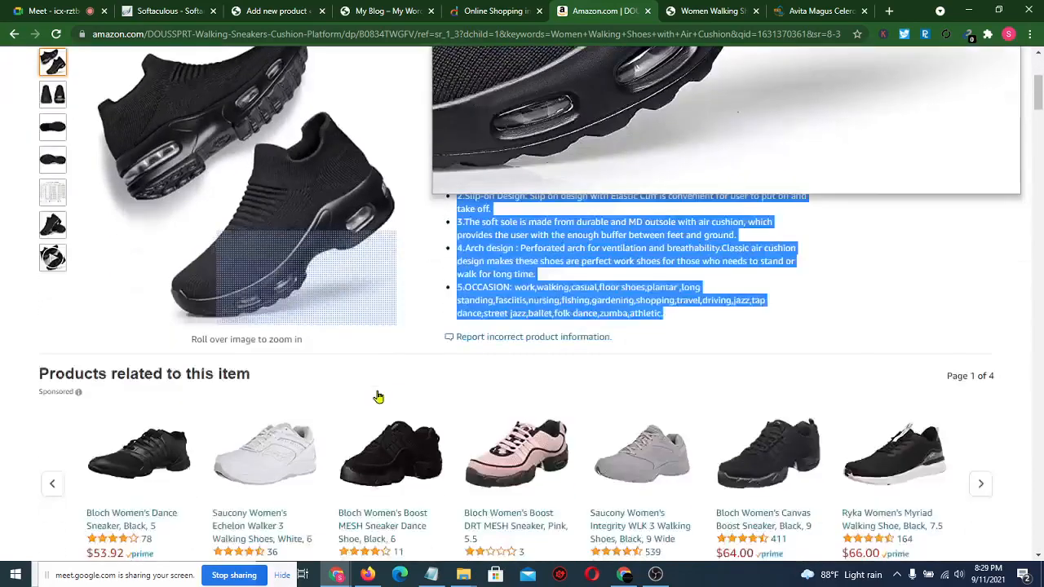
scroll(377, 396, "down", 4)
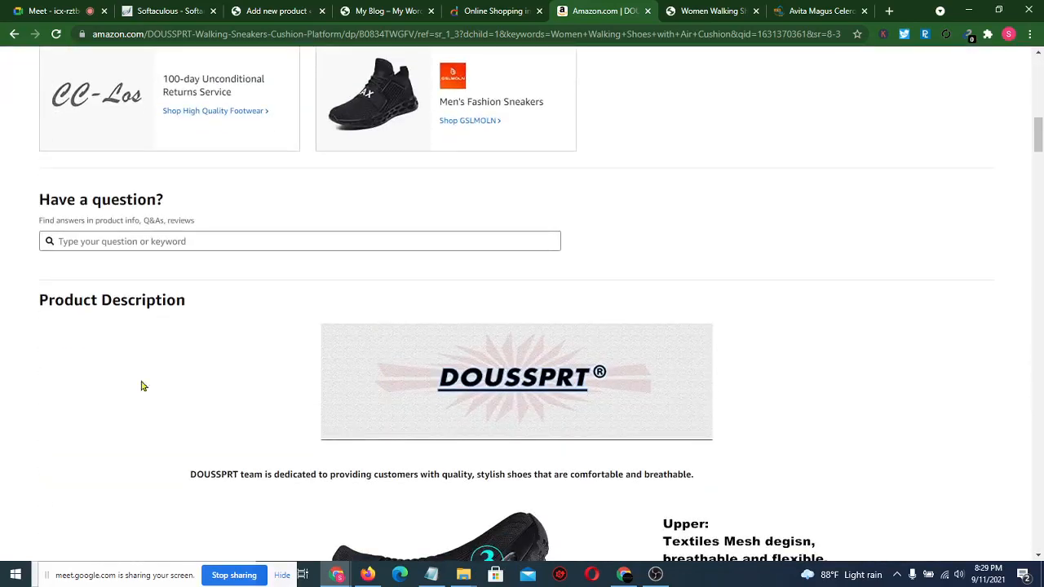
scroll(100, 399, "down", 2)
scroll(98, 399, "up", 10)
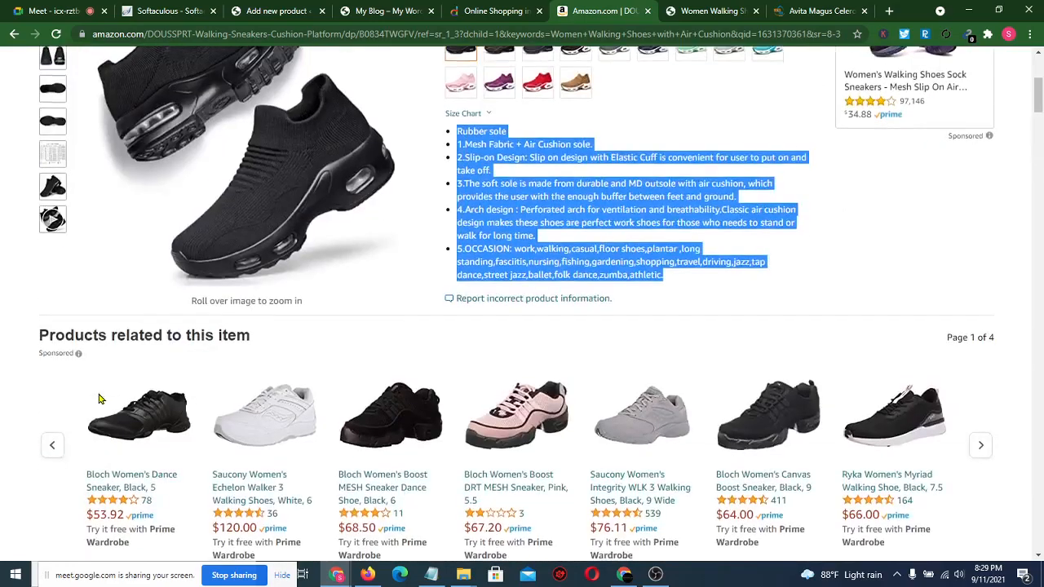
scroll(98, 399, "up", 2)
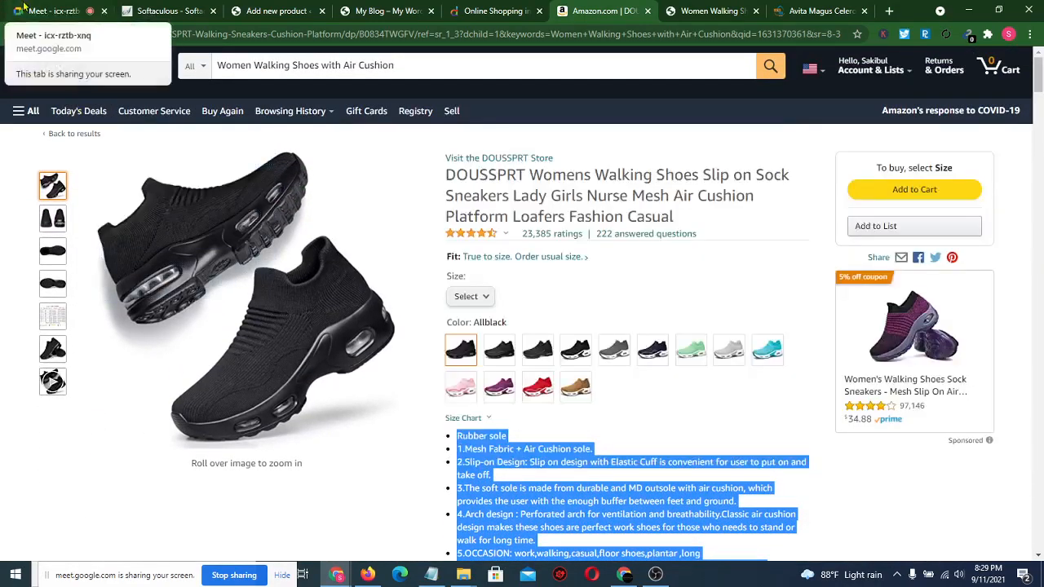
- Read the Google Meet in-call messages, then return to the WordPress product editor
left_click(25, 7)
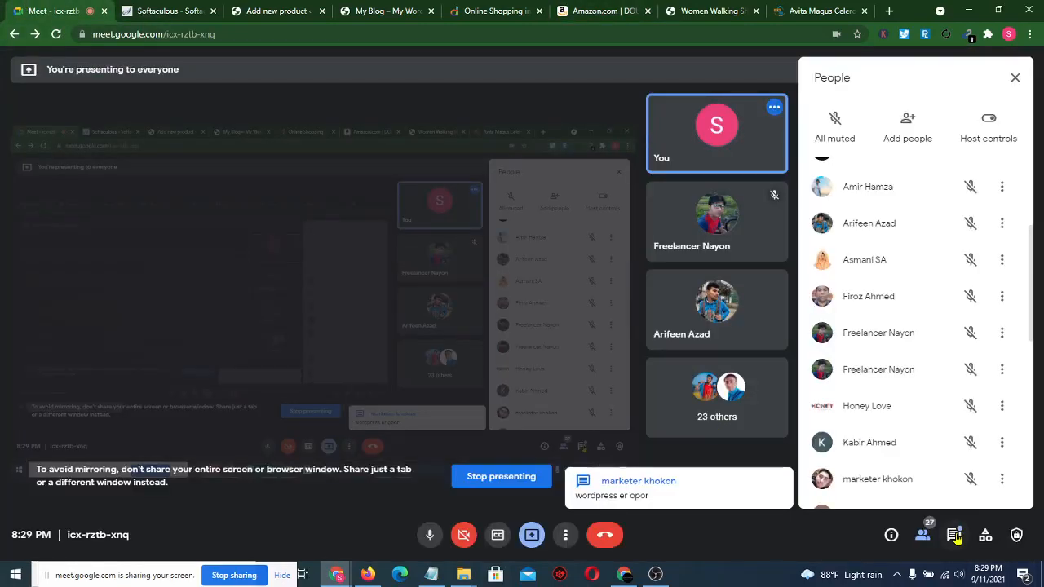
left_click(956, 535)
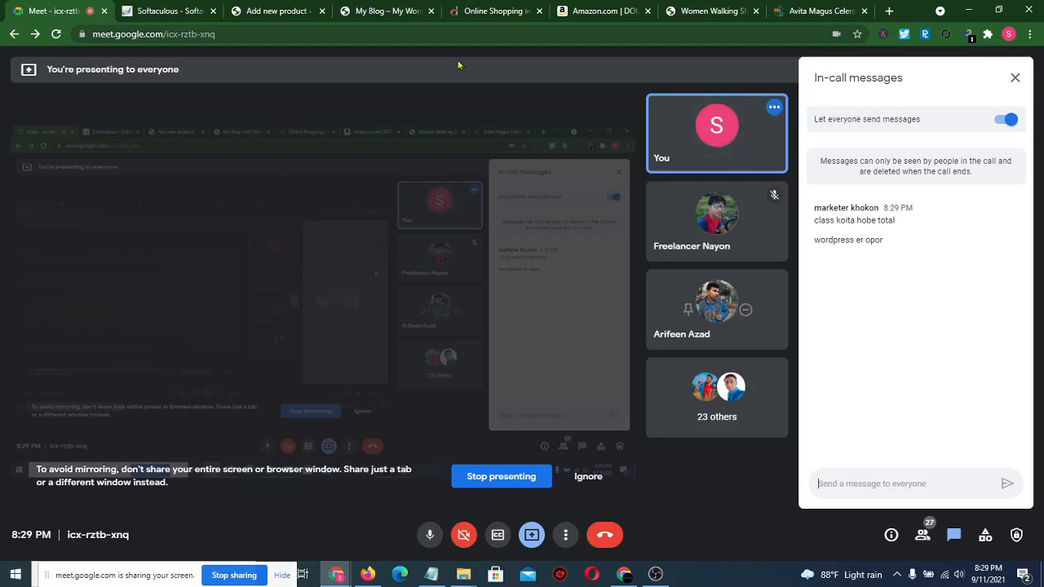
left_click(269, 10)
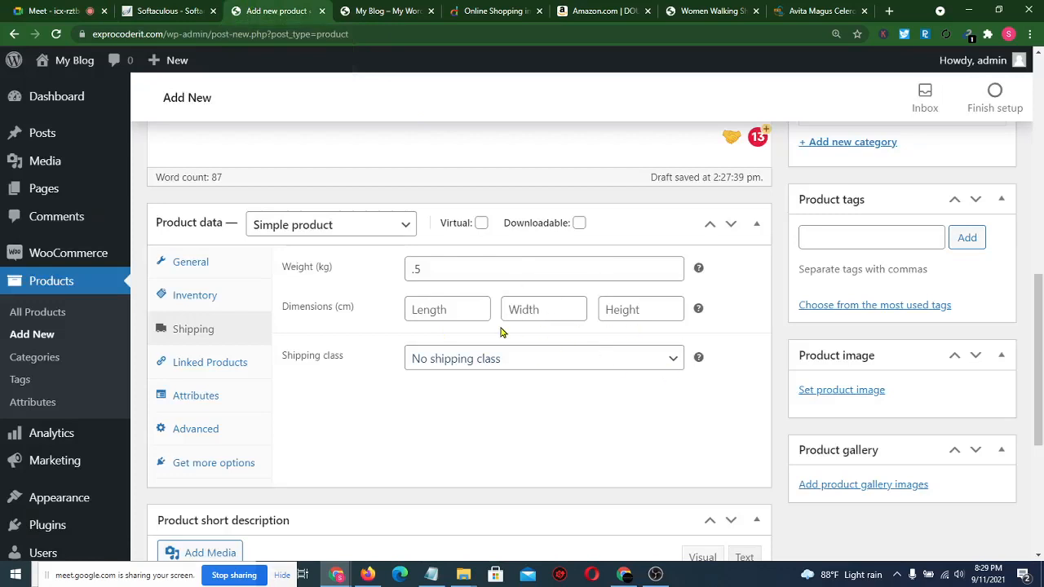
- Choose Mid Level from the product's Shipping class dropdown
left_click(547, 362)
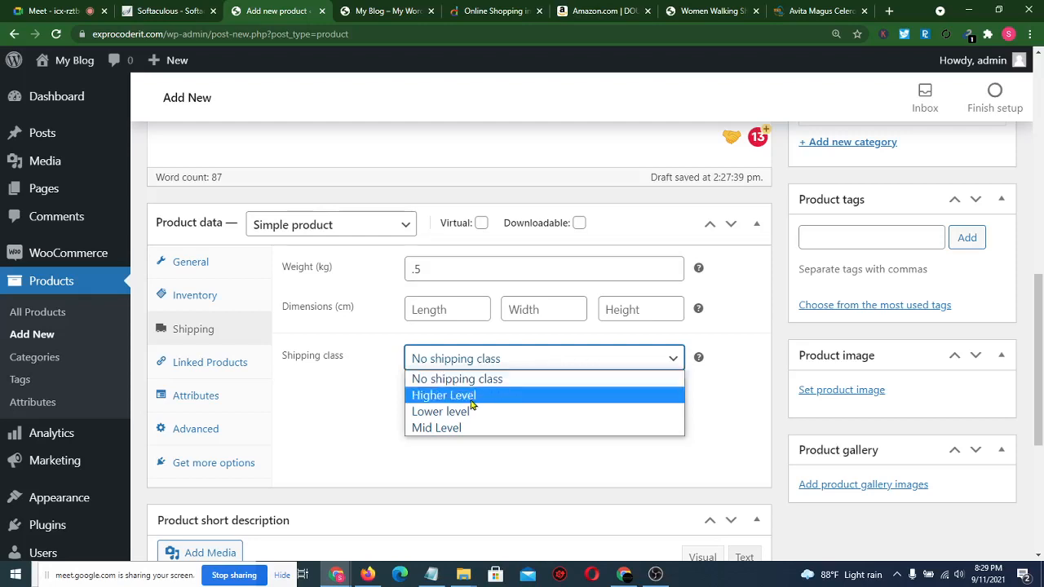
left_click(449, 428)
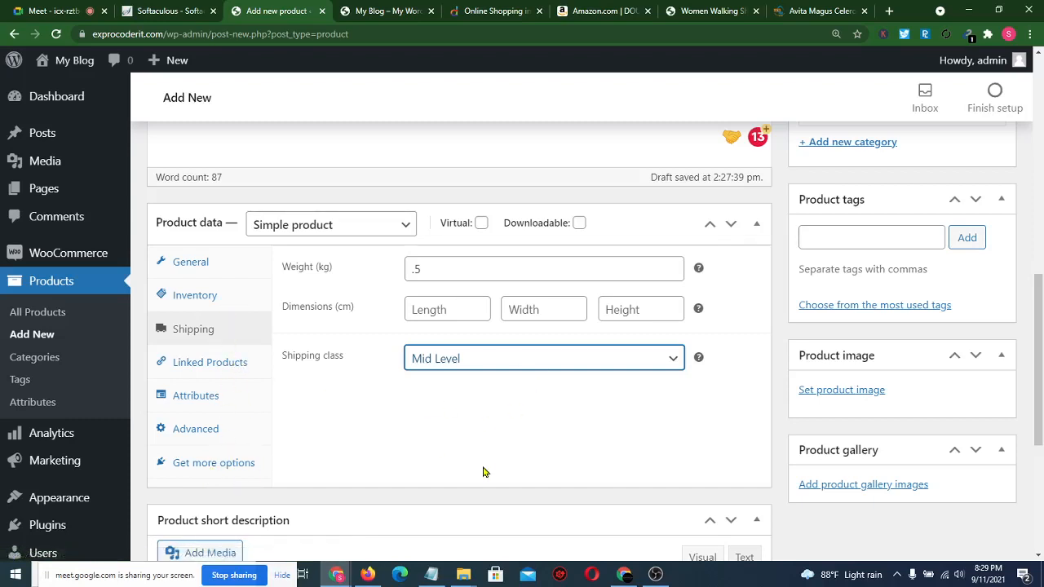
- Upload four shoe photos from the computer through the product image picker
left_click(843, 391)
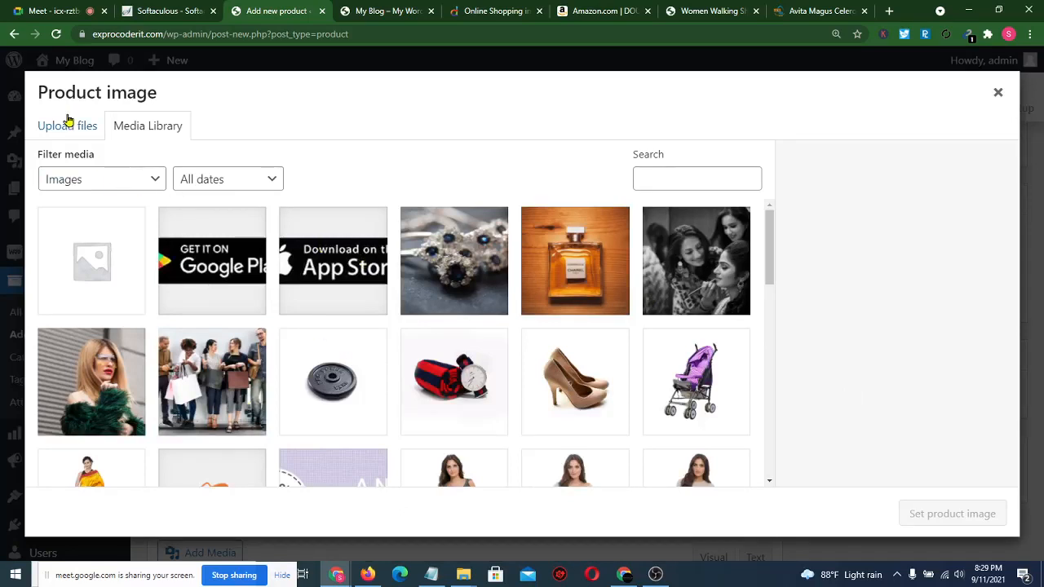
left_click(69, 123)
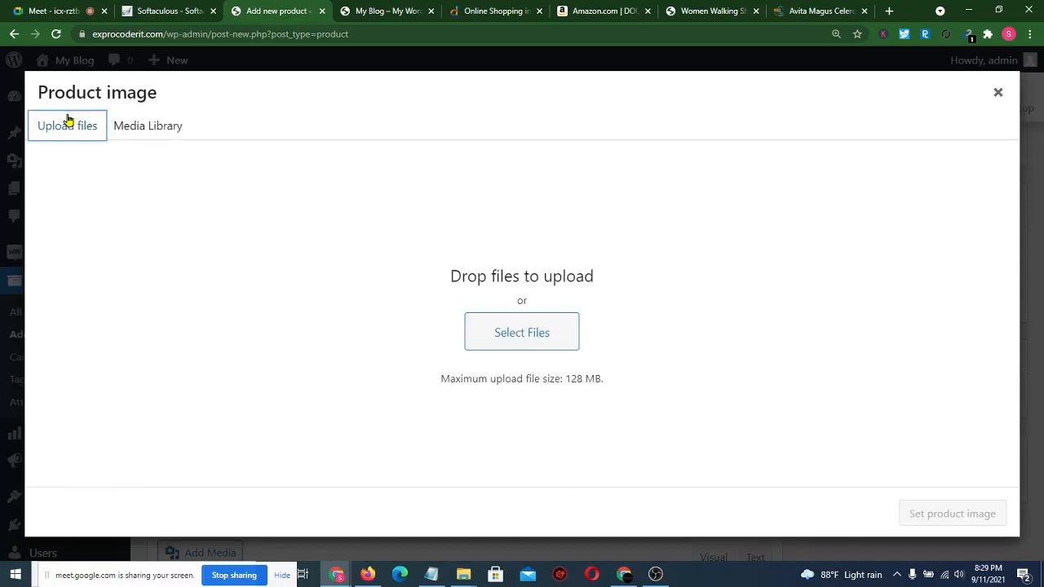
left_click(517, 329)
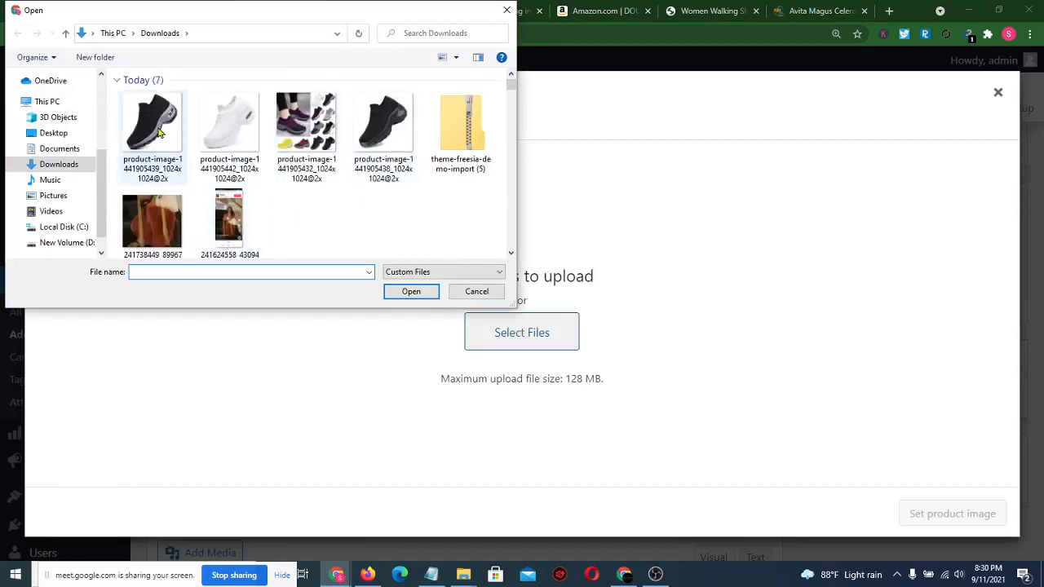
left_click(159, 133)
left_click(243, 122, "ctrl")
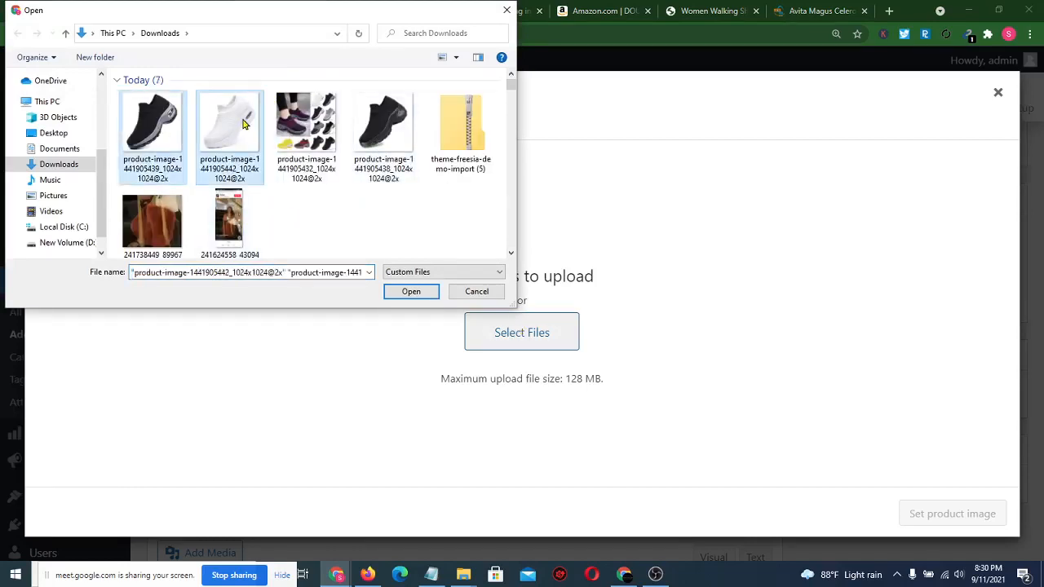
left_click(307, 120, "ctrl")
left_click(372, 123, "ctrl")
left_click(408, 291)
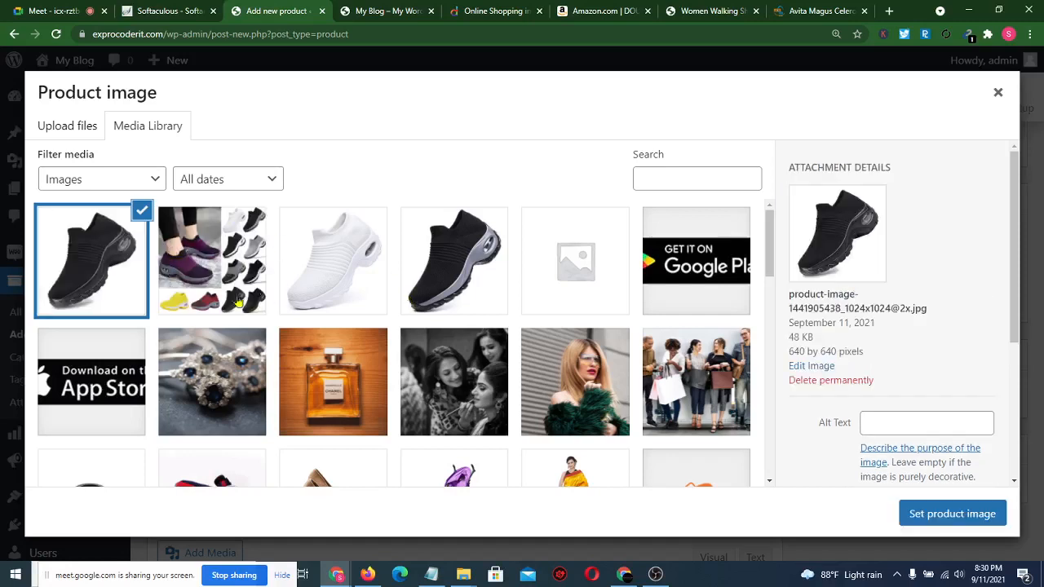
- Set the shoe collage as the product image and bring back the shoe store page
left_click(211, 270)
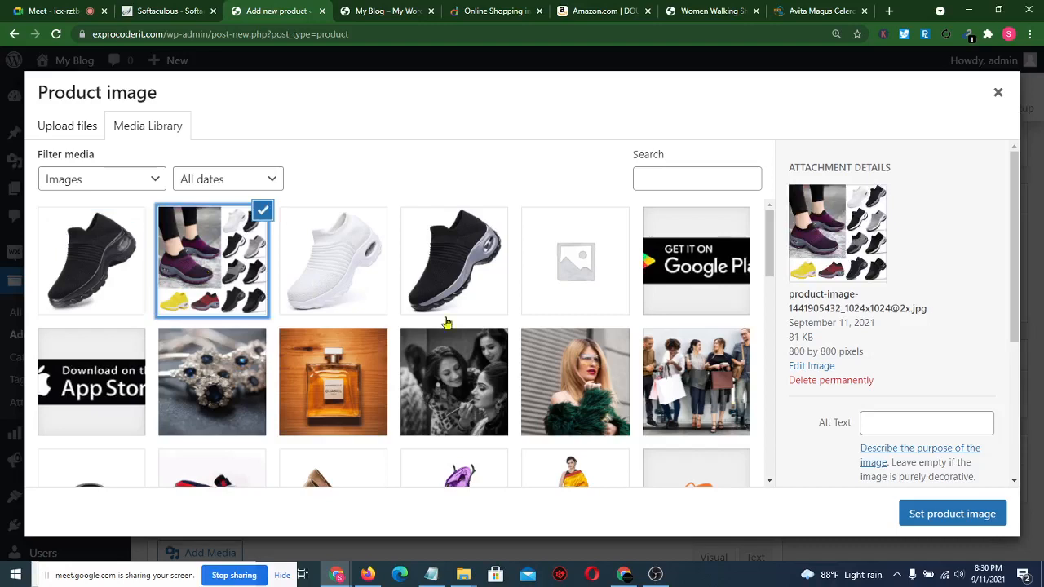
left_click(981, 517)
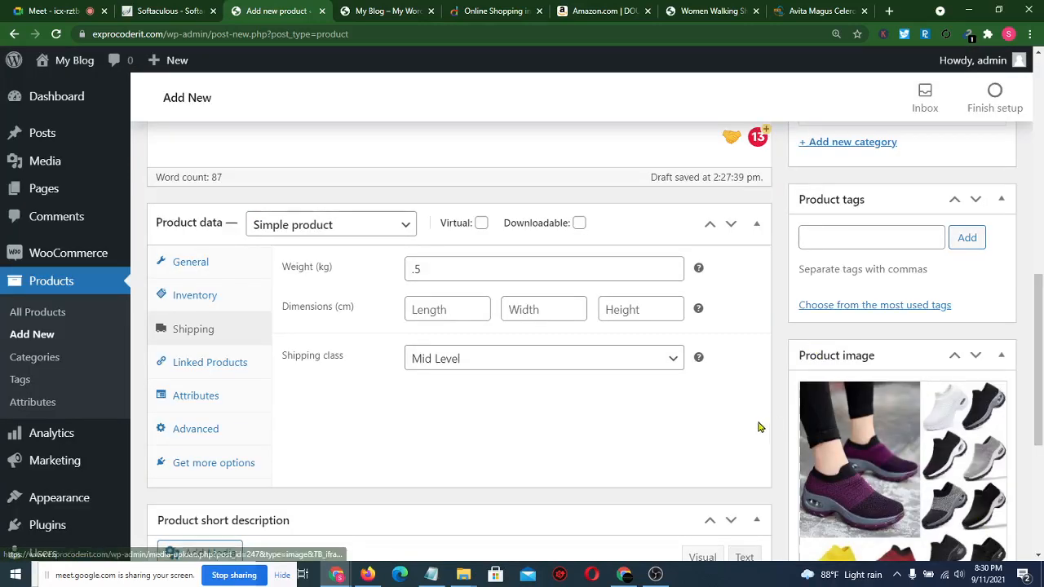
scroll(791, 421, "down", 2)
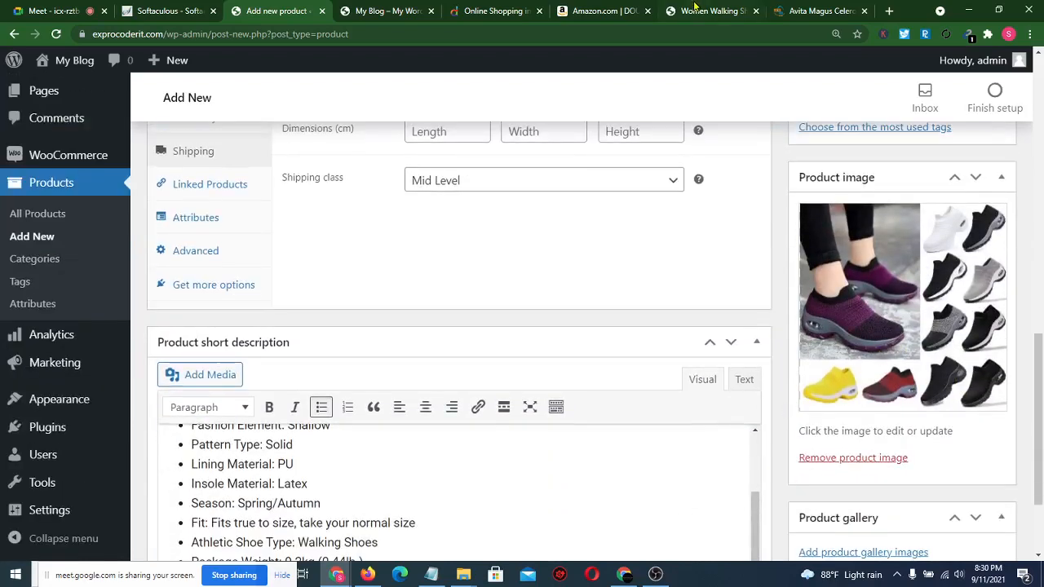
left_click(694, 6)
scroll(147, 398, "down", 3)
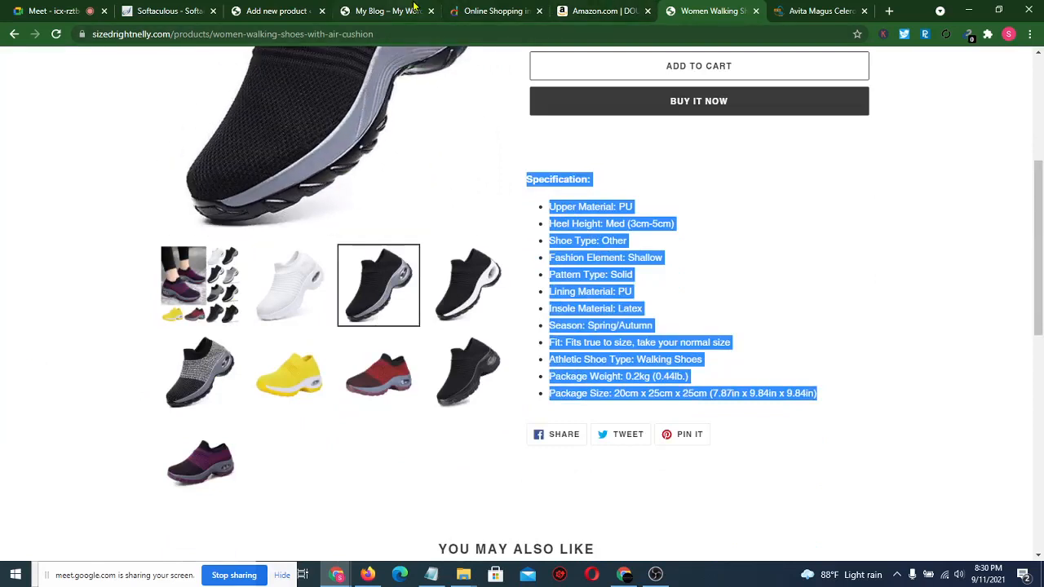
- Add the first black shoe, the white shoe and the second black shoe images to the product gallery
left_click(253, 6)
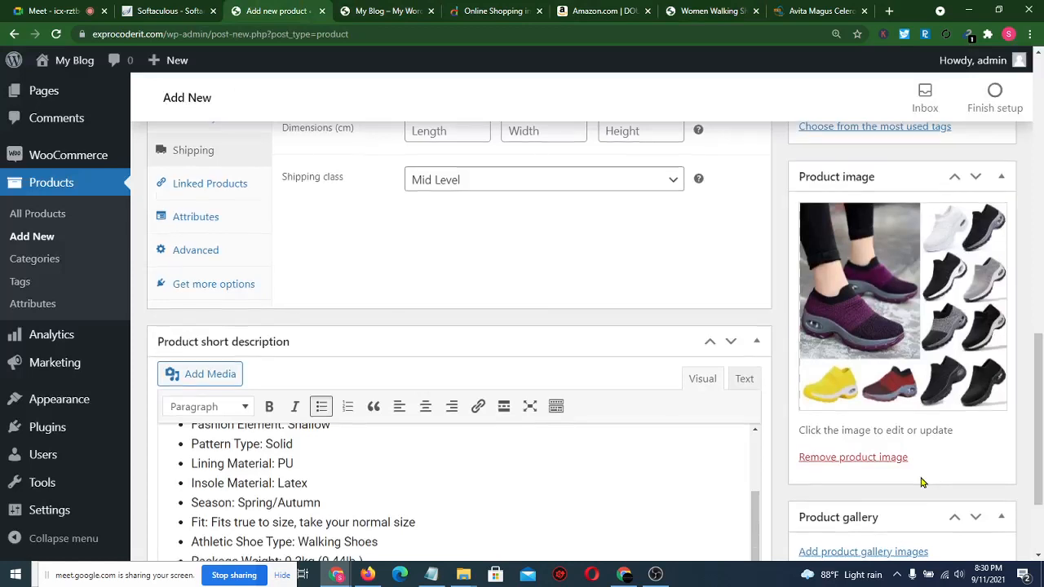
scroll(922, 482, "down", 2)
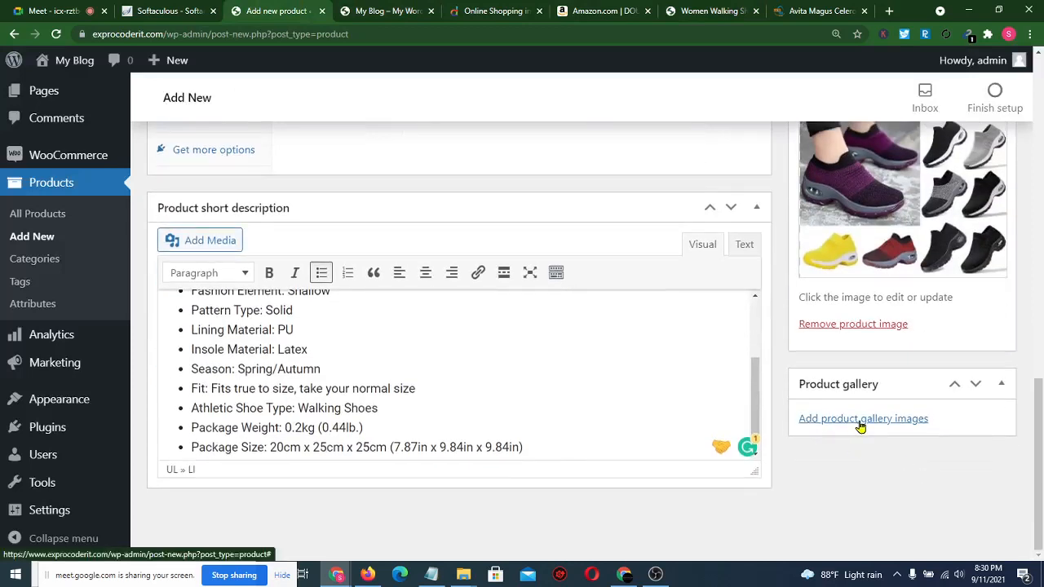
left_click(860, 419)
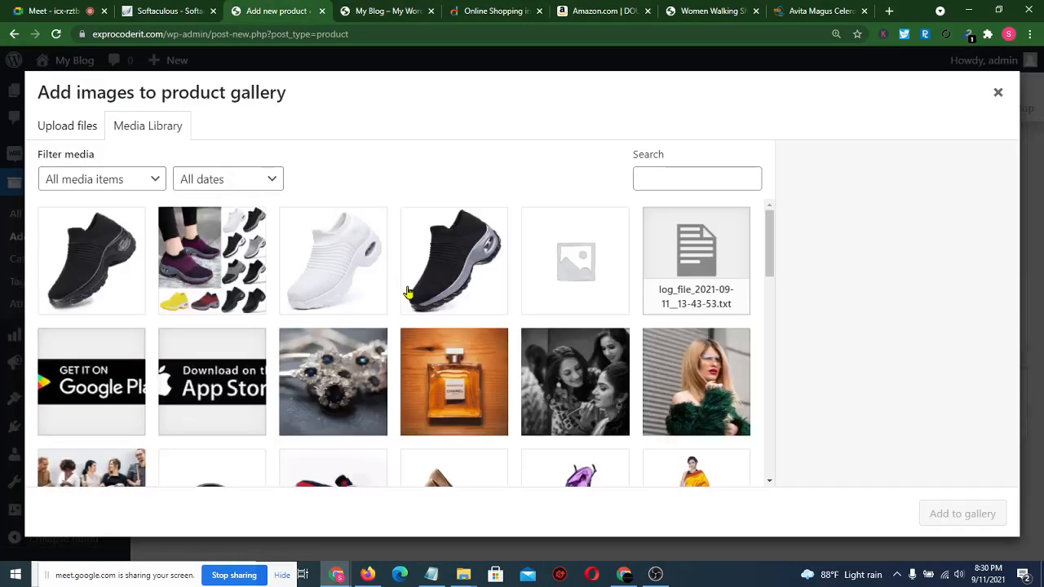
left_click(122, 259)
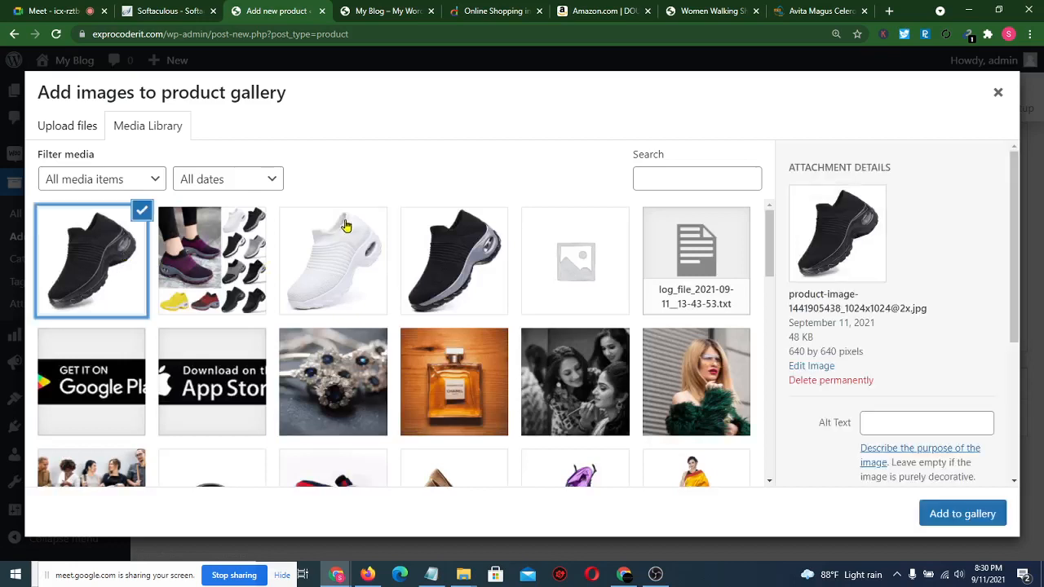
left_click(346, 226)
left_click(457, 253)
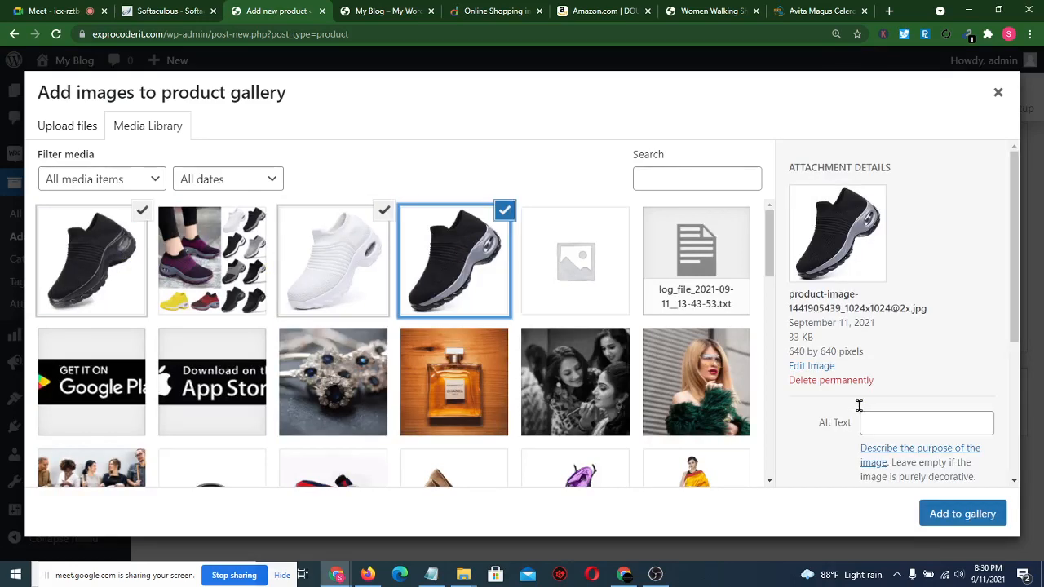
left_click(953, 528)
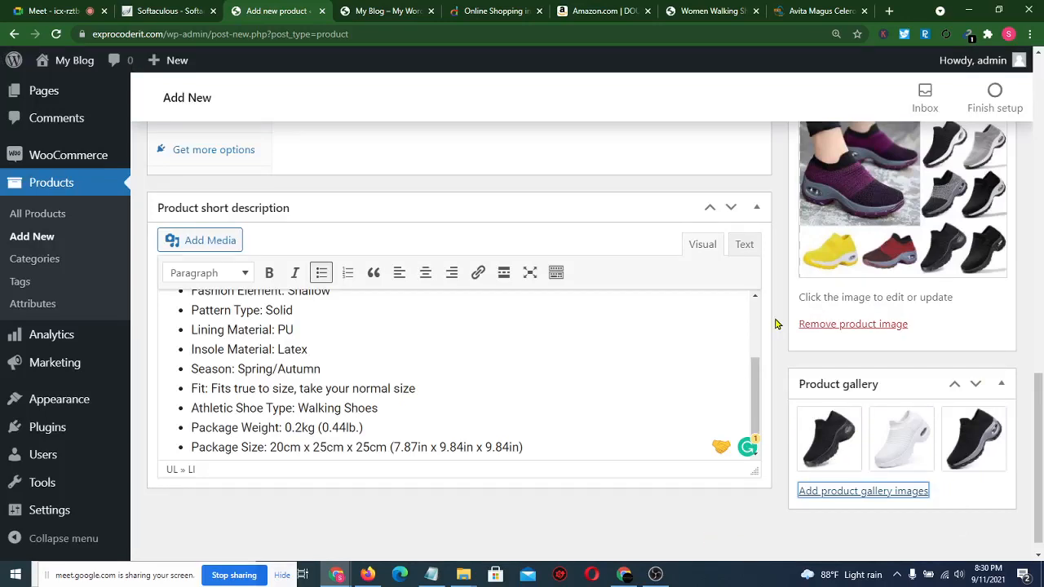
scroll(776, 324, "up", 5)
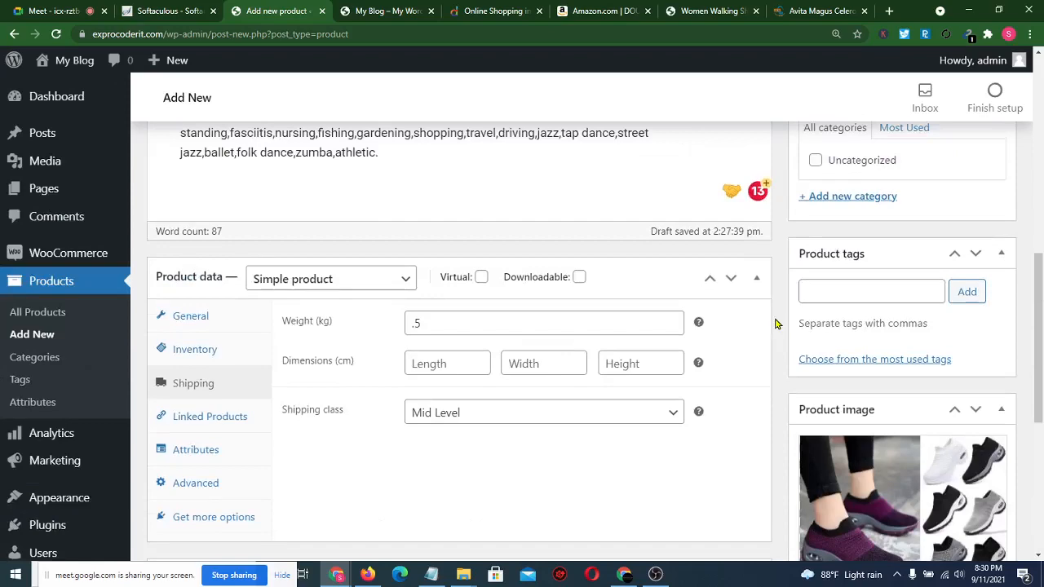
scroll(776, 323, "up", 2)
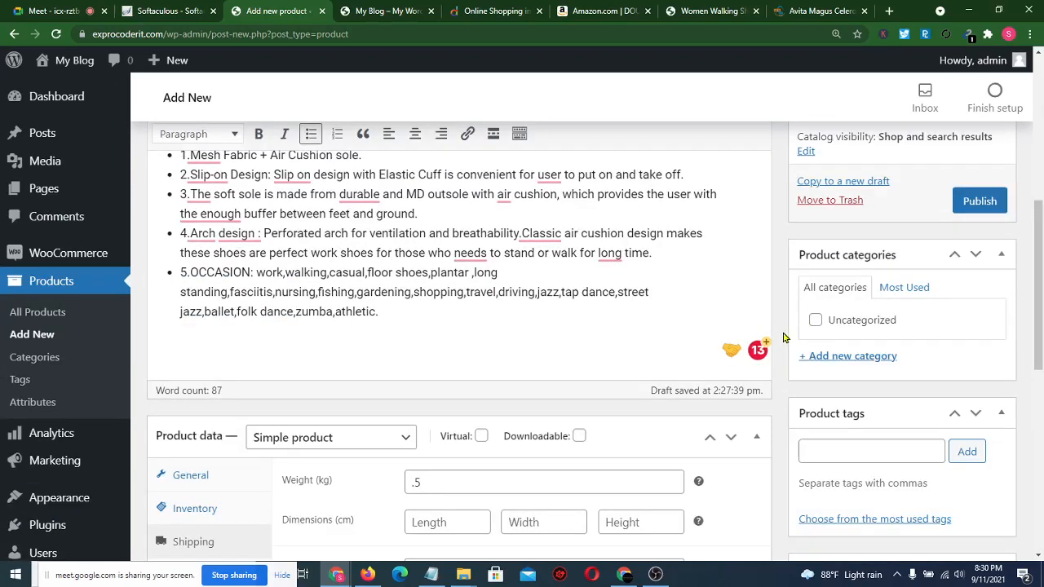
- Look over the shoe store page's Fitness subcategories
left_click(742, 7)
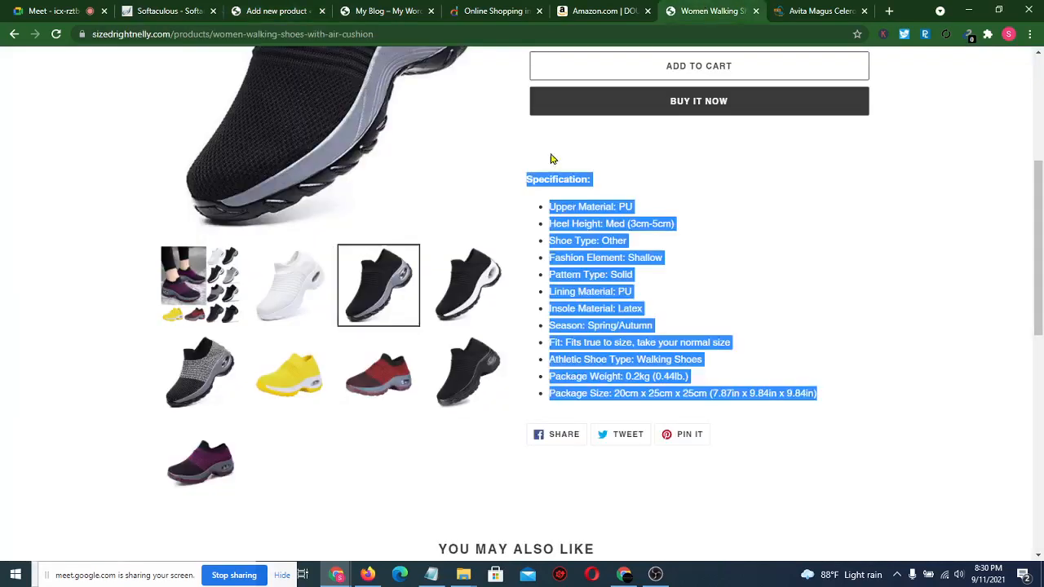
scroll(538, 171, "up", 4)
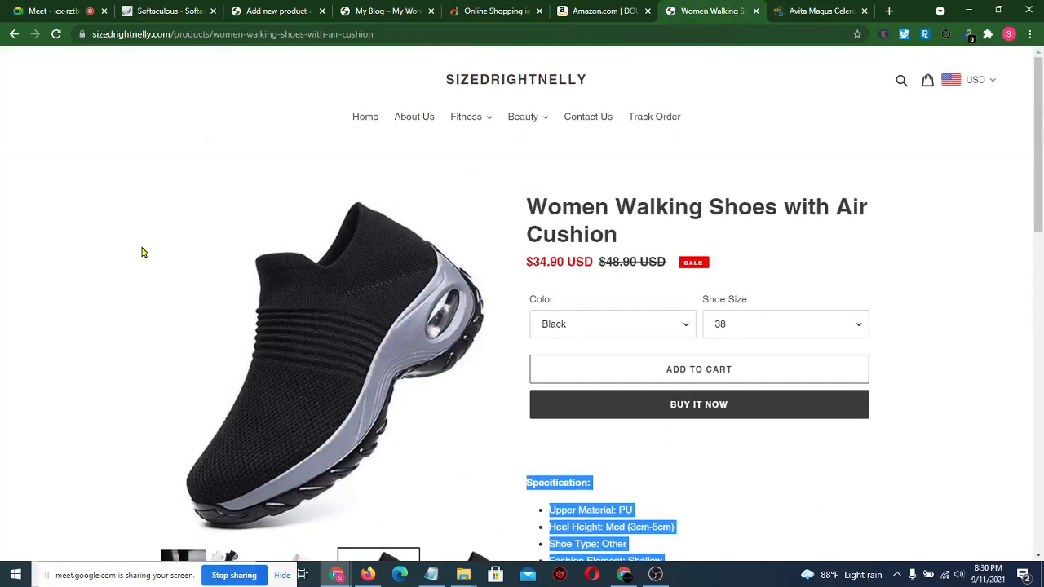
left_click(143, 251)
left_click(482, 120)
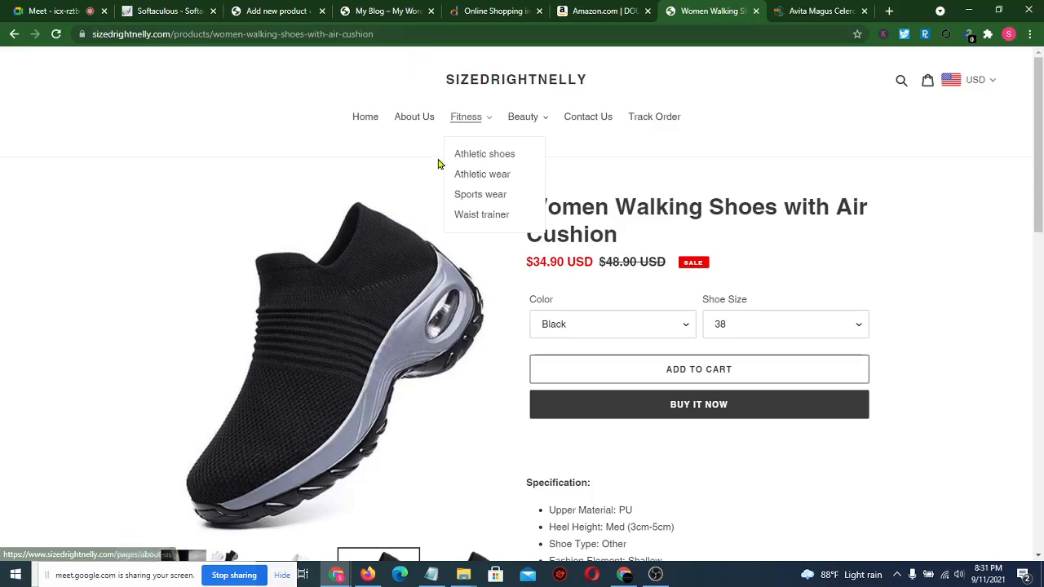
- Create a new Athletic Shoes product category for the shoe
left_click(256, 8)
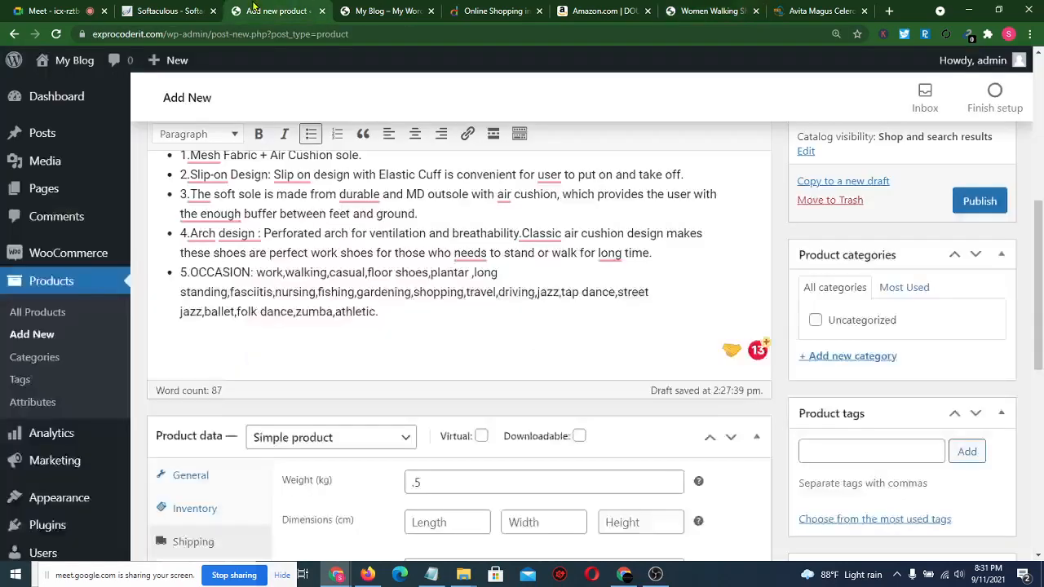
left_click(842, 358)
type("A")
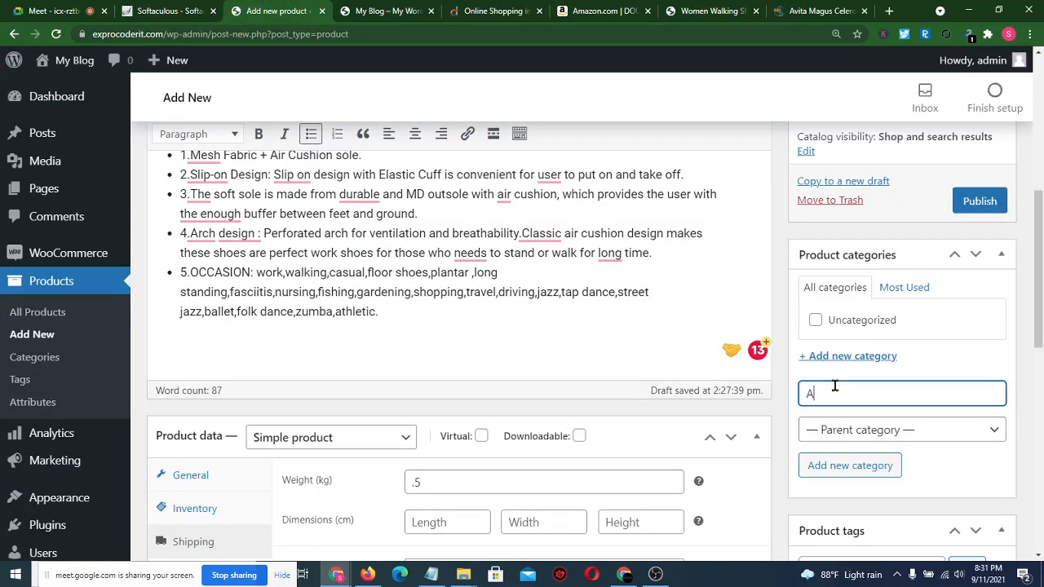
type("thletic Shoes")
left_click(859, 467)
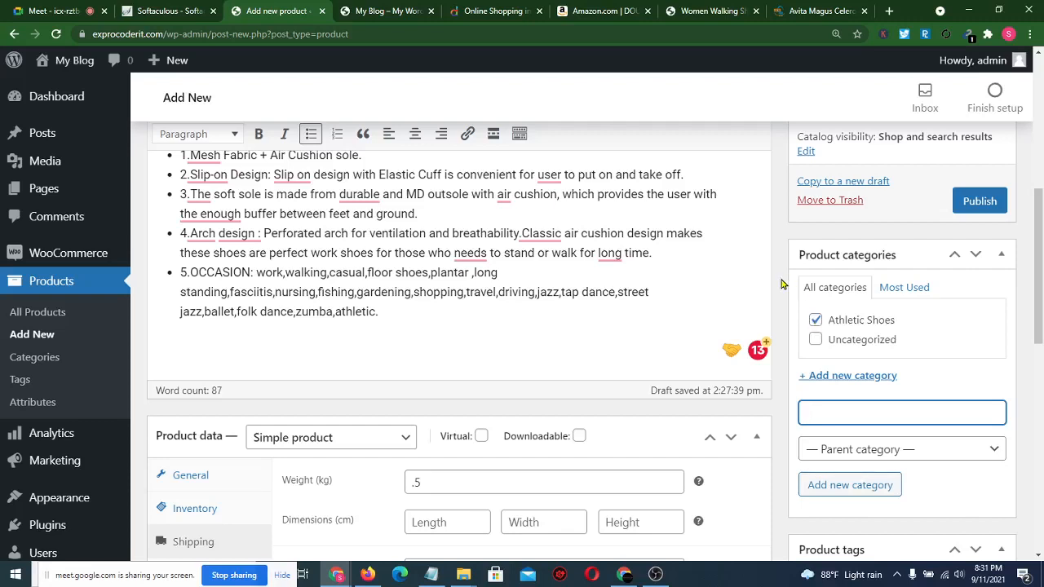
- Publish the Women Walking Shoes with Air Cushion product
scroll(780, 284, "up", 2)
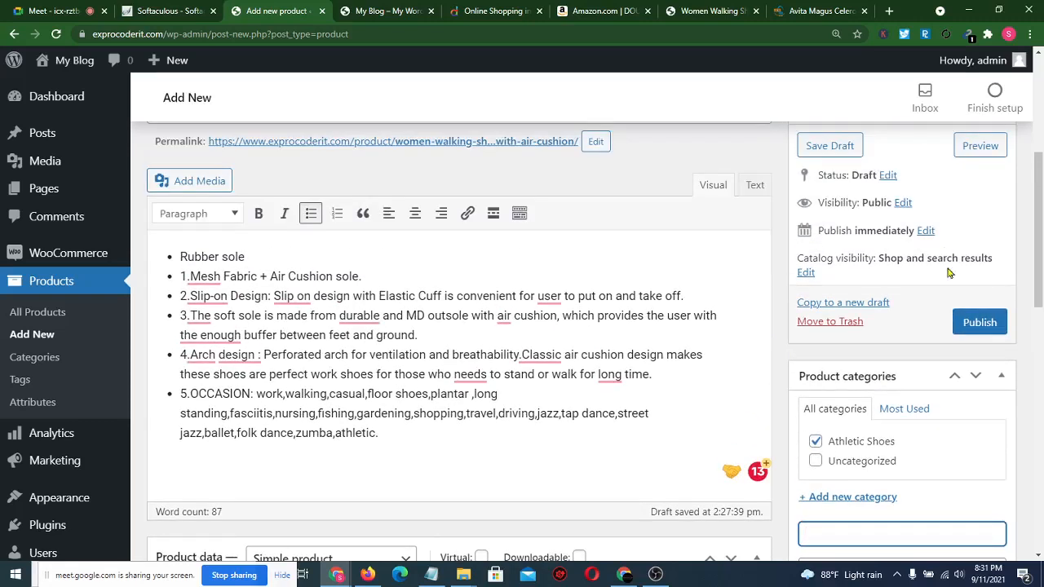
scroll(761, 298, "up", 3)
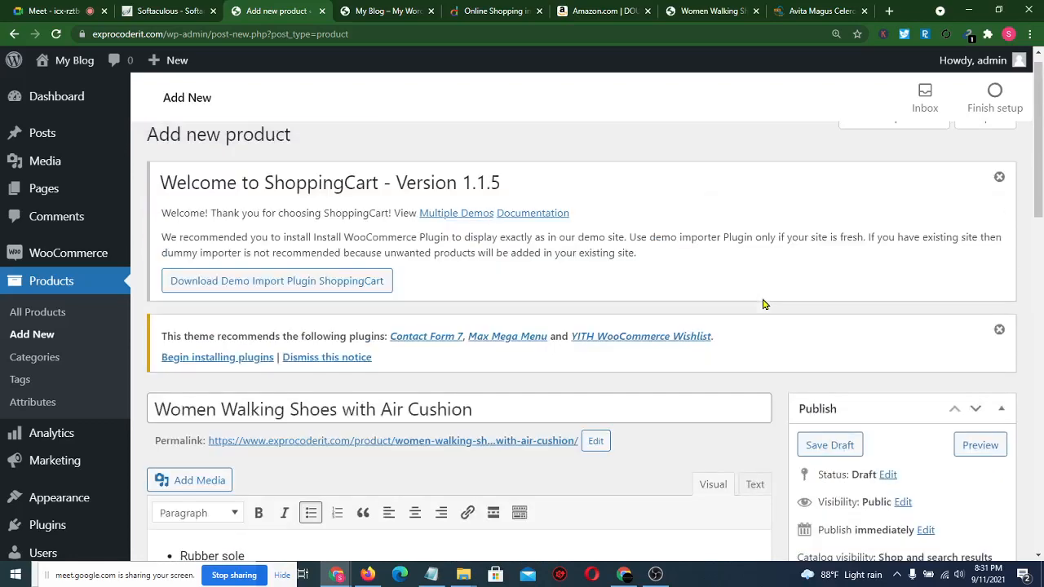
scroll(762, 299, "down", 4)
scroll(761, 299, "down", 3)
scroll(761, 302, "up", 4)
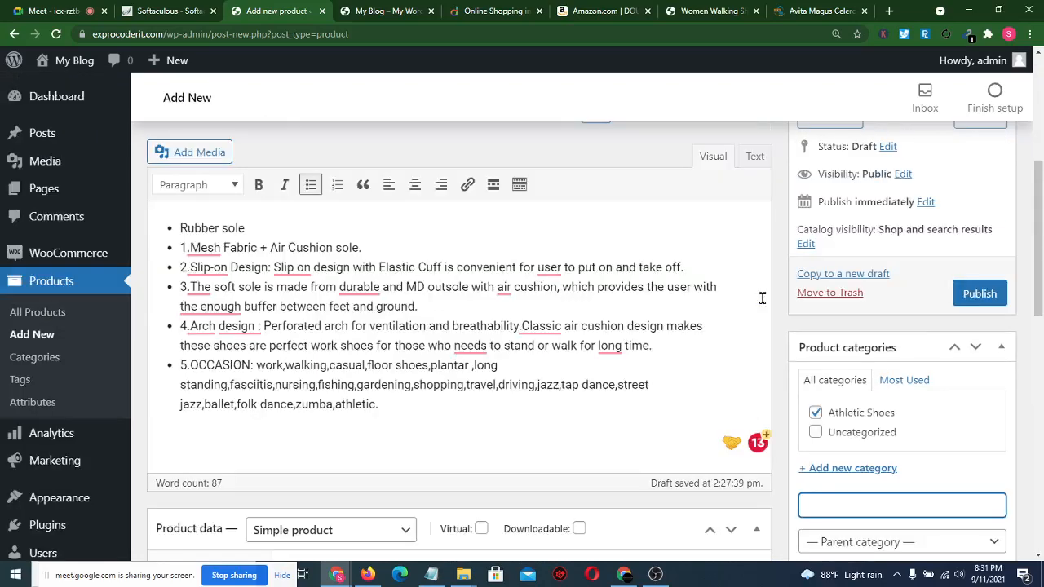
left_click(981, 298)
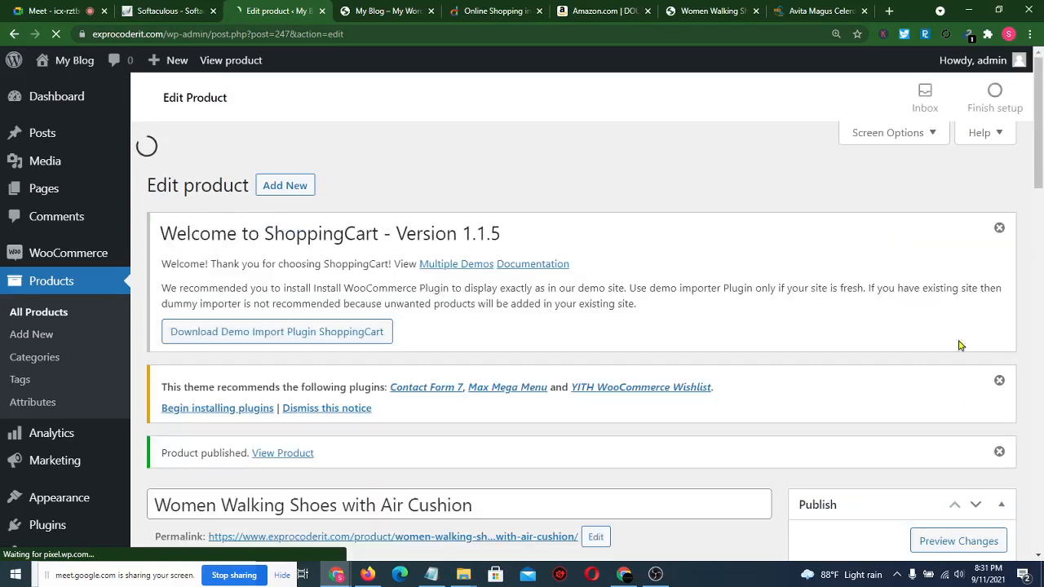
- Open the storefront's Shop page, showing the walking shoes on sale at ৳2,800 from ৳4,200
left_click(394, 10)
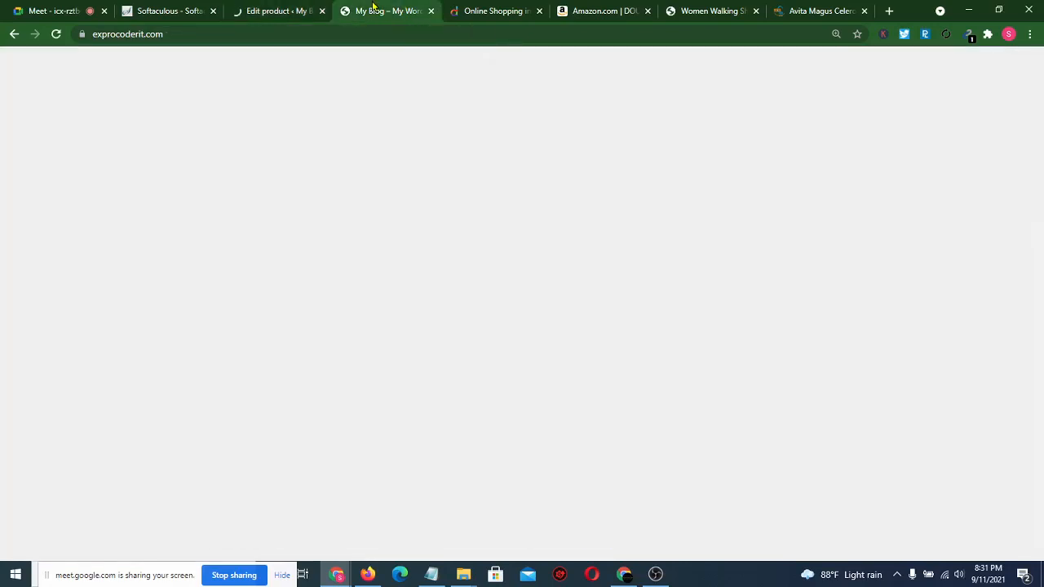
scroll(362, 221, "down", 3)
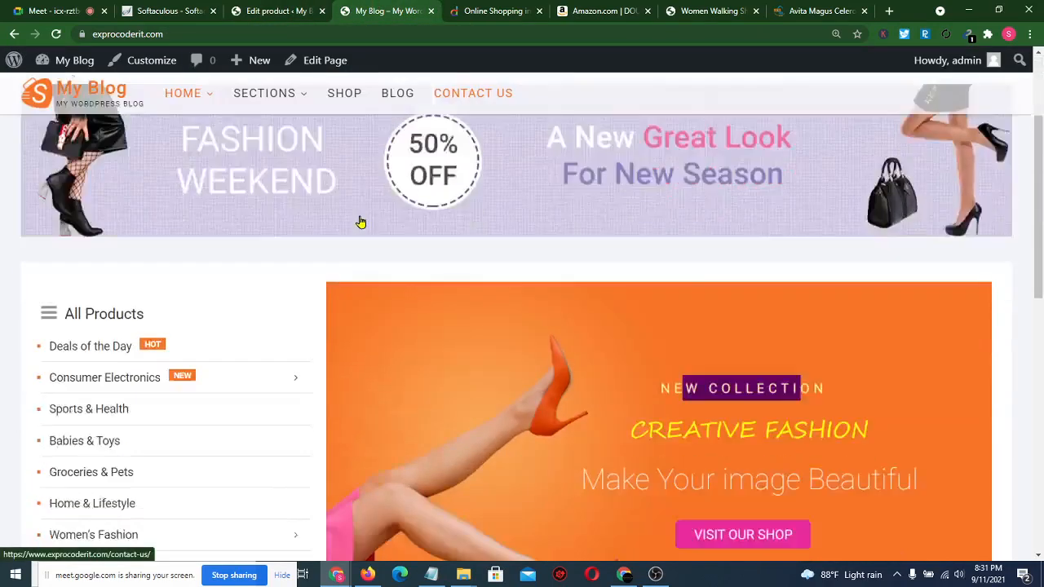
scroll(361, 221, "up", 3)
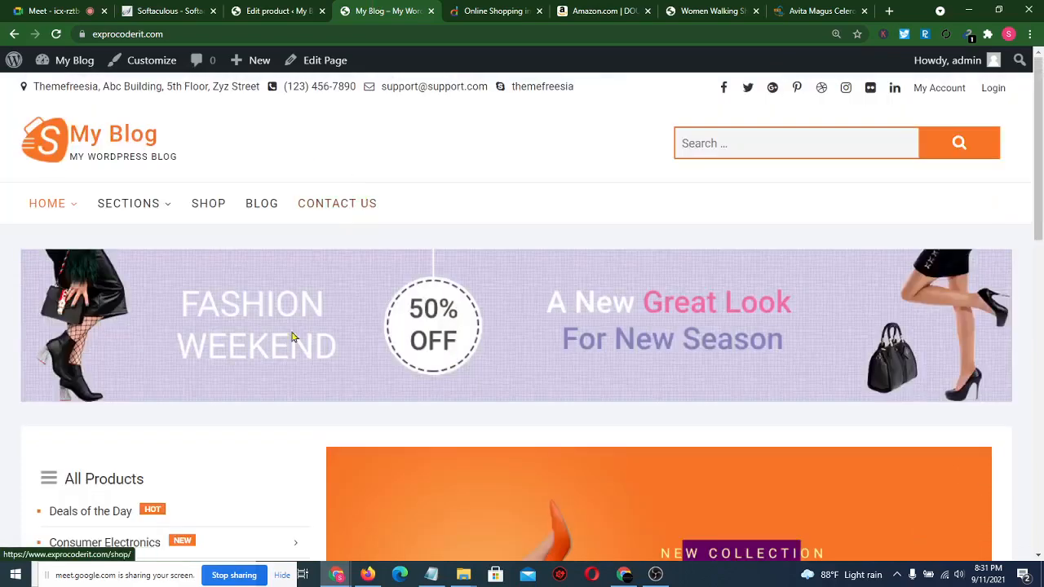
left_click(215, 206)
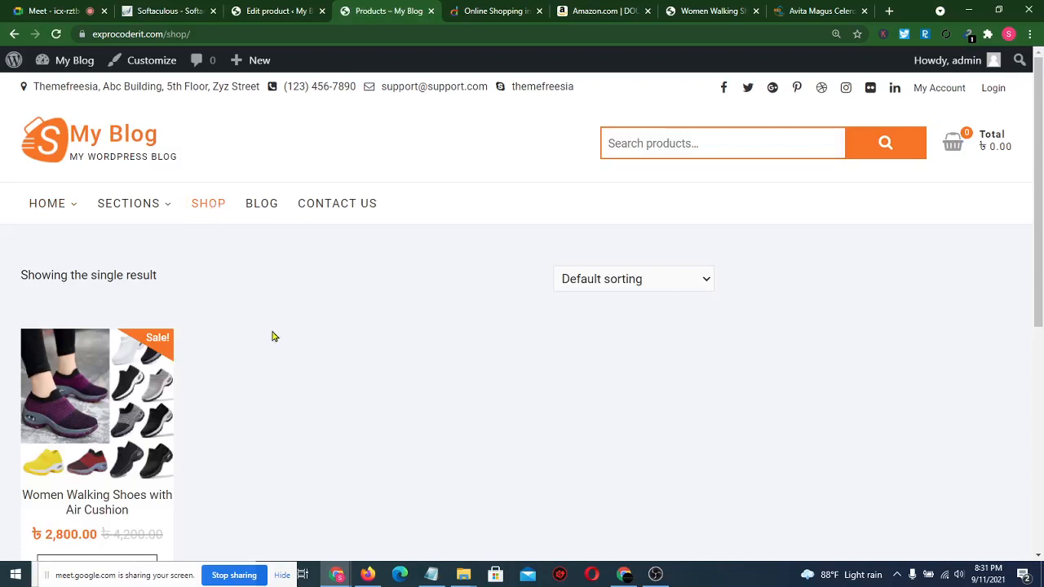
scroll(289, 400, "down", 2)
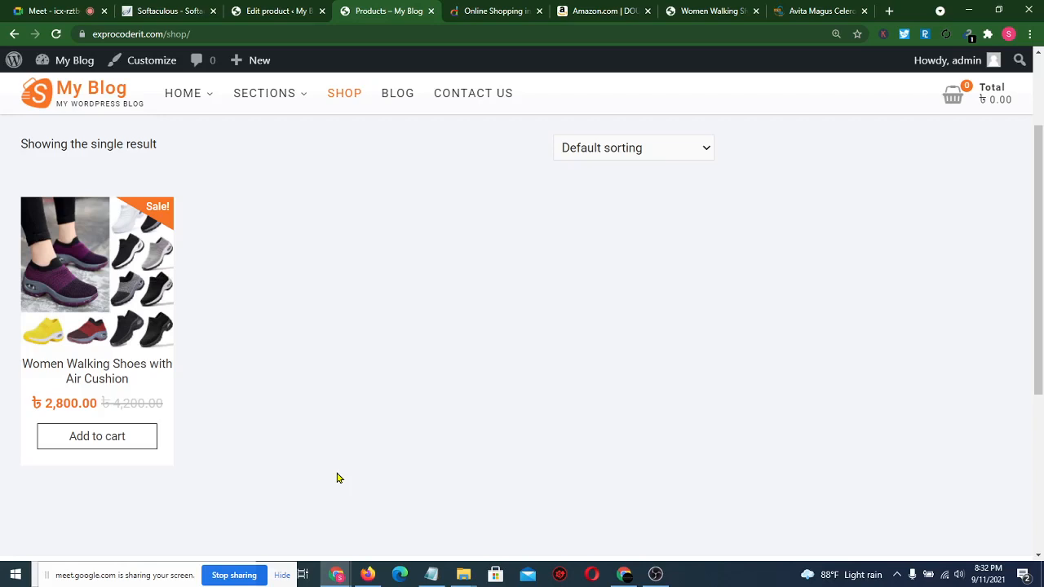
scroll(339, 478, "up", 2)
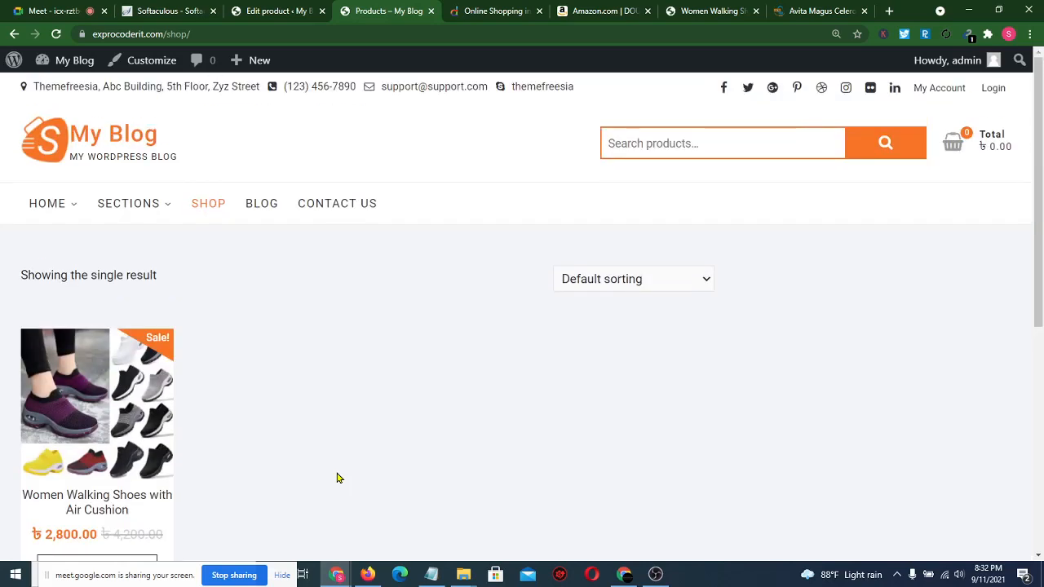
scroll(339, 477, "down", 3)
scroll(339, 478, "up", 2)
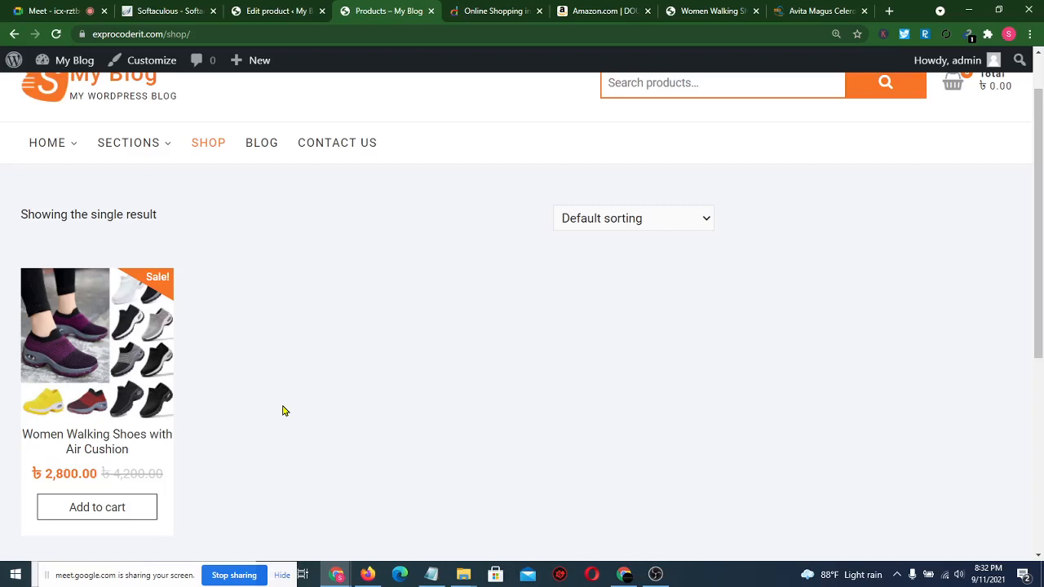
- Open the walking shoes product page and view its black, white and black-and-grey gallery photos
left_click(106, 438)
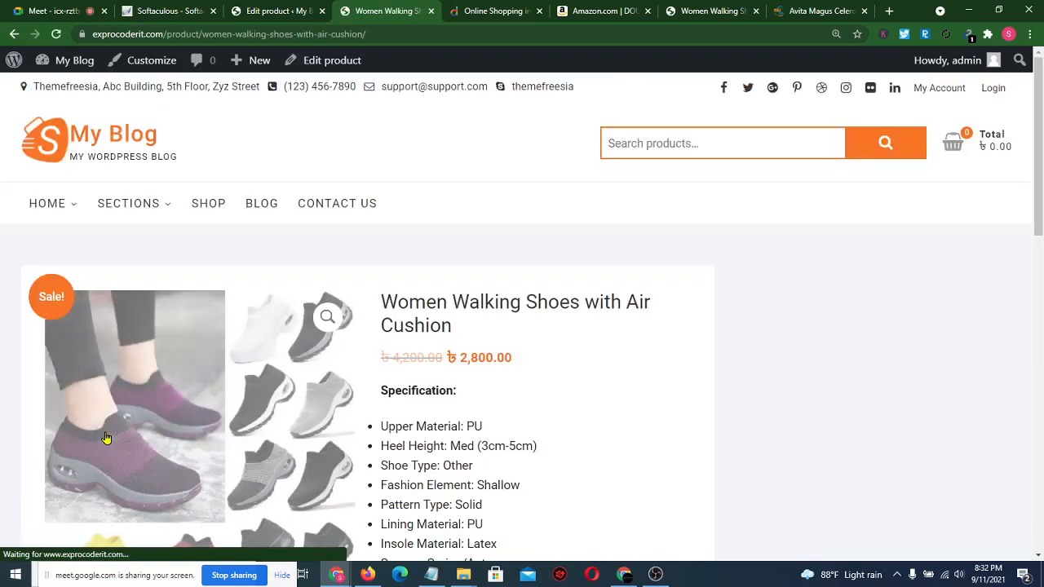
scroll(748, 357, "down", 2)
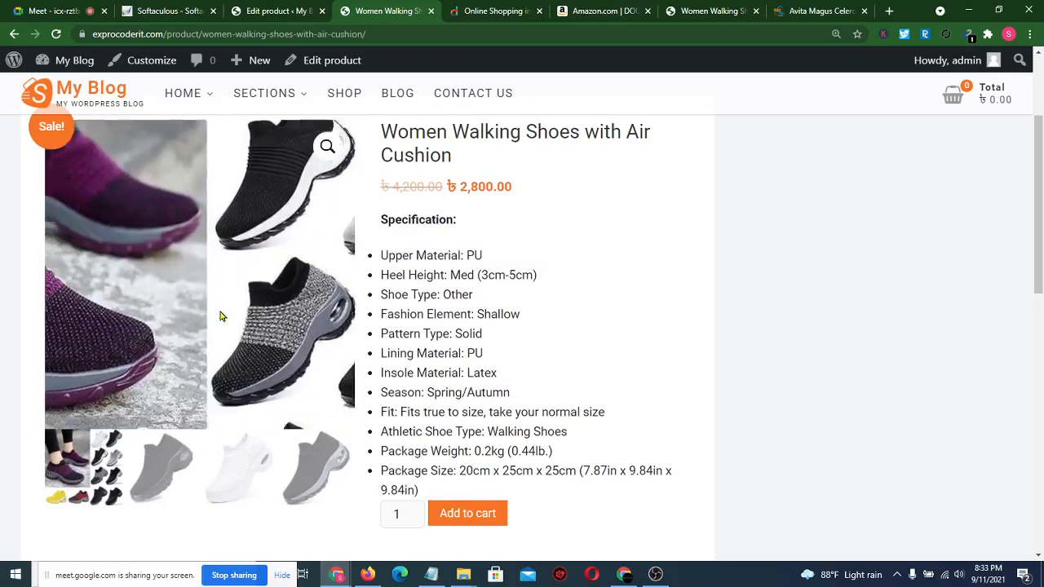
left_click(166, 479)
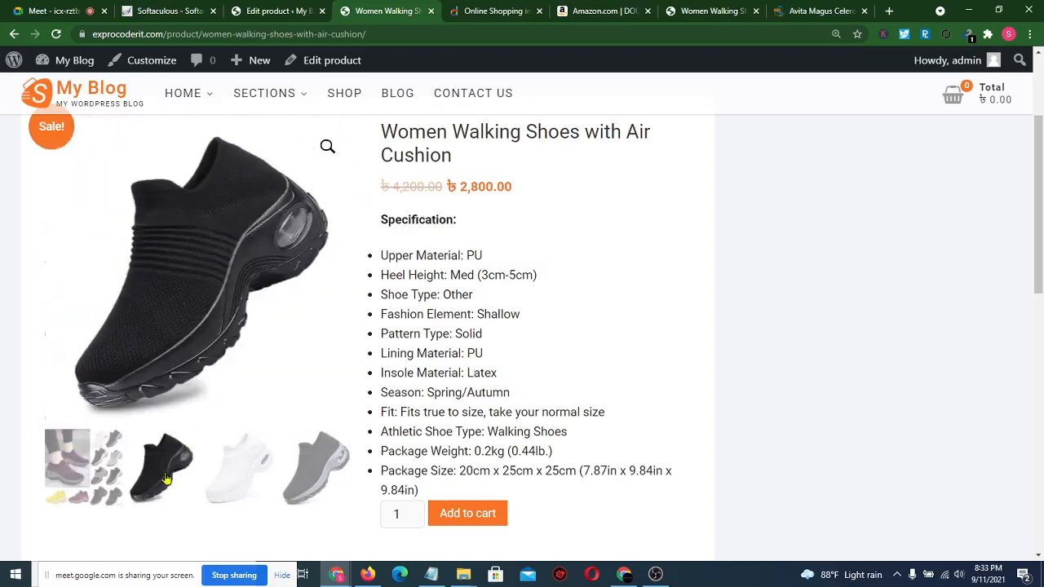
left_click(220, 475)
left_click(315, 468)
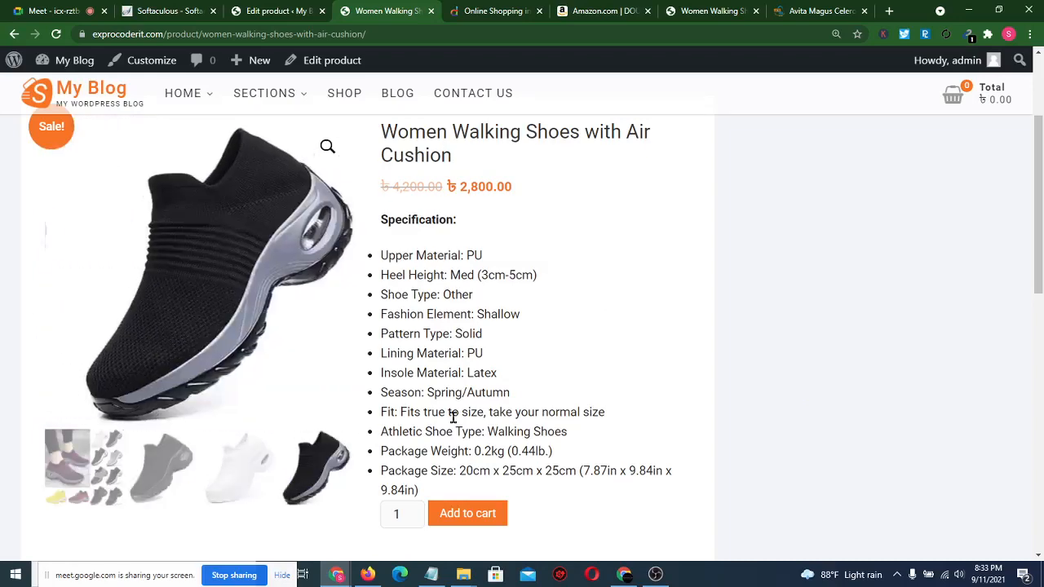
scroll(700, 391, "up", 3)
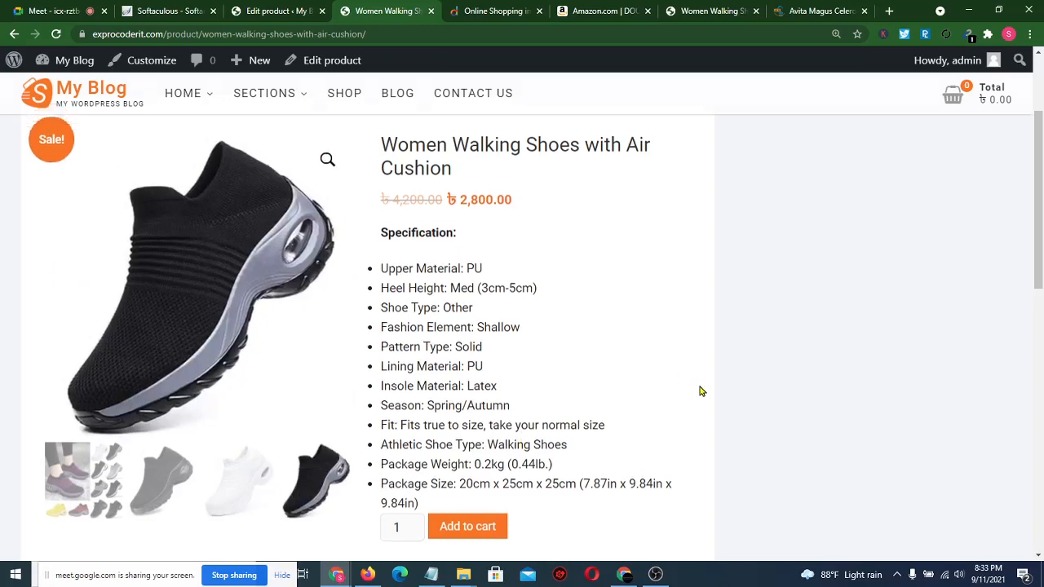
scroll(699, 391, "down", 3)
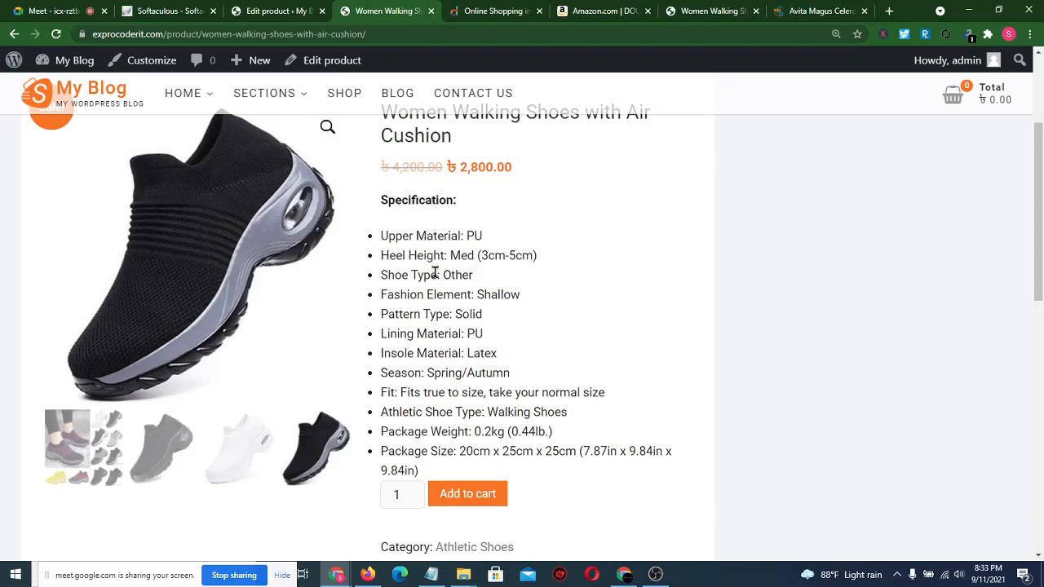
scroll(492, 373, "down", 3)
scroll(492, 373, "down", 2)
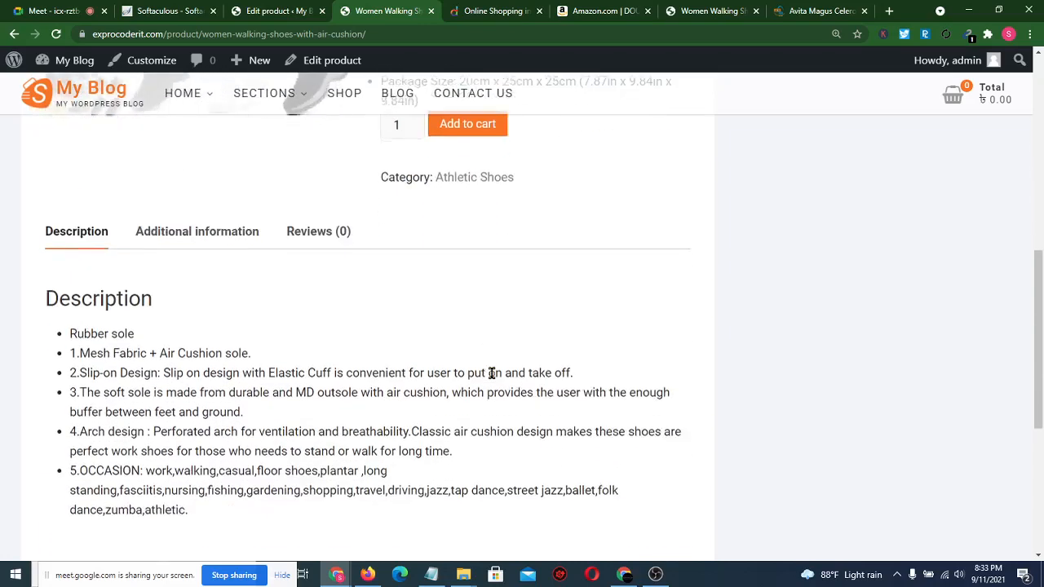
scroll(155, 372, "down", 2)
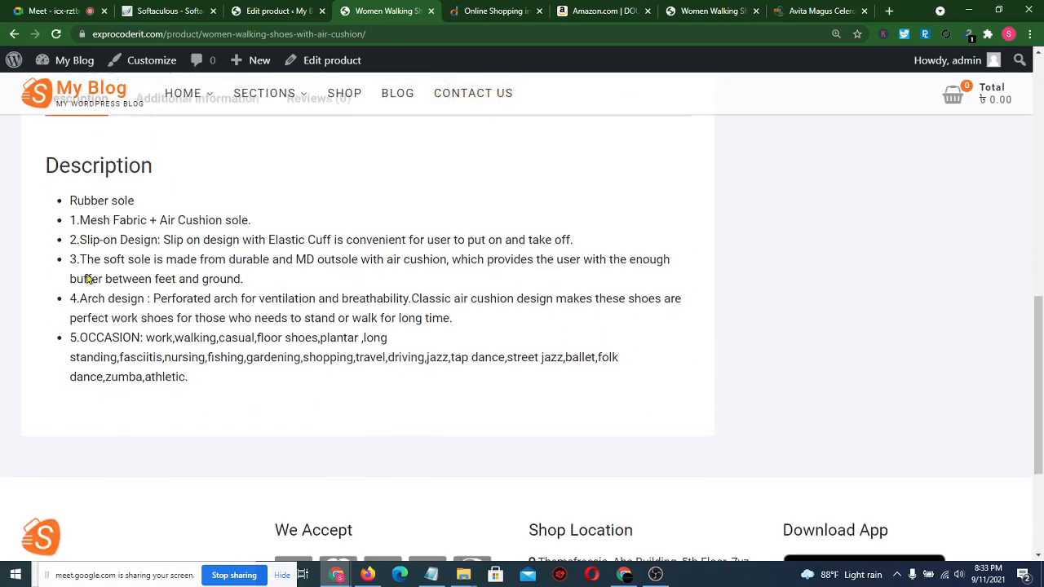
scroll(128, 396, "up", 3)
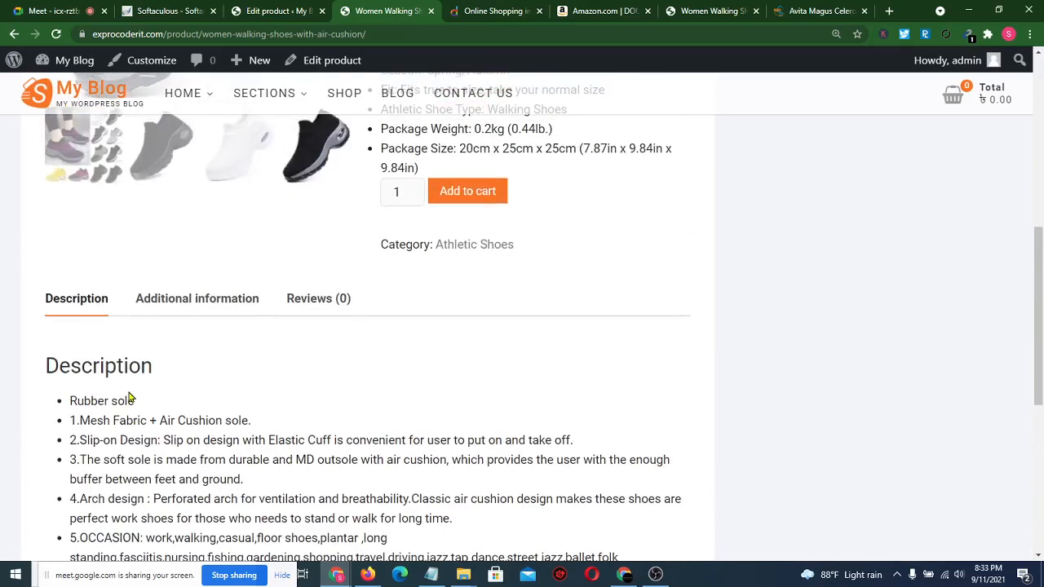
- Check the product's Additional information and Reviews (0) tabs
left_click(168, 299)
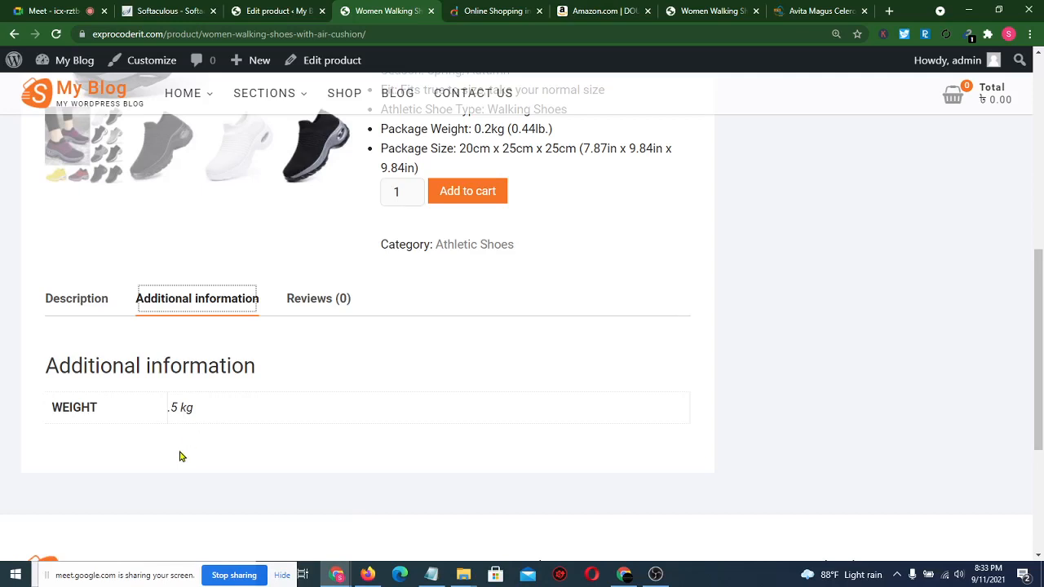
left_click(320, 303)
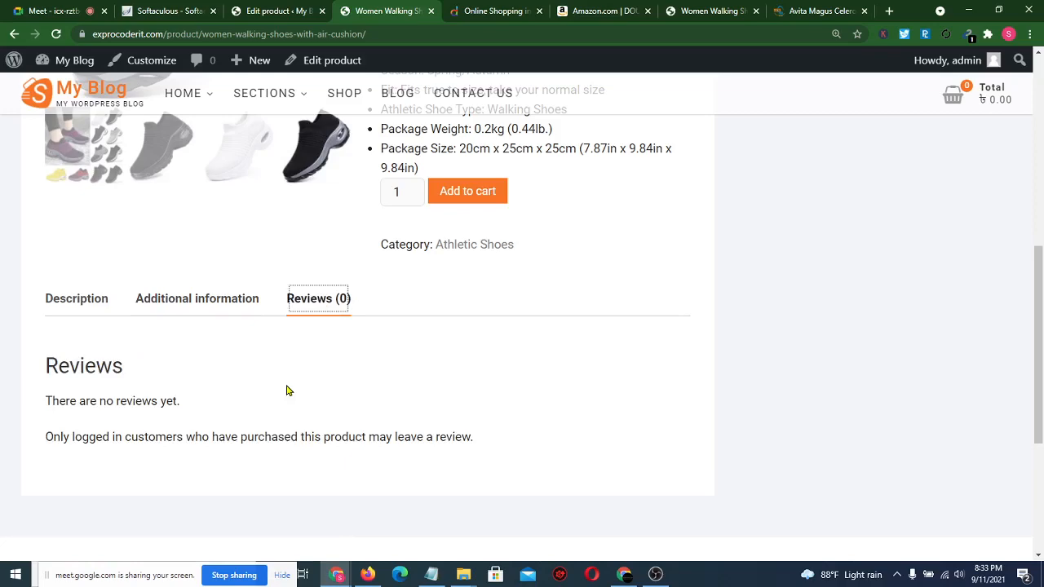
scroll(502, 430, "up", 6)
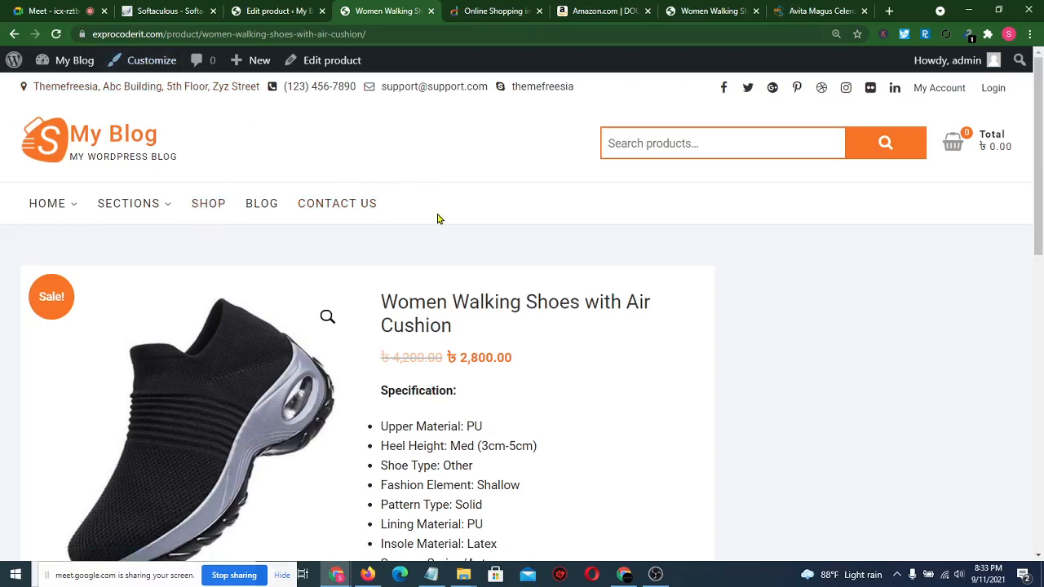
scroll(437, 217, "down", 5)
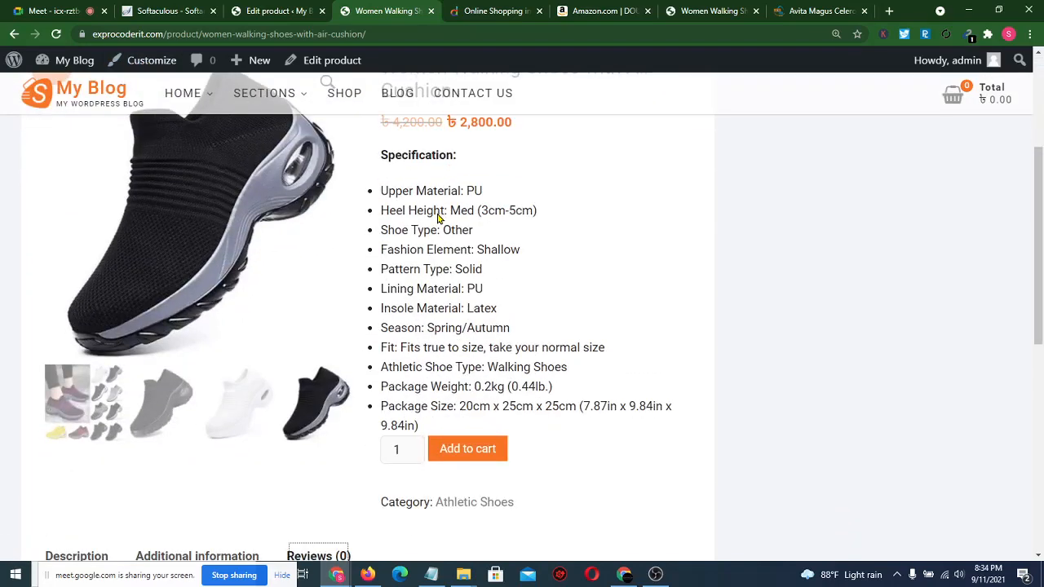
- Add the Women Walking Shoes with Air Cushion to the cart
left_click(481, 328)
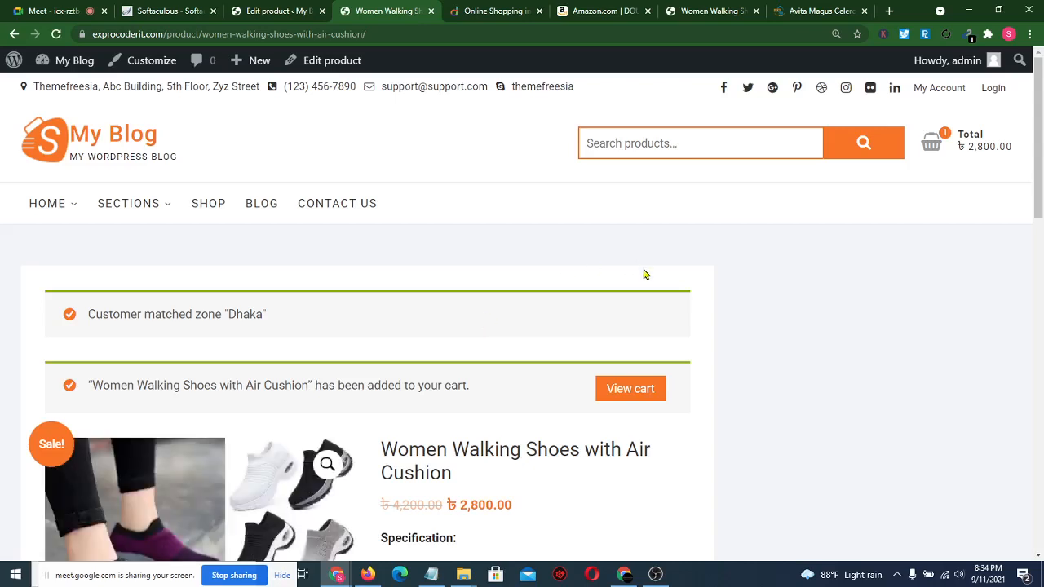
scroll(644, 274, "down", 2)
scroll(856, 214, "up", 2)
- Raise the cart quantity to 5 and update it, for a ৳14,500 total with shipping
mouse_move(962, 147)
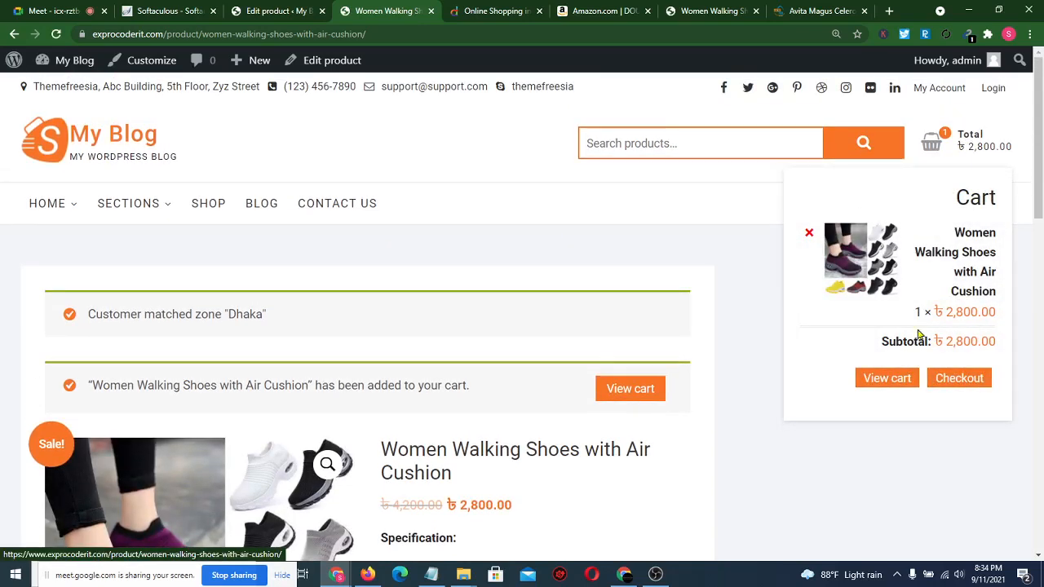
left_click(887, 380)
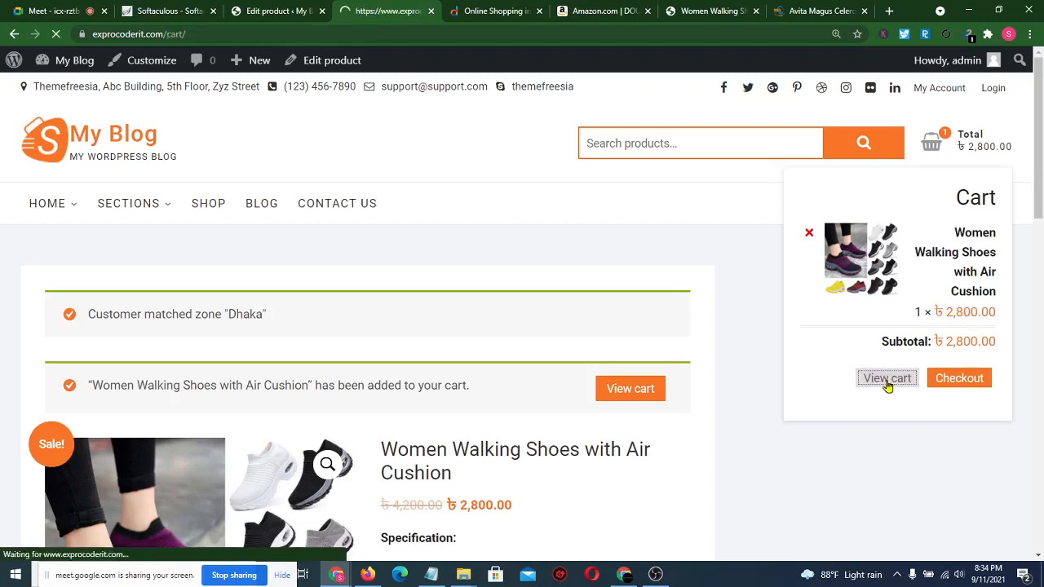
scroll(555, 316, "down", 3)
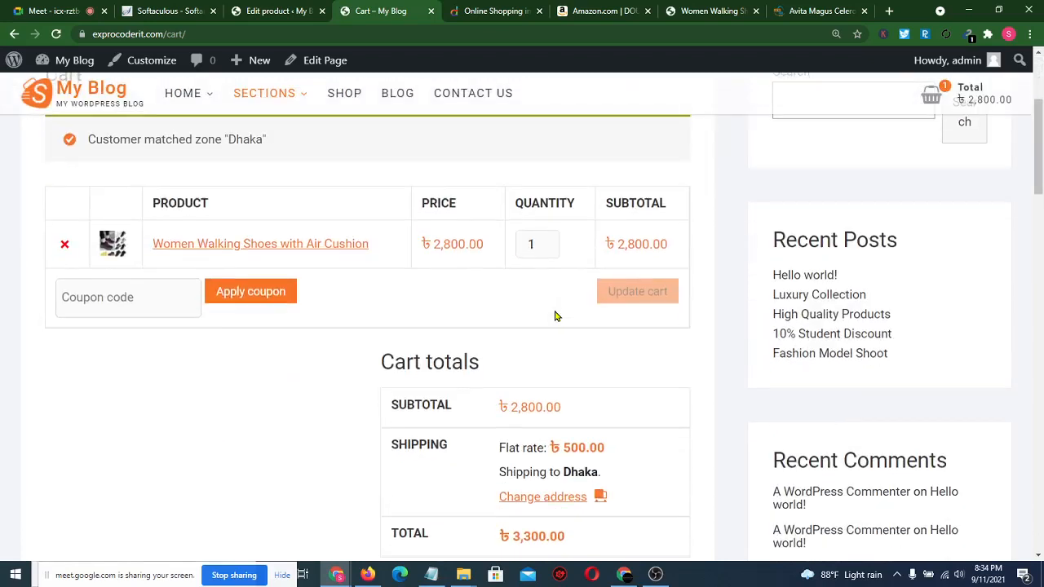
left_click(545, 242)
left_click(545, 241)
left_click(545, 242)
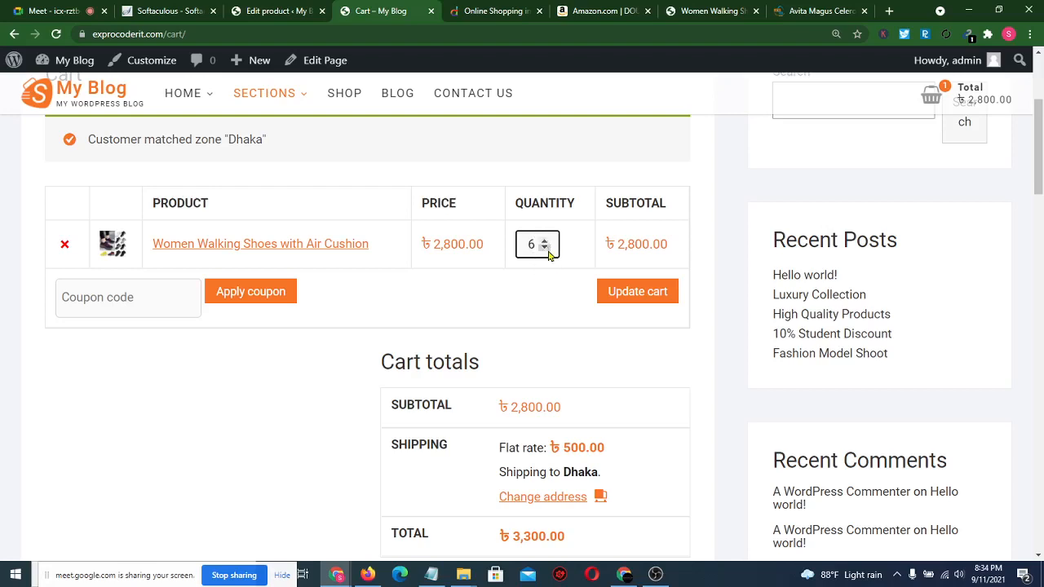
left_click(545, 244)
left_click(643, 295)
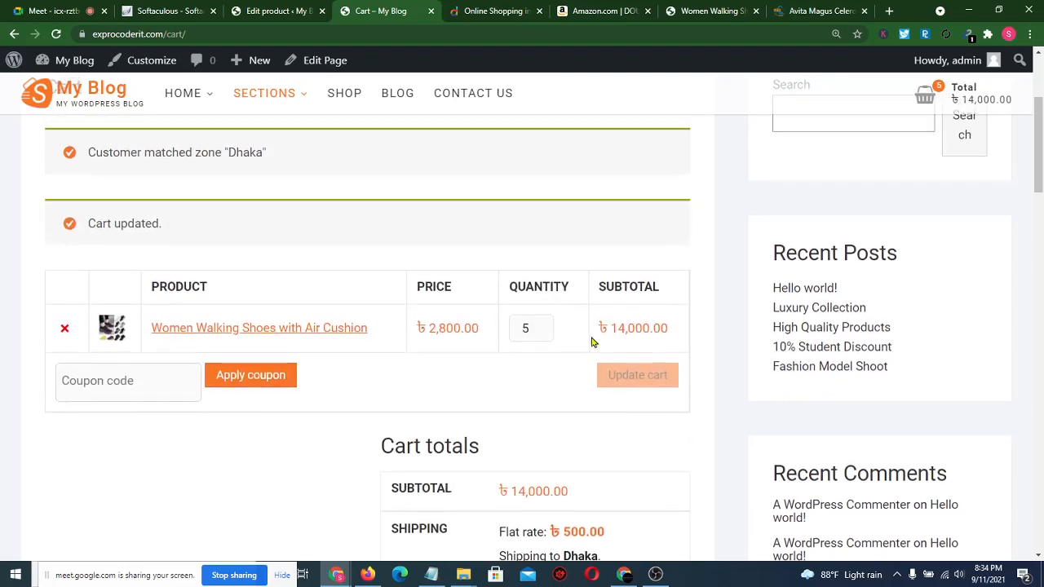
scroll(554, 377, "down", 2)
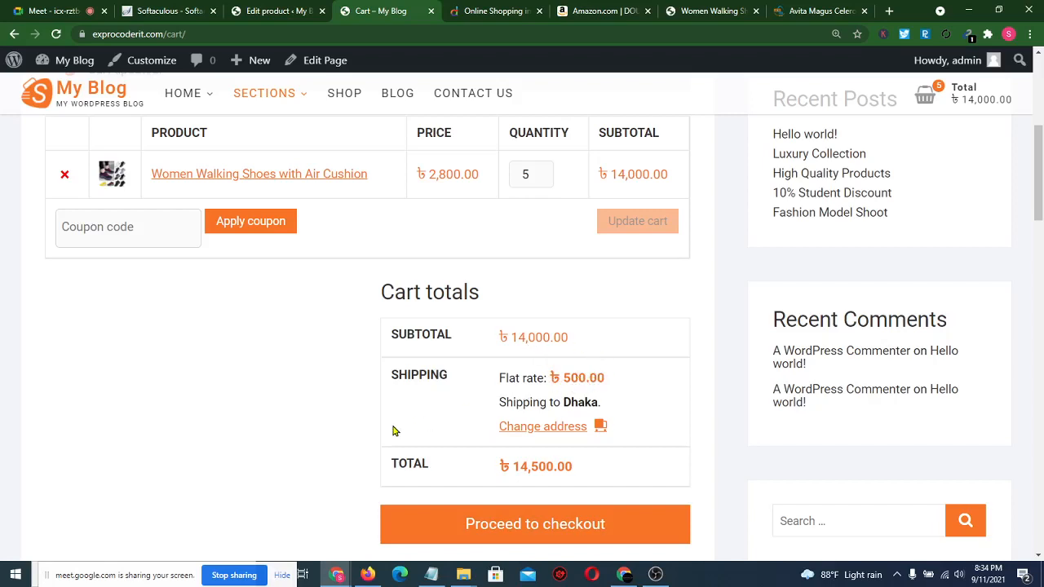
scroll(336, 440, "down", 1)
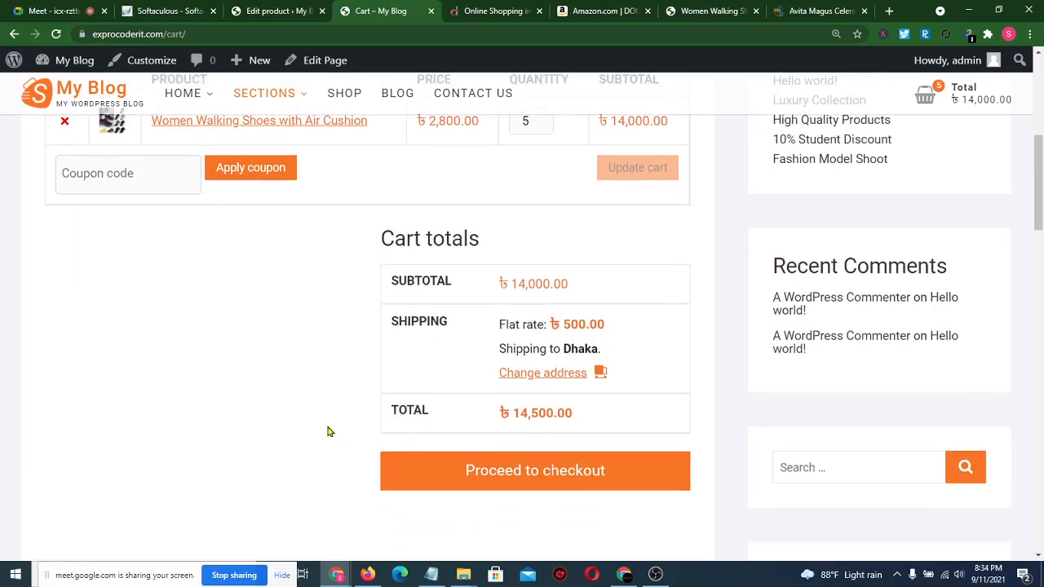
scroll(309, 422, "down", 2)
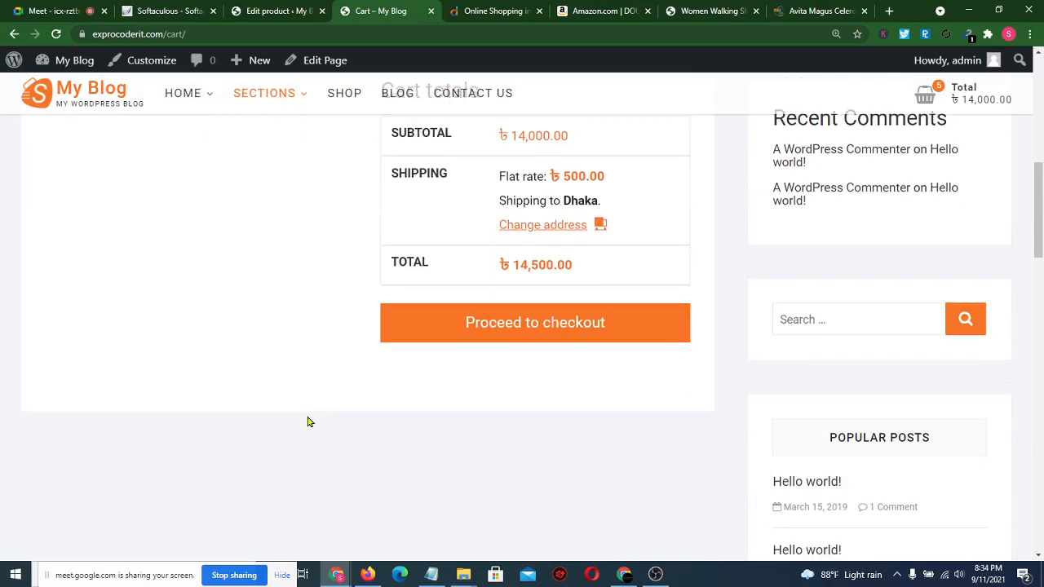
- Proceed to checkout and fill the billing details from the saved autofill entry
left_click(553, 333)
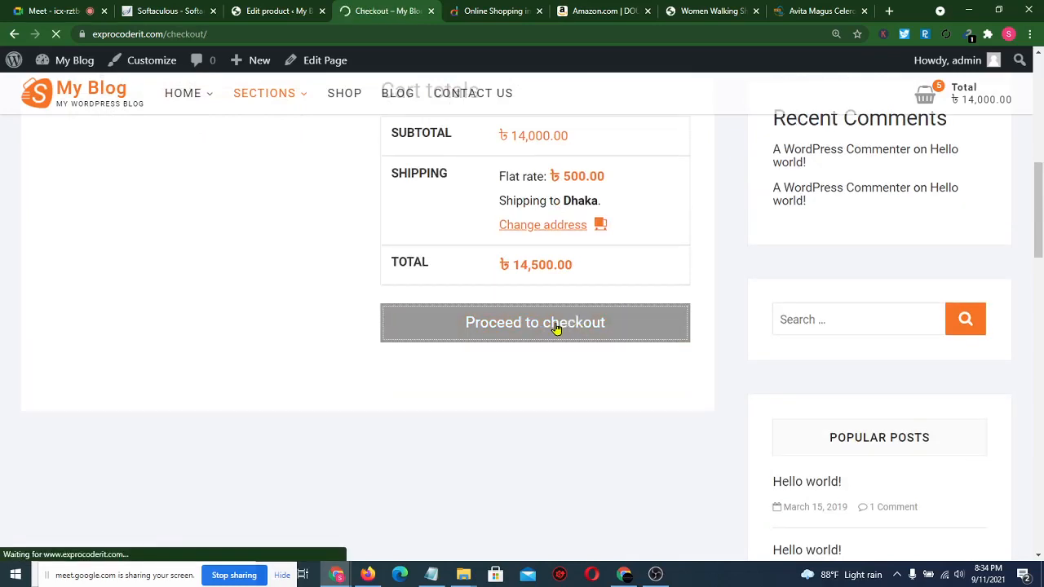
scroll(361, 282, "down", 3)
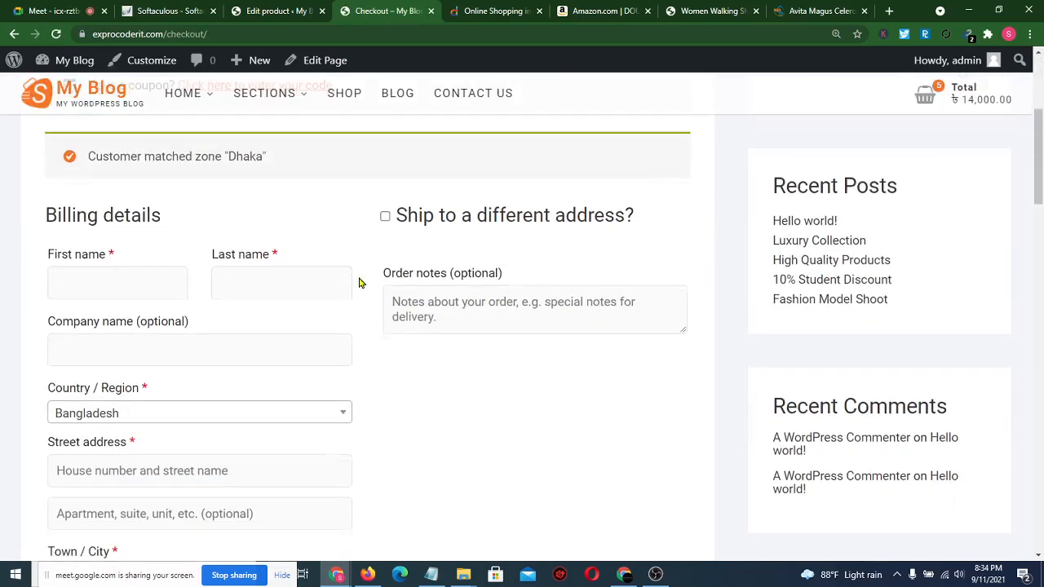
left_click(121, 277)
left_click(115, 321)
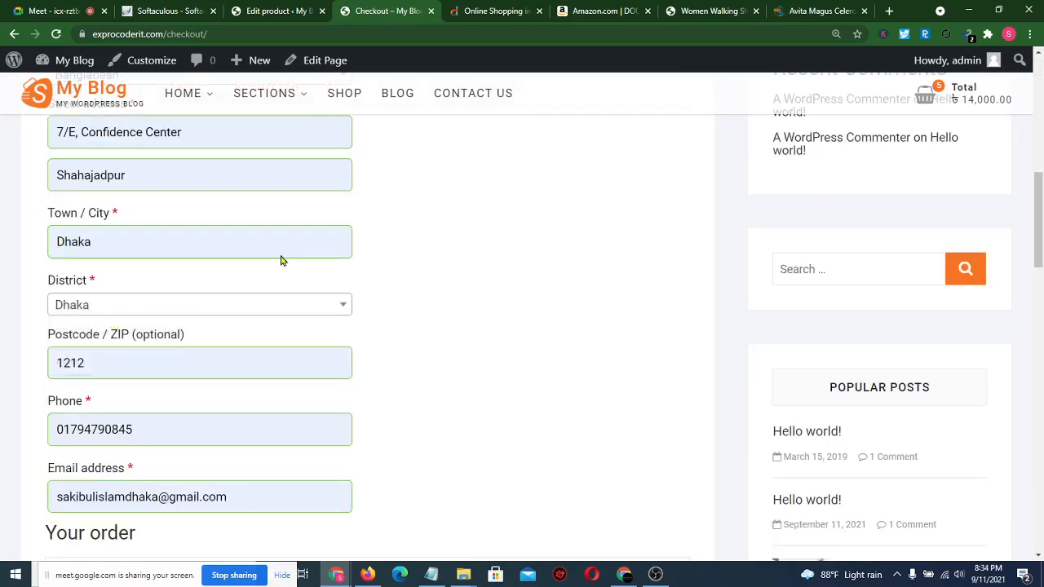
scroll(470, 270, "up", 4)
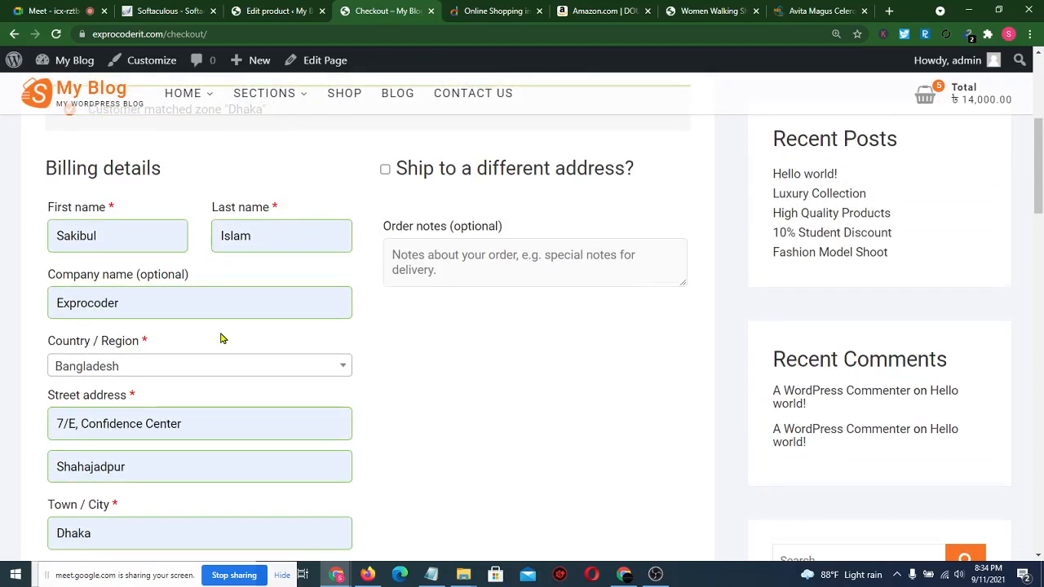
- Review the order summary: ৳14,500 total with Direct bank transfer selected
scroll(221, 338, "down", 1)
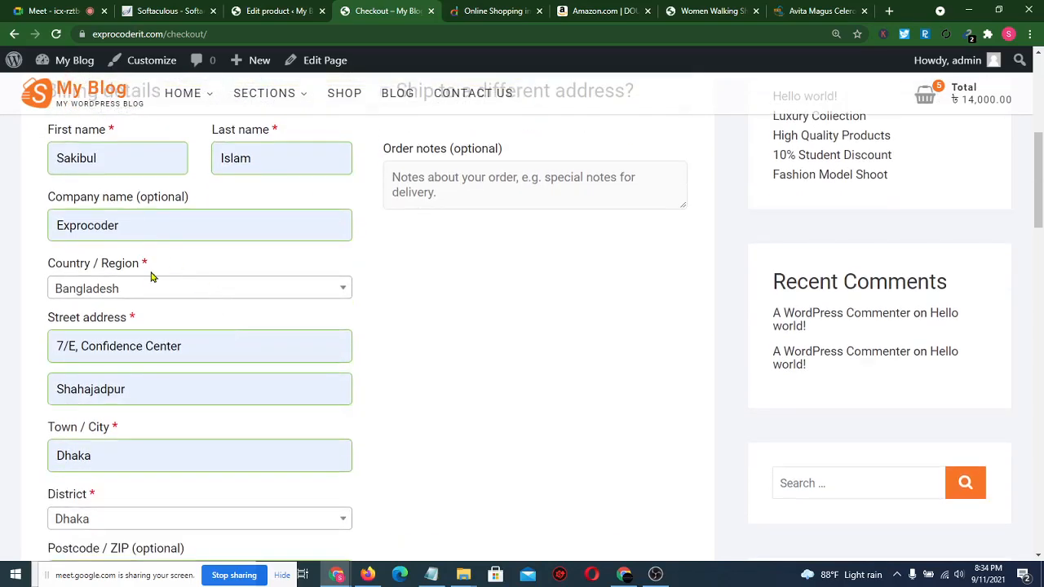
scroll(151, 278, "down", 2)
scroll(422, 400, "down", 2)
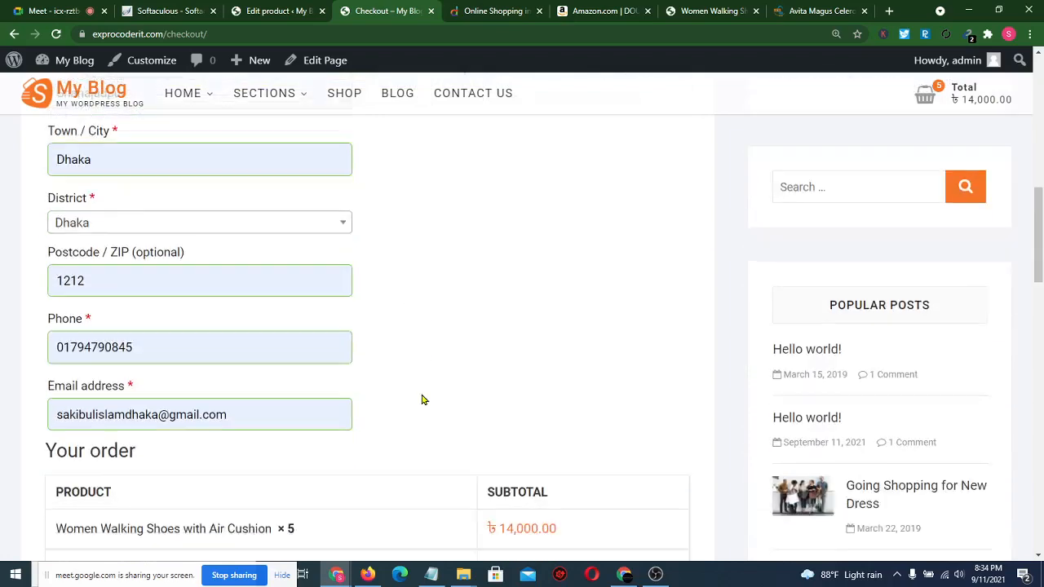
scroll(423, 399, "down", 1)
scroll(390, 342, "down", 3)
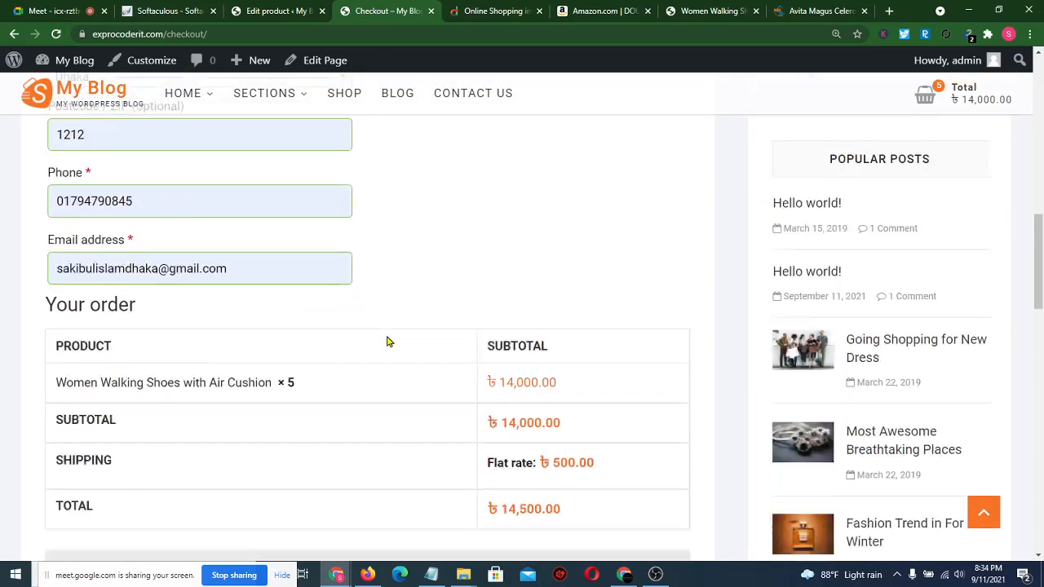
scroll(540, 307, "down", 2)
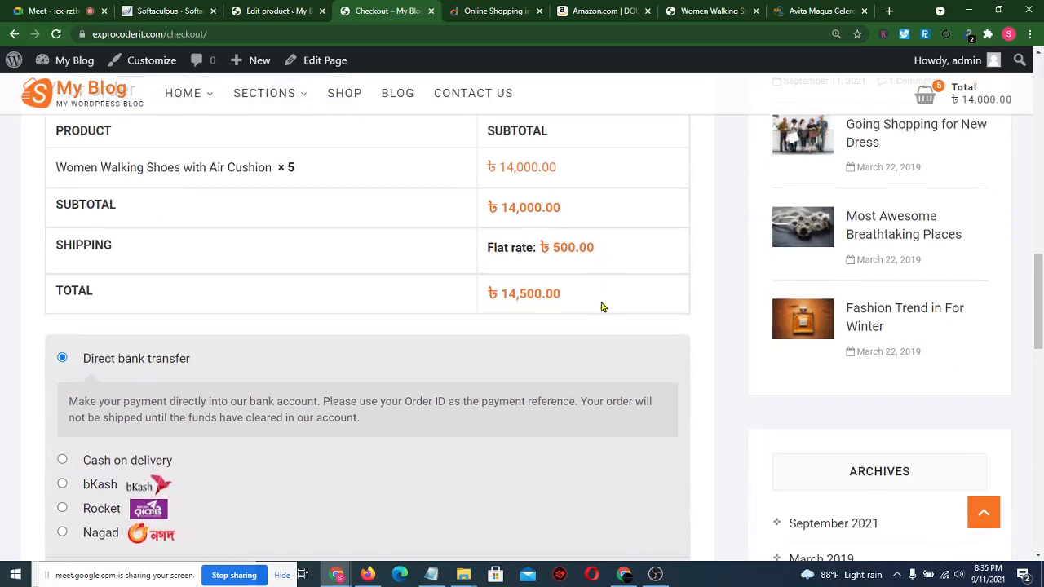
double_click(546, 291)
left_click(411, 345)
scroll(410, 342, "down", 2)
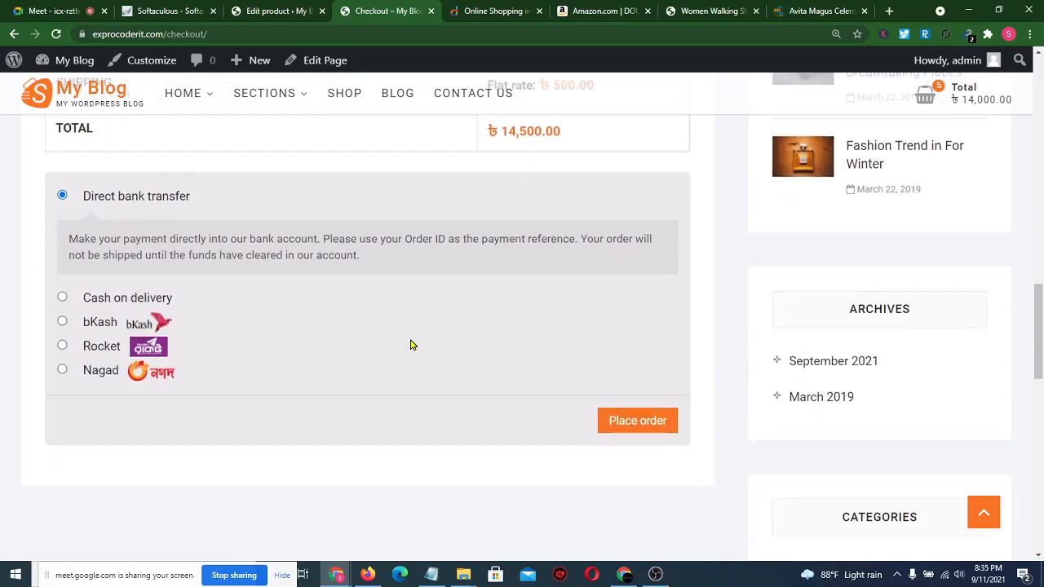
- Switch the payment method to bKash, raising the total to ৳14,759
left_click(63, 322)
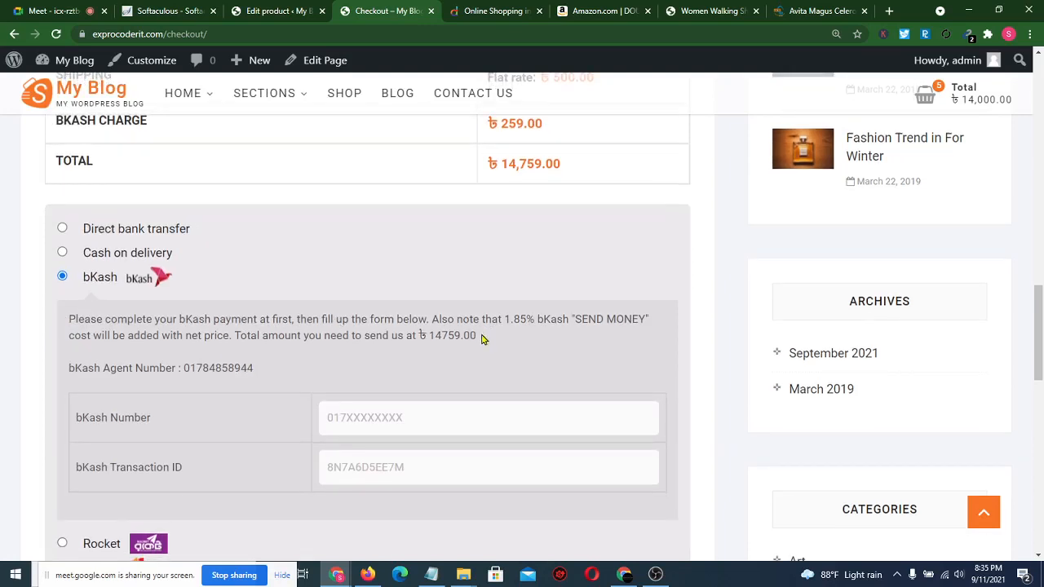
left_click_drag(418, 336, 467, 335)
scroll(510, 252, "up", 2)
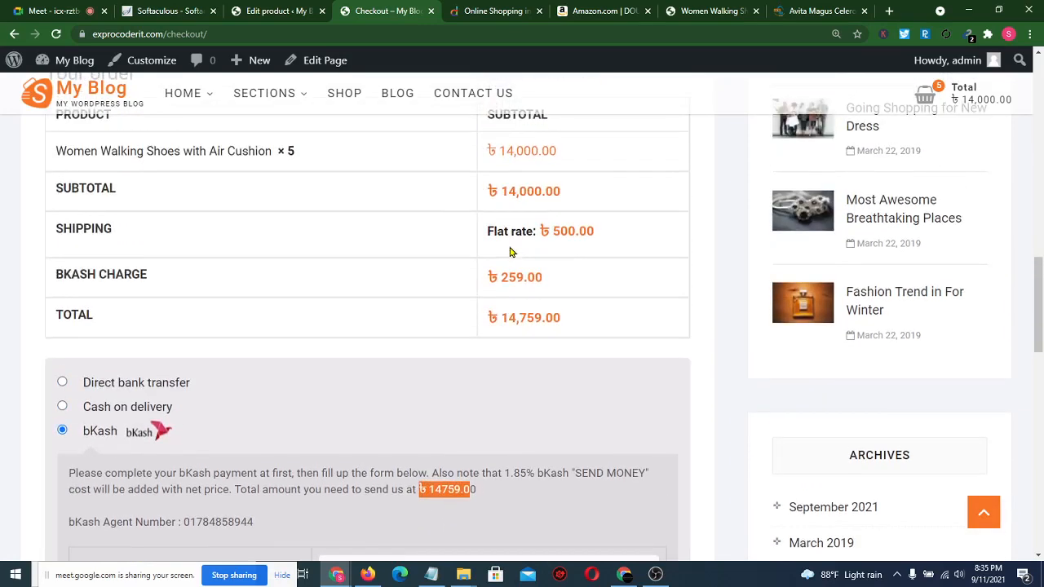
scroll(569, 335, "down", 1)
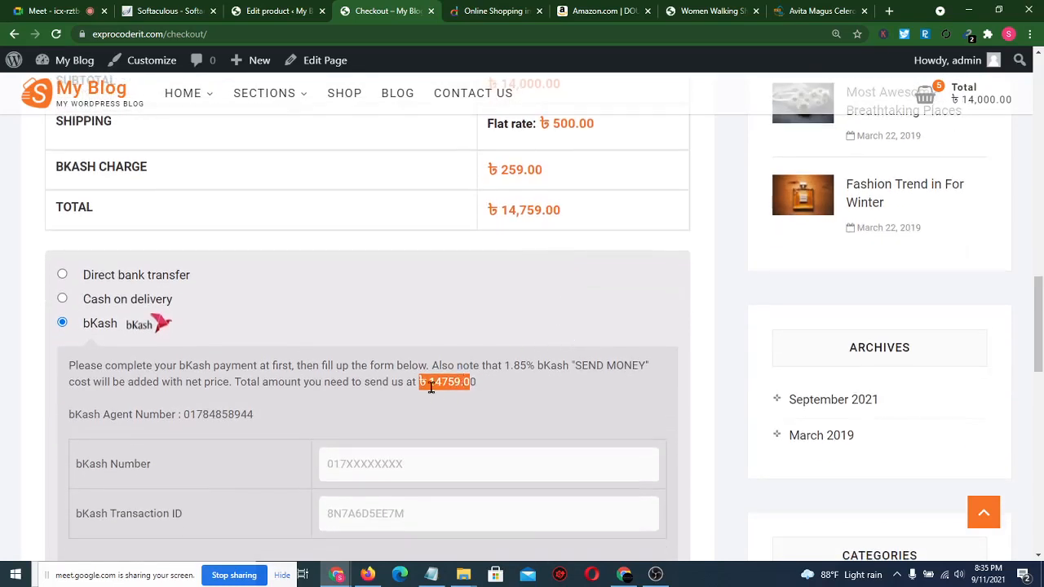
left_click(492, 381)
scroll(492, 381, "down", 2)
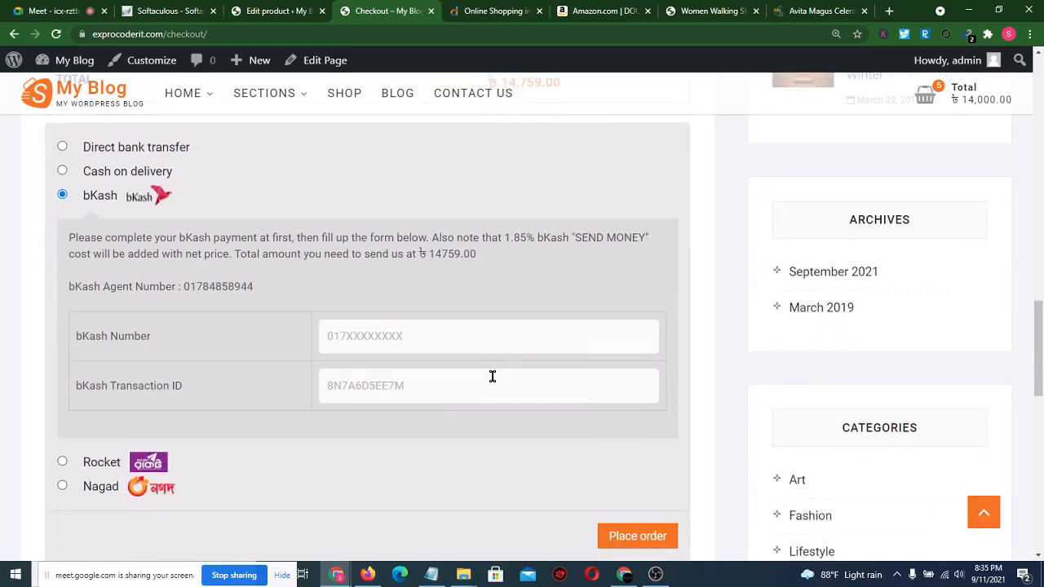
- Fill in the bKash number and transaction ID from saved suggestions
left_click_drag(181, 286, 272, 290)
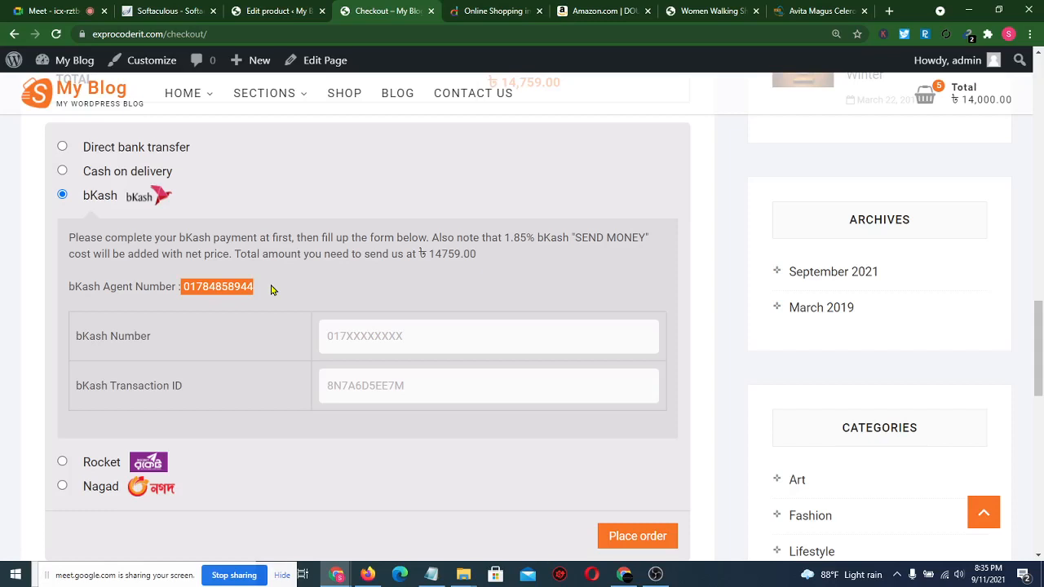
left_click(380, 334)
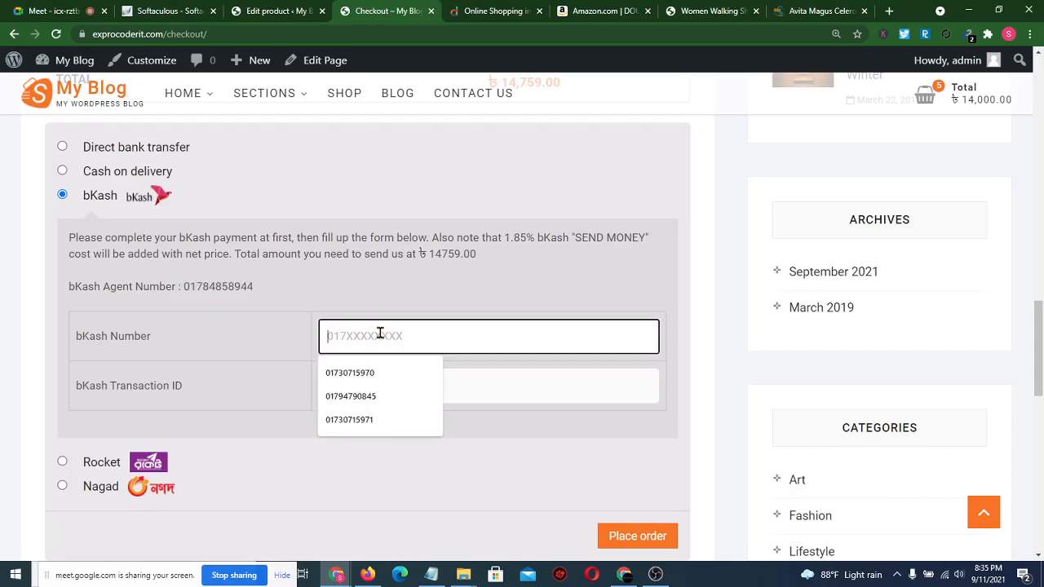
left_click(371, 372)
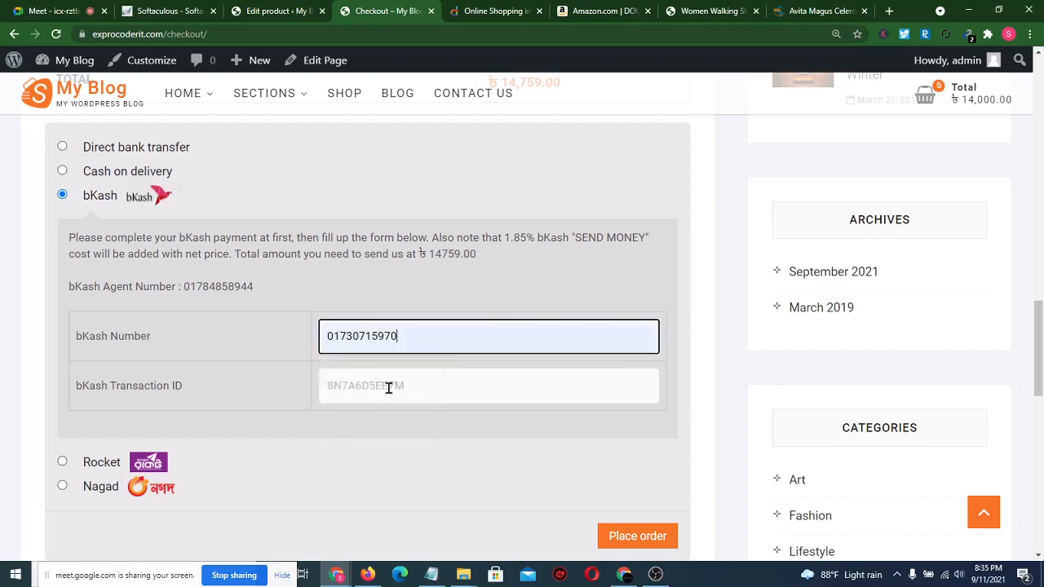
left_click(388, 387)
left_click(373, 445)
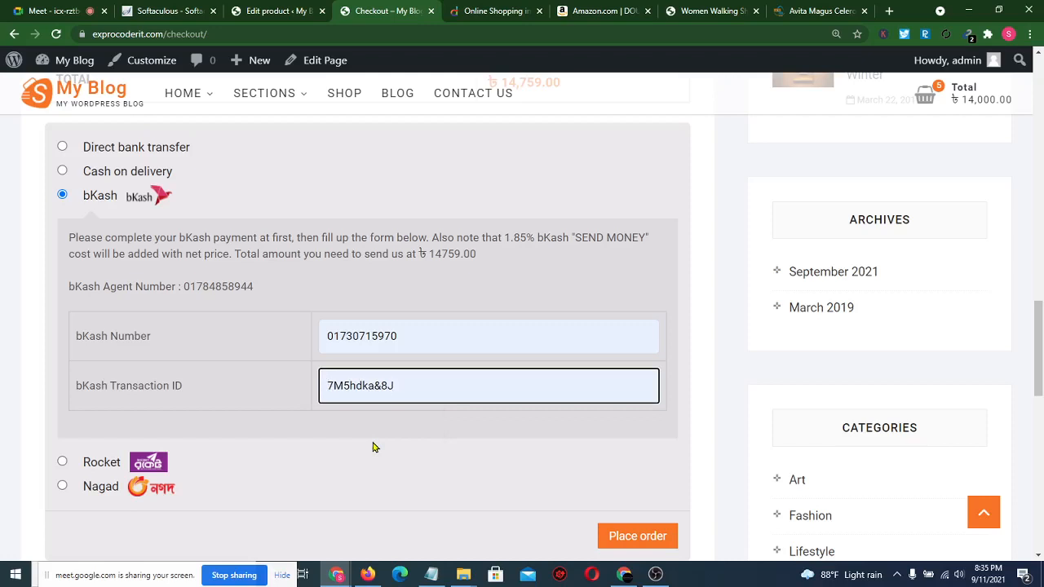
left_click_drag(426, 253, 481, 238)
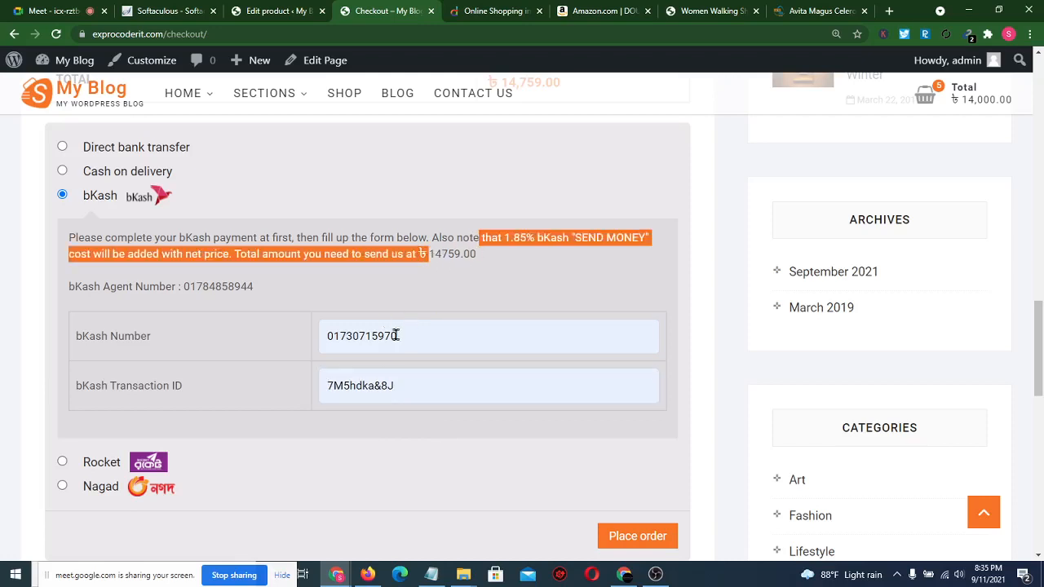
left_click(469, 418)
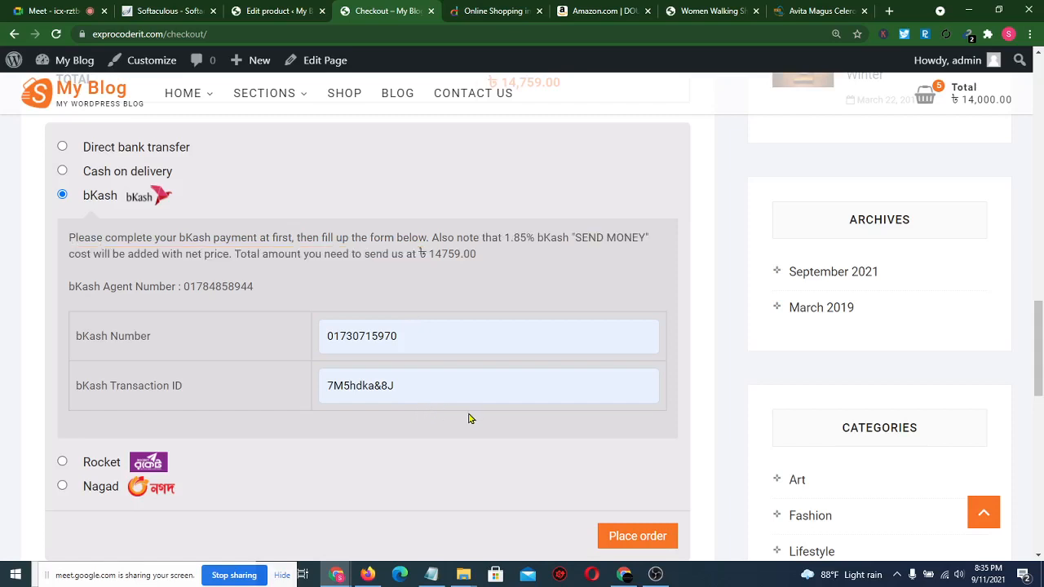
scroll(574, 417, "down", 2)
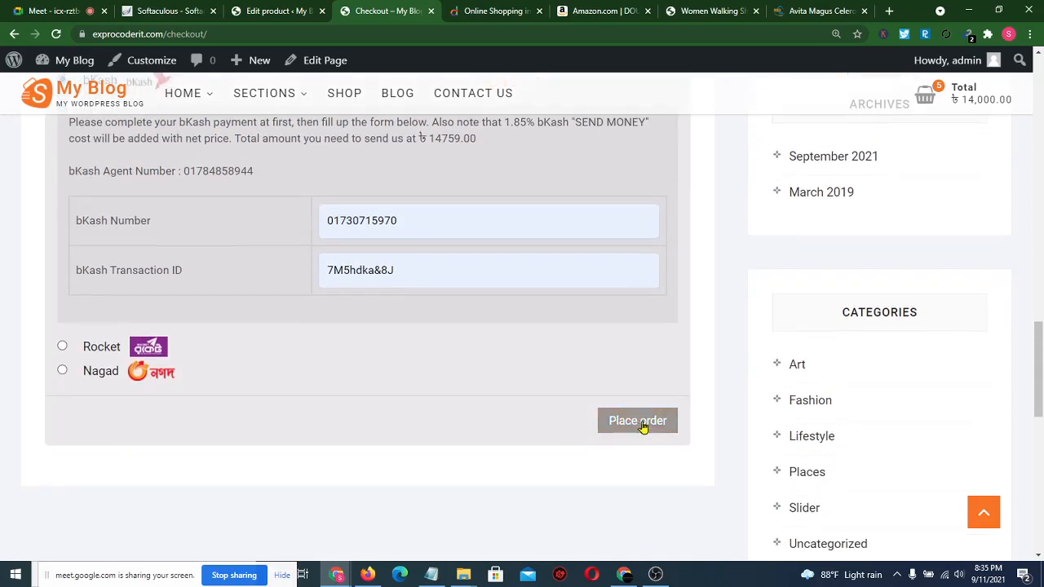
- Place the order and review the order-received page for the ৳14,759 bKash payment
left_click(644, 424)
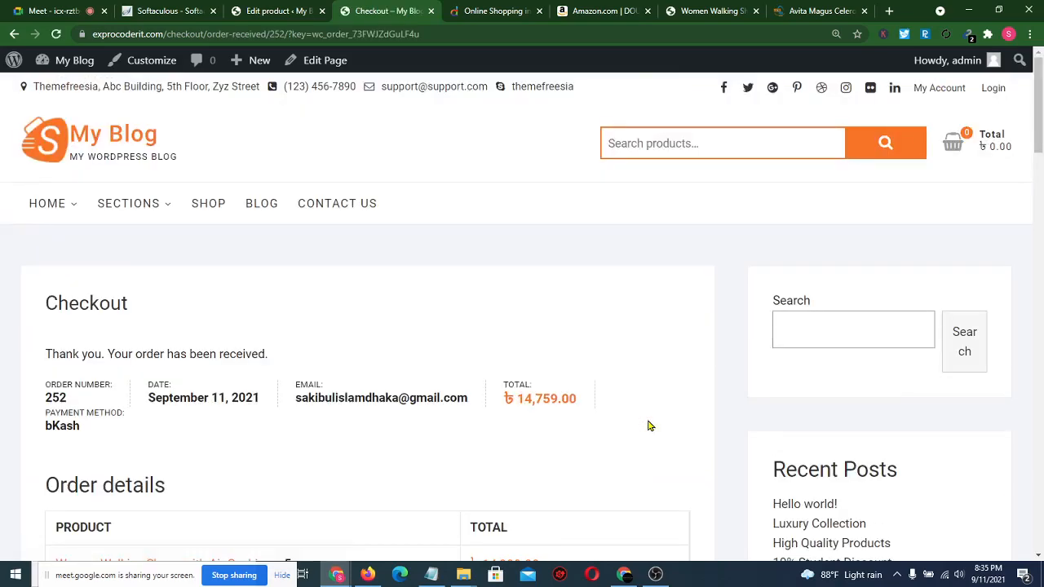
scroll(648, 425, "down", 3)
scroll(649, 425, "down", 5)
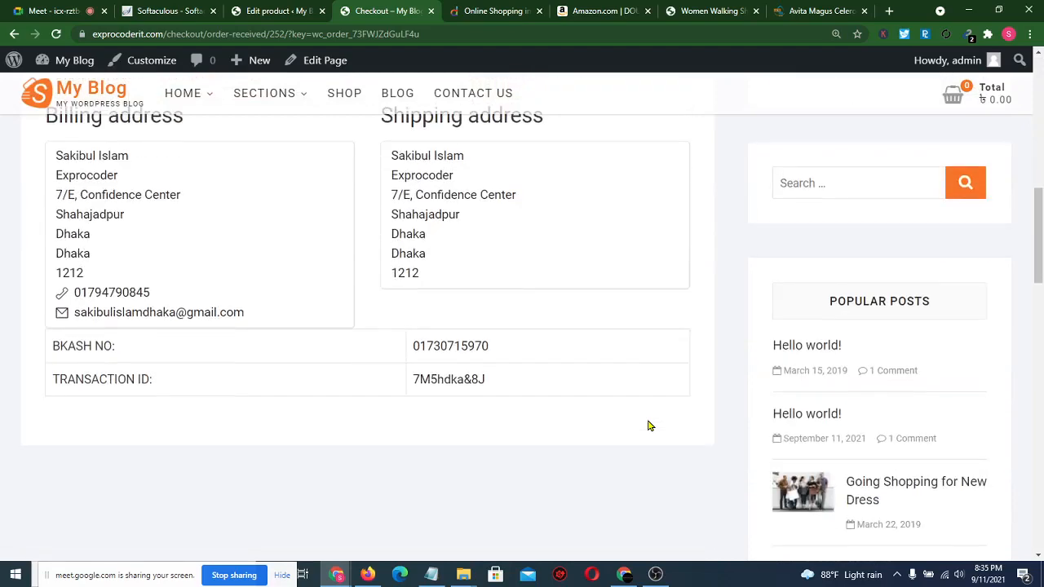
scroll(649, 425, "up", 8)
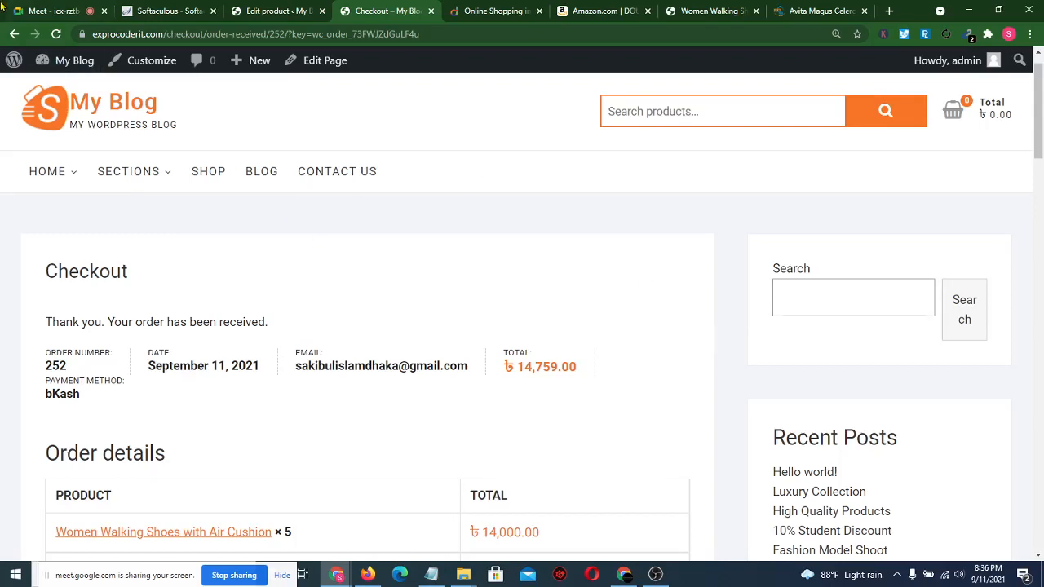
left_click(47, 9)
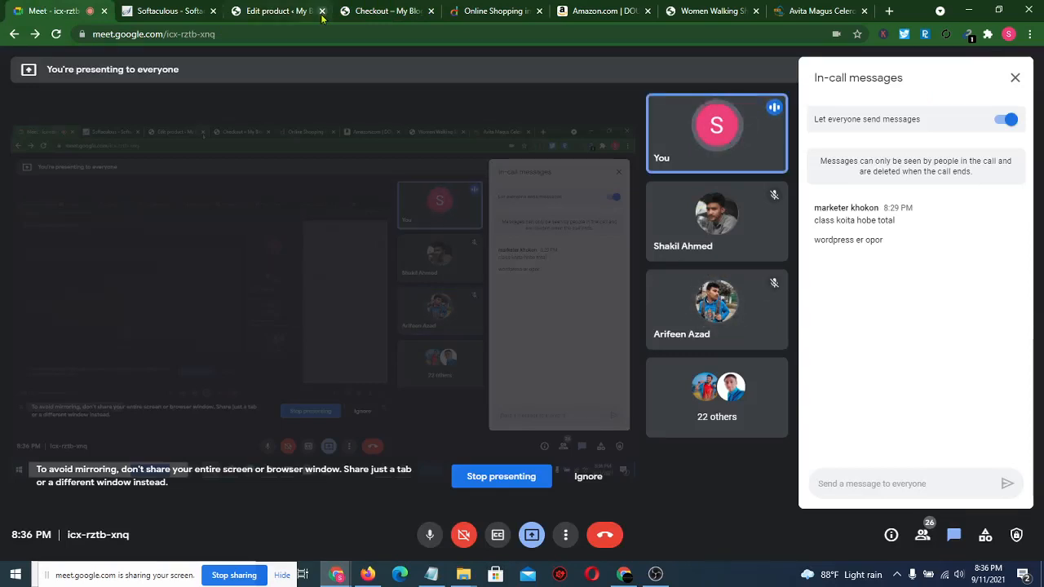
left_click(375, 11)
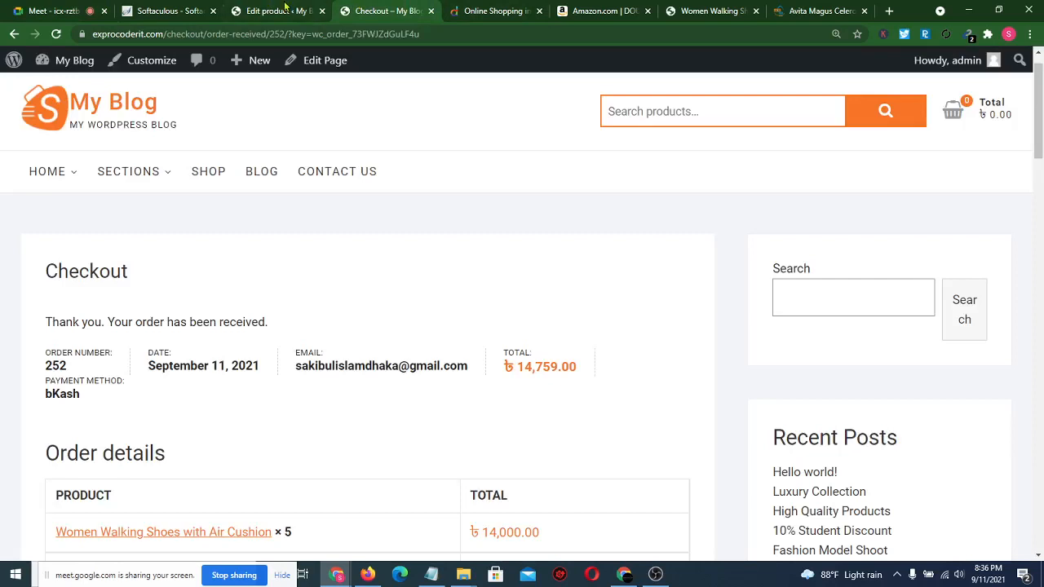
- Go to the Shop page and select its web address to copy it
left_click(204, 175)
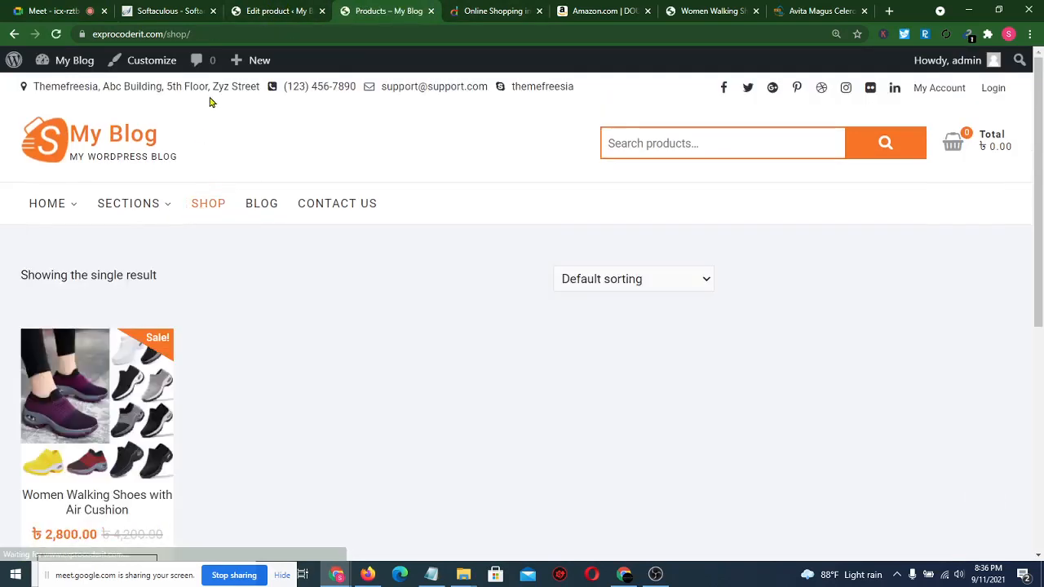
left_click(238, 33)
left_click(238, 35)
key("ctrl+c")
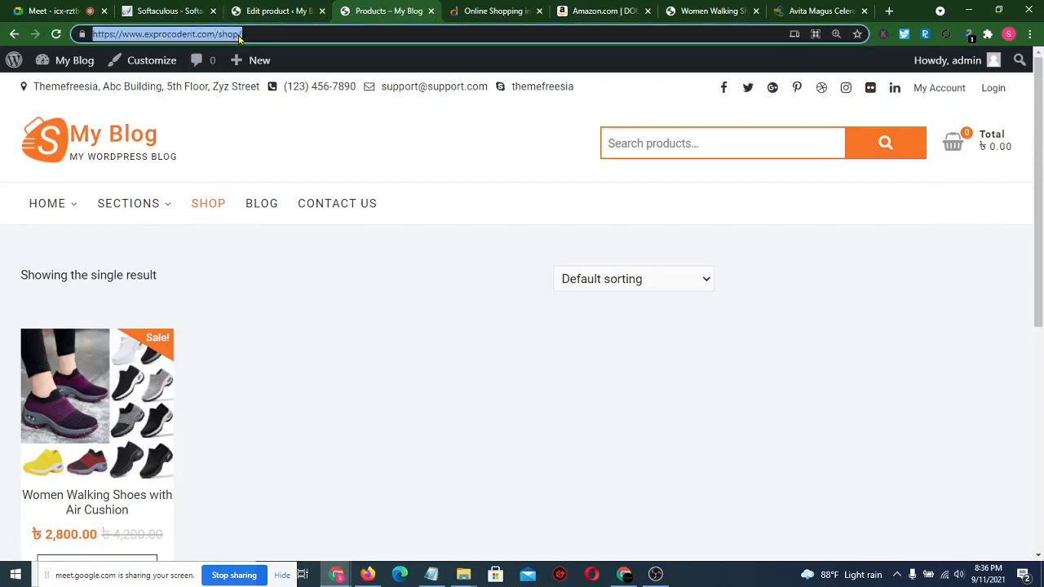
left_click(49, 11)
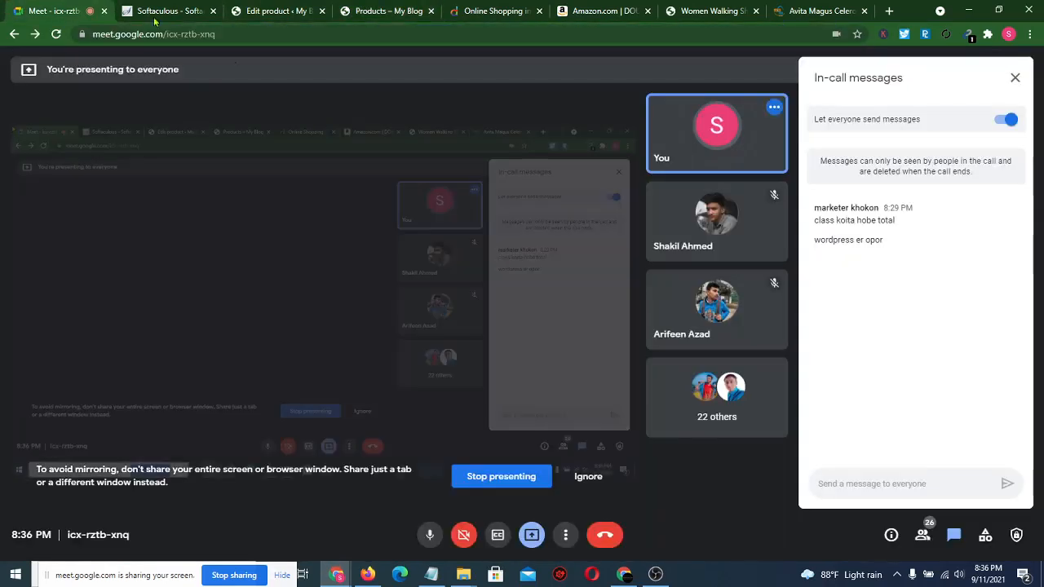
left_click(857, 477)
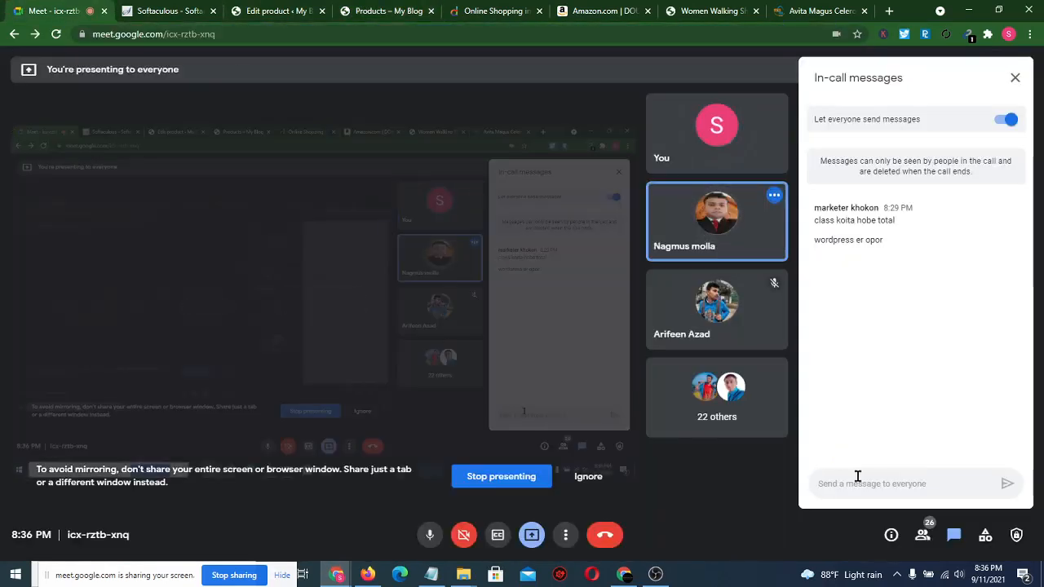
key("ctrl+v")
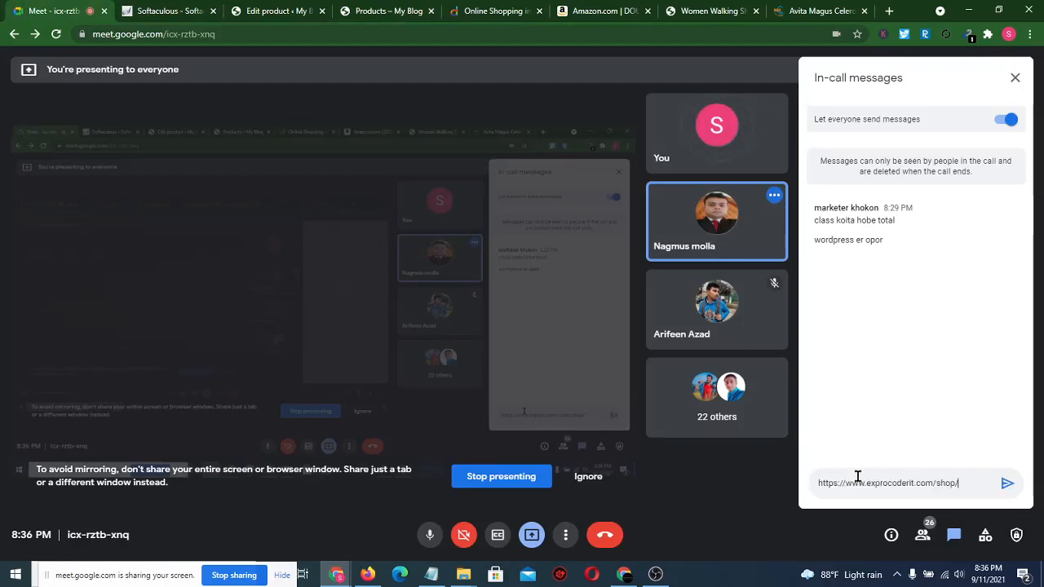
key("Return")
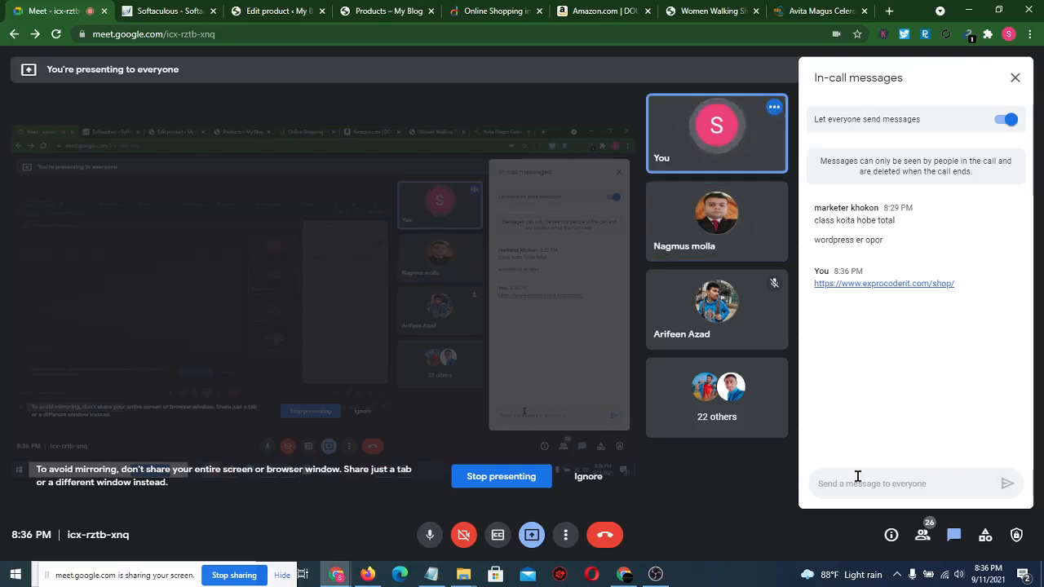
- Open the store's Blog page and scroll through its posts
left_click(365, 8)
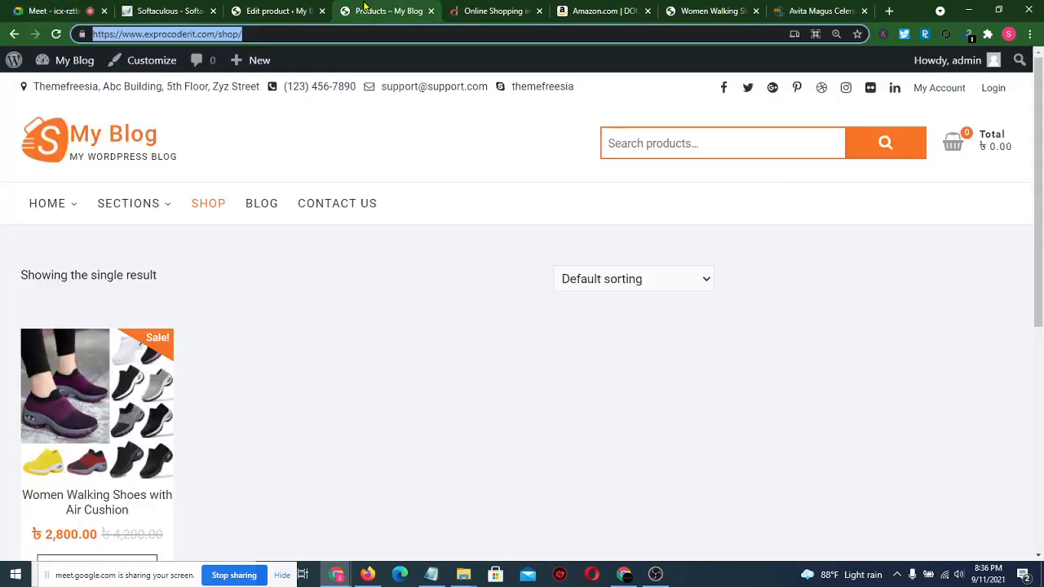
left_click(262, 203)
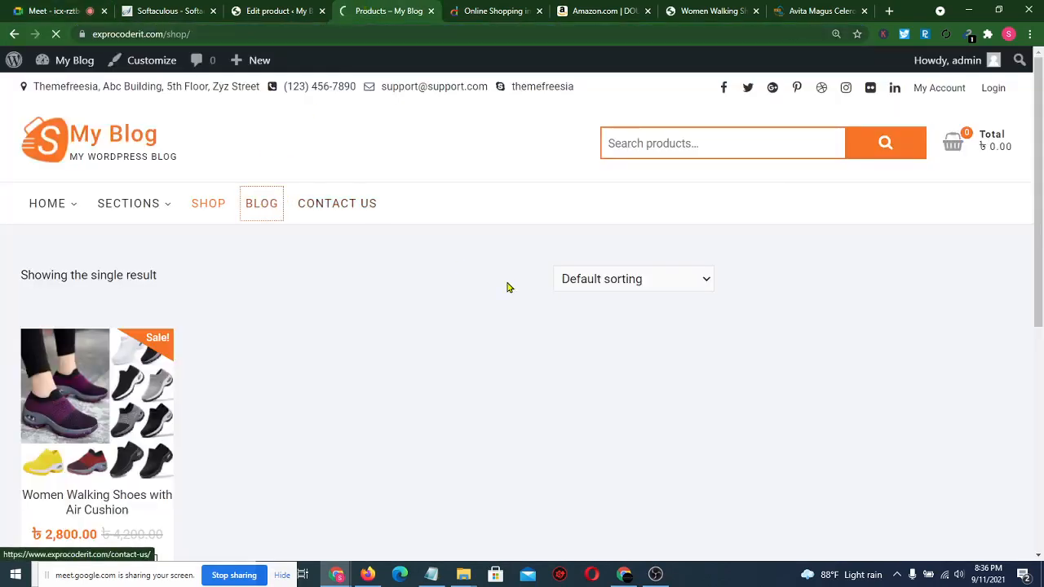
scroll(500, 238, "down", 1)
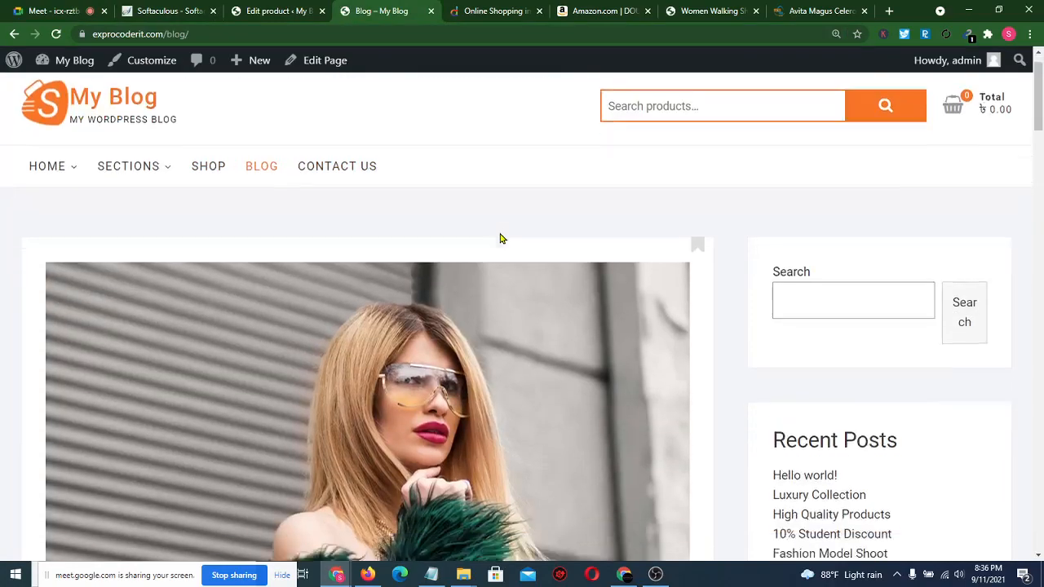
scroll(501, 238, "down", 6)
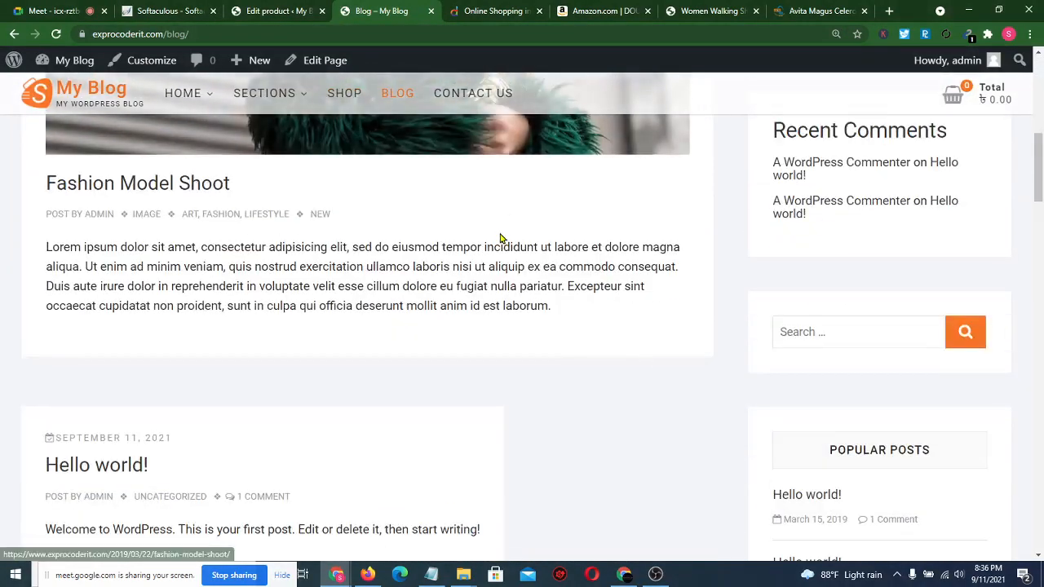
scroll(501, 238, "down", 3)
scroll(501, 238, "up", 12)
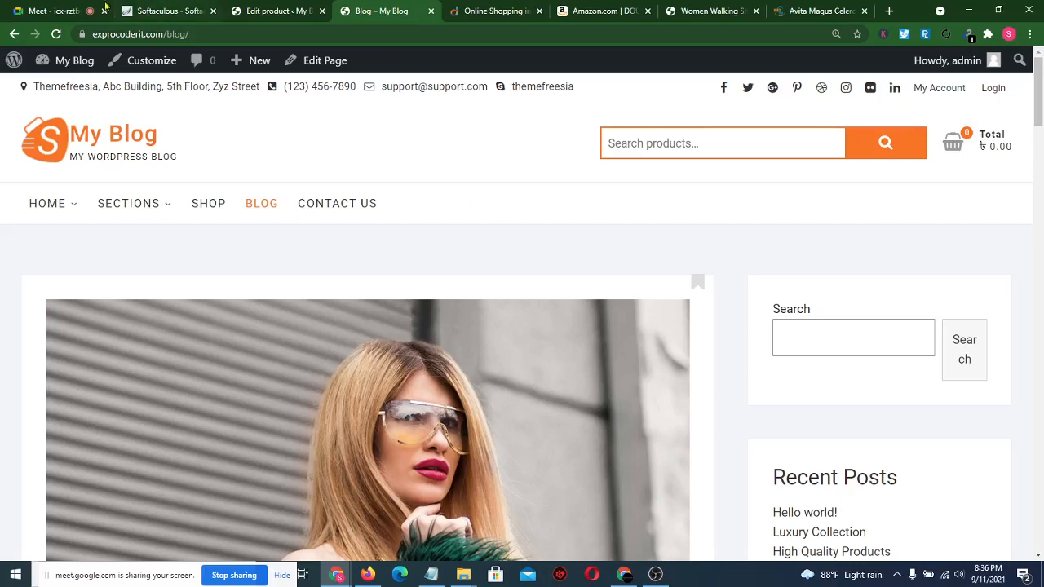
- Check the Meet call, then return to the Women Walking Shoes edit-product page
left_click(28, 11)
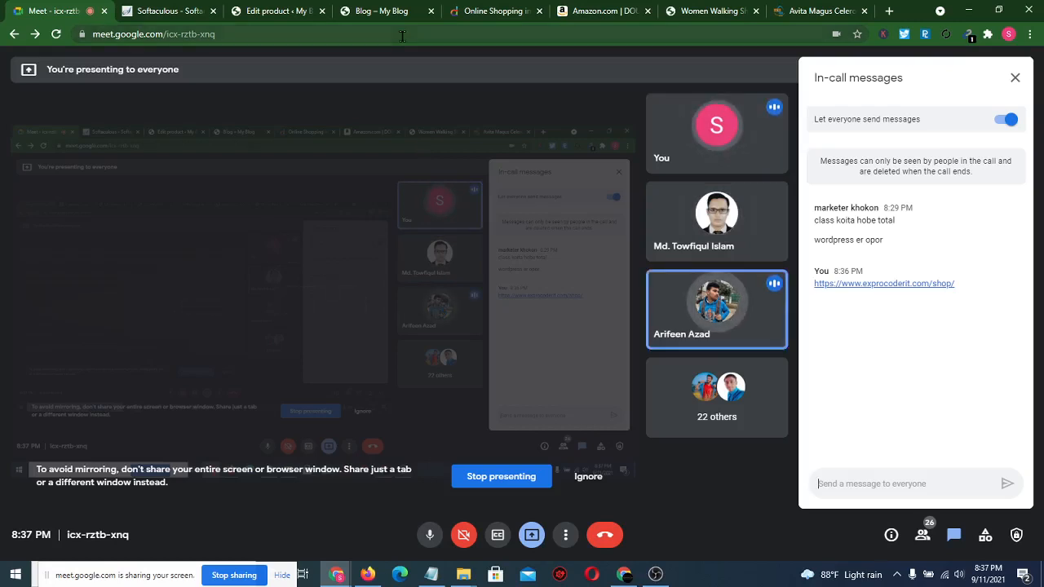
left_click(388, 9)
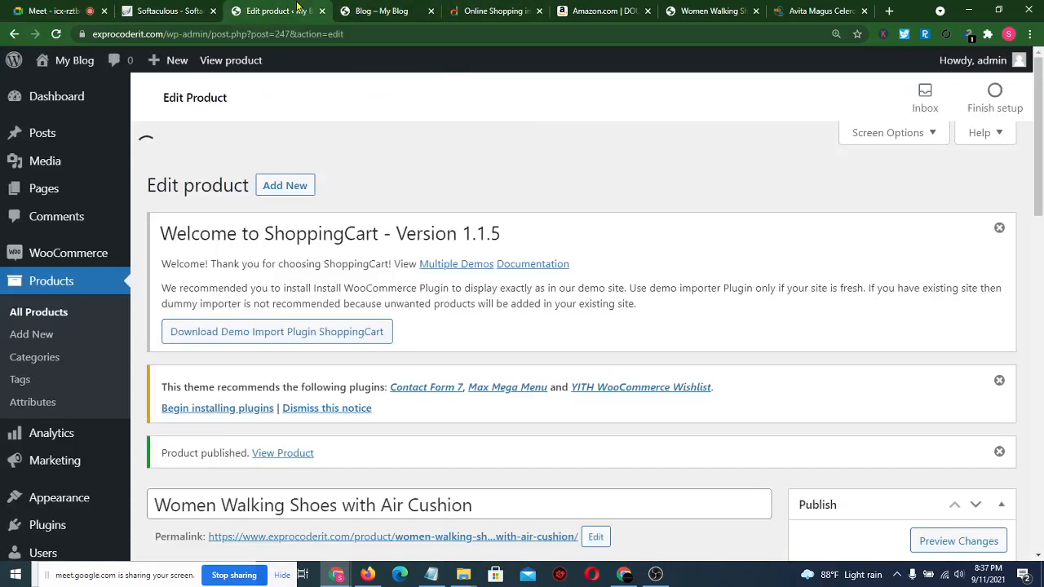
left_click(298, 8)
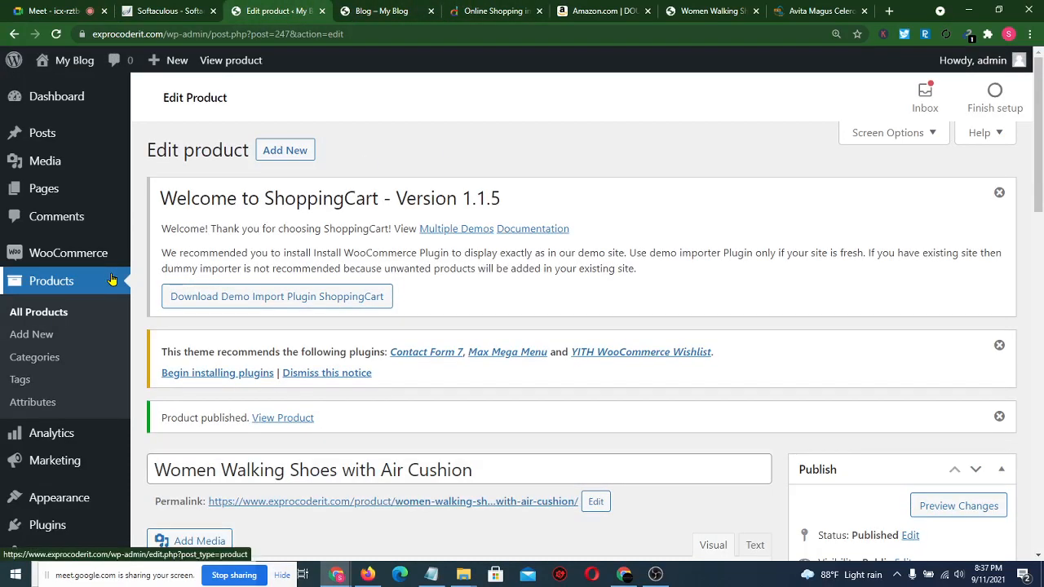
- Start the store's first coupon under WooCommerce Coupons and generate a random code
mouse_move(85, 258)
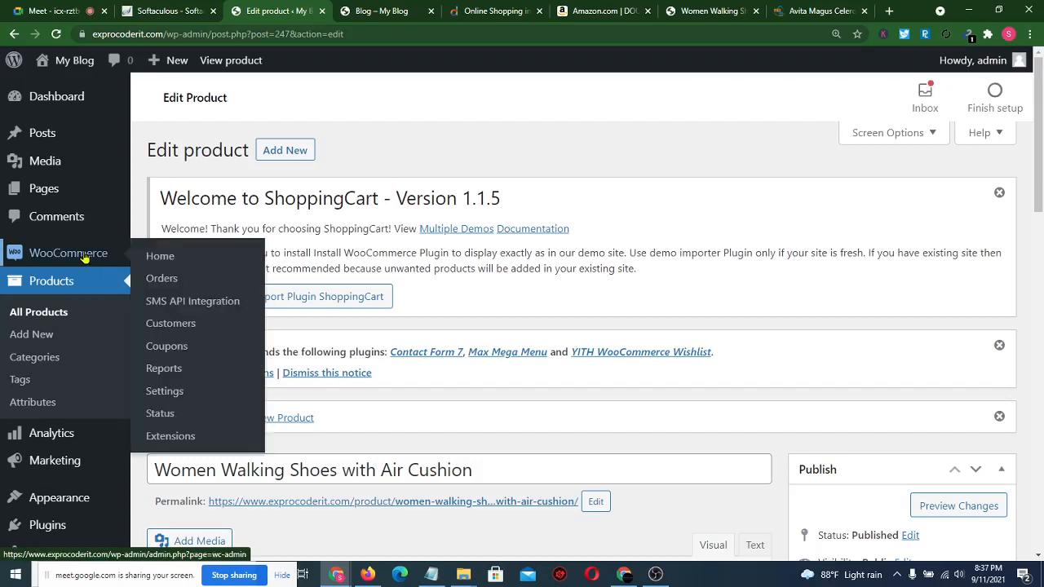
left_click(181, 348)
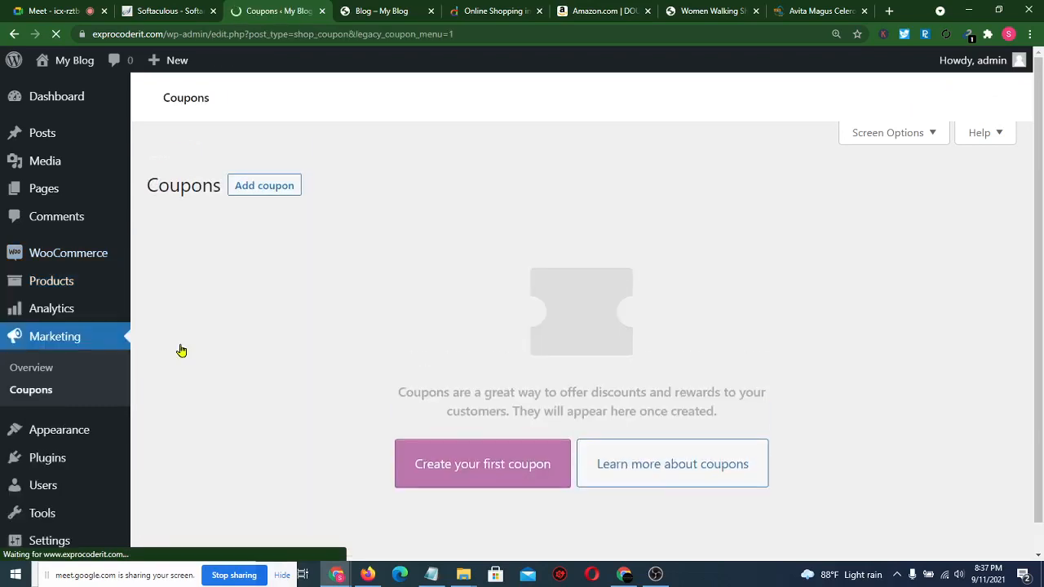
scroll(344, 349, "down", 3)
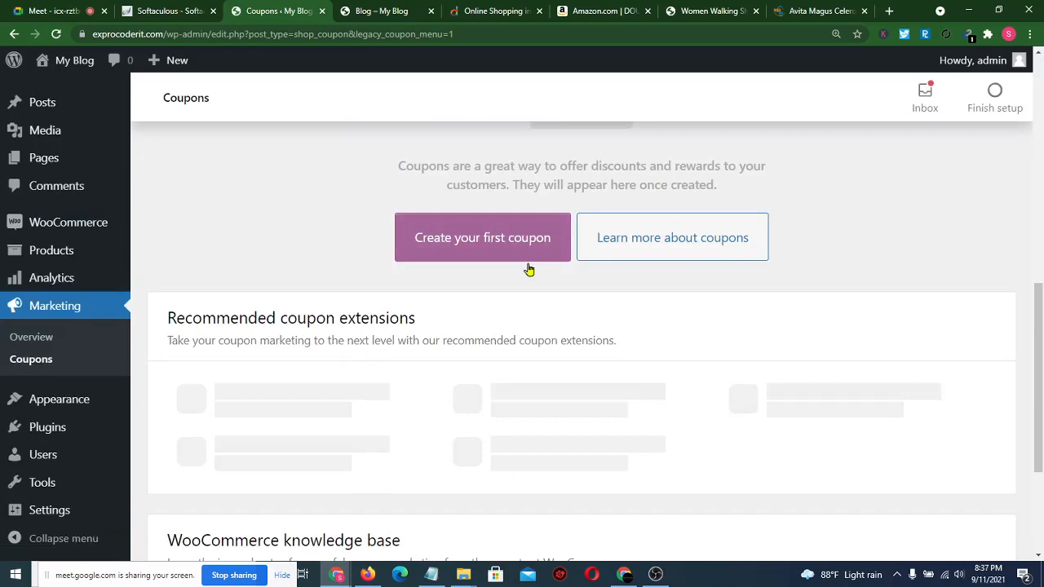
left_click(506, 236)
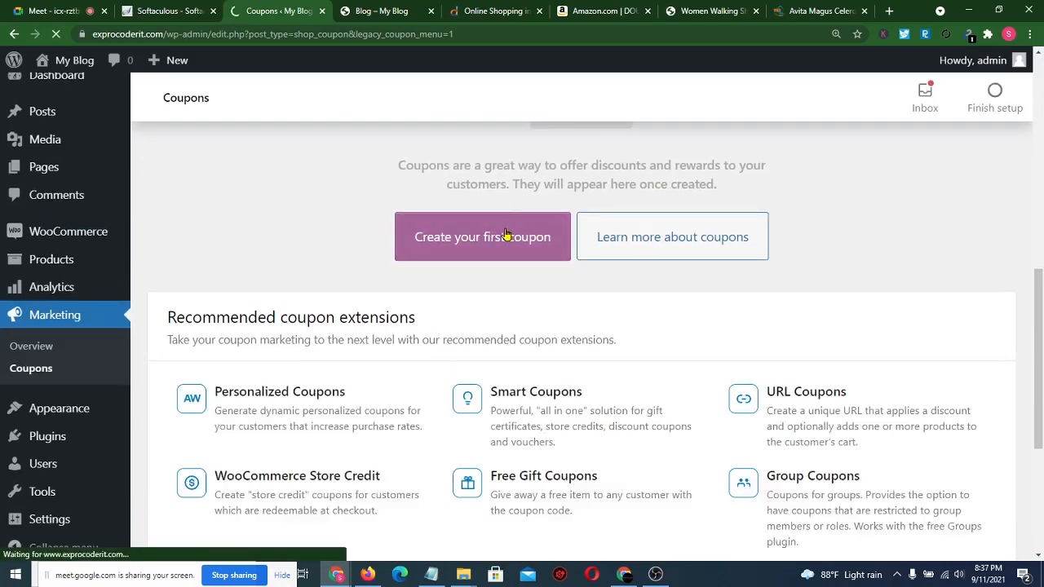
left_click(506, 235)
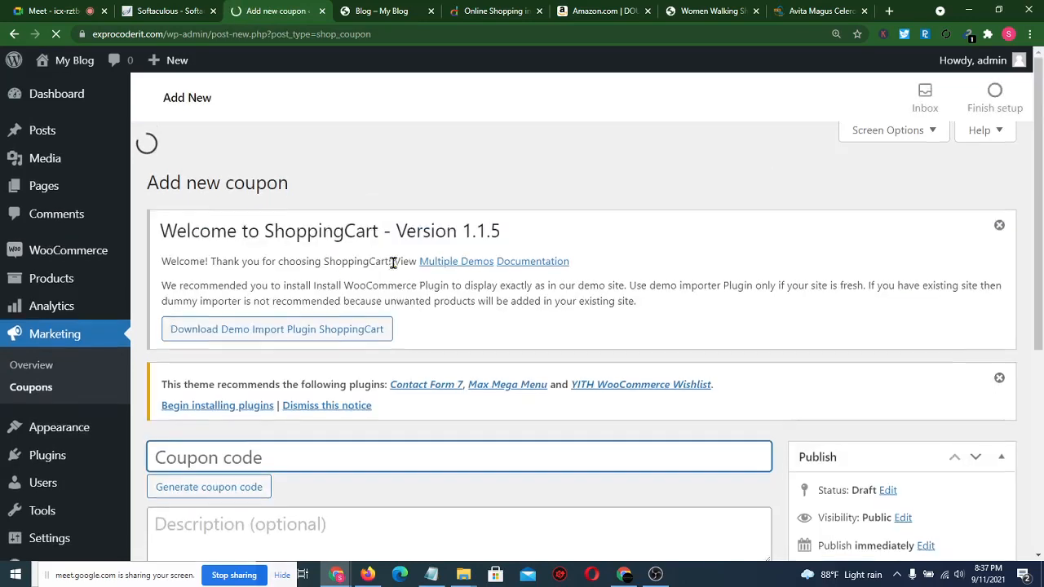
scroll(377, 269, "down", 3)
left_click(234, 277)
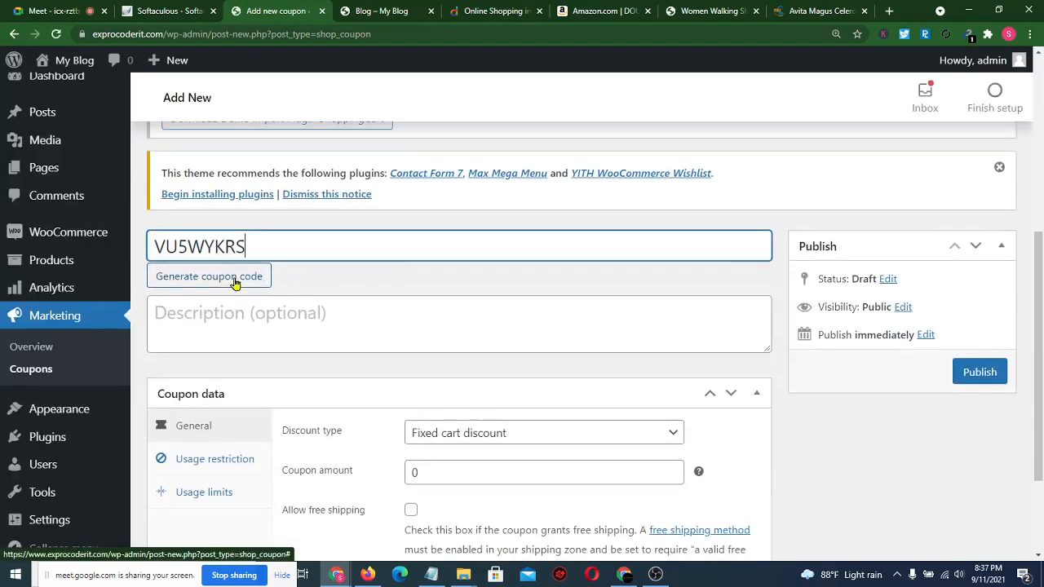
double_click(265, 238)
key("ctrl+c")
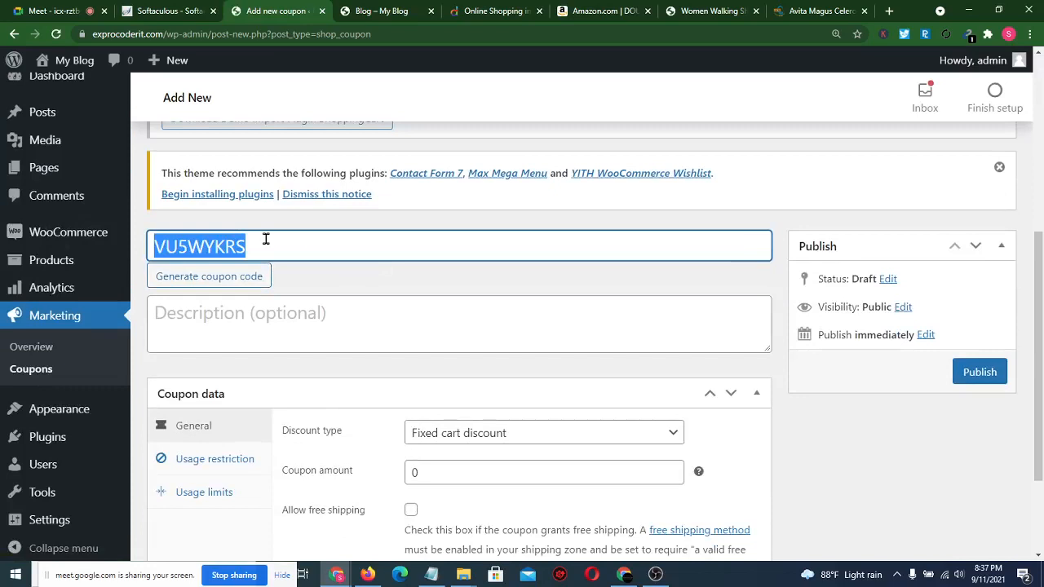
- Set a Fixed product discount of 1000 and publish the coupon
scroll(497, 391, "down", 3)
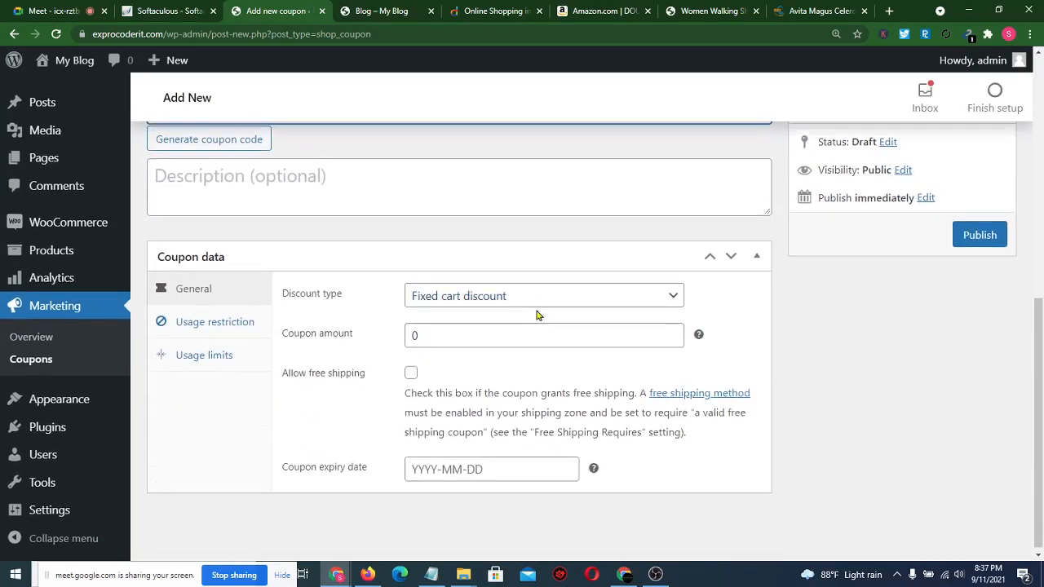
left_click(537, 305)
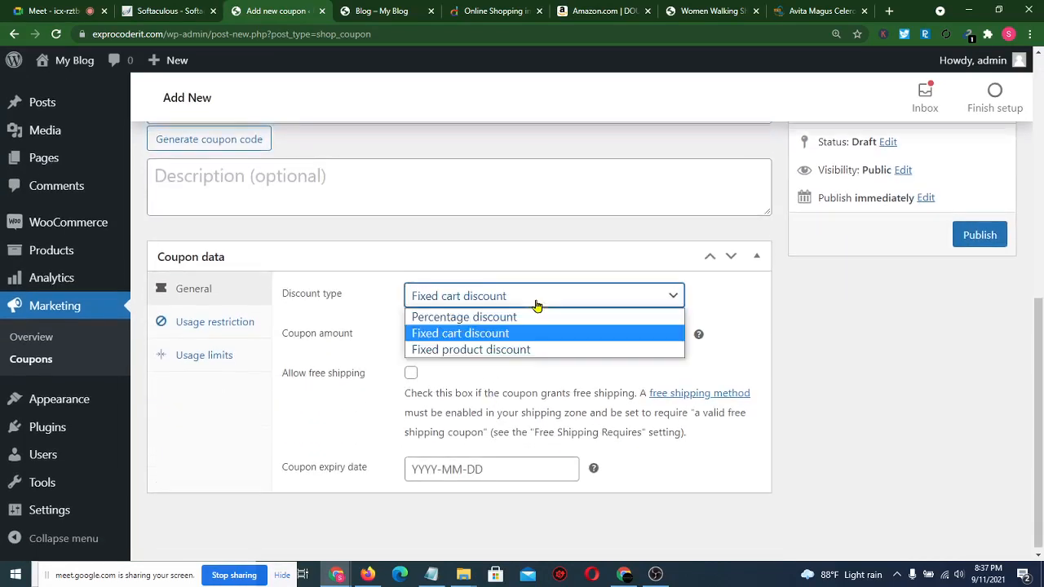
left_click(471, 349)
left_click(437, 337)
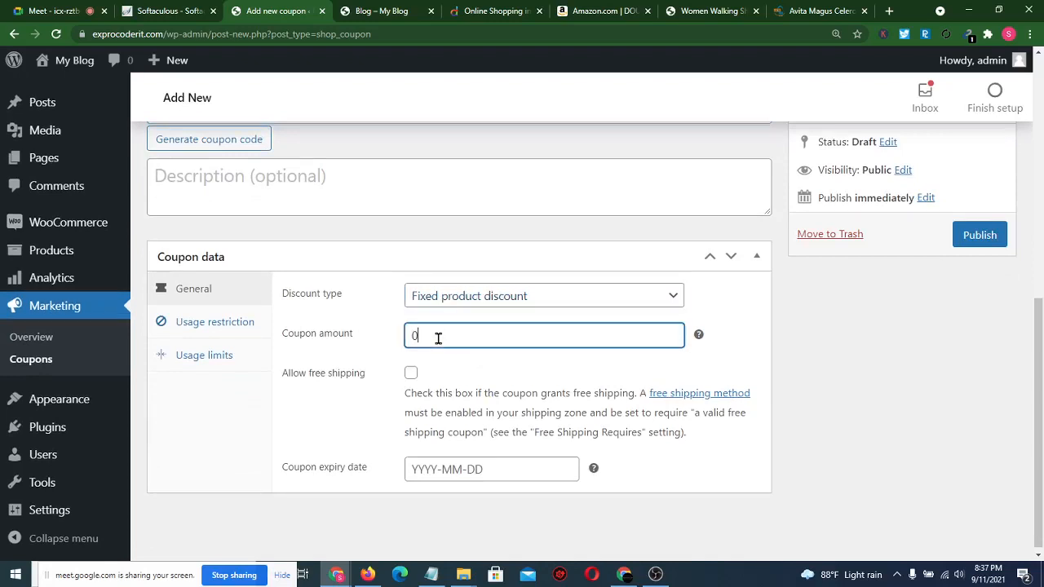
key("BackSpace")
type("1000")
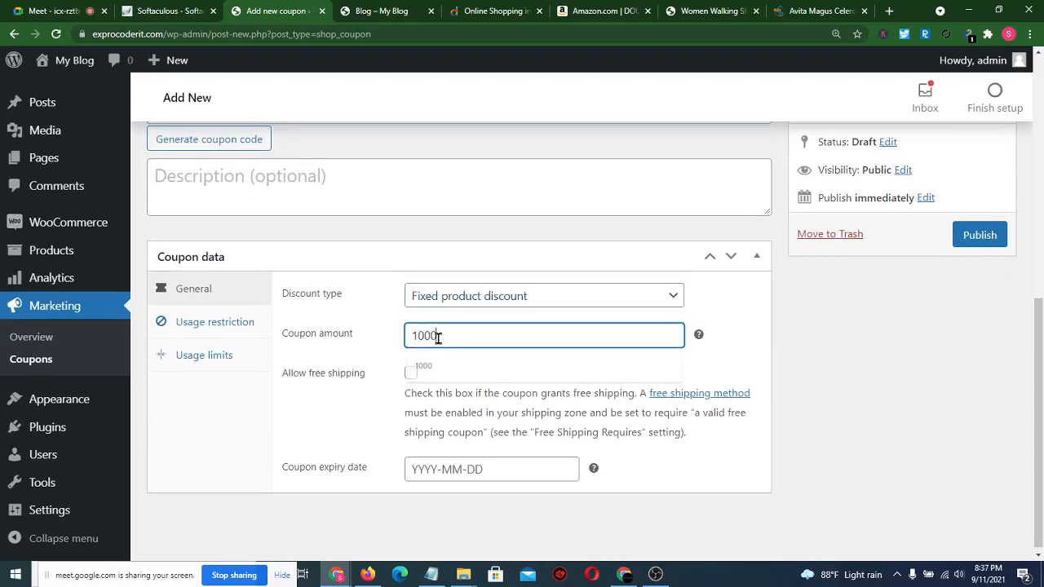
left_click(393, 252)
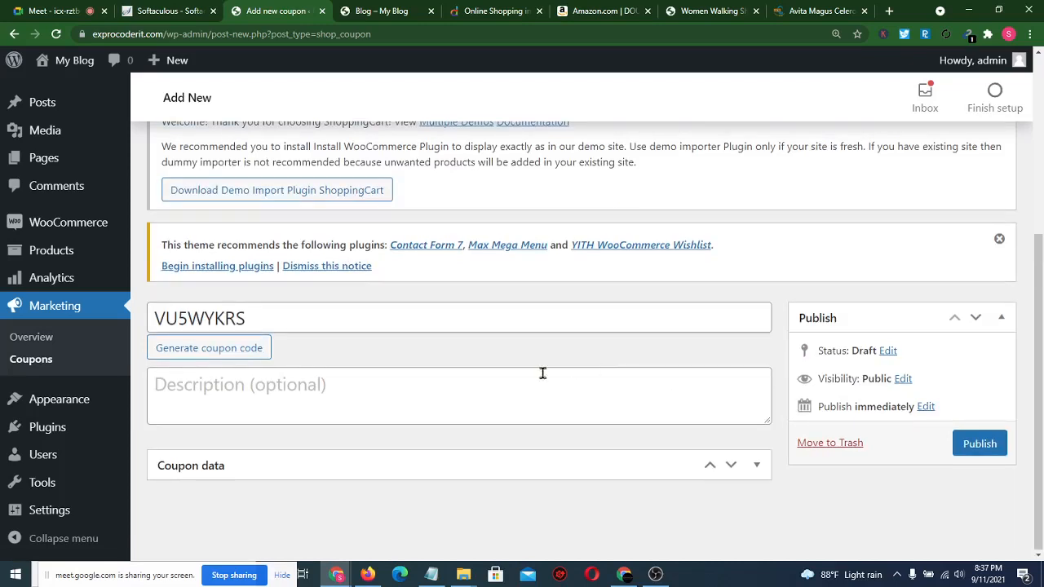
left_click(729, 471)
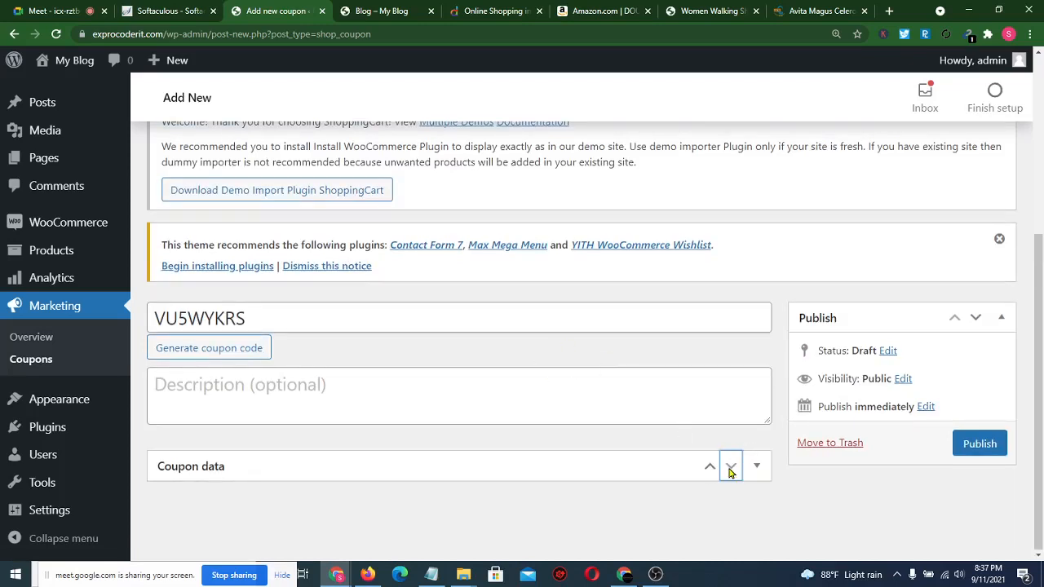
left_click(708, 468)
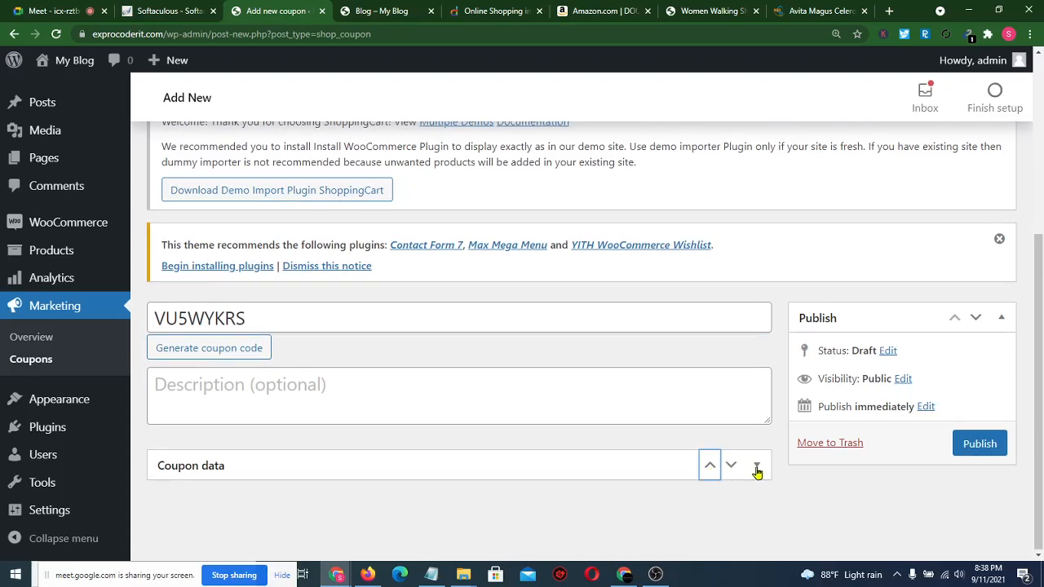
left_click(756, 469)
scroll(685, 434, "down", 3)
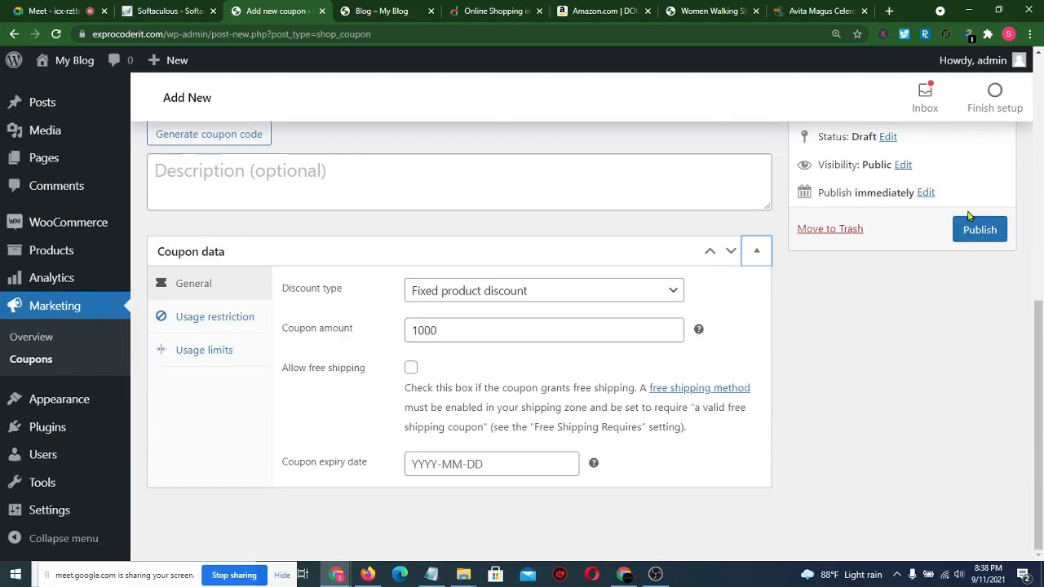
left_click(978, 232)
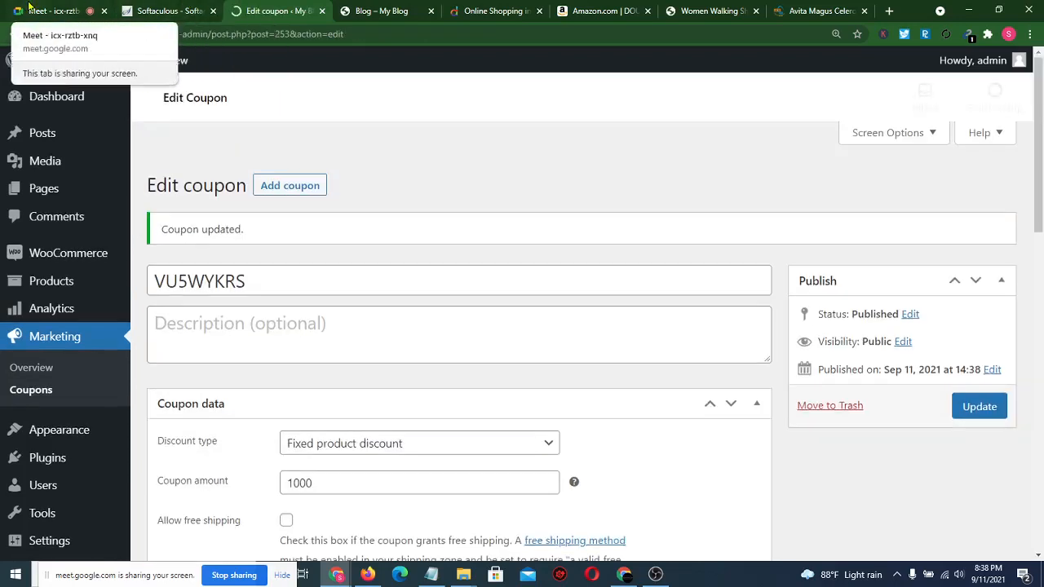
- Send the generated coupon code in the Meet chat and check the participant list
left_click(53, 11)
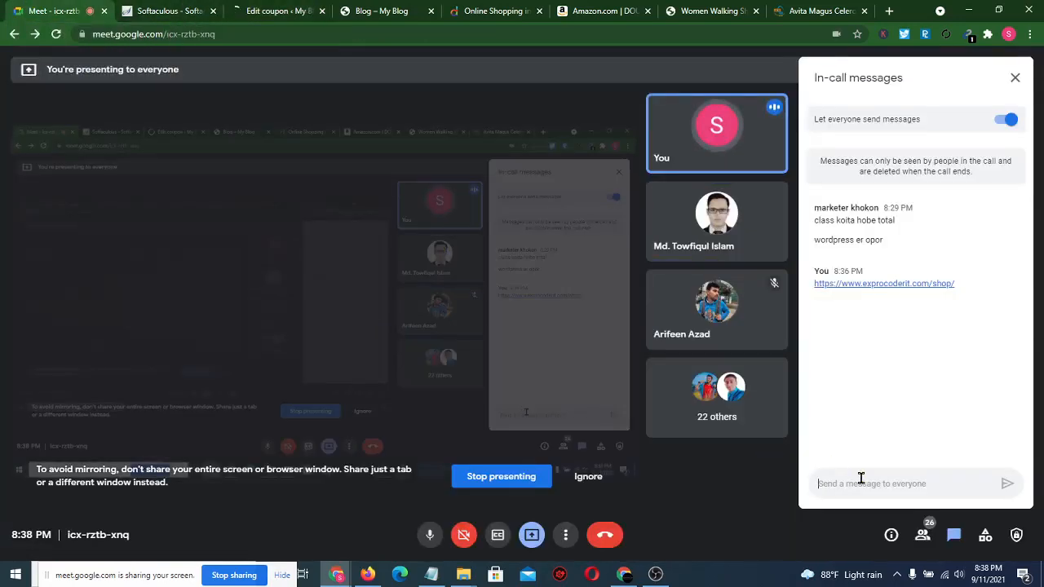
key("ctrl+v")
key("Return")
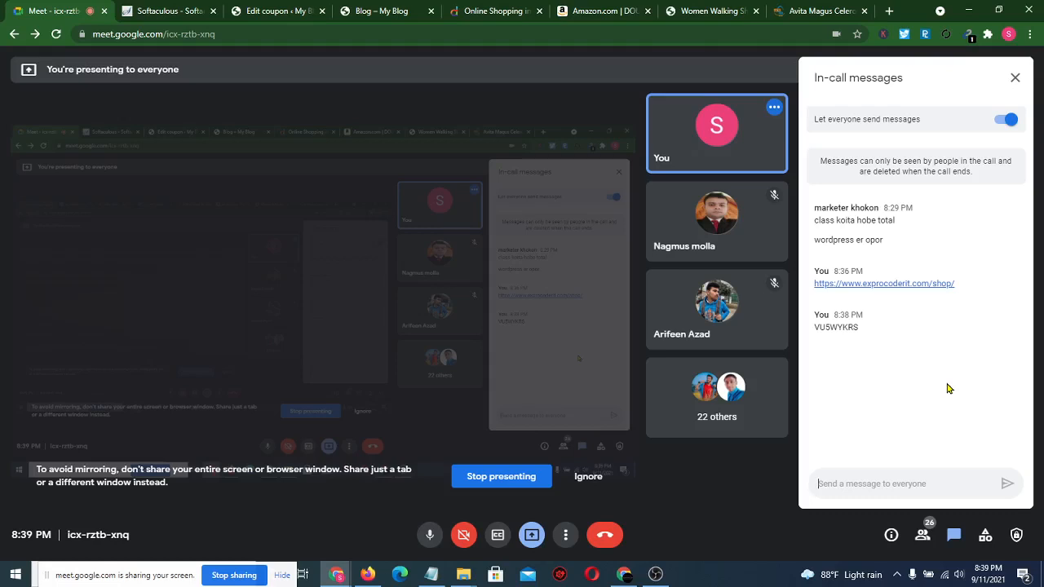
left_click(924, 532)
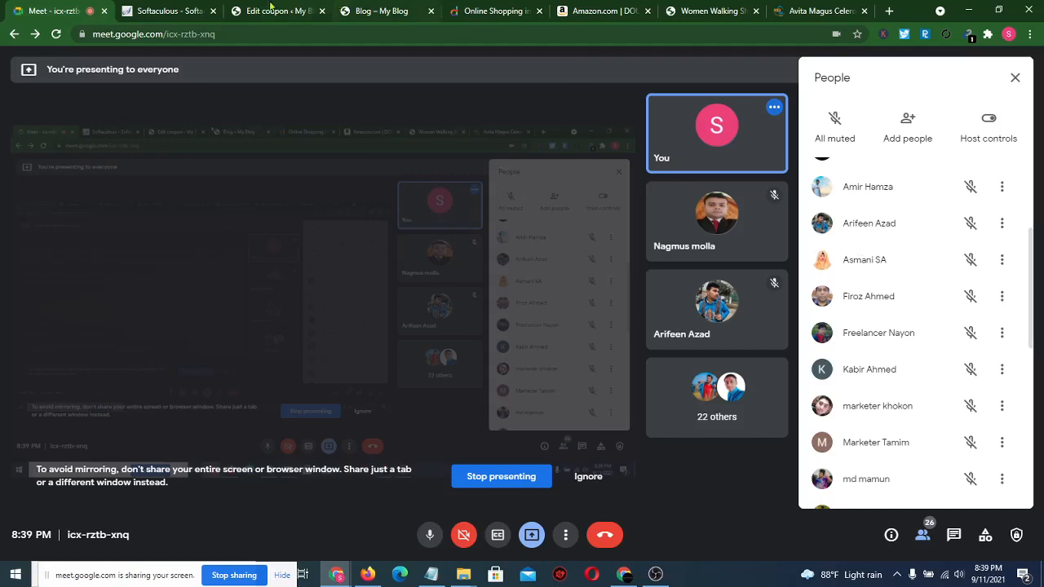
left_click(246, 8)
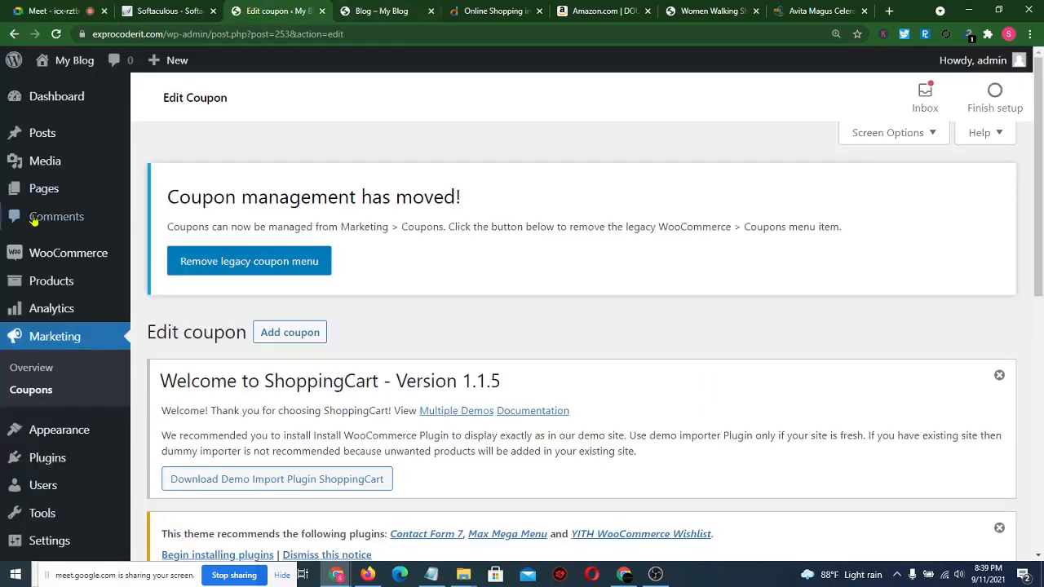
- Reload the Edit coupon page for VU5WYKRS twice until it finishes loading
mouse_move(63, 255)
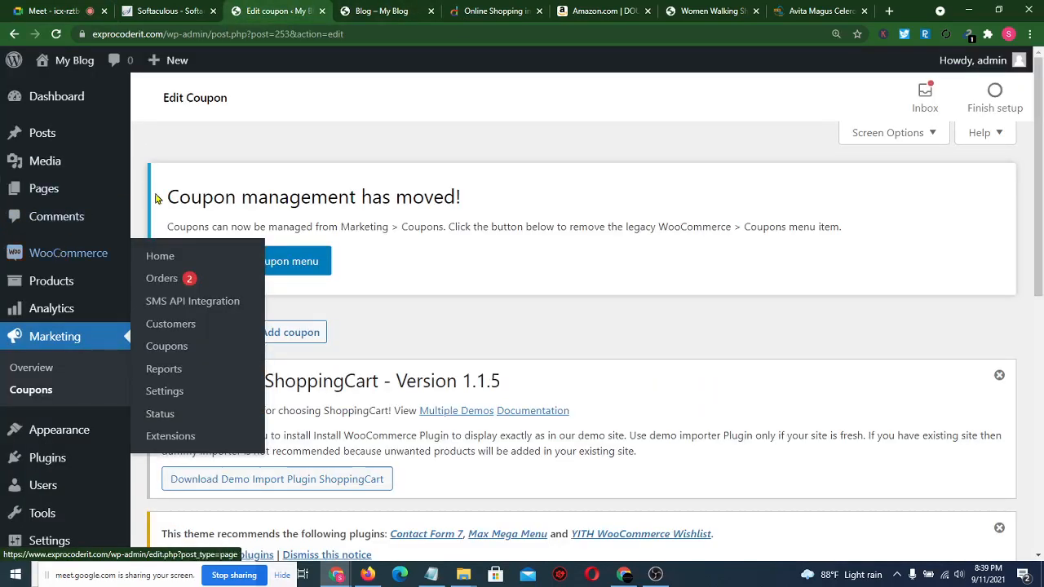
left_click(56, 34)
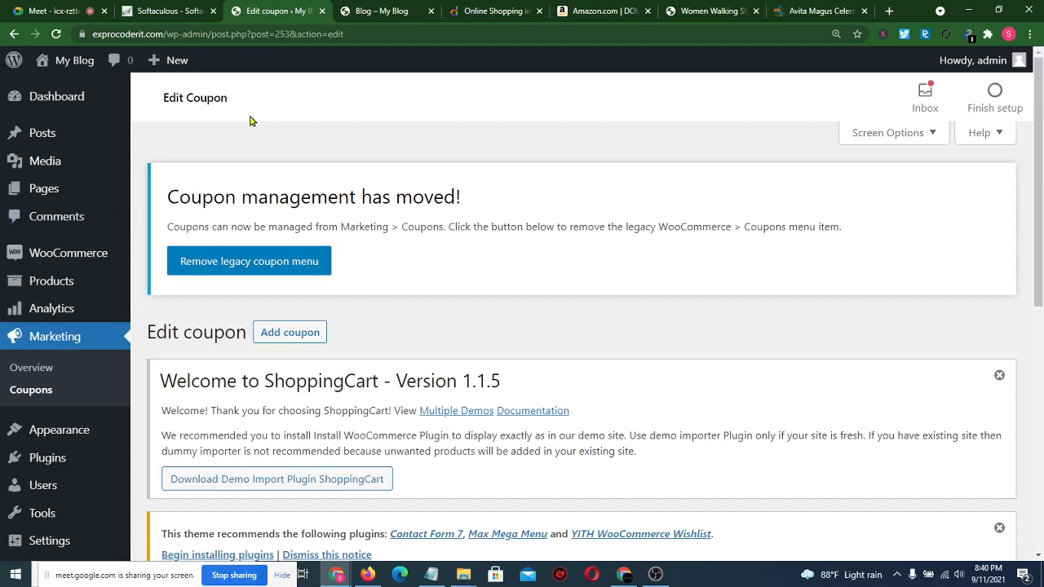
left_click(55, 33)
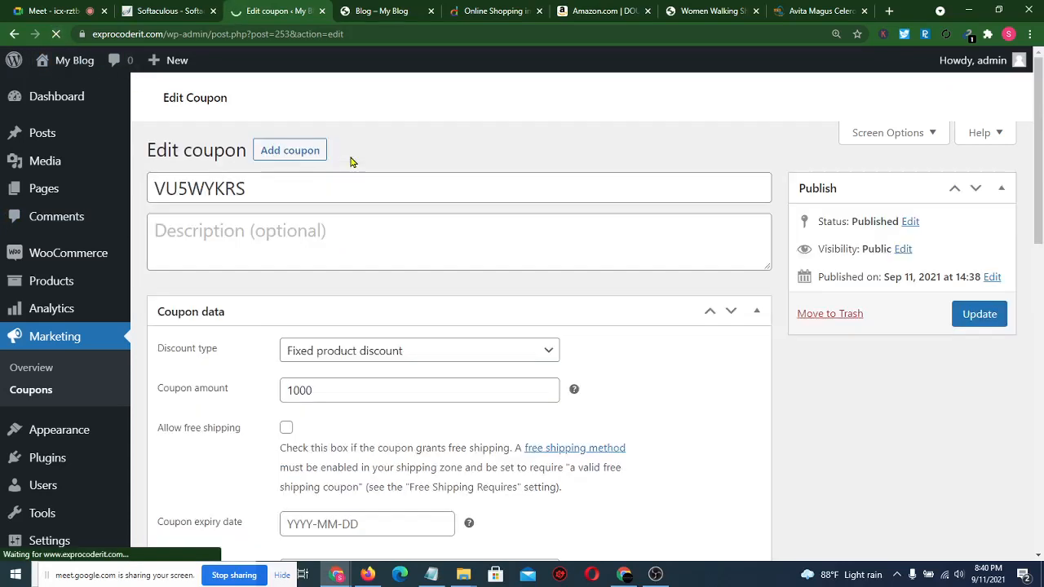
mouse_move(71, 255)
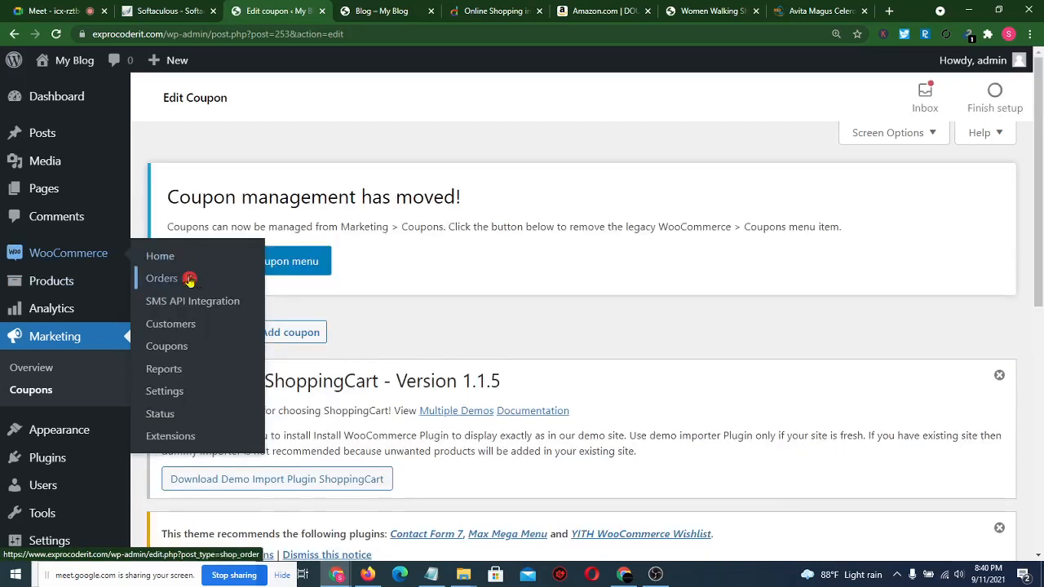
- Open the WooCommerce Orders list and scroll through the existing orders
left_click(173, 283)
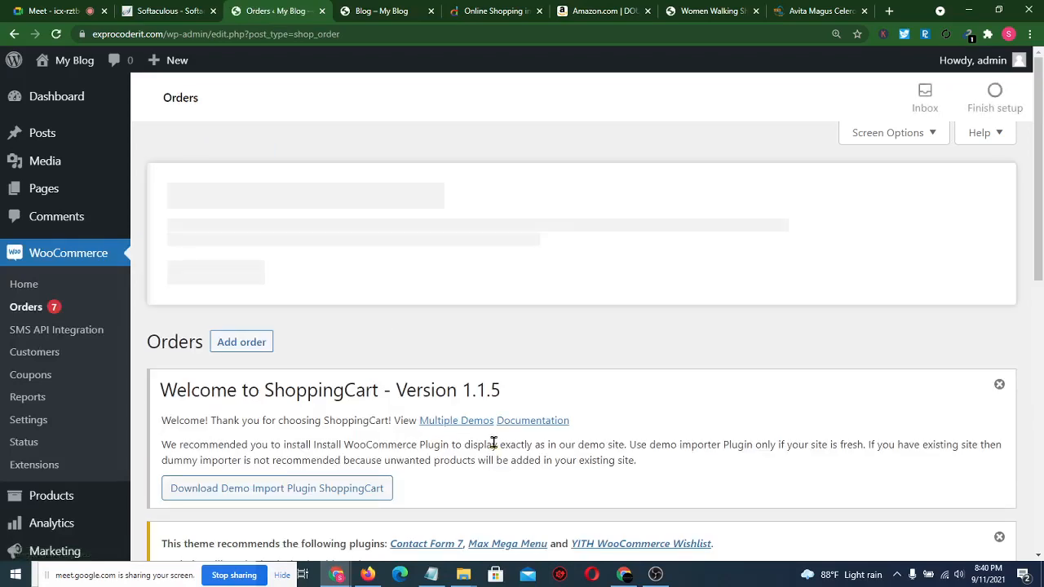
scroll(493, 448, "down", 5)
scroll(493, 448, "down", 3)
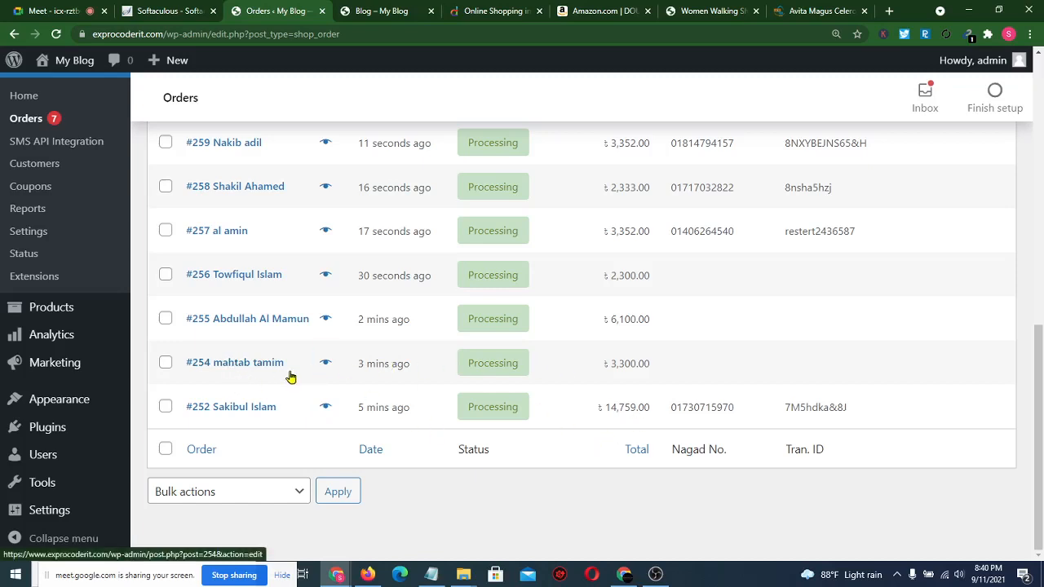
scroll(289, 377, "up", 1)
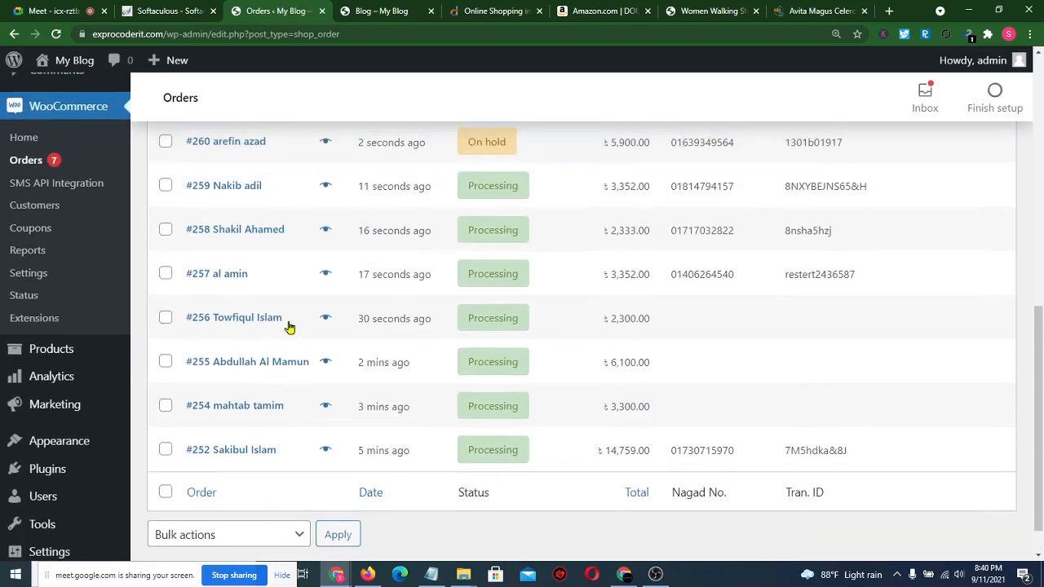
scroll(287, 325, "up", 2)
scroll(290, 327, "up", 1)
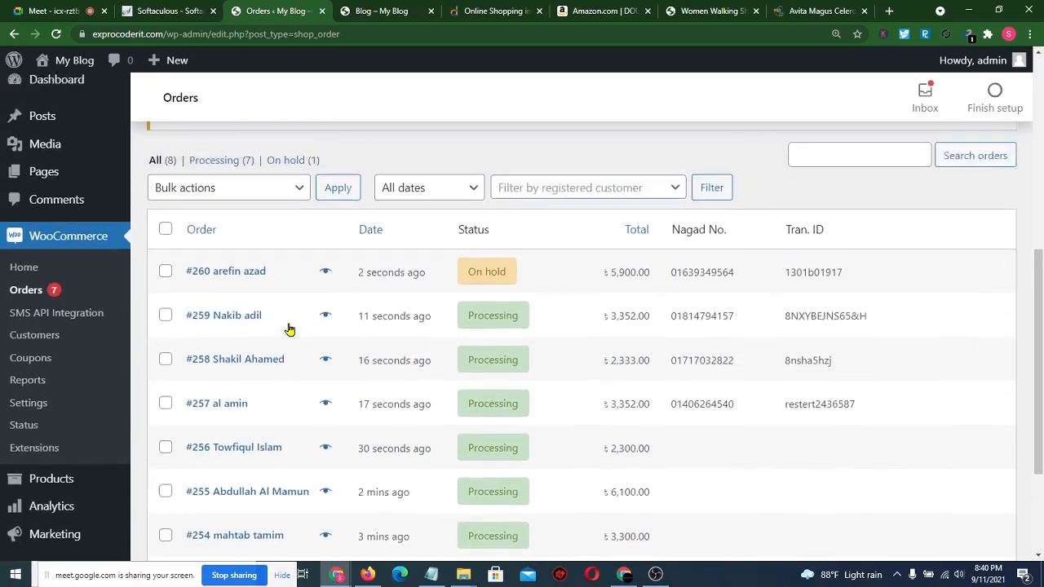
scroll(289, 329, "up", 1)
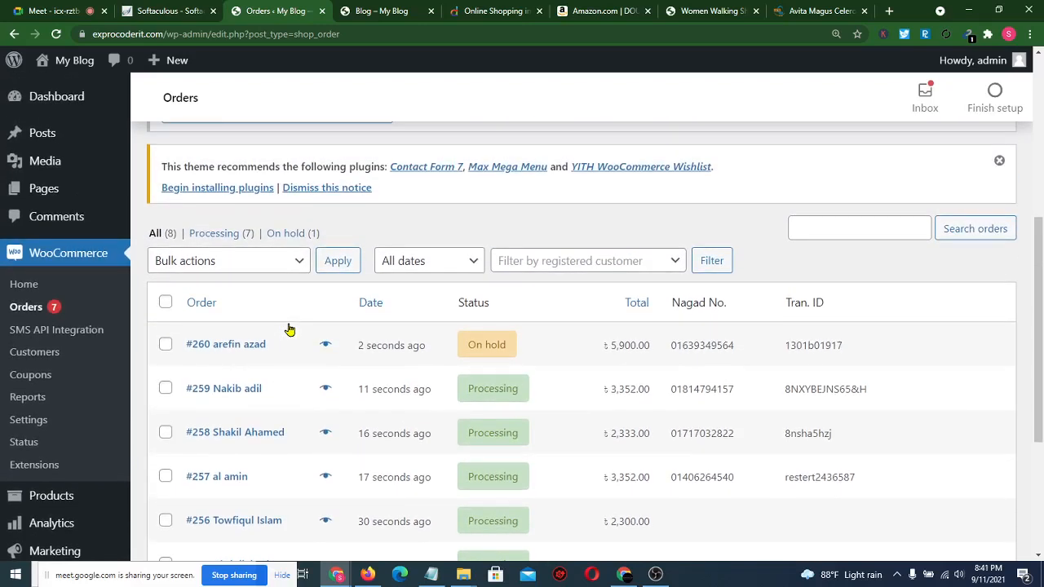
scroll(290, 328, "down", 3)
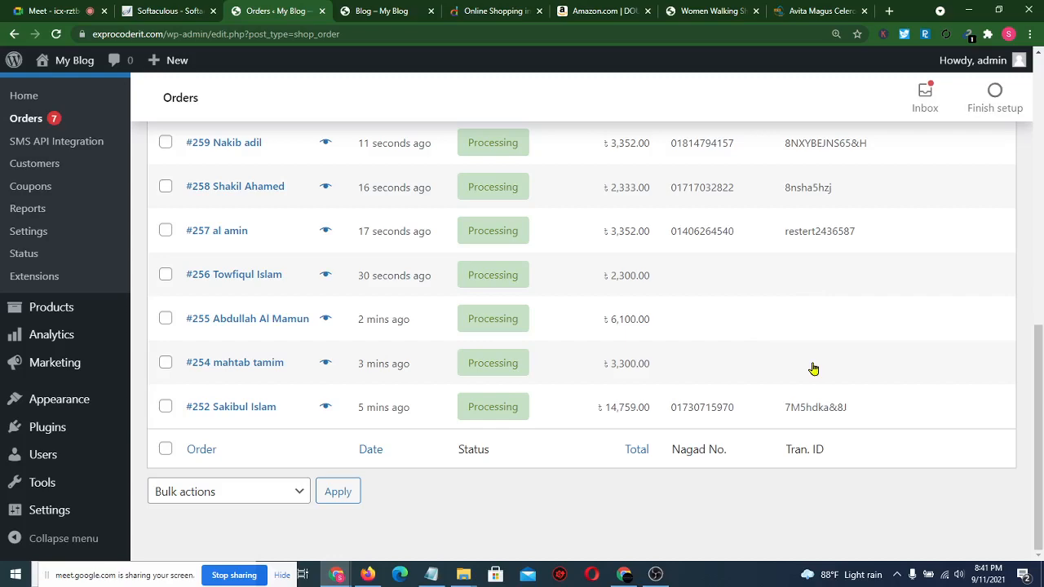
- Refresh the orders list with F5 and open the newest on-hold Nagad order
key("F5")
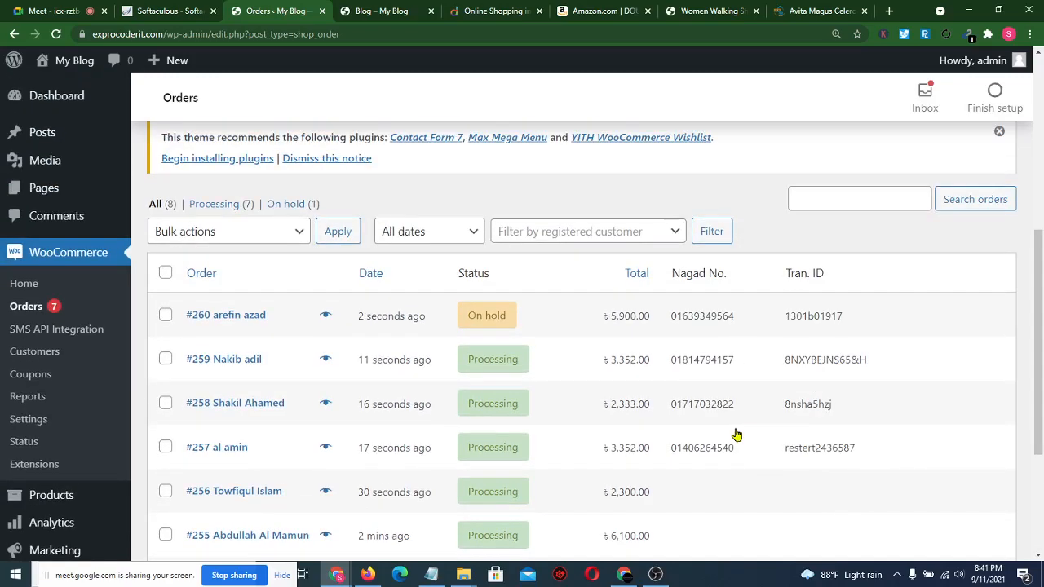
scroll(736, 431, "down", 3)
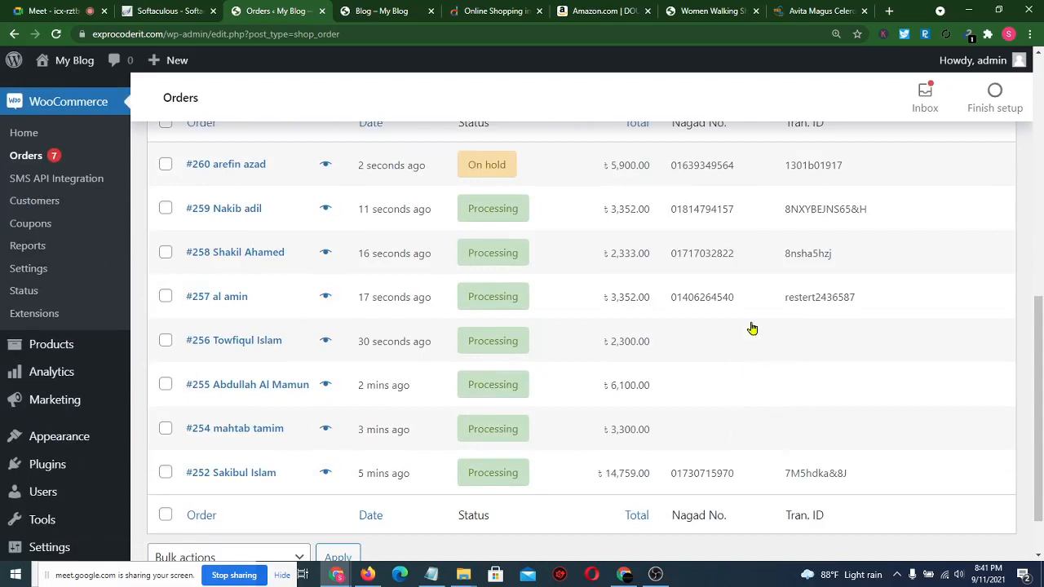
scroll(752, 328, "up", 1)
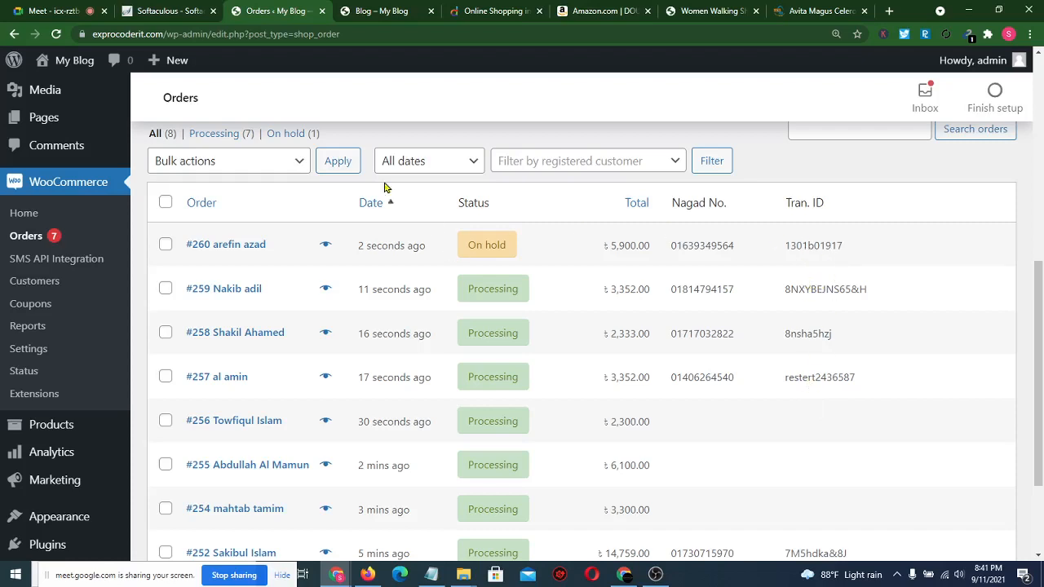
left_click(241, 252)
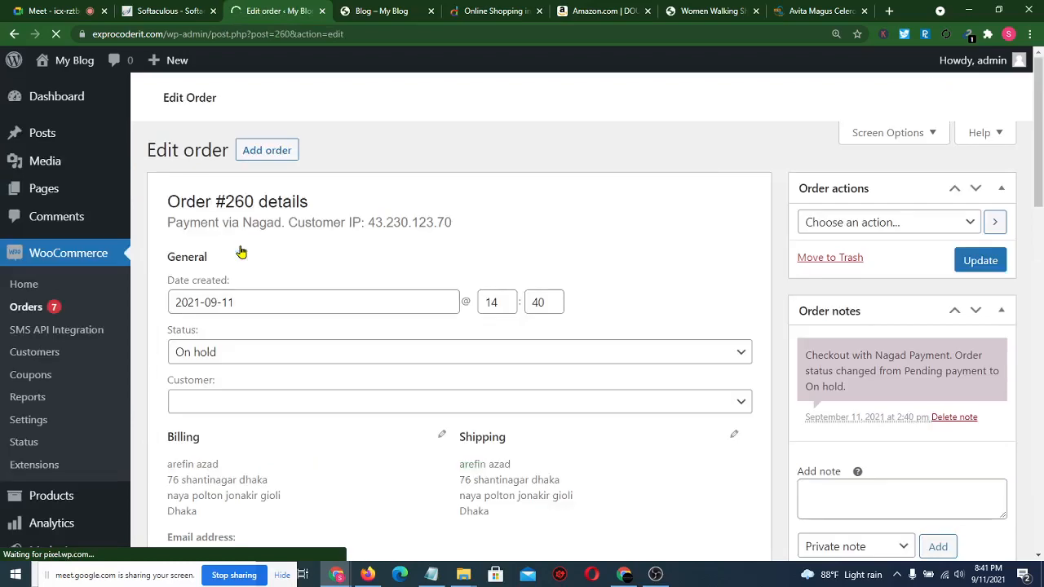
- Review the on-hold order: 3 walking shoes, ৳3,000 coupon, ৳500 shipping, ৳5,900 total
scroll(359, 290, "down", 5)
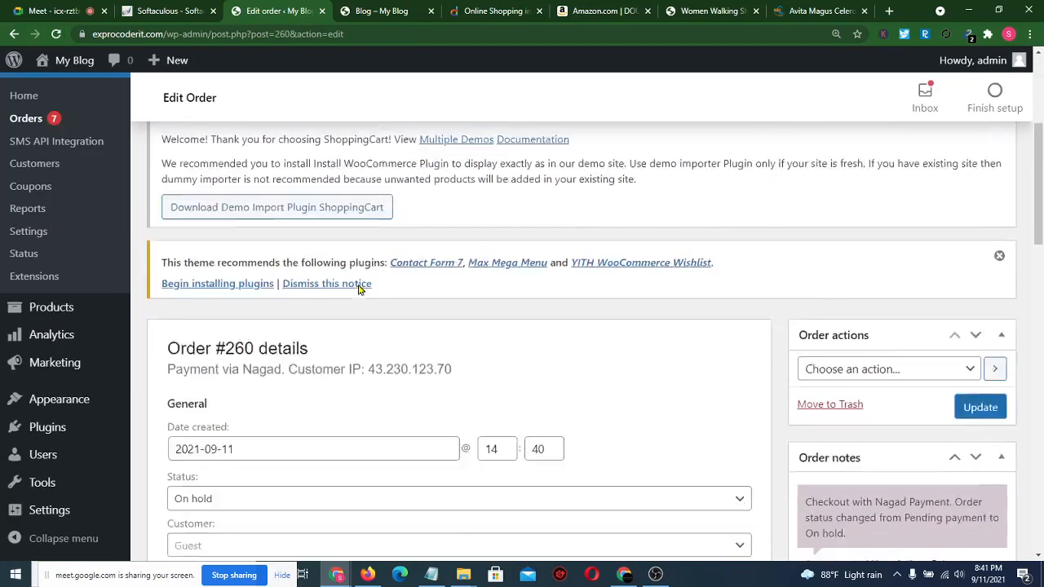
scroll(352, 337, "down", 5)
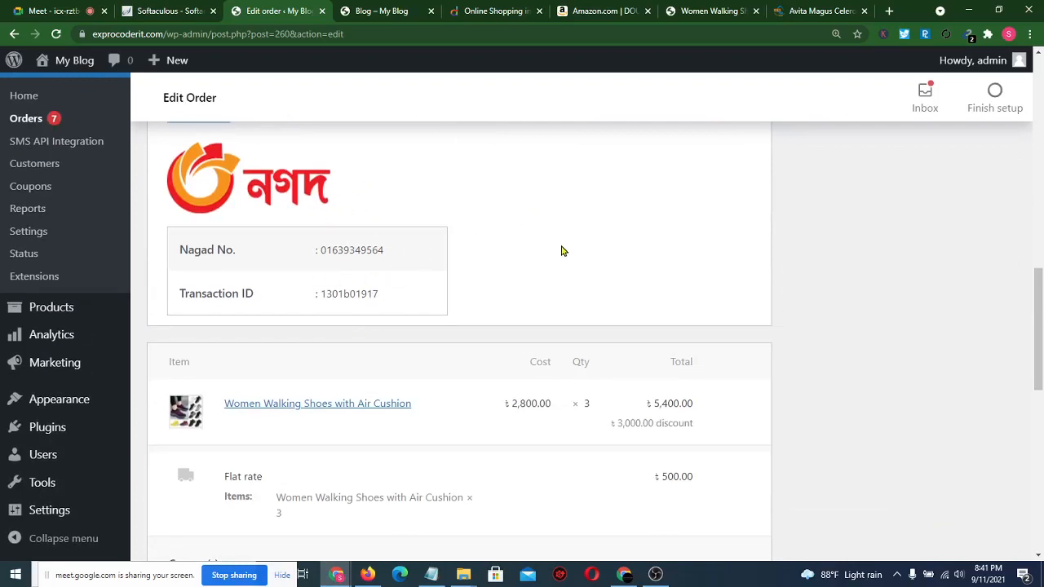
scroll(561, 251, "down", 1)
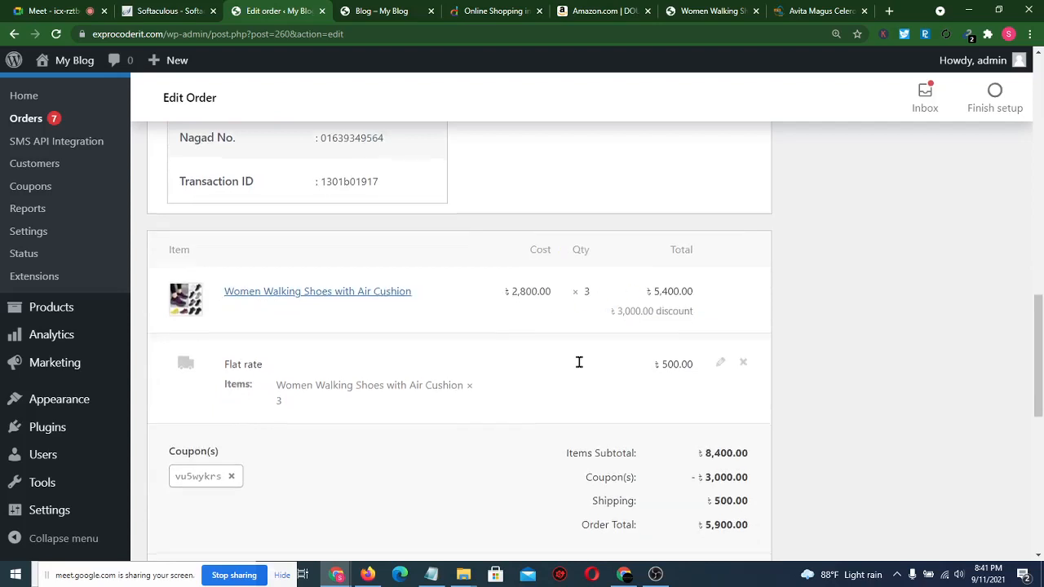
scroll(578, 361, "down", 2)
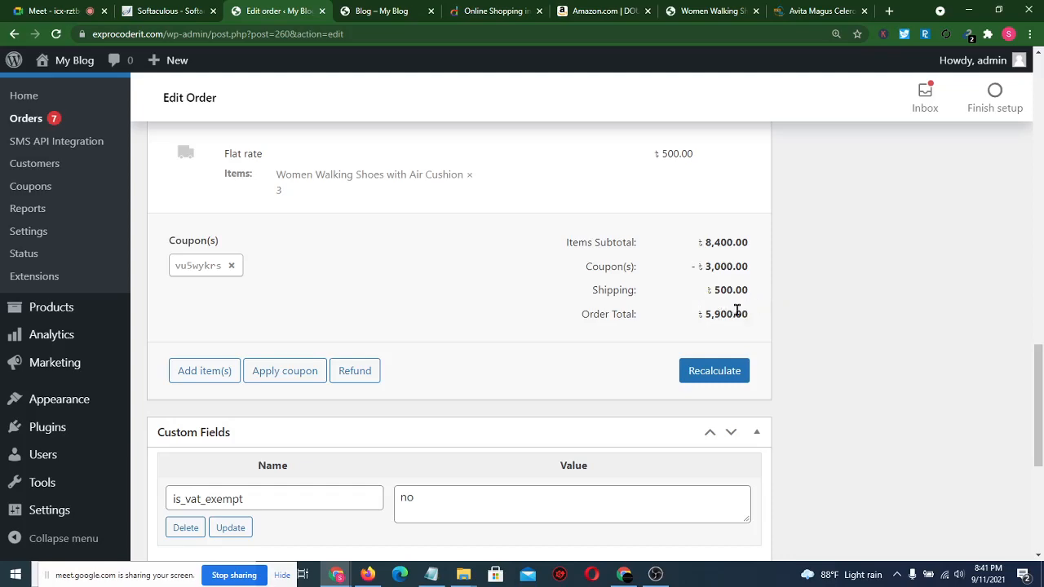
scroll(607, 332, "down", 4)
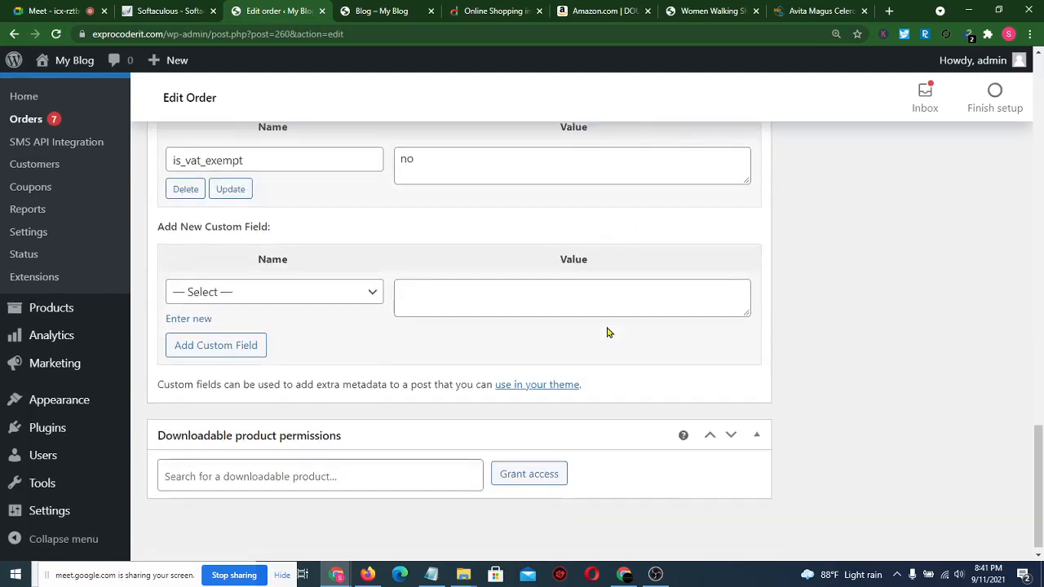
scroll(534, 250, "up", 12)
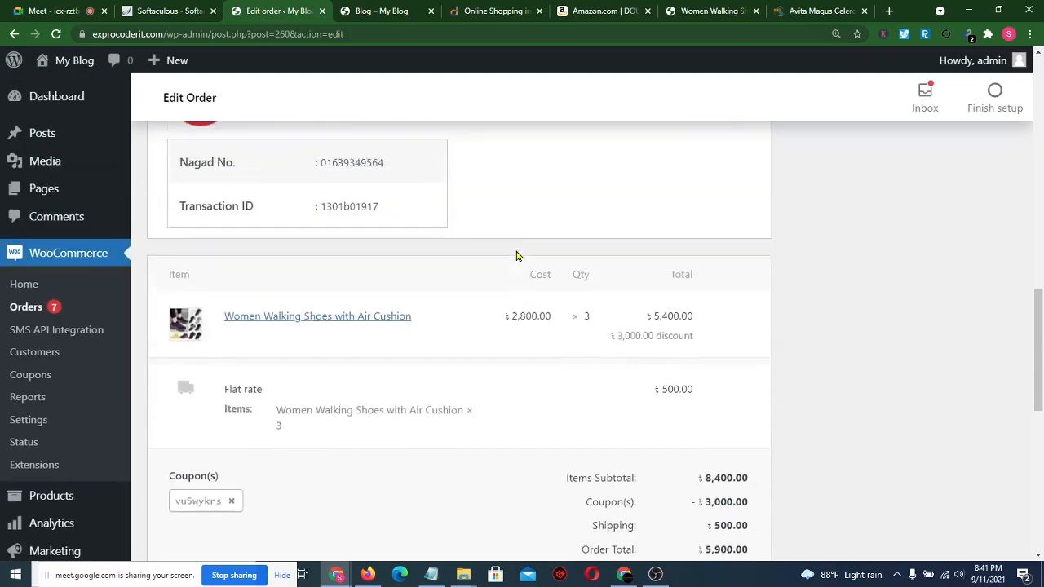
scroll(516, 256, "up", 2)
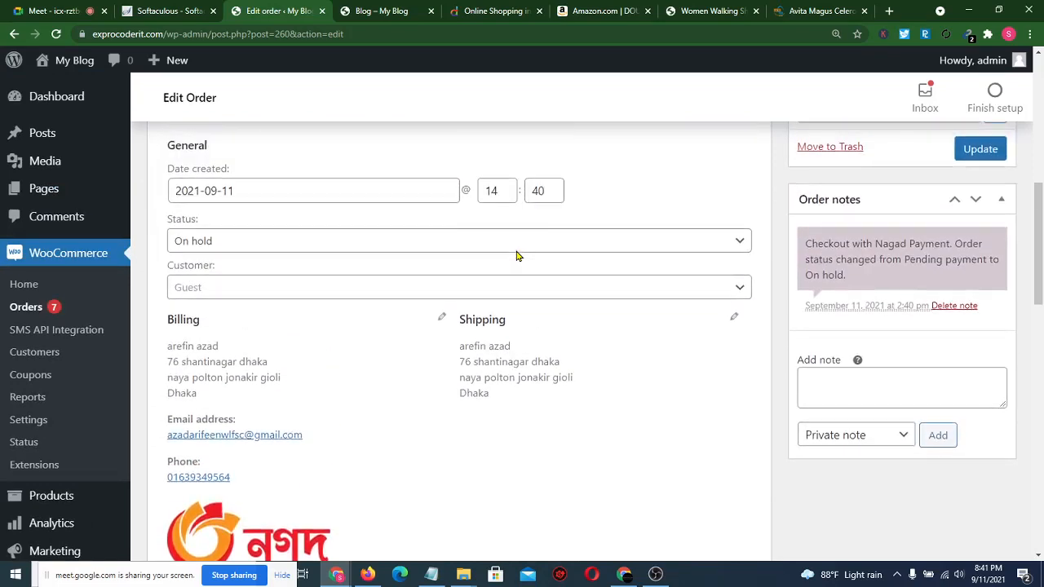
- Change the ৳5,900 order's status to Completed, update it, and return to the Orders list
left_click(353, 242)
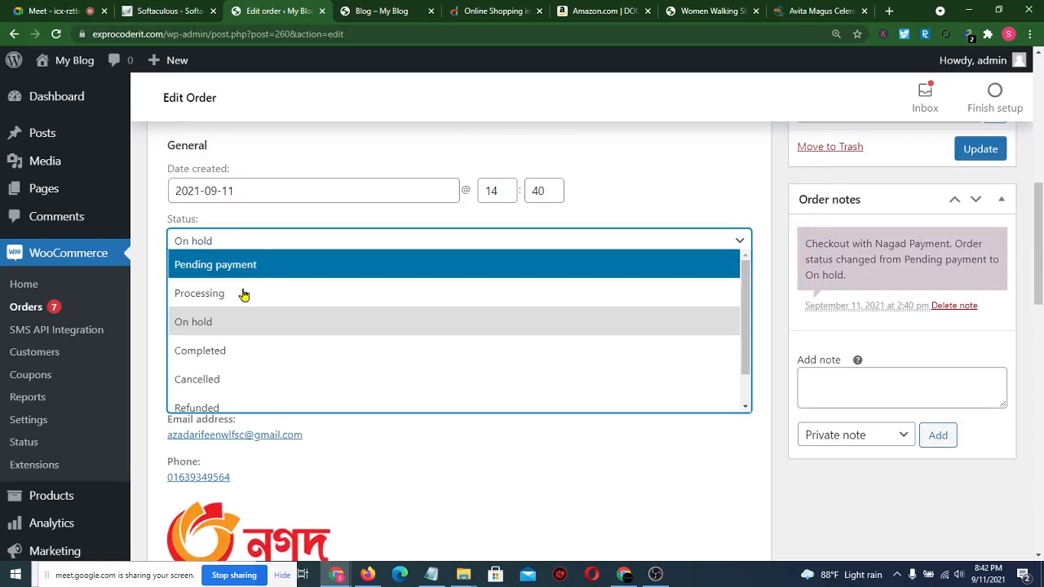
left_click(235, 350)
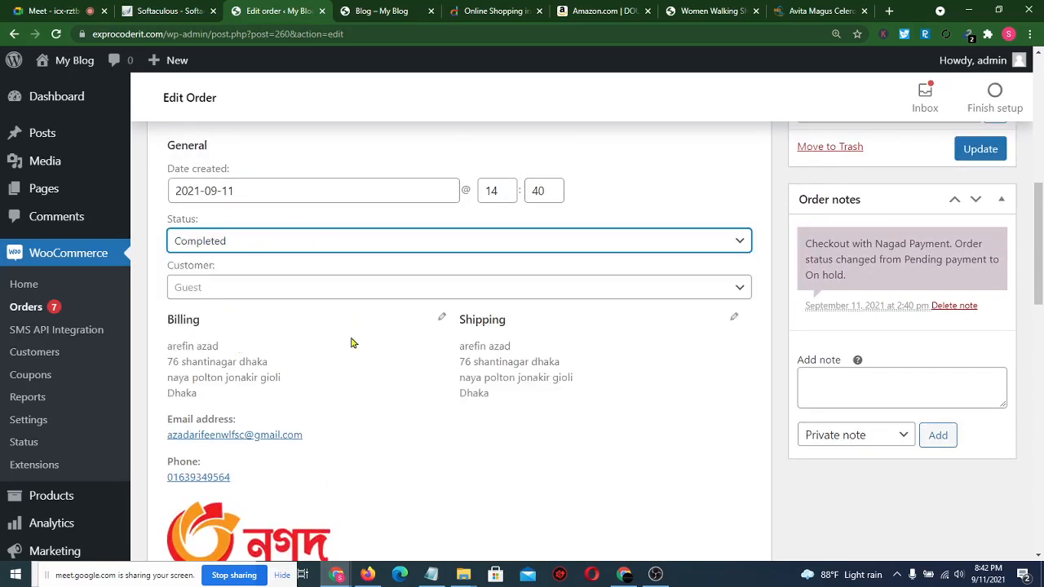
left_click(981, 153)
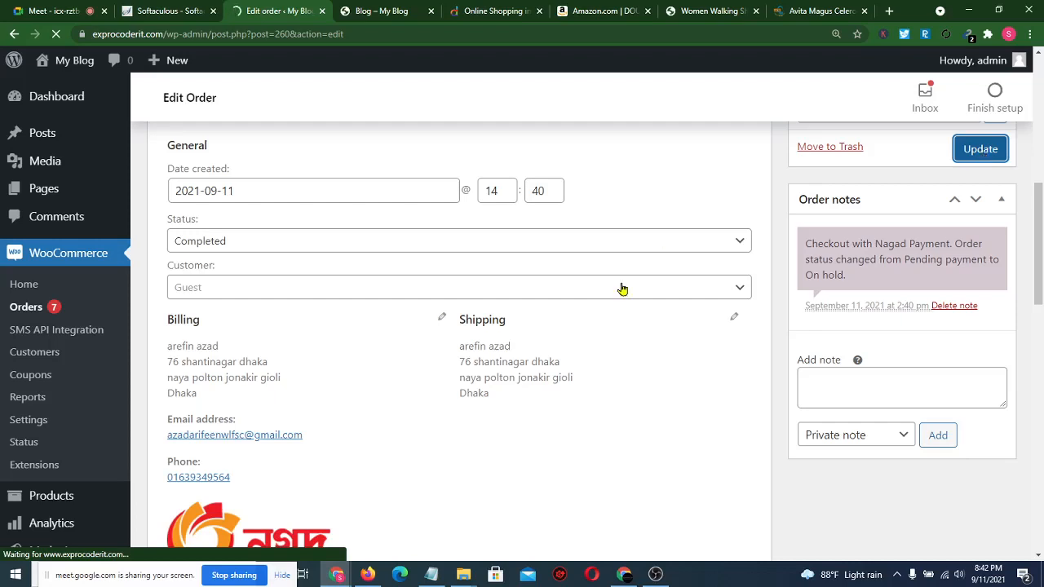
left_click(51, 305)
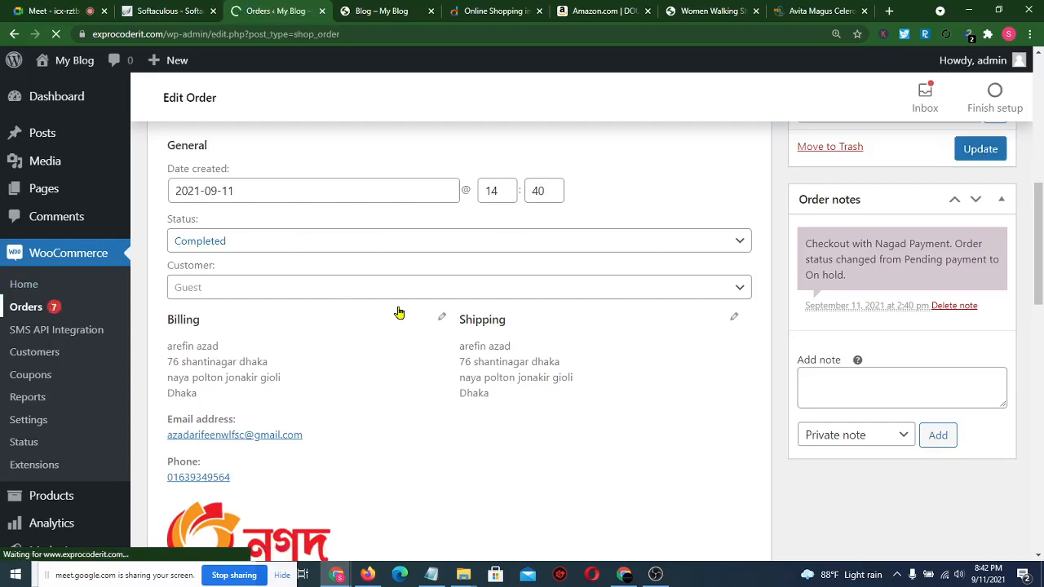
scroll(443, 410, "down", 5)
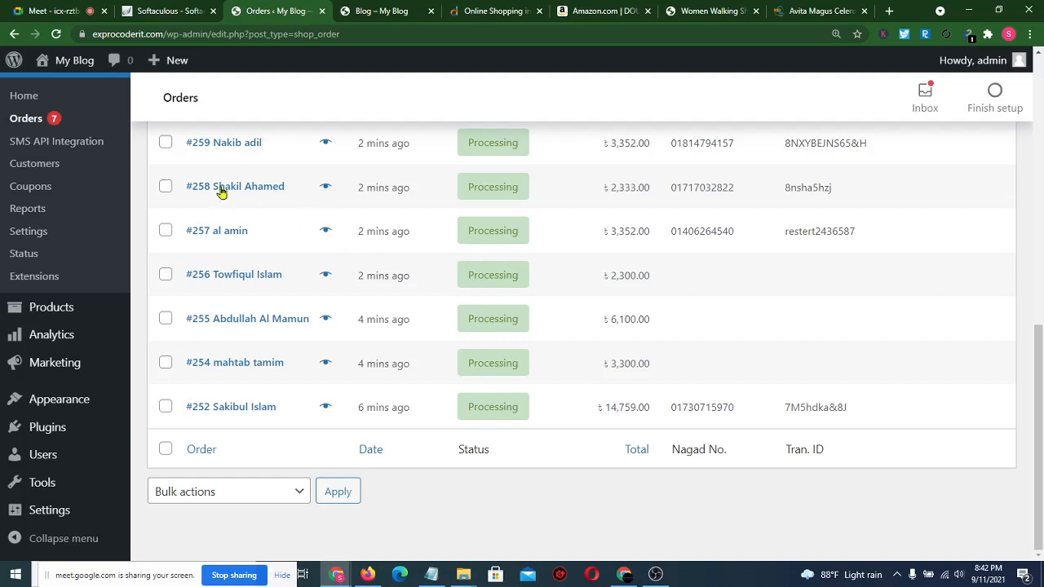
- Open the Customers list and reset the browser zoom from 125% to 100%
left_click(34, 163)
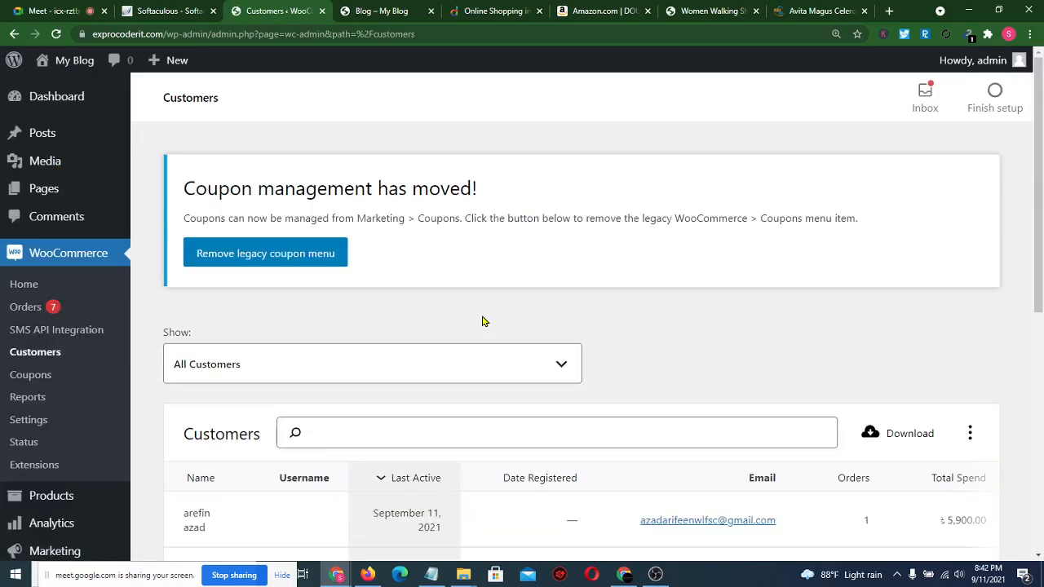
scroll(482, 321, "down", 4)
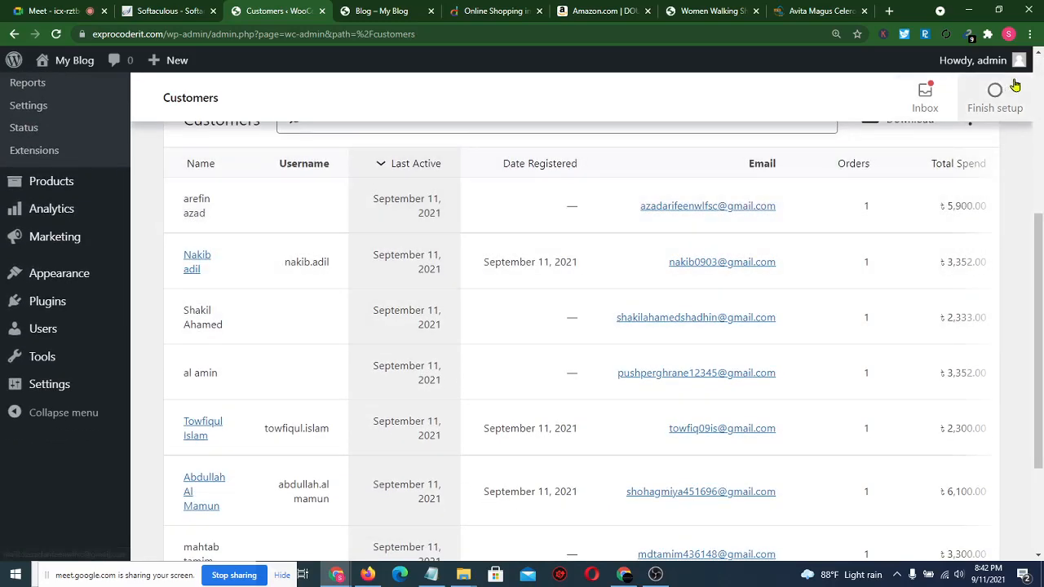
left_click(1030, 33)
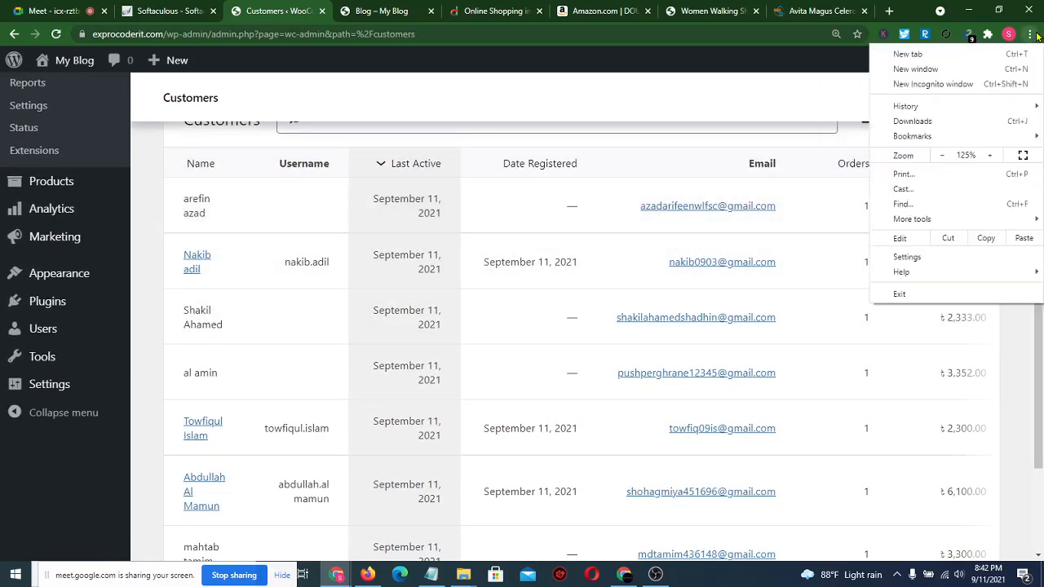
left_click(944, 156)
left_click(944, 155)
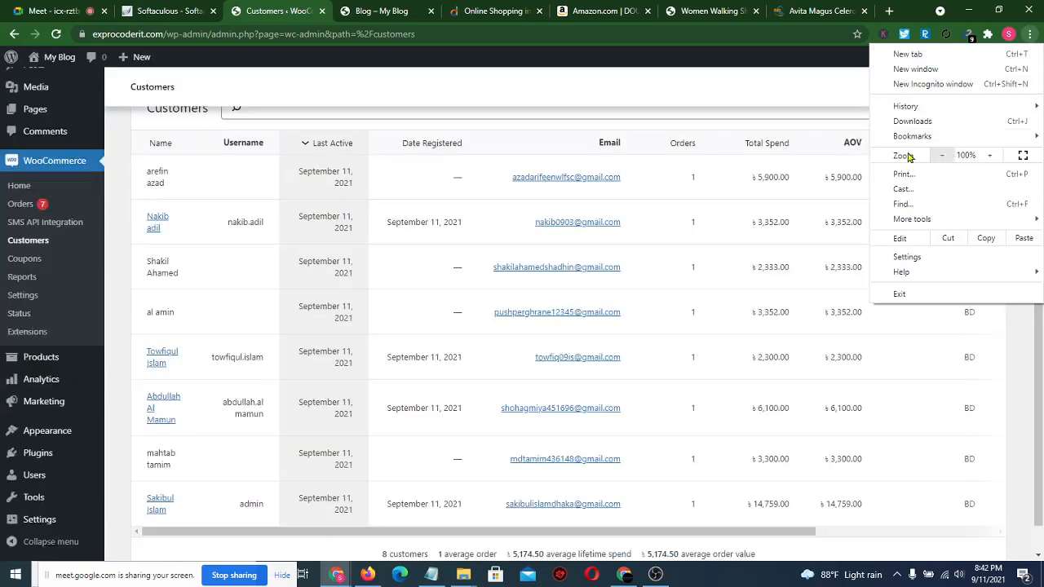
left_click(119, 219)
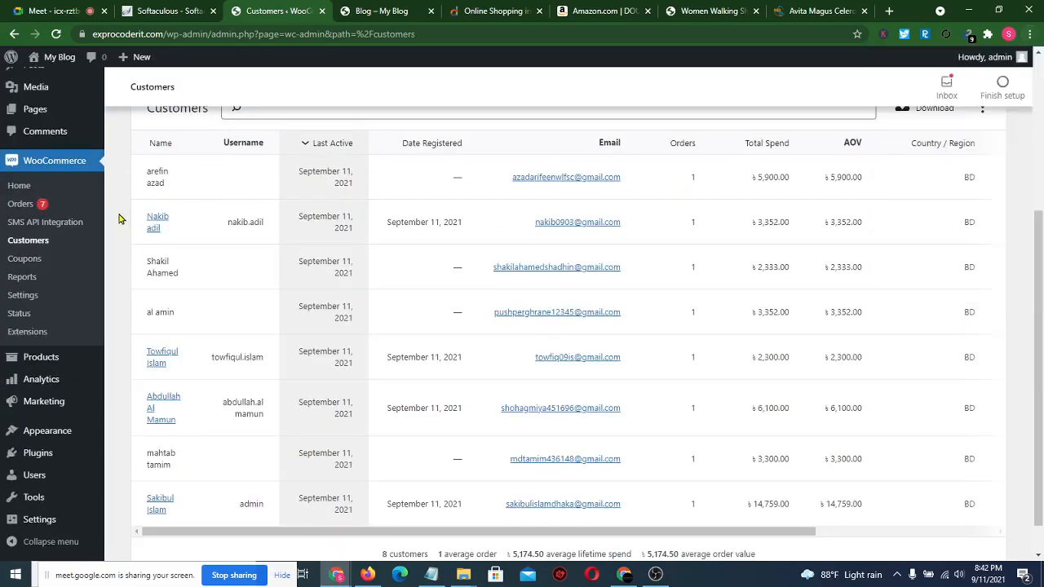
- Scroll the eight customers and pan the table right to show City, Region and Postal Code
scroll(119, 219, "up", 1)
scroll(163, 163, "down", 2)
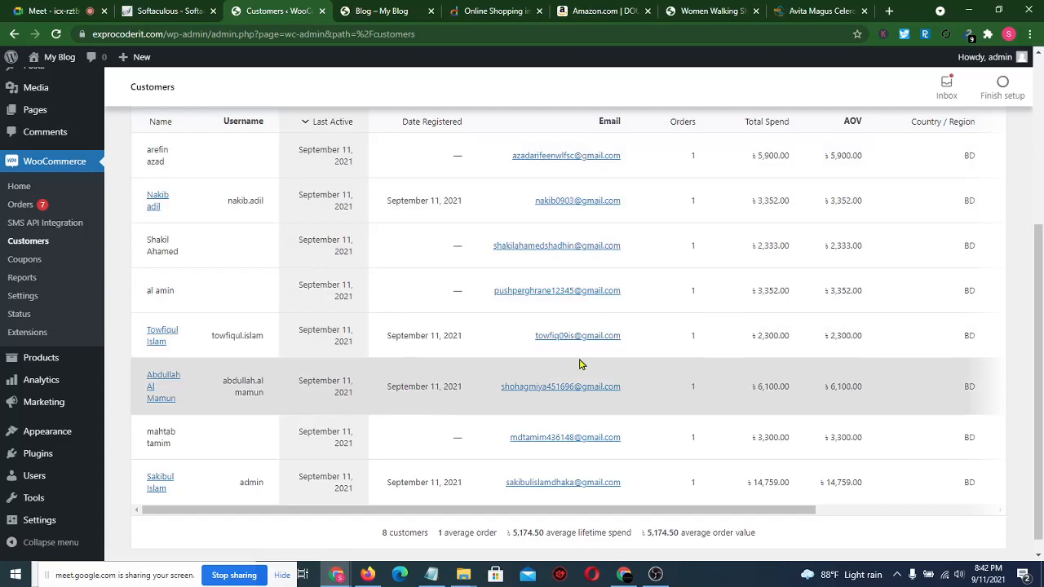
scroll(580, 364, "down", 1)
scroll(579, 365, "up", 5)
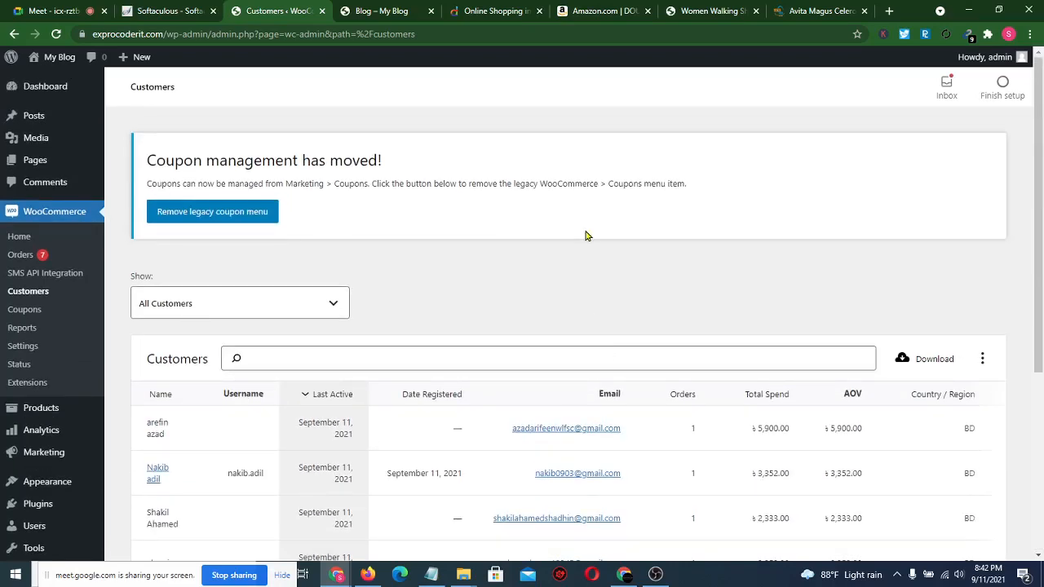
scroll(588, 235, "down", 4)
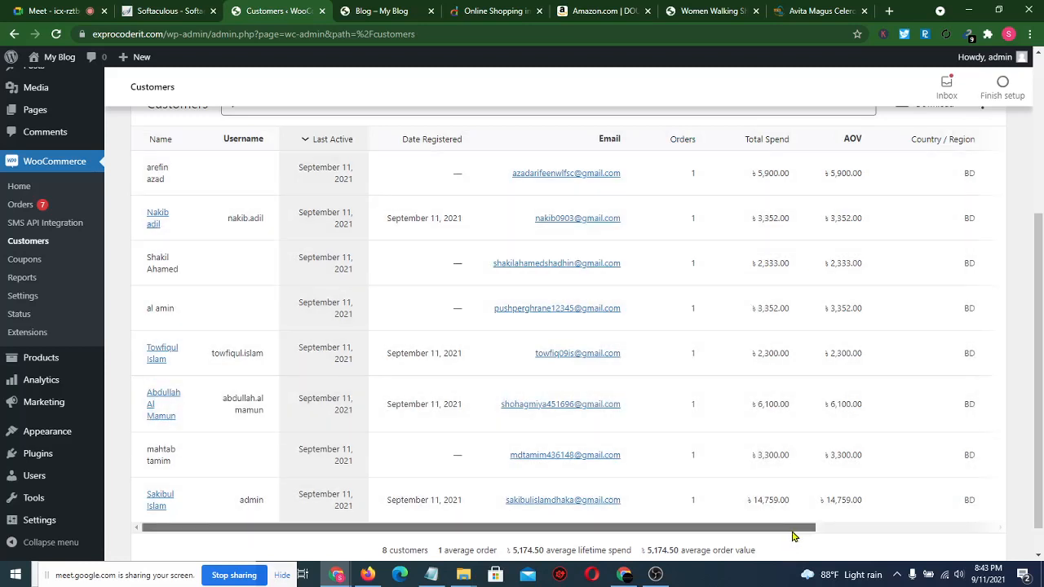
left_click_drag(792, 531, 927, 534)
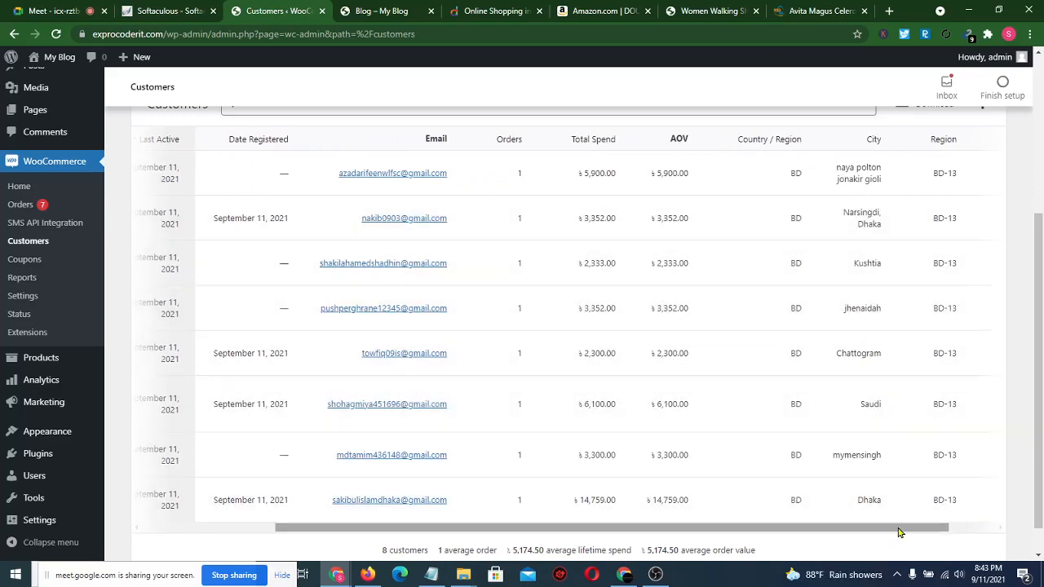
left_click_drag(902, 531, 950, 531)
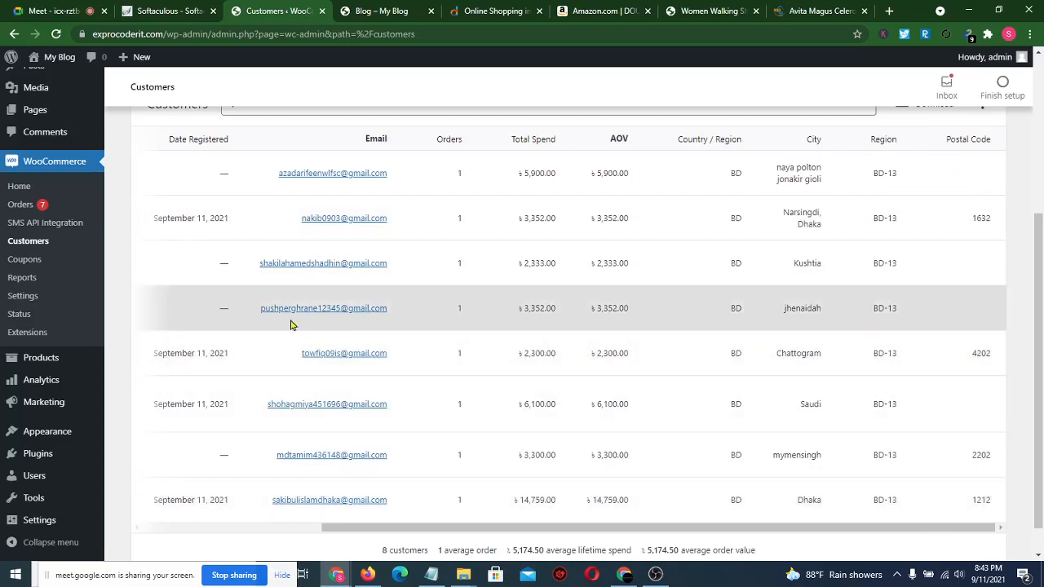
left_click(22, 278)
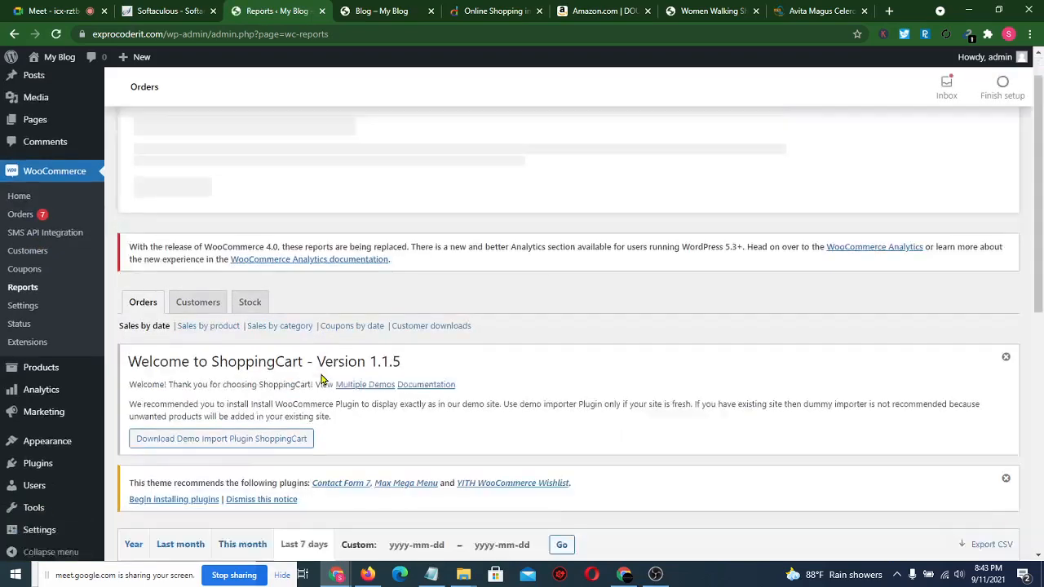
- Scroll the last-7-days sales report showing 41,396.00 gross sales and 8 orders placed
scroll(320, 371, "down", 3)
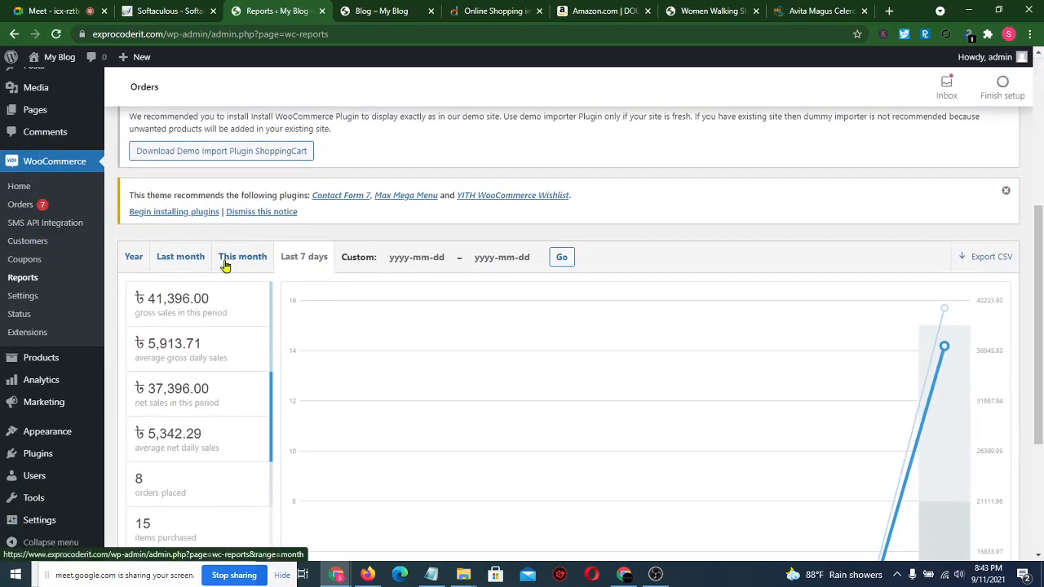
scroll(225, 264, "down", 2)
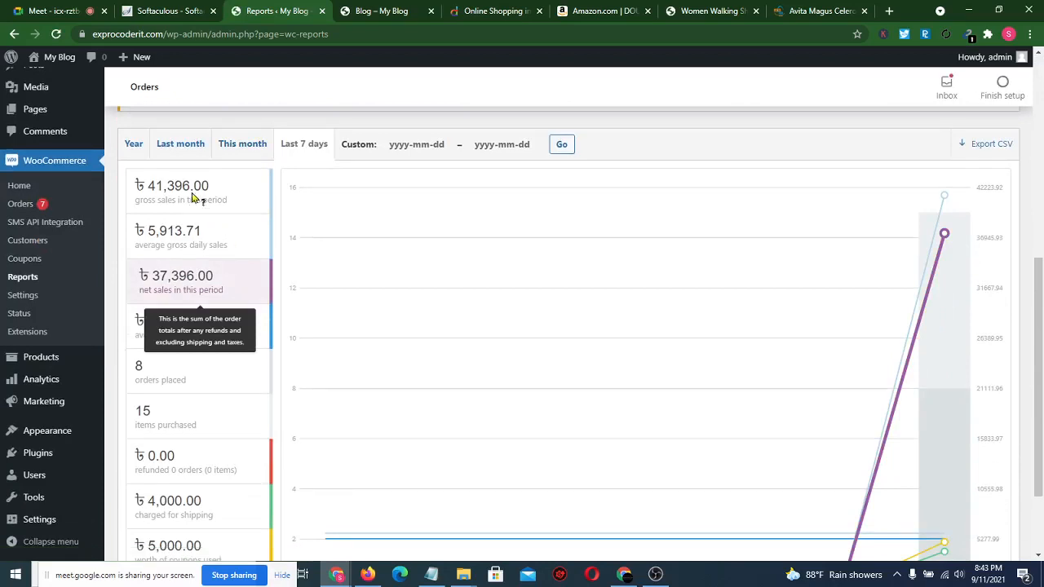
mouse_move(224, 196)
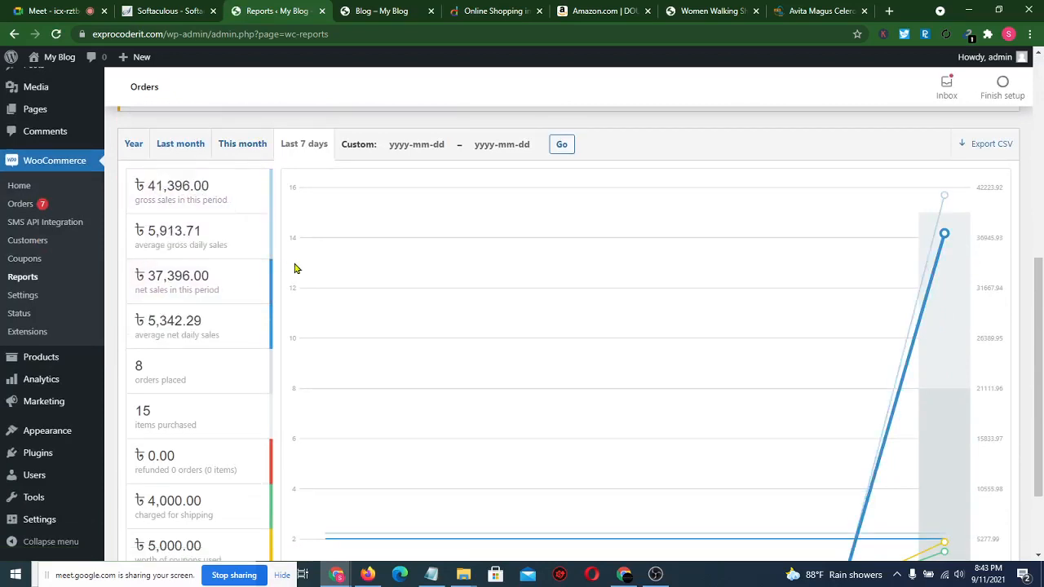
scroll(295, 268, "down", 2)
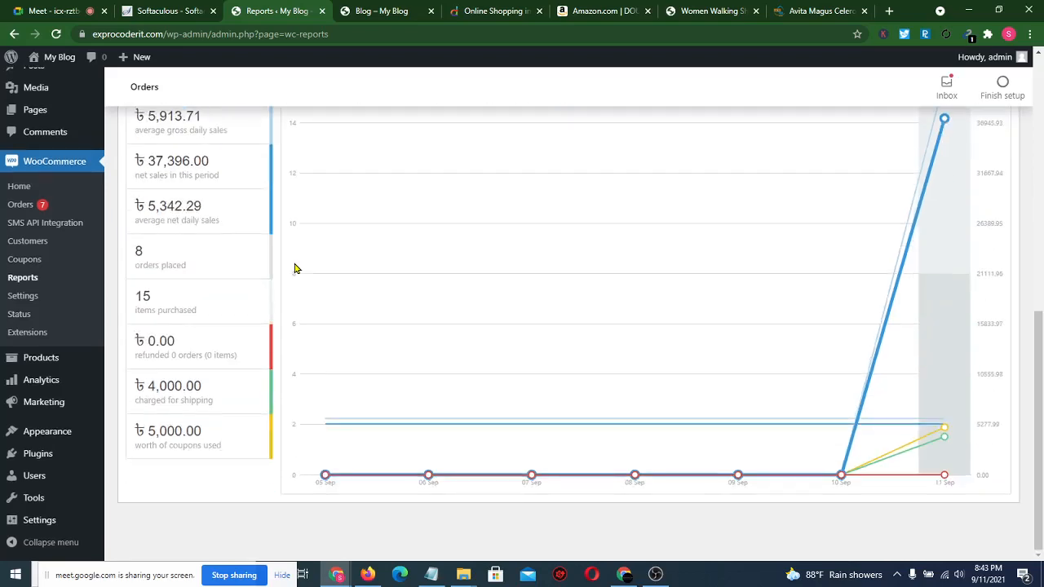
scroll(295, 268, "up", 10)
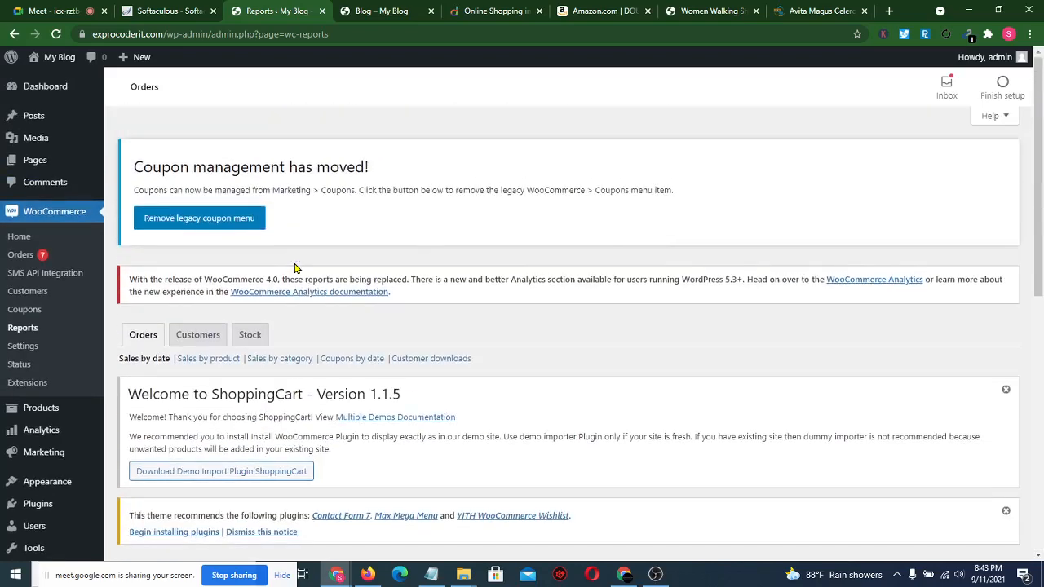
- Check the Google Meet call and the blog front page, then return to the Reports tab
left_click(49, 8)
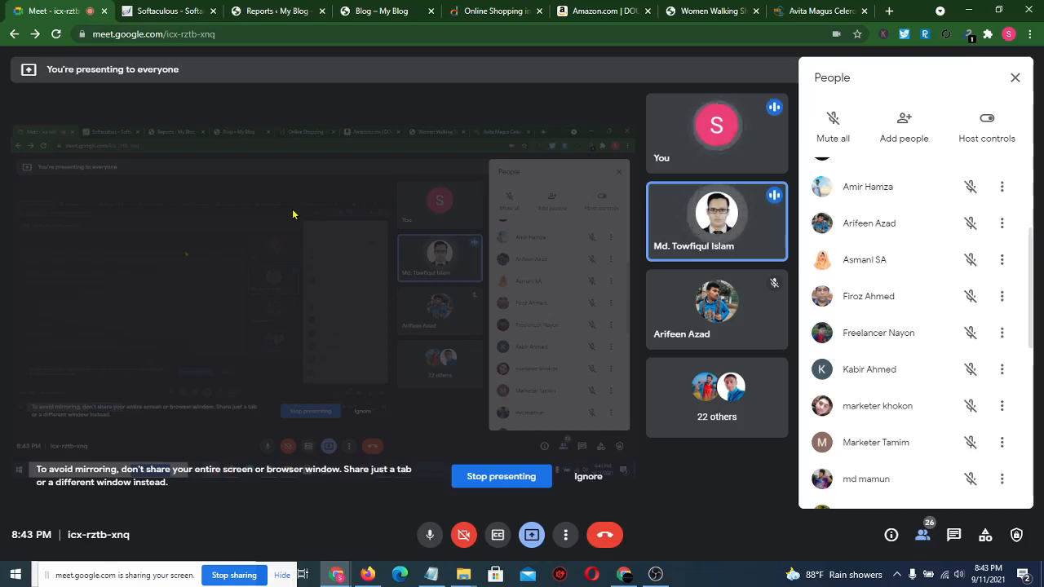
left_click(274, 10)
left_click(383, 11)
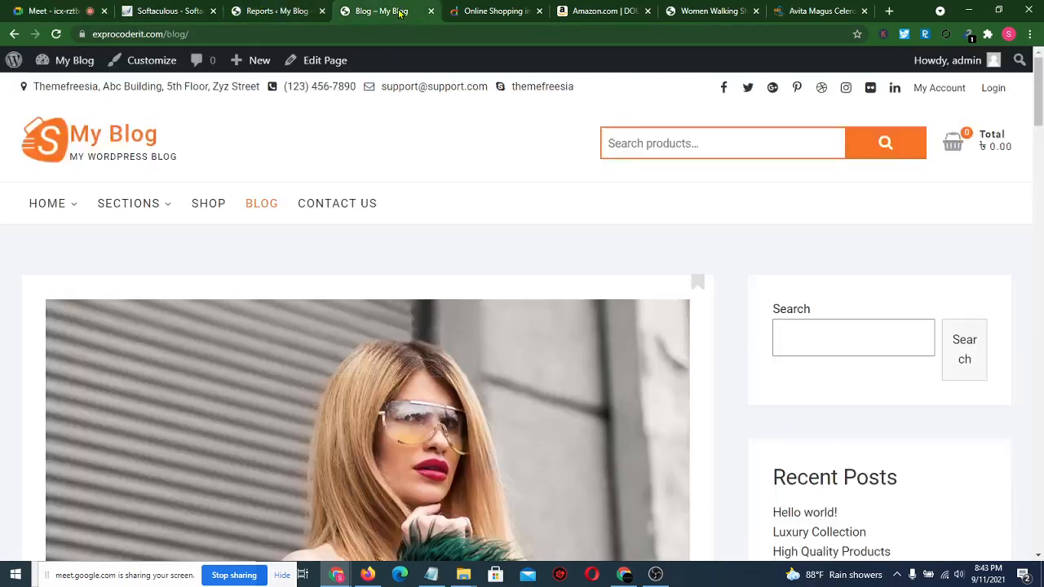
left_click(277, 10)
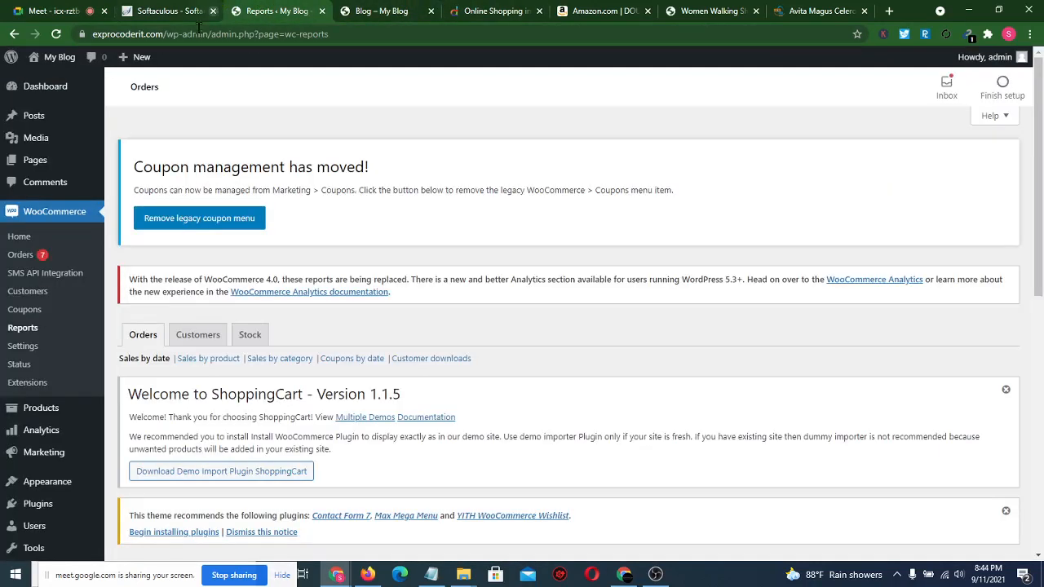
left_click(24, 254)
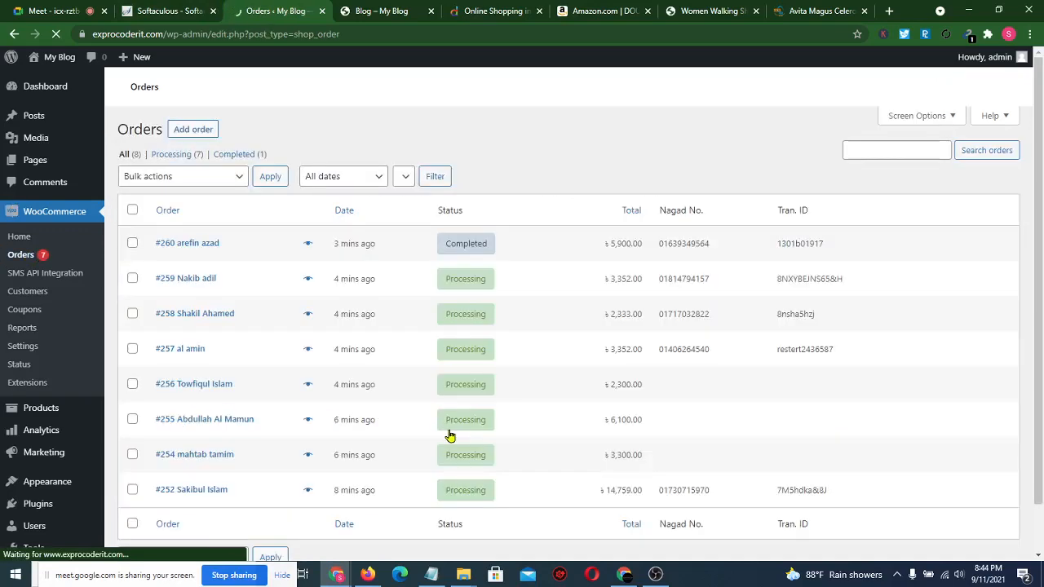
- Scroll through order #255's details and highlight its payment method line
scroll(449, 435, "down", 1)
scroll(379, 375, "down", 2)
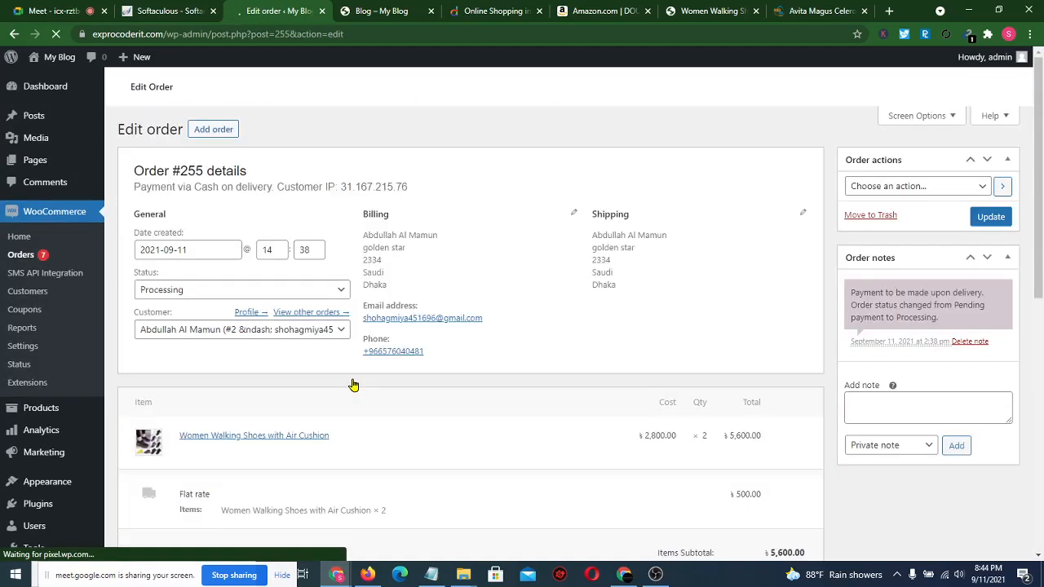
scroll(484, 389, "down", 3)
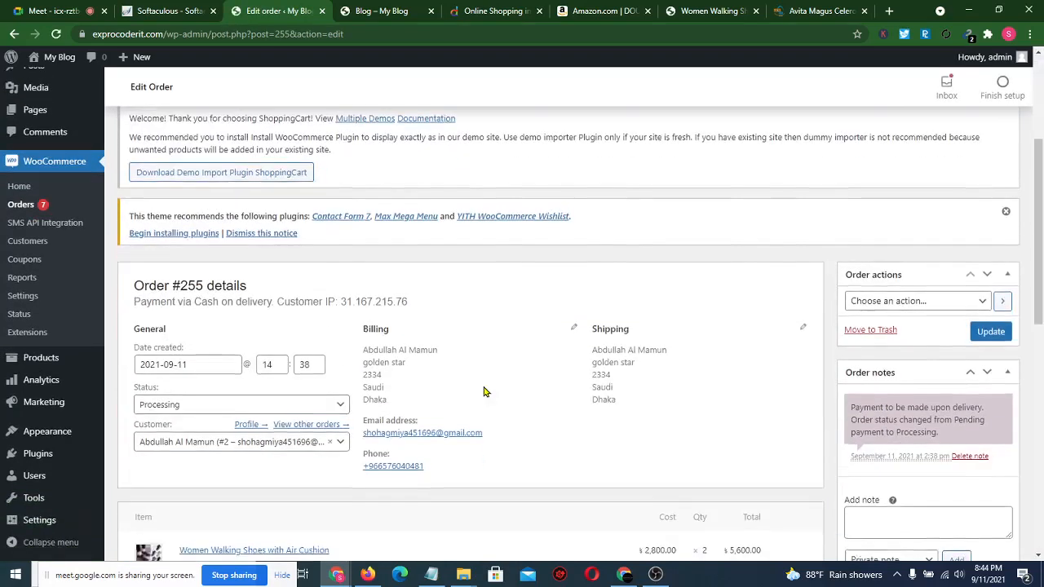
scroll(485, 392, "down", 3)
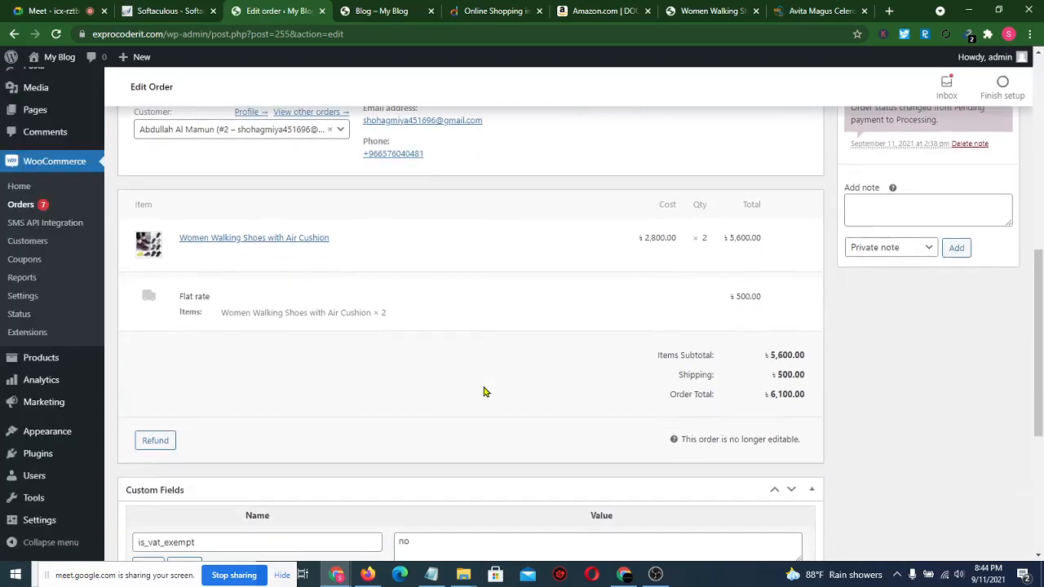
scroll(484, 392, "down", 1)
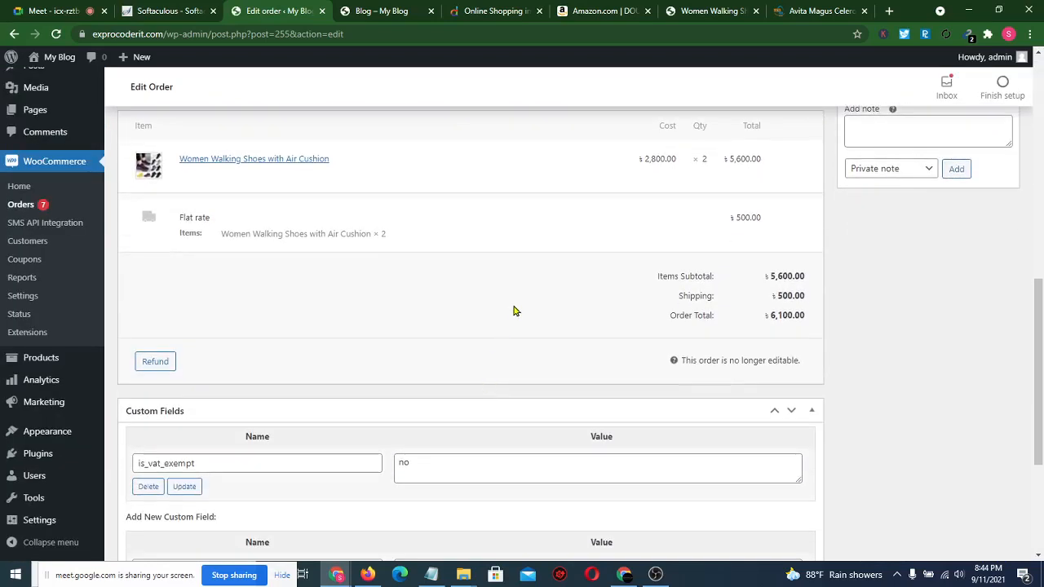
scroll(514, 311, "down", 3)
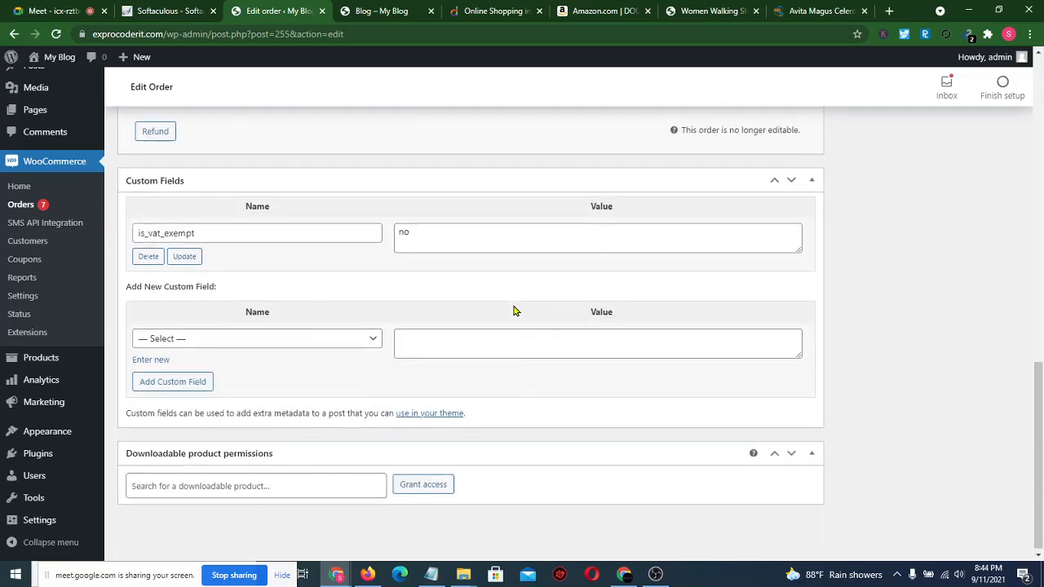
scroll(514, 310, "up", 10)
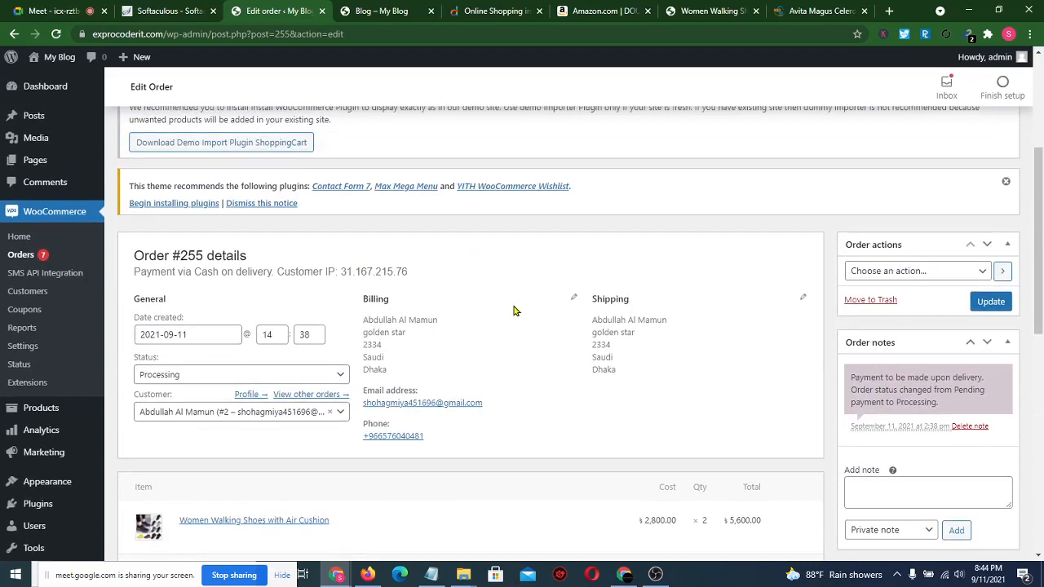
scroll(514, 311, "down", 1)
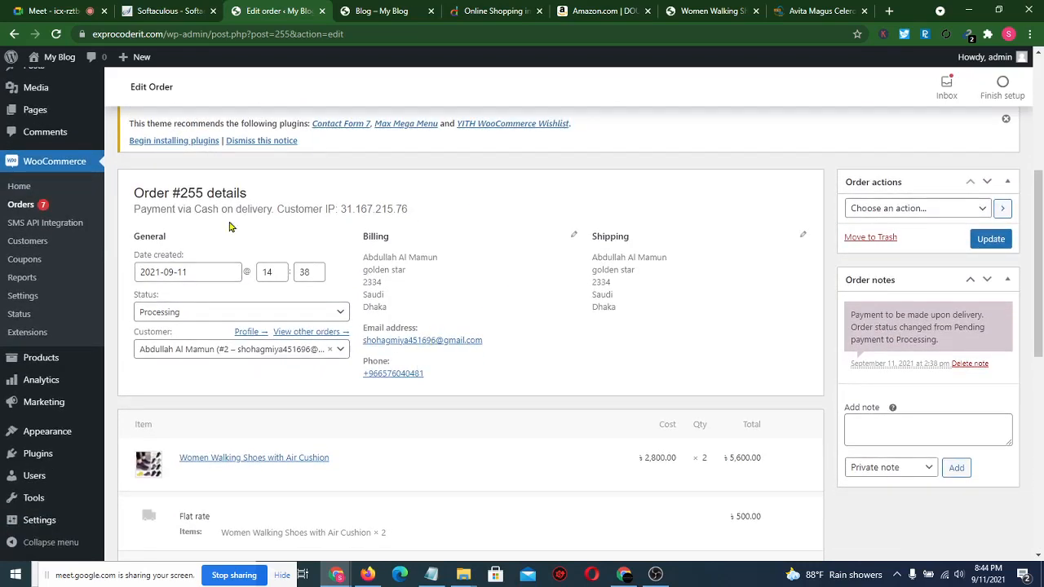
left_click_drag(138, 209, 276, 210)
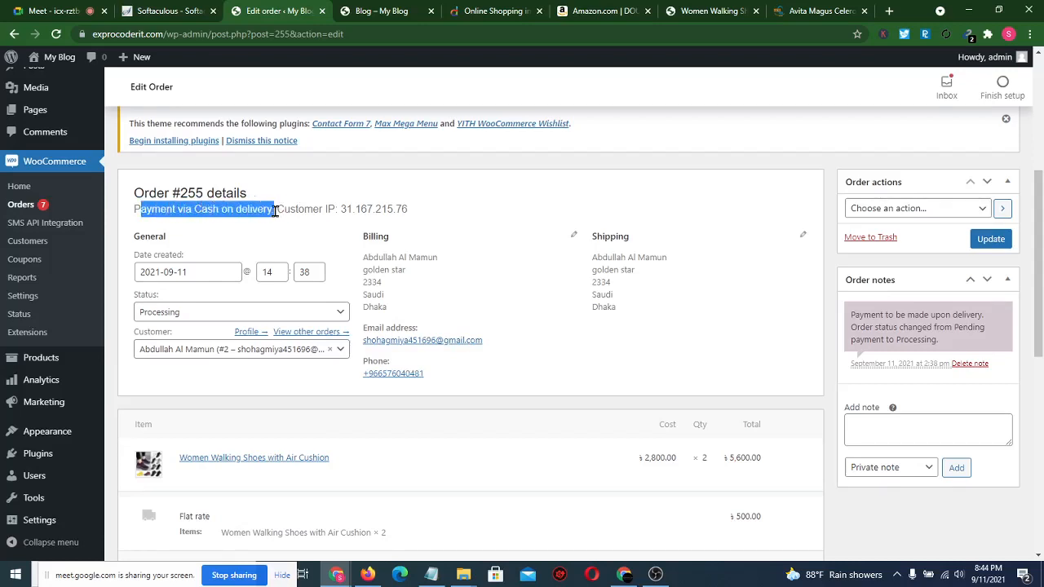
left_click(479, 190)
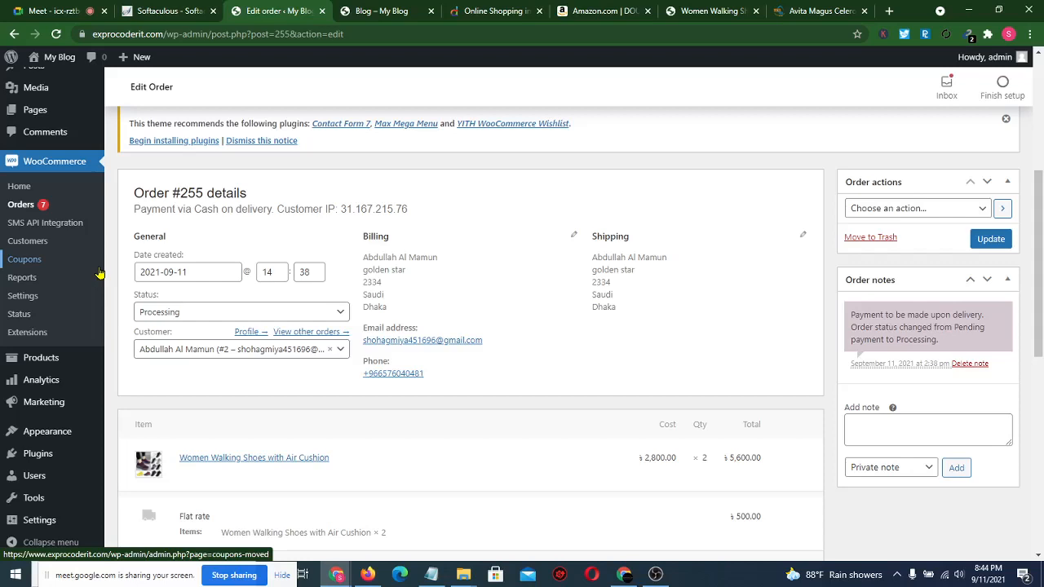
- Go back to the full orders list, then switch to the My Blog front page
left_click(26, 208)
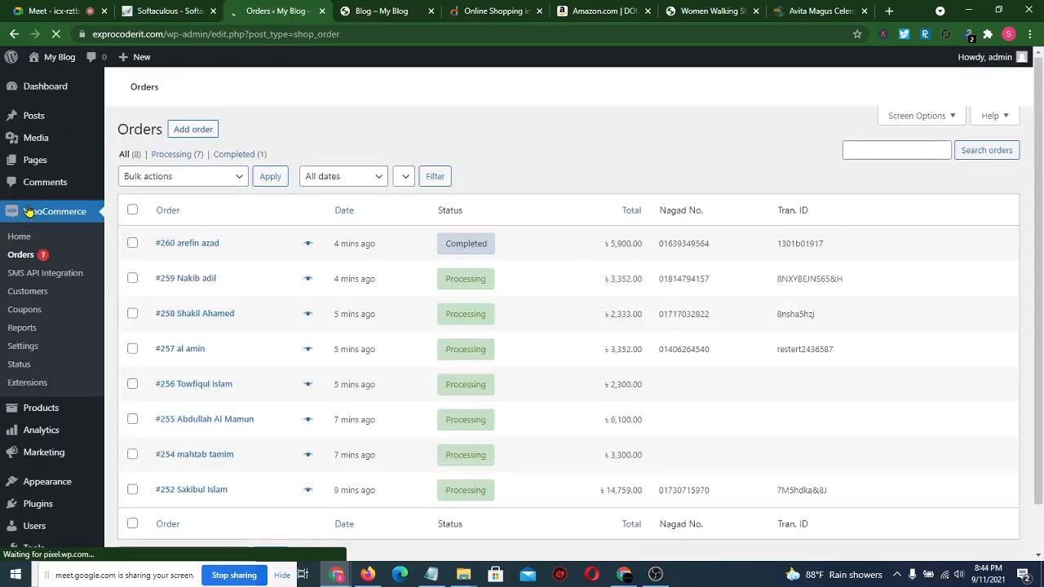
scroll(275, 355, "down", 1)
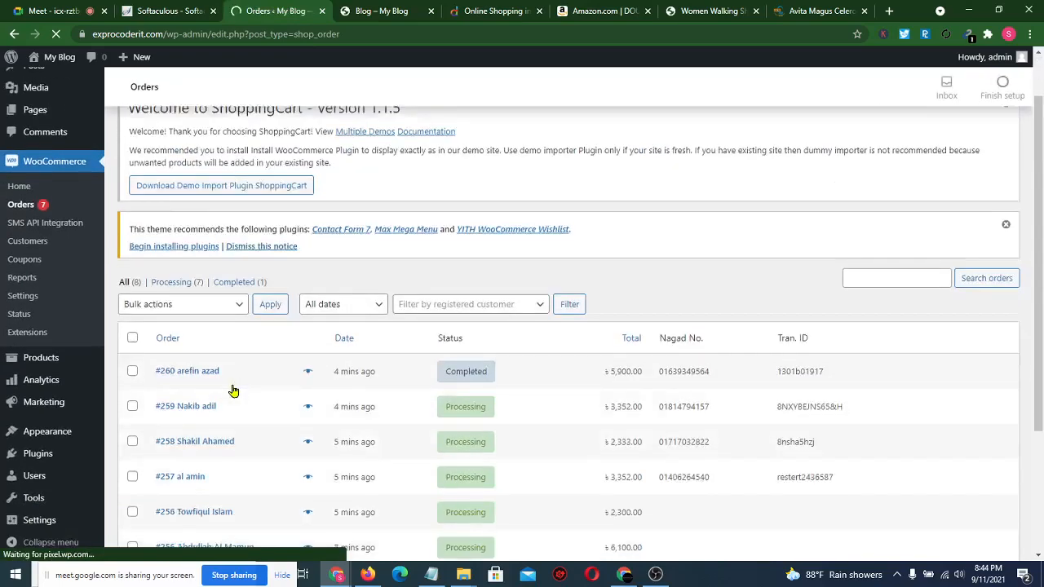
scroll(233, 392, "down", 2)
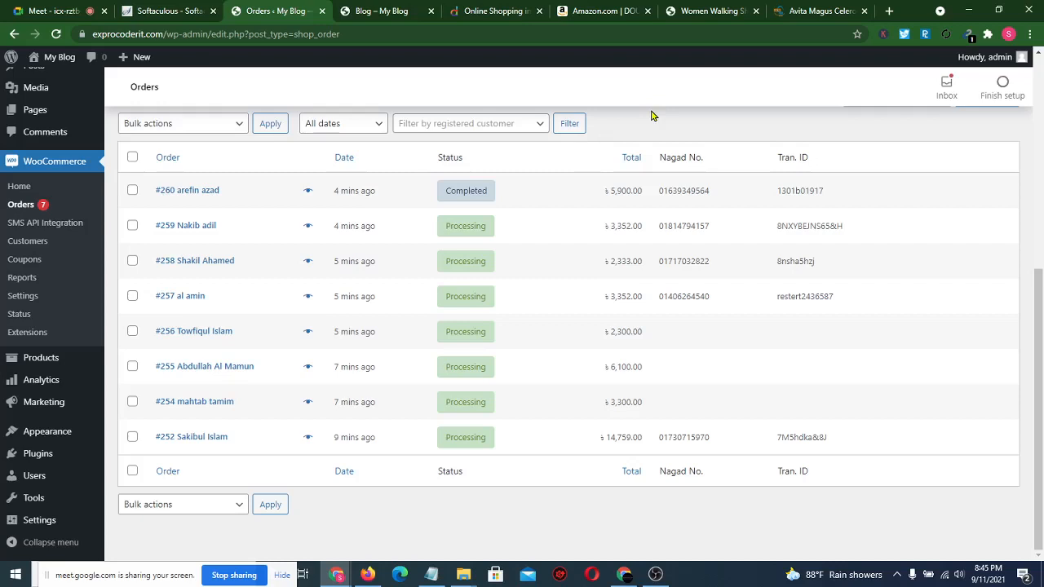
left_click(380, 9)
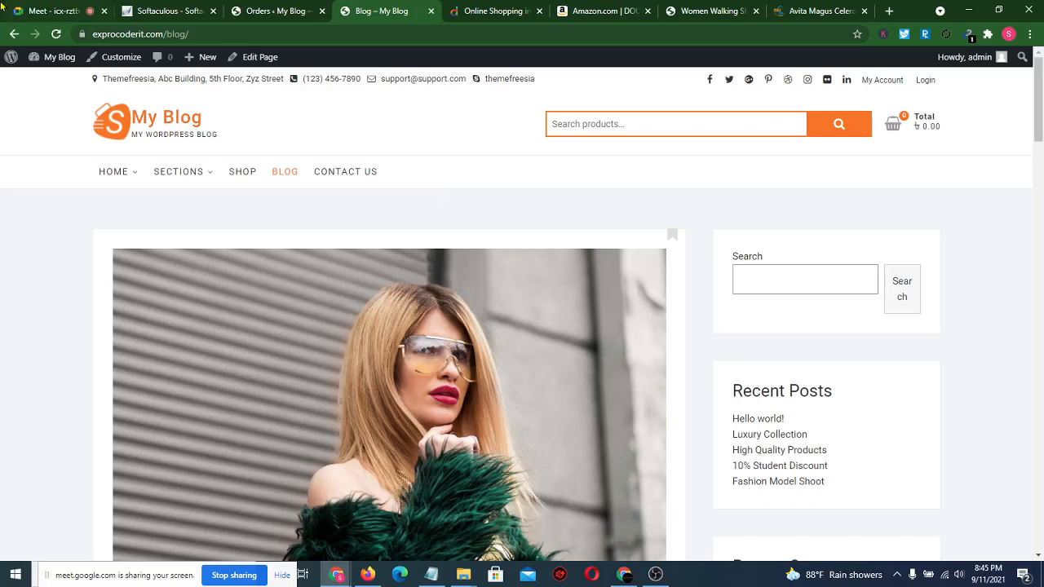
- Switch from the blog page back to the Google Meet tab with Ctrl+1
key("ctrl+1")
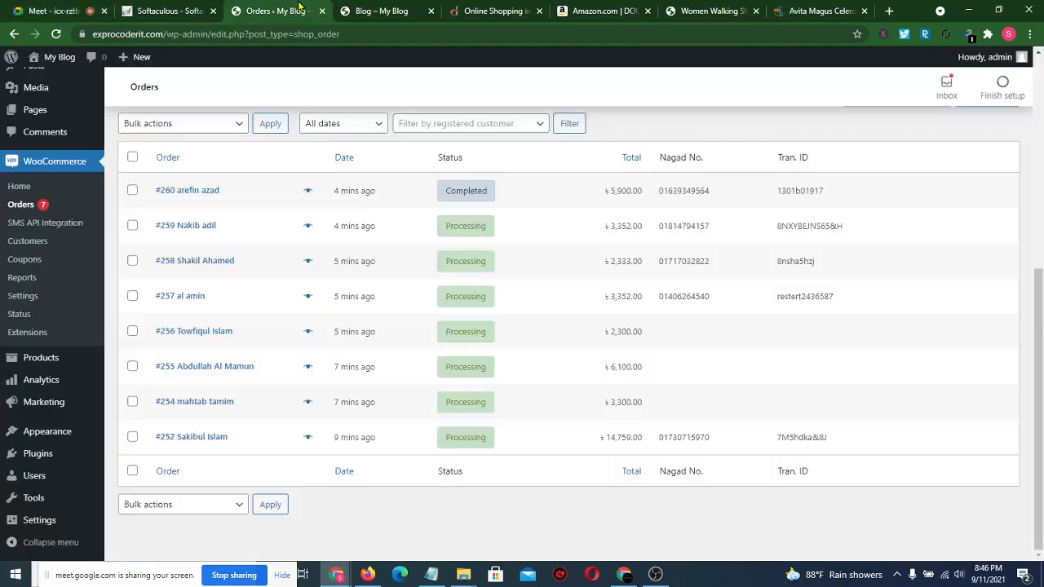
- Glance at the Orders tab, admit the waiting participant into the Meet call, and open a new tab
left_click(303, 10)
scroll(647, 145, "up", 5)
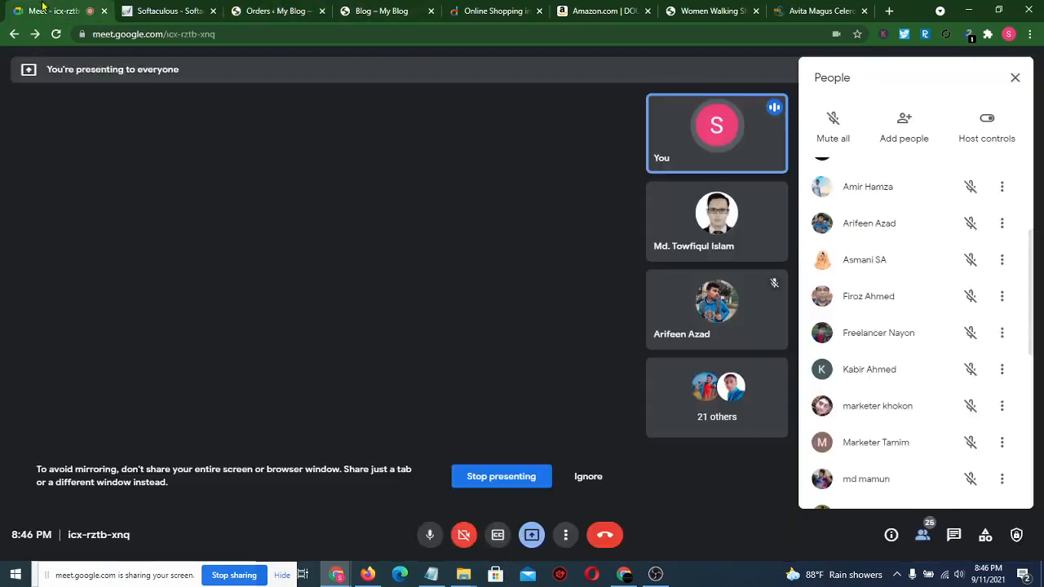
left_click(45, 9)
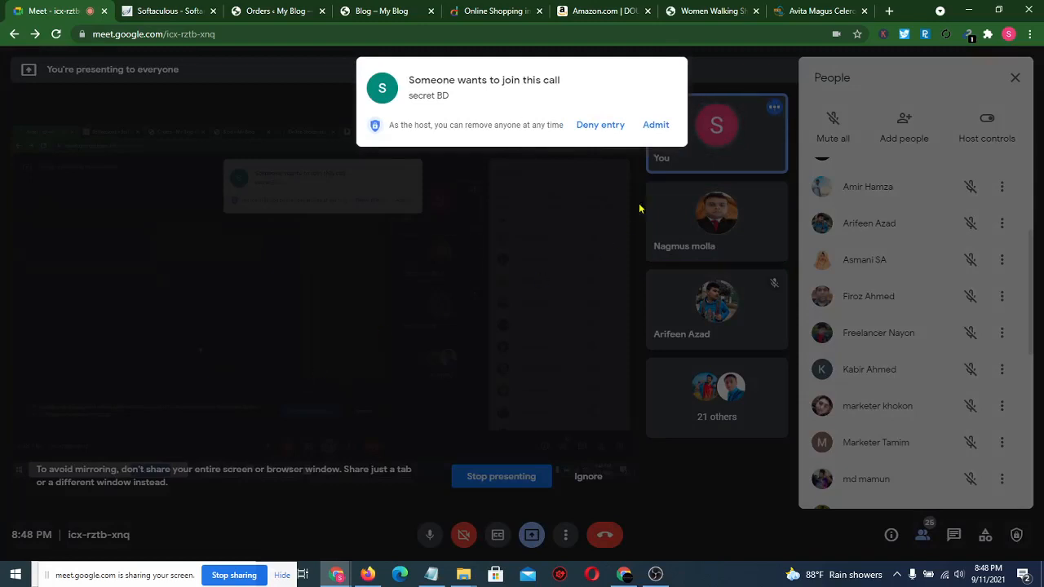
left_click(654, 125)
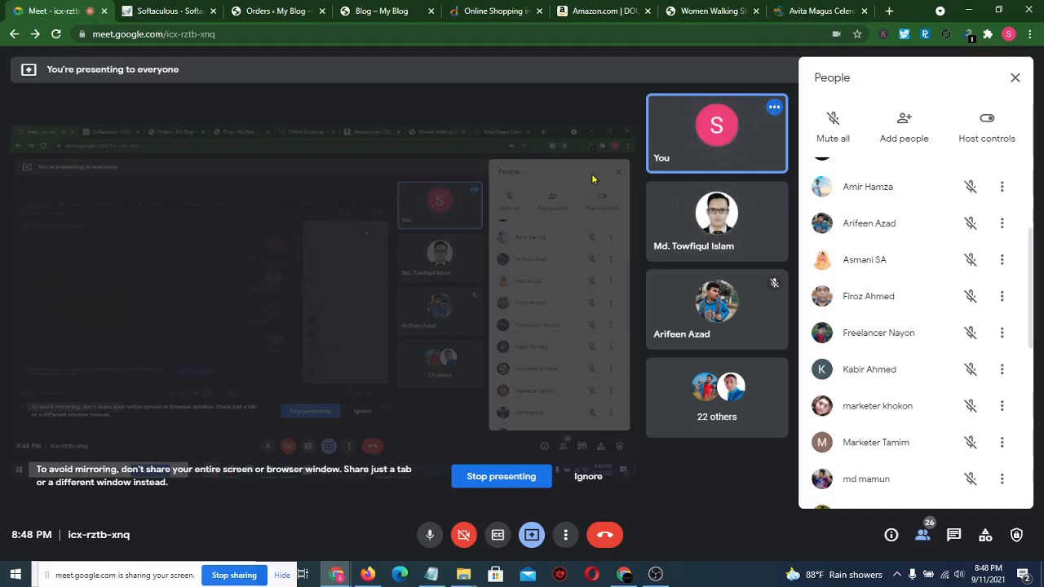
left_click(889, 10)
- Load GoDaddy's Singapore homepage and ready its domain search box, with .com at SG$2.99
type("goda")
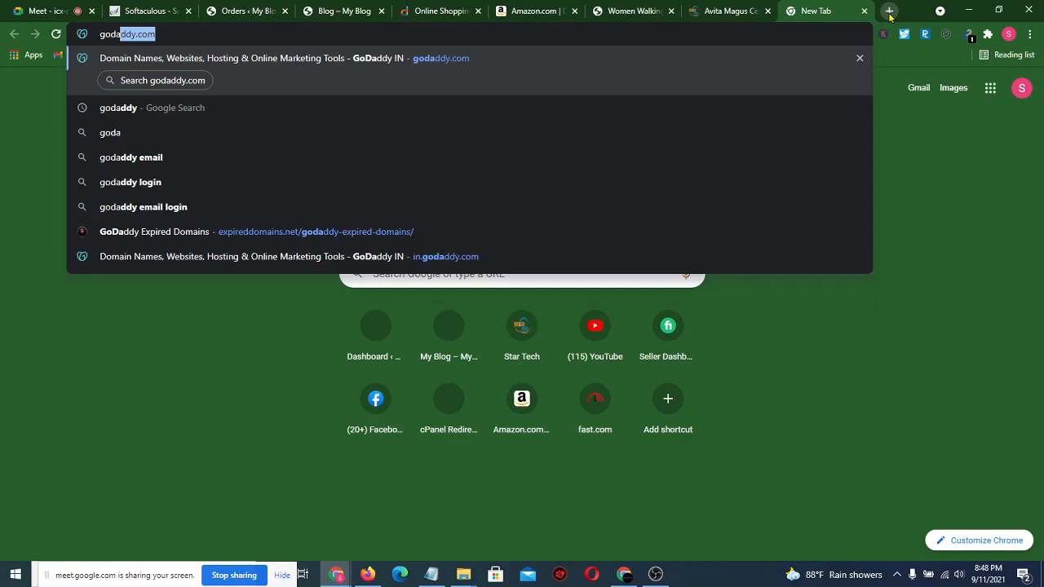
key("Return")
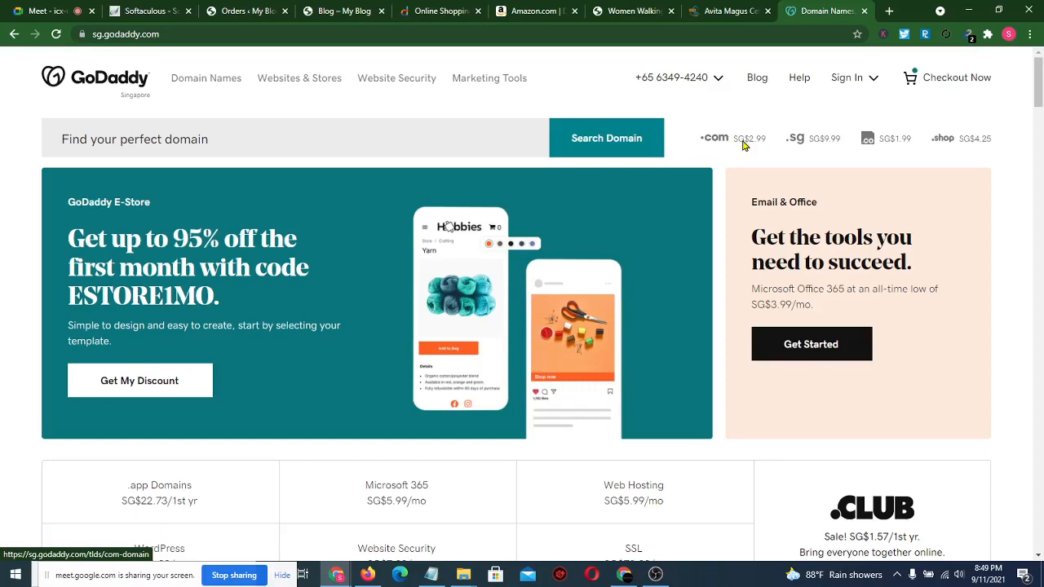
scroll(743, 145, "down", 3)
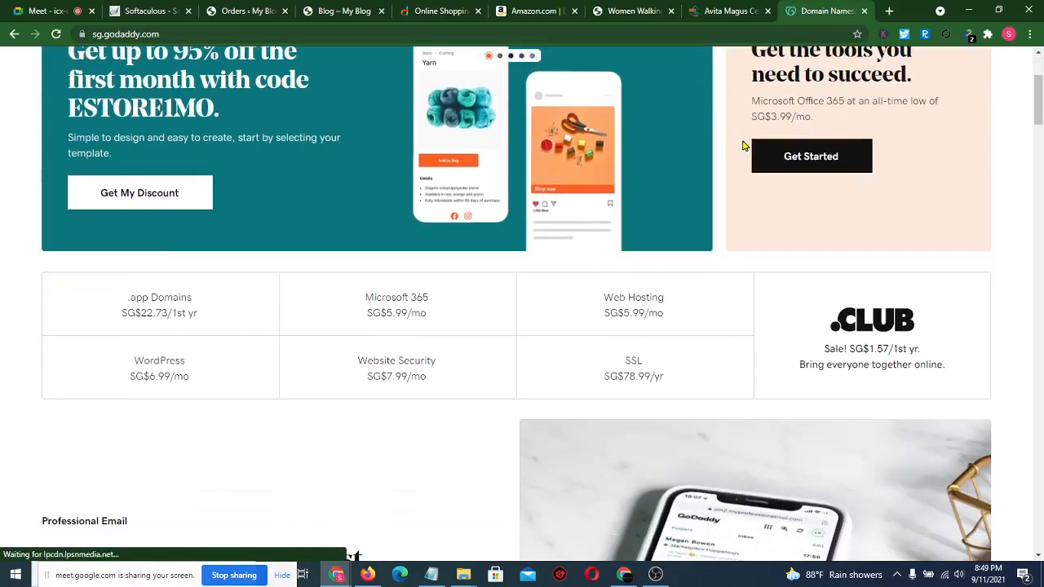
scroll(743, 145, "up", 3)
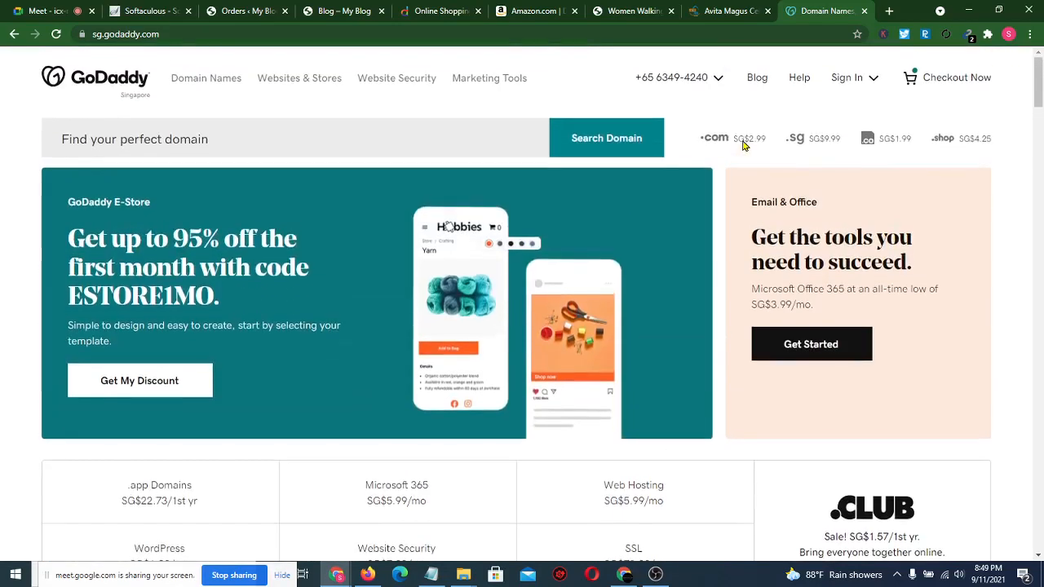
left_click(264, 139)
left_click(33, 189)
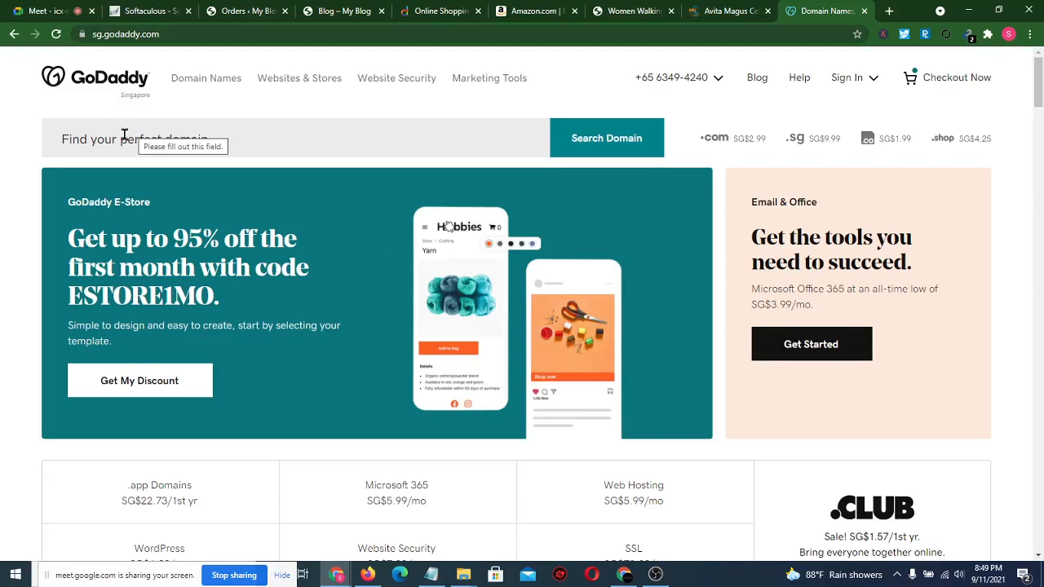
- Search GoDaddy for the domain shoppinggleee and review the availability results
left_click(124, 134)
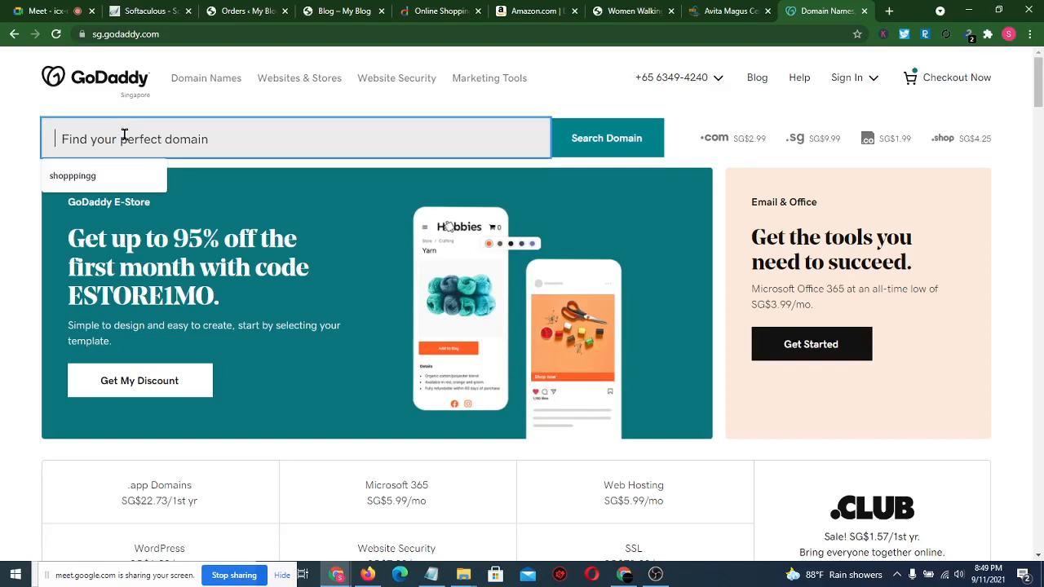
type("shoppingglee")
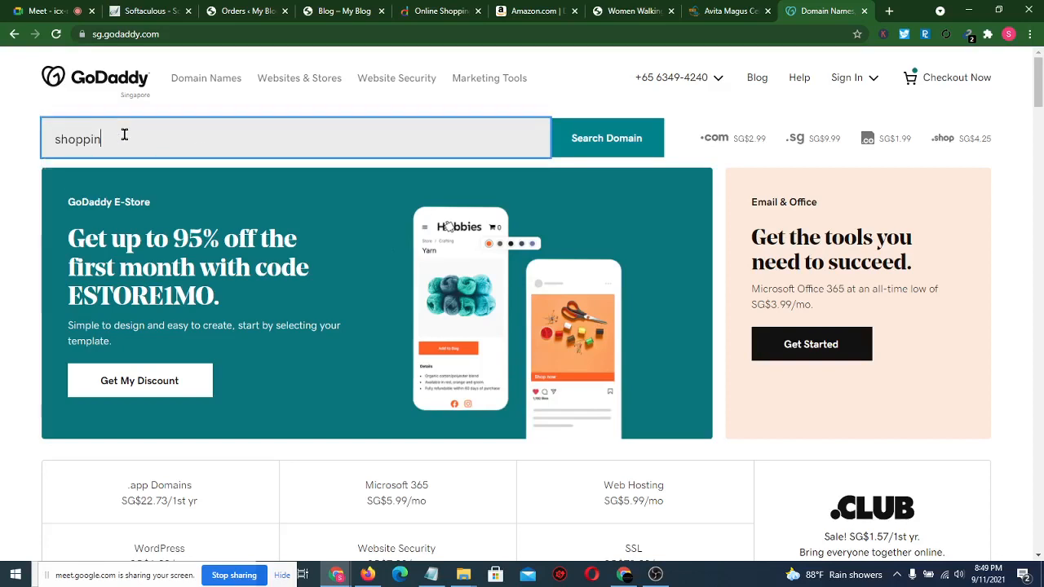
type("eee")
key("Return")
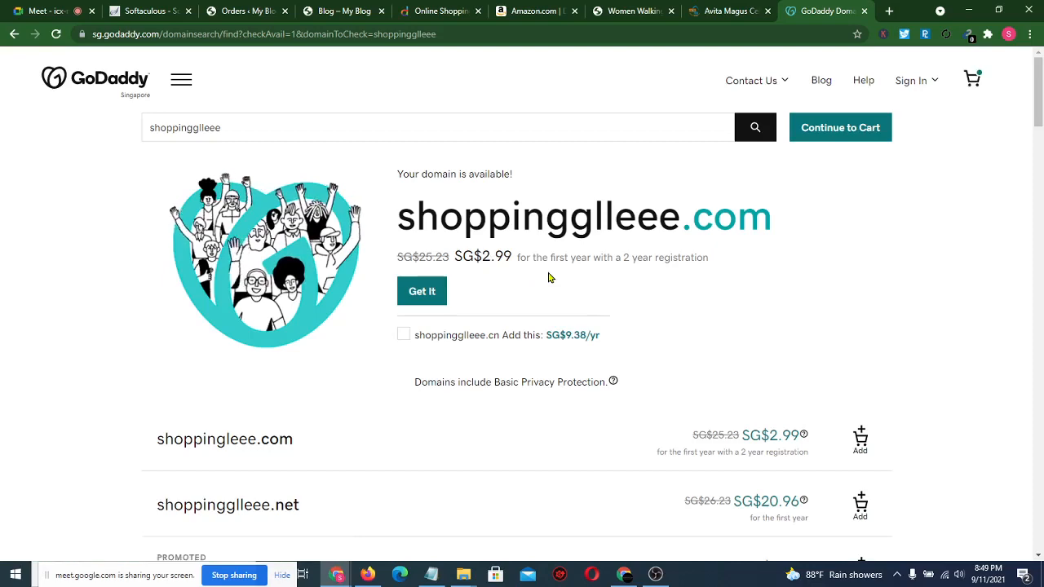
scroll(548, 278, "down", 2)
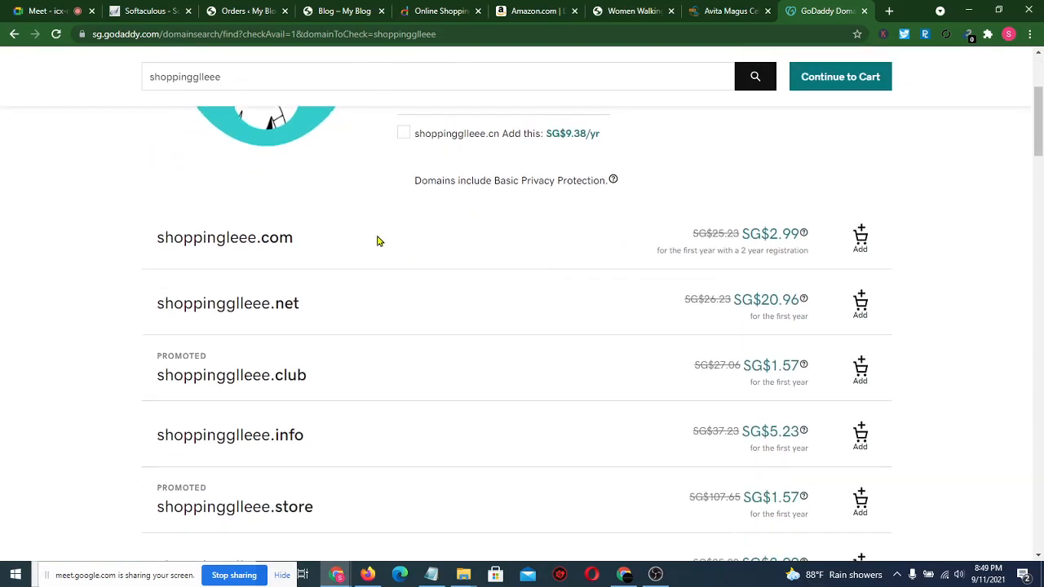
scroll(425, 347, "down", 1)
scroll(682, 321, "up", 1)
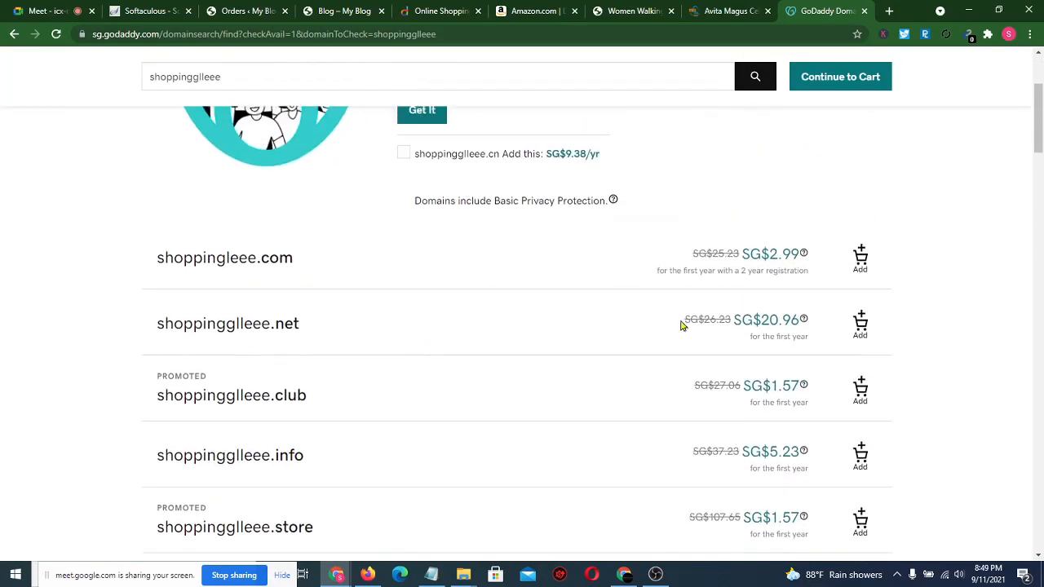
scroll(680, 237, "up", 2)
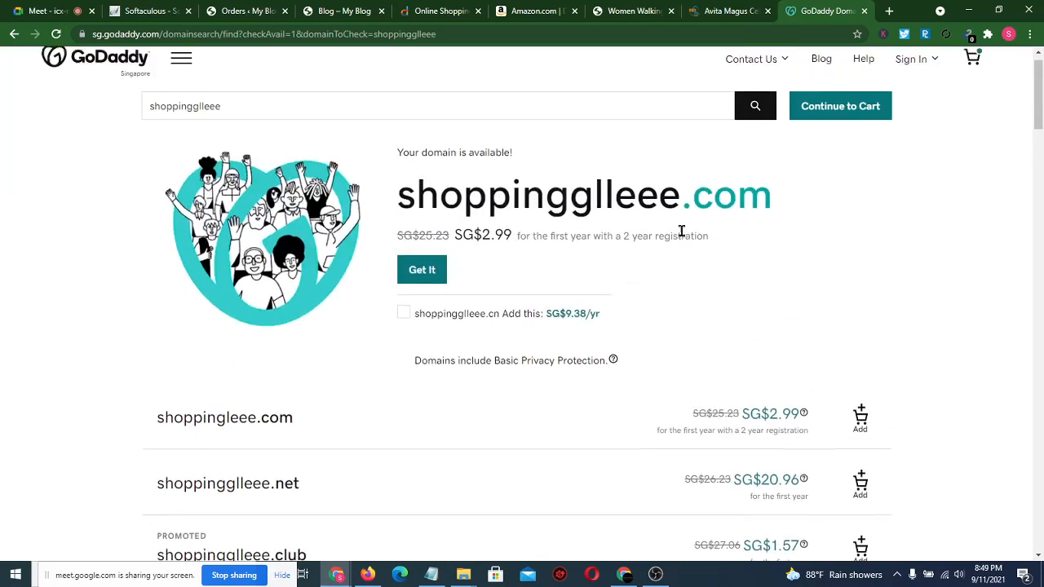
- Add shoppinggleee.com at SG$2.99 to the cart alongside shopppingg.com, then close the cart
left_click(431, 274)
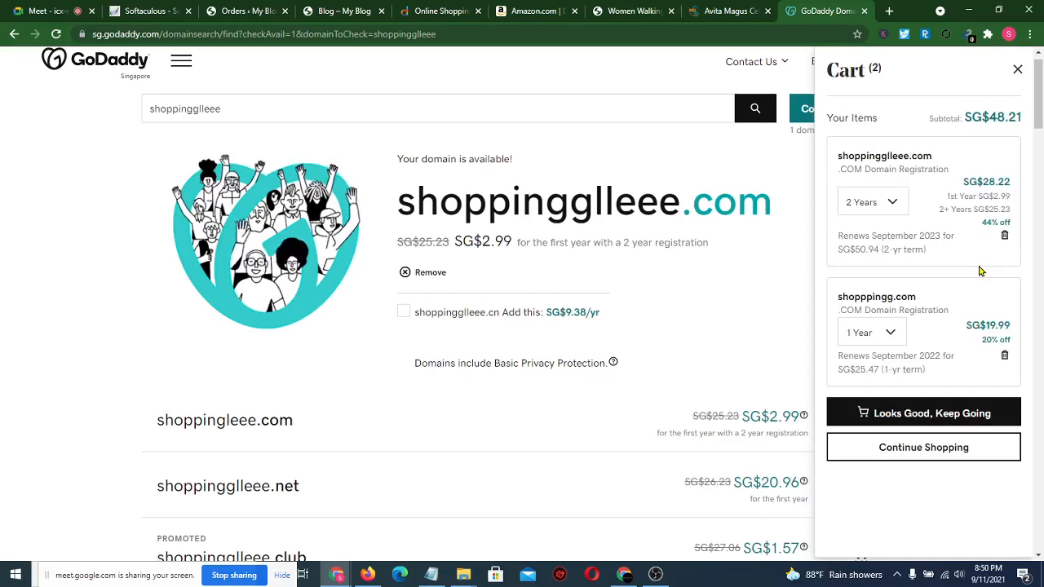
left_click(891, 341)
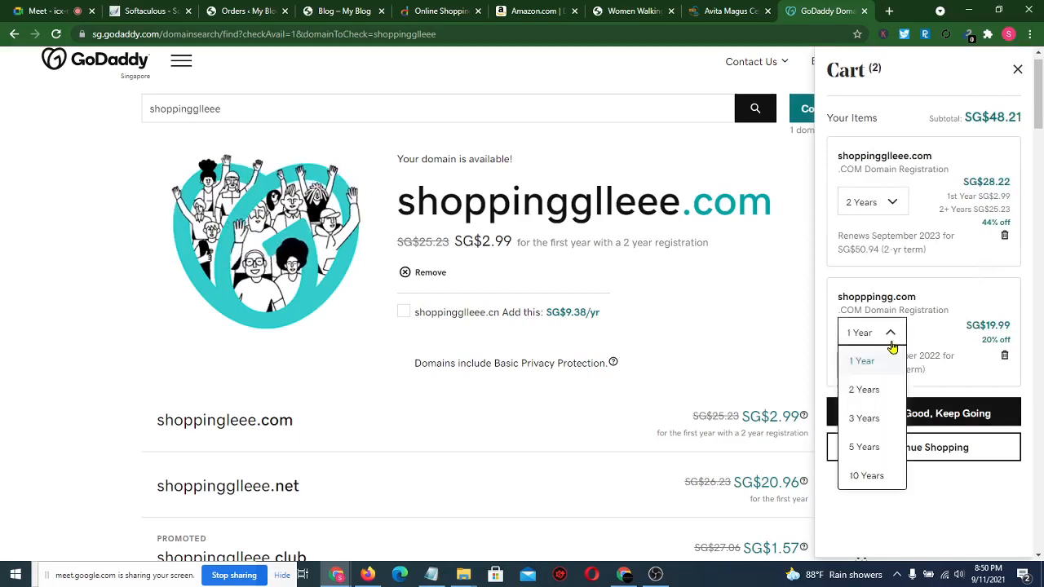
left_click(796, 339)
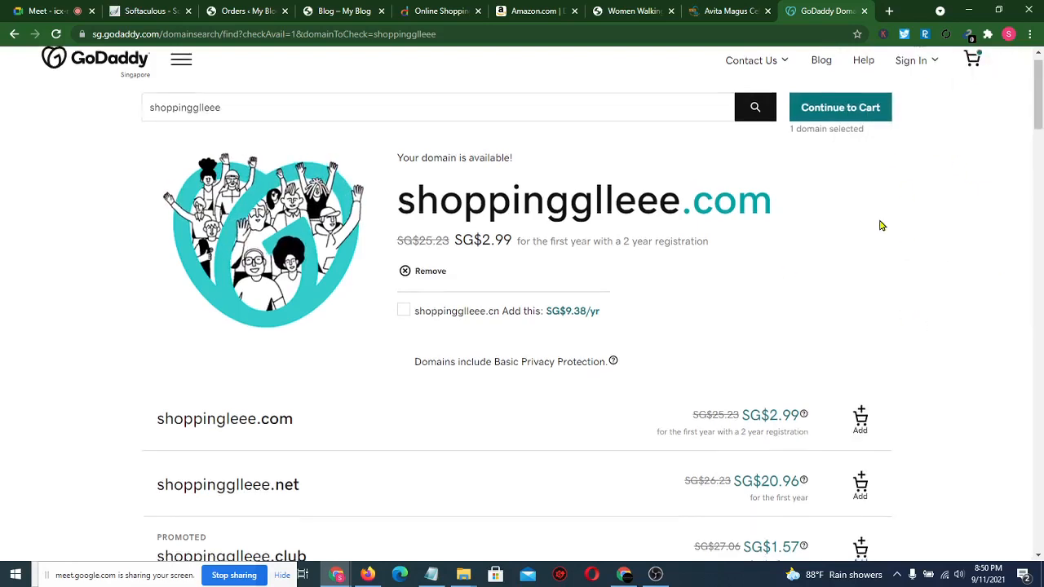
scroll(879, 226, "down", 4)
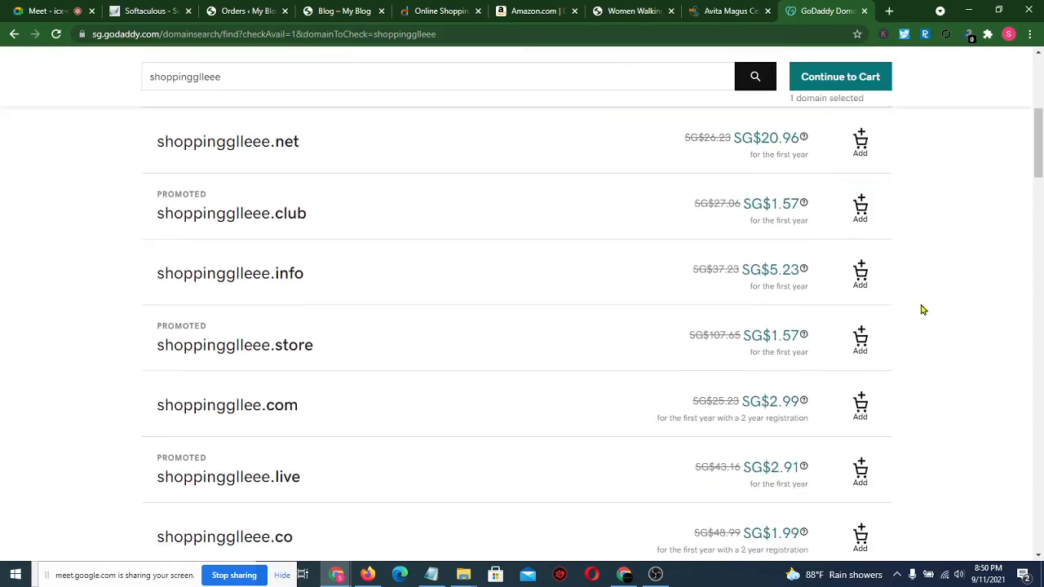
scroll(919, 307, "down", 6)
scroll(922, 309, "down", 1)
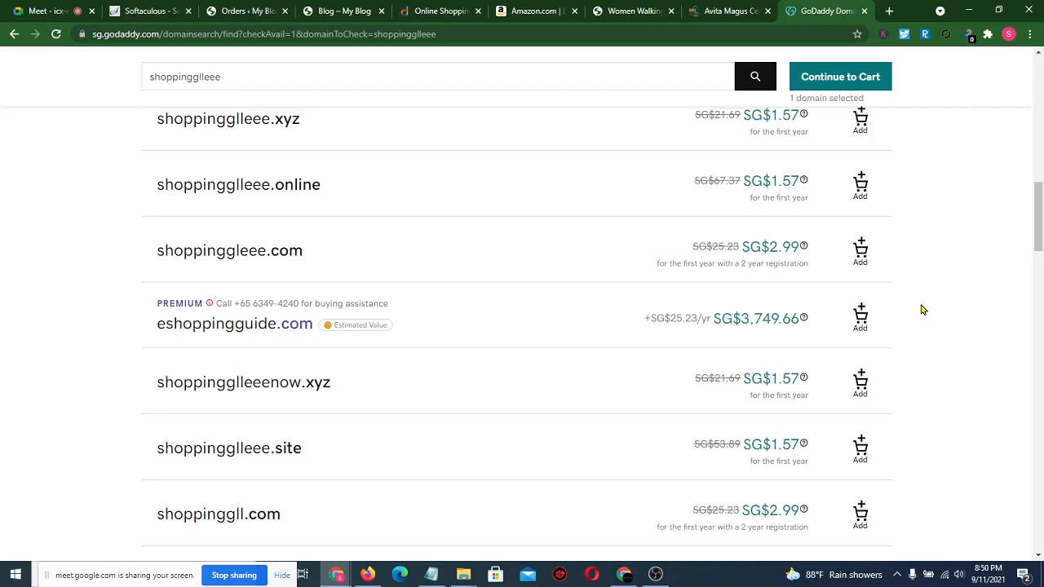
- Stop presenting in the Meet call and begin leaving, prompting whether to end it for everyone
left_click(32, 6)
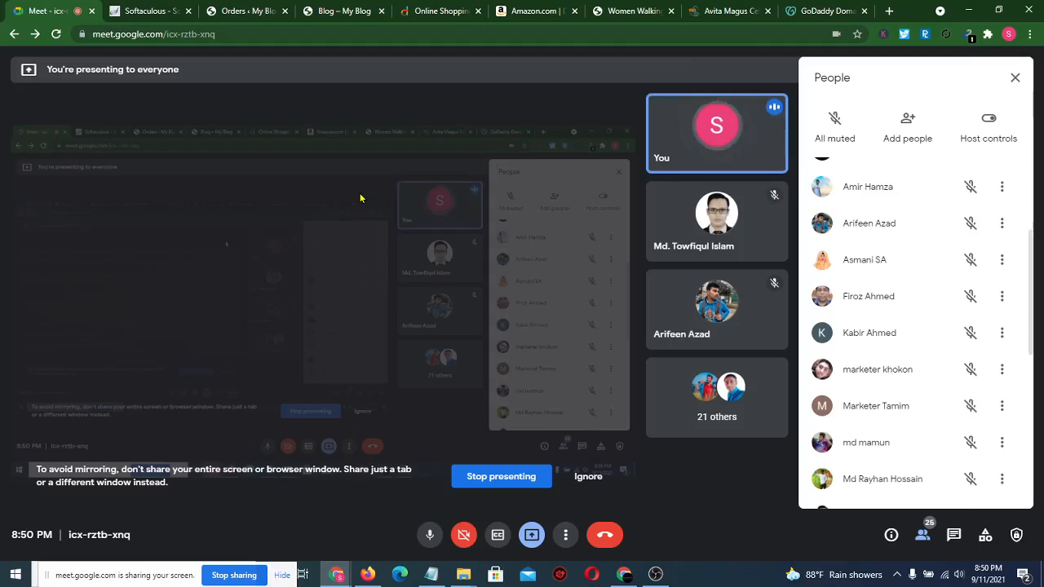
left_click(511, 481)
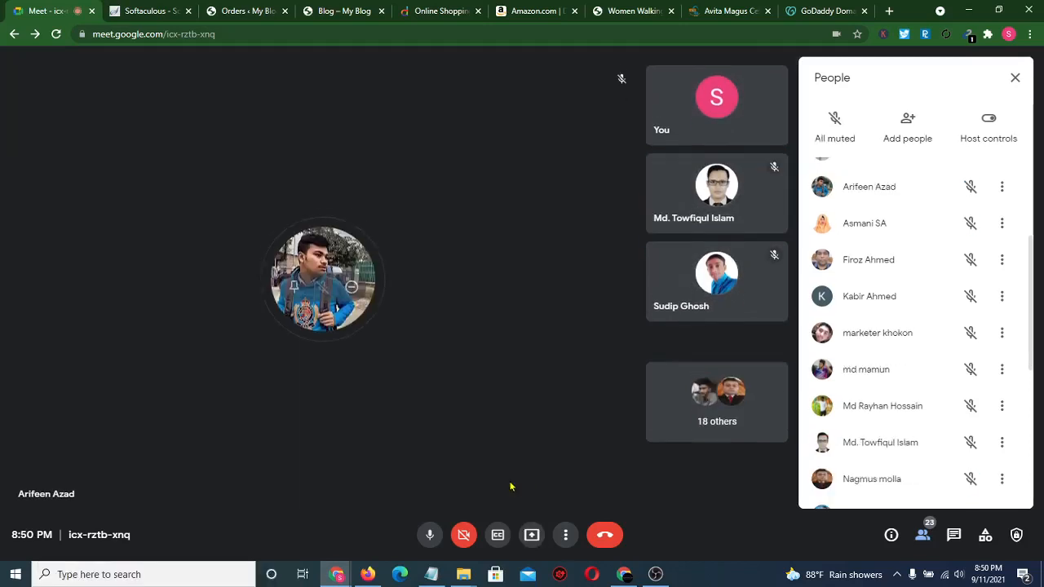
left_click(607, 535)
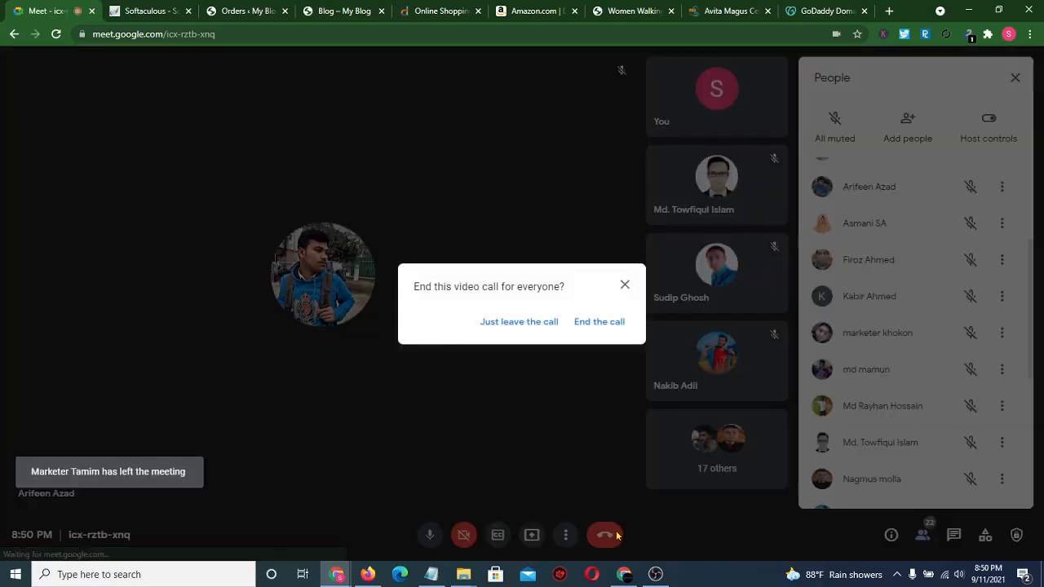